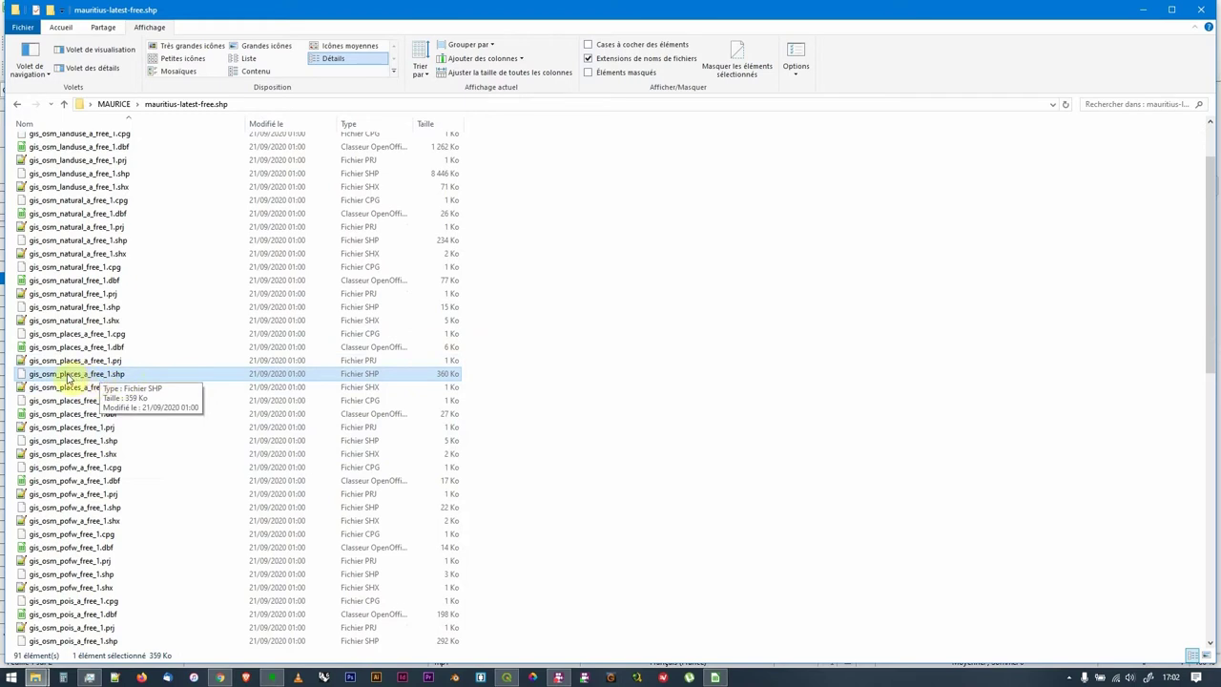
# Switch to QGIS and show the feature count for the gis_osm_places_a_free_1 layer.
pyautogui.hotkey('alt', 'Tab')
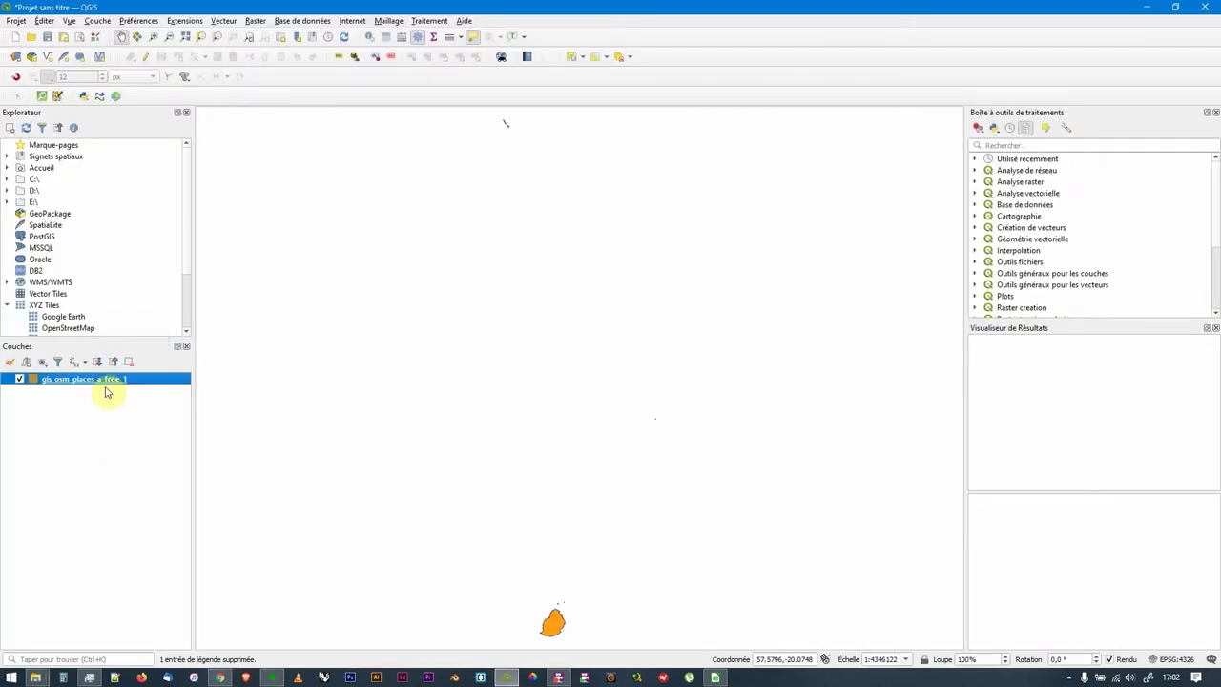
pyautogui.moveTo(605, 573); pyautogui.dragTo(589, 403)
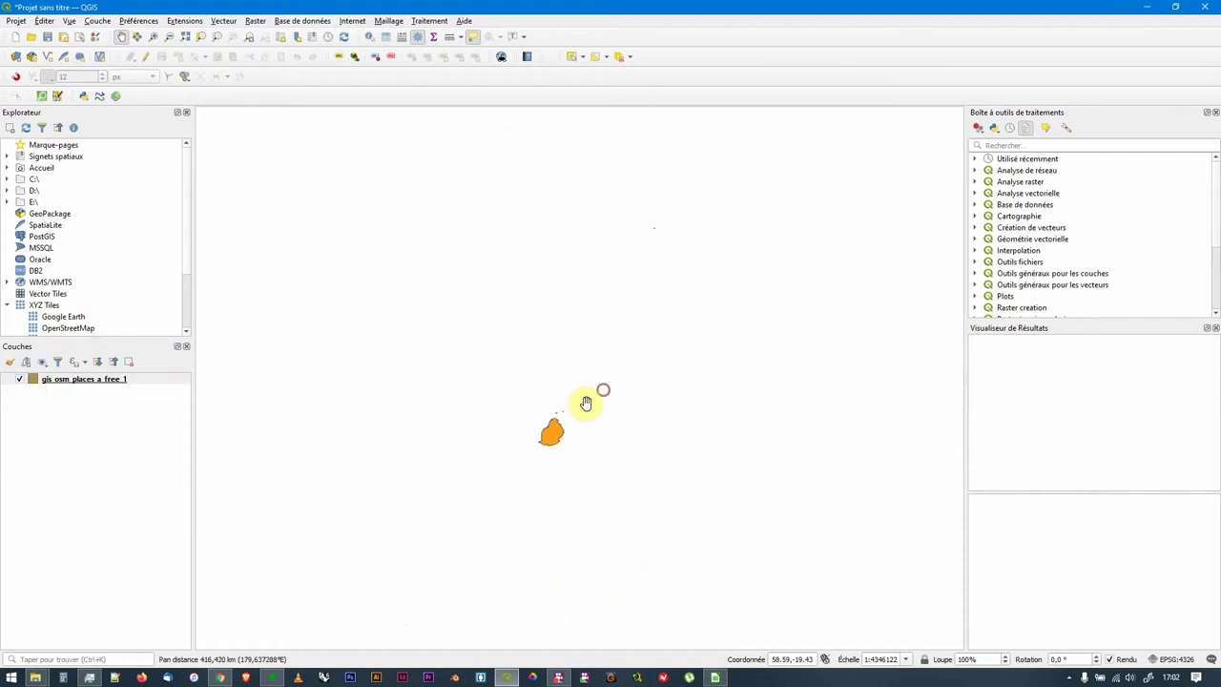
pyautogui.scroll(4, 582, 410)
pyautogui.scroll(-1, 576, 381)
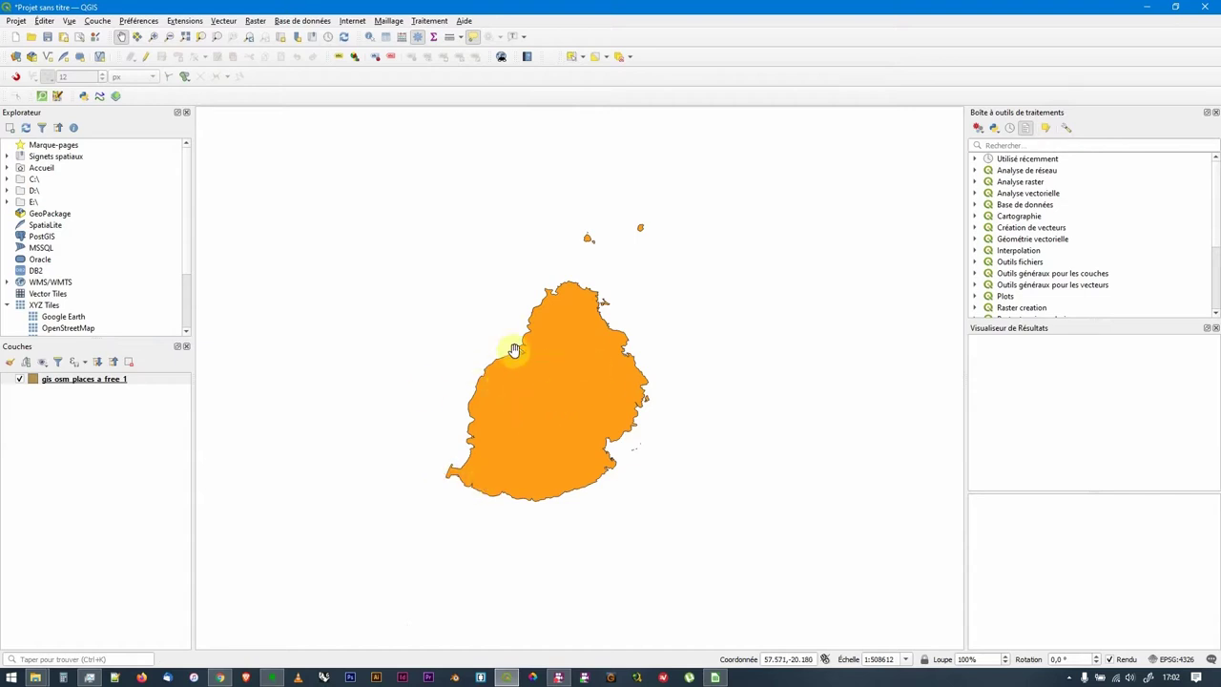
pyautogui.click(83, 381)
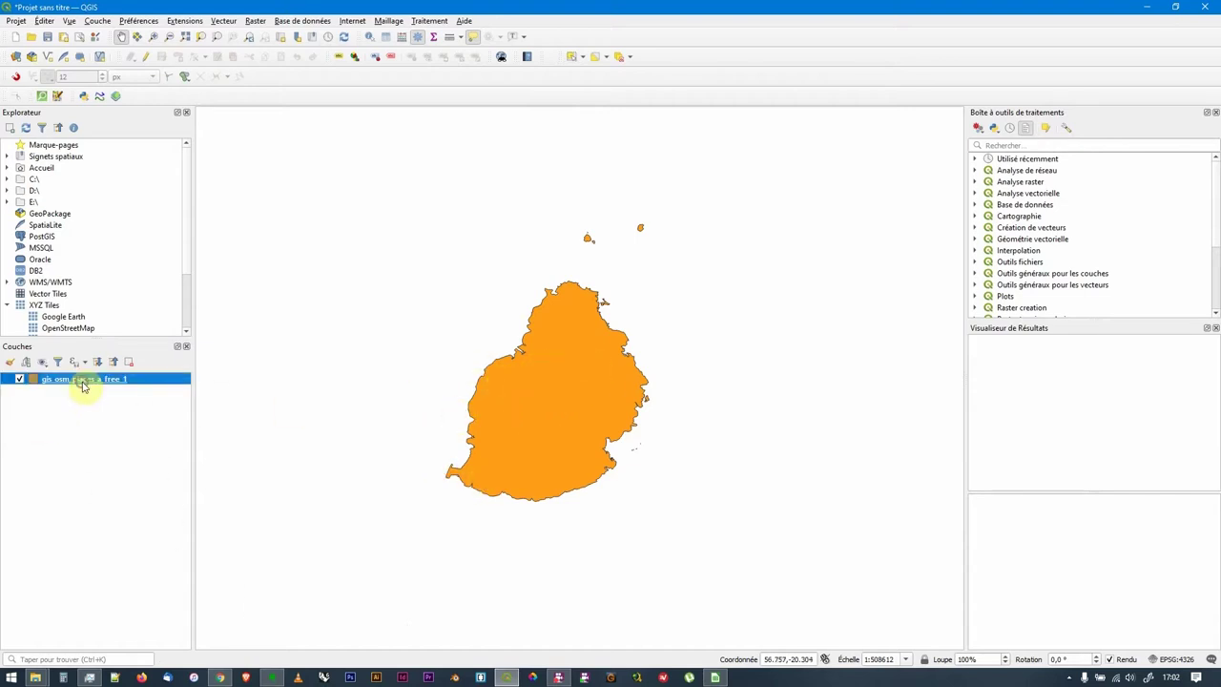
pyautogui.rightClick(82, 385)
pyautogui.click(149, 430)
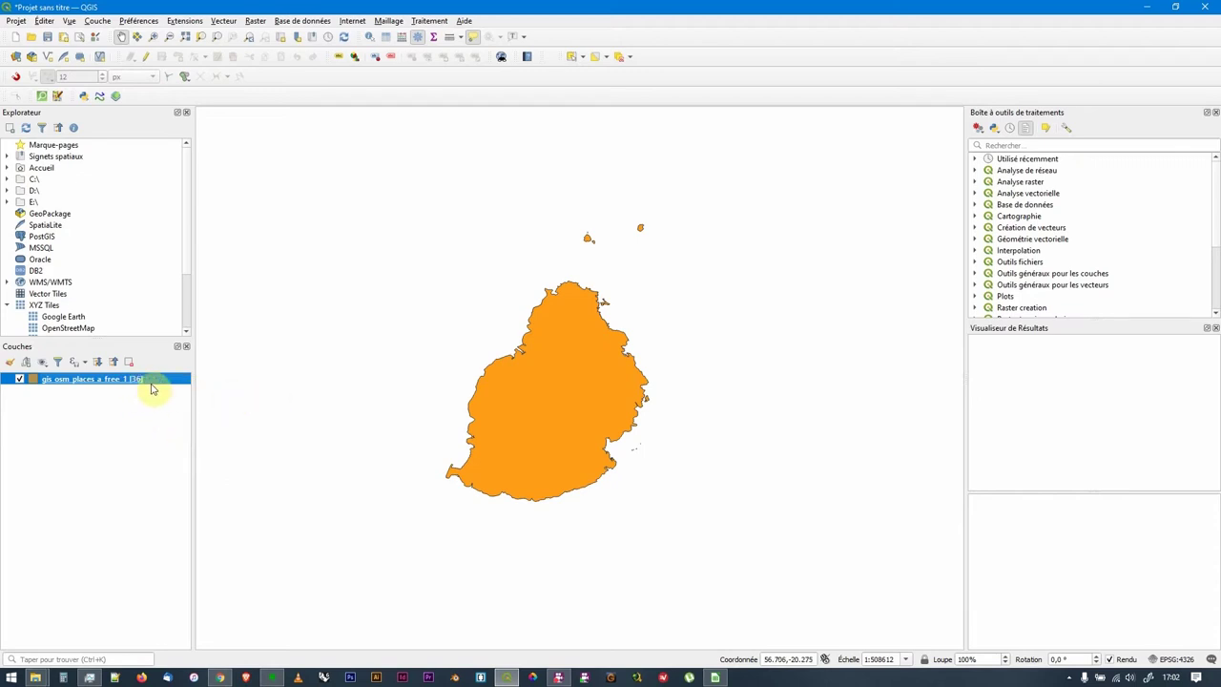
# Review the places in the gis_osm_places_a_free_1 attribute table, widening the name column to read the full names.
pyautogui.rightClick(120, 383)
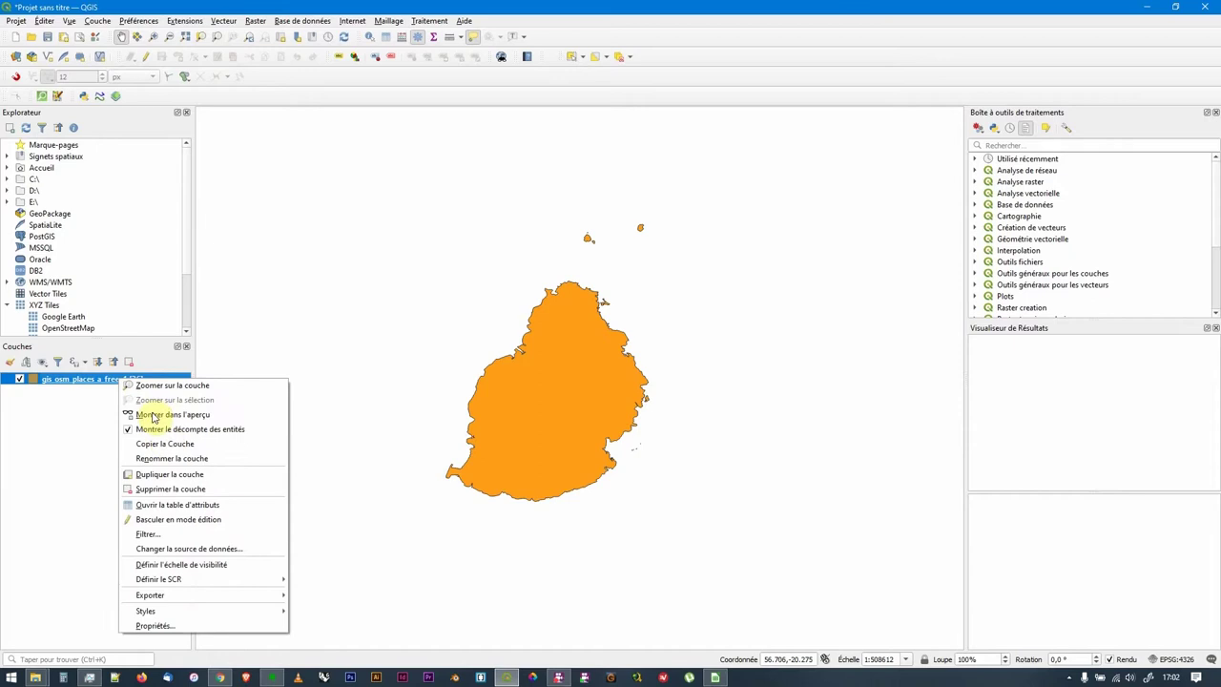
pyautogui.click(169, 504)
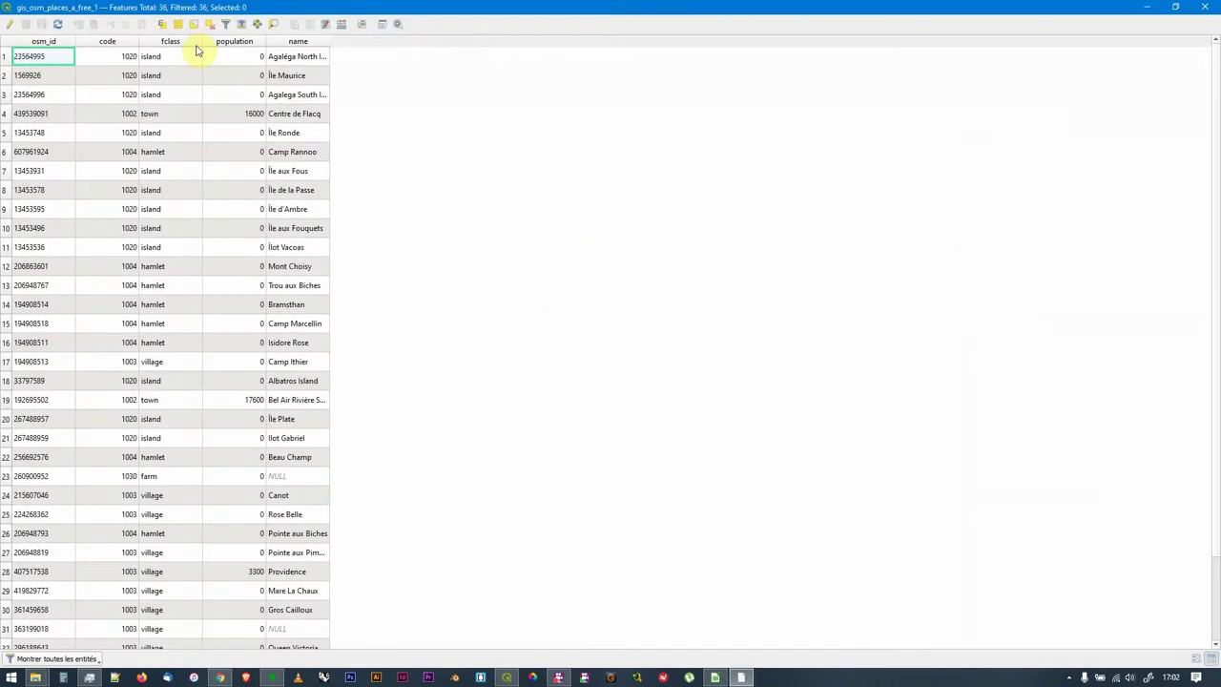
pyautogui.moveTo(329, 41); pyautogui.dragTo(569, 52)
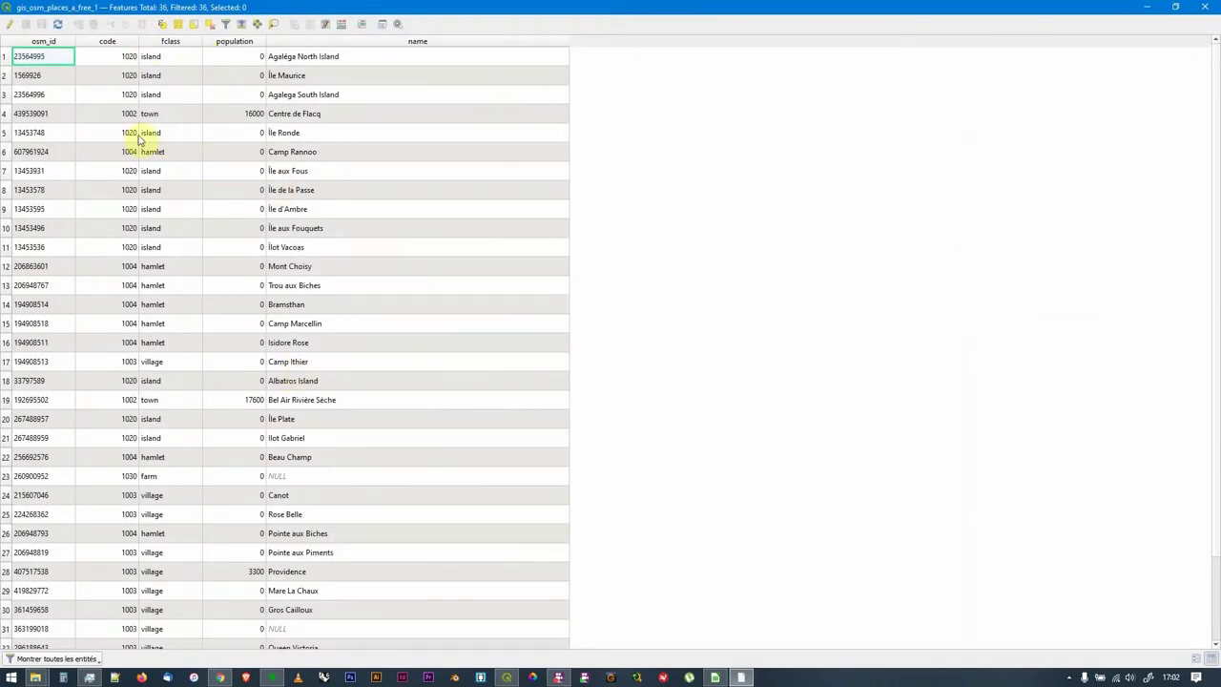
pyautogui.scroll(-3, 324, 305)
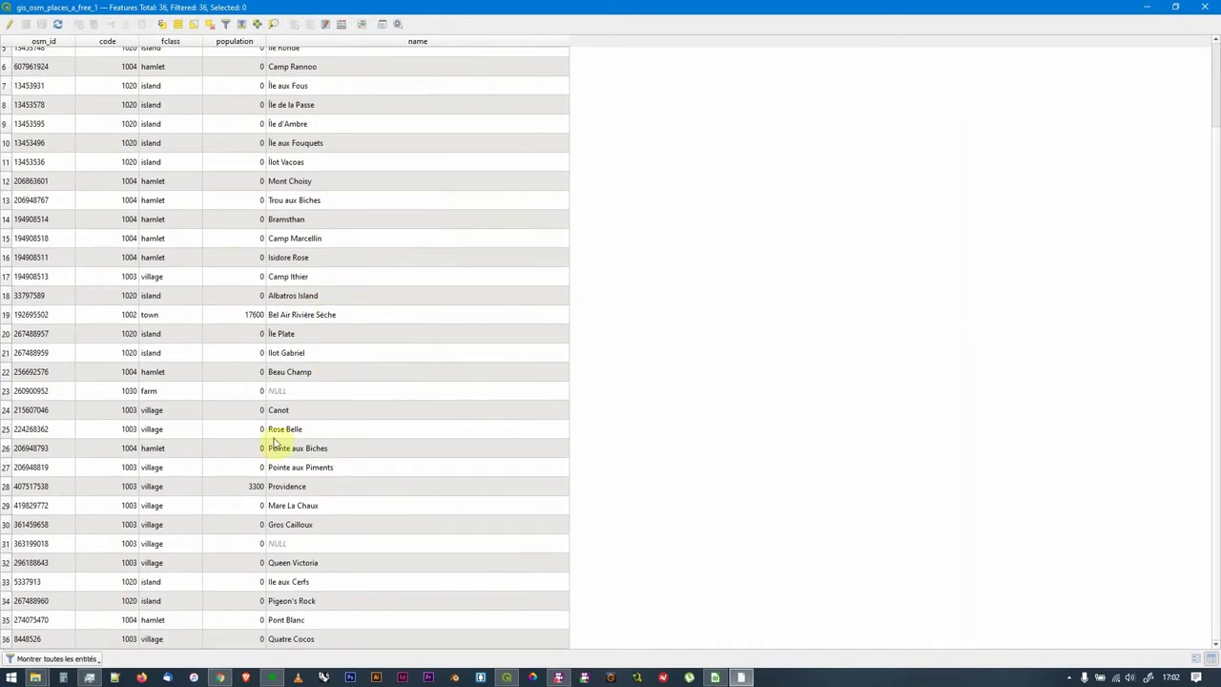
pyautogui.click(1202, 8)
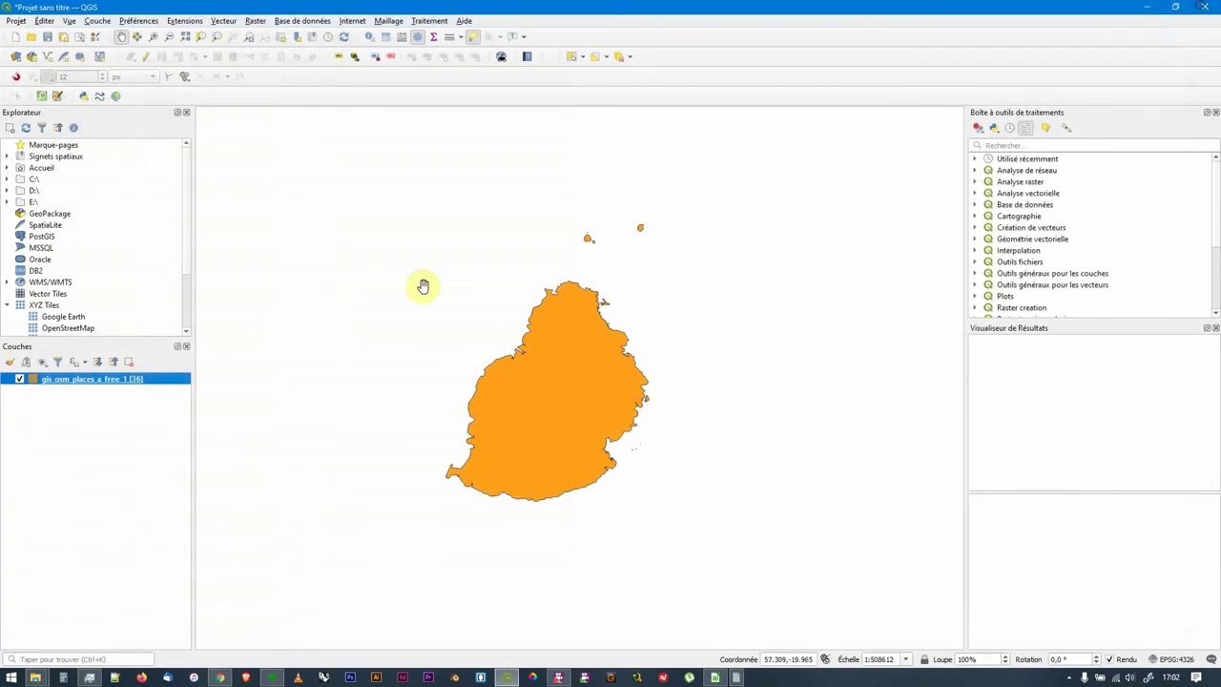
# Try deleting the main Mauritius island polygon in edit mode and undo the deletion.
pyautogui.click(146, 56)
pyautogui.click(572, 56)
pyautogui.click(558, 407)
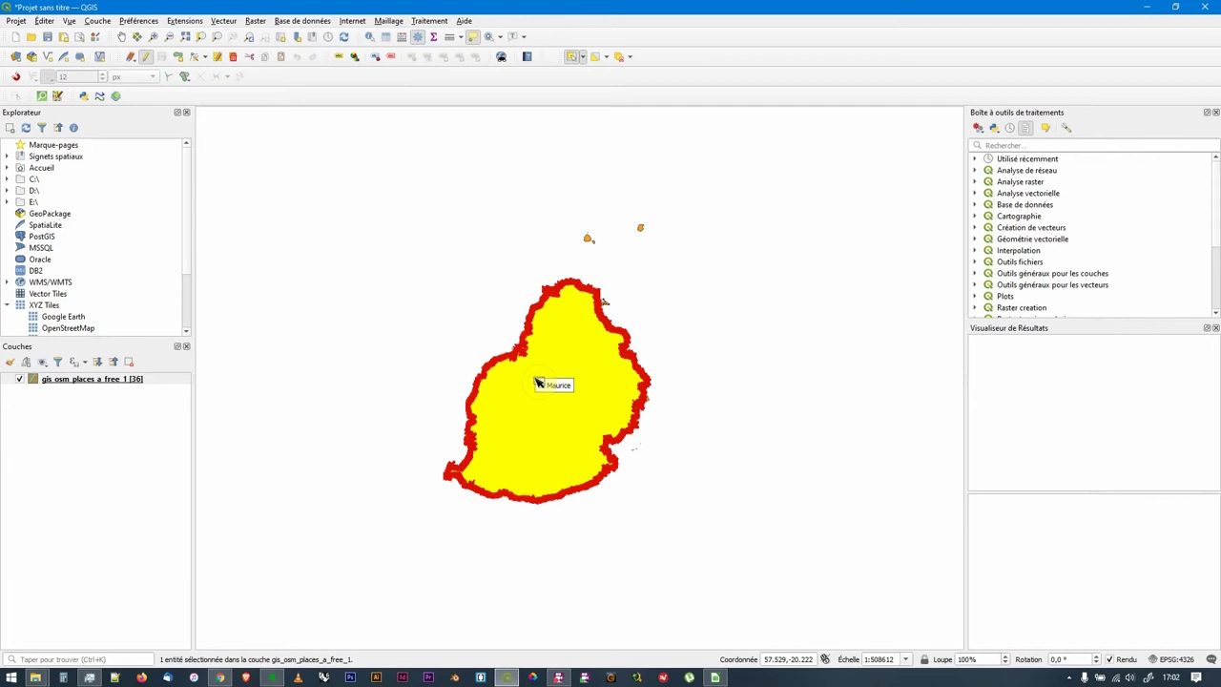
pyautogui.press('Delete')
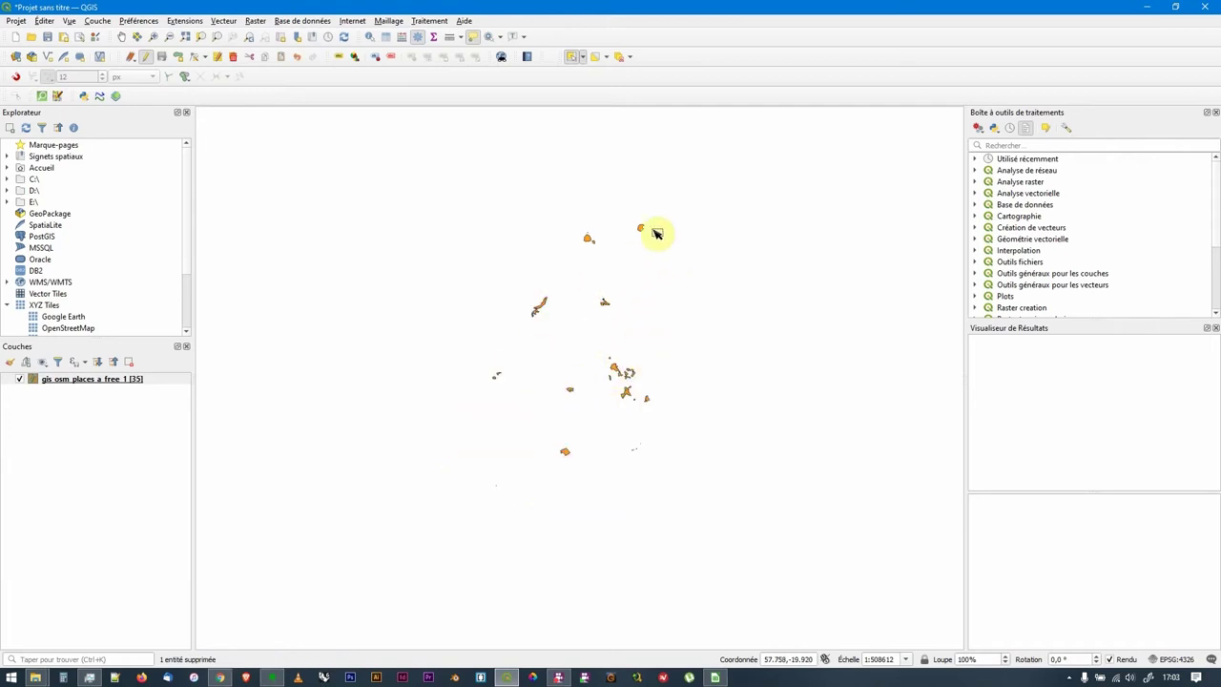
pyautogui.moveTo(636, 375); pyautogui.dragTo(600, 364)
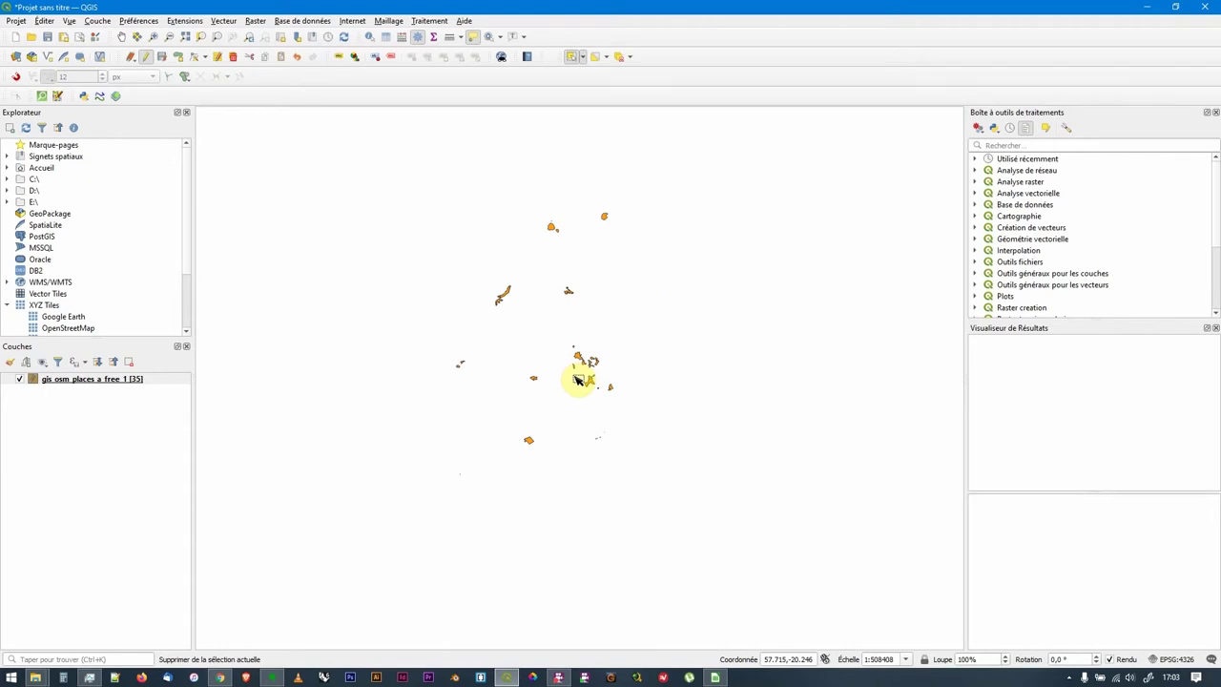
pyautogui.hotkey('ctrl', 'z')
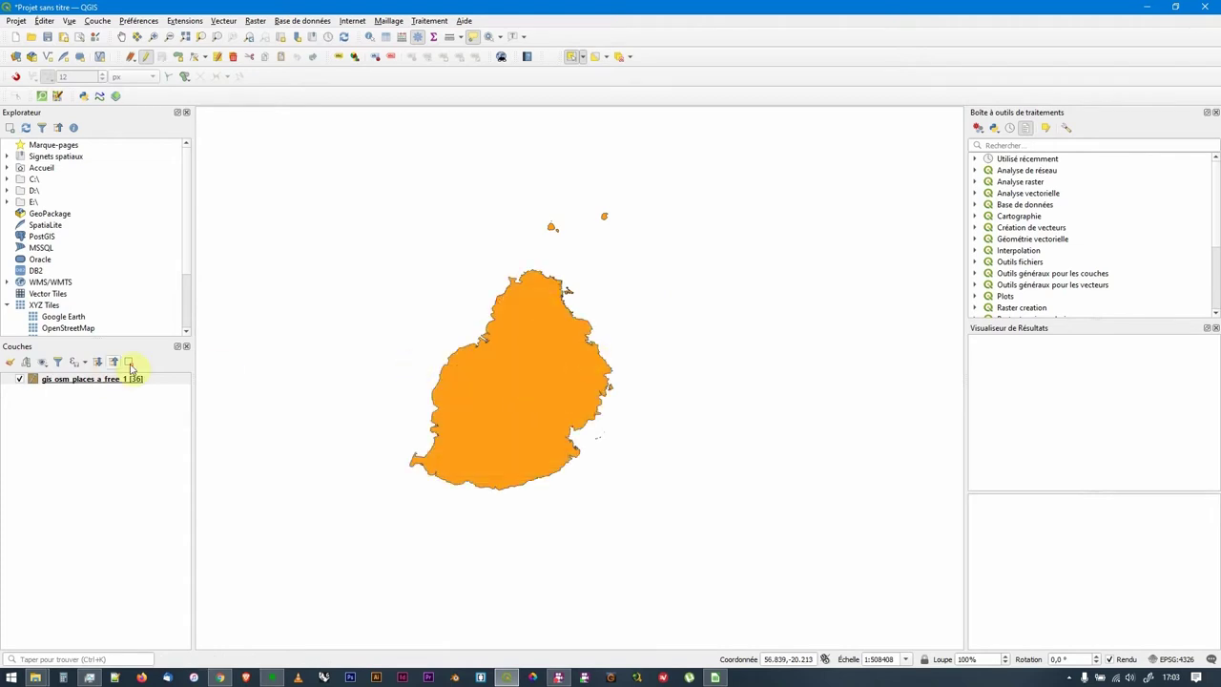
# Select the main Mauritius island polygon together with the small islands off its northern and northeastern coast.
pyautogui.click(505, 383)
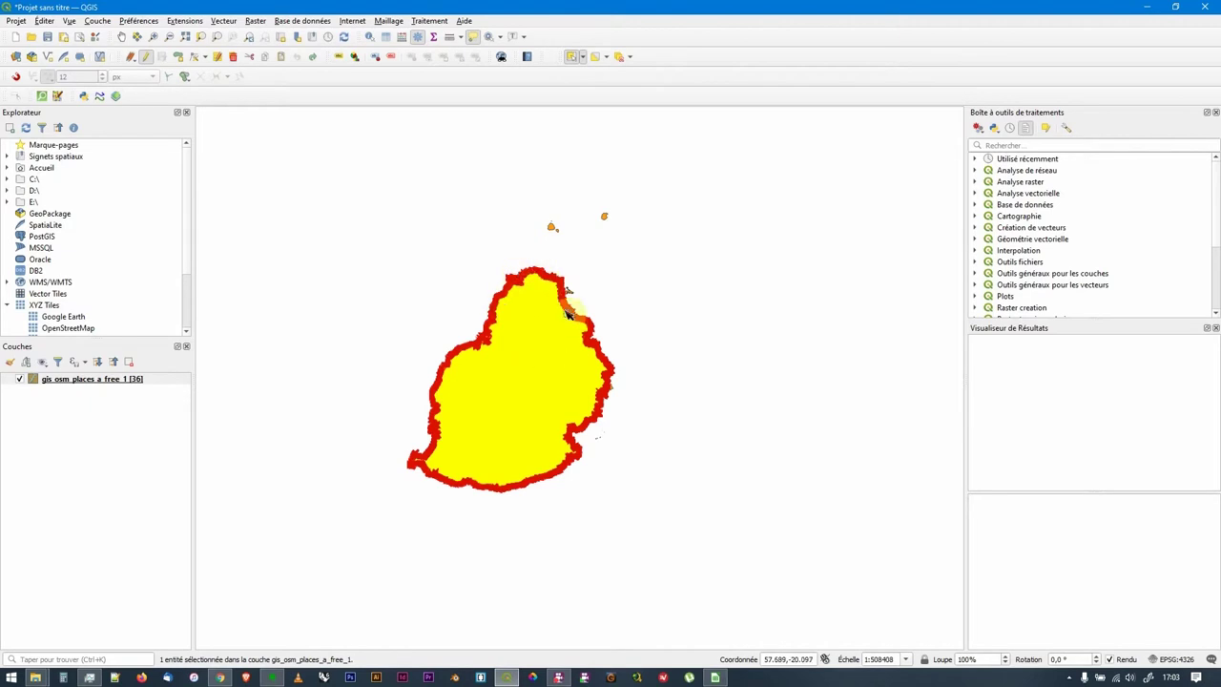
pyautogui.scroll(1, 583, 216)
pyautogui.keyDown('shift'); pyautogui.click(525, 240); pyautogui.keyUp('shift')
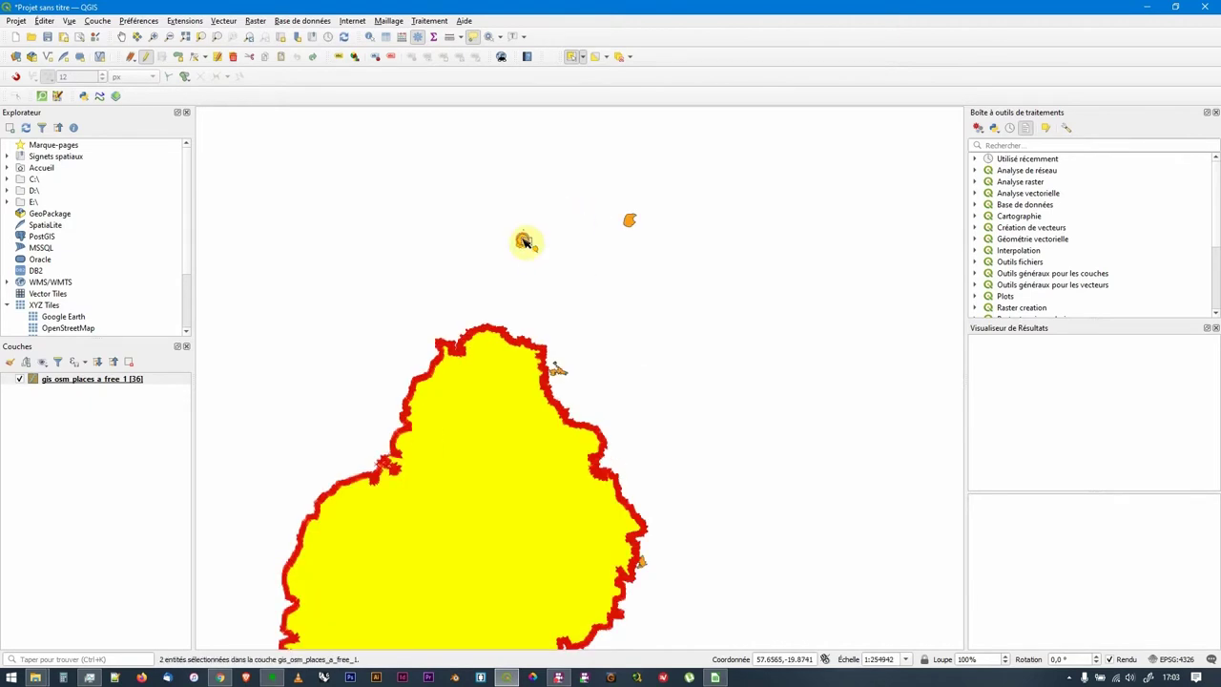
pyautogui.keyDown('shift'); pyautogui.click(629, 220); pyautogui.keyUp('shift')
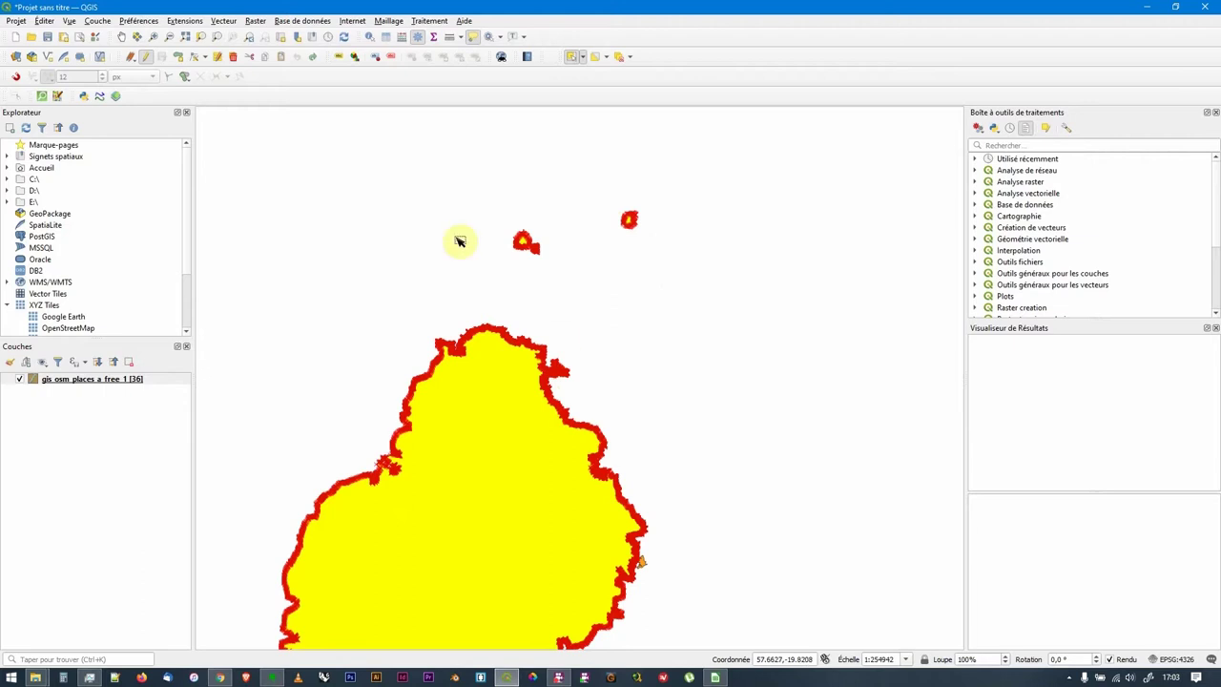
pyautogui.scroll(-1, 575, 346)
pyautogui.moveTo(616, 384); pyautogui.dragTo(625, 358)
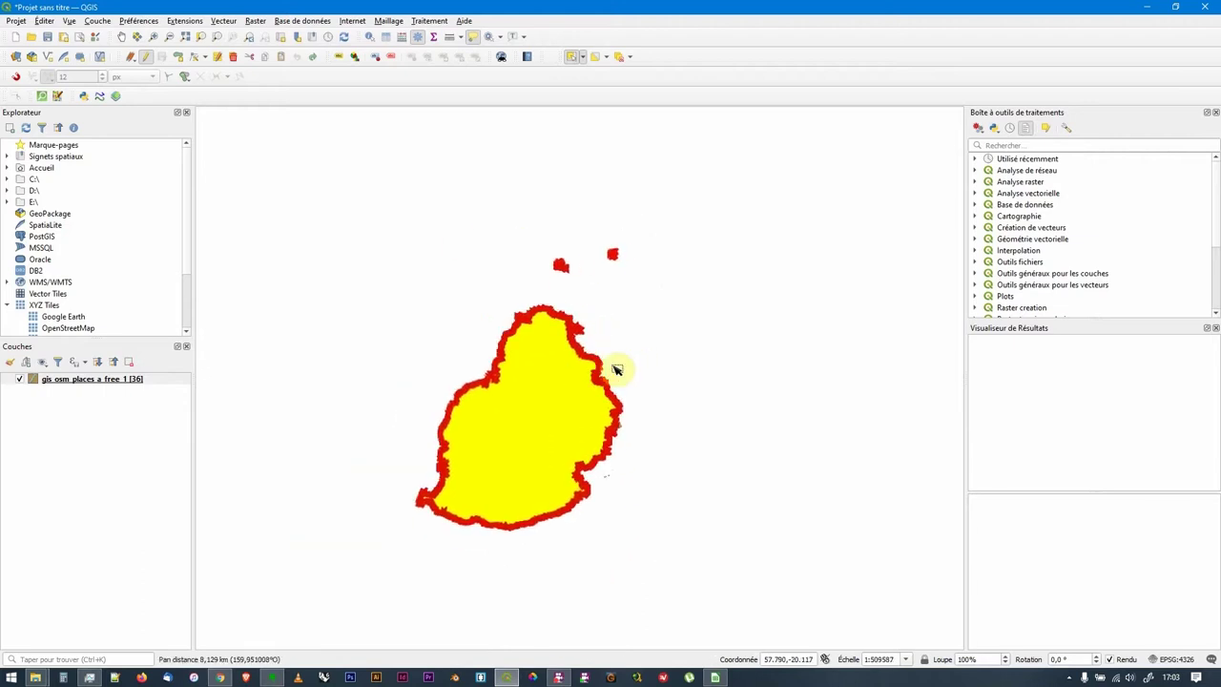
# Export only the selected features as a GeoPackage named Contours in the MAURICE folder, keeping EPSG:4326 - WGS 84.
pyautogui.click(83, 381)
pyautogui.rightClick(83, 381)
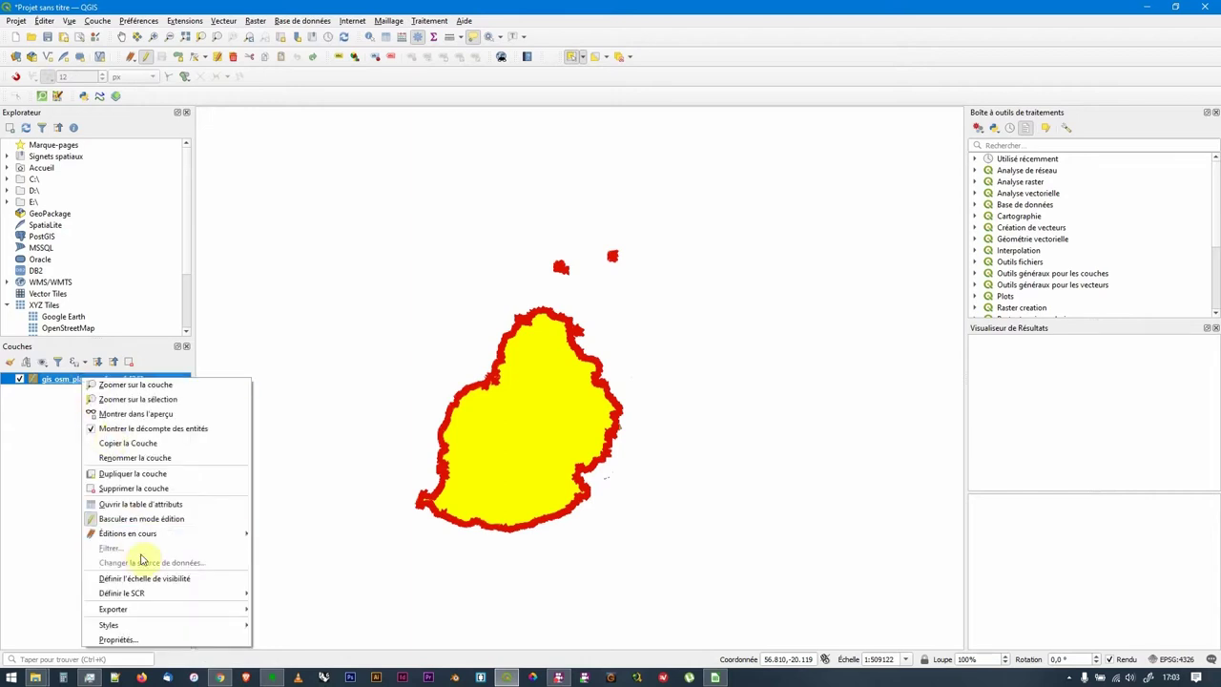
pyautogui.moveTo(228, 614)
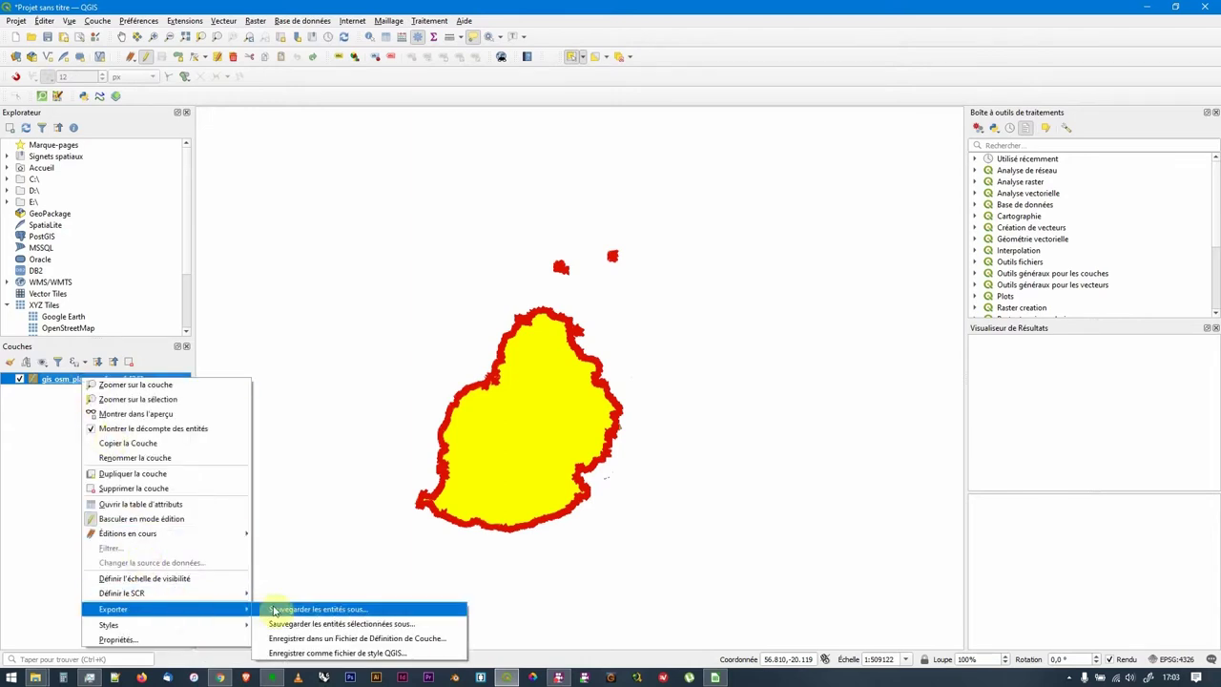
pyautogui.click(273, 608)
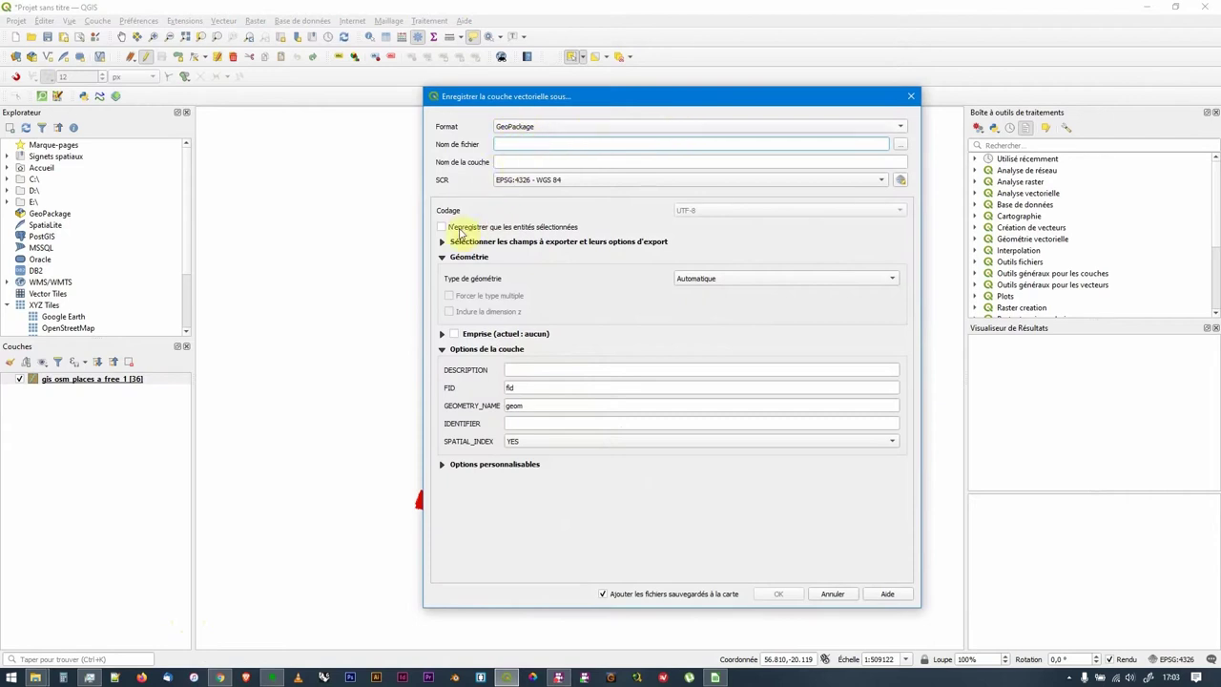
pyautogui.click(518, 231)
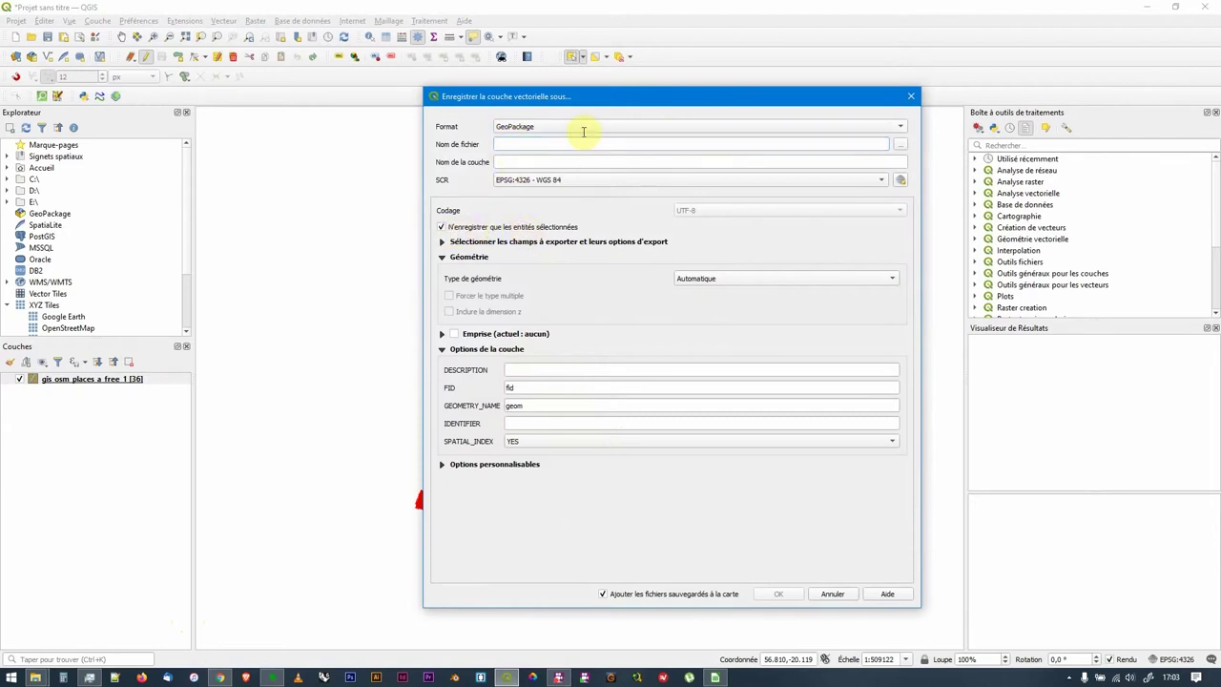
pyautogui.click(903, 144)
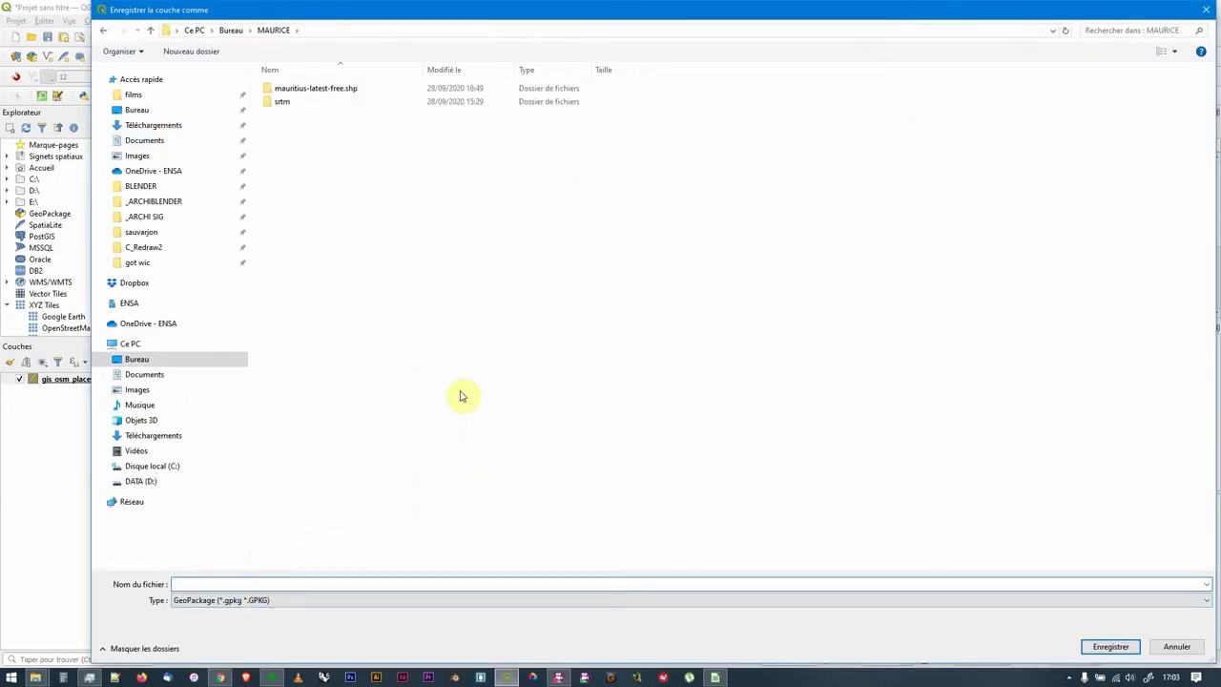
pyautogui.write('Contours')
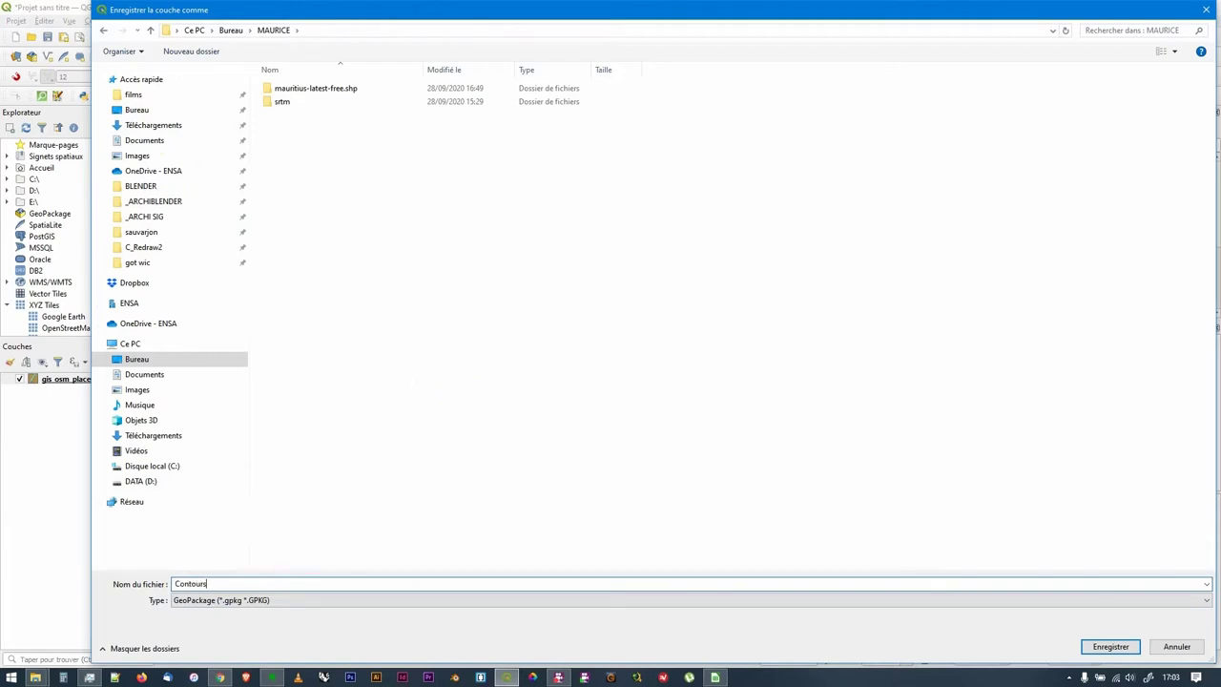
pyautogui.press('Return')
pyautogui.click(788, 598)
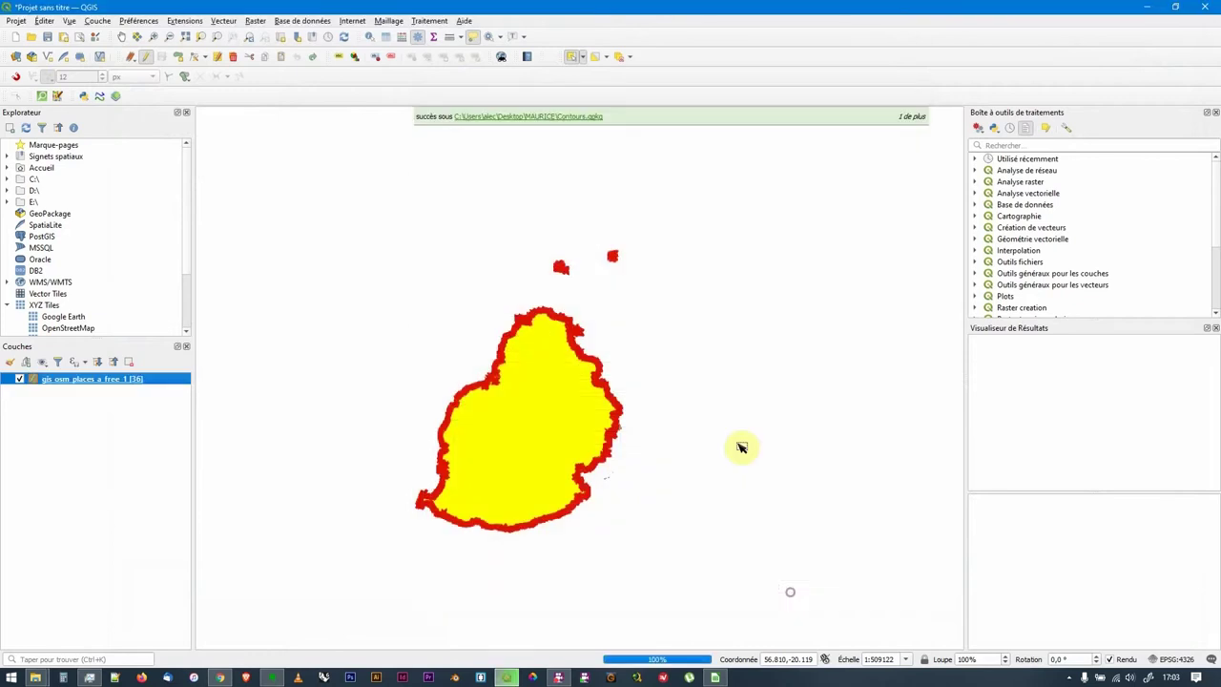
# Turn off editing on the gis_osm_places_a_free_1 layer and remove the layer from the project.
pyautogui.click(127, 391)
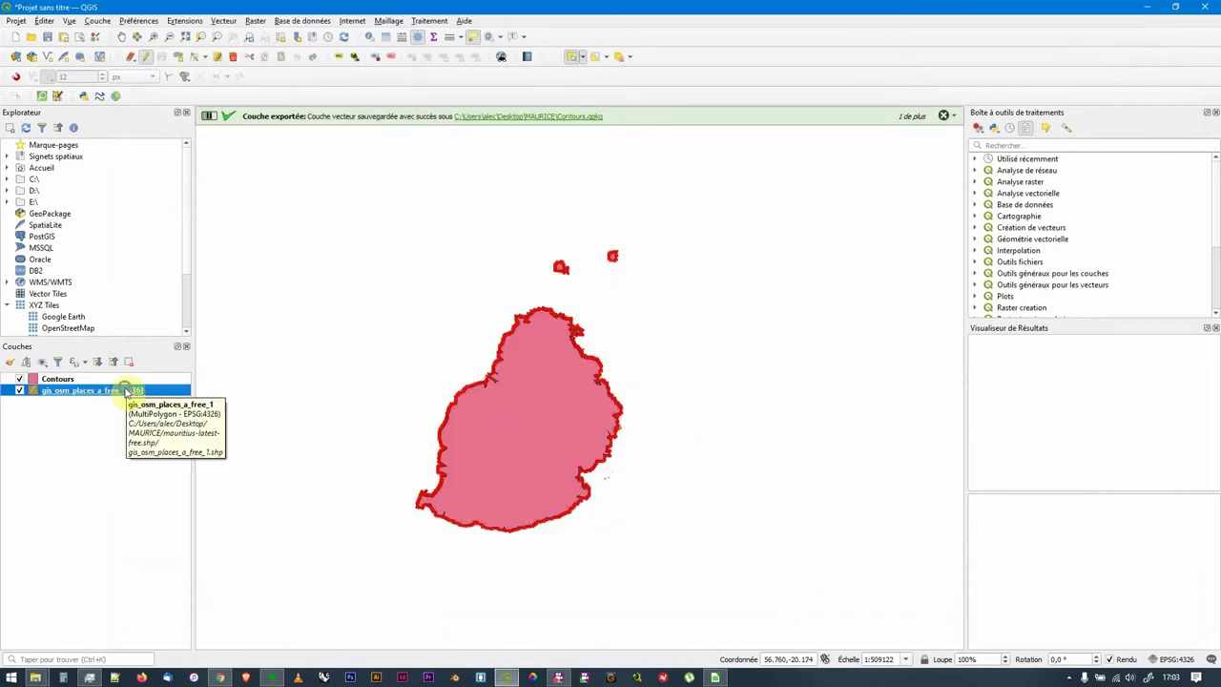
pyautogui.rightClick(127, 391)
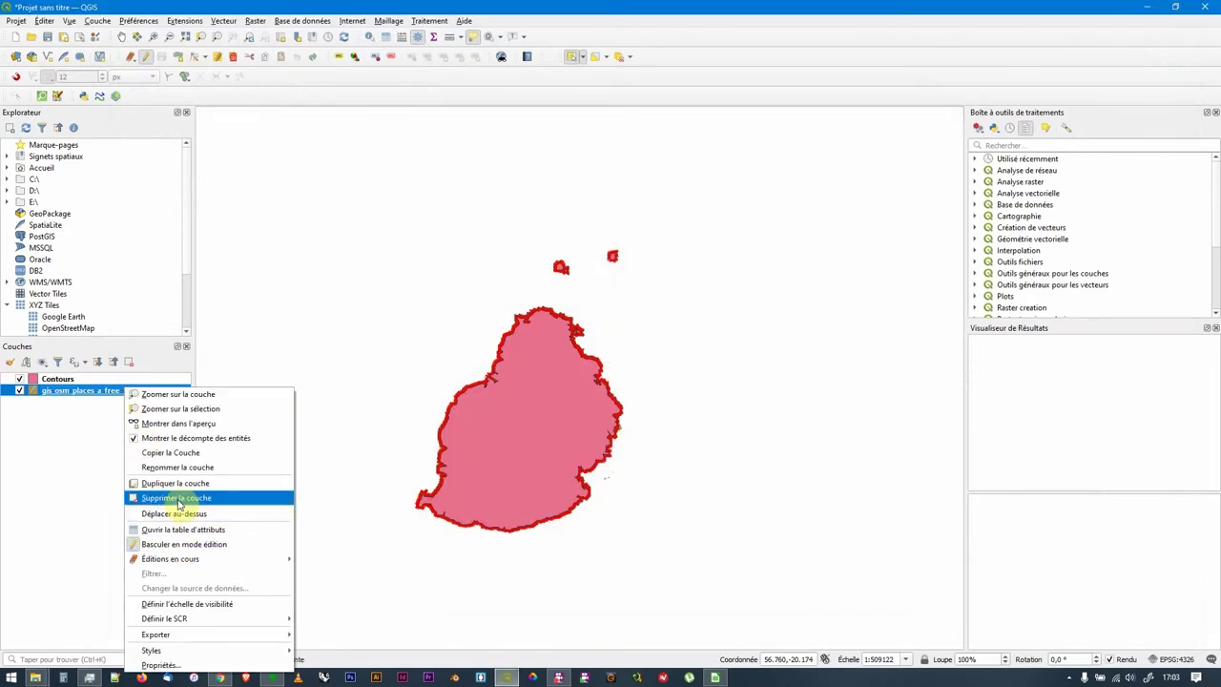
pyautogui.click(82, 401)
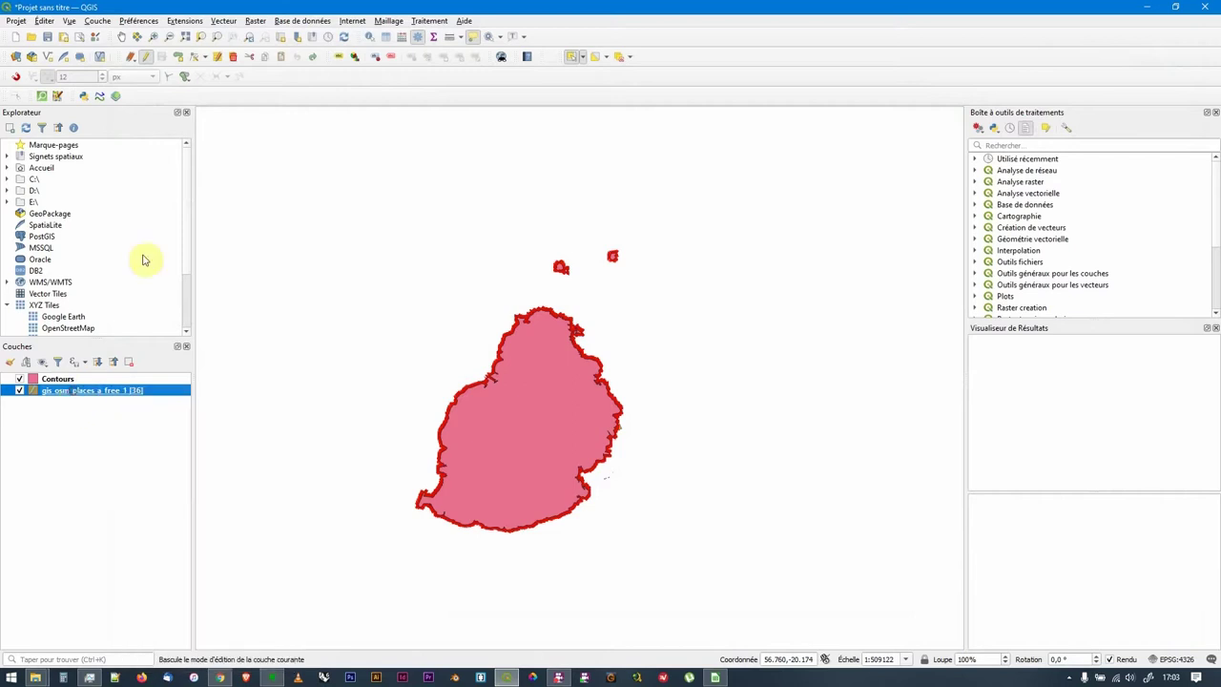
pyautogui.click(145, 57)
pyautogui.click(121, 391)
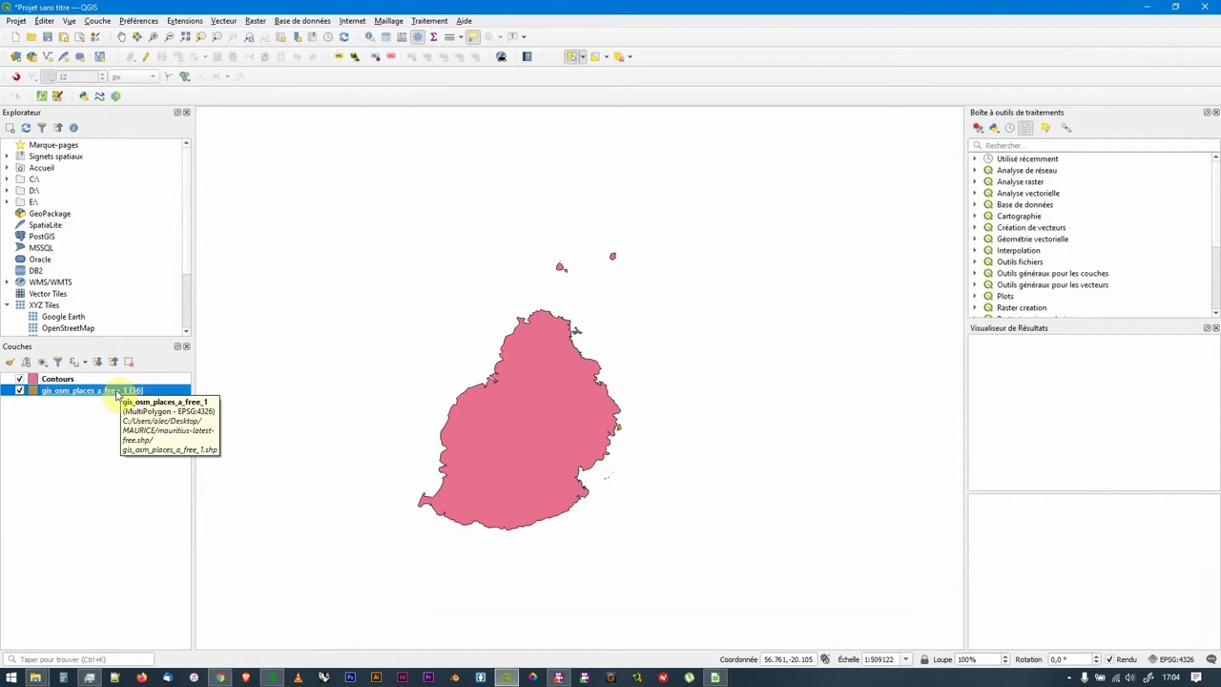
pyautogui.rightClick(108, 394)
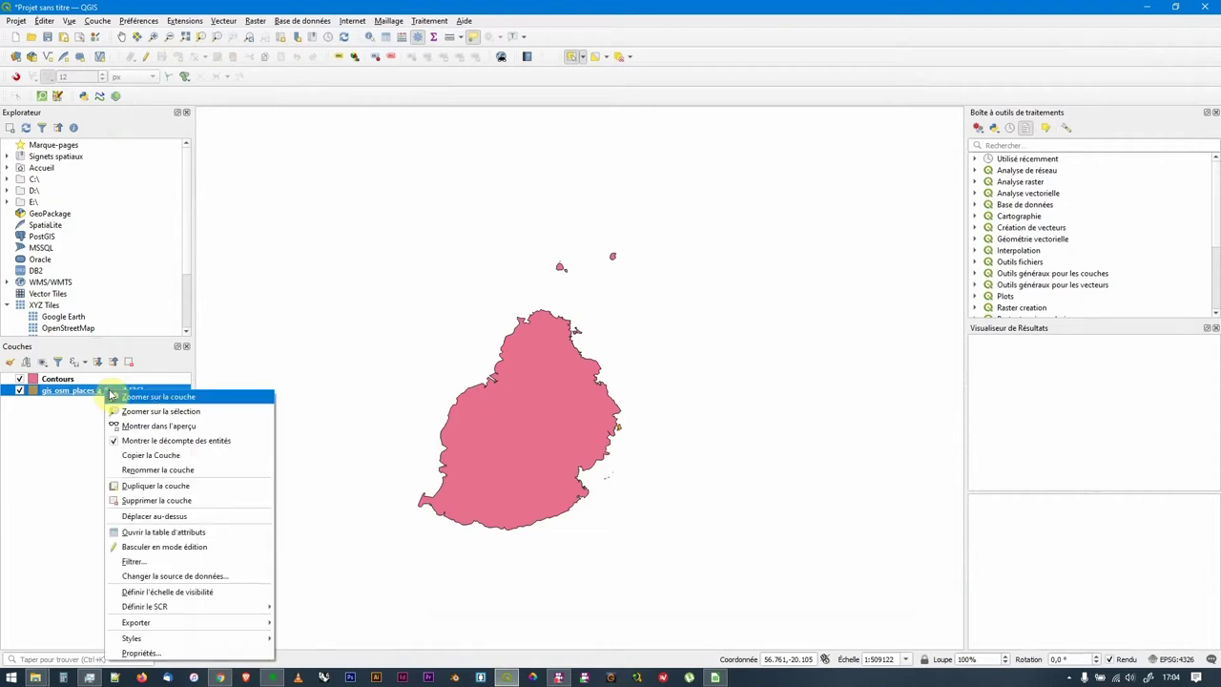
pyautogui.click(147, 499)
pyautogui.click(591, 352)
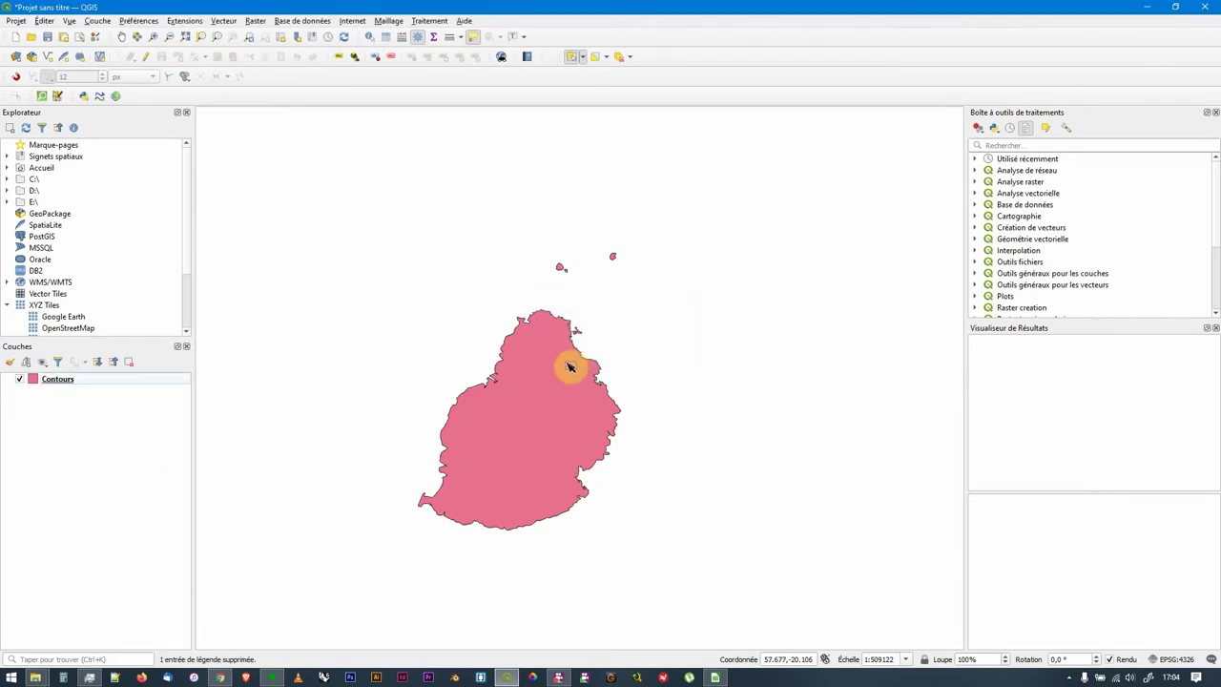
# Inspect the Contours layer's coastline, and switch to Chrome to view Mauritius in Google Maps.
pyautogui.scroll(1, 563, 367)
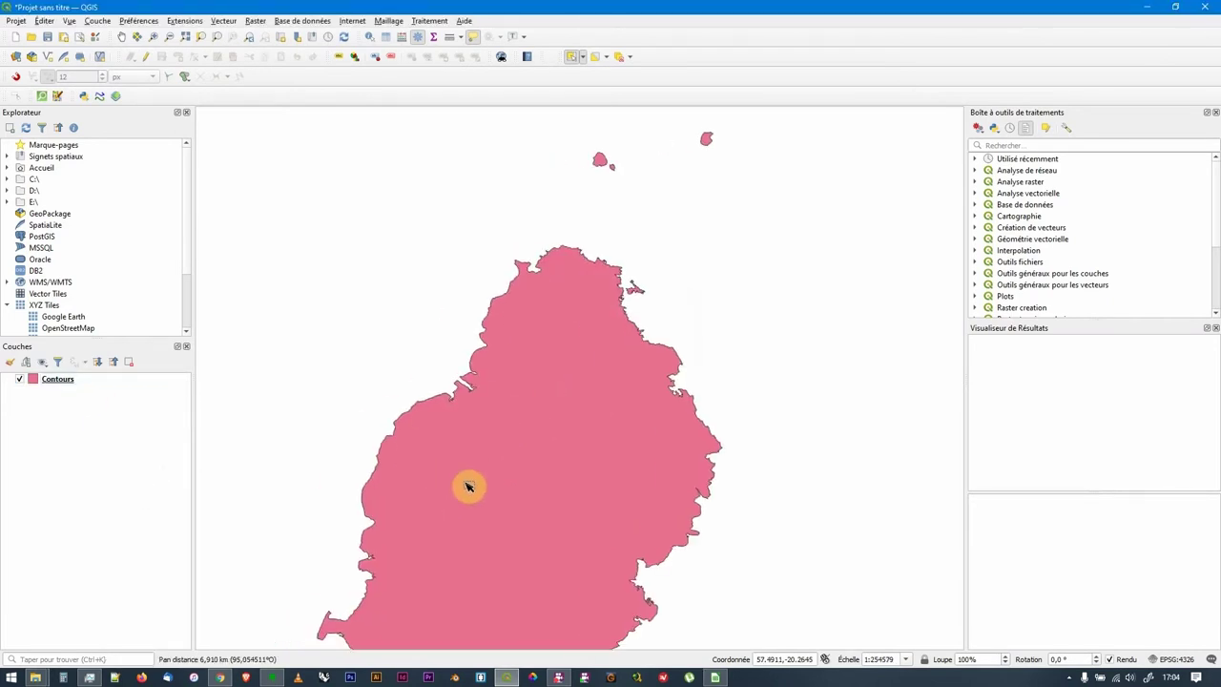
pyautogui.click(507, 376)
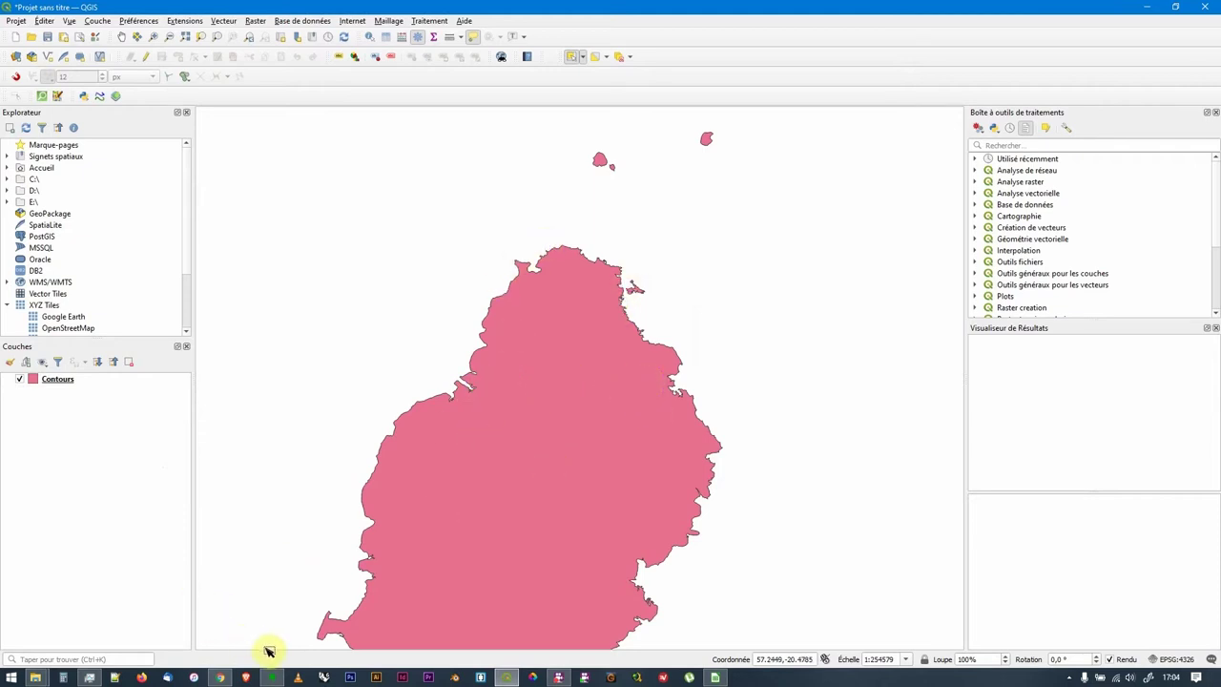
pyautogui.click(219, 678)
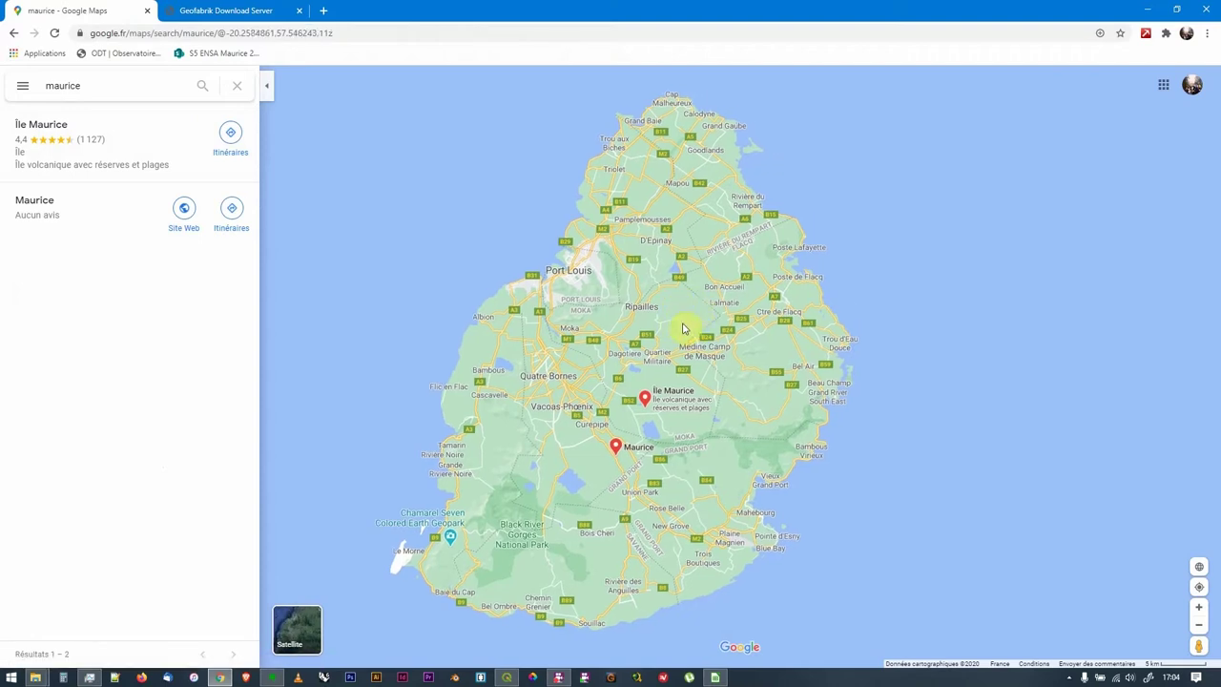
pyautogui.moveTo(697, 312); pyautogui.dragTo(702, 316)
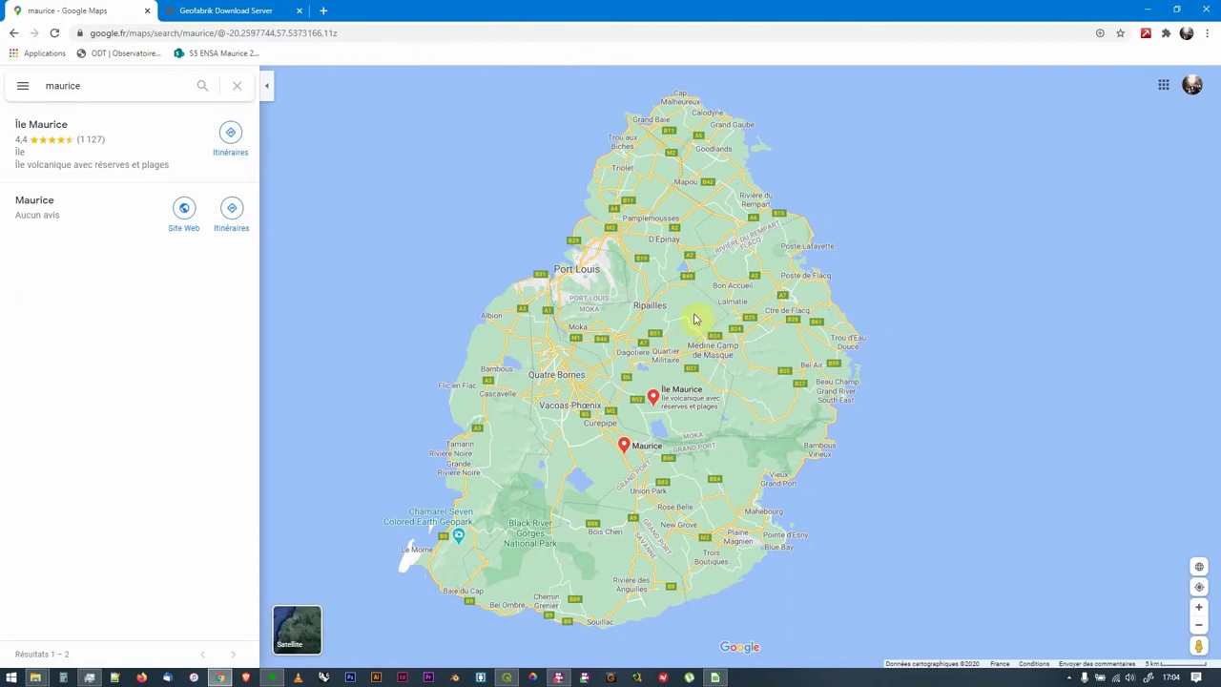
# Switch to GIMP with the pasted Google Maps capture, activate the Color Picker, and open the foreground colour's settings.
pyautogui.click(12, 677)
pyautogui.click(38, 455)
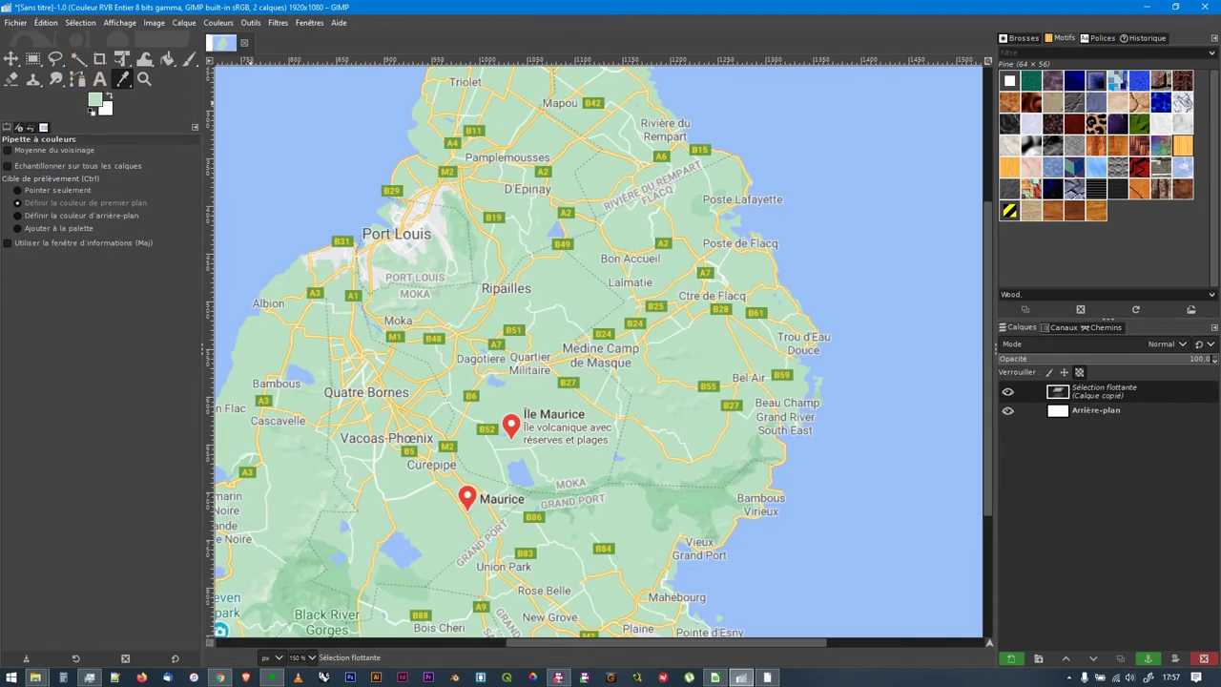
pyautogui.press('m')
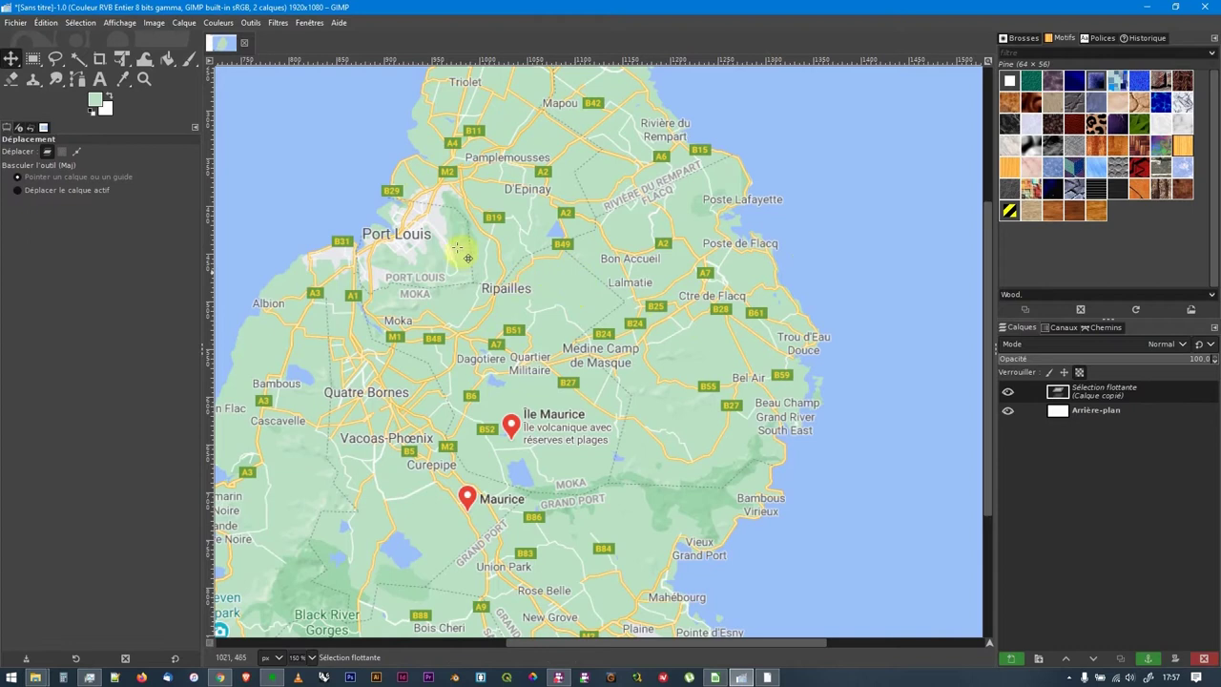
pyautogui.click(123, 80)
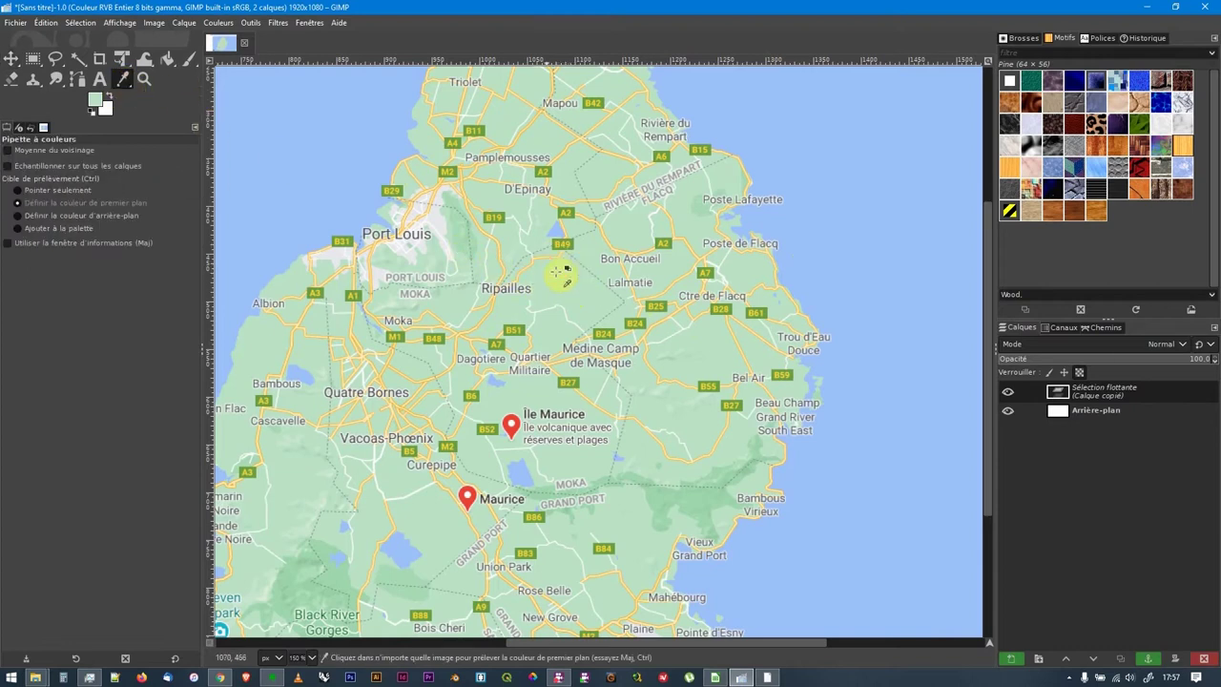
pyautogui.click(96, 103)
pyautogui.moveTo(156, 14); pyautogui.dragTo(180, 57)
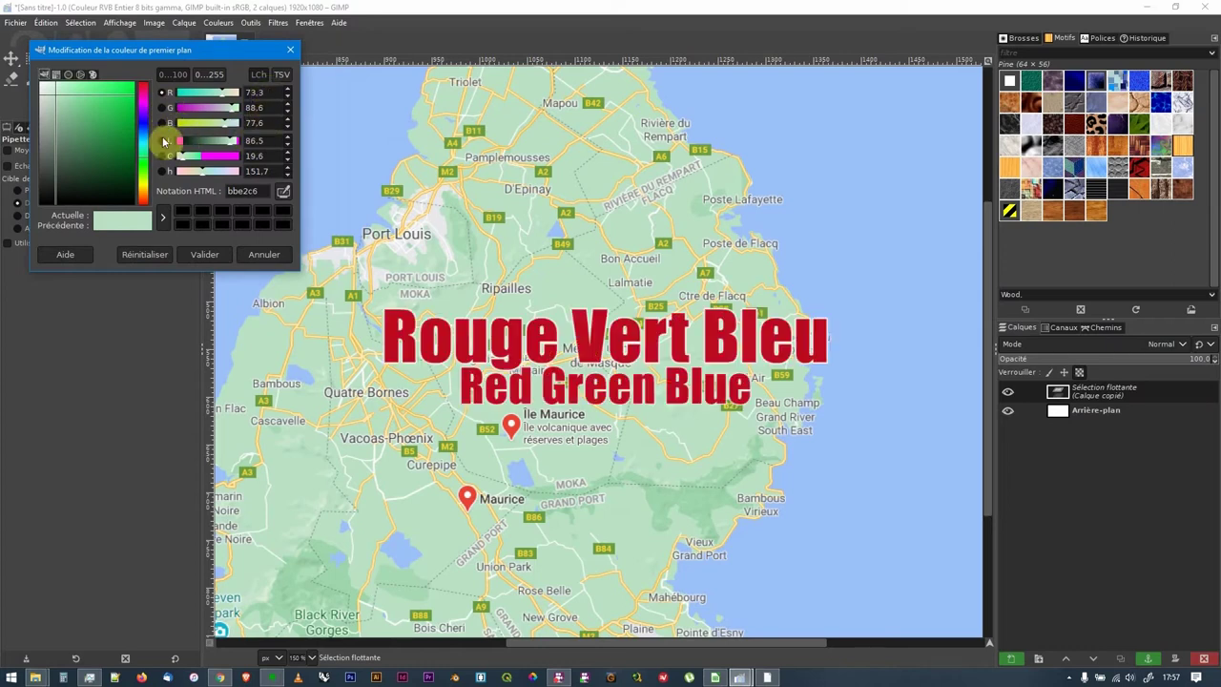
# Show the foreground colour's HSV components and copy its HTML notation, bbe2c6.
pyautogui.click(281, 74)
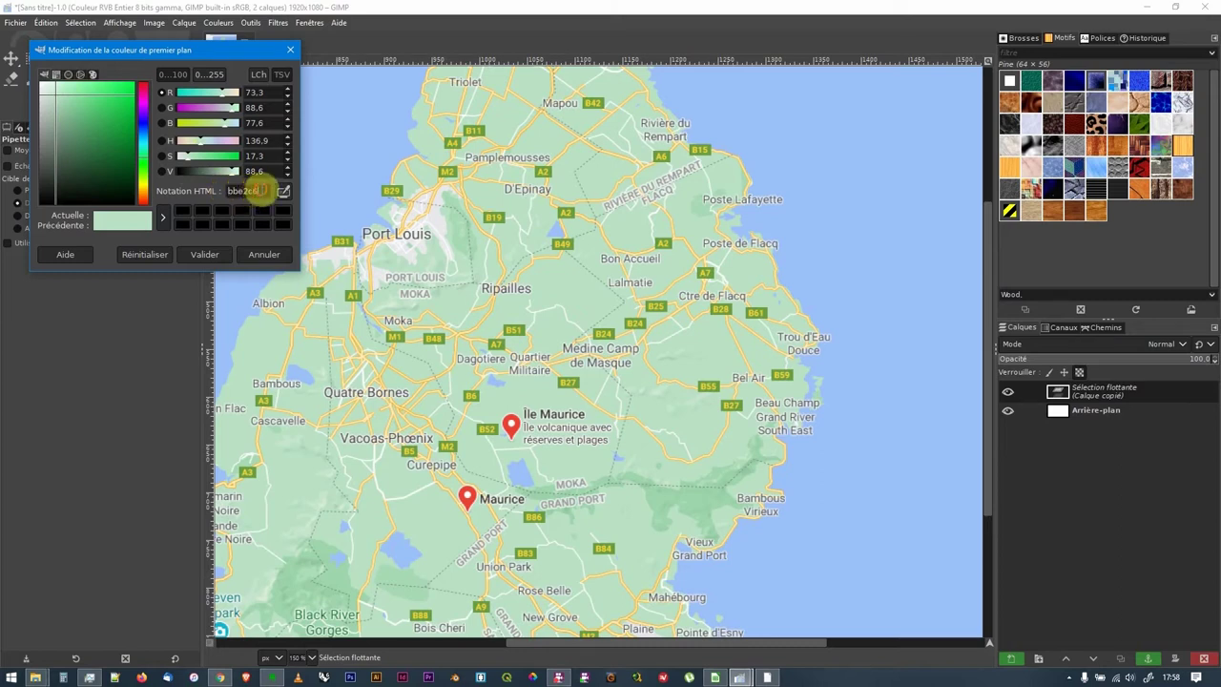
pyautogui.moveTo(260, 191); pyautogui.dragTo(223, 192)
pyautogui.doubleClick(250, 190)
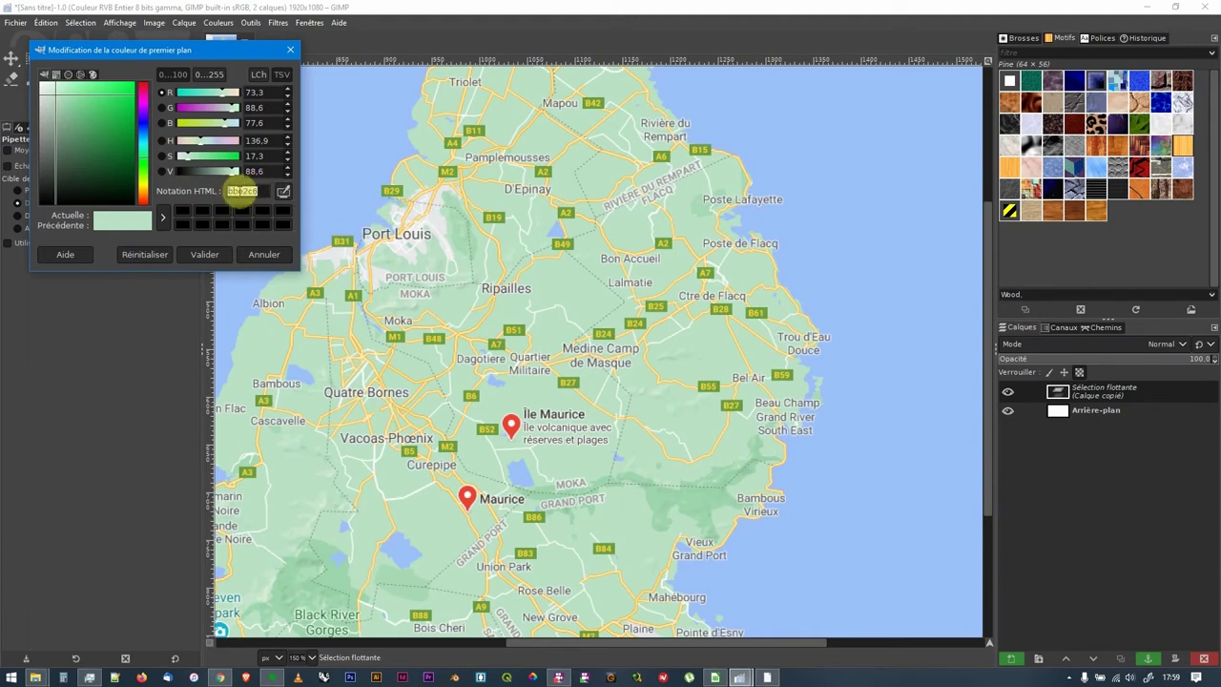
pyautogui.rightClick(240, 191)
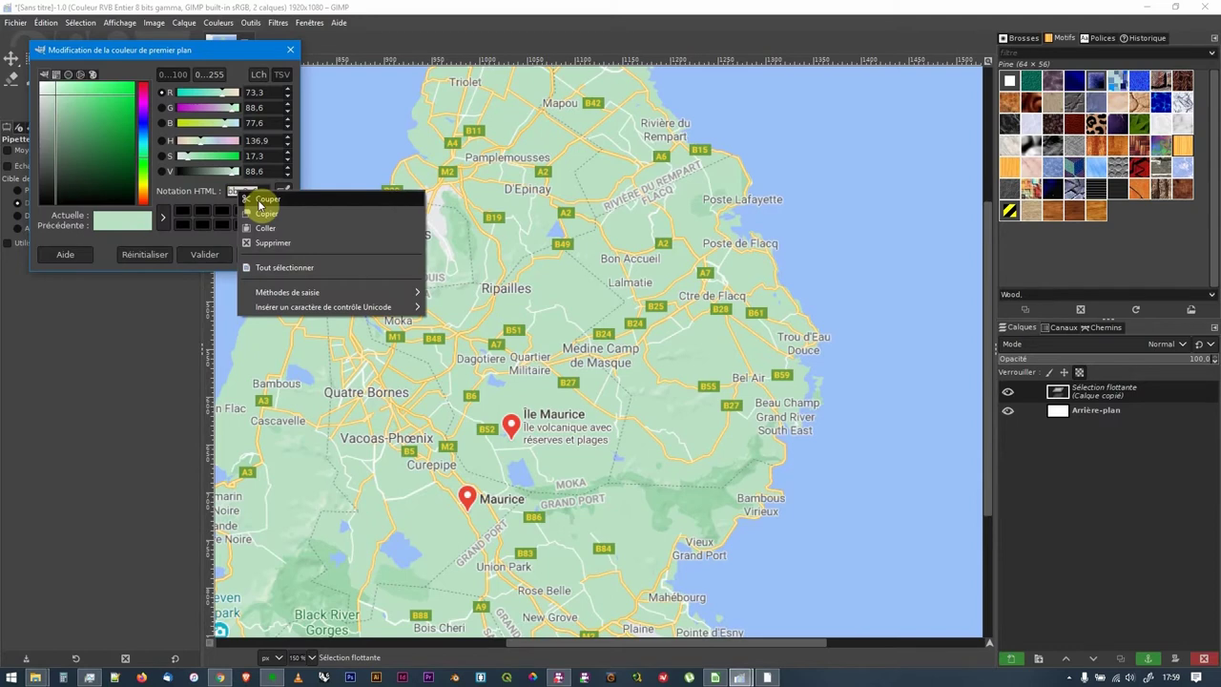
pyautogui.click(264, 213)
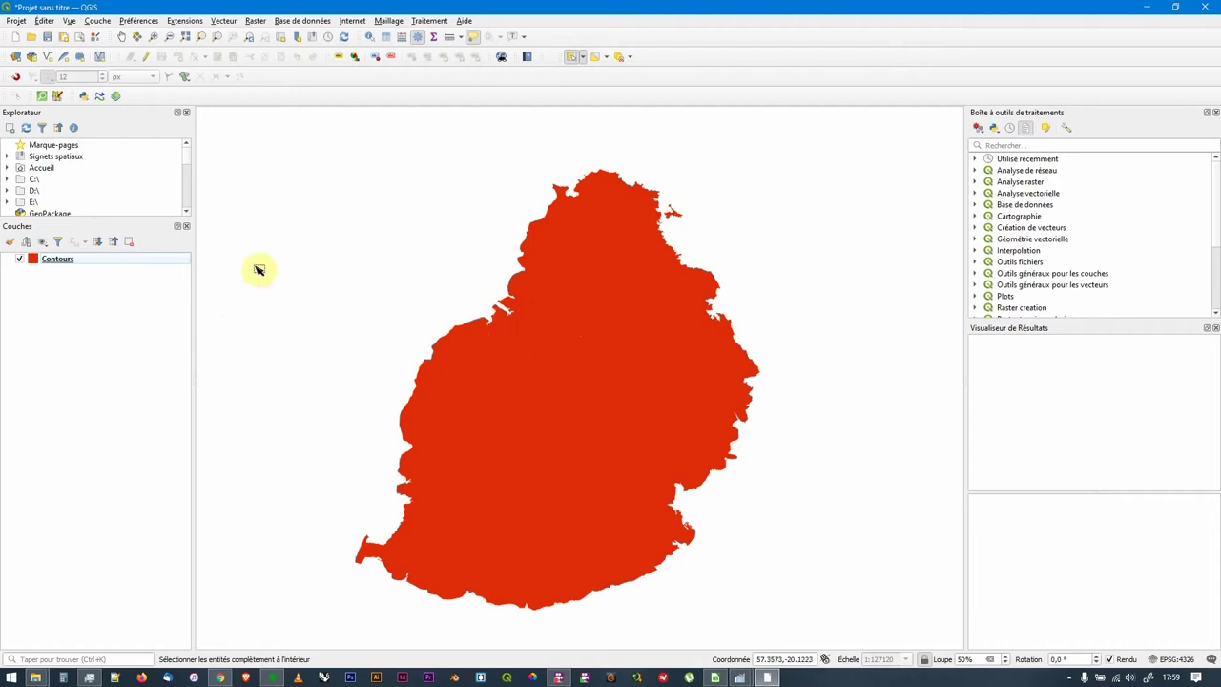
# In QGIS, open the Contours layer's simple fill symbology and keep the stroke style at Pas de ligne.
pyautogui.click(35, 263)
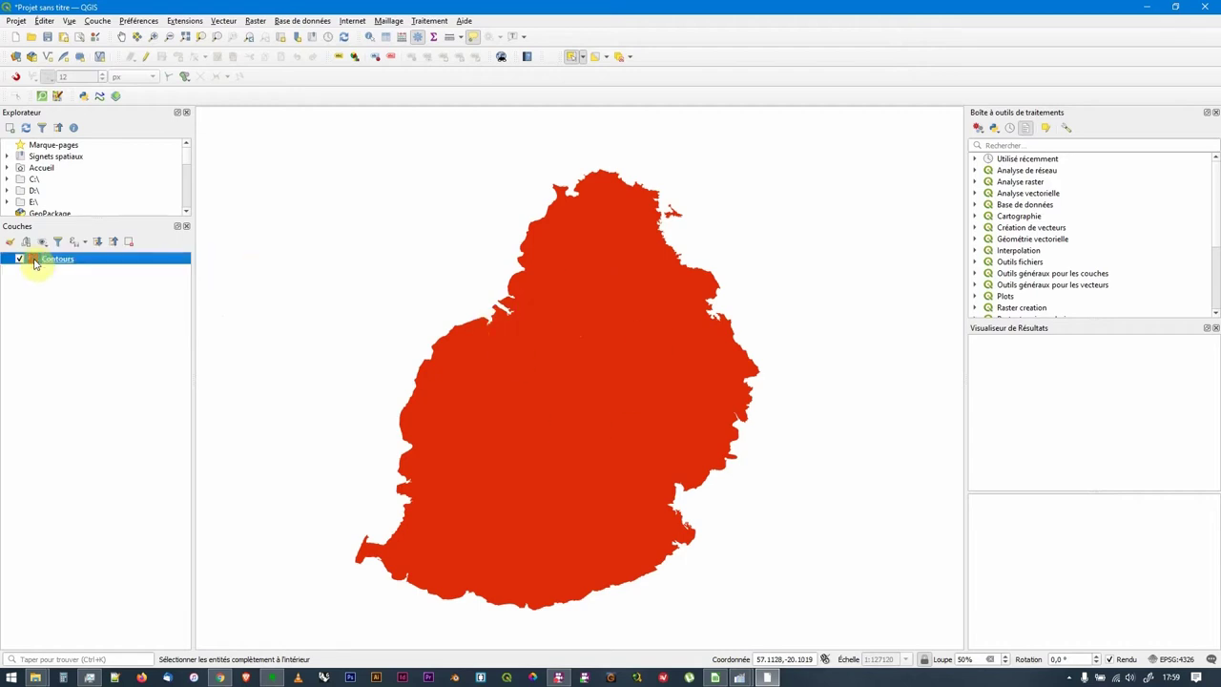
pyautogui.doubleClick(35, 261)
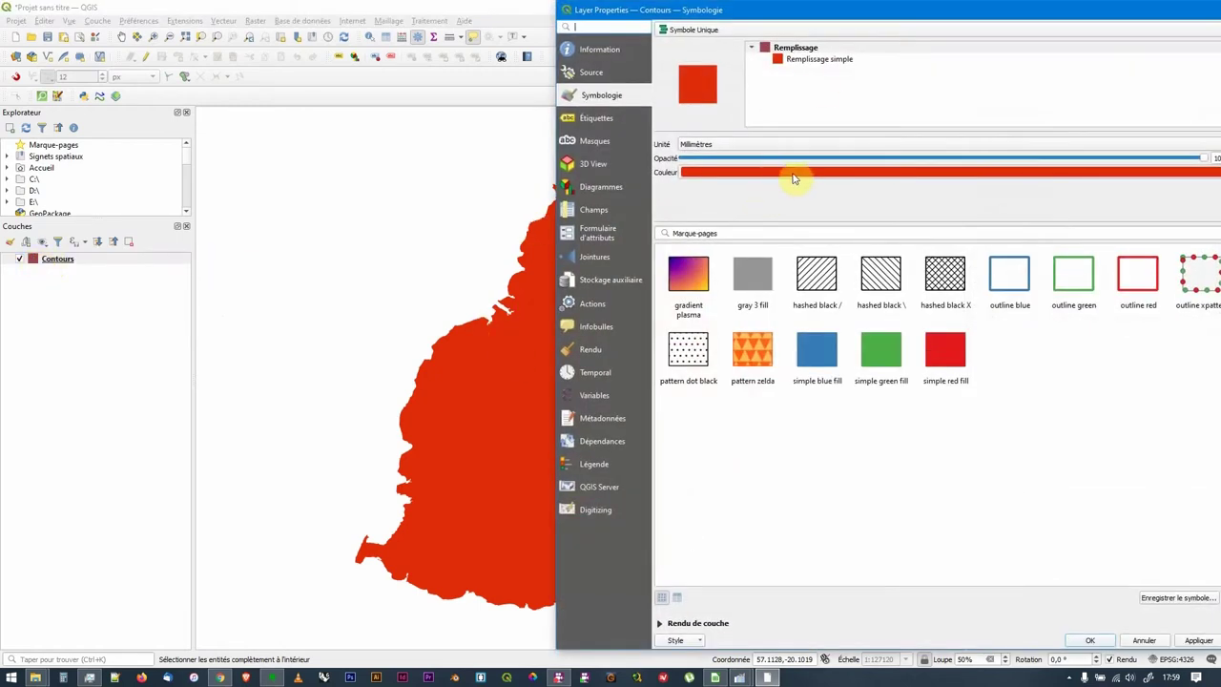
pyautogui.click(822, 58)
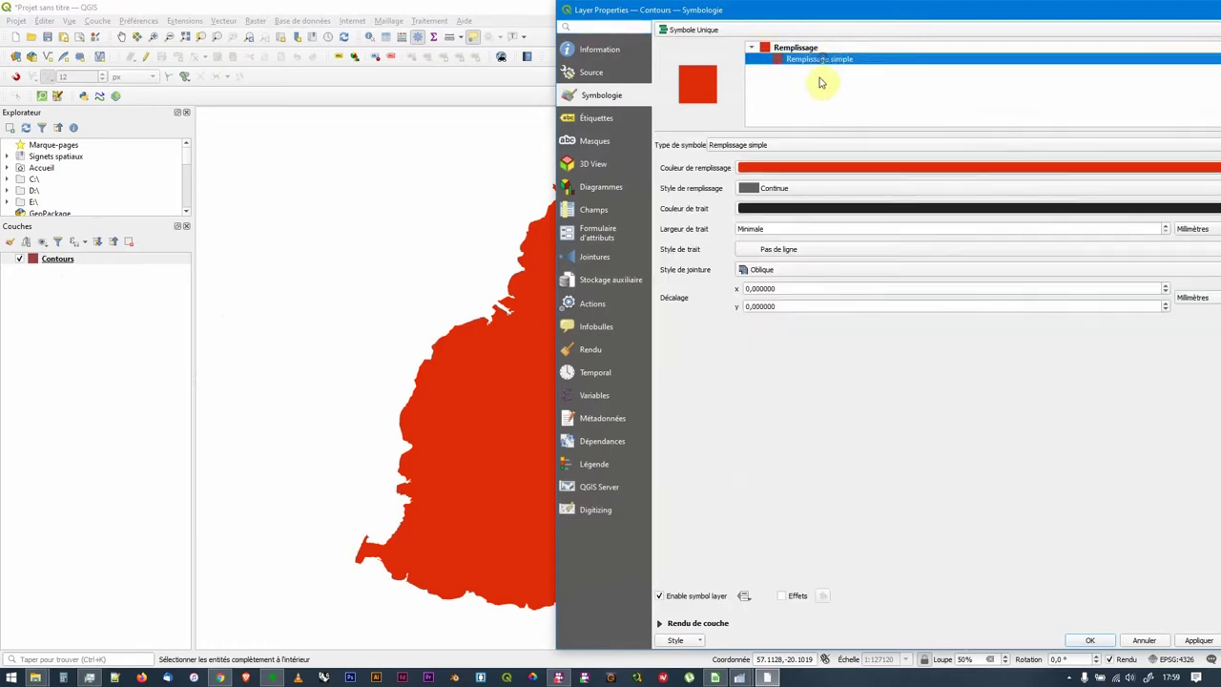
pyautogui.click(784, 249)
pyautogui.click(784, 249)
pyautogui.click(788, 247)
pyautogui.click(782, 255)
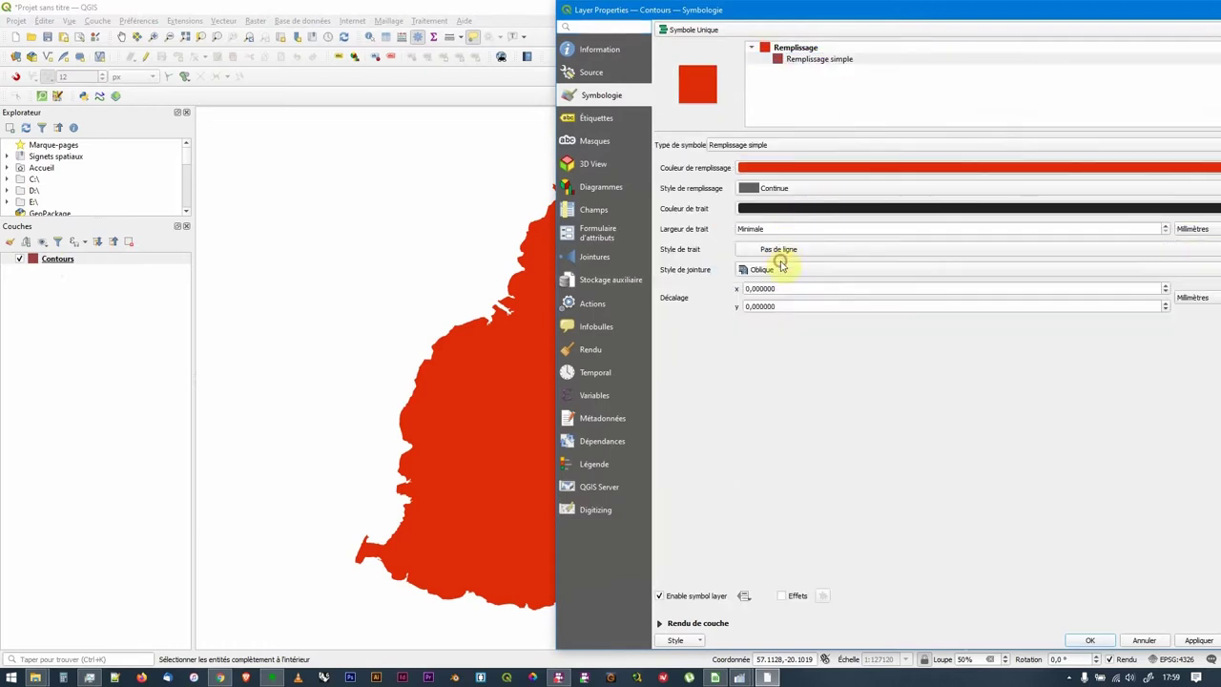
# Set the Contours fill colour to the HTML value #bbe2c6 and apply the layer properties.
pyautogui.click(796, 173)
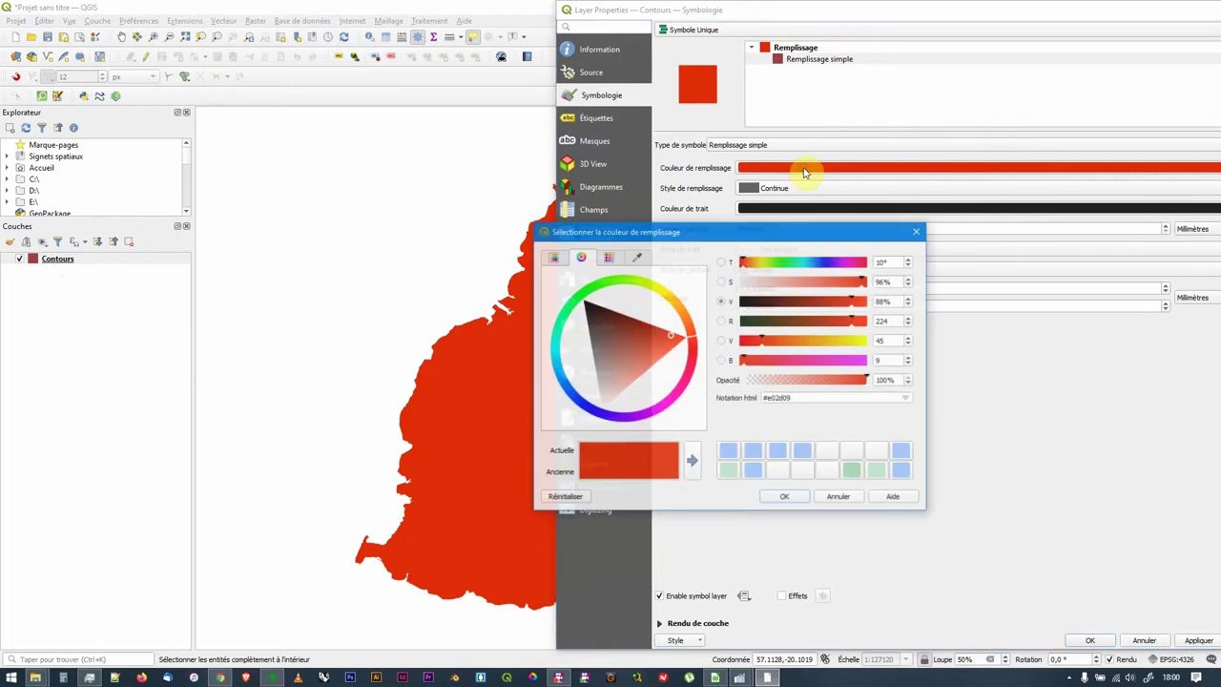
pyautogui.click(797, 397)
pyautogui.moveTo(797, 397)
pyautogui.mouseDown()
pyautogui.moveTo(774, 395)
pyautogui.moveTo(801, 392)
pyautogui.mouseUp()
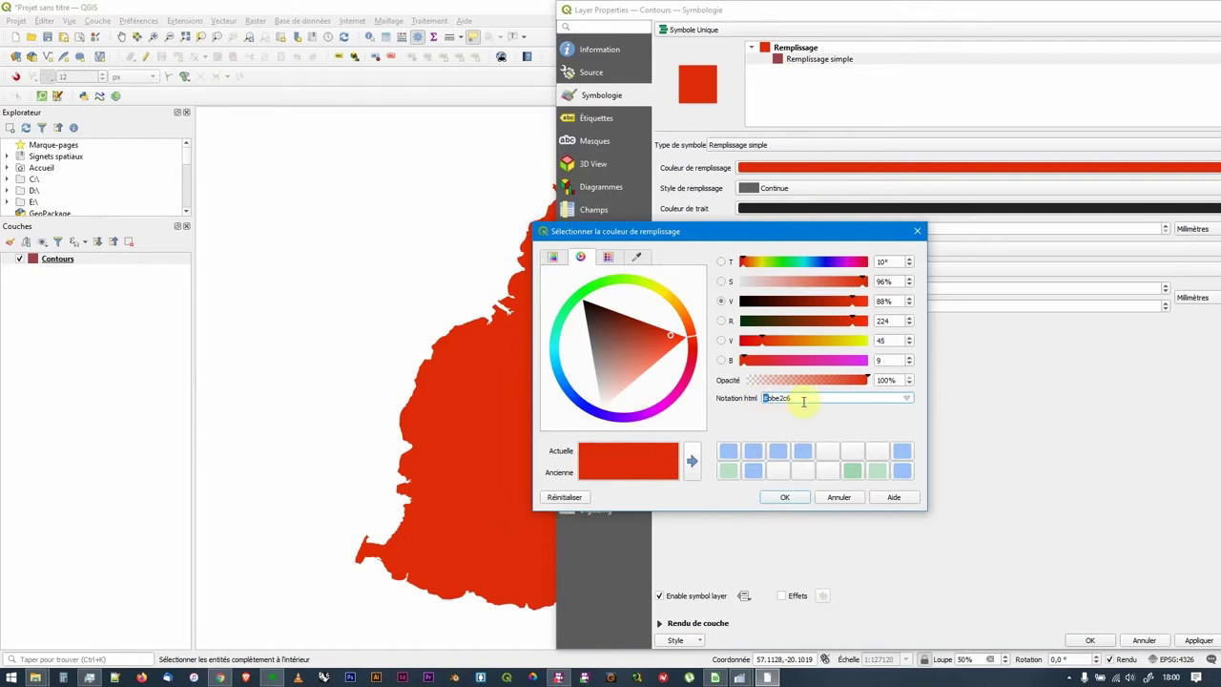
pyautogui.press('Return')
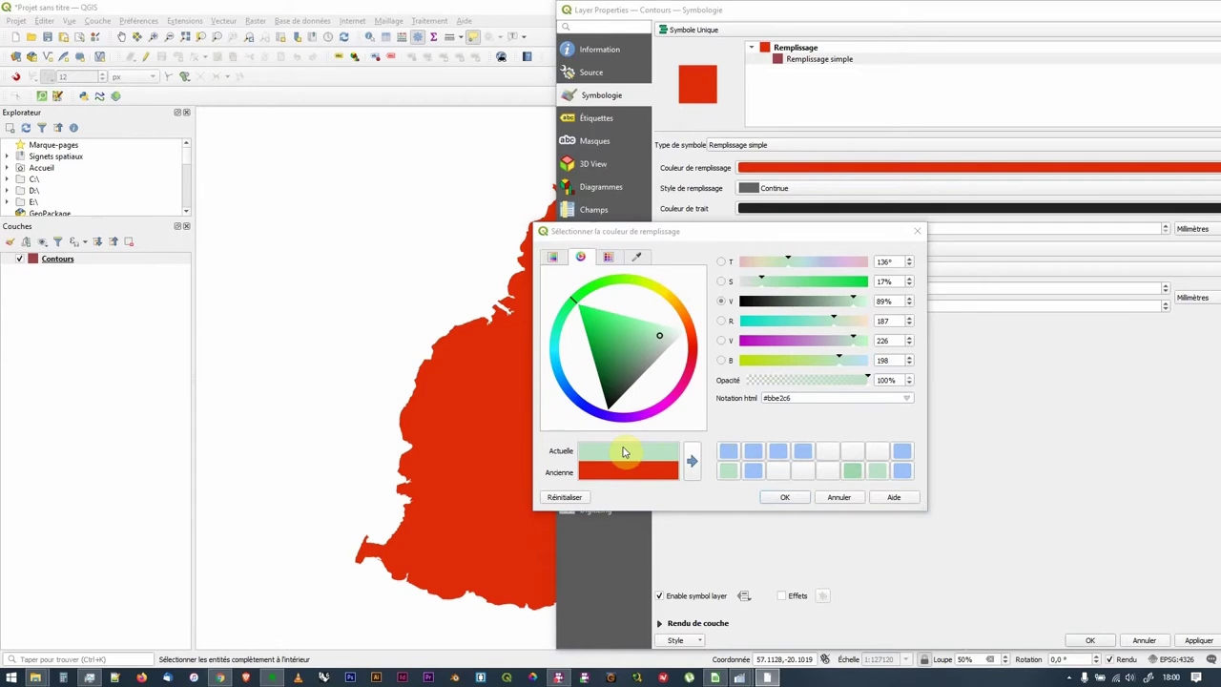
pyautogui.click(637, 454)
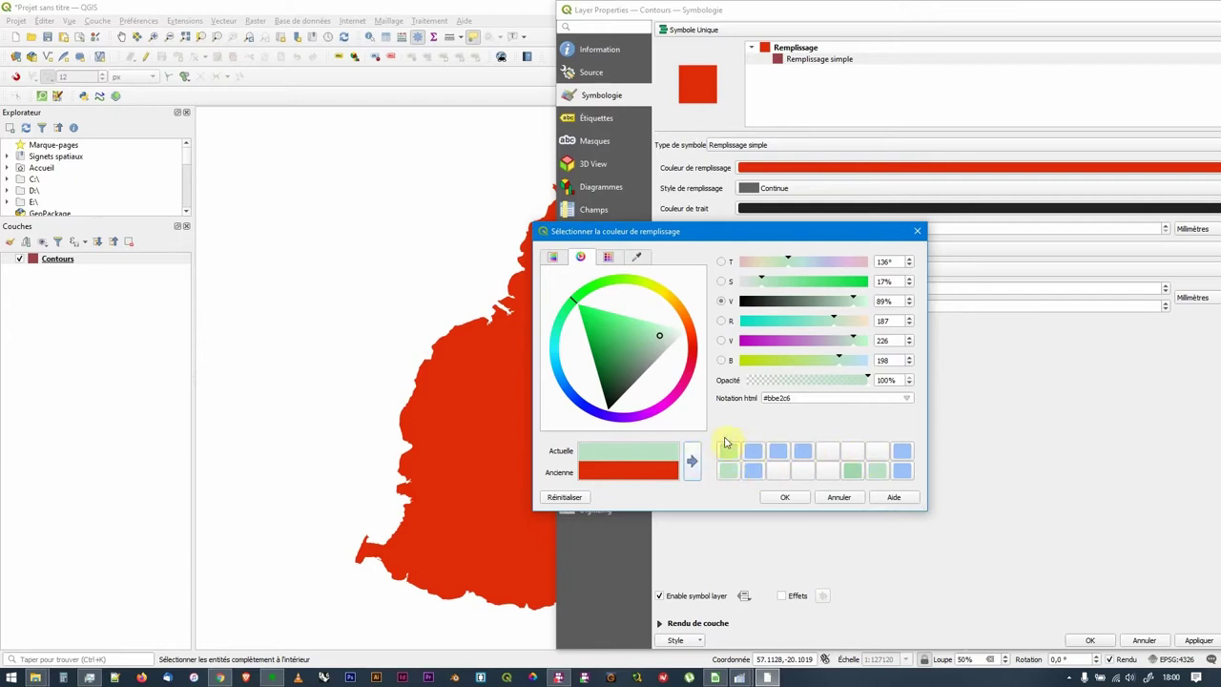
pyautogui.moveTo(728, 475)
pyautogui.click(788, 497)
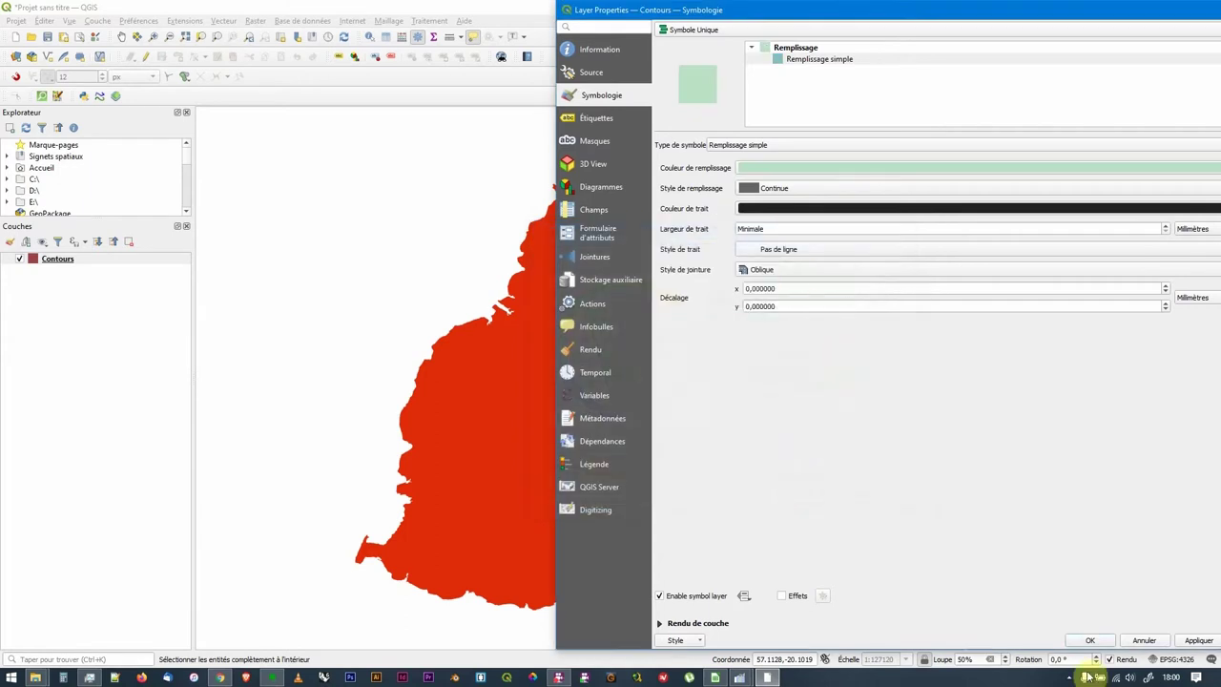
pyautogui.click(1176, 639)
pyautogui.click(1089, 640)
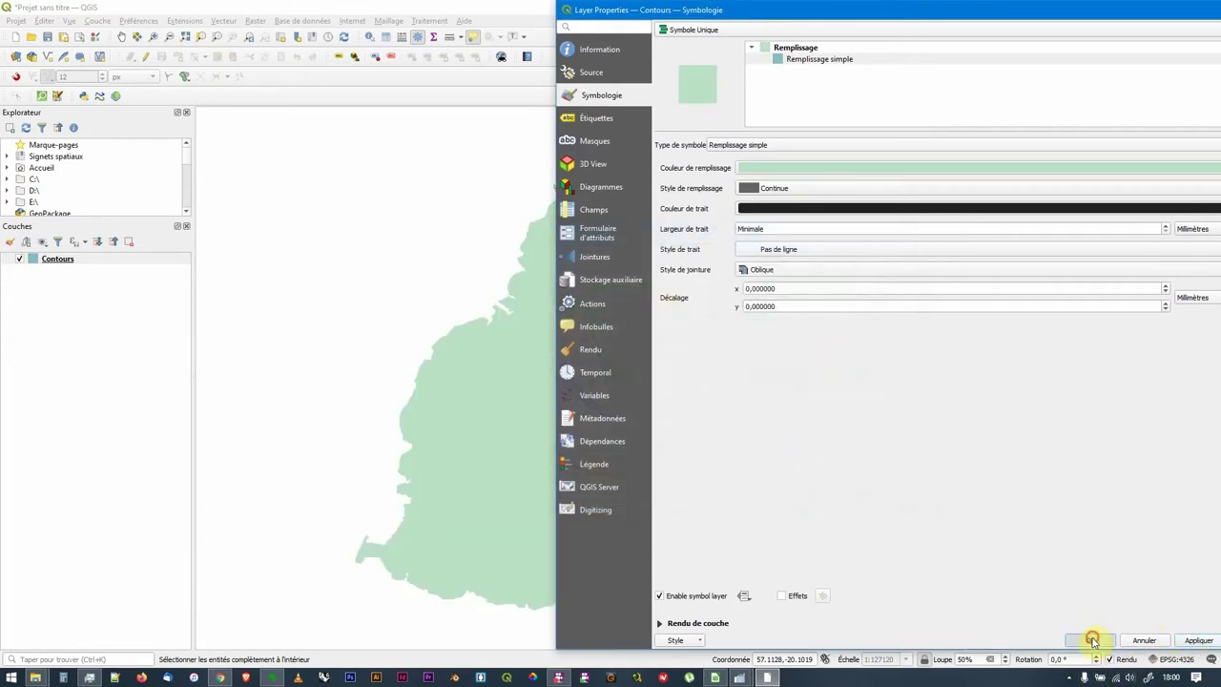
# Create a polygon GeoPackage layer named Mer in the MAURICE folder, using EPSG:4326 - WGS 84.
pyautogui.moveTo(592, 360); pyautogui.dragTo(578, 306)
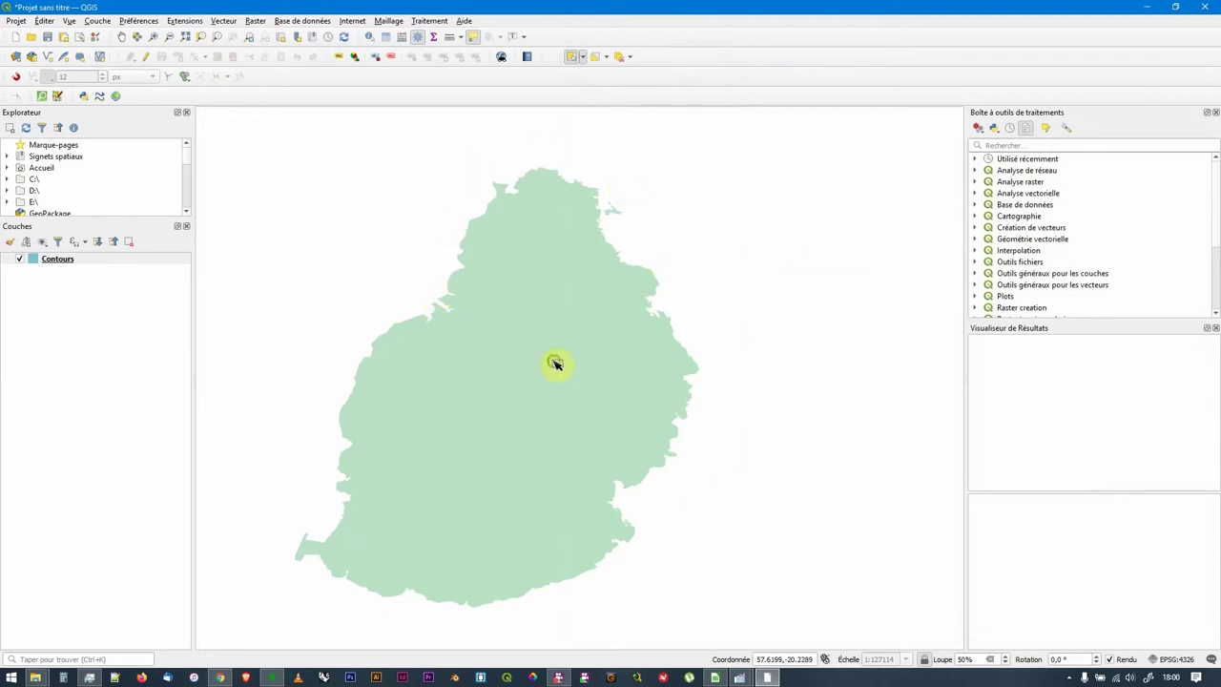
pyautogui.moveTo(553, 363); pyautogui.dragTo(574, 359)
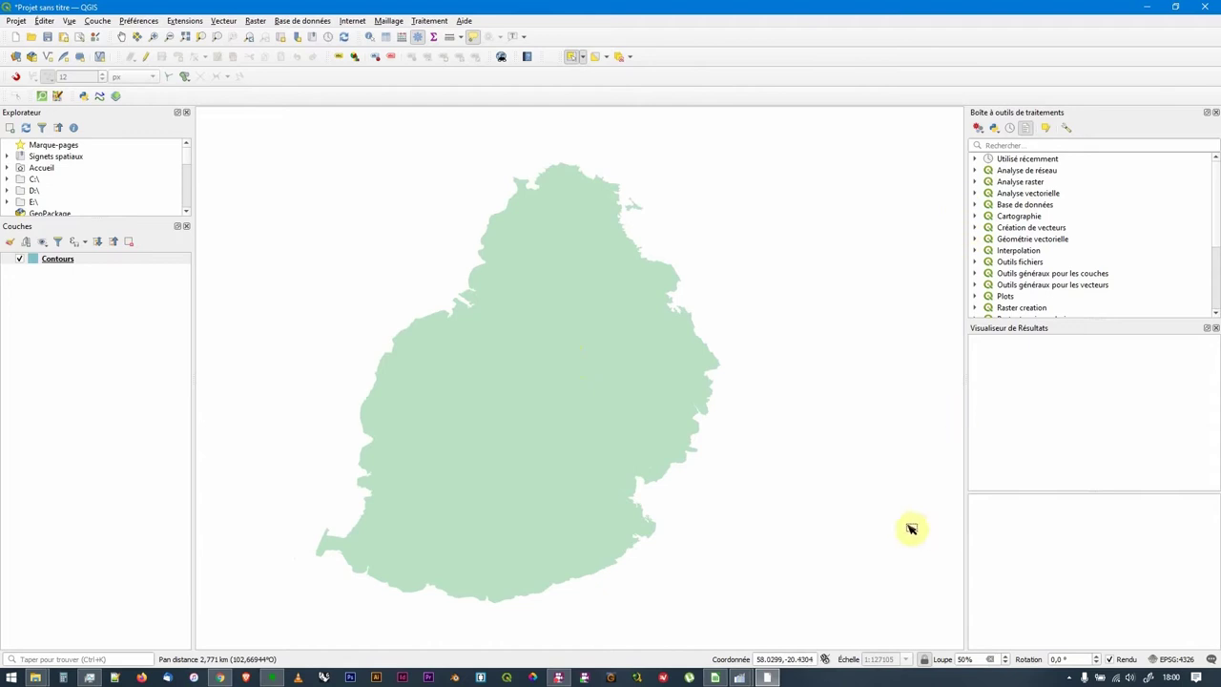
pyautogui.moveTo(760, 182); pyautogui.dragTo(521, 314)
pyautogui.scroll(-1, 530, 267)
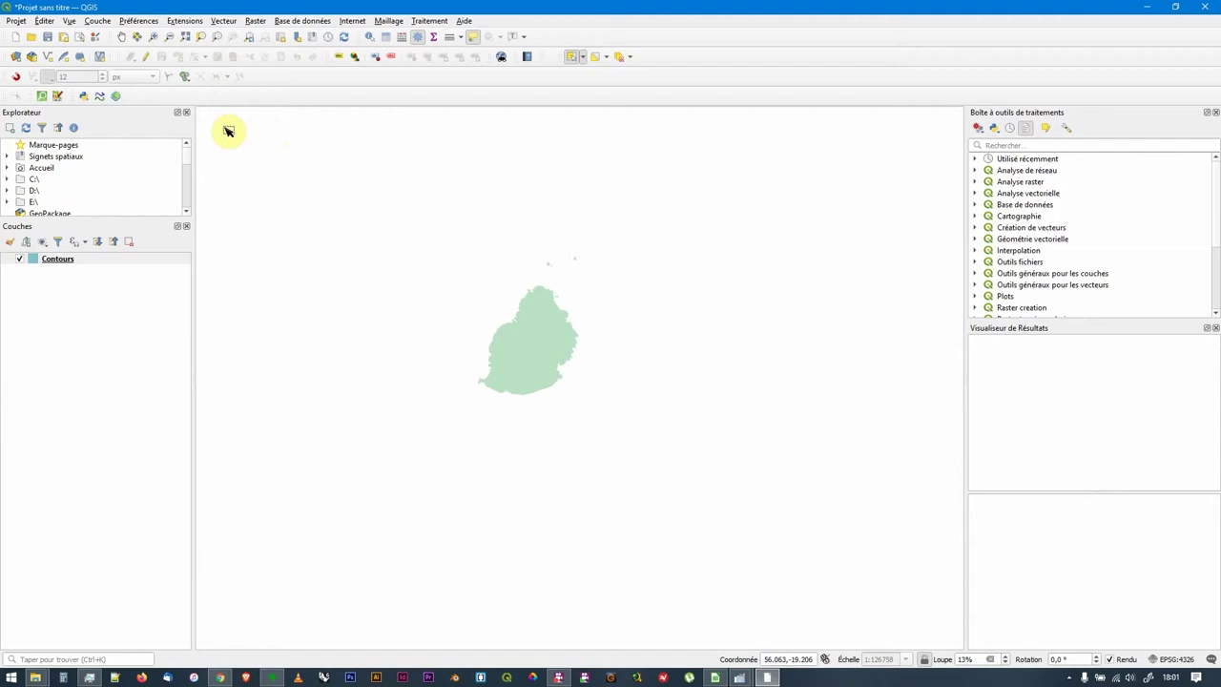
pyautogui.moveTo(228, 131); pyautogui.dragTo(274, 150)
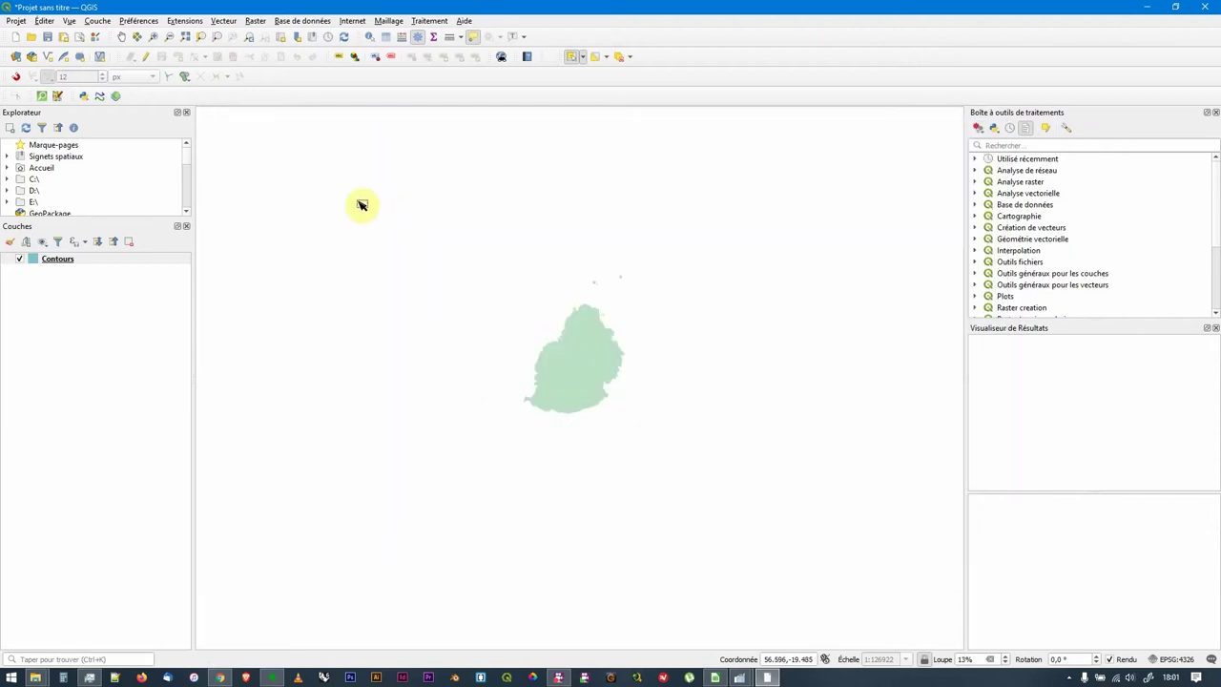
pyautogui.click(98, 21)
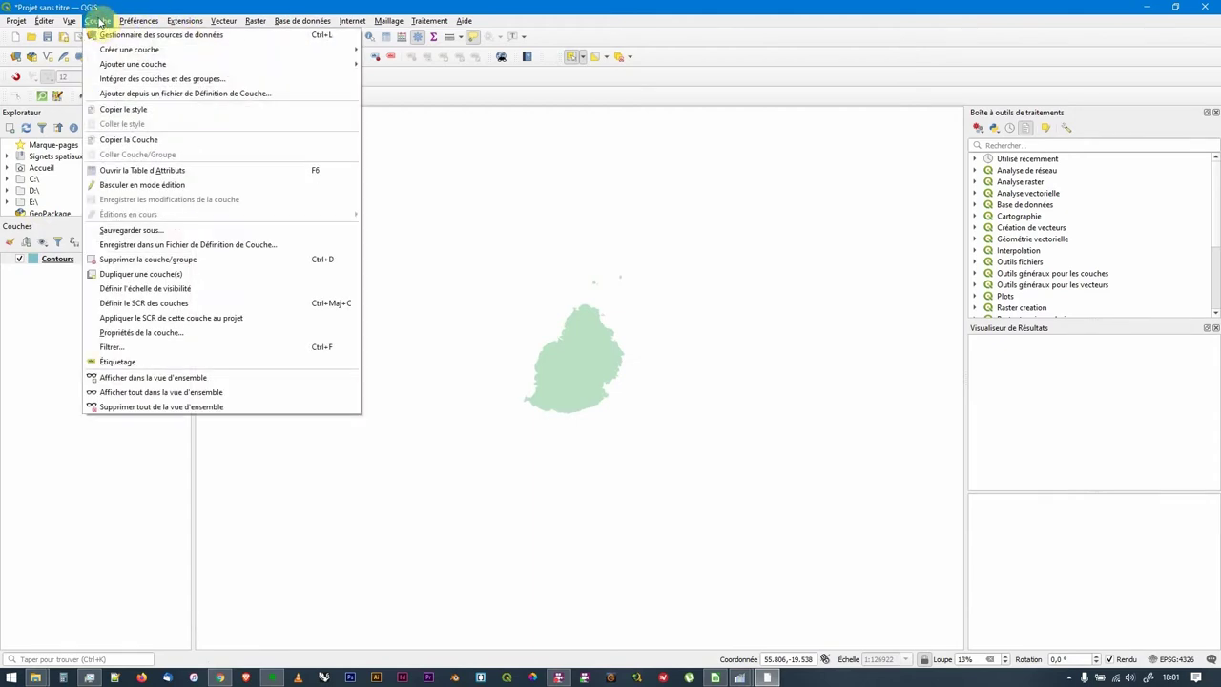
pyautogui.moveTo(124, 54)
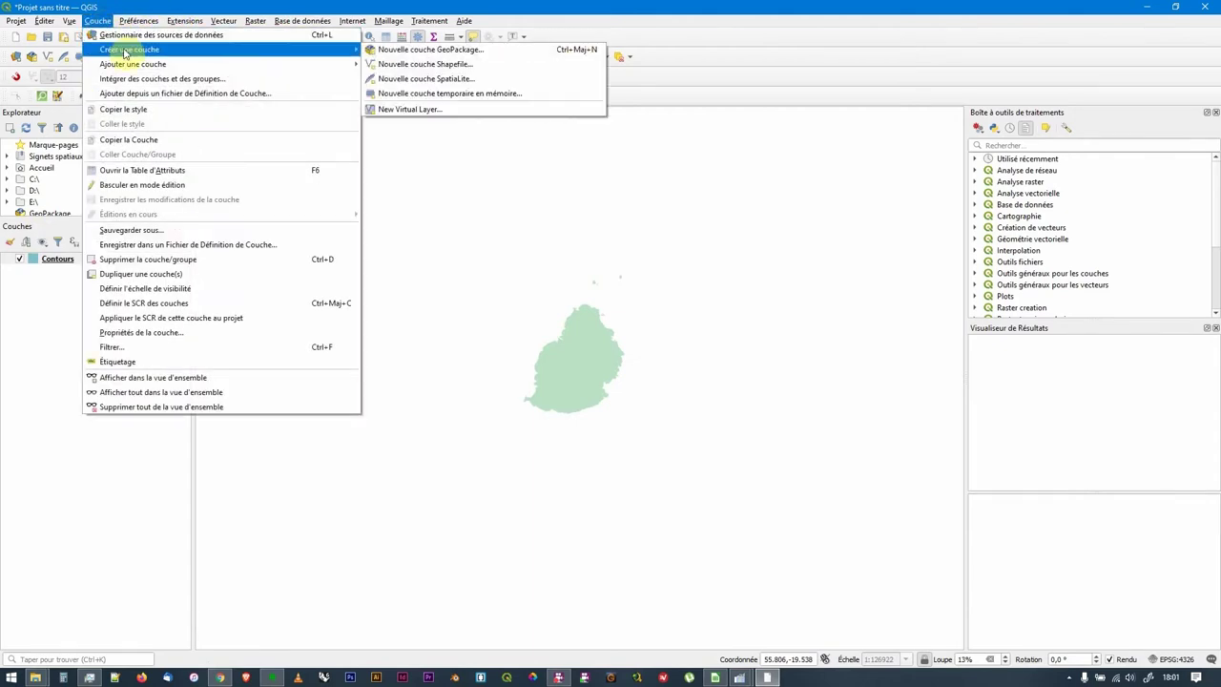
pyautogui.click(411, 56)
pyautogui.click(768, 177)
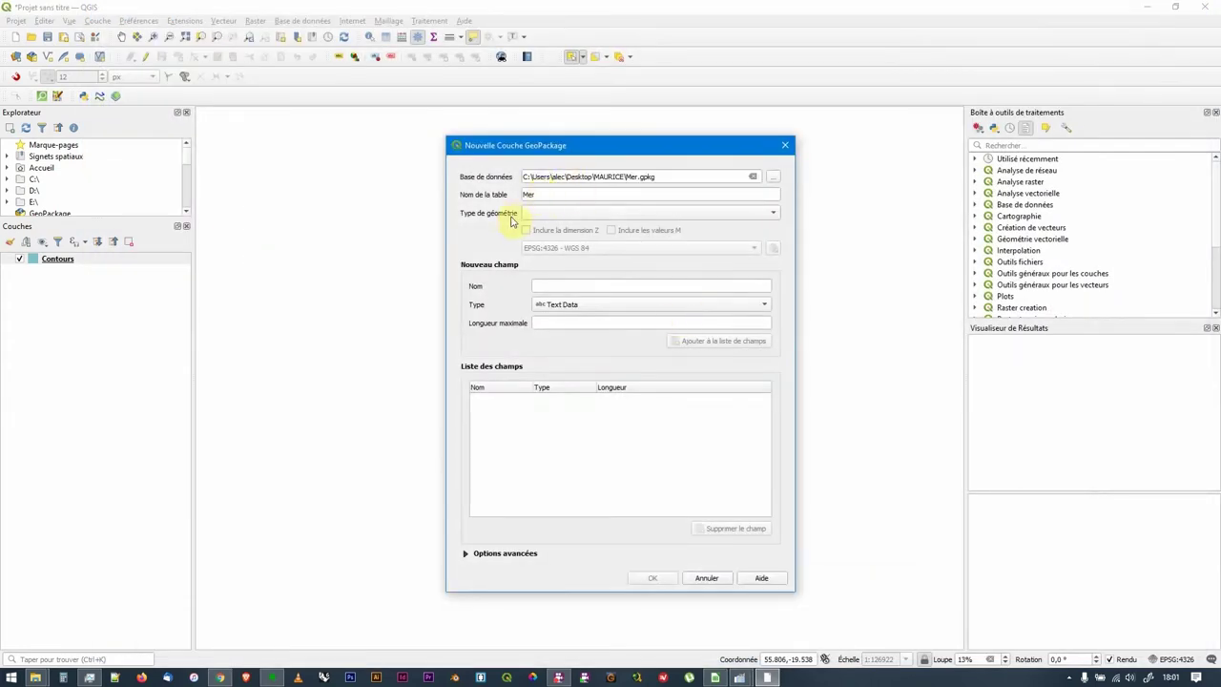
pyautogui.click(551, 216)
pyautogui.click(568, 257)
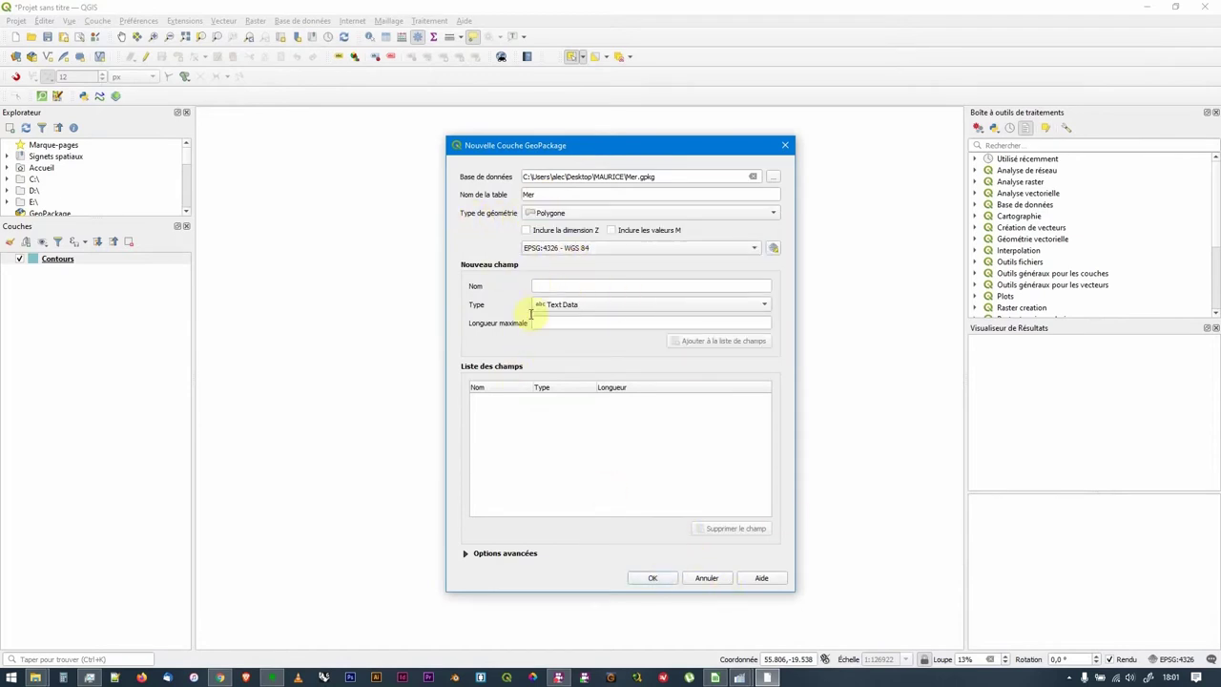
pyautogui.click(652, 578)
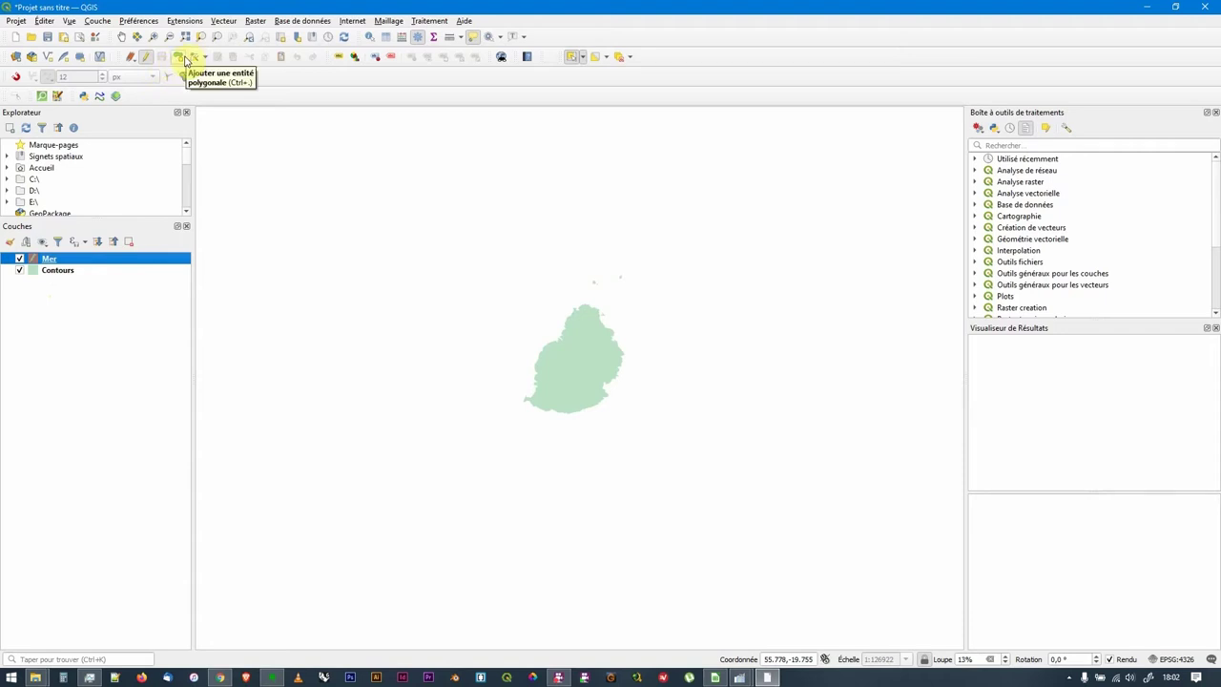
# Add a rectangle from extent to the Mer layer, covering nearly the whole map view around Mauritius, with the fid generated automatically.
pyautogui.click(181, 59)
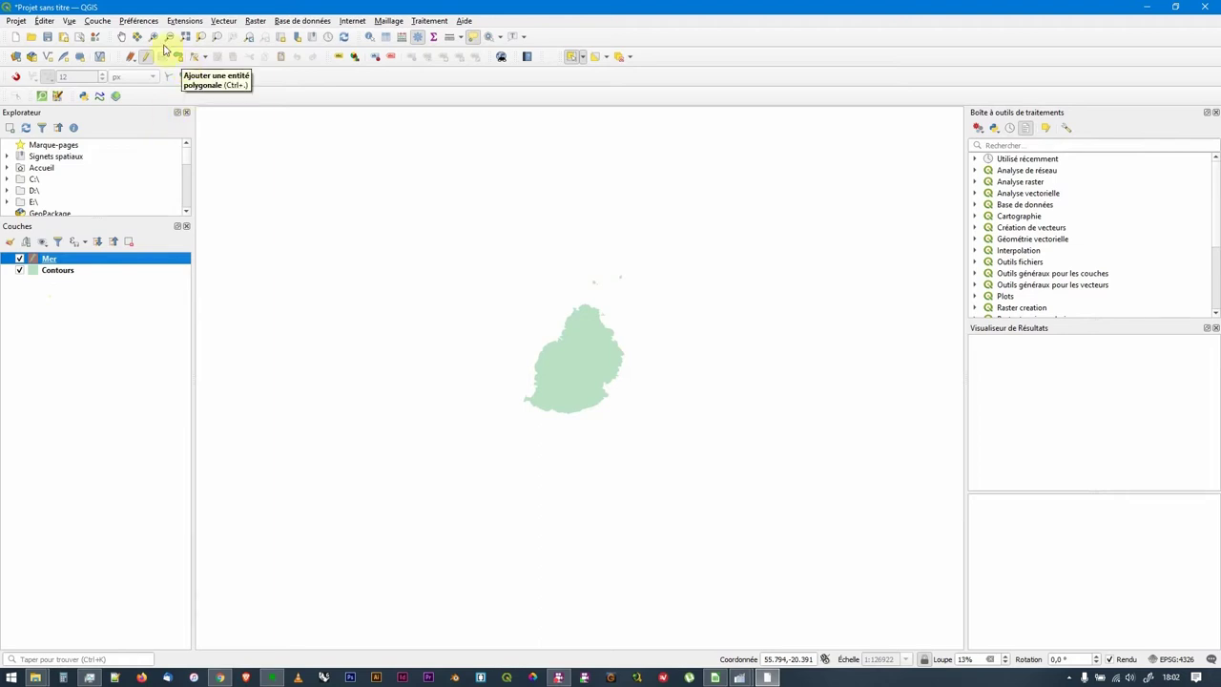
pyautogui.click(45, 21)
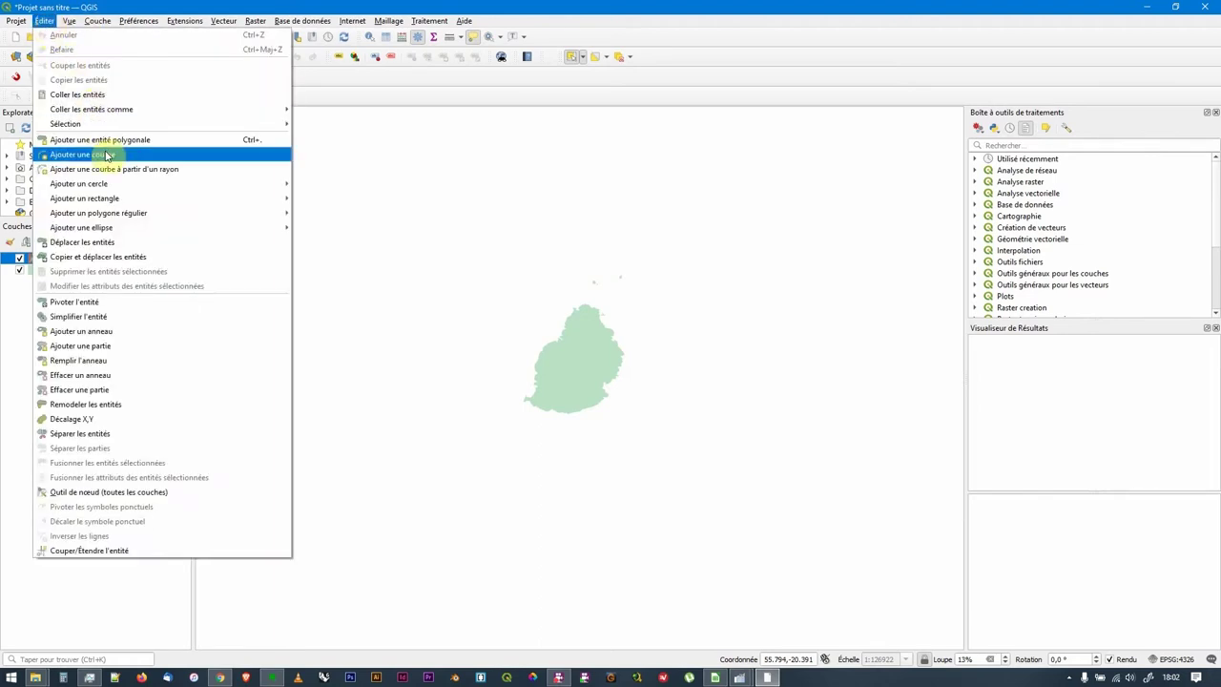
pyautogui.moveTo(107, 200)
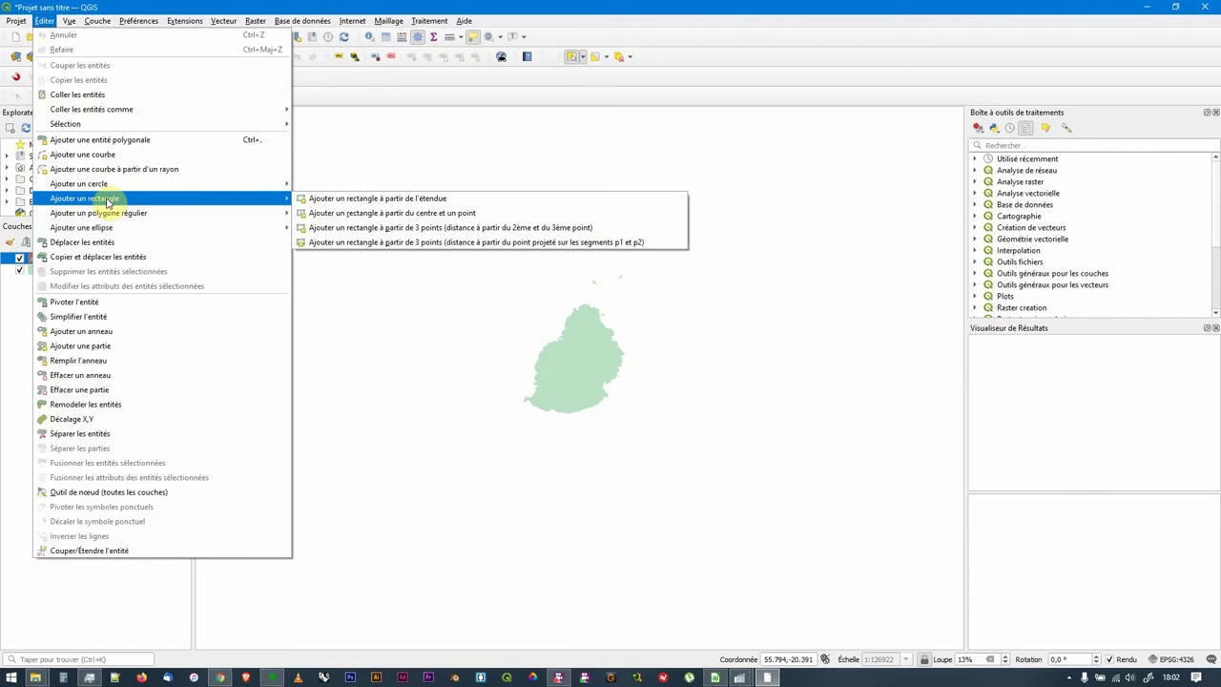
pyautogui.click(358, 200)
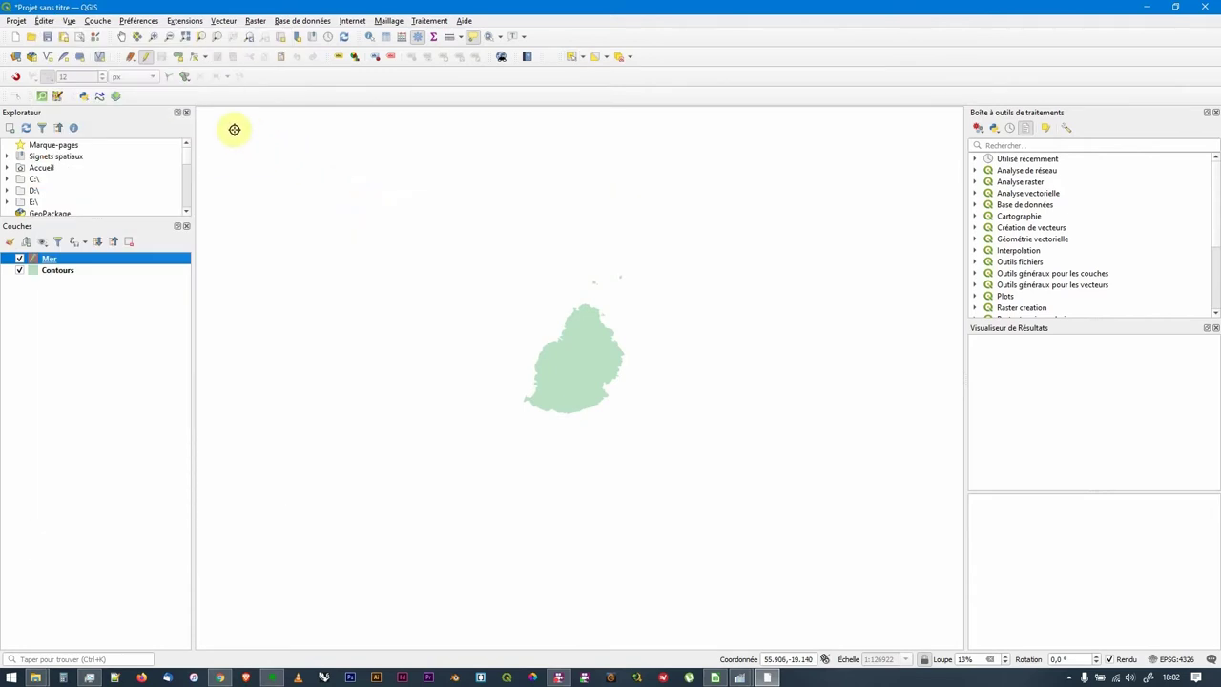
pyautogui.moveTo(203, 112); pyautogui.dragTo(951, 638)
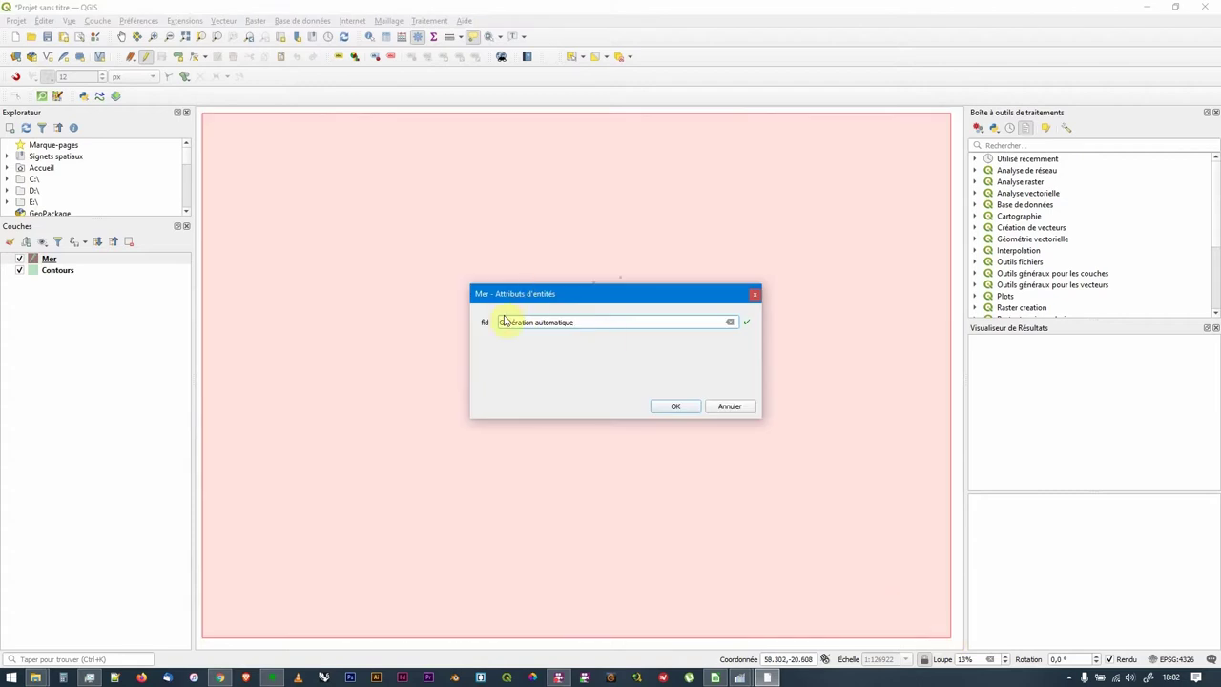
pyautogui.click(672, 408)
# Move the Mer layer below Contours in the layer order and select Mer.
pyautogui.click(63, 259)
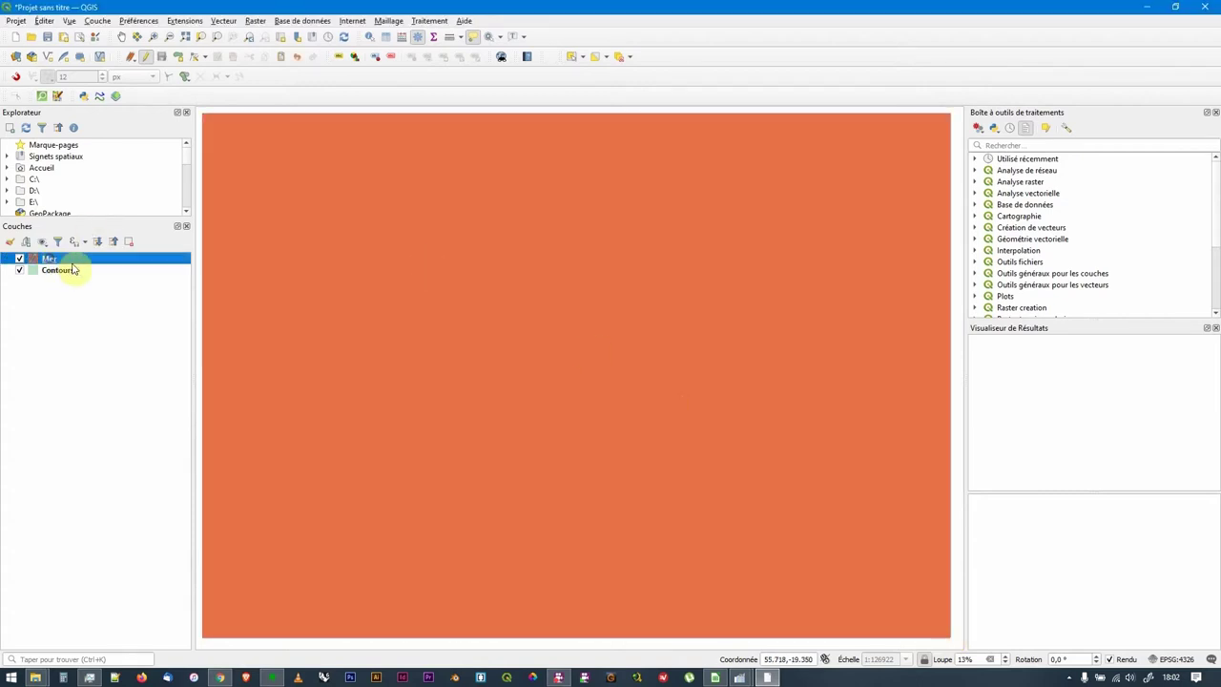
pyautogui.moveTo(55, 260); pyautogui.dragTo(69, 284)
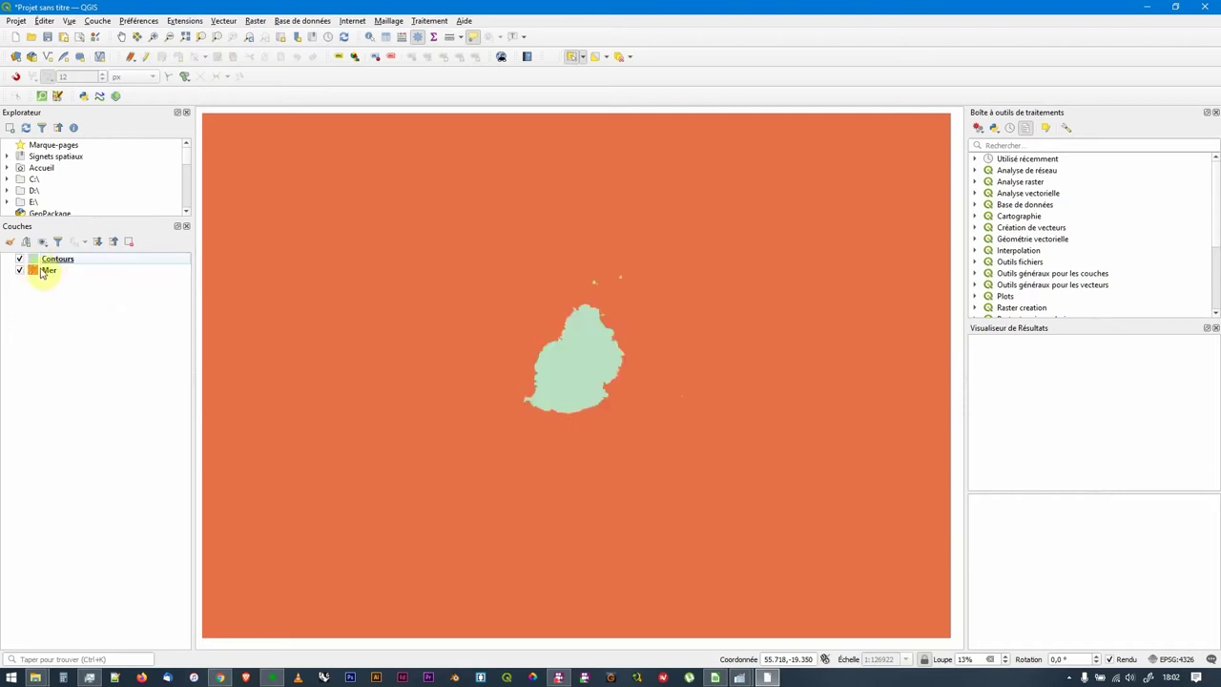
pyautogui.click(43, 272)
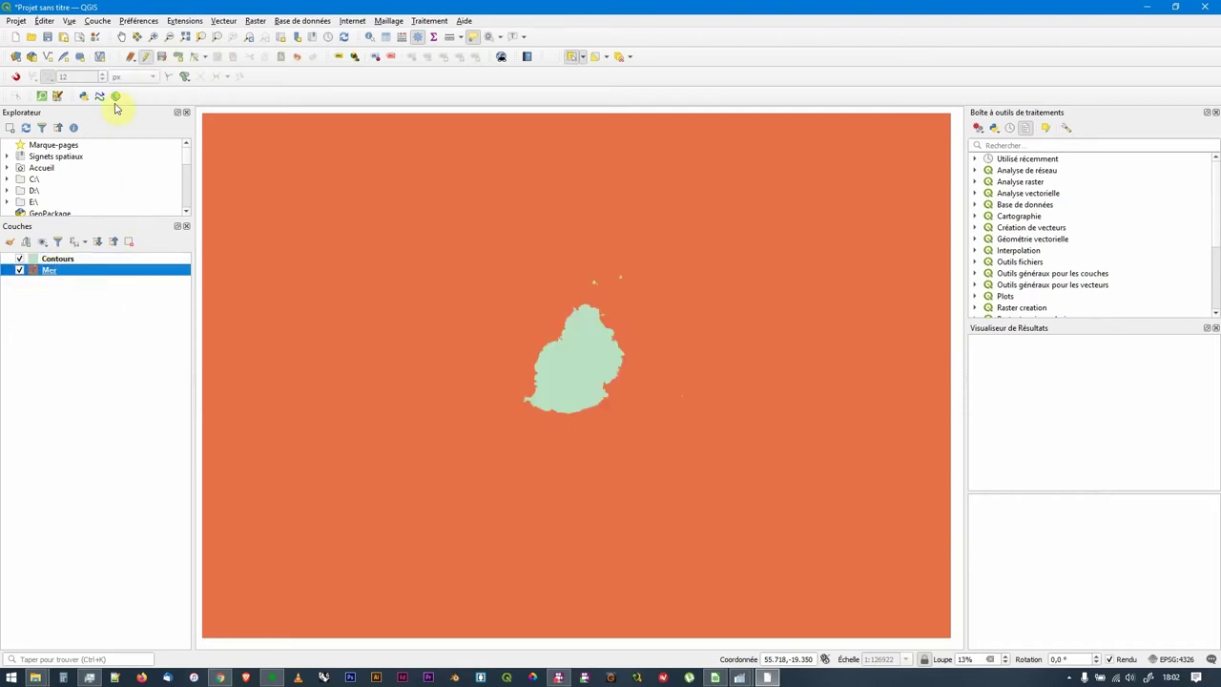
# Stop editing the Mer layer and save its modifications.
pyautogui.click(145, 57)
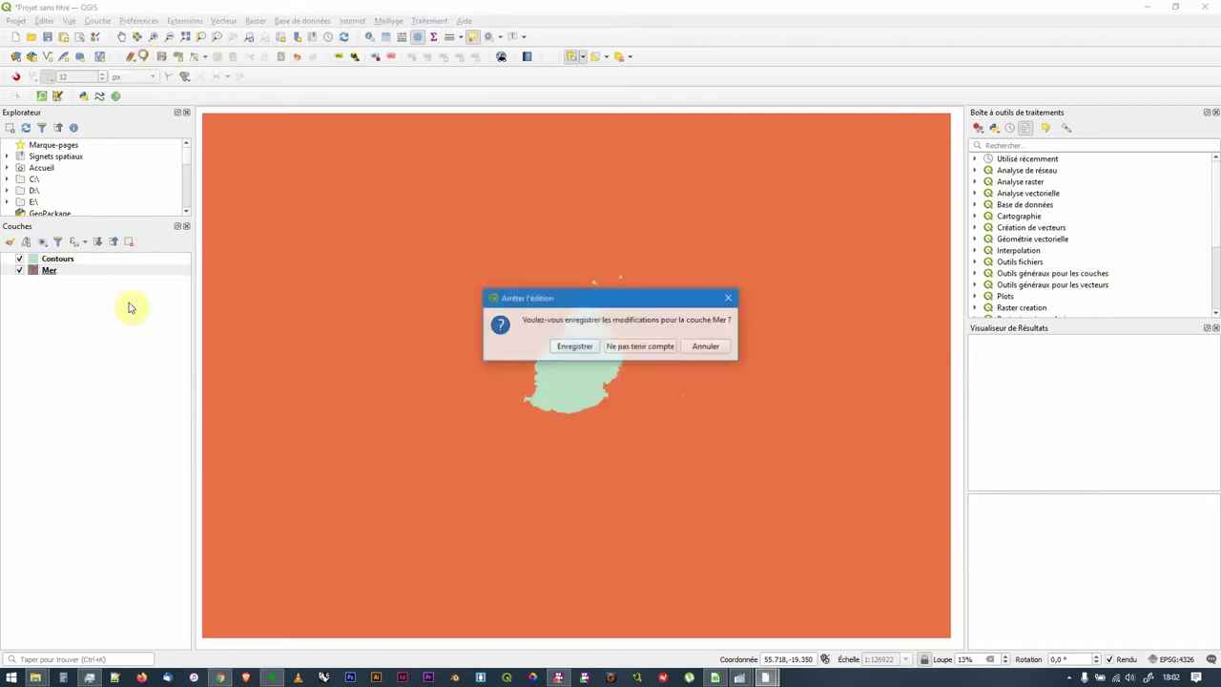
pyautogui.click(588, 347)
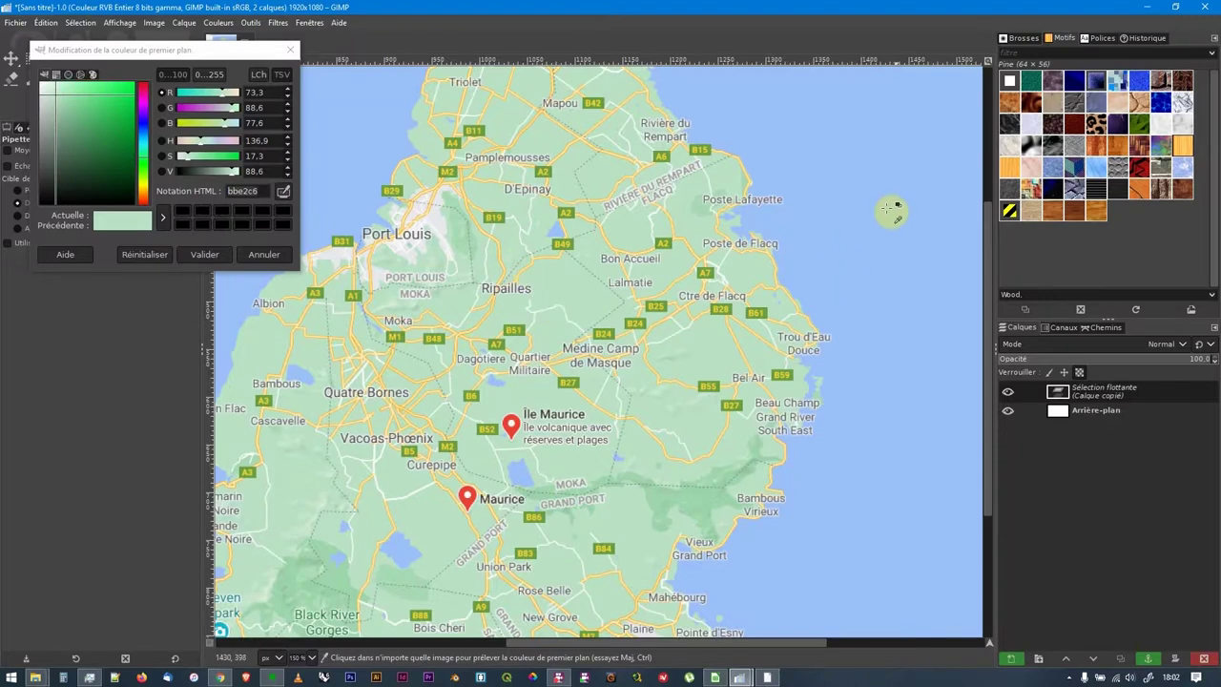
# Switch to GIMP, sample the blue sea colour from the Google Maps image and copy its HTML value 9cc0f9.
pyautogui.click(889, 212)
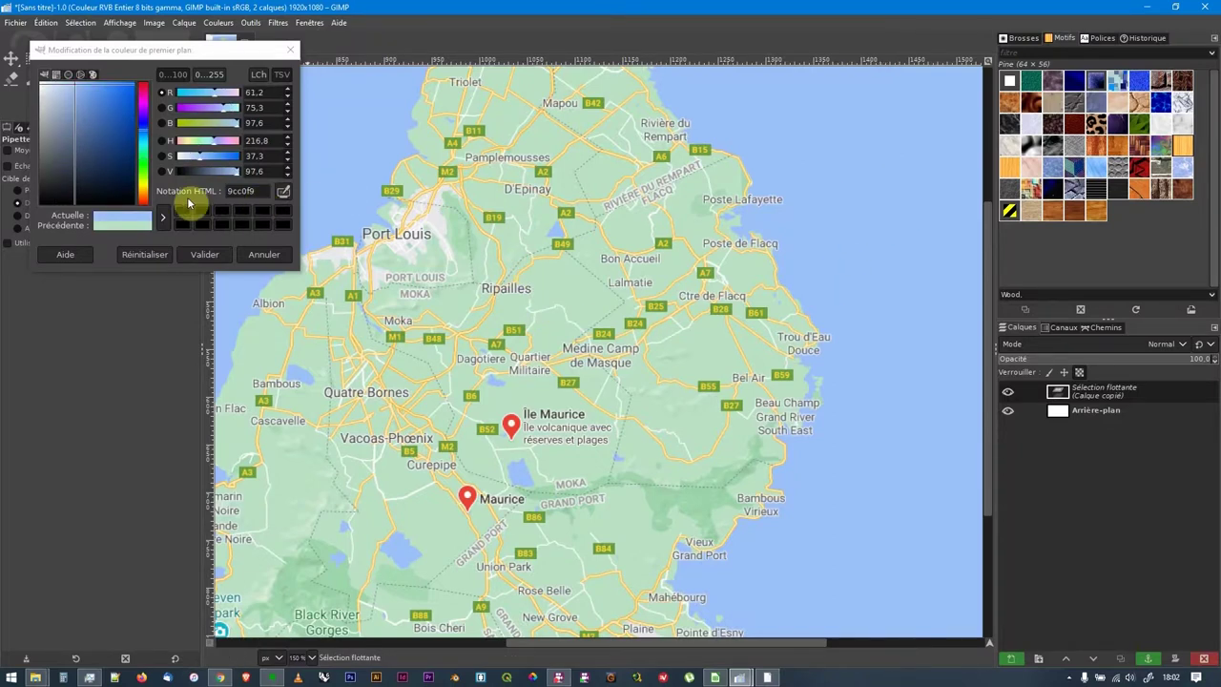
pyautogui.click(246, 191)
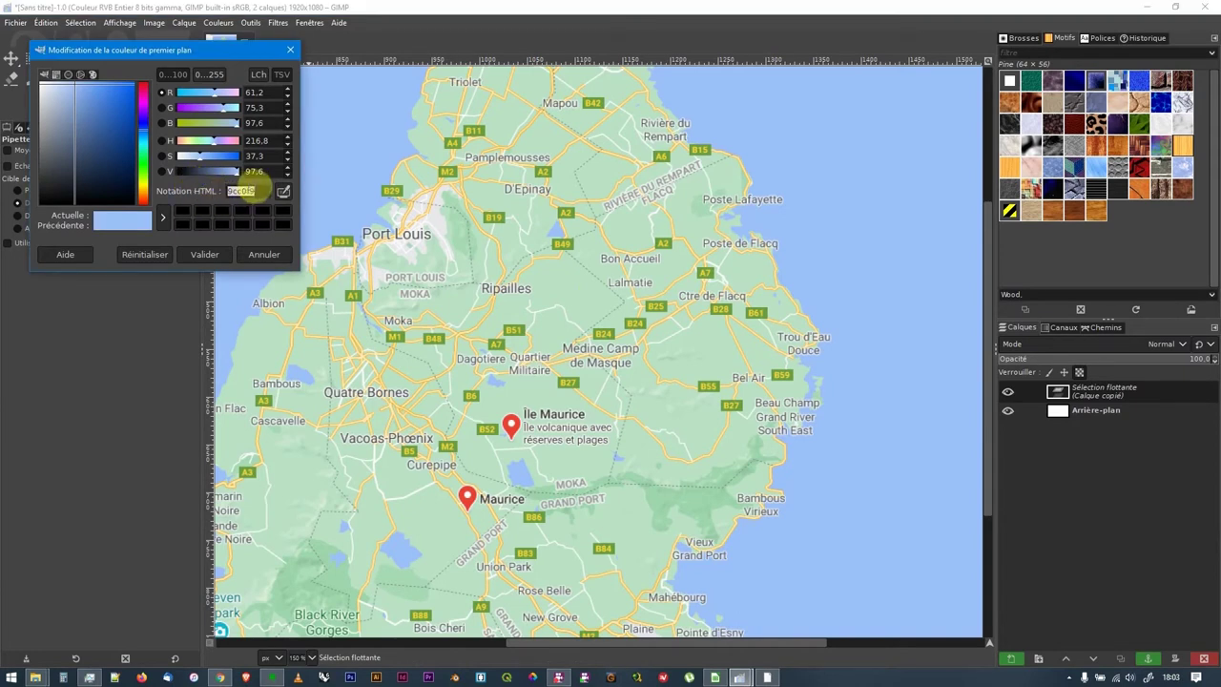
pyautogui.rightClick(252, 188)
pyautogui.click(281, 214)
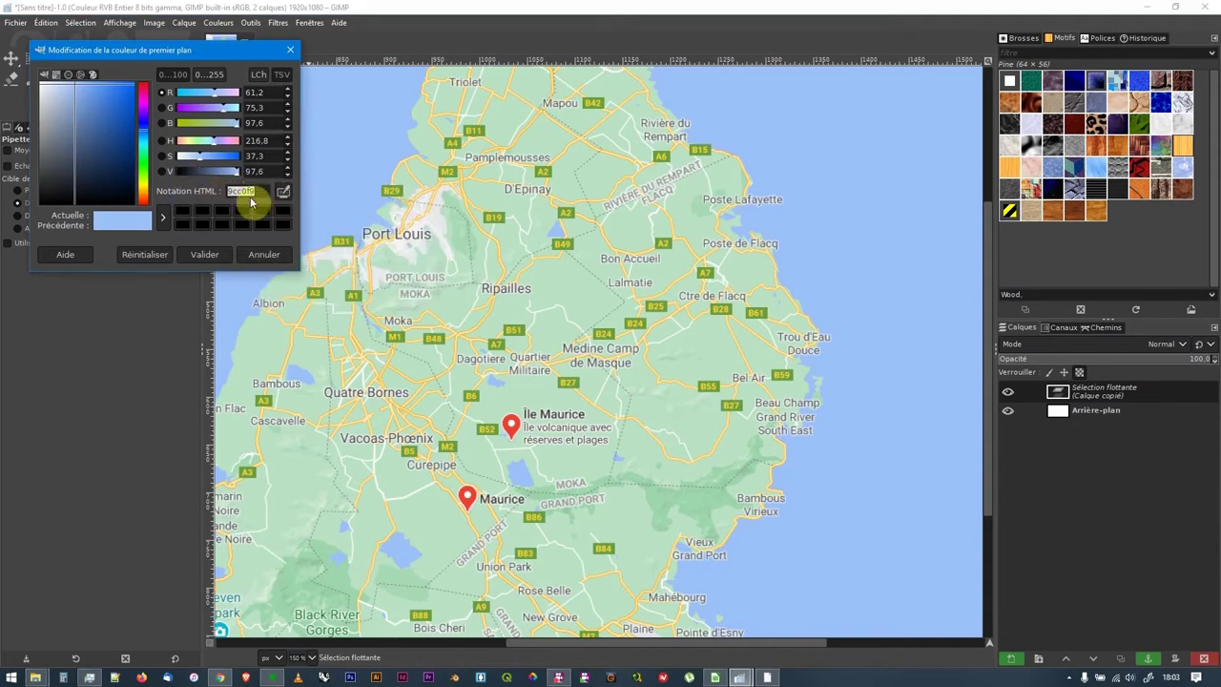
# Back in QGIS, set the stroke style of the Mer layer's simple fill to Pas de ligne.
pyautogui.hotkey('alt', 'Tab')
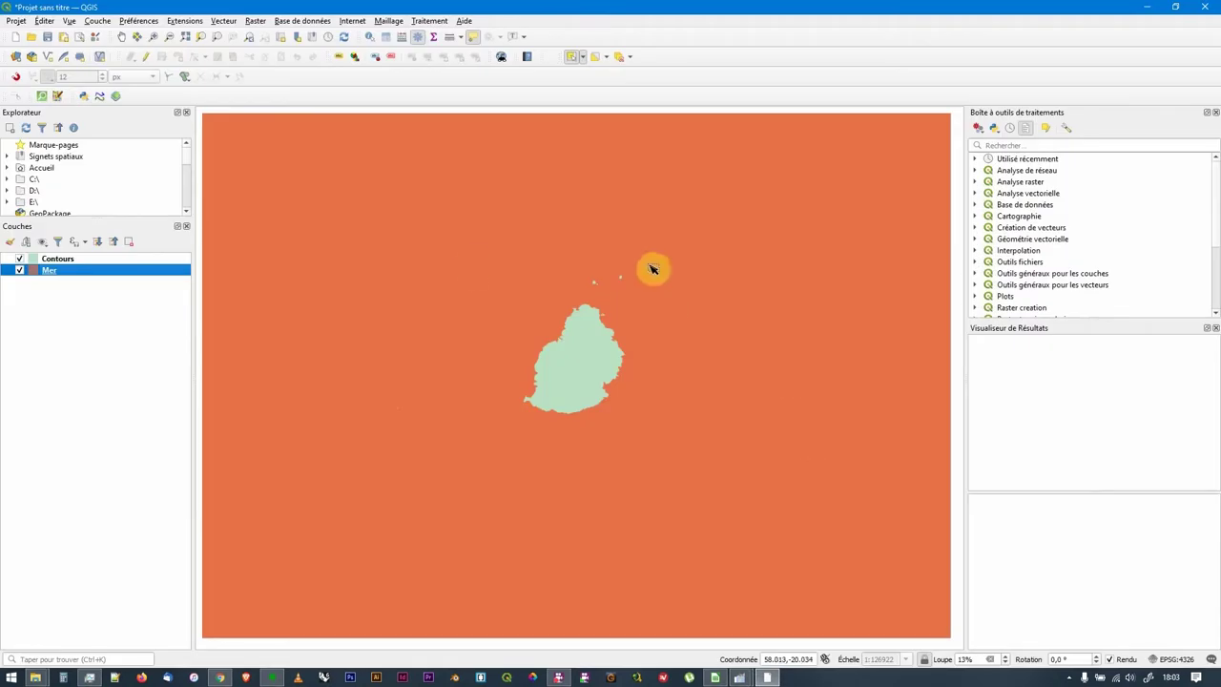
pyautogui.doubleClick(34, 272)
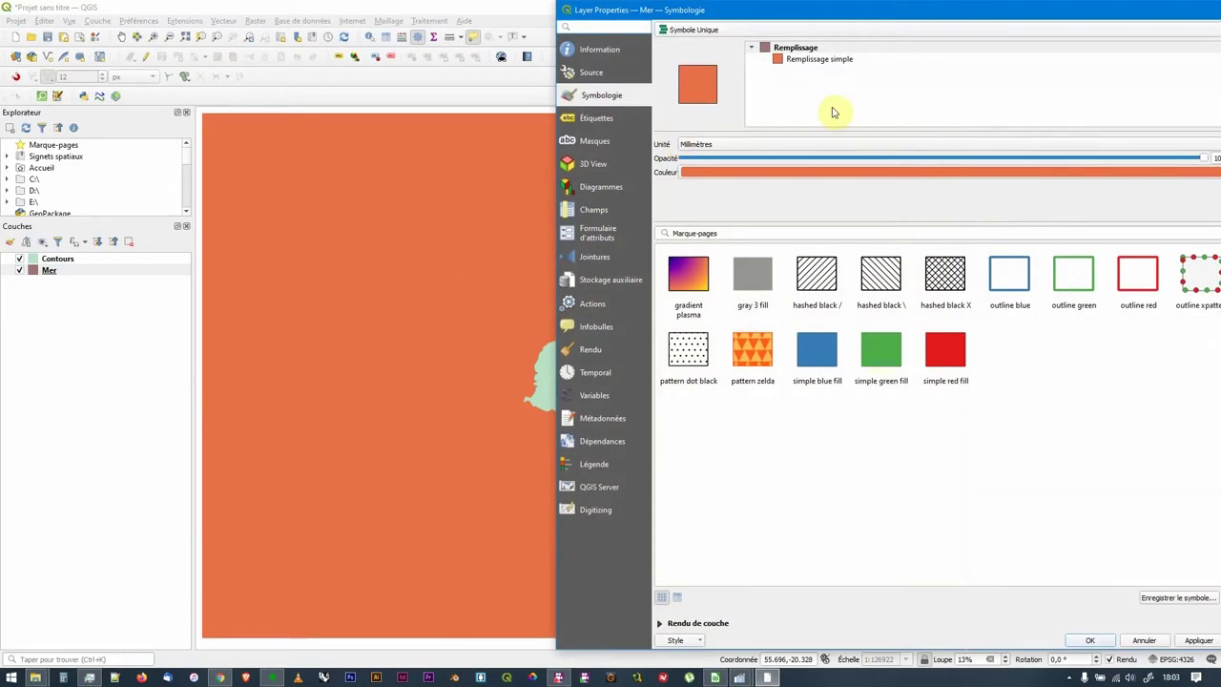
pyautogui.click(846, 62)
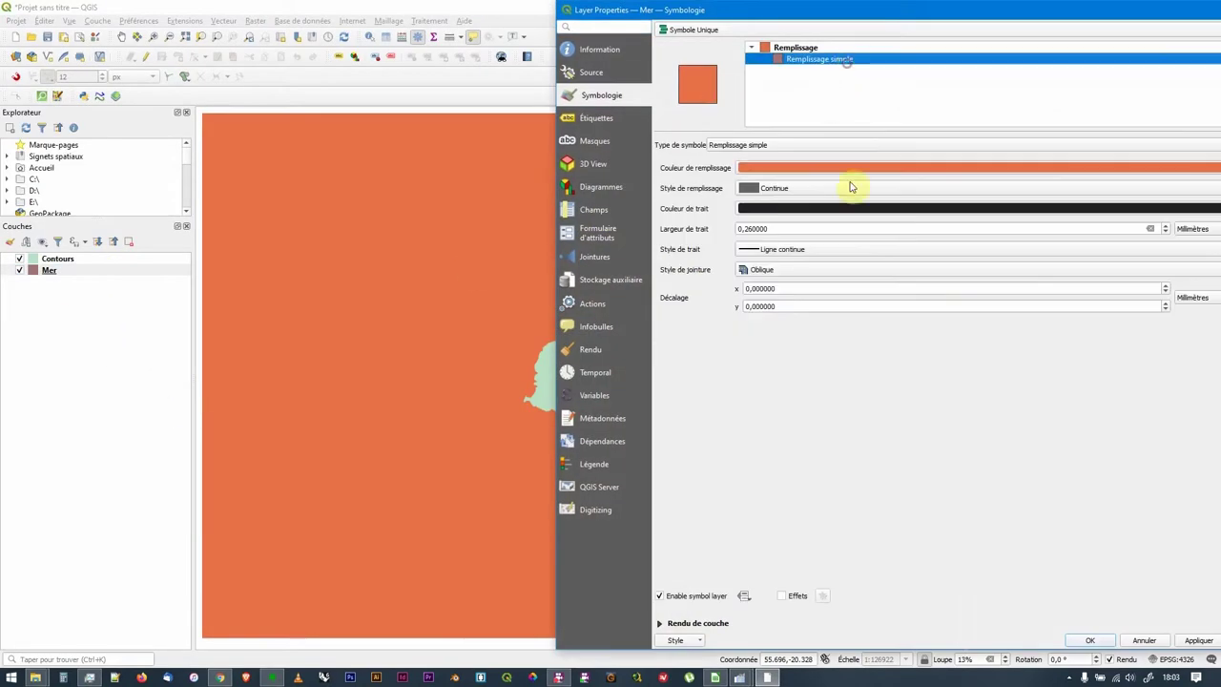
pyautogui.click(784, 249)
pyautogui.click(766, 263)
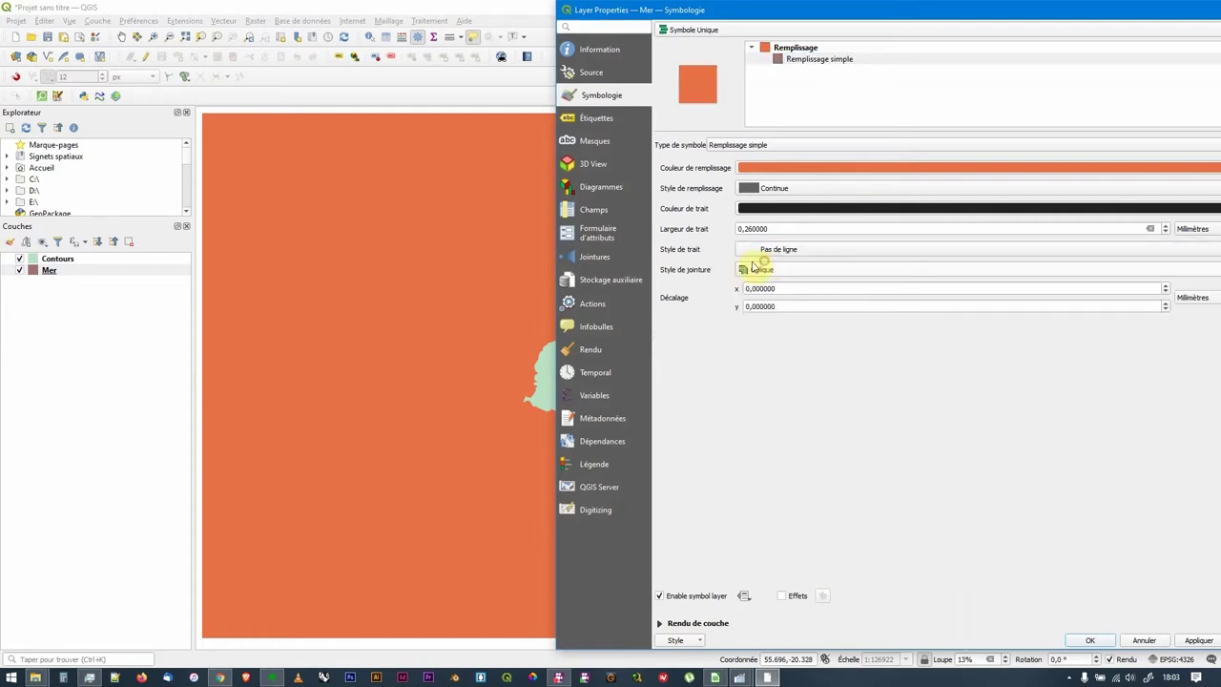
# Set the Mer fill colour to the HTML value #9cc0f9 and apply the layer properties.
pyautogui.click(792, 168)
pyautogui.doubleClick(818, 397)
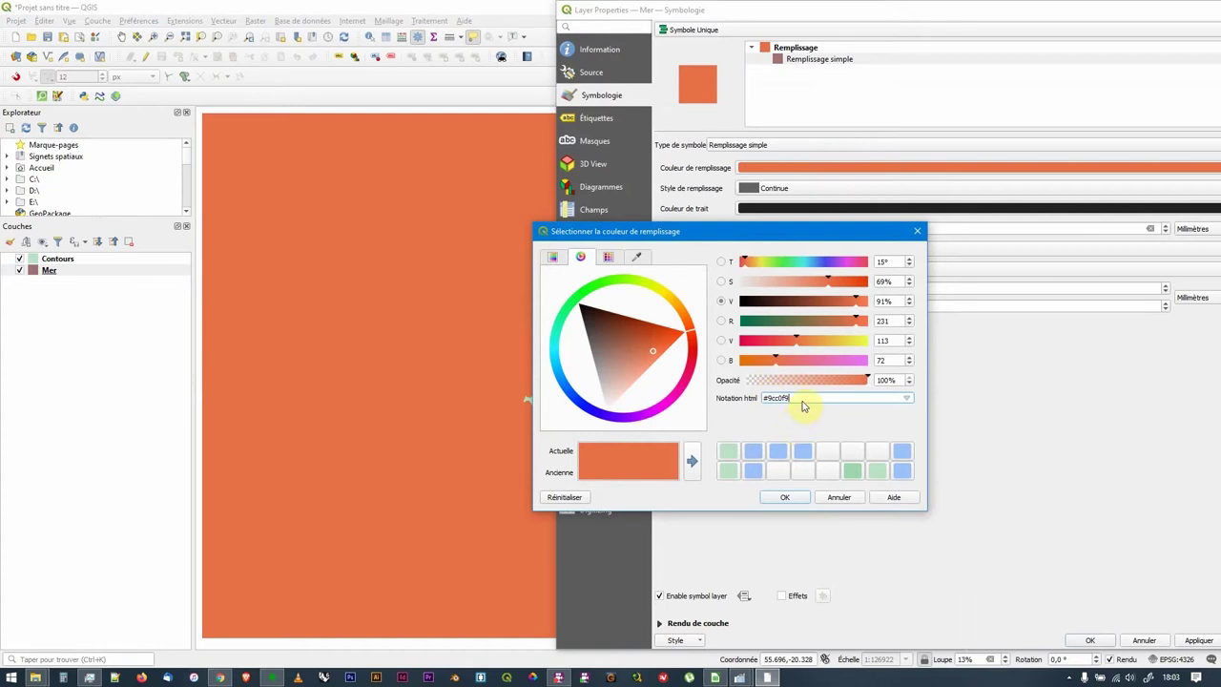
pyautogui.click(791, 494)
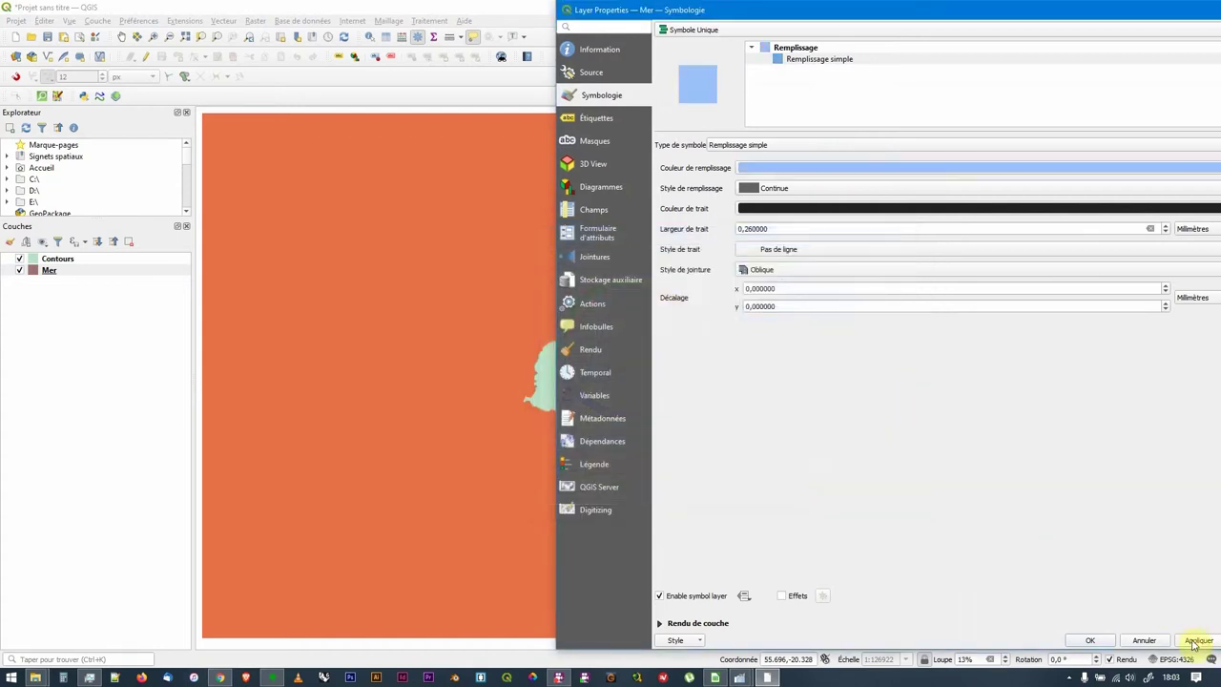
pyautogui.click(1197, 640)
pyautogui.click(1090, 640)
pyautogui.moveTo(553, 385); pyautogui.dragTo(530, 365)
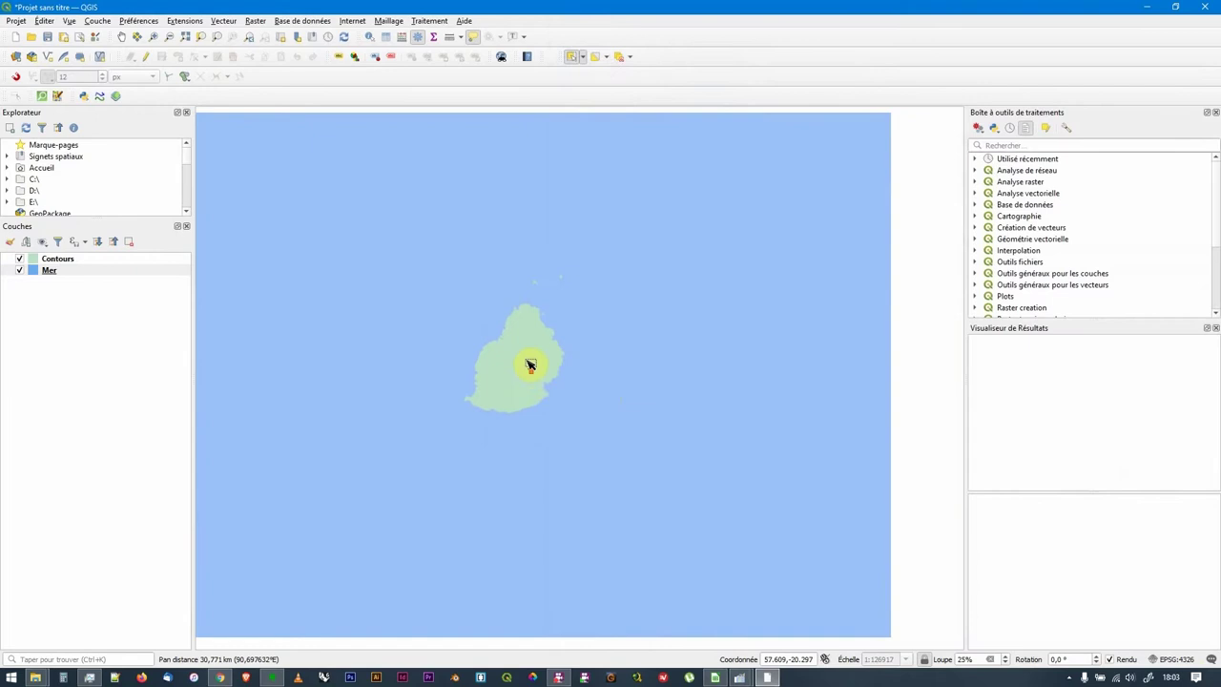
pyautogui.scroll(3, 531, 362)
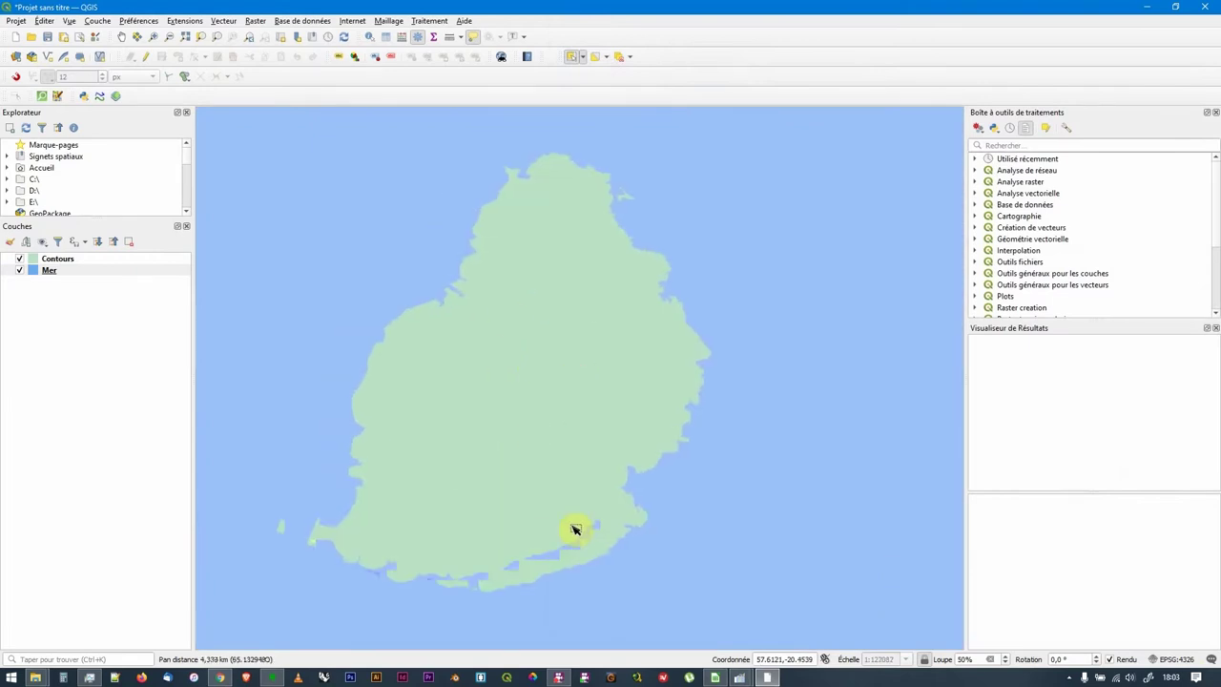
# Switch to Google Maps in the browser and examine how land cover, urban areas and forests are coloured across Mauritius.
pyautogui.click(220, 677)
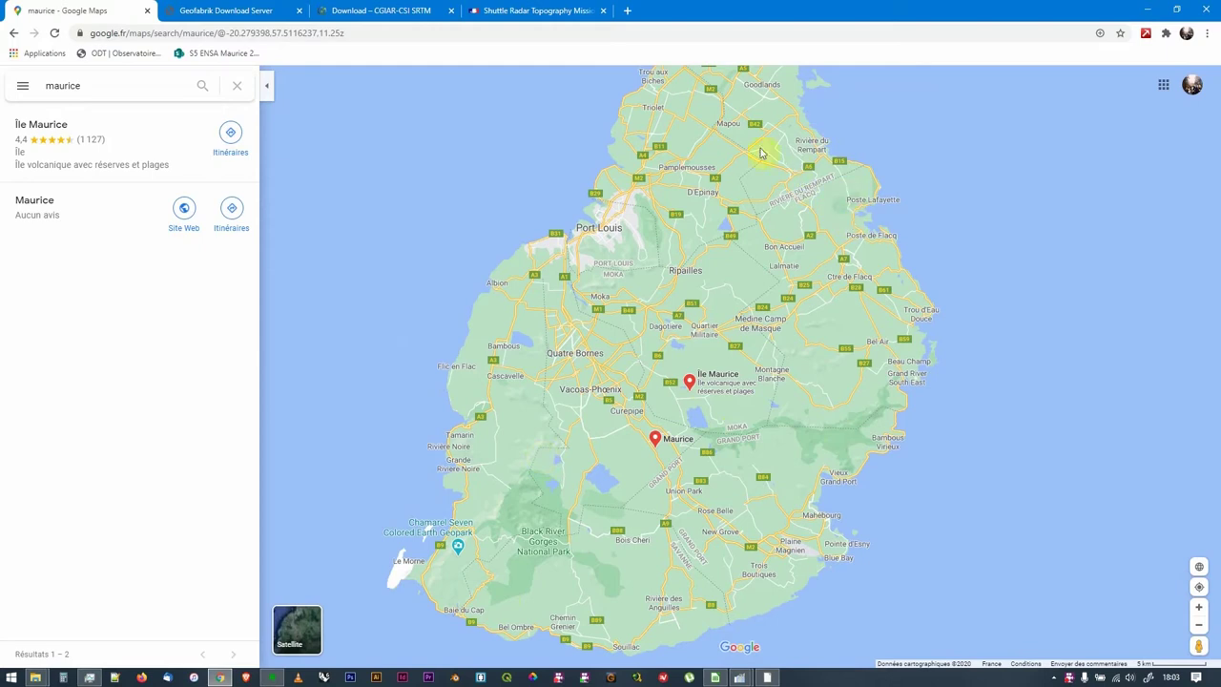
pyautogui.scroll(5, 761, 152)
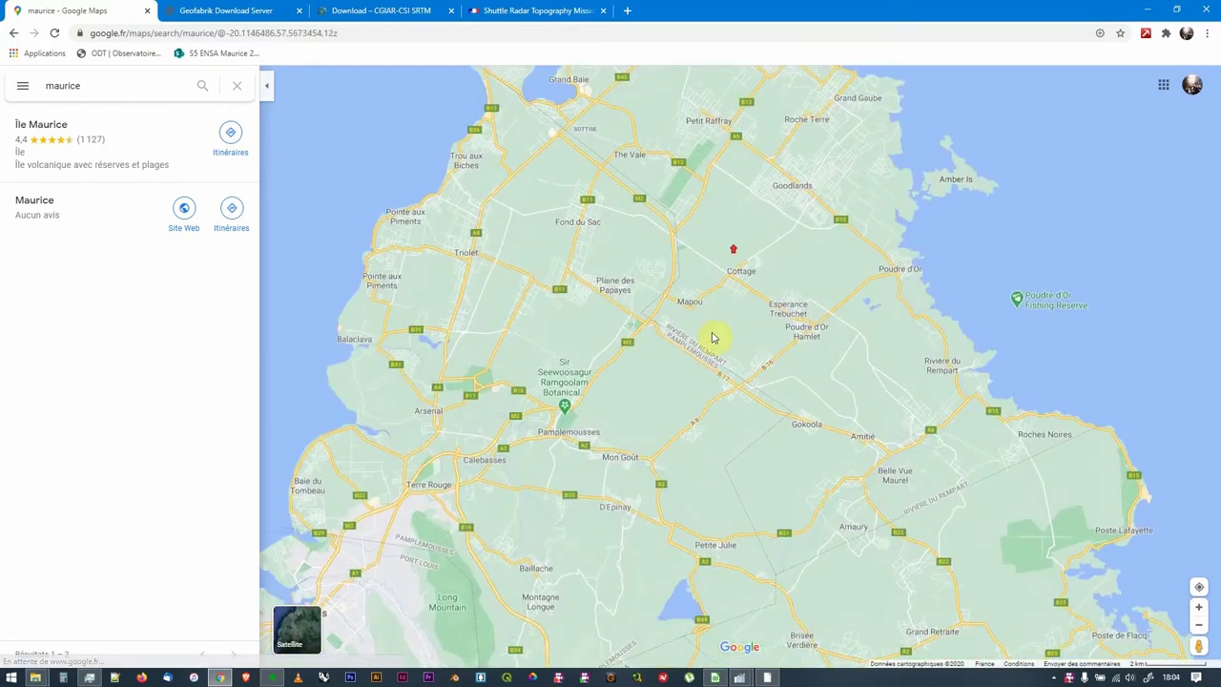
pyautogui.scroll(2, 711, 336)
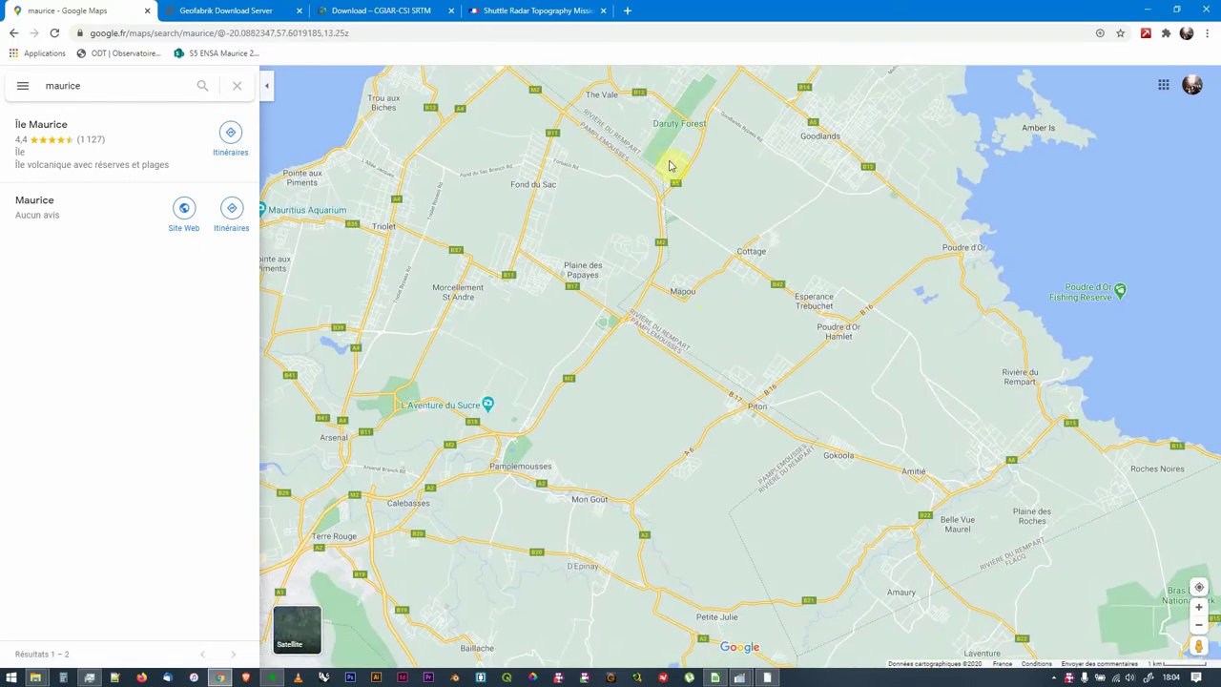
pyautogui.scroll(-3, 719, 289)
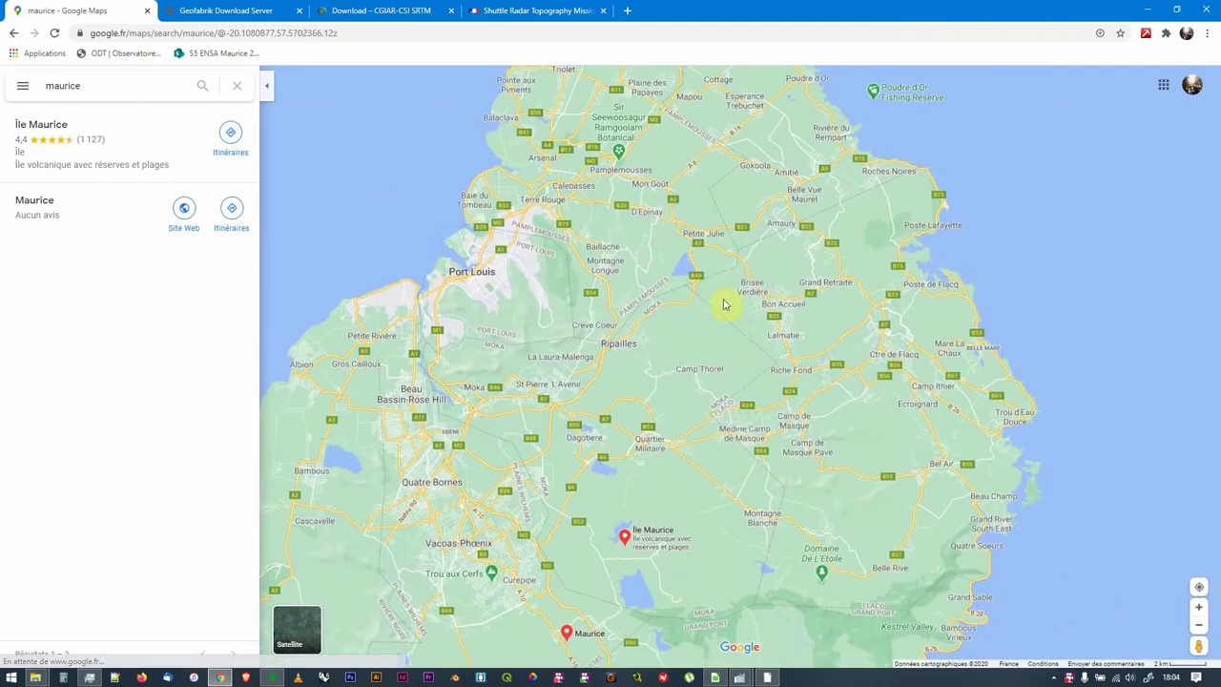
pyautogui.moveTo(711, 377); pyautogui.dragTo(742, 150)
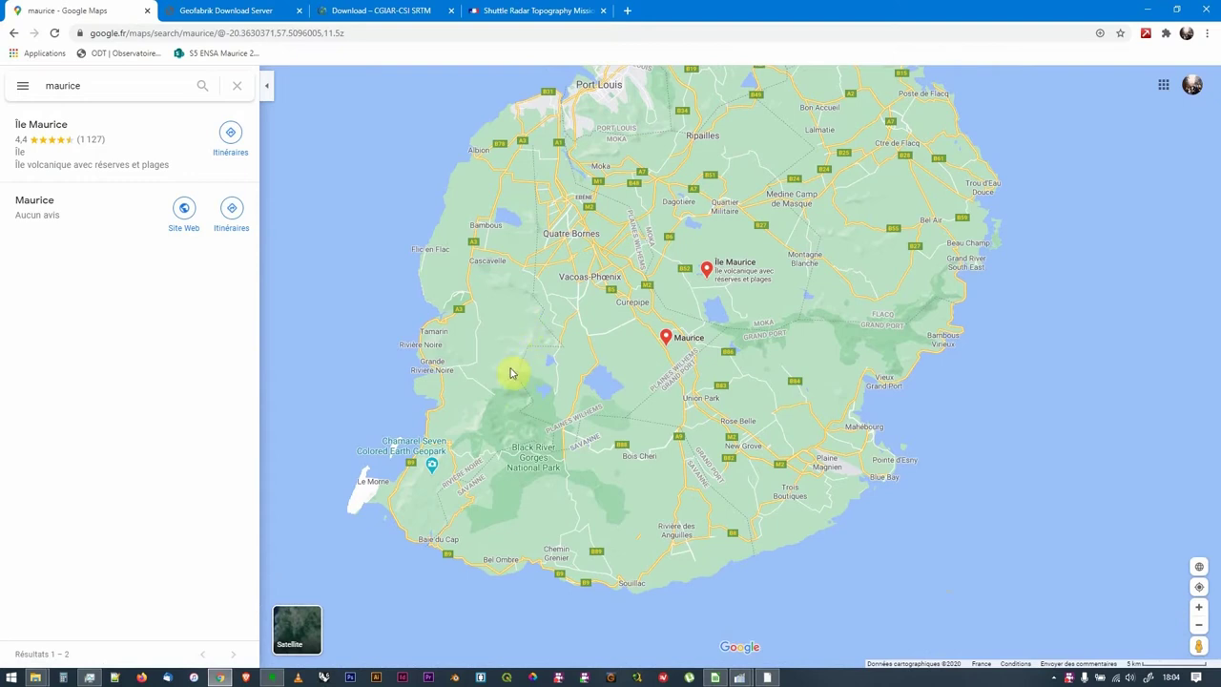
pyautogui.scroll(1, 502, 376)
pyautogui.scroll(-1, 578, 379)
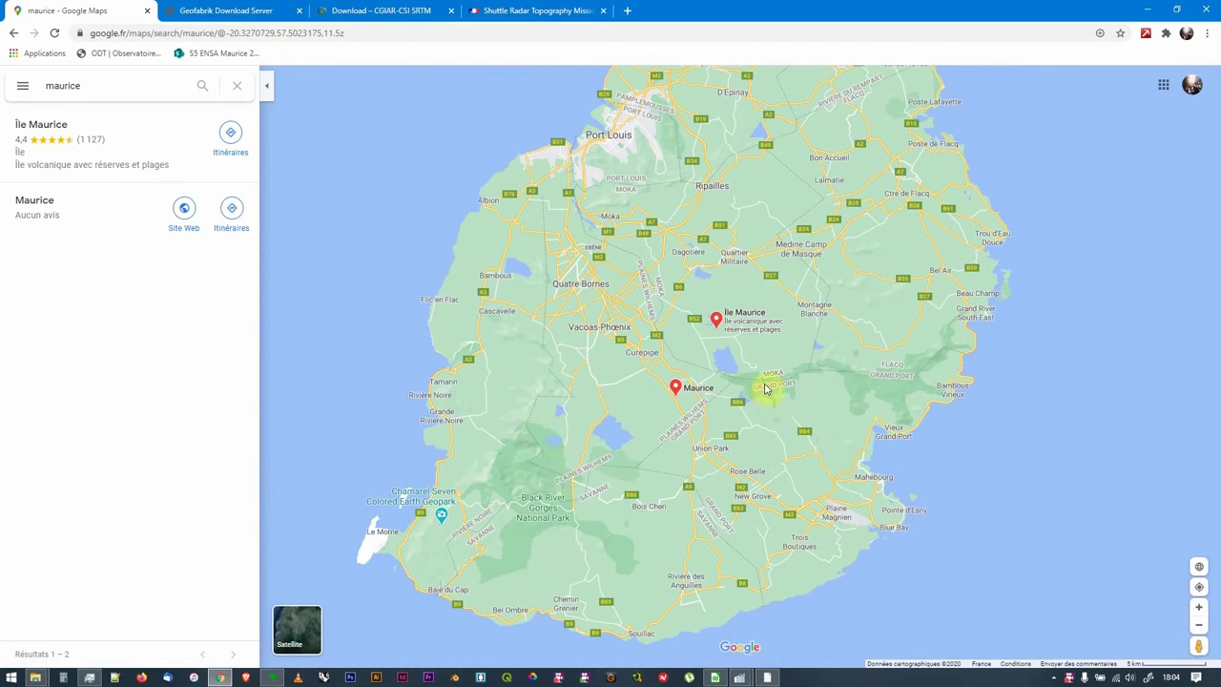
pyautogui.moveTo(764, 388); pyautogui.dragTo(767, 403)
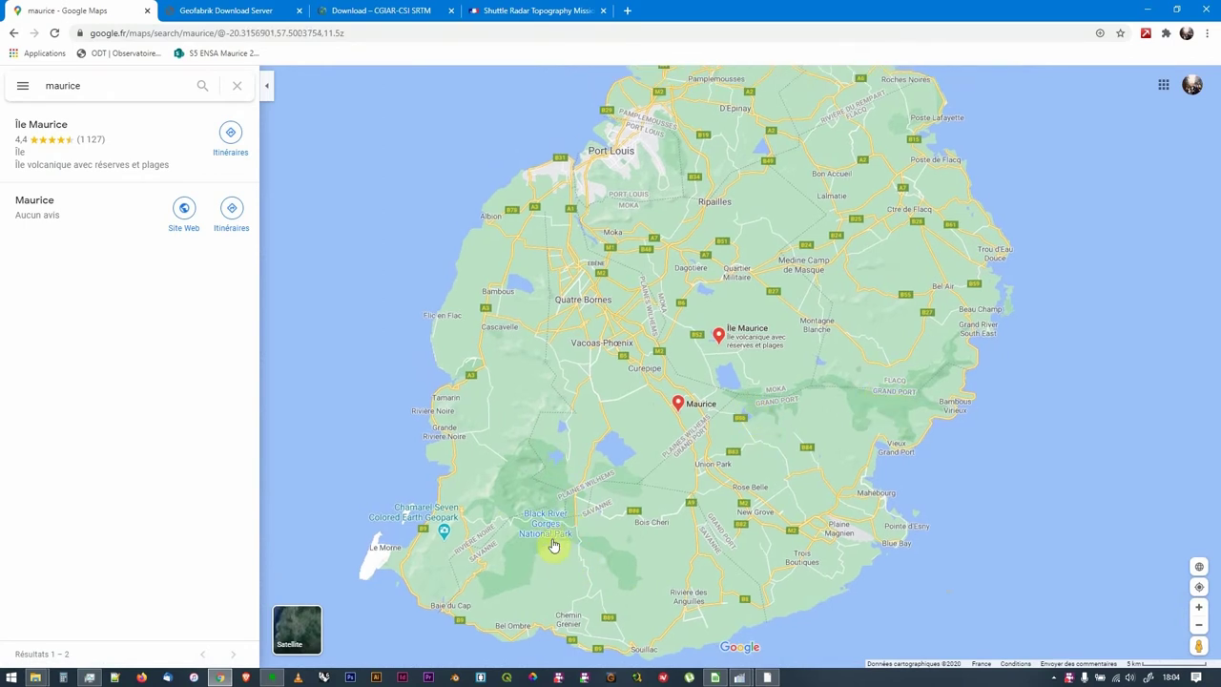
pyautogui.scroll(3, 736, 239)
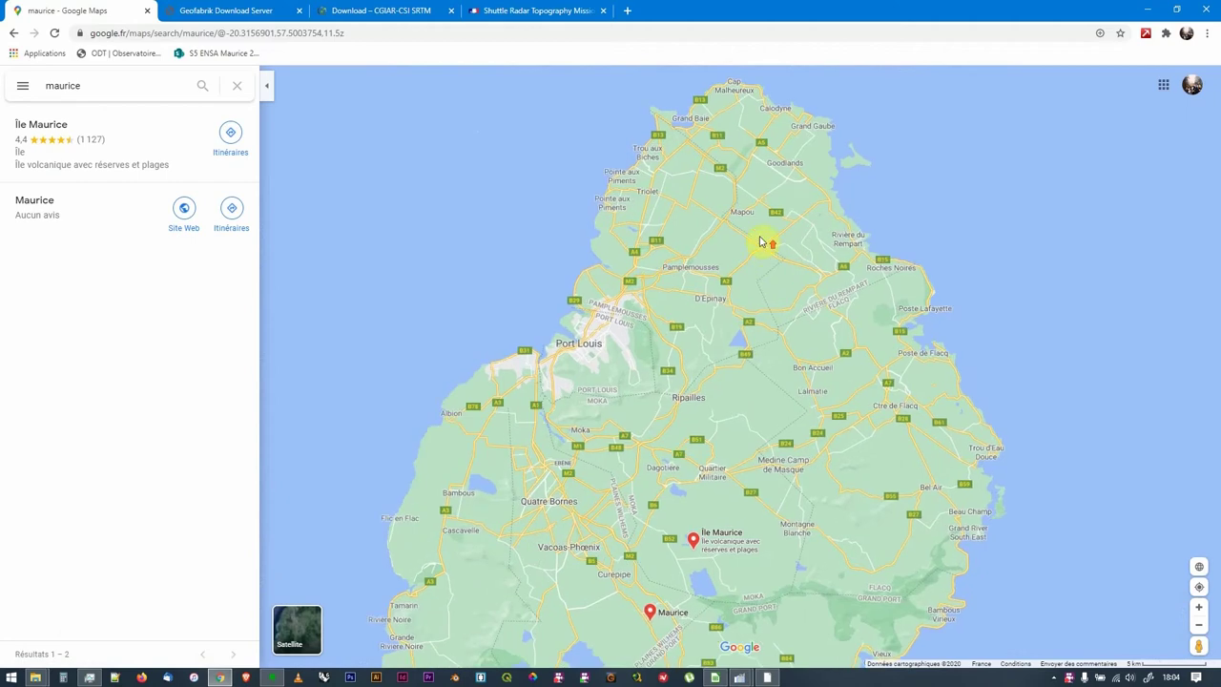
pyautogui.scroll(3, 750, 197)
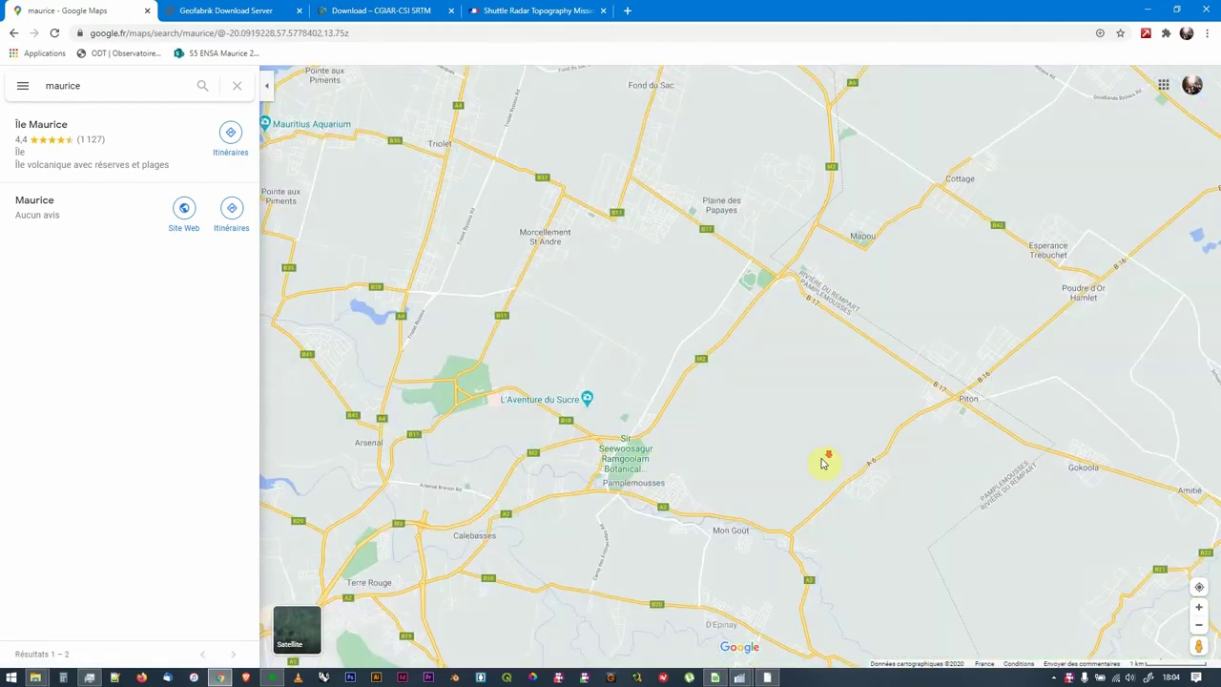
pyautogui.scroll(-4, 822, 463)
pyautogui.moveTo(760, 433); pyautogui.dragTo(732, 325)
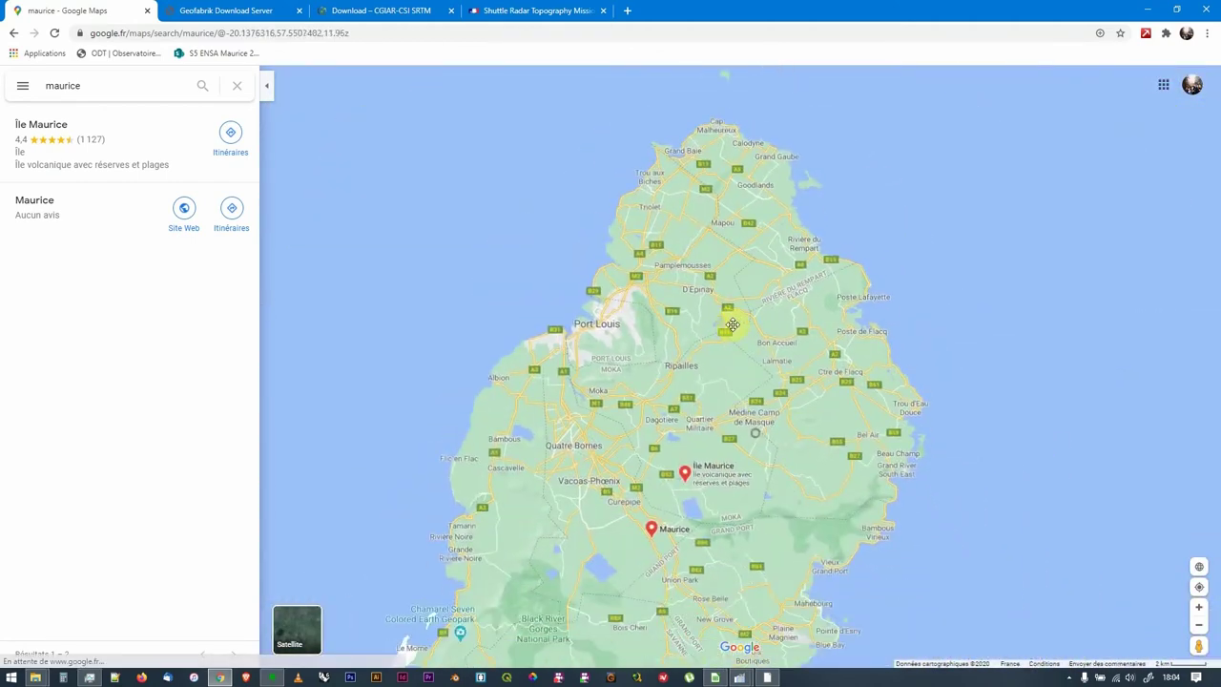
# Switch to OSM.ods in LibreOffice Calc and review the entries for the natural and landuse layers.
pyautogui.hotkey('alt', 'Tab')
pyautogui.click(153, 258)
pyautogui.moveTo(152, 258); pyautogui.dragTo(468, 254)
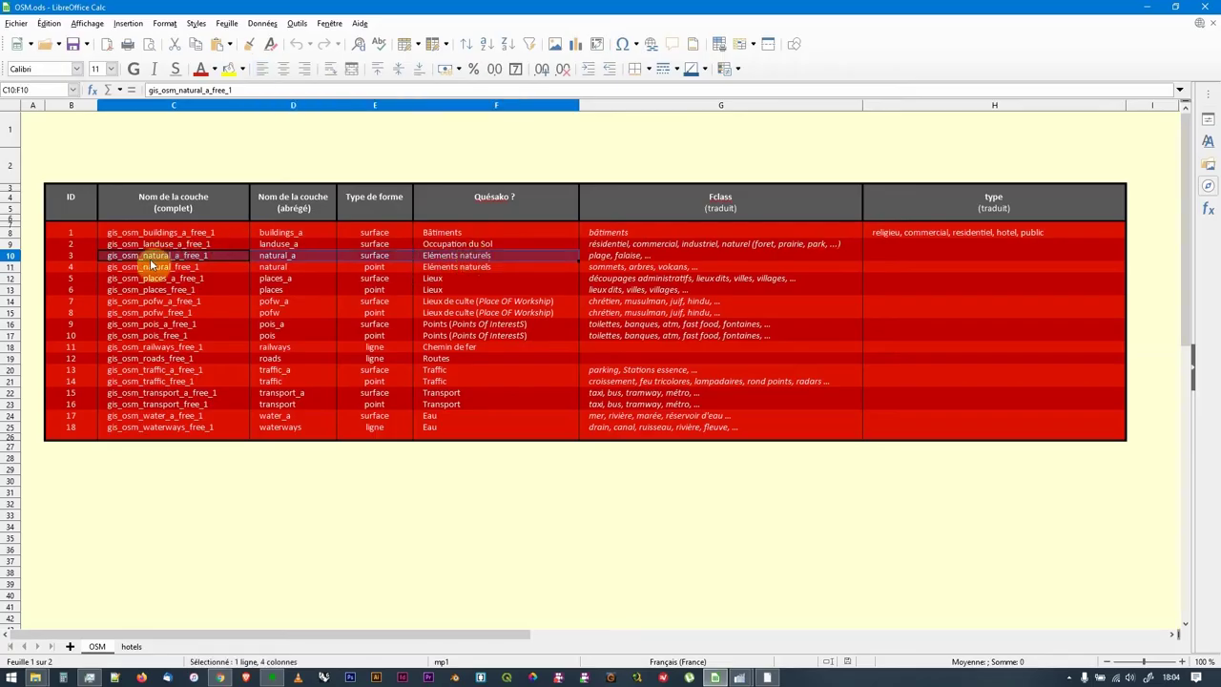
pyautogui.click(625, 256)
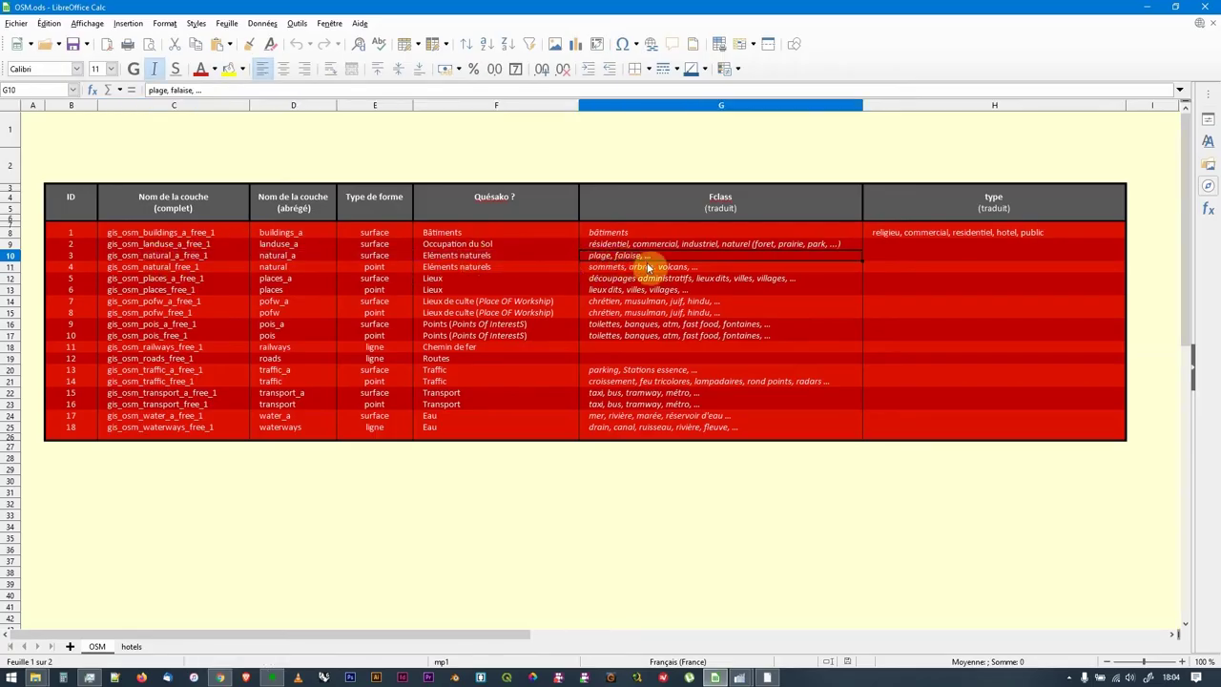
pyautogui.moveTo(649, 268); pyautogui.dragTo(548, 269)
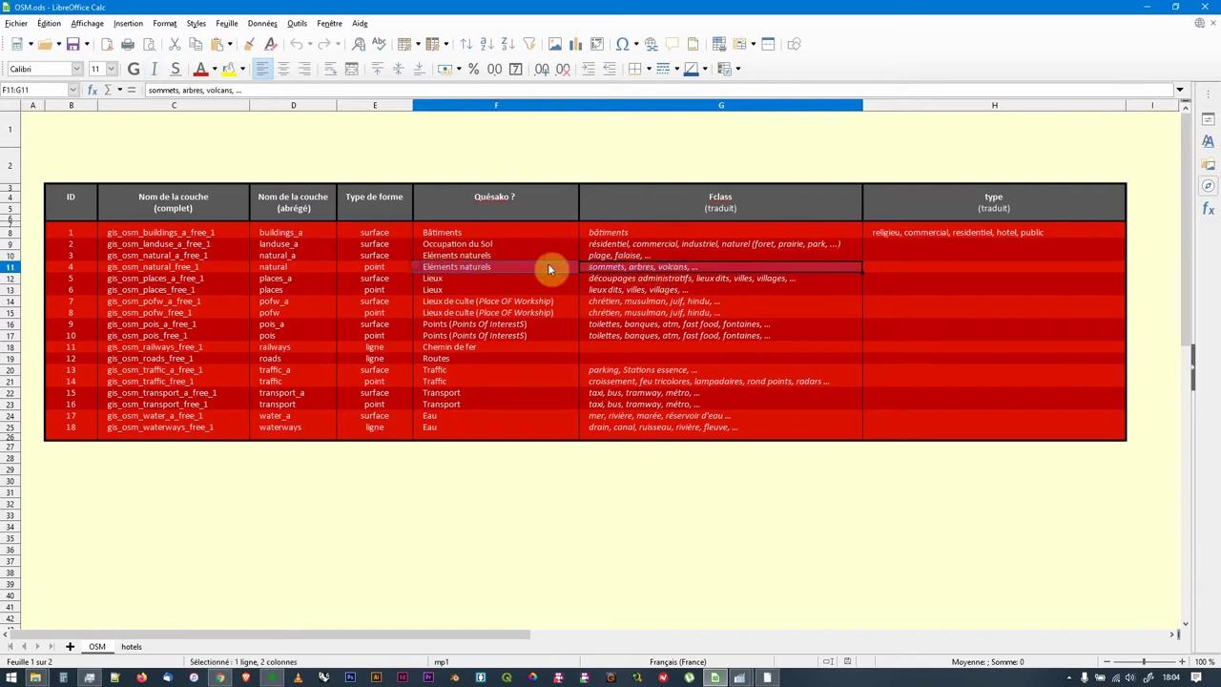
pyautogui.click(639, 268)
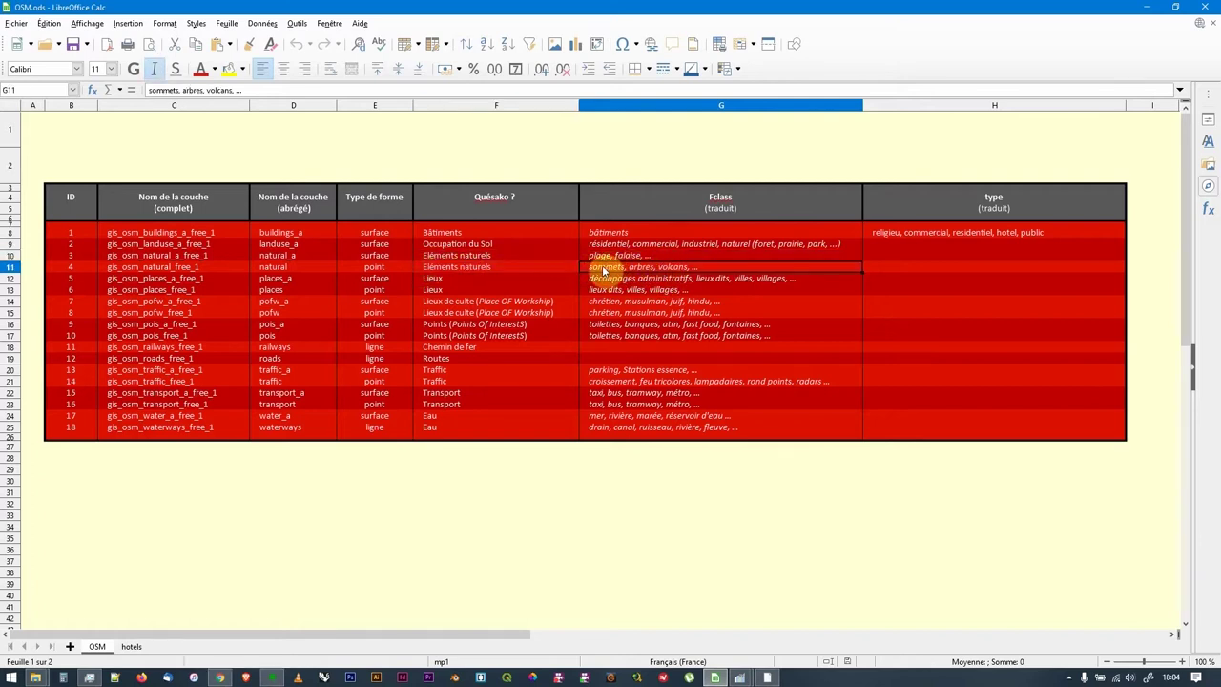
pyautogui.click(507, 246)
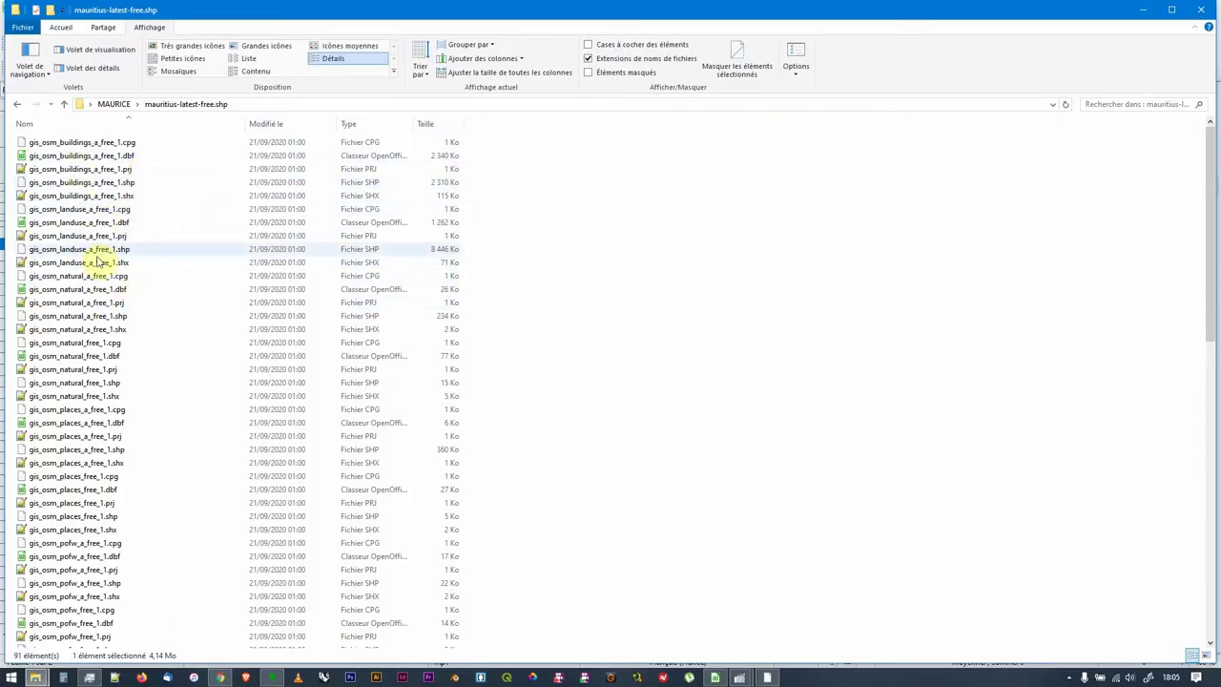
# Add gis_osm_landuse_a_free_1.shp from the mauritius-latest-free.shp folder to the QGIS project and place it above Contours.
pyautogui.click(121, 251)
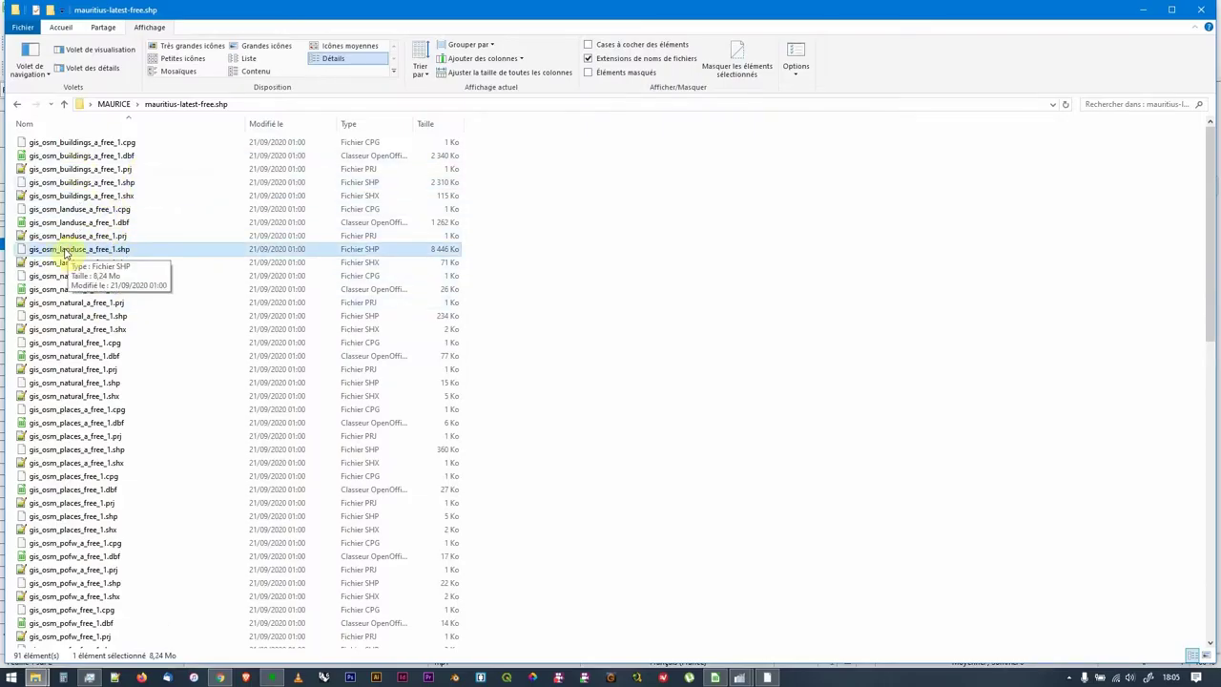
pyautogui.moveTo(63, 250); pyautogui.dragTo(145, 248)
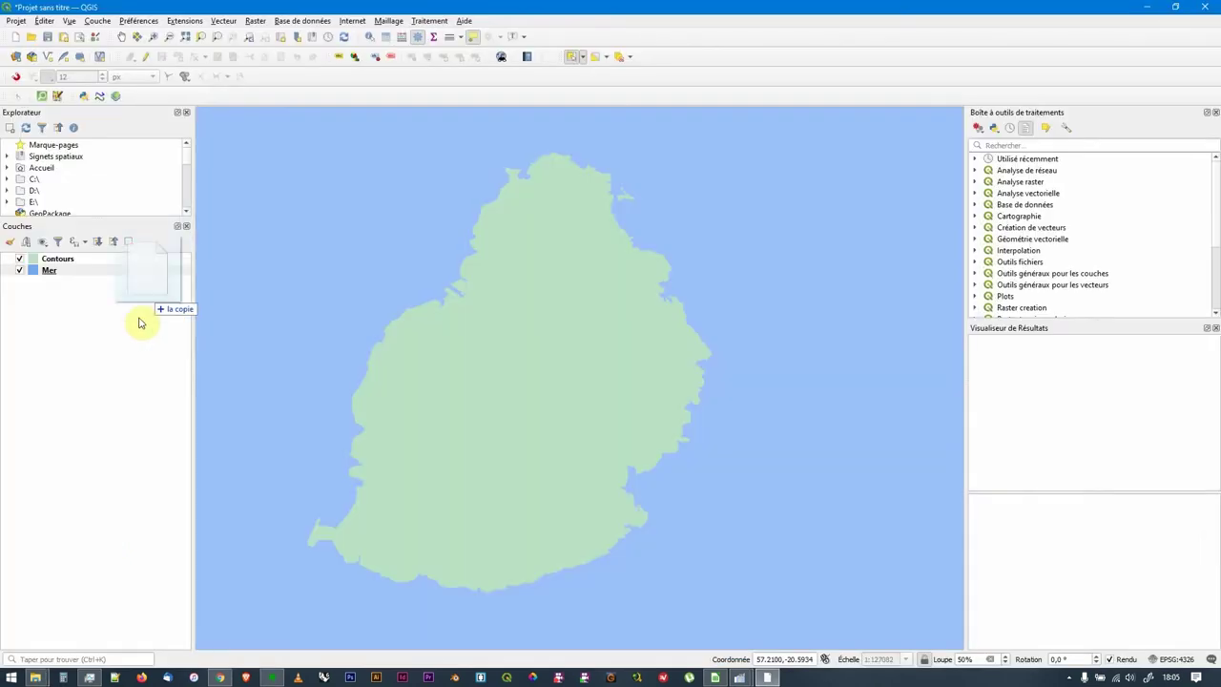
pyautogui.moveTo(139, 319); pyautogui.dragTo(85, 338)
pyautogui.moveTo(99, 273); pyautogui.dragTo(99, 254)
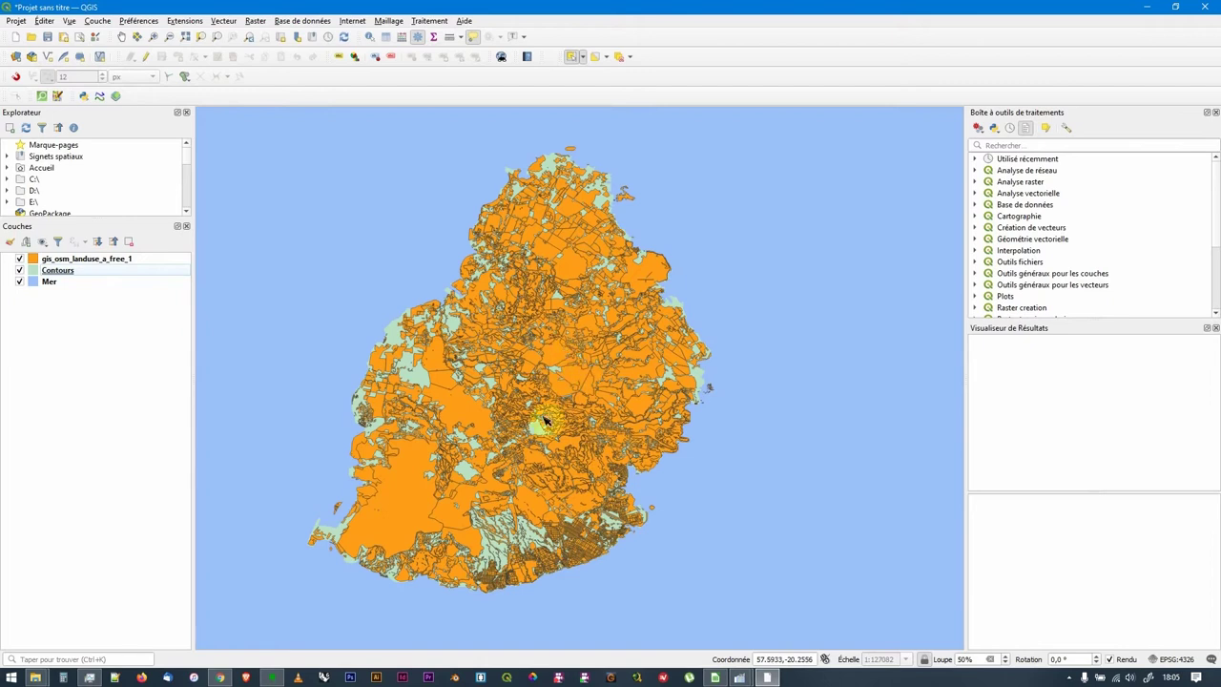
# Inspect the landuse polygons, open the layer's attribute table and browse its records sorted by fclass.
pyautogui.scroll(3, 593, 248)
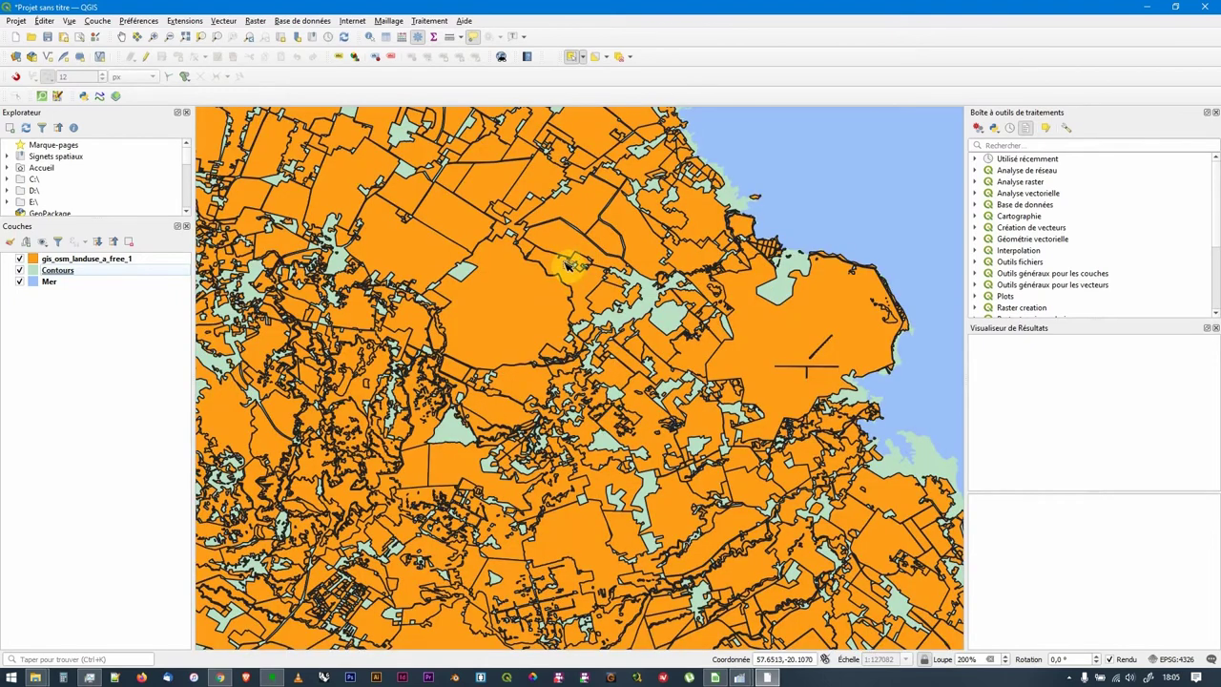
pyautogui.scroll(-2, 563, 362)
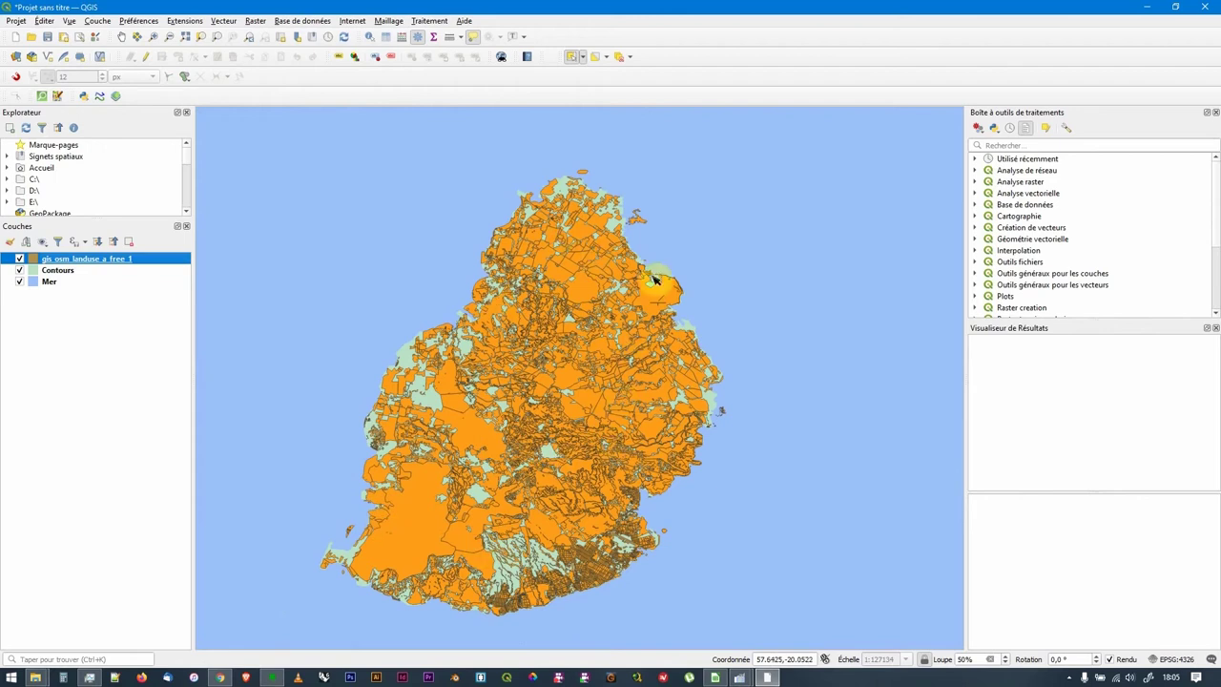
pyautogui.rightClick(67, 263)
pyautogui.click(124, 400)
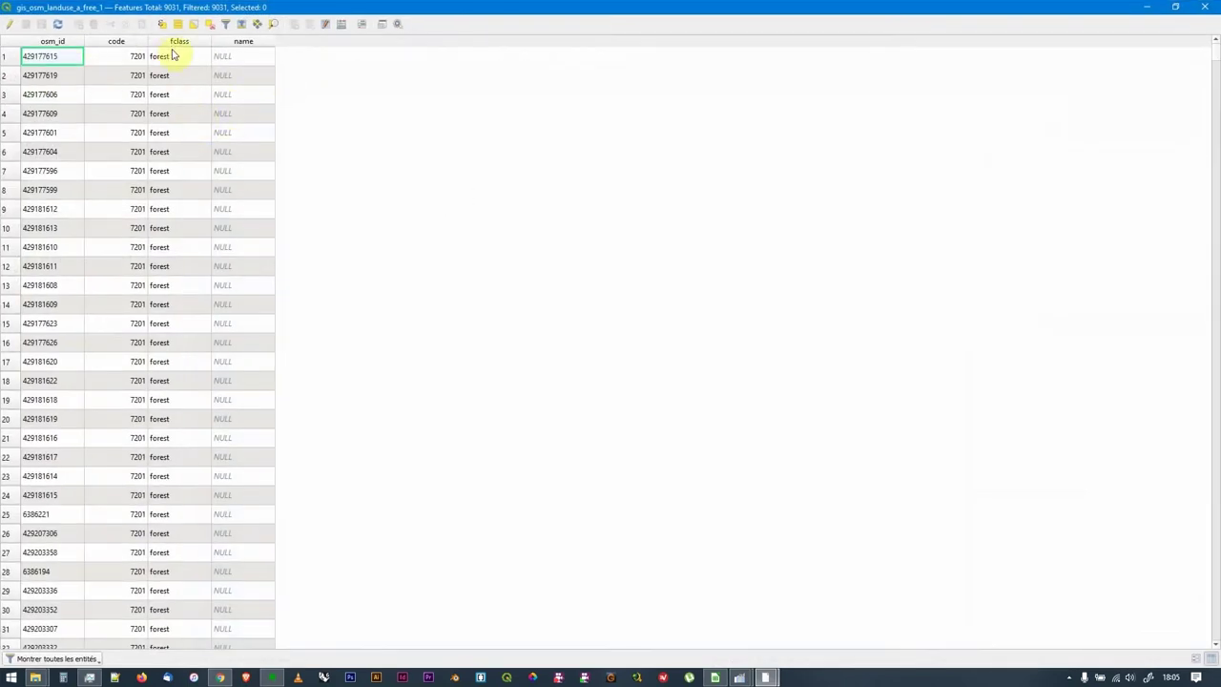
pyautogui.moveTo(1211, 54); pyautogui.dragTo(1203, 185)
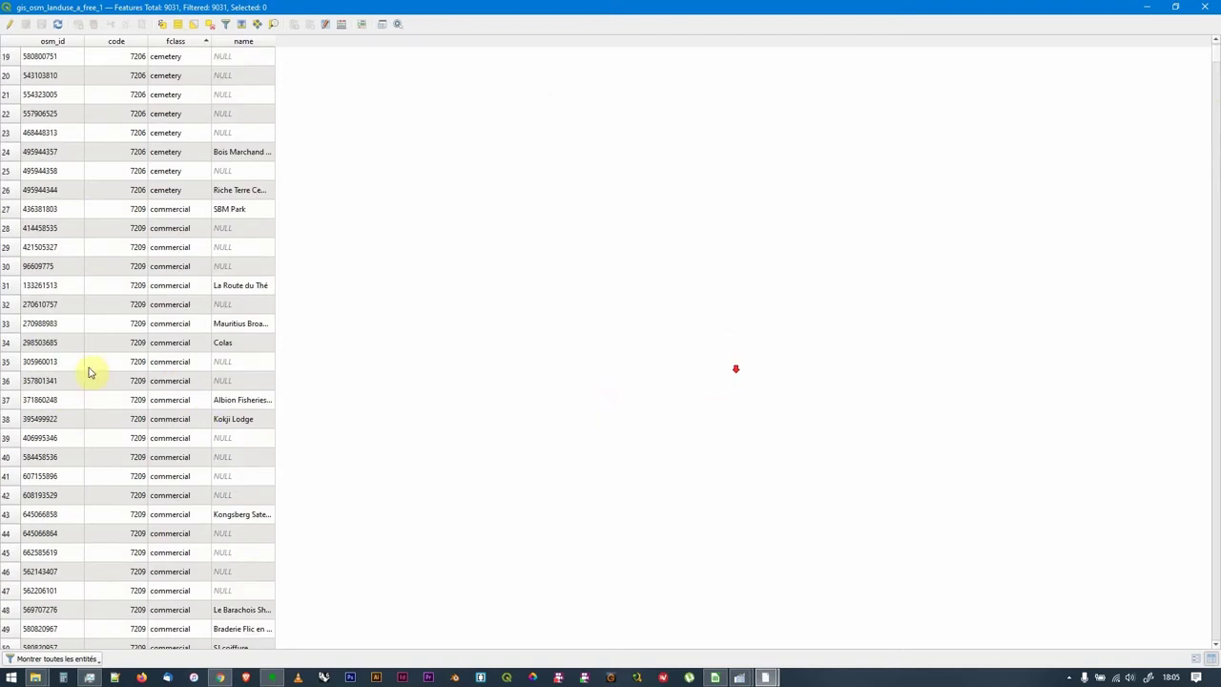
# Browse the remaining fclass records down to the residential entries and close the landuse attribute table.
pyautogui.moveTo(1213, 49); pyautogui.dragTo(1149, 588)
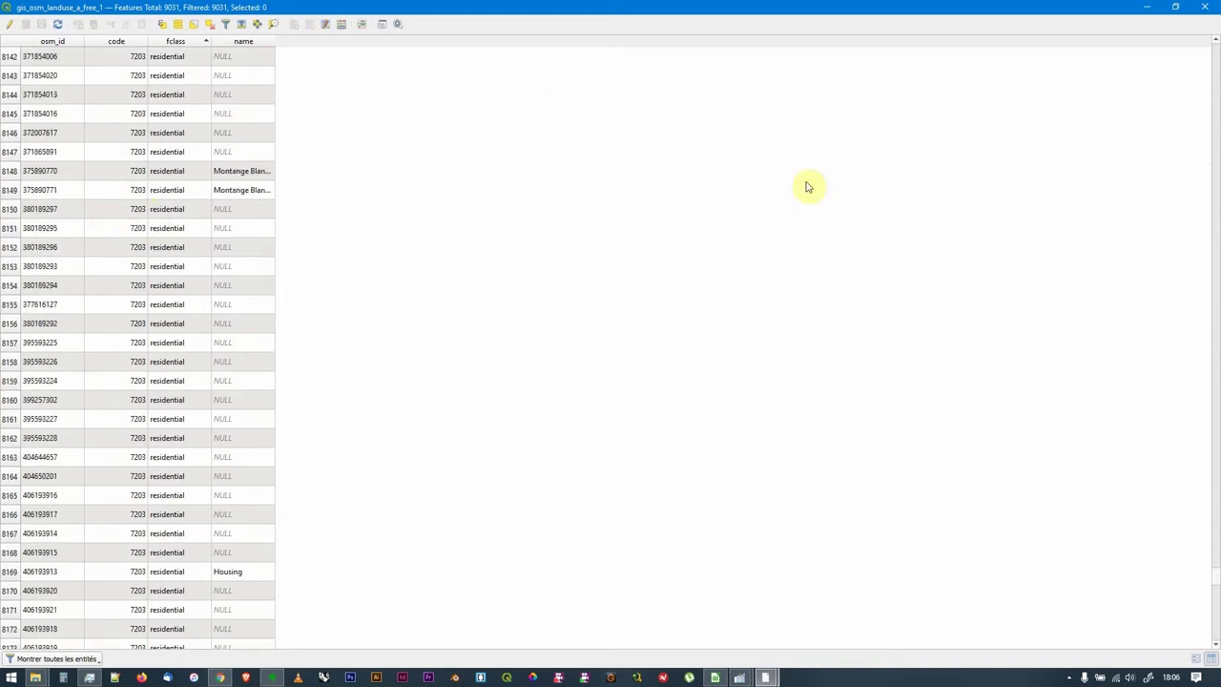
pyautogui.click(1208, 8)
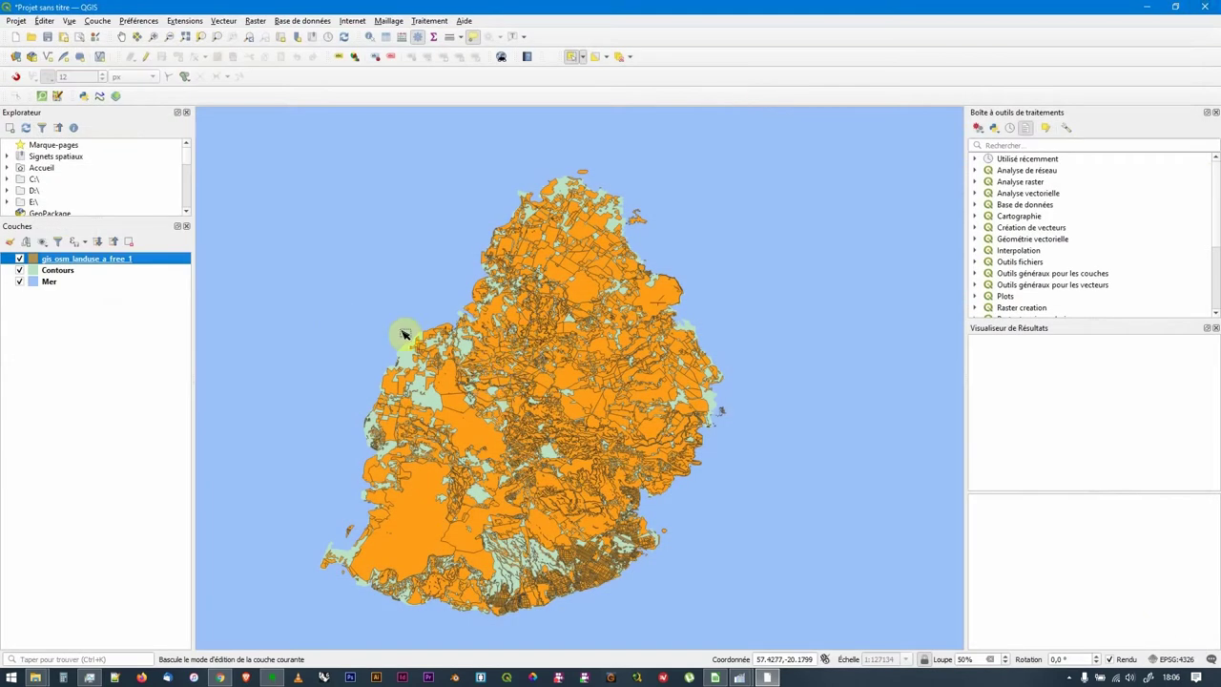
# Style gis_osm_landuse_a_free_1 as Catégorisé on the fclass field with random colours for all classes, and expand its legend in the layer tree.
pyautogui.doubleClick(36, 260)
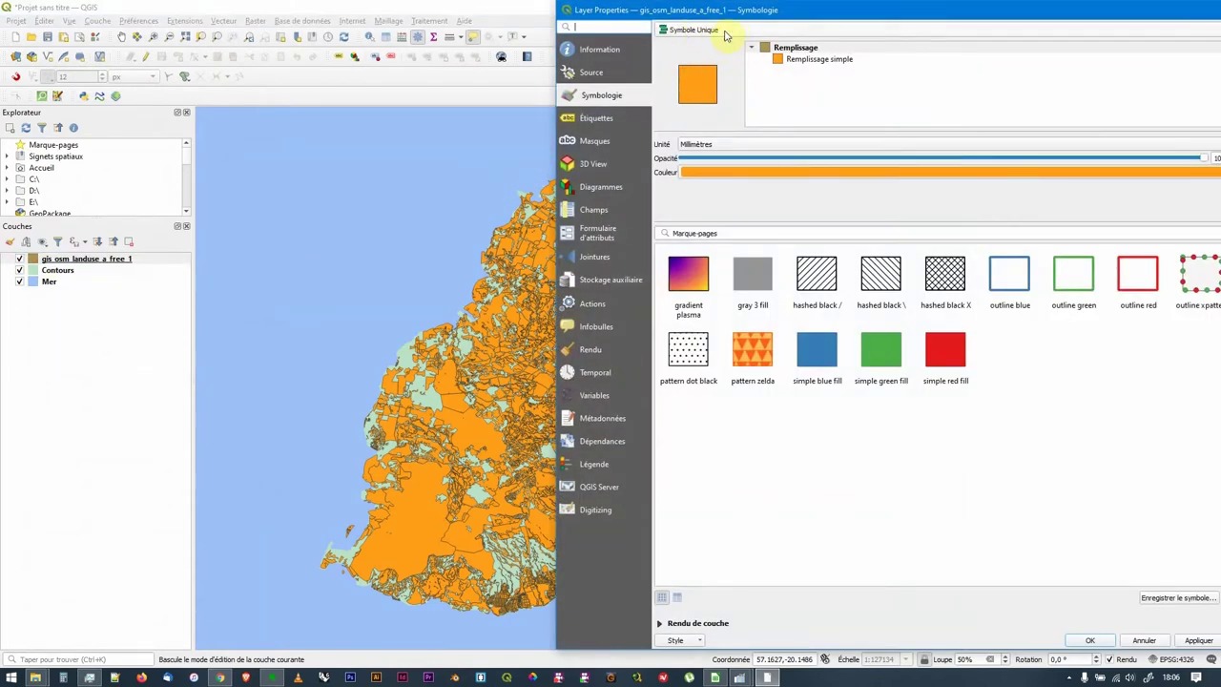
pyautogui.click(725, 35)
pyautogui.click(683, 47)
pyautogui.moveTo(754, 10); pyautogui.dragTo(782, 19)
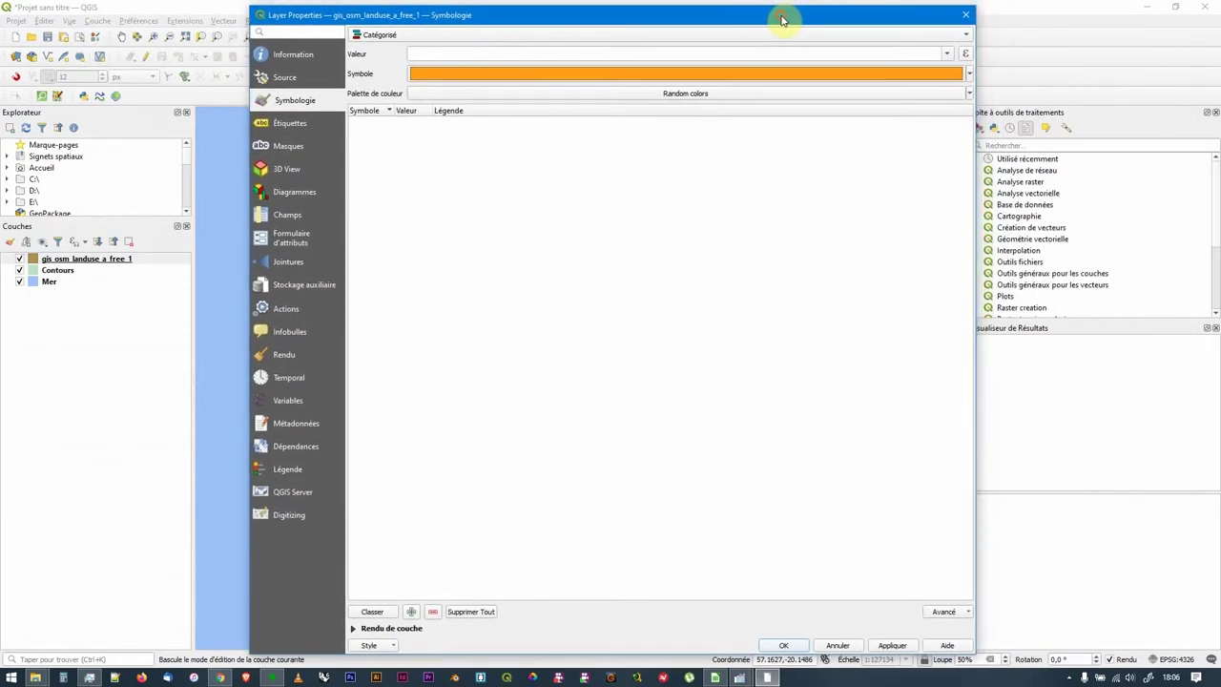
pyautogui.click(947, 55)
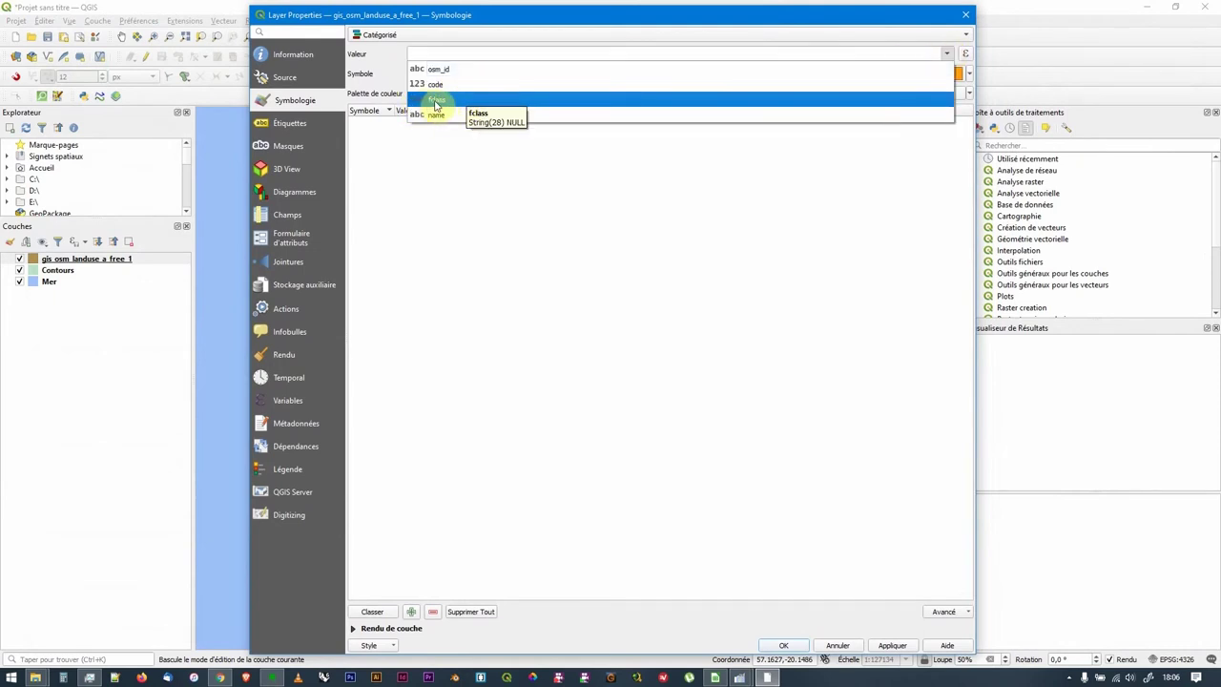
pyautogui.click(435, 101)
pyautogui.click(367, 612)
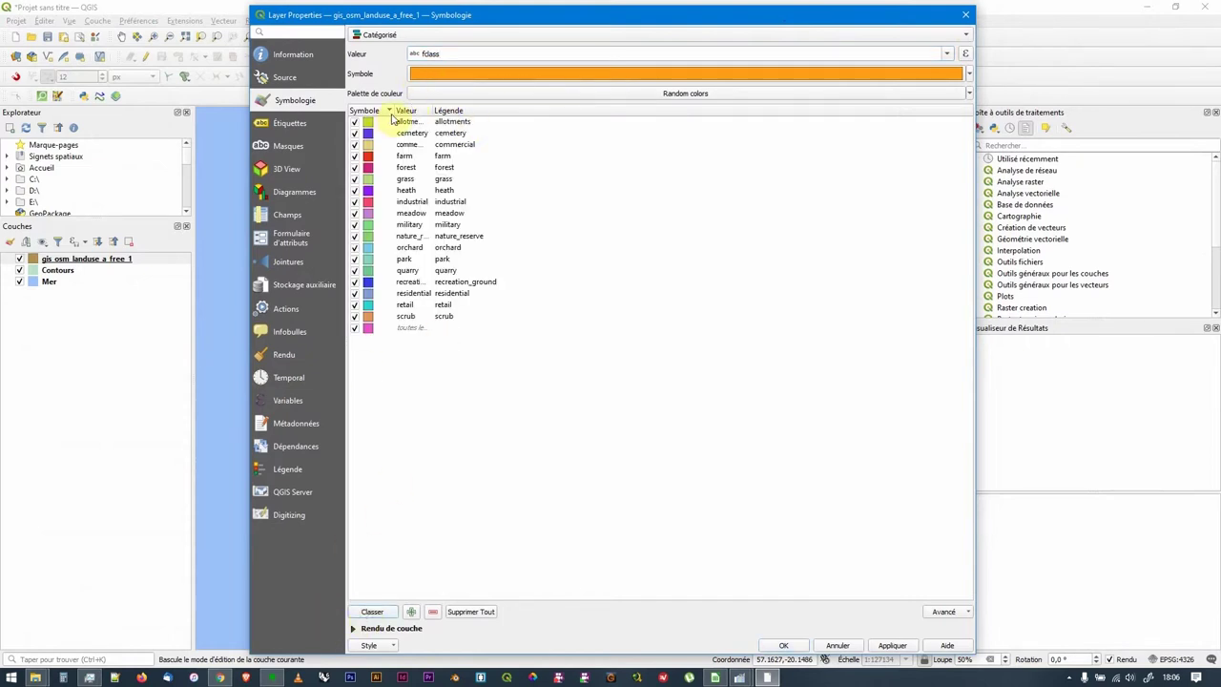
pyautogui.moveTo(391, 114); pyautogui.dragTo(501, 111)
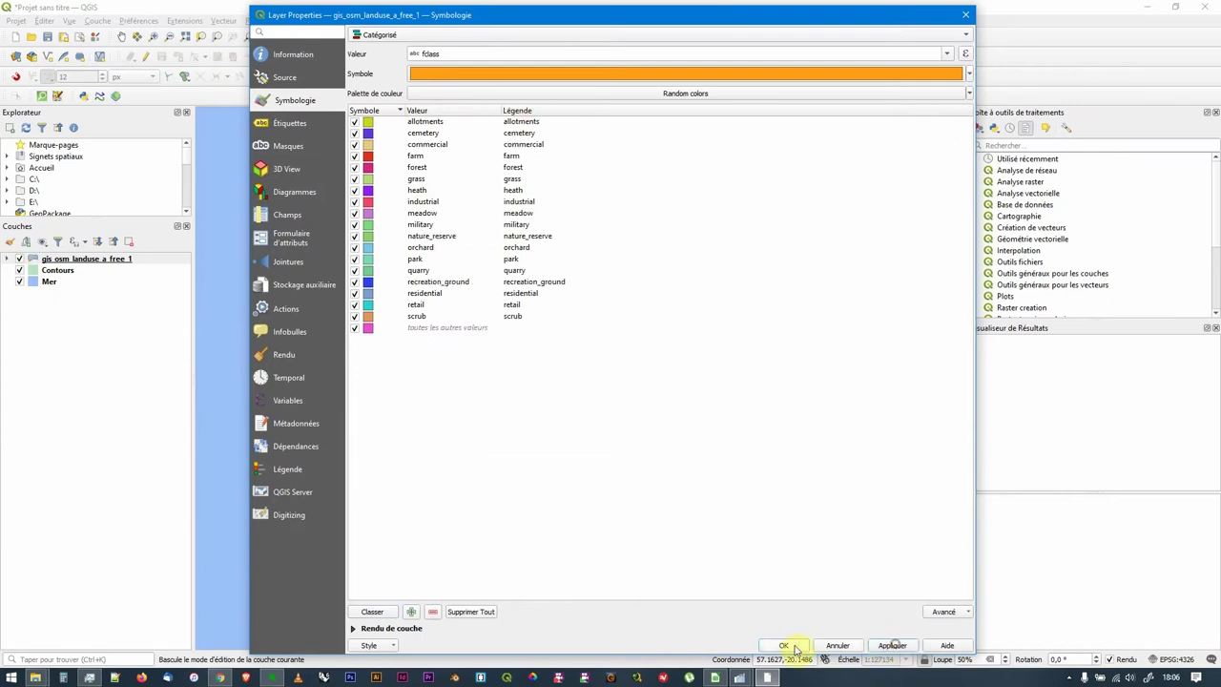
pyautogui.click(784, 645)
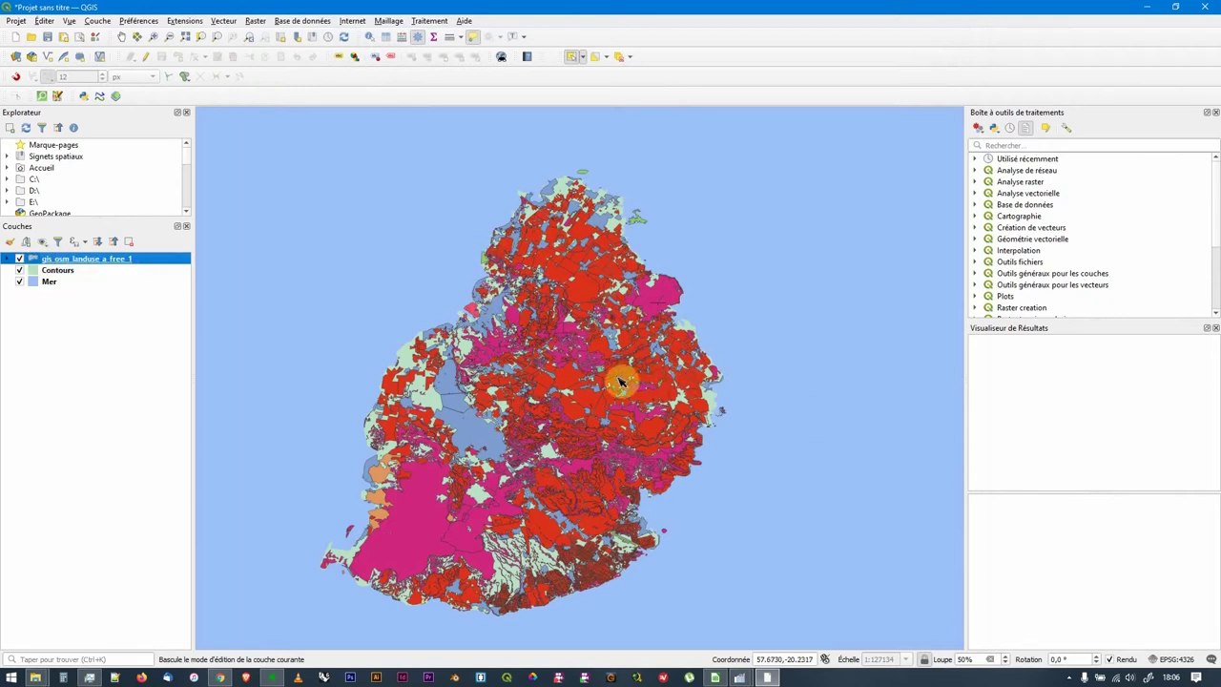
pyautogui.click(8, 259)
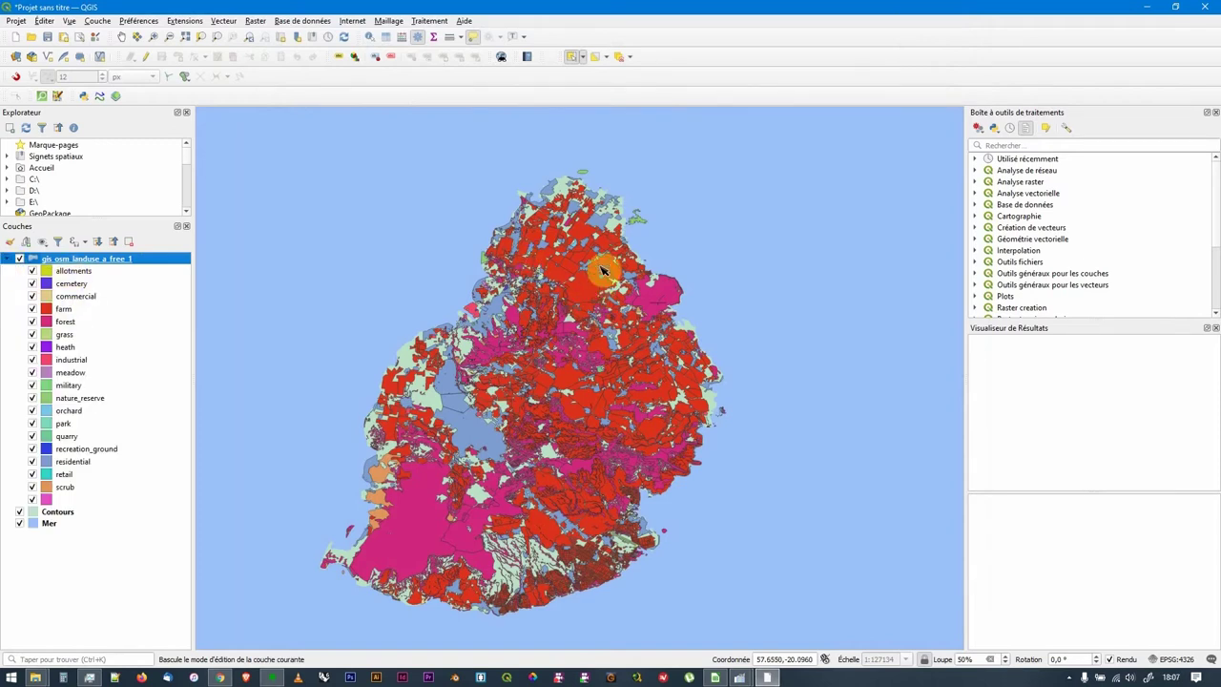
pyautogui.keyDown('ctrl'); pyautogui.scroll(2, 406, 377); pyautogui.keyUp('ctrl')
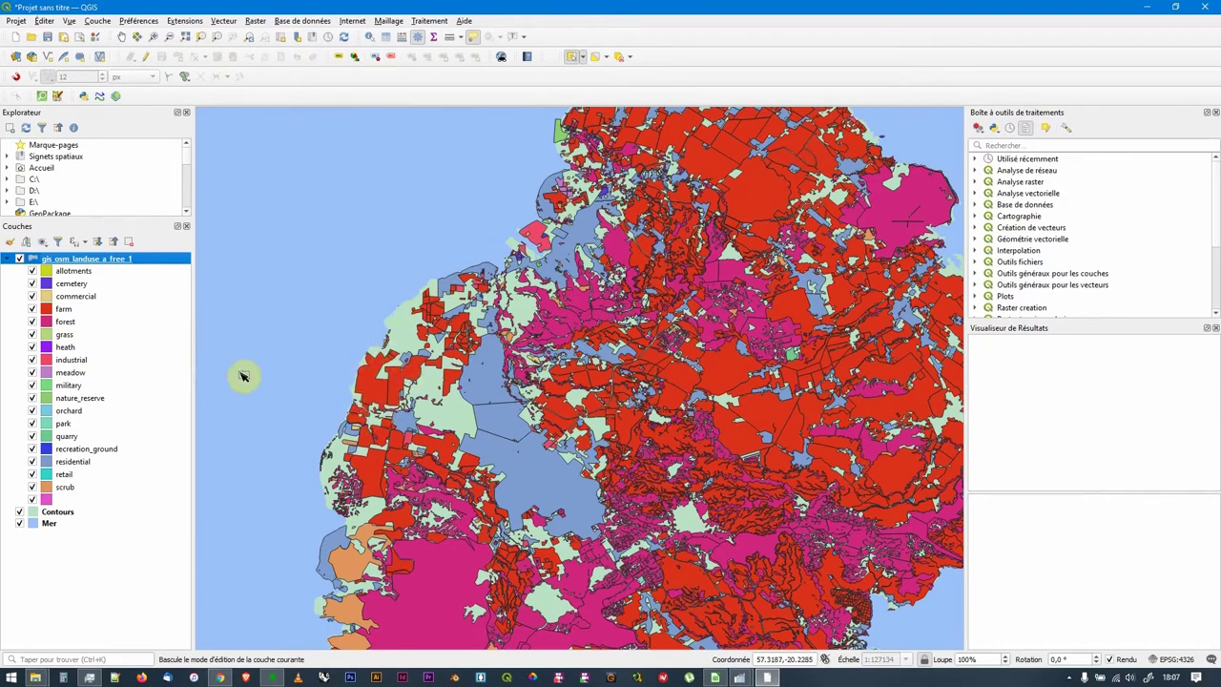
# Set the stroke style of the allotments and cemetery category symbols to Pas de ligne in the landuse layer's symbology.
pyautogui.doubleClick(57, 259)
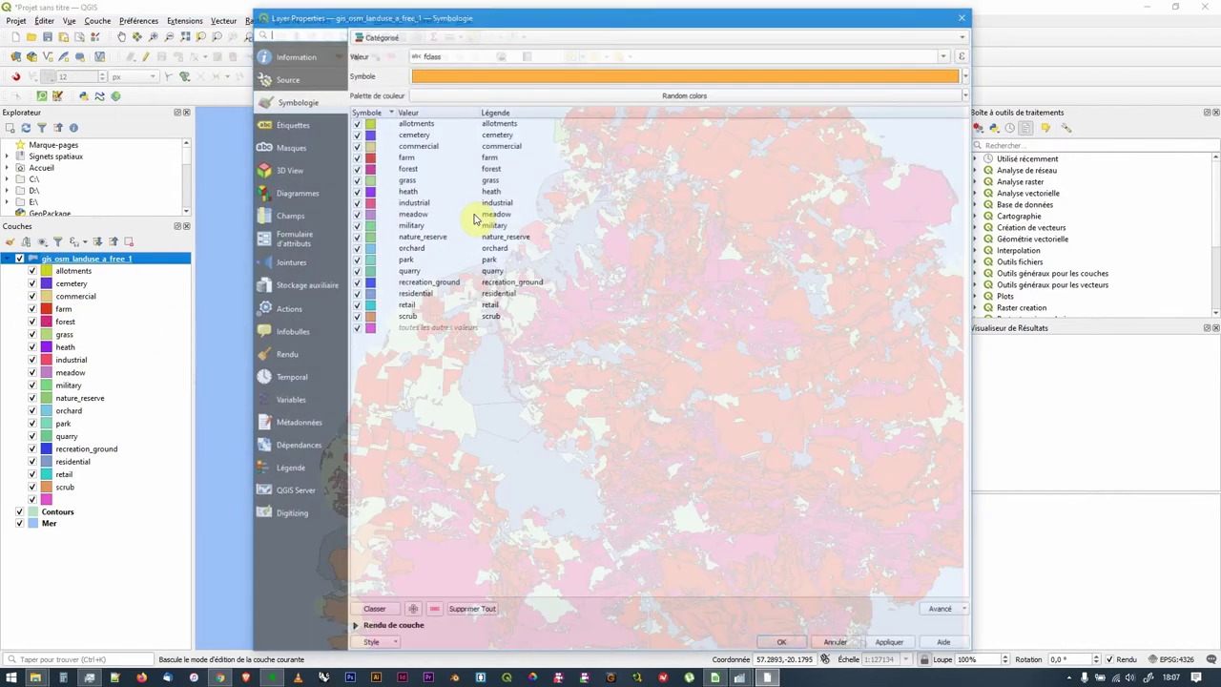
pyautogui.doubleClick(368, 122)
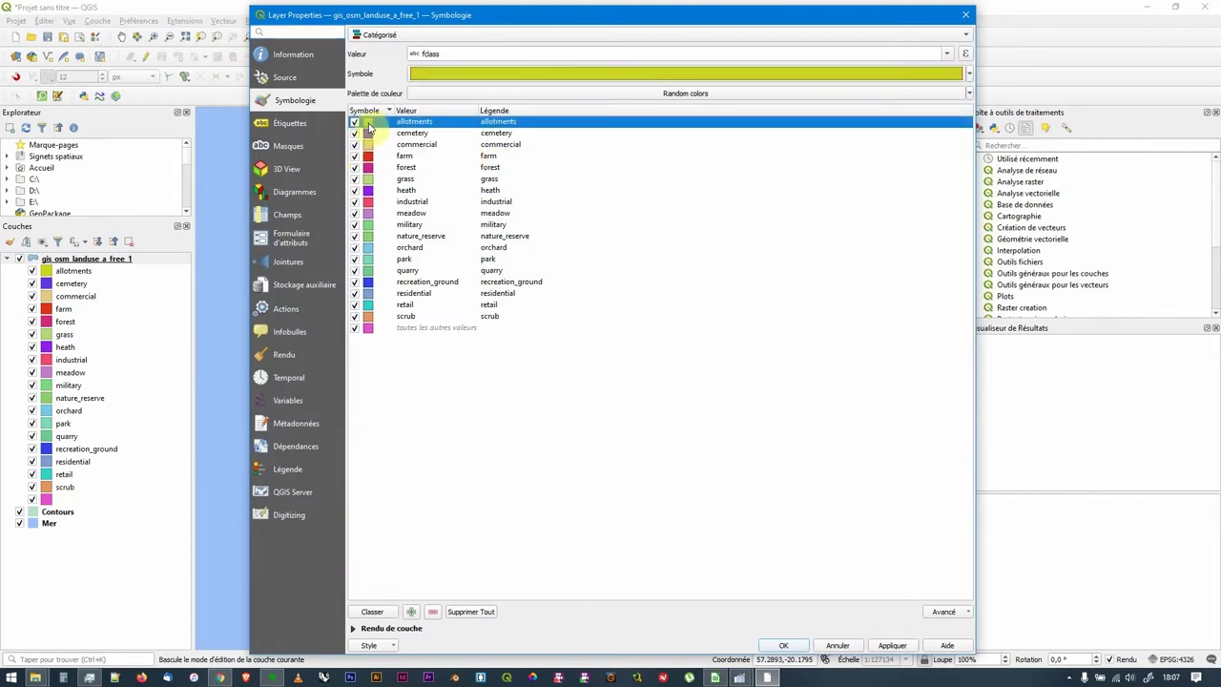
pyautogui.click(763, 88)
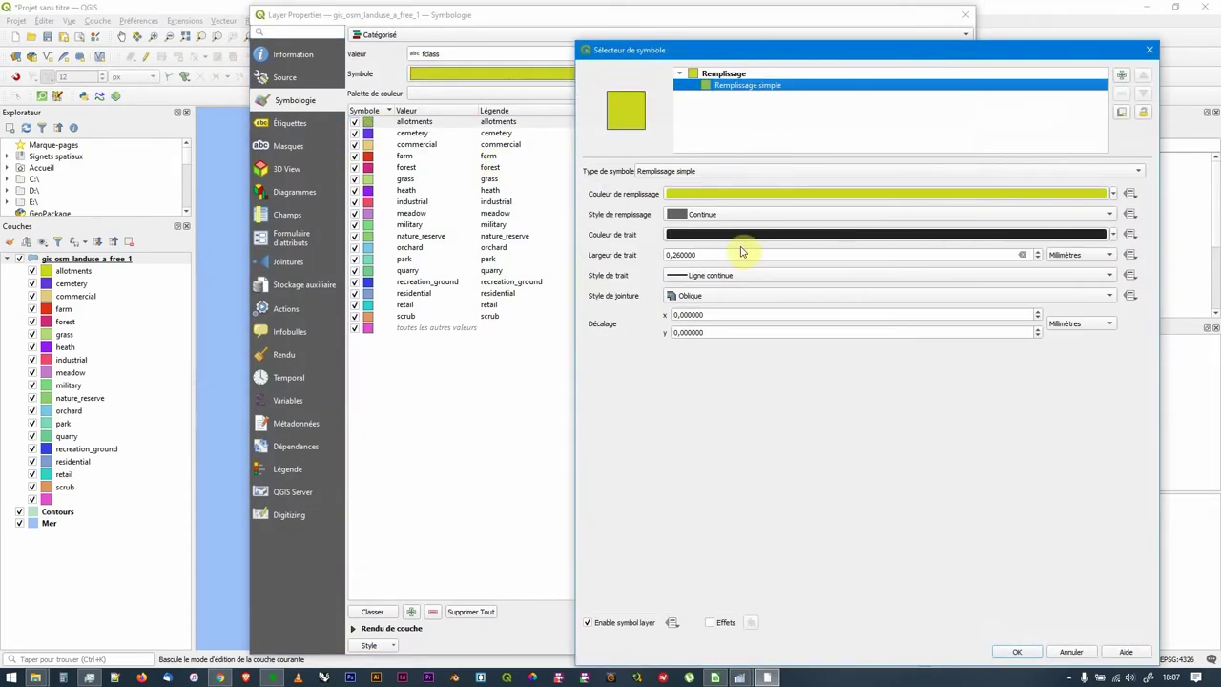
pyautogui.click(715, 277)
pyautogui.click(715, 287)
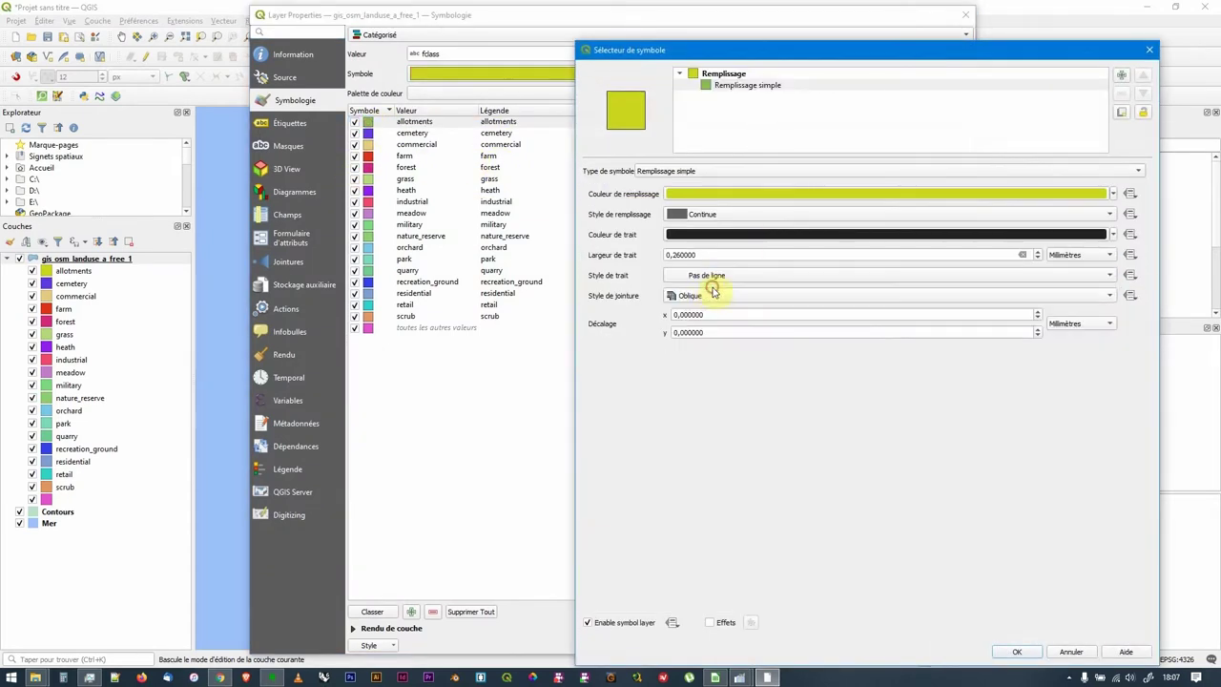
pyautogui.click(1020, 652)
pyautogui.doubleClick(368, 134)
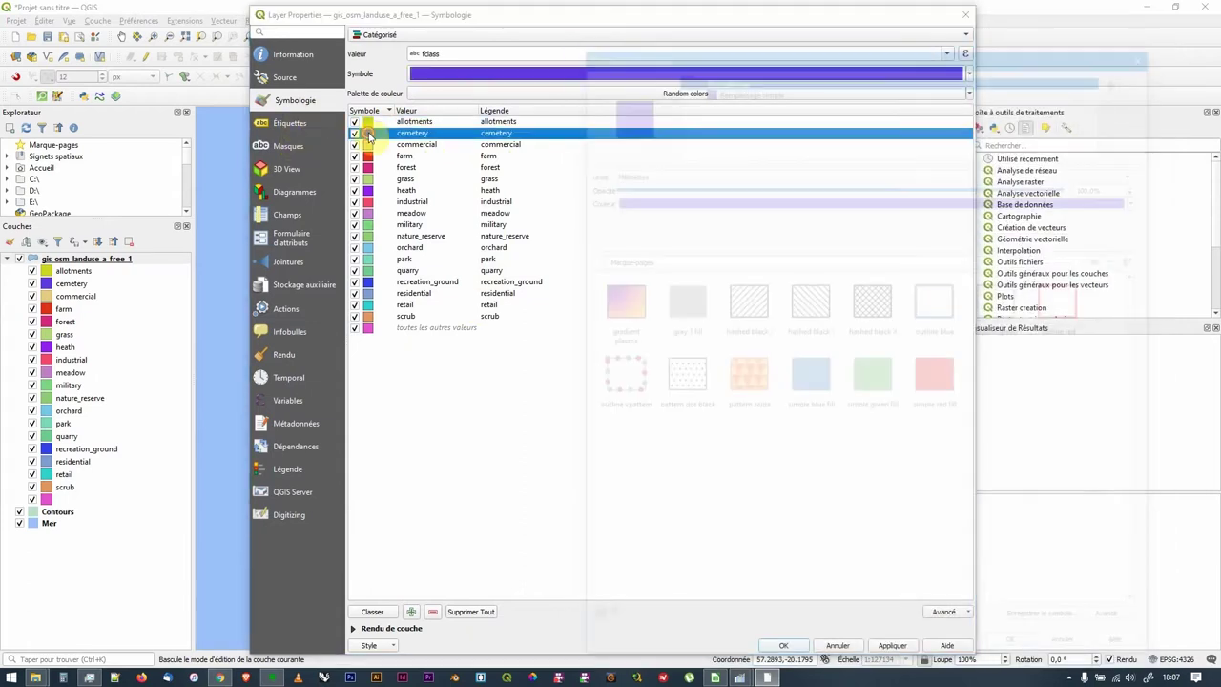
pyautogui.click(734, 87)
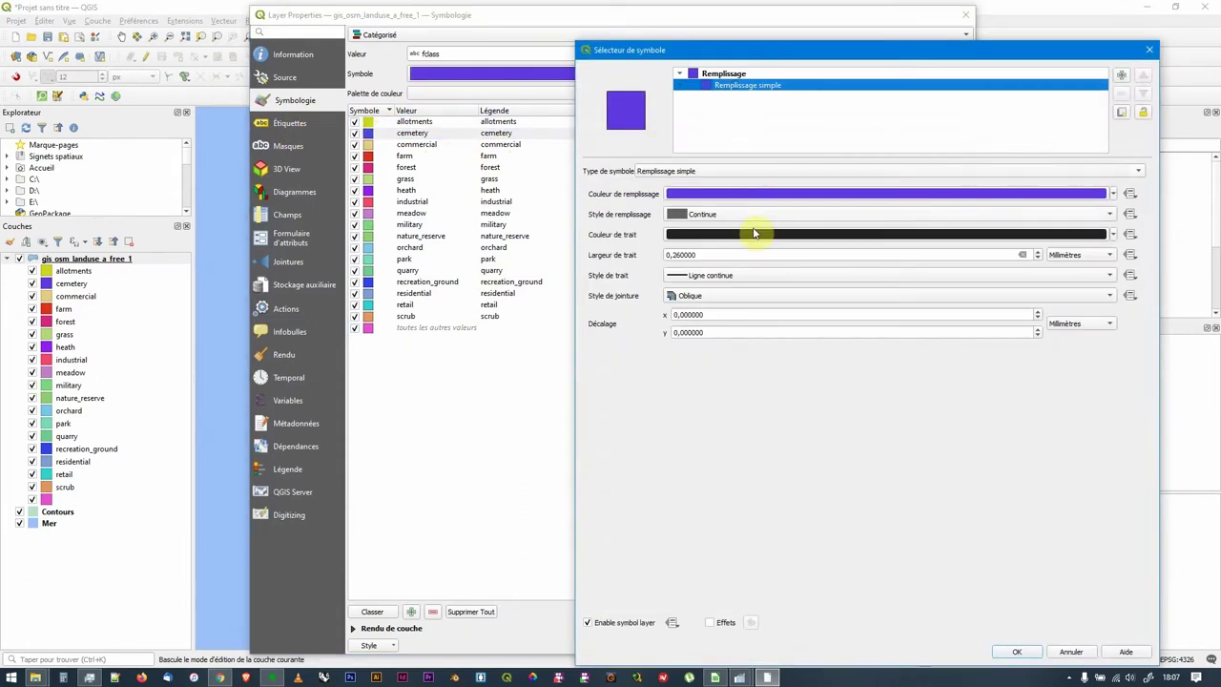
pyautogui.click(738, 276)
pyautogui.click(725, 289)
pyautogui.click(1017, 652)
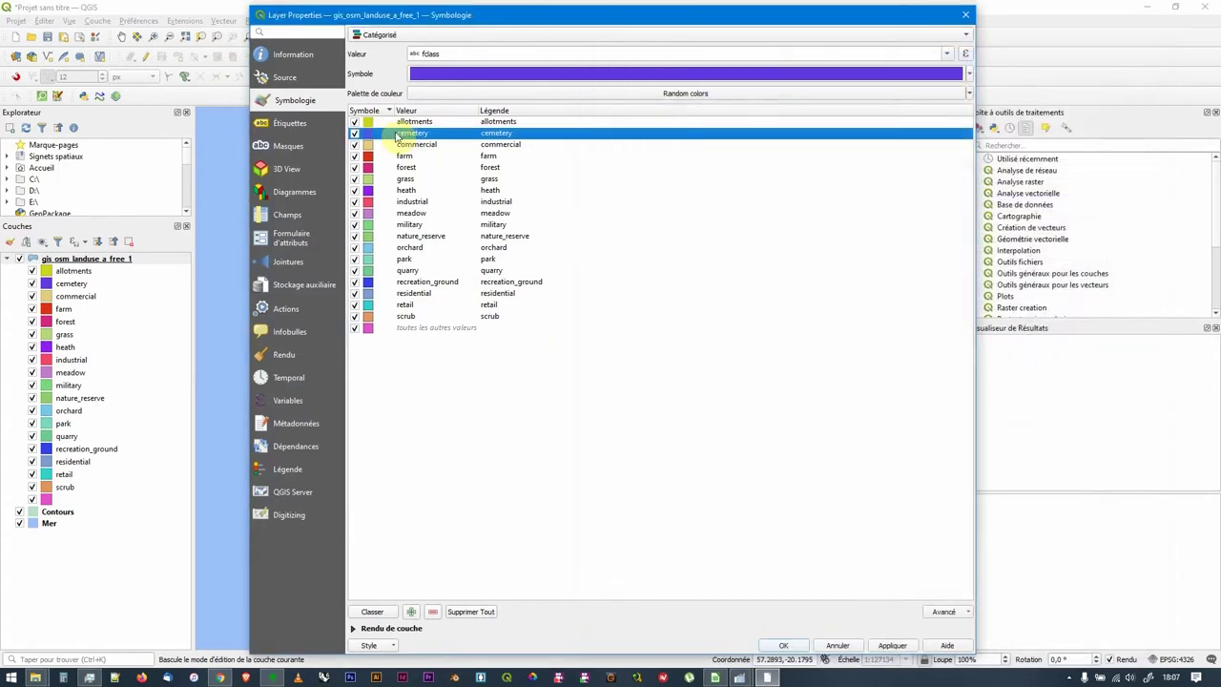
pyautogui.click(412, 145)
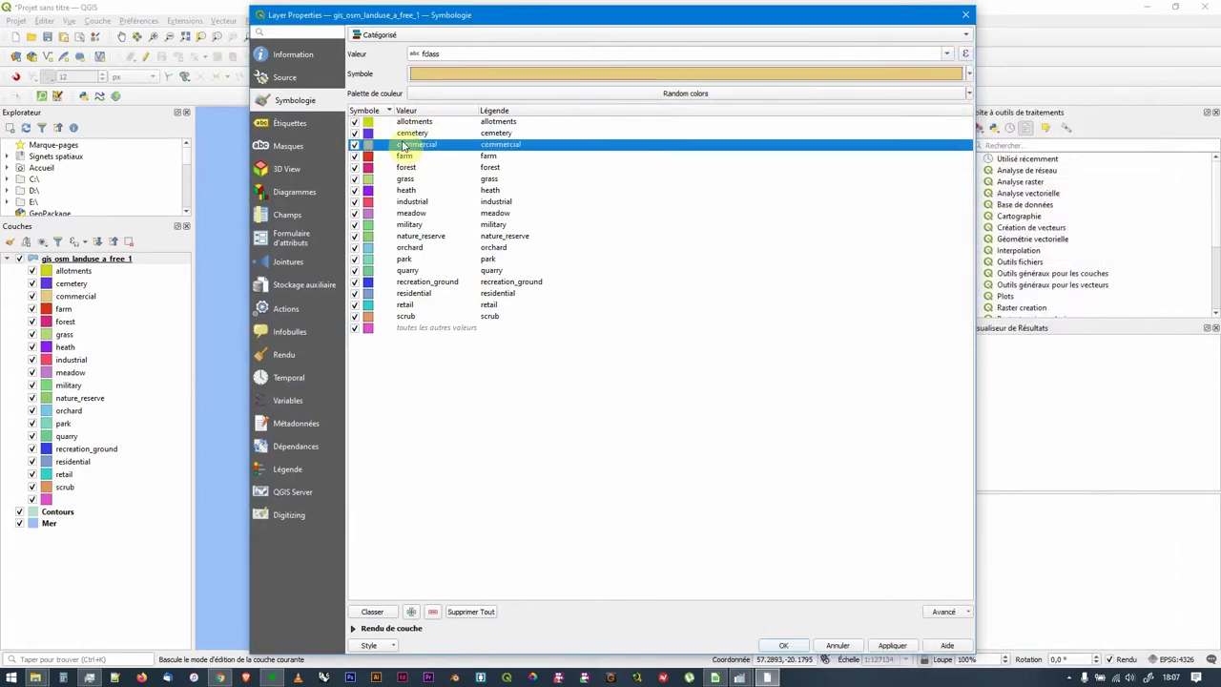
pyautogui.click(406, 316)
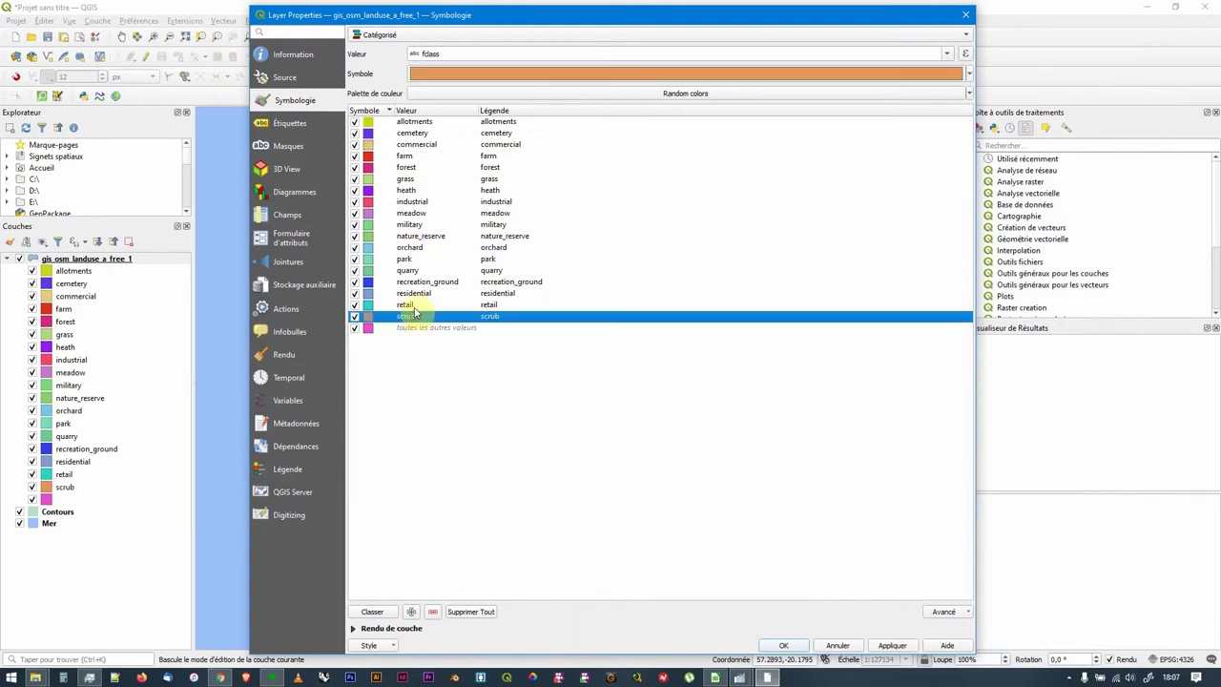
pyautogui.keyDown('shift'); pyautogui.click(426, 146); pyautogui.keyUp('shift')
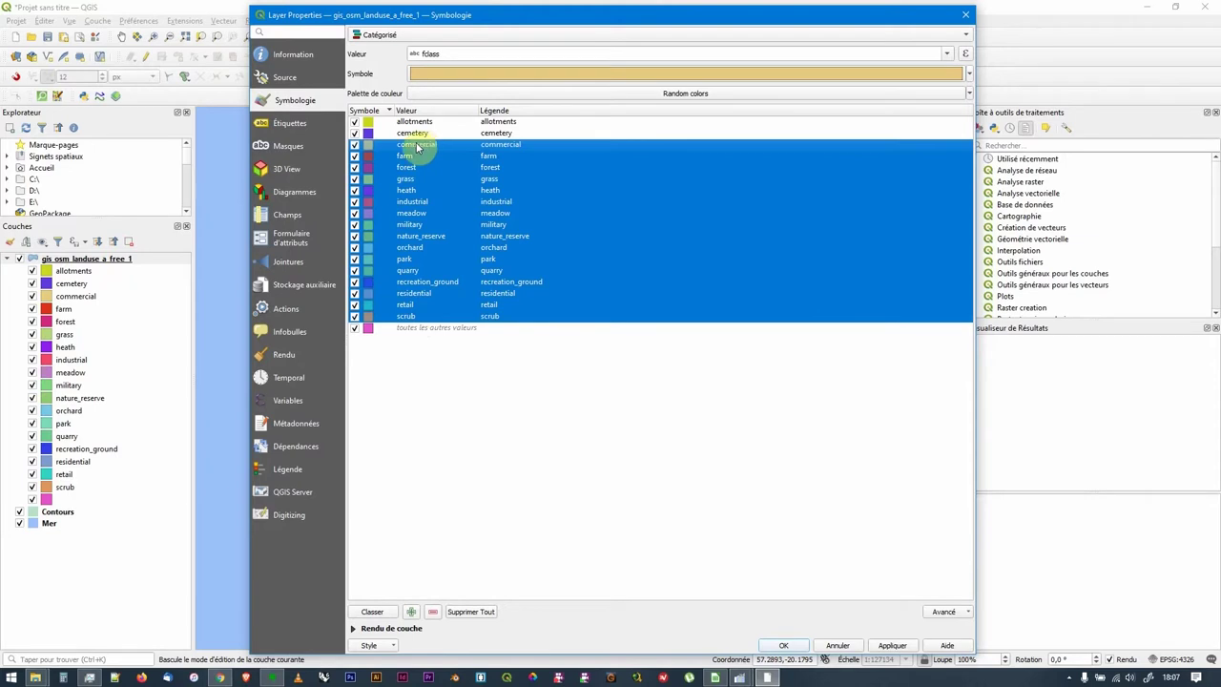
pyautogui.rightClick(416, 142)
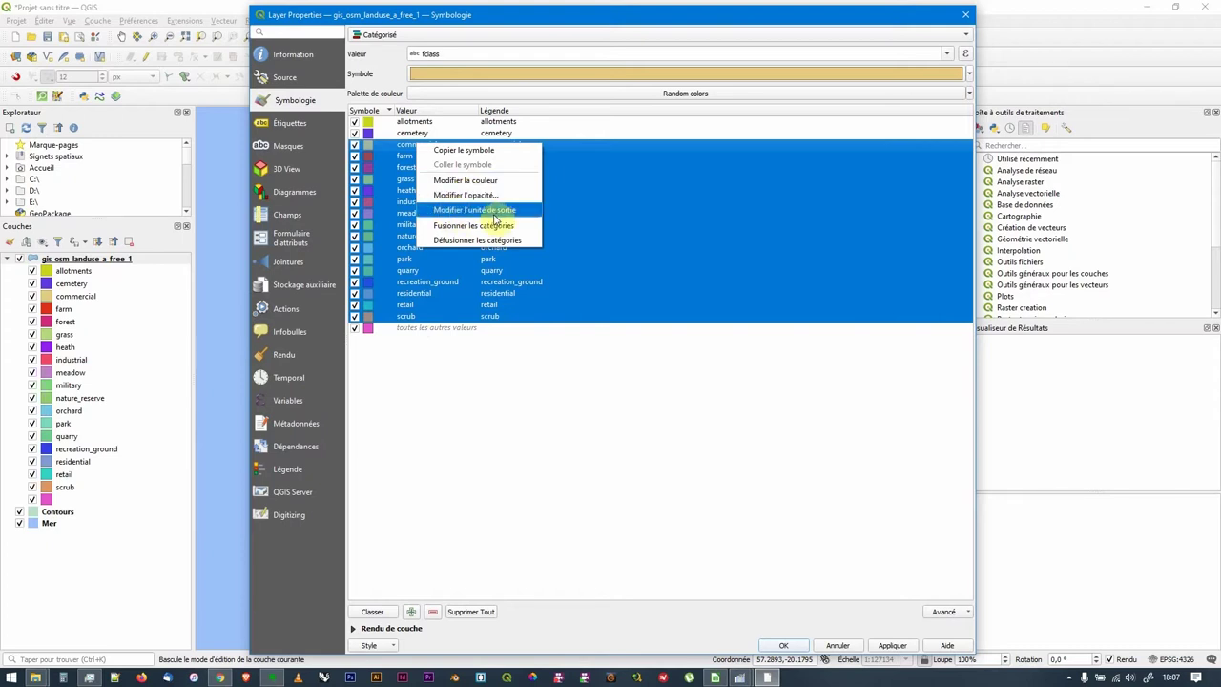
pyautogui.click(405, 150)
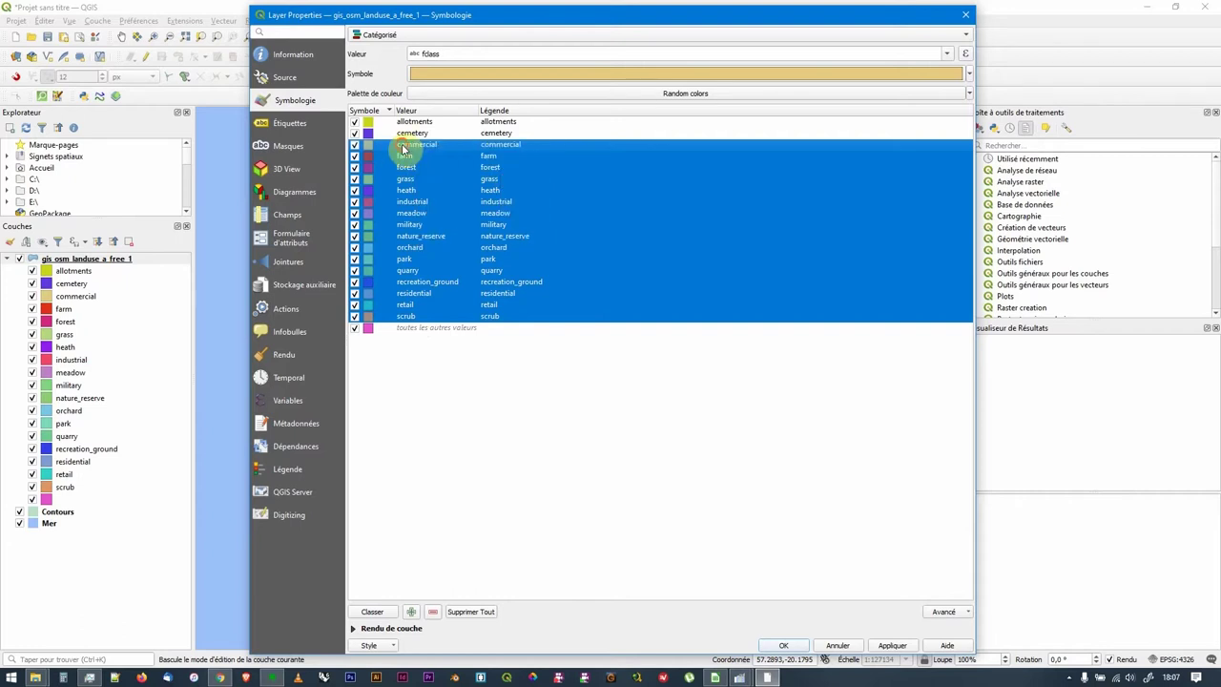
pyautogui.click(401, 144)
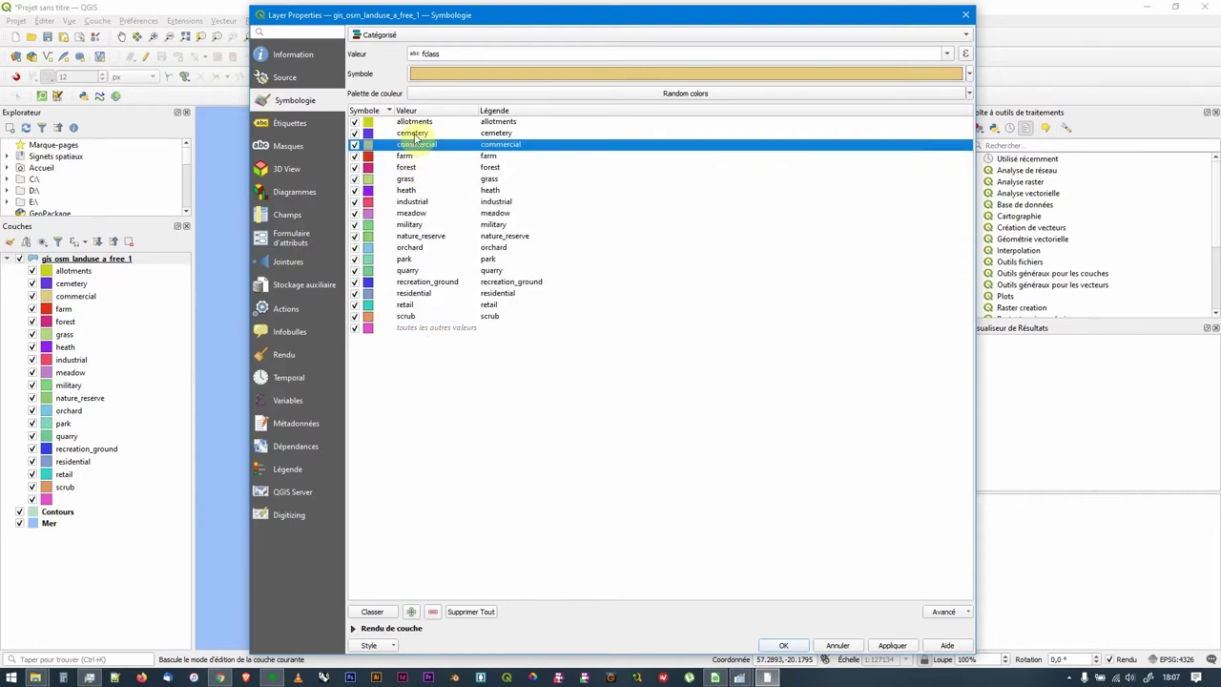
# Delete all landuse categories and set the base symbol's simple fill stroke style to Pas de ligne.
pyautogui.click(468, 612)
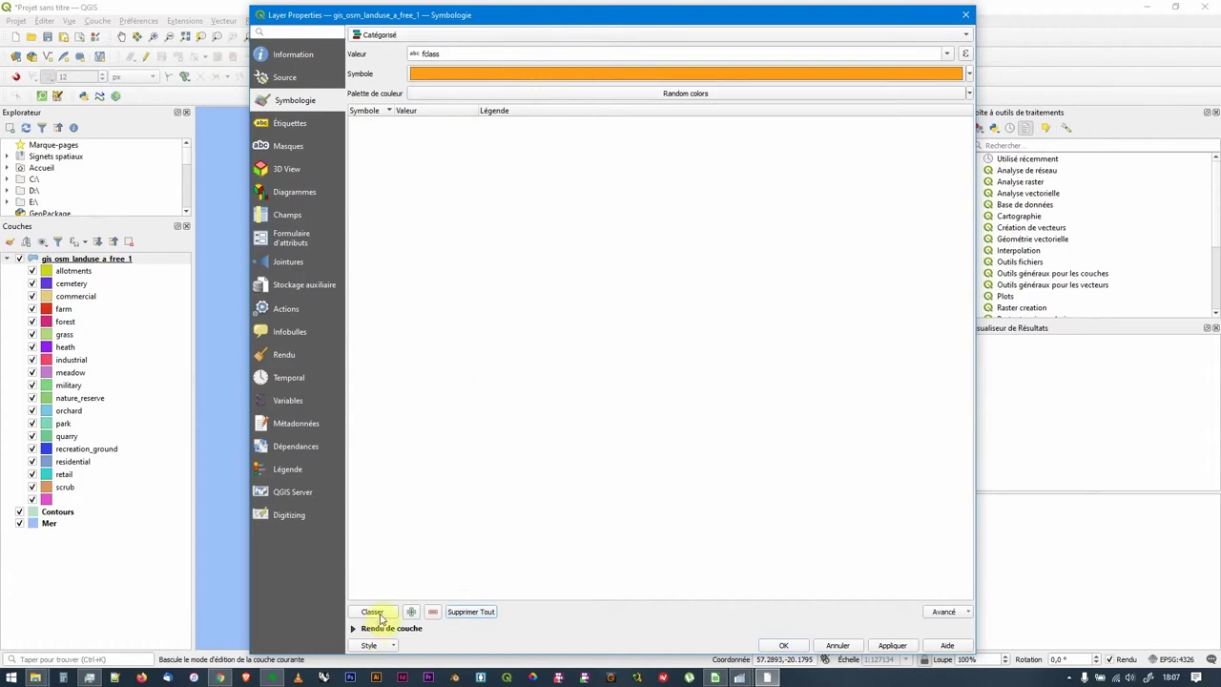
pyautogui.click(591, 76)
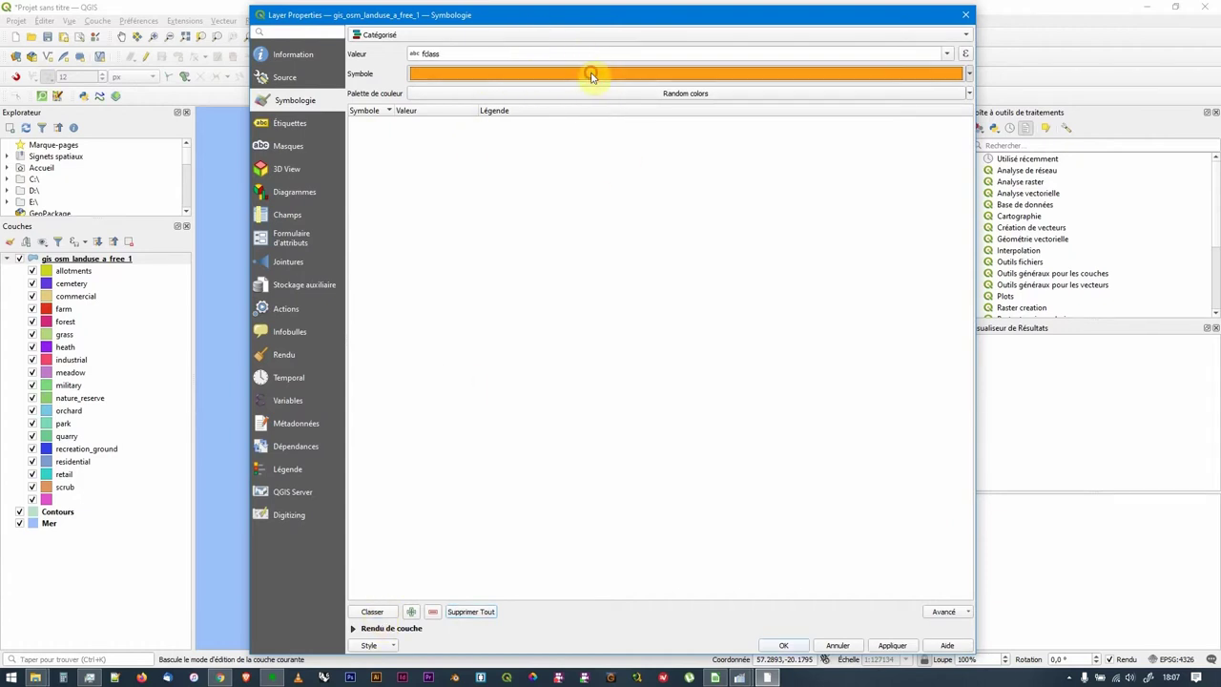
pyautogui.click(739, 85)
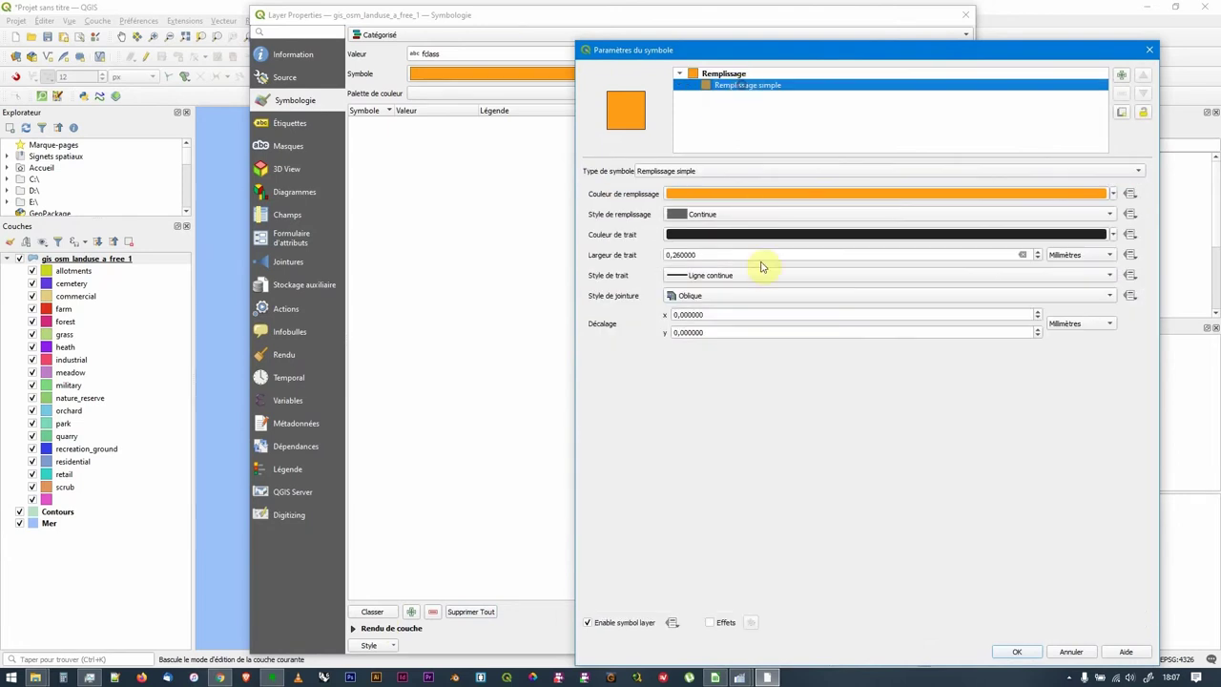
pyautogui.click(722, 274)
pyautogui.click(722, 280)
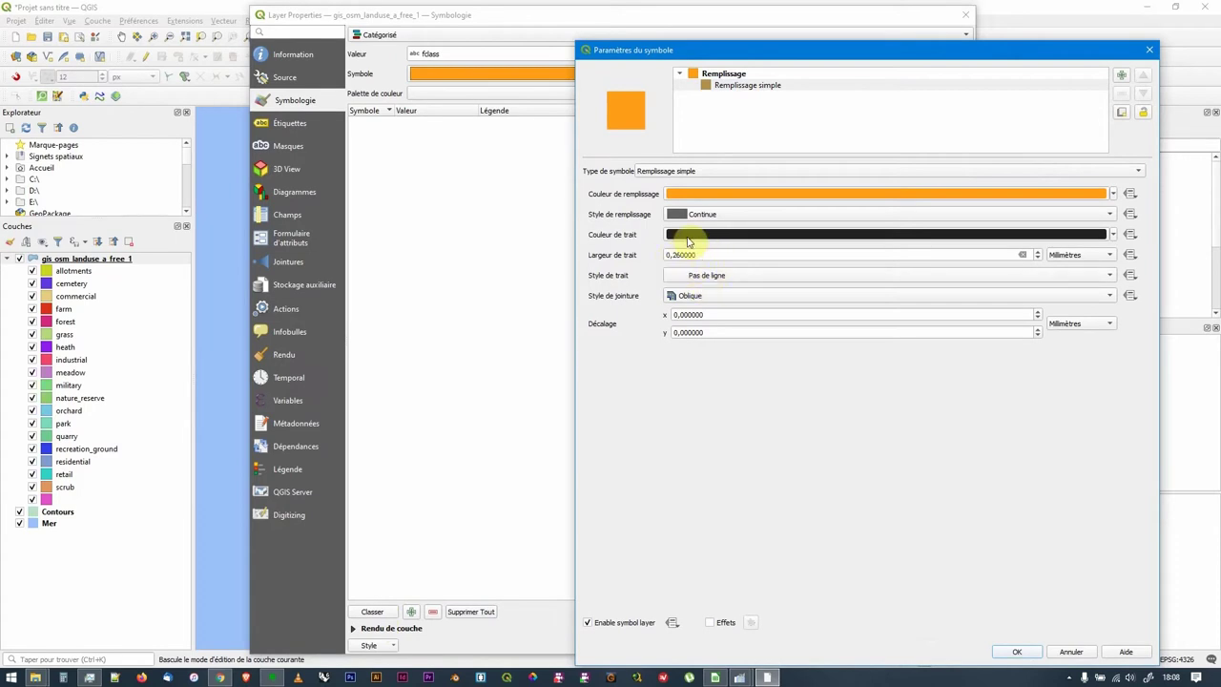
pyautogui.click(1019, 652)
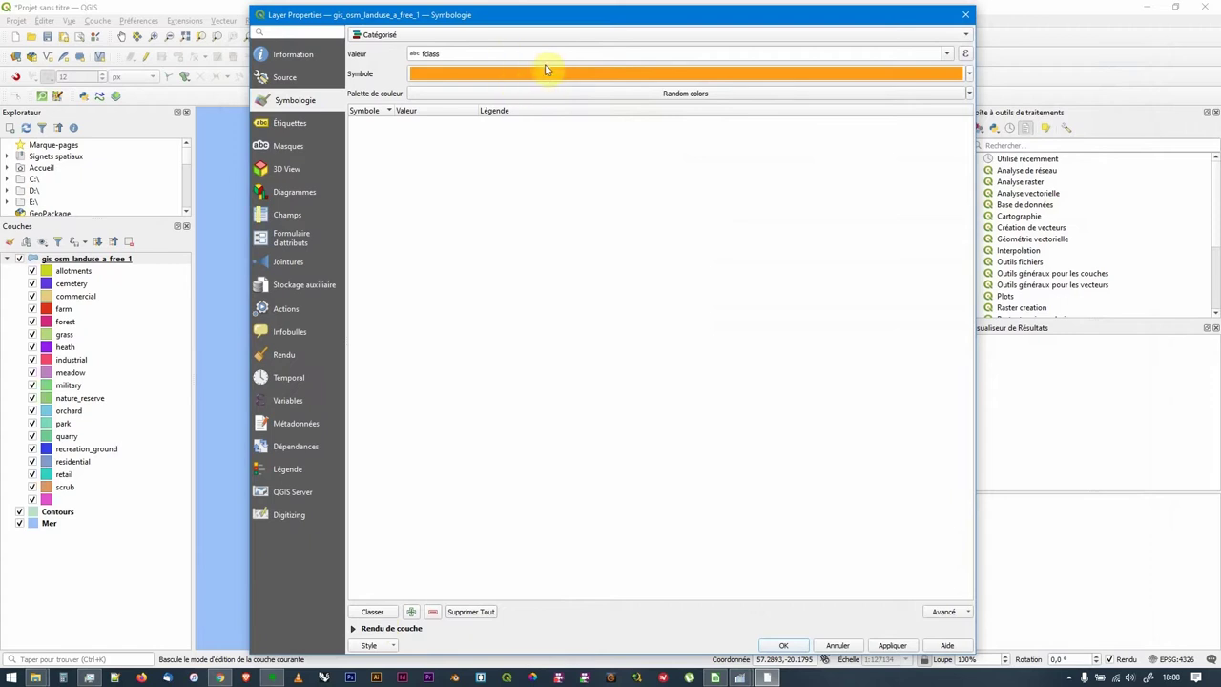
# Classify the landuse layer by fclass again and apply the outline-free category style.
pyautogui.click(372, 611)
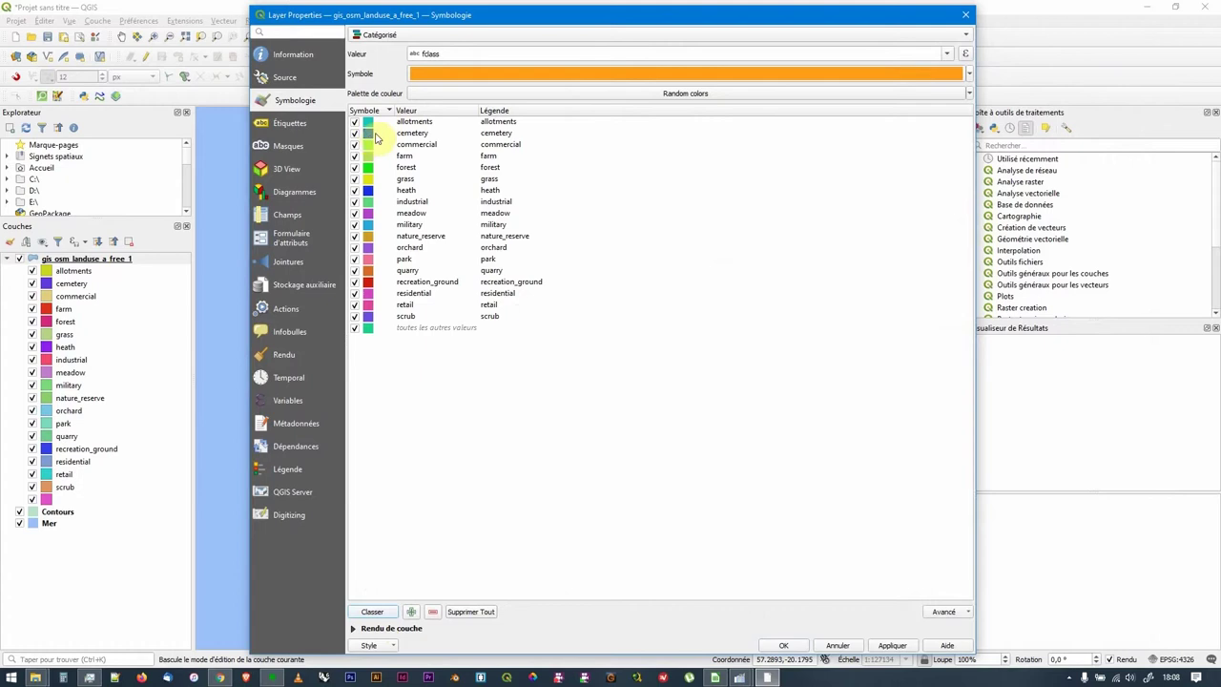
pyautogui.click(886, 645)
pyautogui.click(783, 645)
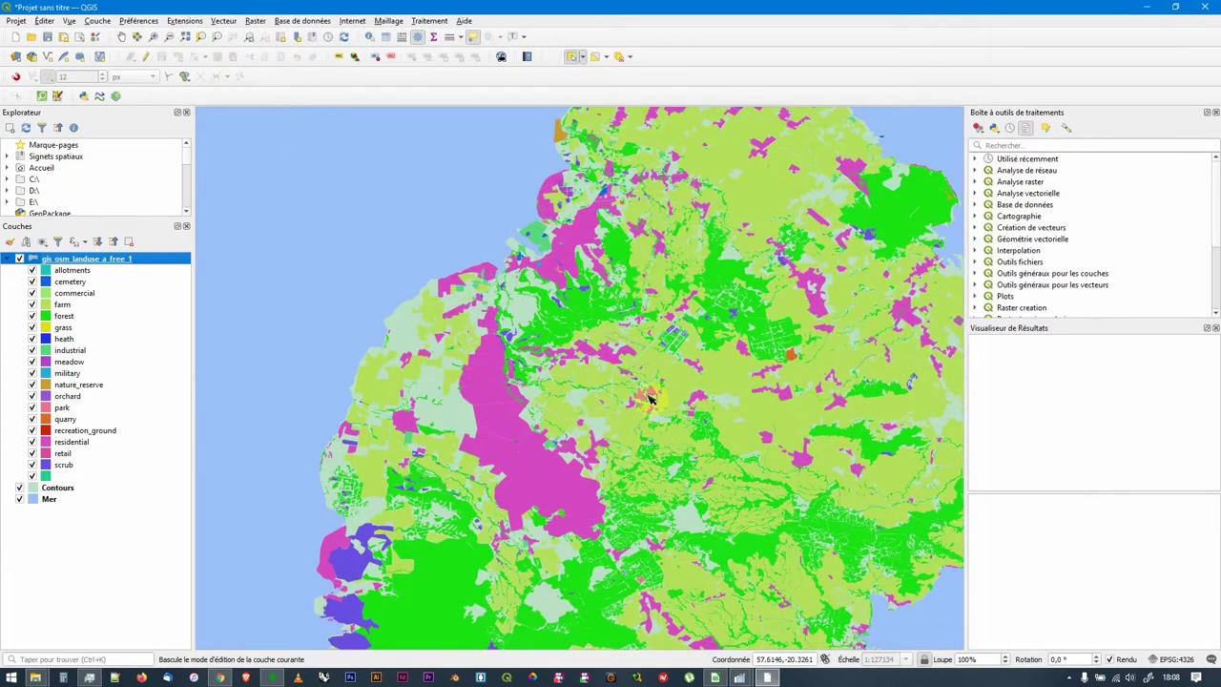
# Hide the allotments, cemetery, commercial, heath and industrial classes of the landuse layer.
pyautogui.scroll(-2, 630, 368)
pyautogui.moveTo(629, 369); pyautogui.dragTo(550, 377)
pyautogui.click(76, 270)
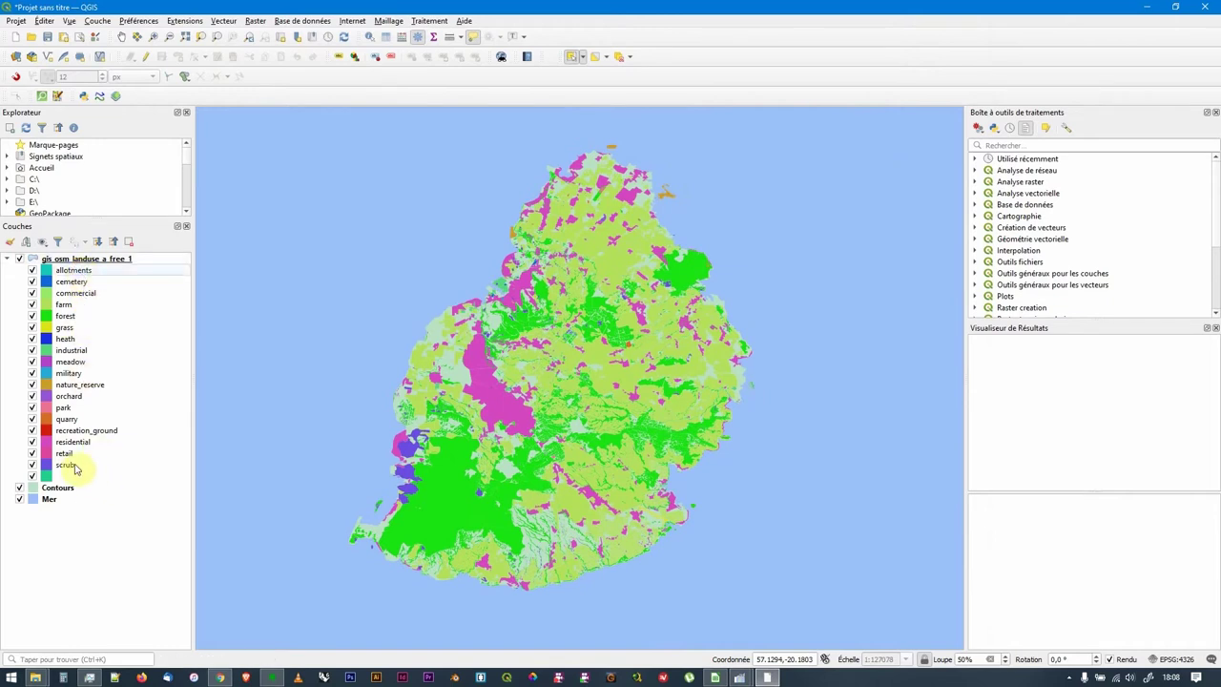
pyautogui.click(32, 271)
pyautogui.click(32, 284)
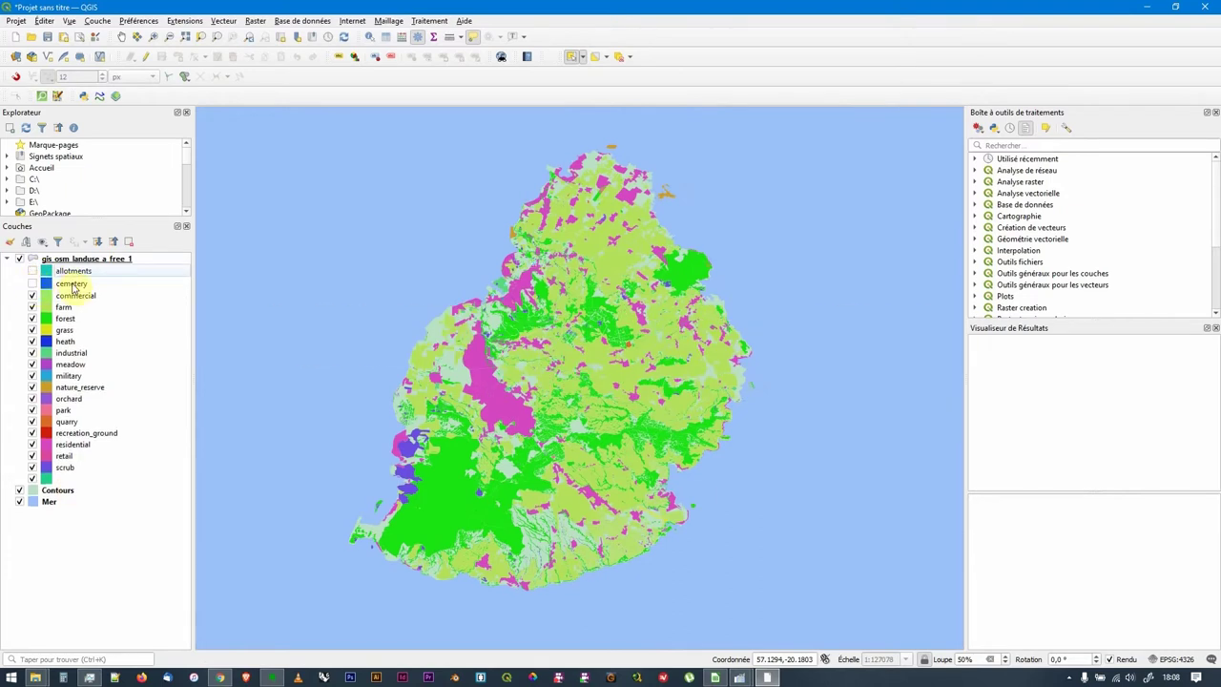
pyautogui.click(33, 296)
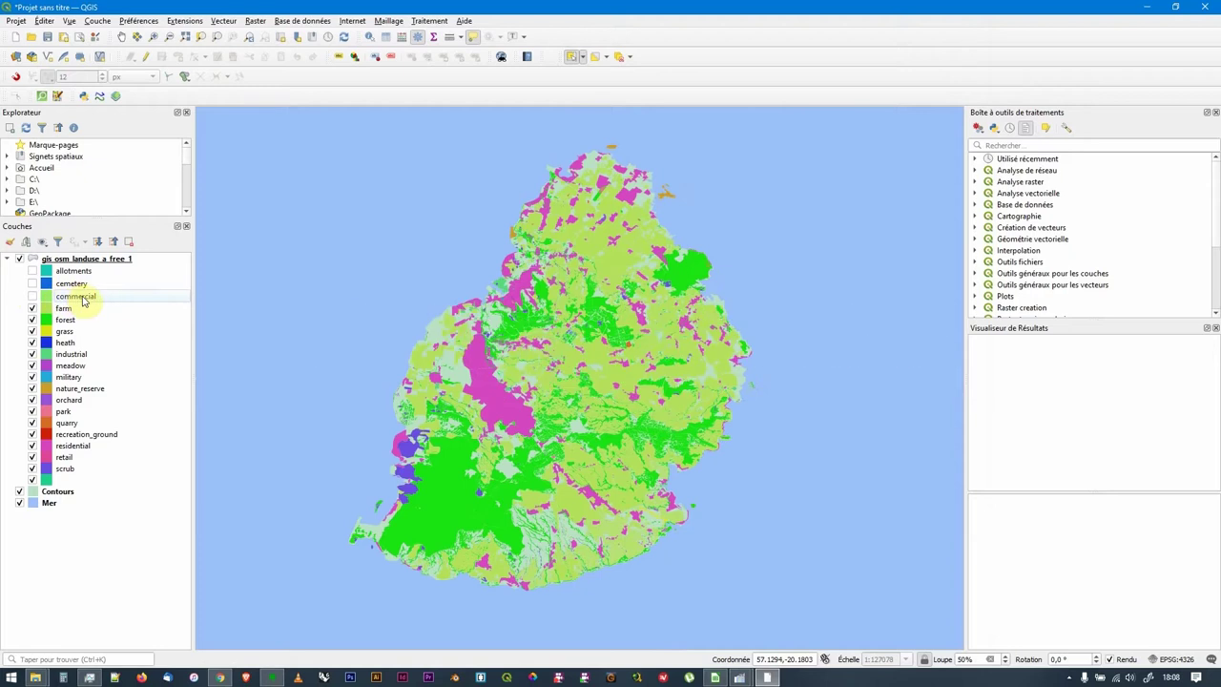
pyautogui.click(58, 342)
pyautogui.click(33, 343)
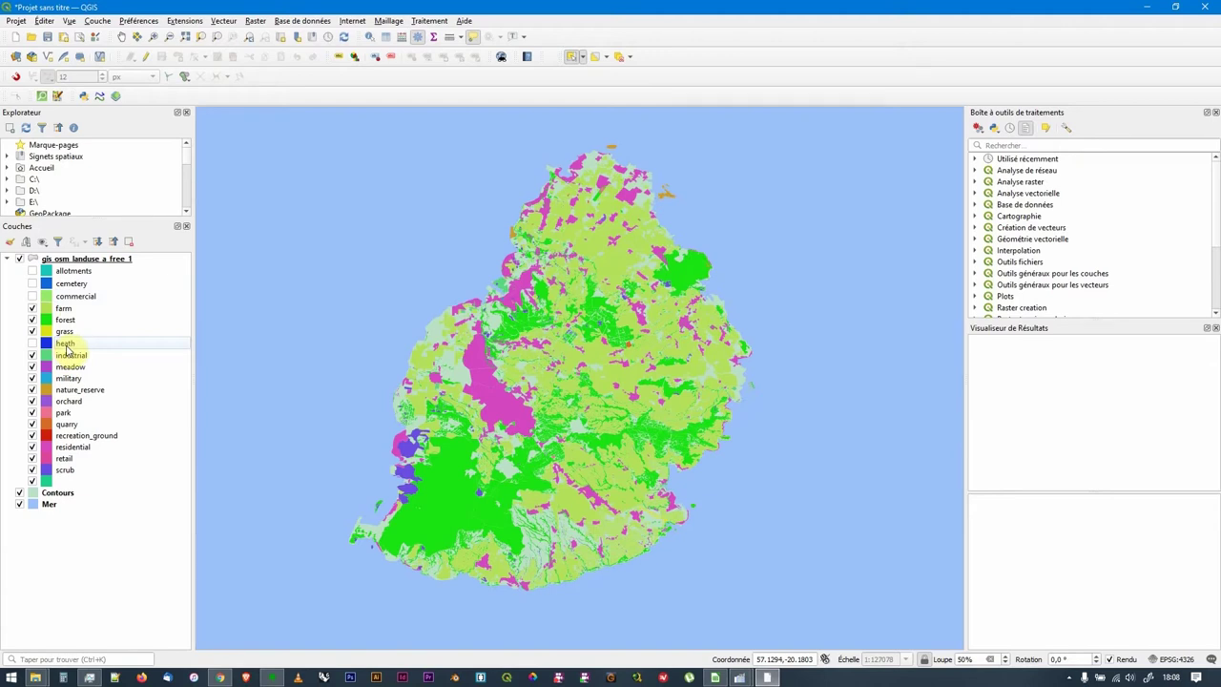
pyautogui.click(71, 354)
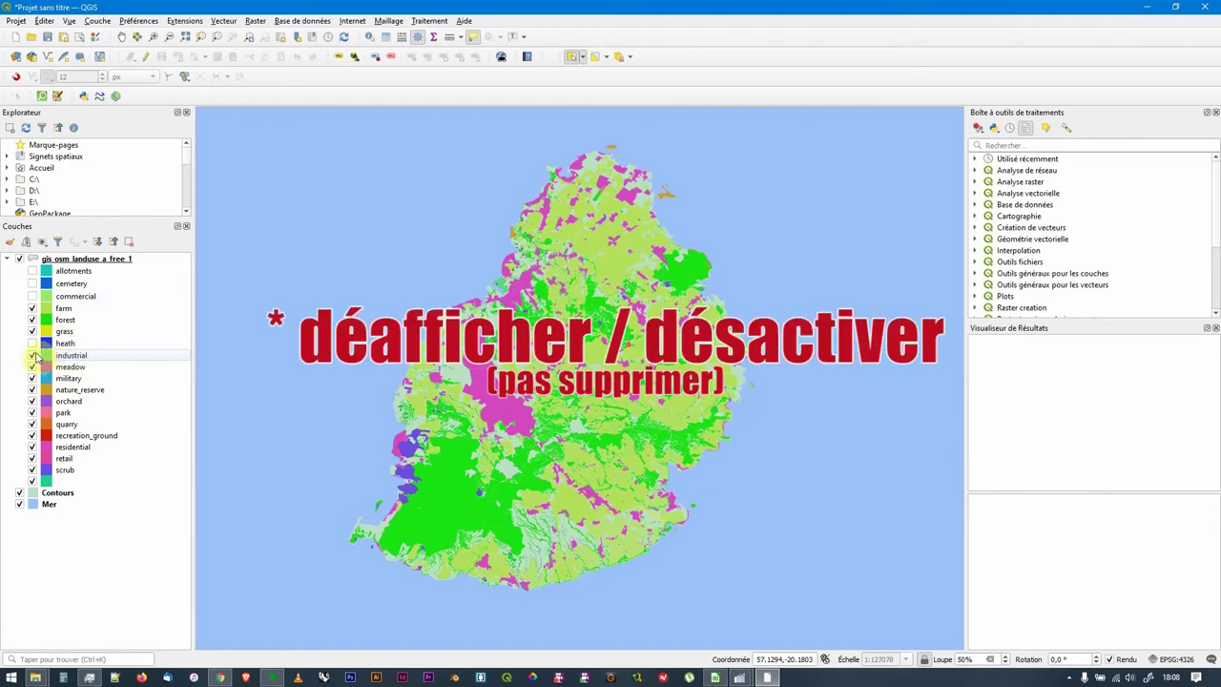
pyautogui.click(33, 356)
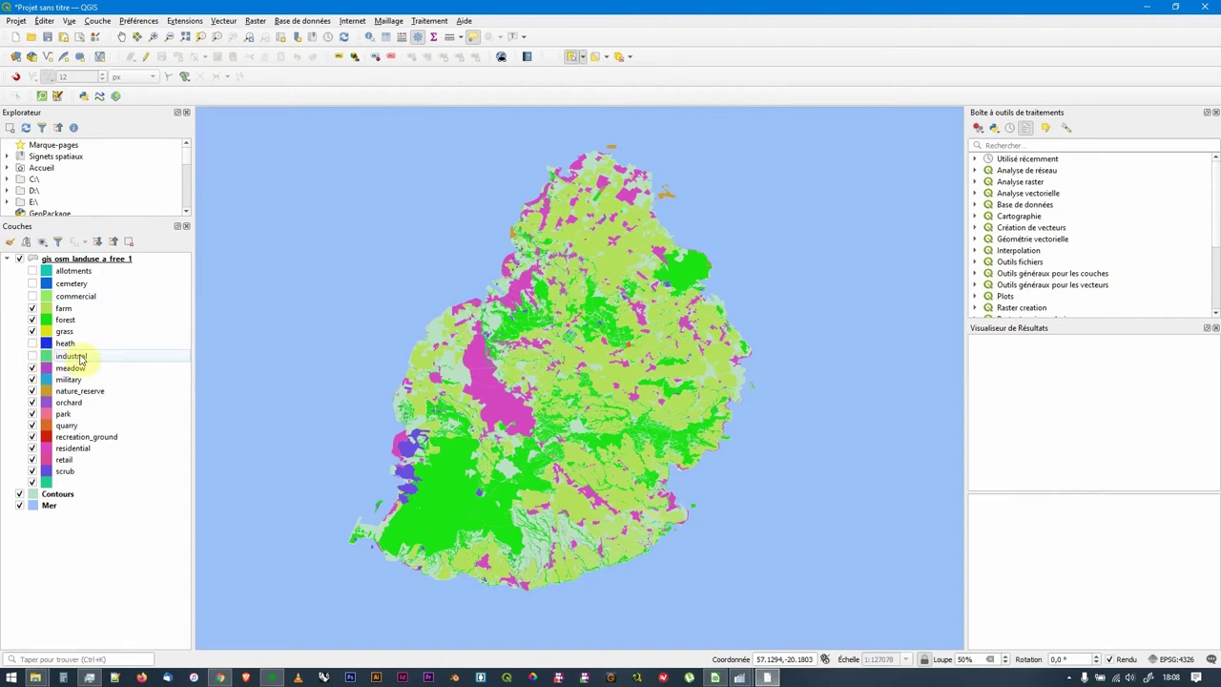
# Hide the military, orchard, quarry, recreation_ground, residential, retail, scrub and unnamed classes of the landuse layer.
pyautogui.click(32, 379)
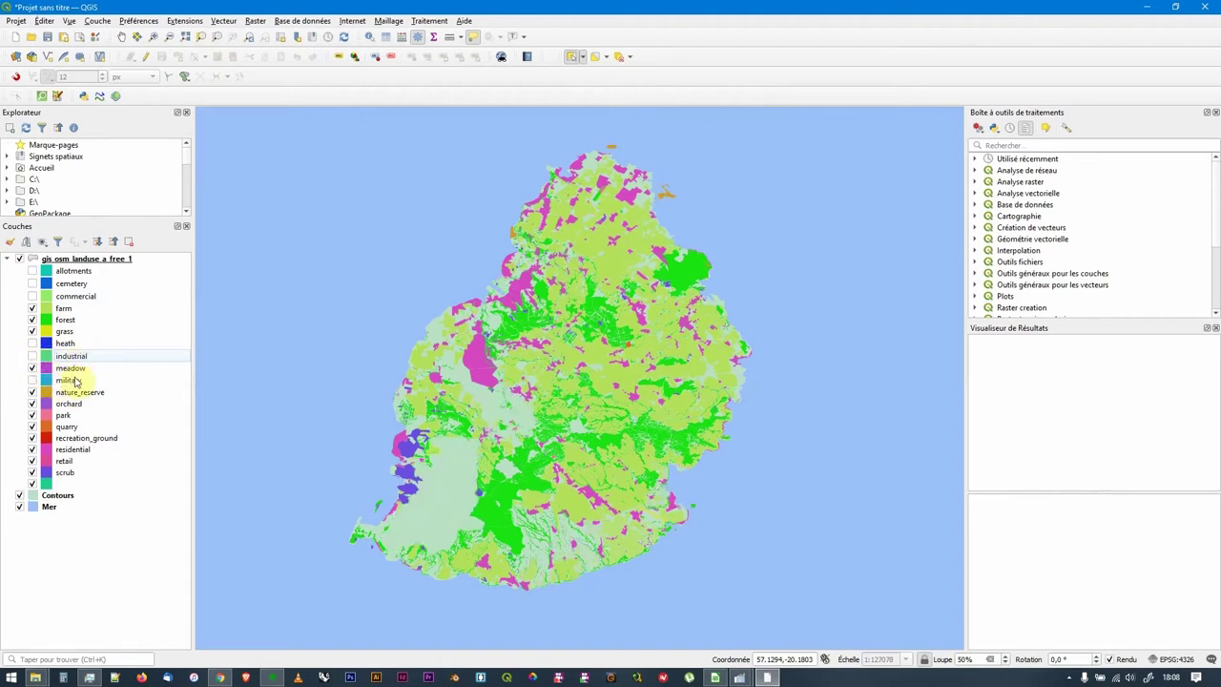
pyautogui.click(32, 404)
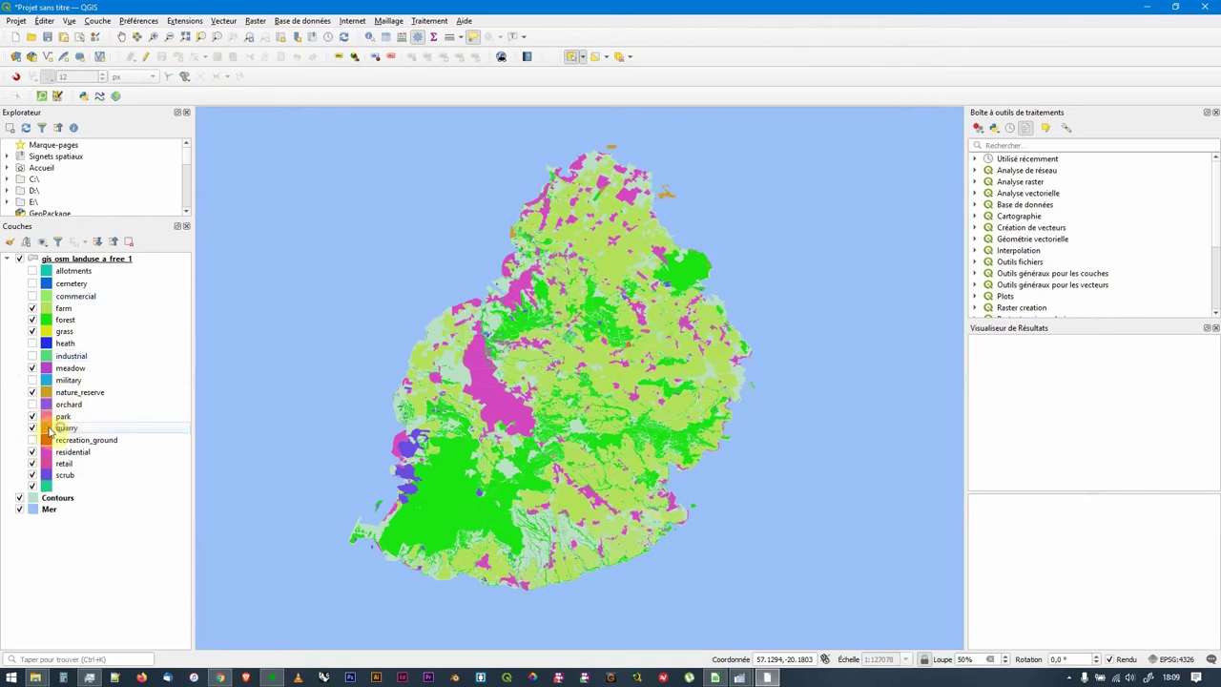
pyautogui.click(34, 429)
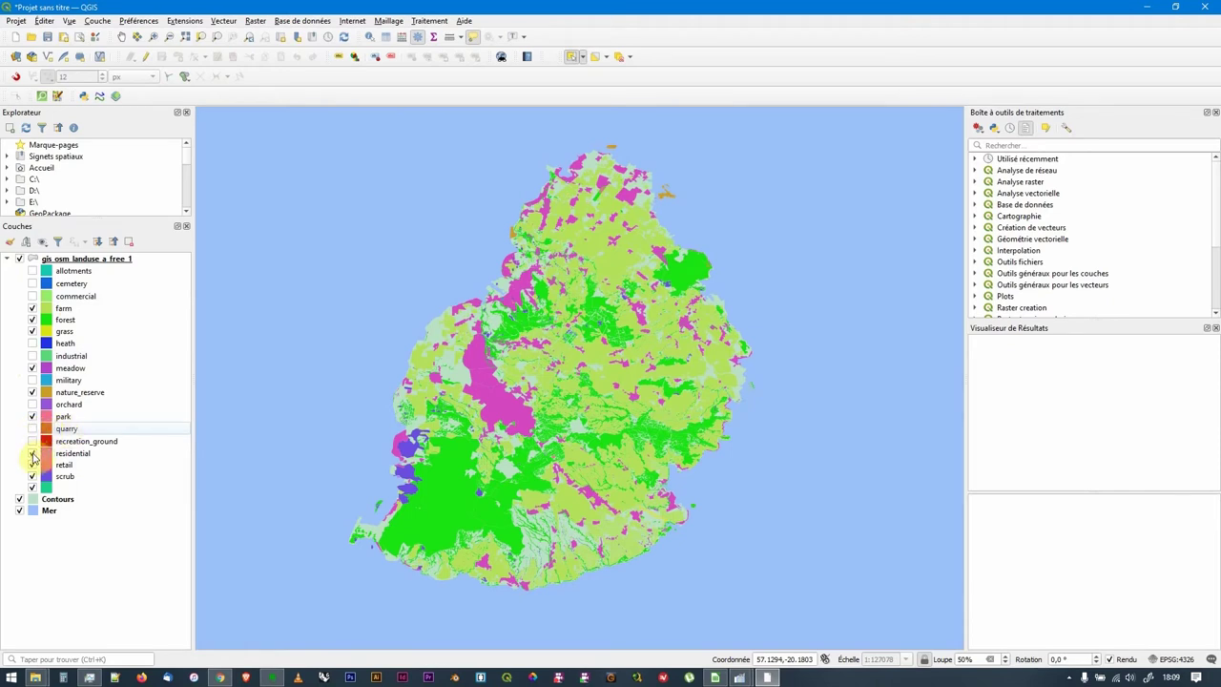
pyautogui.click(32, 453)
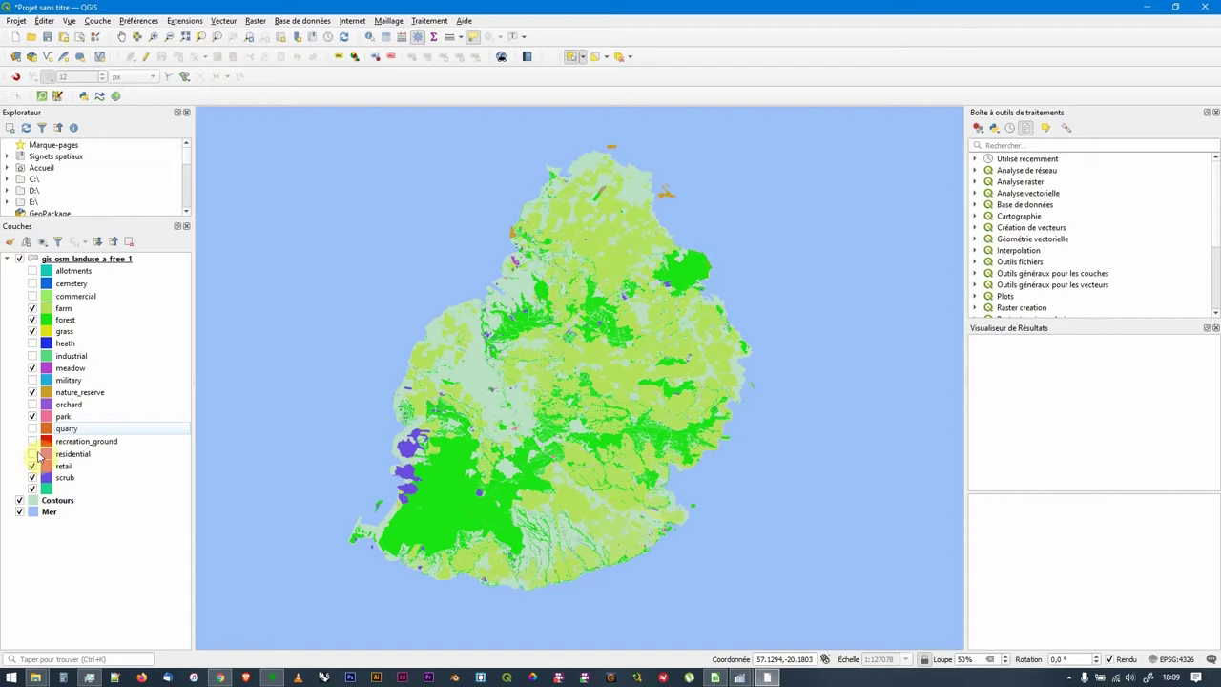
pyautogui.click(32, 480)
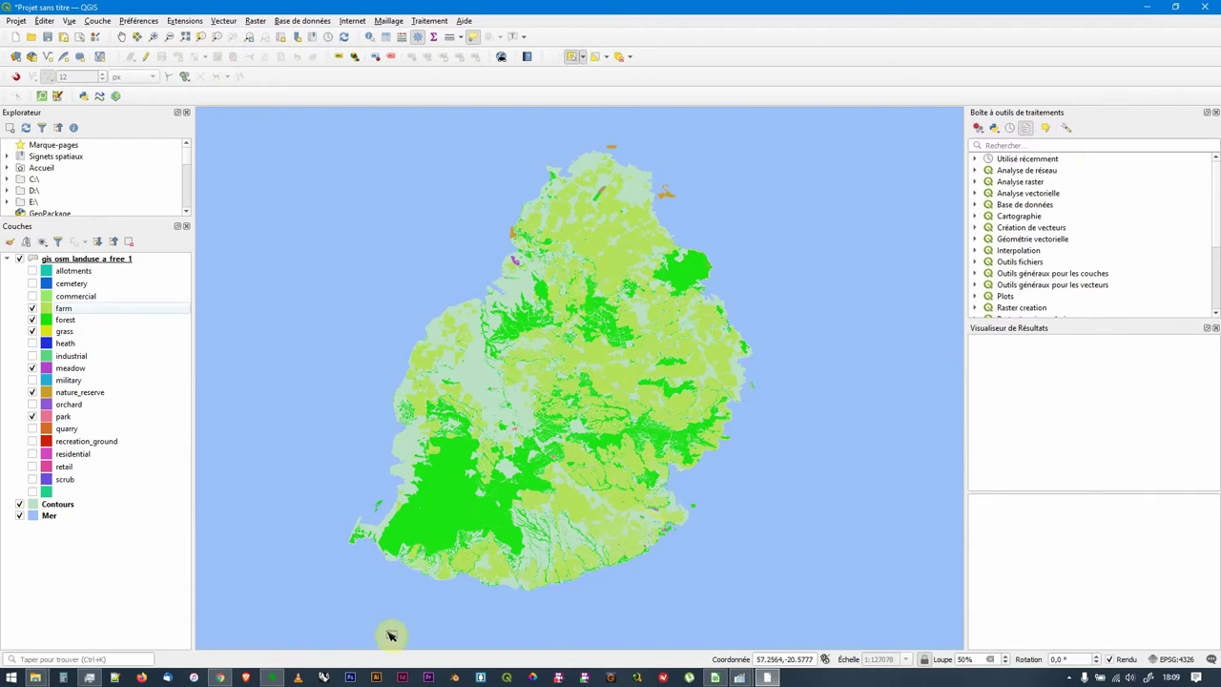
# Switch to GIMP, sample the darker vegetation green near Poste Lafayette on the Google Maps capture, and copy its HTML code a8dab5.
pyautogui.click(739, 677)
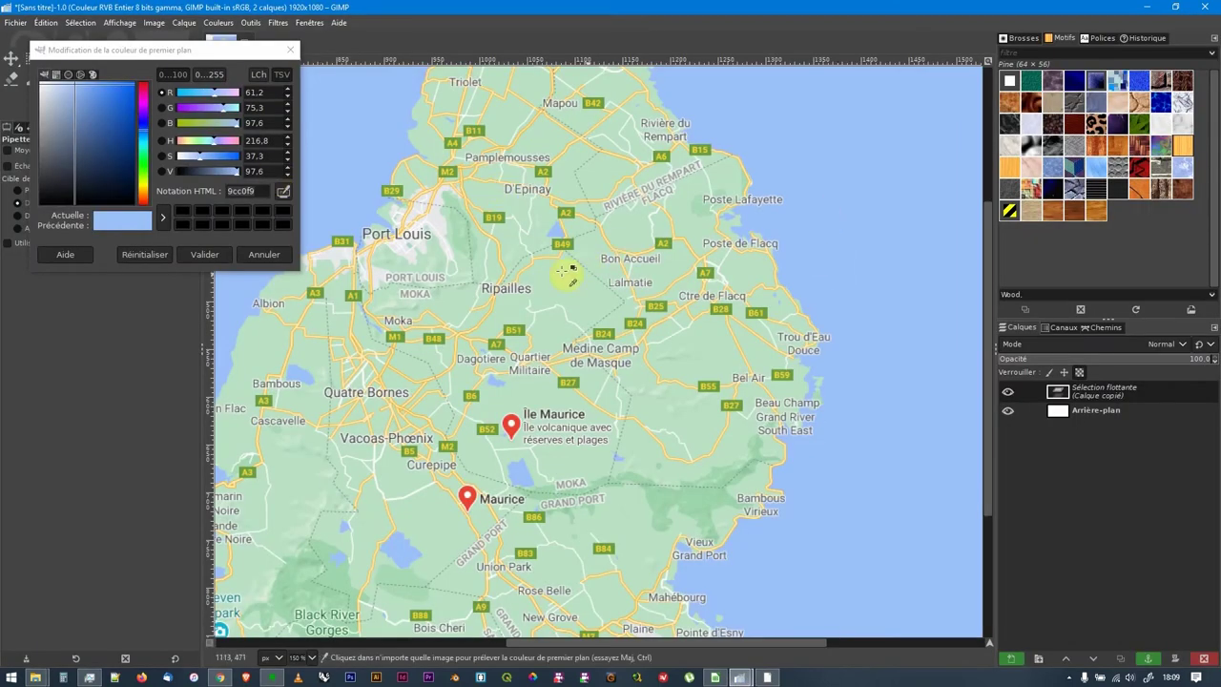
pyautogui.click(705, 206)
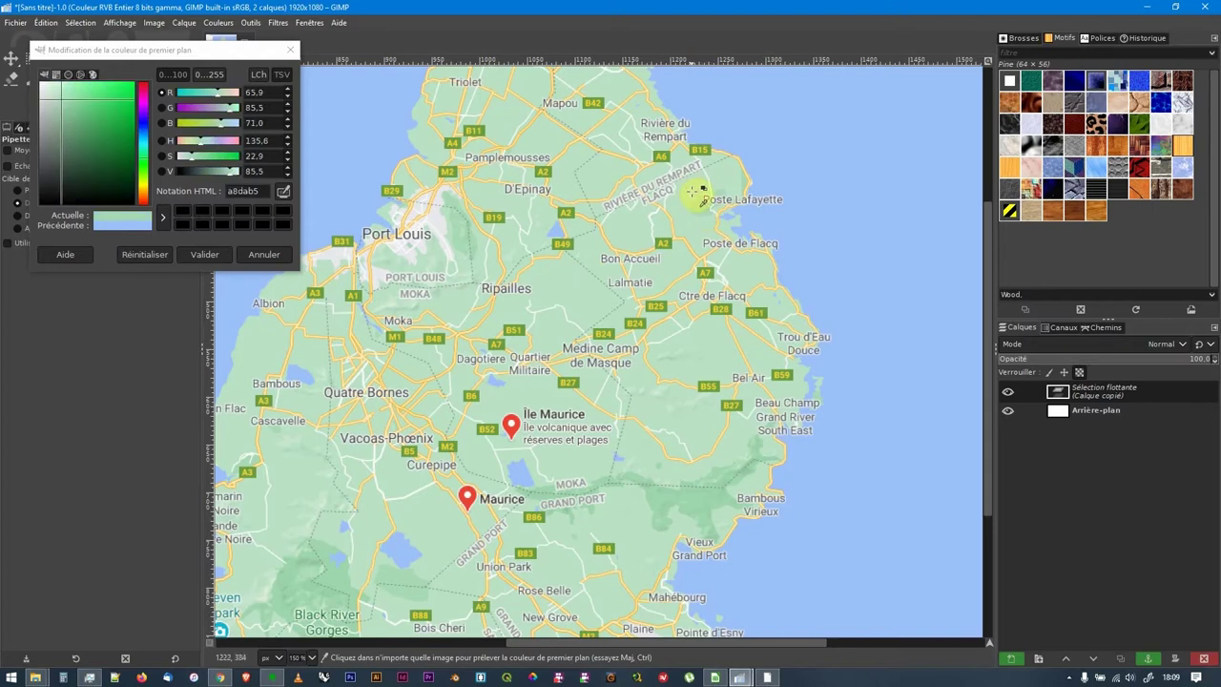
pyautogui.click(250, 188)
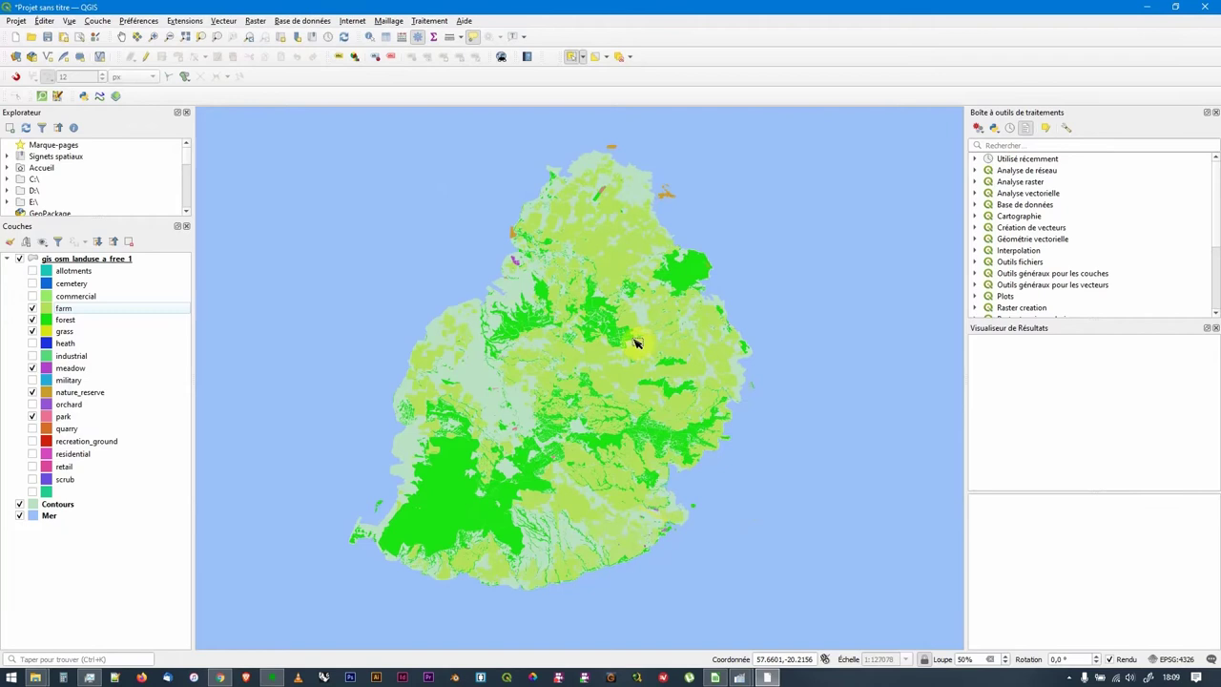
# Switch back to QGIS and set the farm class's simple fill colour to #a8dab5.
pyautogui.doubleClick(47, 309)
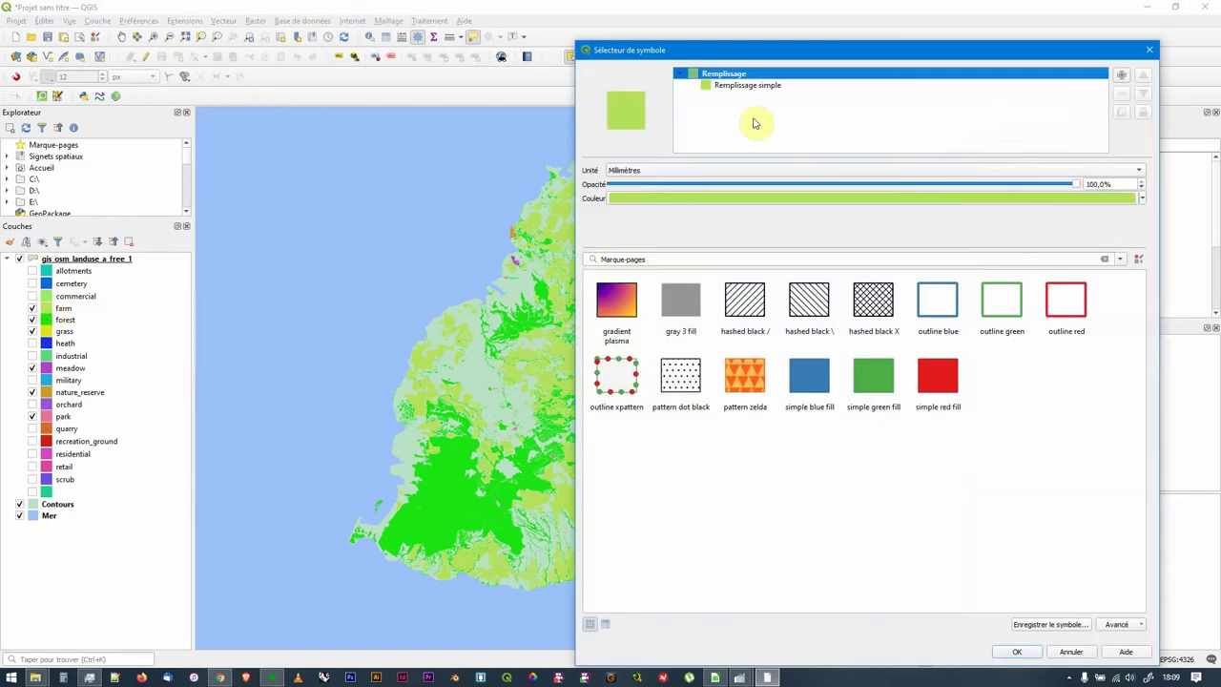
pyautogui.click(745, 86)
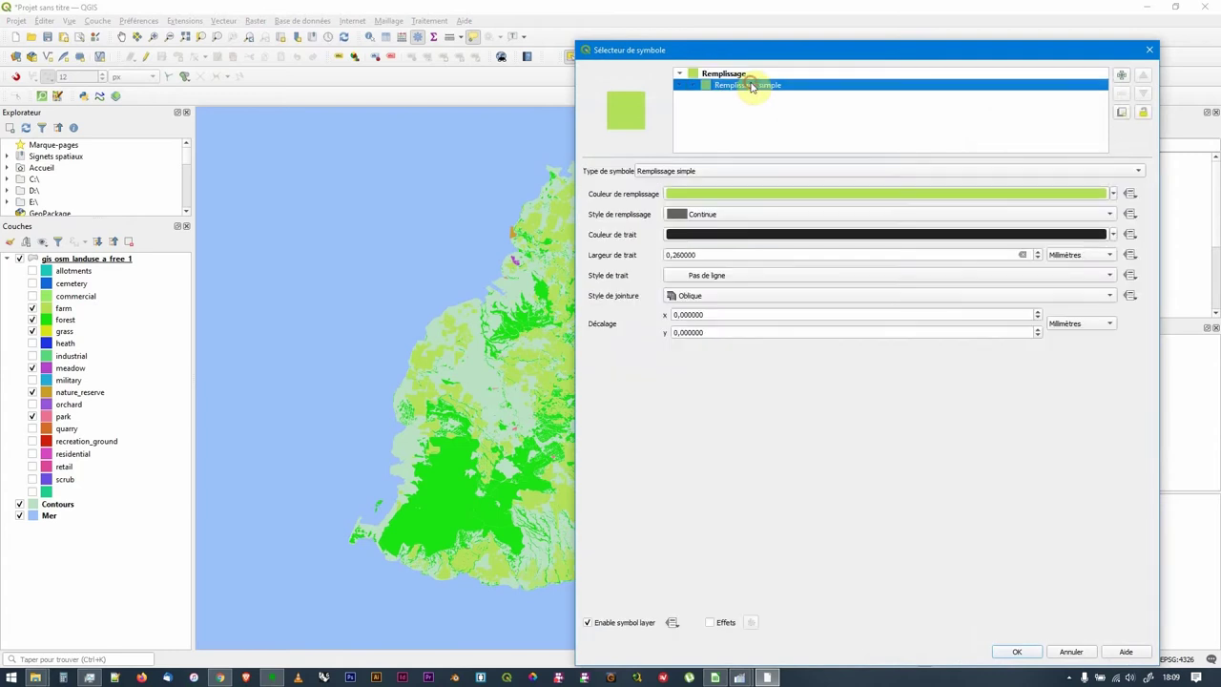
pyautogui.click(763, 193)
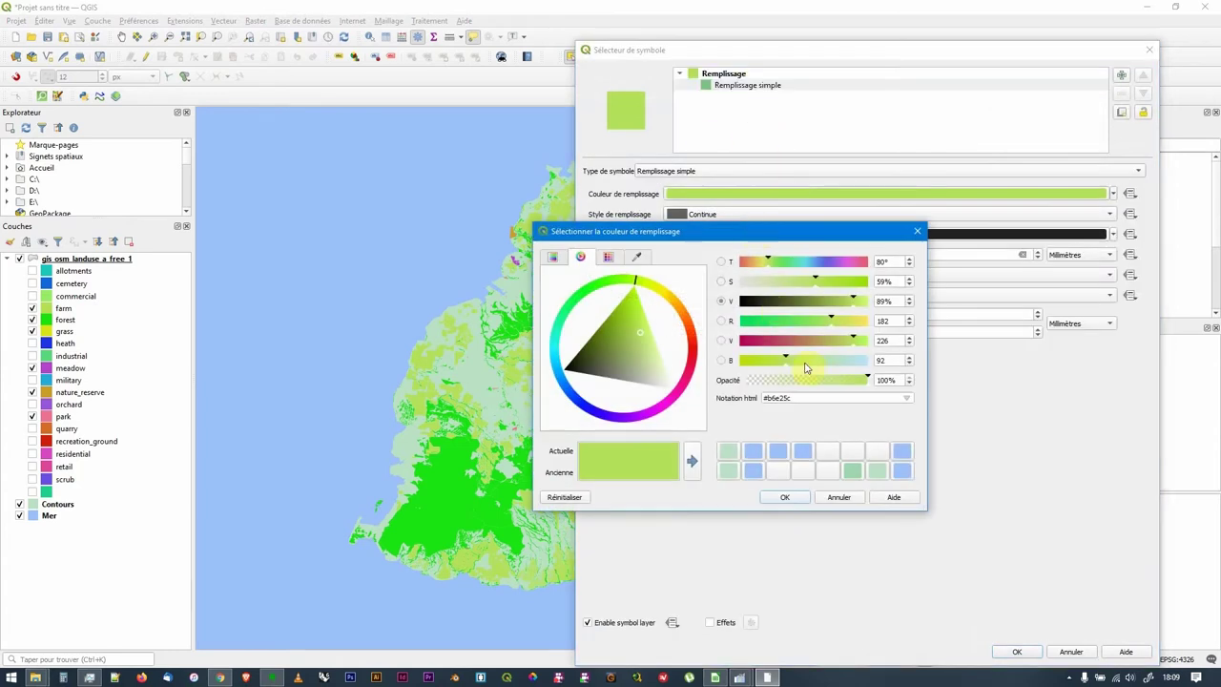
pyautogui.click(817, 398)
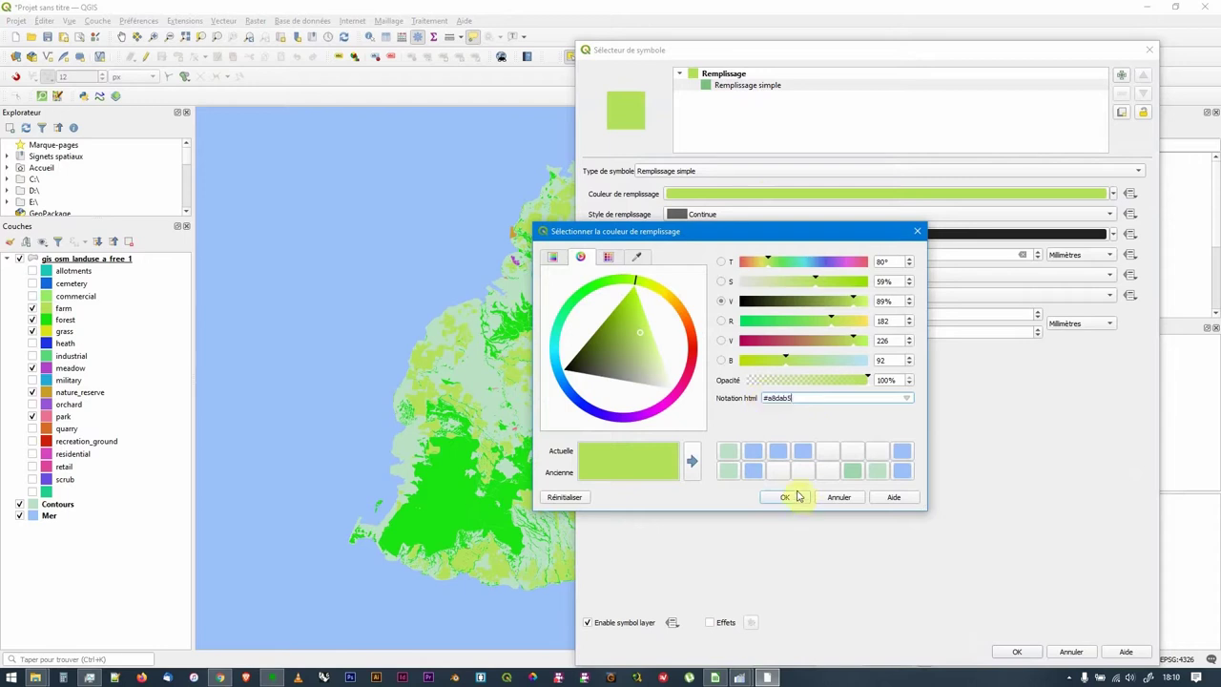
pyautogui.click(784, 497)
pyautogui.click(1017, 651)
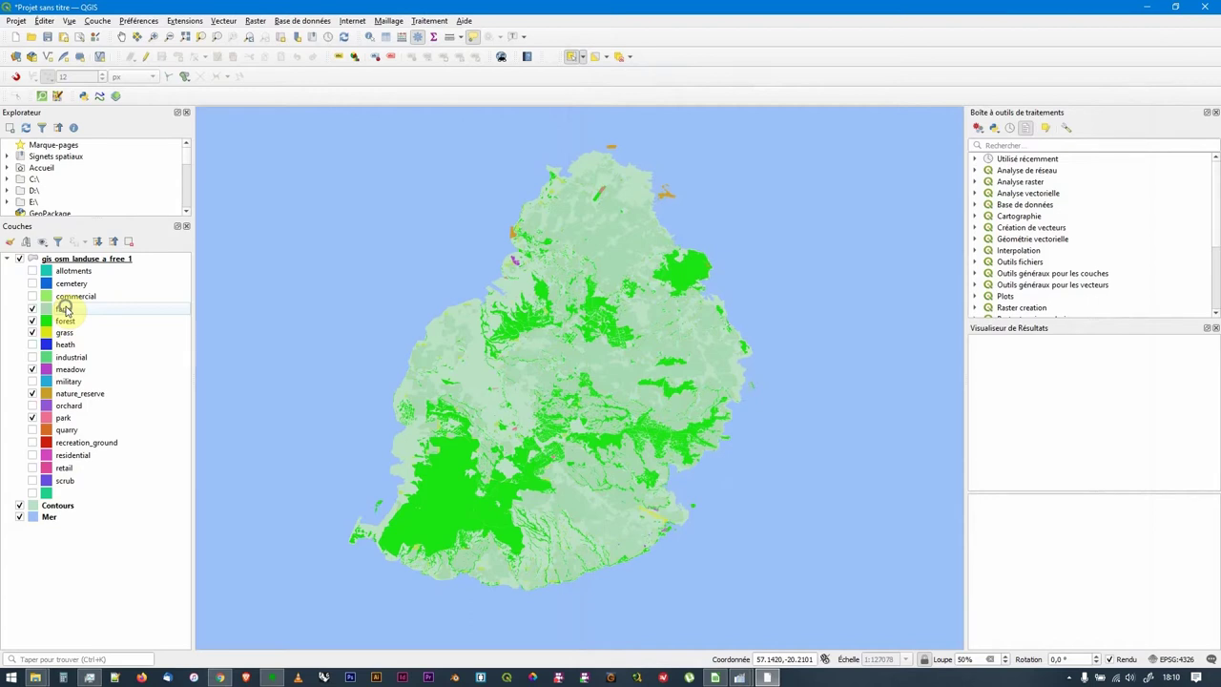
# Copy the farm class symbol and paste it onto the forest, grass, meadow, nature_reserve and park classes.
pyautogui.rightClick(65, 308)
pyautogui.click(95, 563)
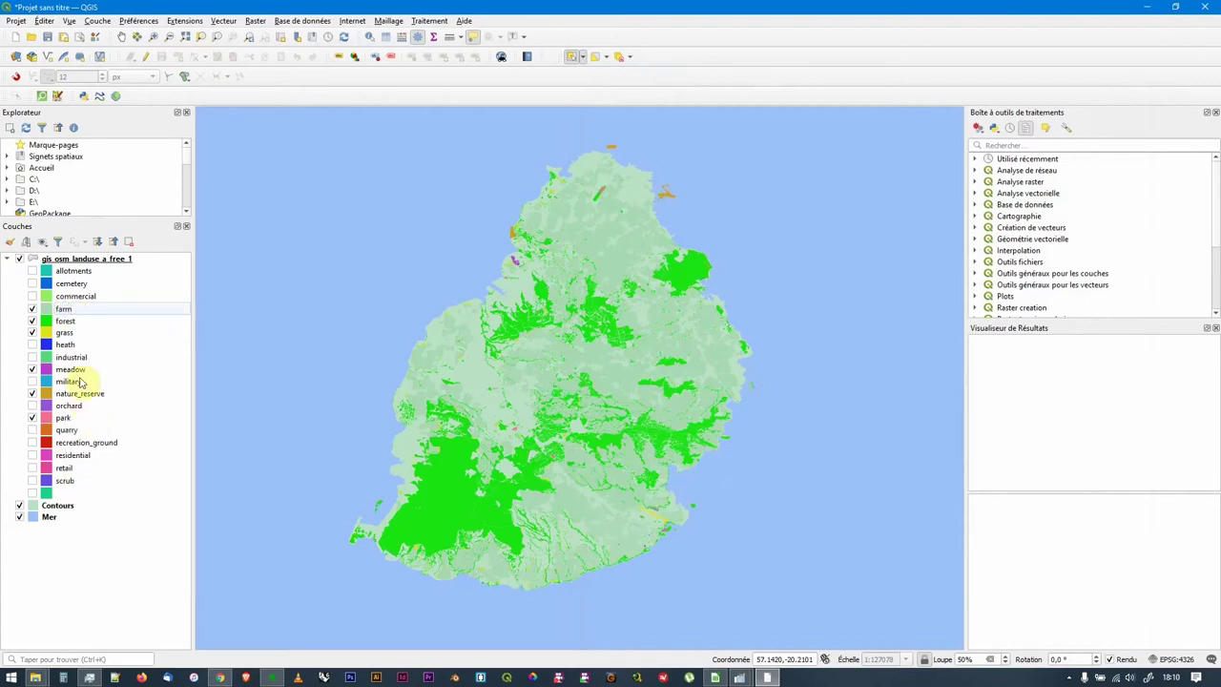
pyautogui.click(64, 323)
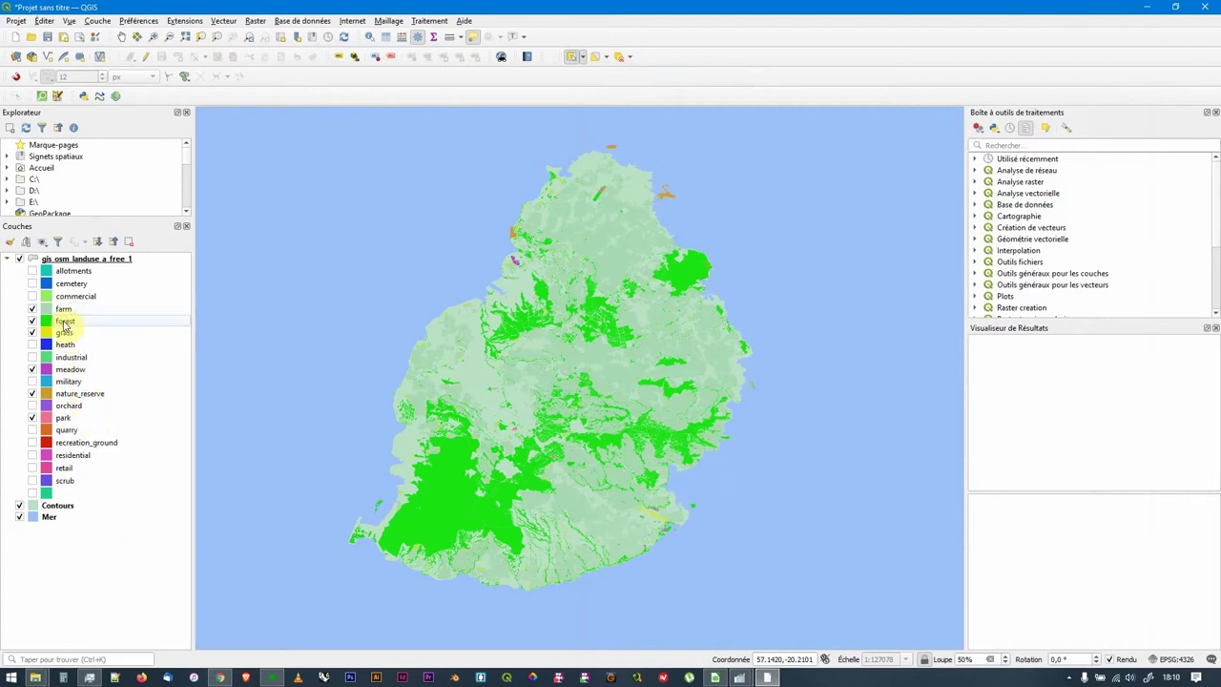
pyautogui.rightClick(64, 322)
pyautogui.click(109, 598)
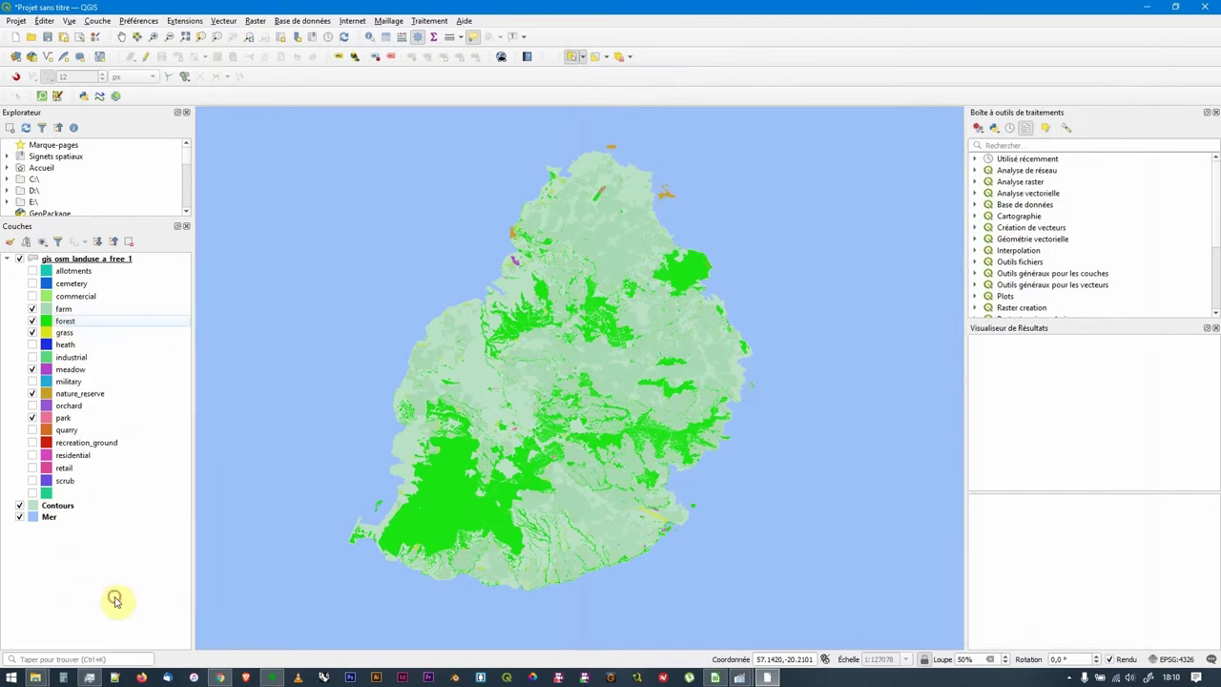
pyautogui.click(64, 334)
pyautogui.rightClick(63, 333)
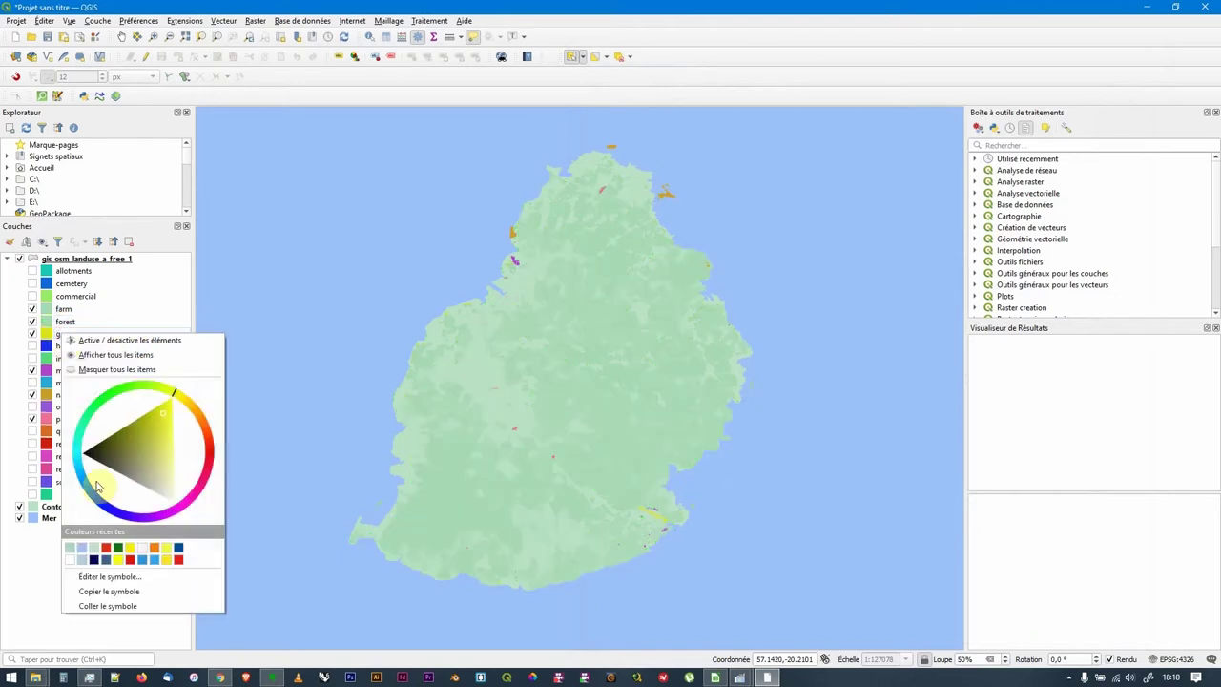
pyautogui.click(107, 607)
pyautogui.rightClick(67, 422)
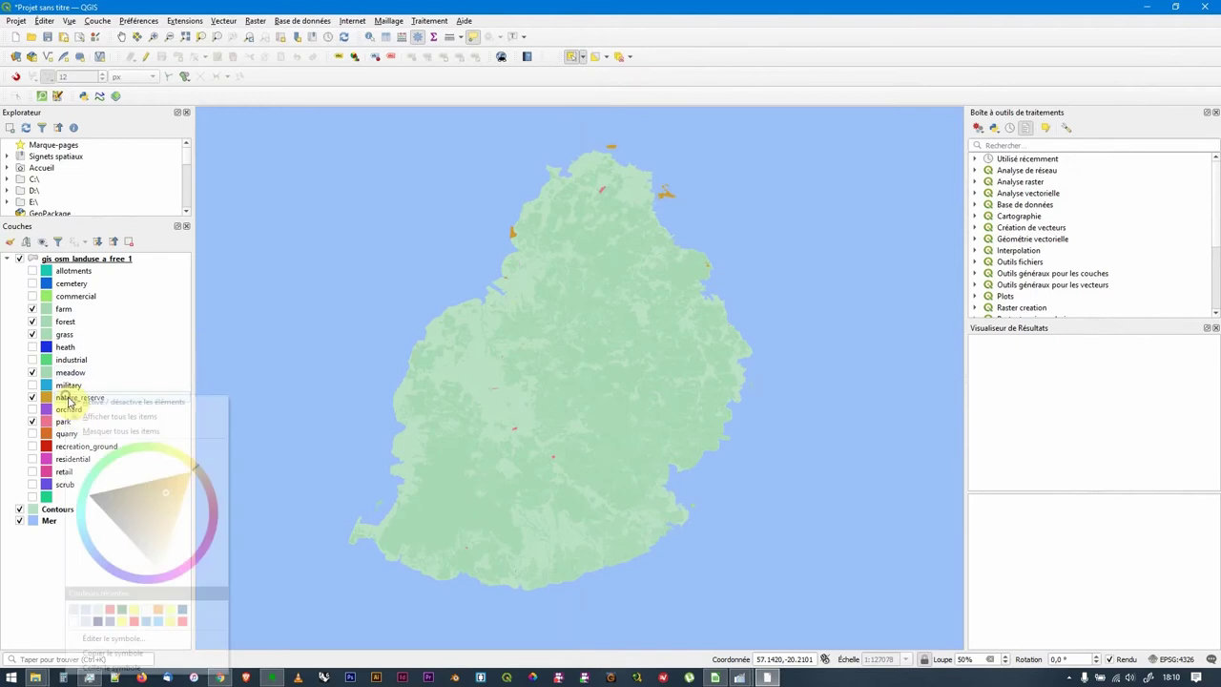
pyautogui.click(109, 416)
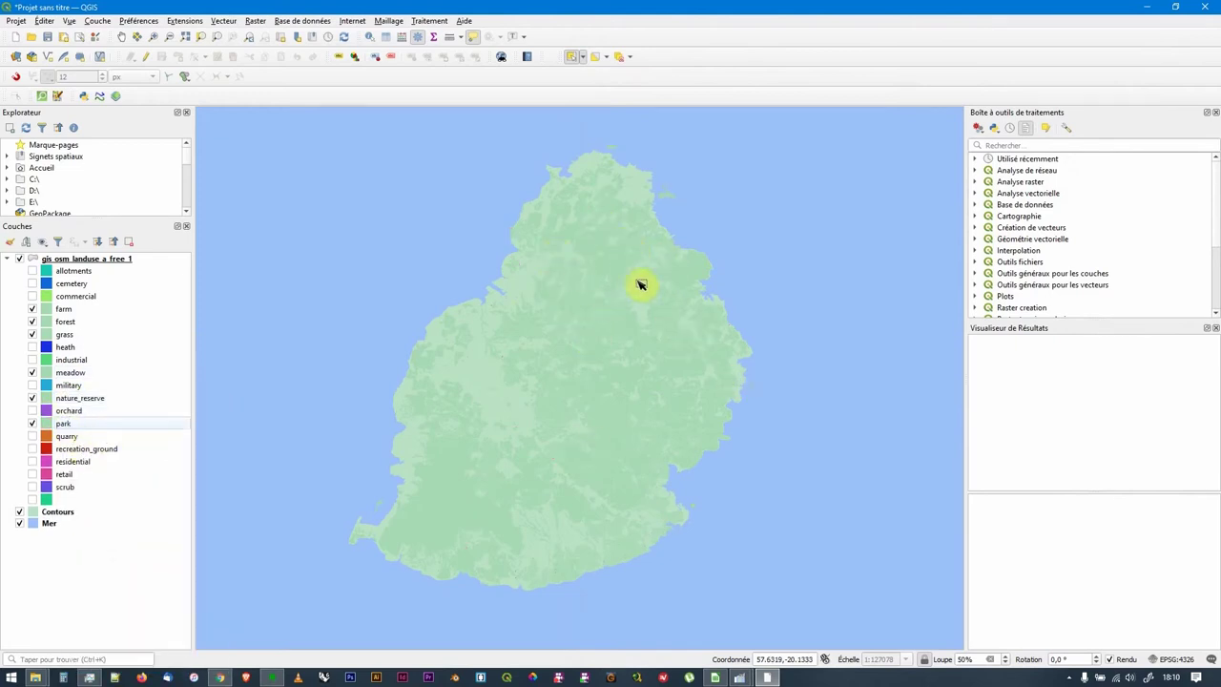
# Compare the map with Google Maps in Chrome, then return to QGIS and hide the farm class.
pyautogui.click(222, 677)
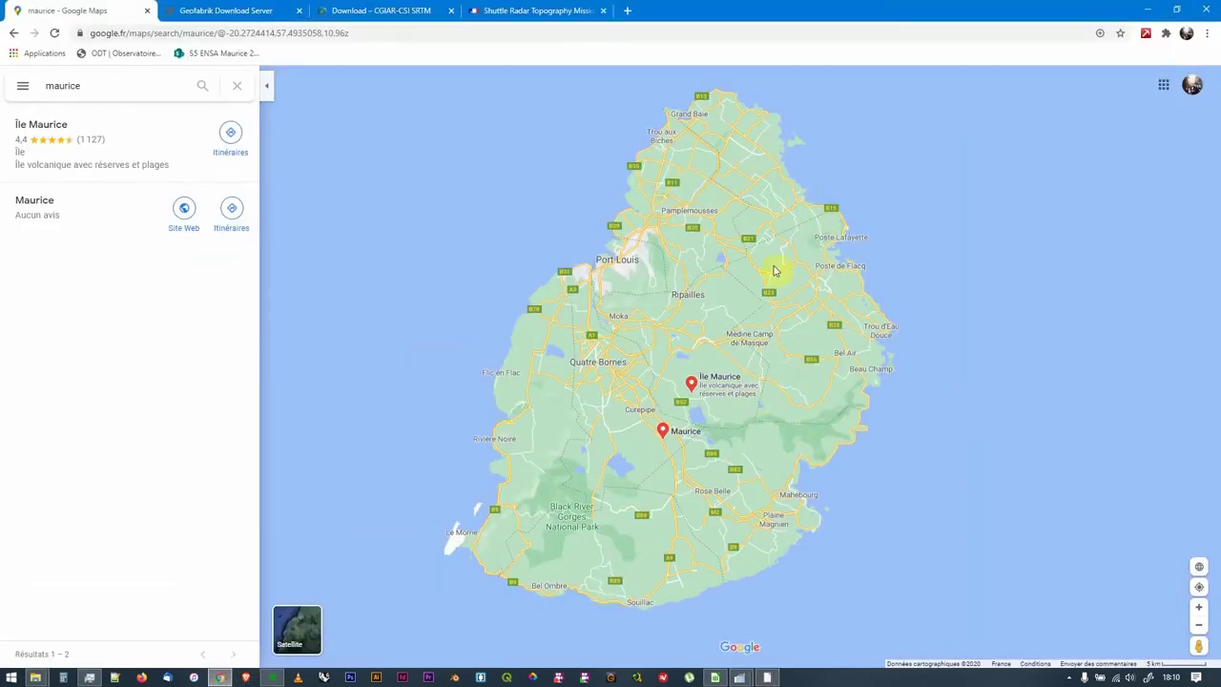
pyautogui.click(297, 677)
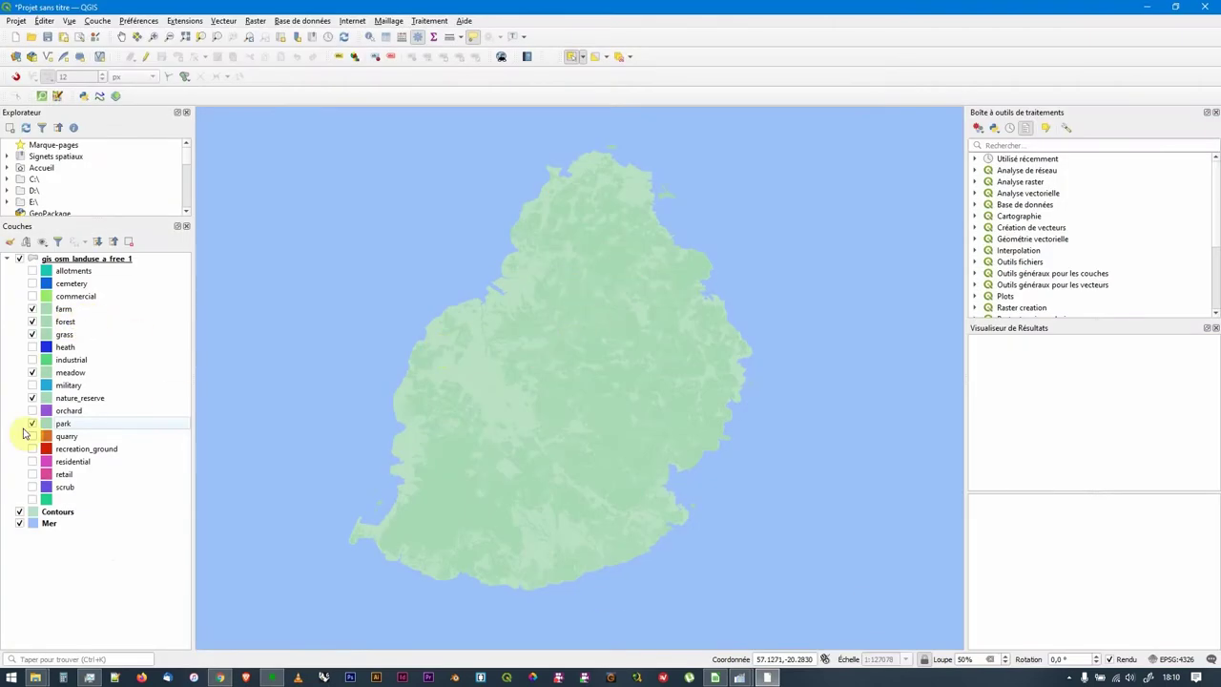
pyautogui.click(33, 309)
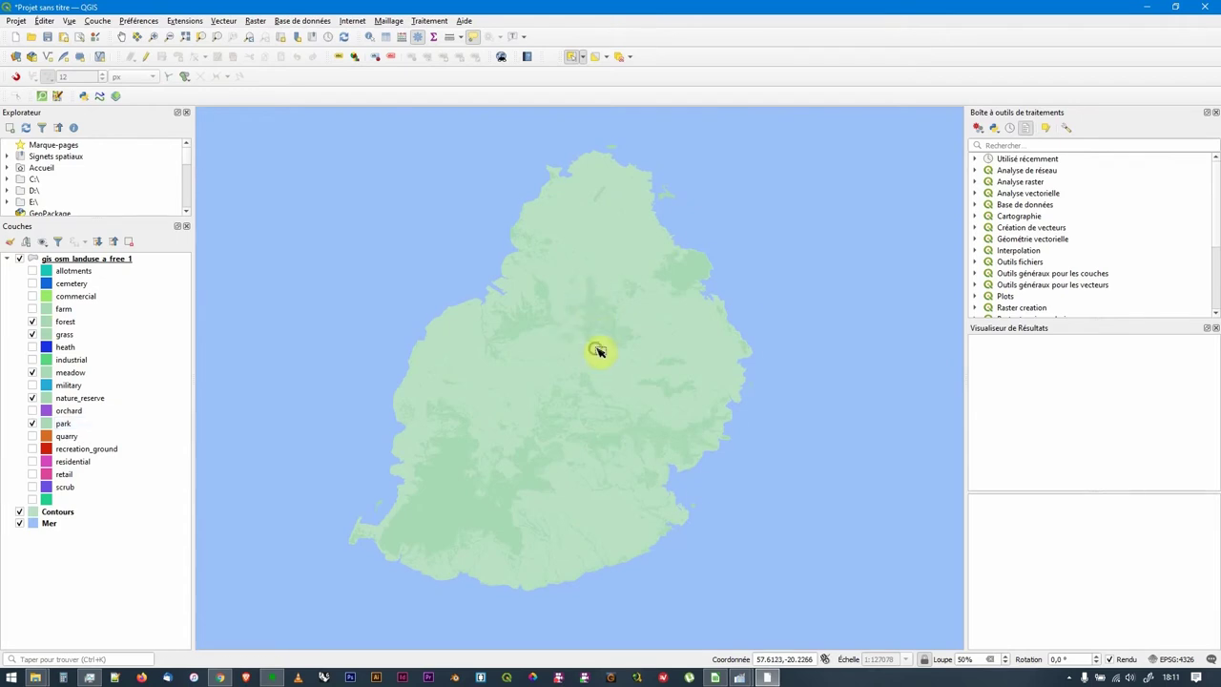
pyautogui.moveTo(599, 350); pyautogui.dragTo(619, 352)
# Collapse the legend of gis_osm_landuse_a_free_1 in the layer tree and select the layer.
pyautogui.click(7, 259)
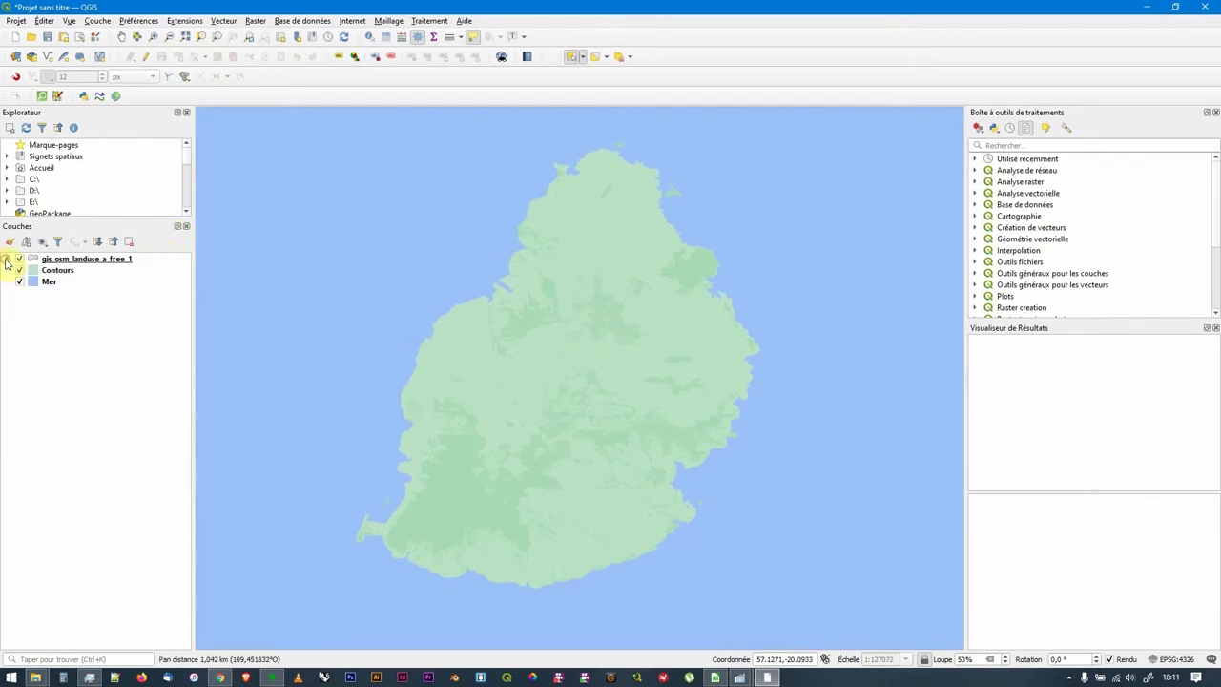
pyautogui.click(76, 258)
pyautogui.click(8, 260)
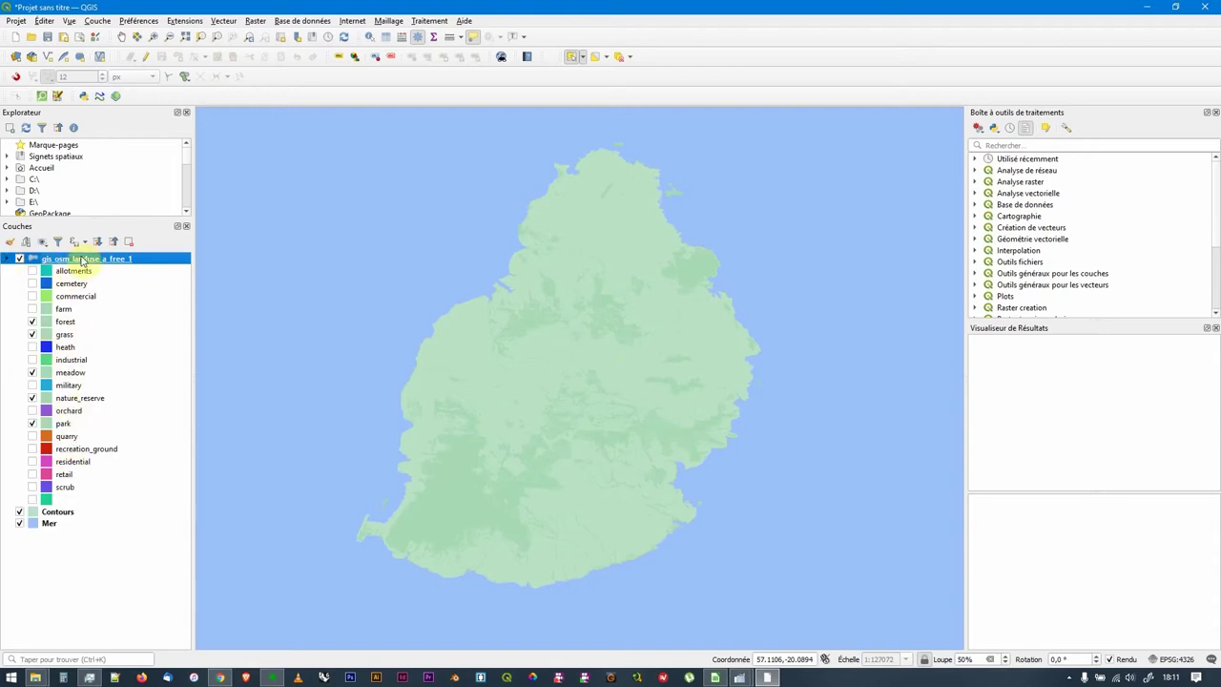
pyautogui.click(8, 259)
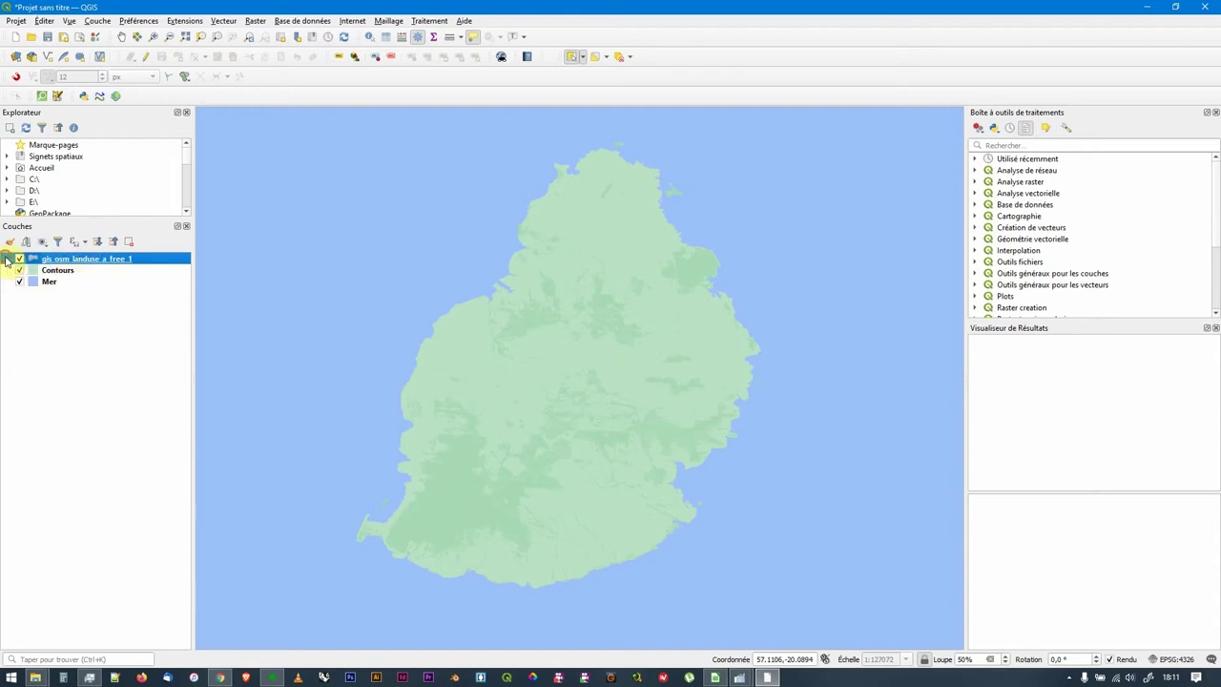
# Export gis_osm_landuse_a_free_1 as the GeoPackage Nature.gpkg in the MAURICE folder, adding it to the map as layer Nature.
pyautogui.rightClick(82, 267)
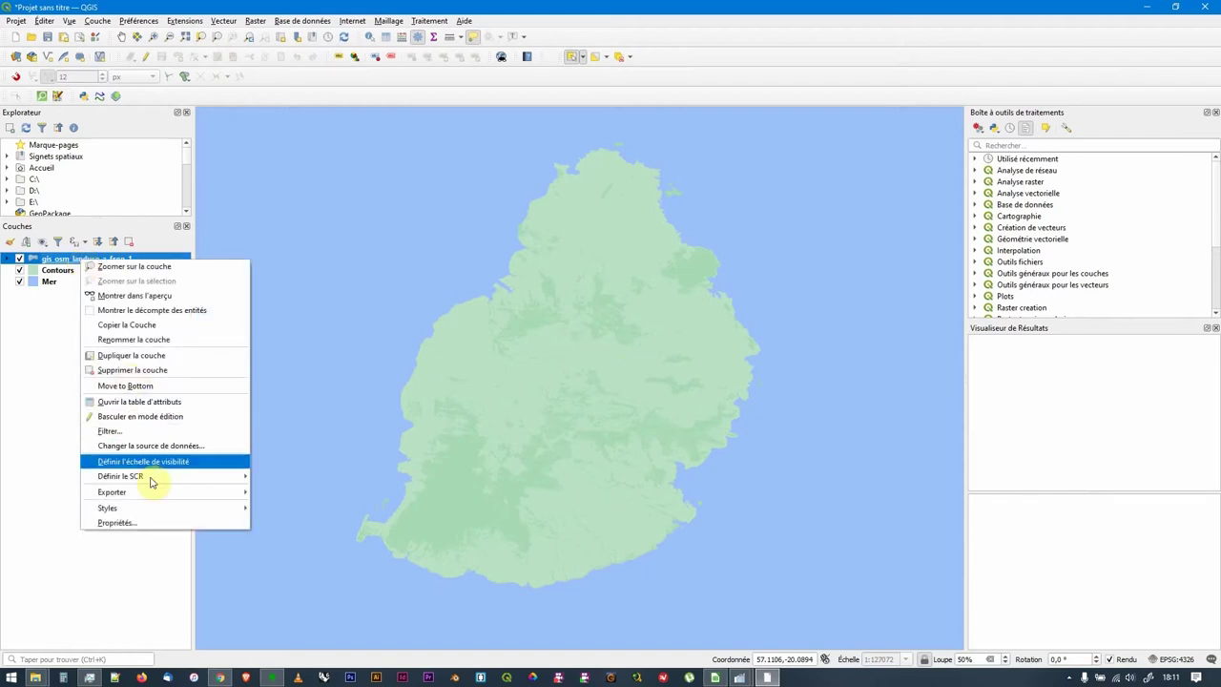
pyautogui.moveTo(159, 490)
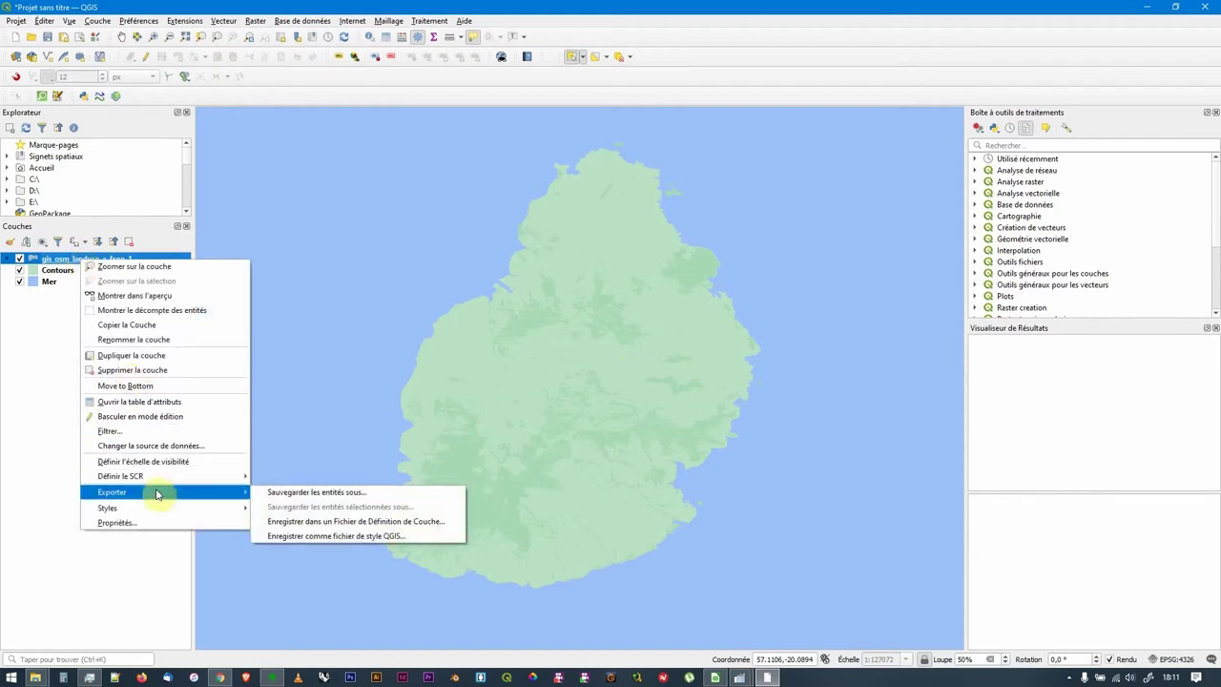
pyautogui.click(284, 492)
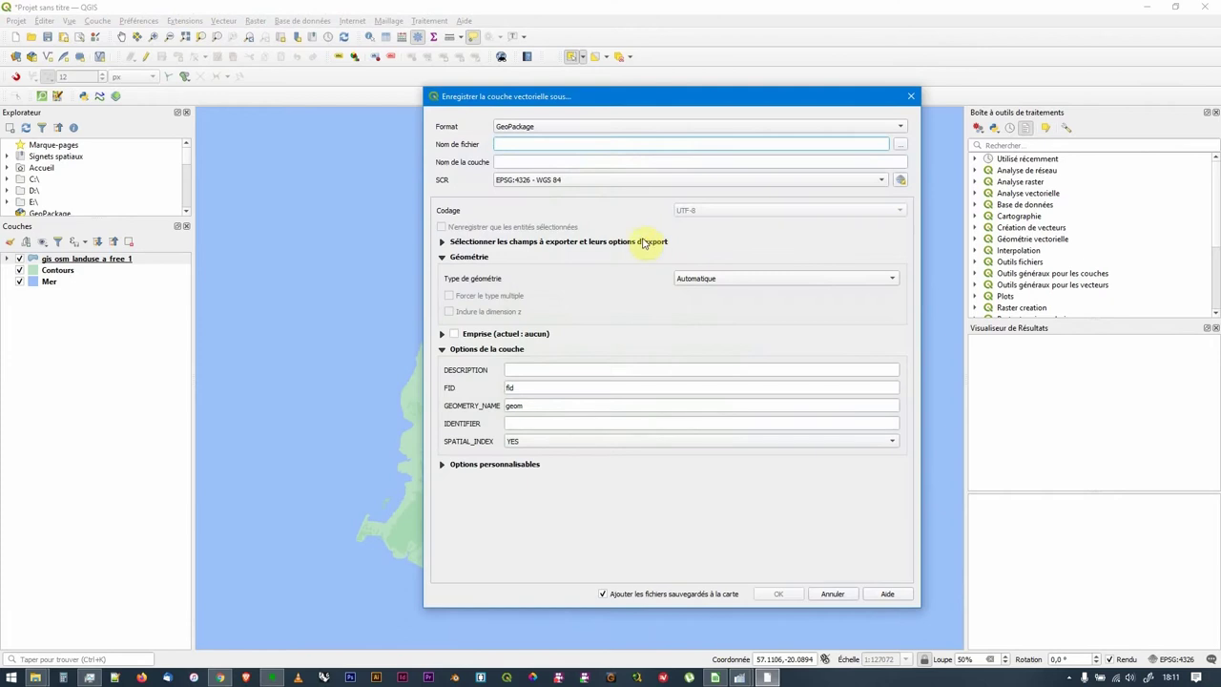
pyautogui.click(896, 145)
pyautogui.doubleClick(299, 143)
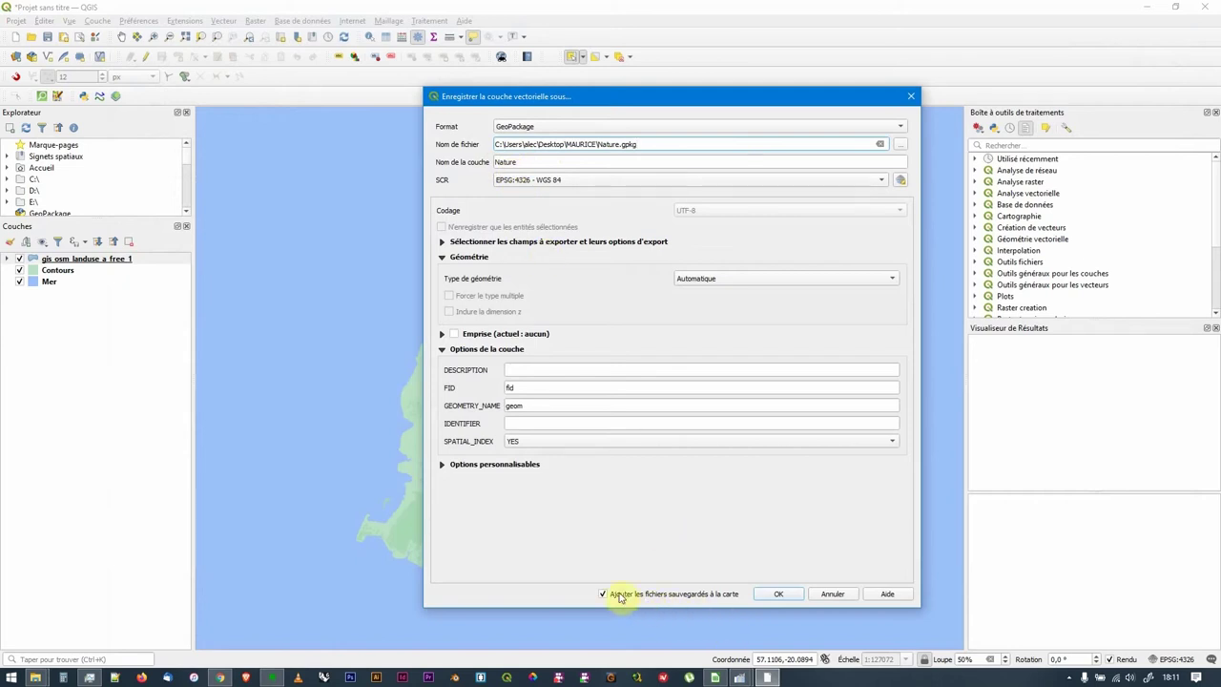
pyautogui.click(778, 593)
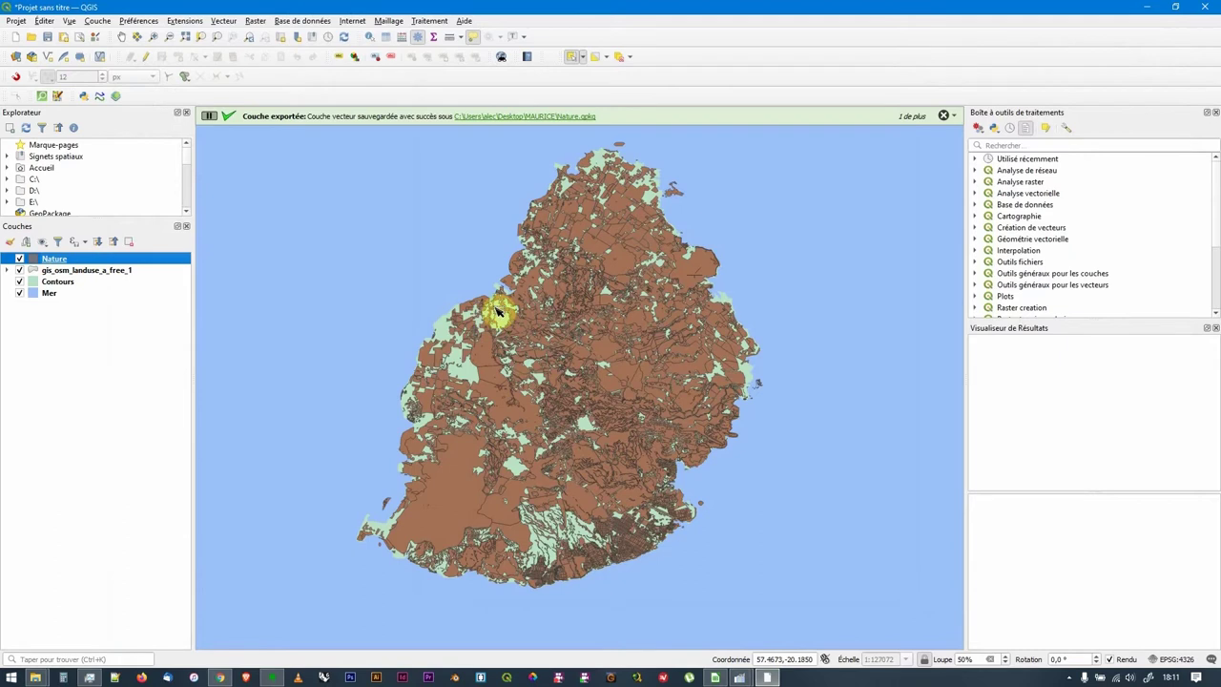
# Copy all style categories from gis_osm_landuse_a_free_1 and paste them onto the Nature layer.
pyautogui.click(92, 271)
pyautogui.rightClick(93, 271)
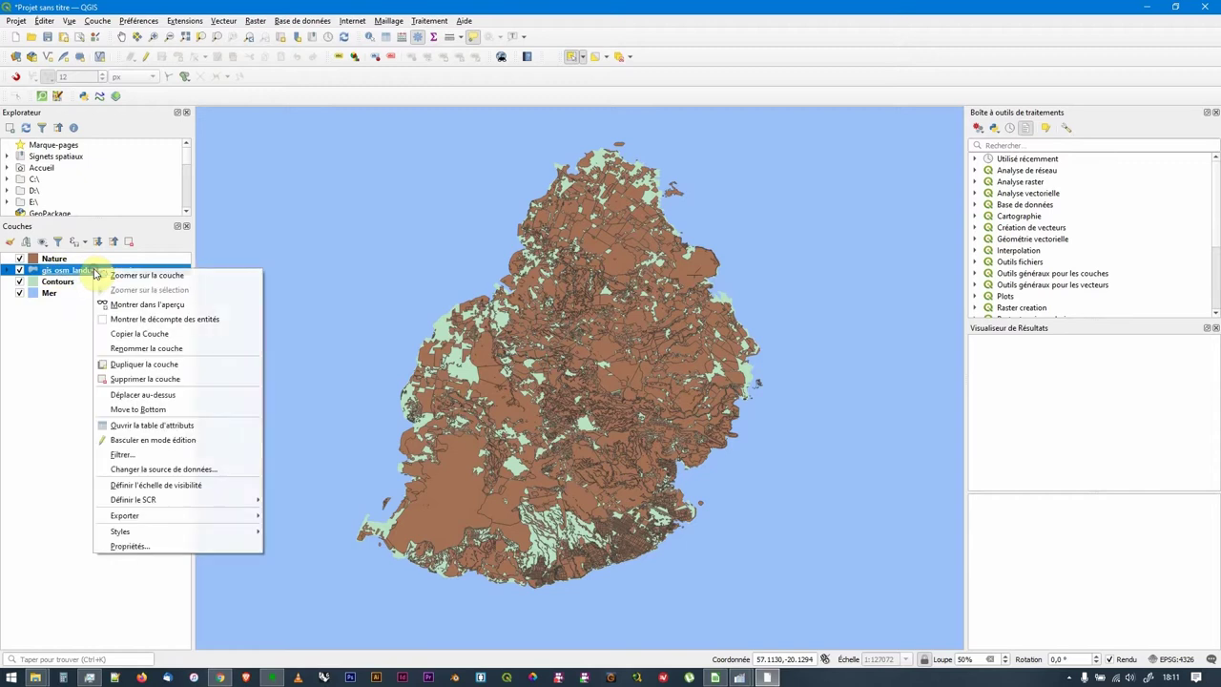
pyautogui.moveTo(167, 531)
pyautogui.moveTo(321, 530)
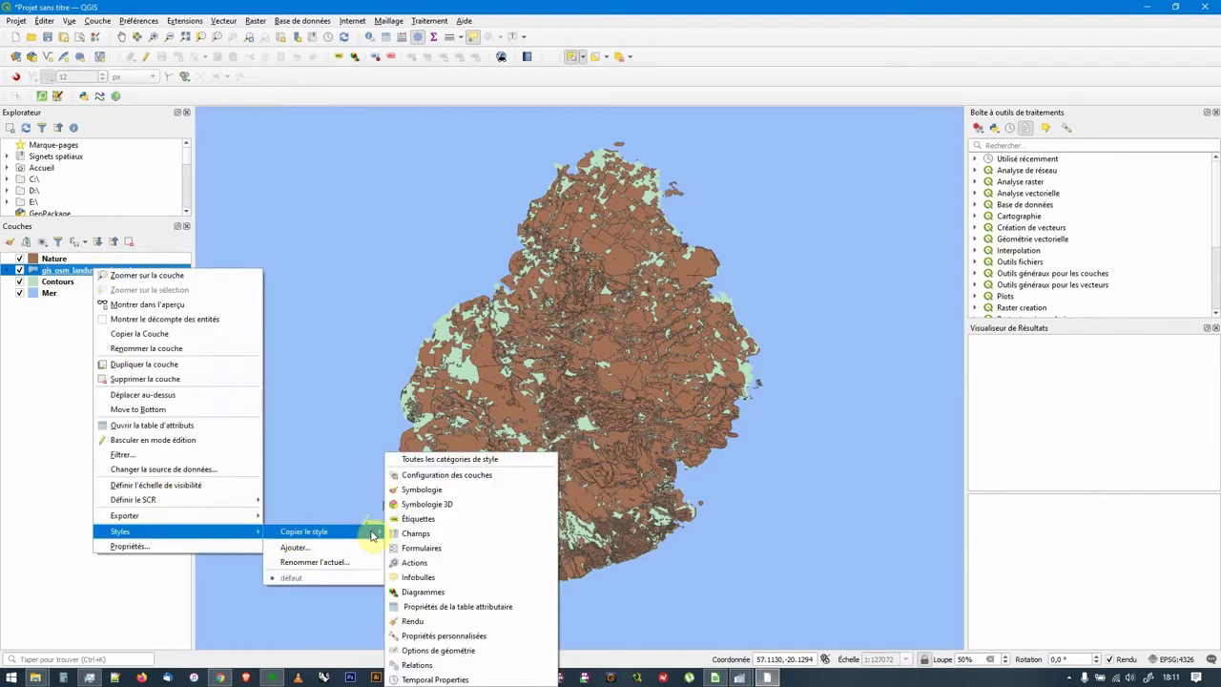
pyautogui.click(420, 461)
pyautogui.click(53, 261)
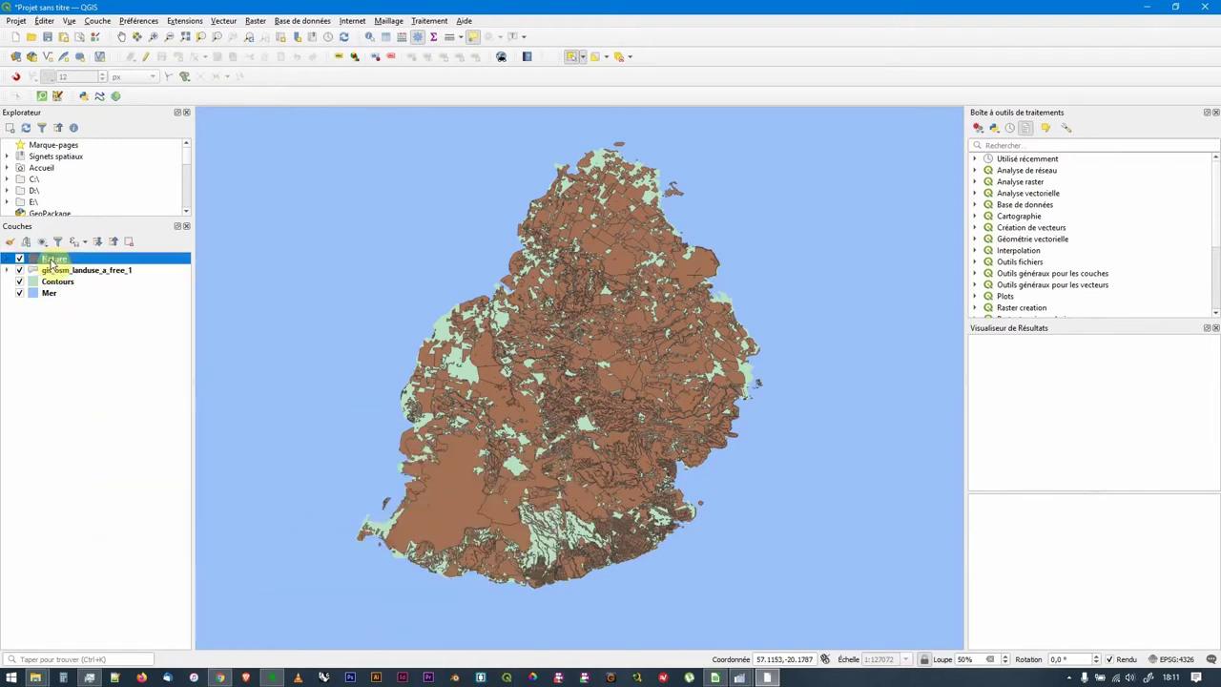
pyautogui.rightClick(53, 262)
pyautogui.moveTo(182, 508)
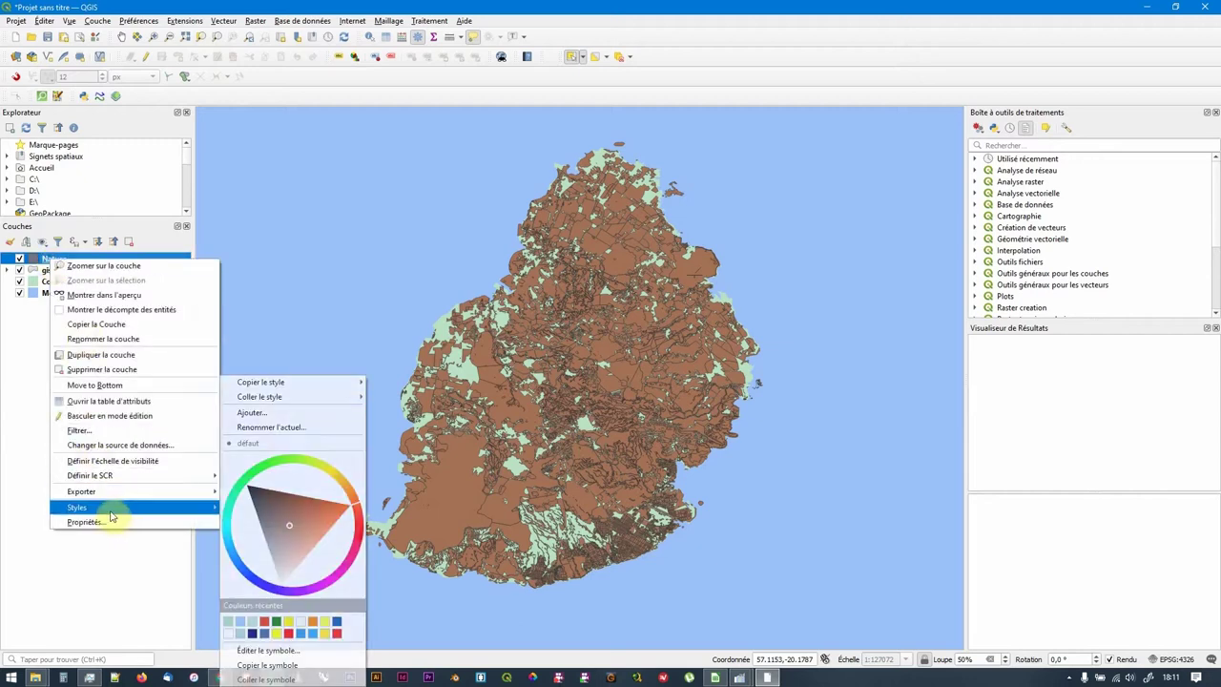
pyautogui.moveTo(253, 396)
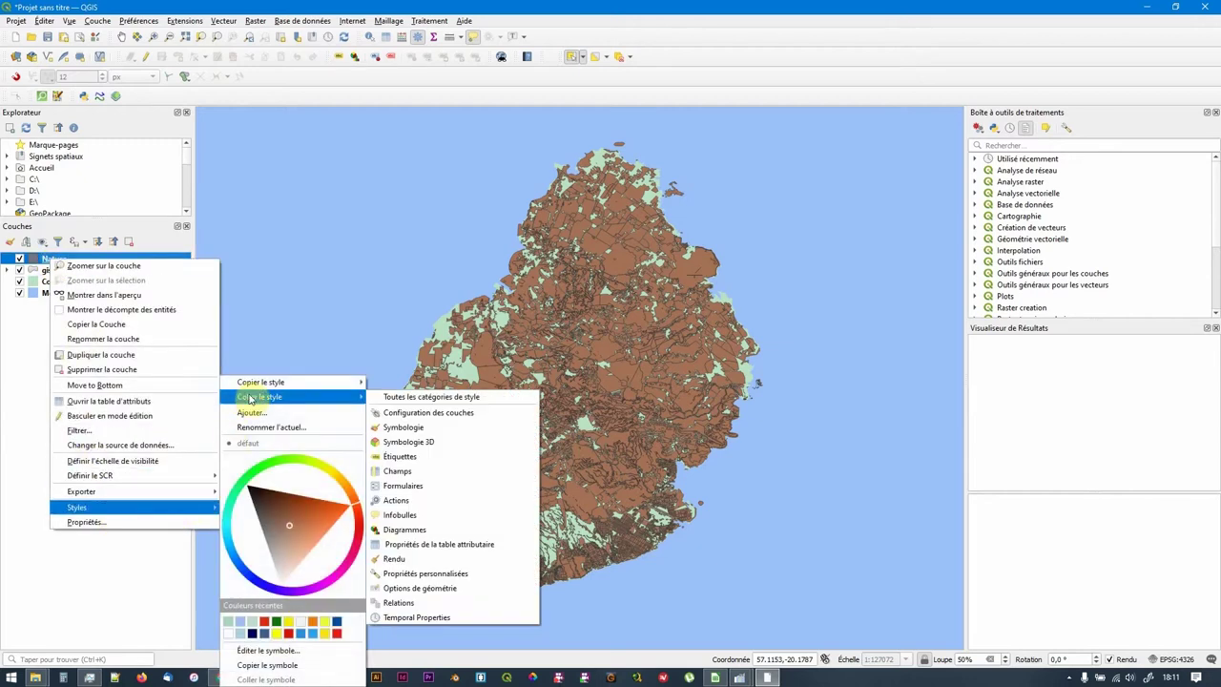
pyautogui.click(427, 399)
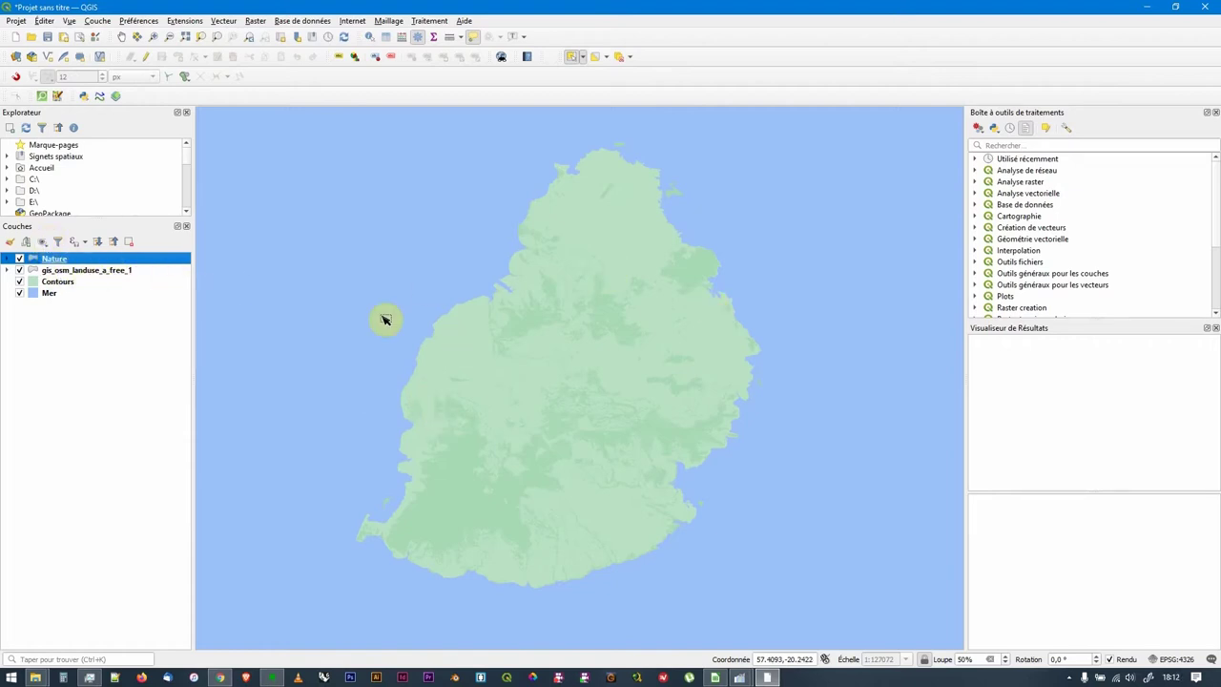
# Remove the gis_osm_landuse_a_free_1 layer from the project.
pyautogui.rightClick(84, 271)
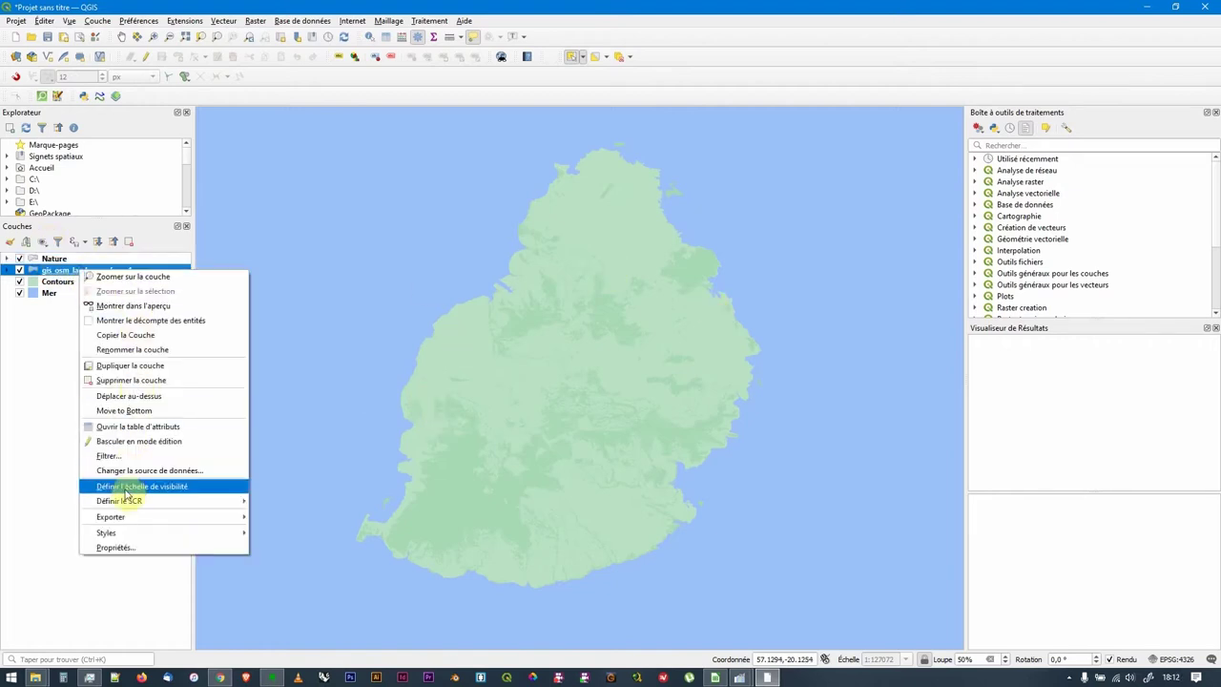
pyautogui.click(136, 386)
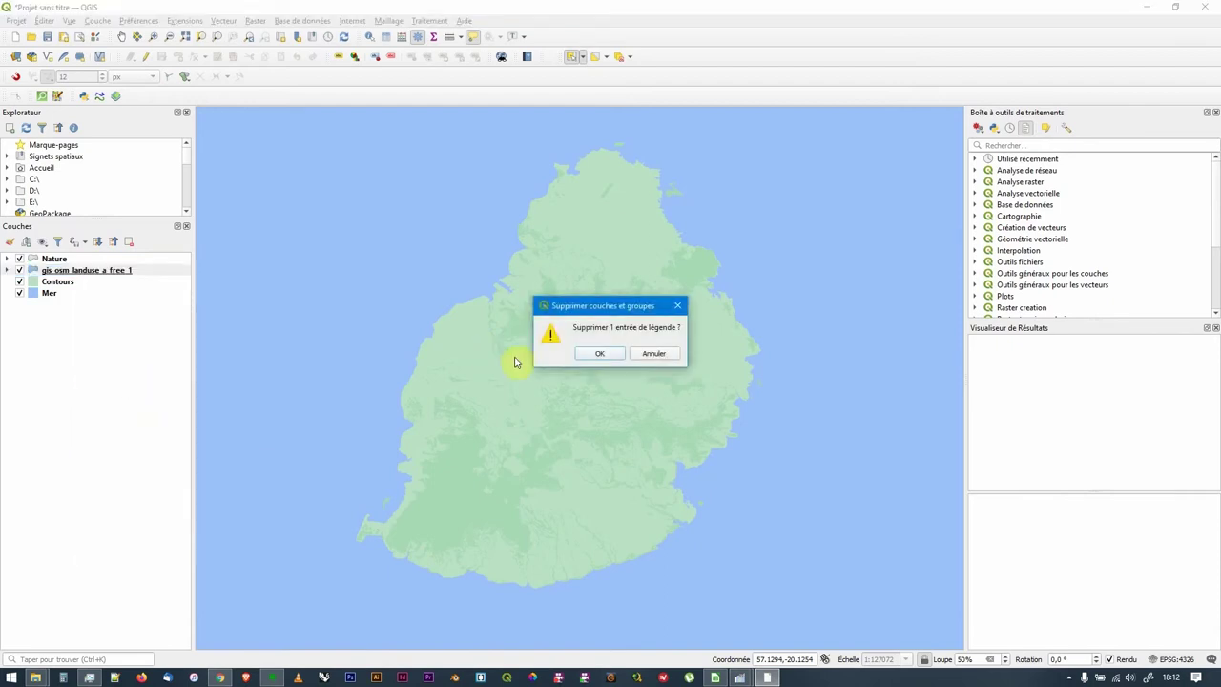
pyautogui.click(586, 357)
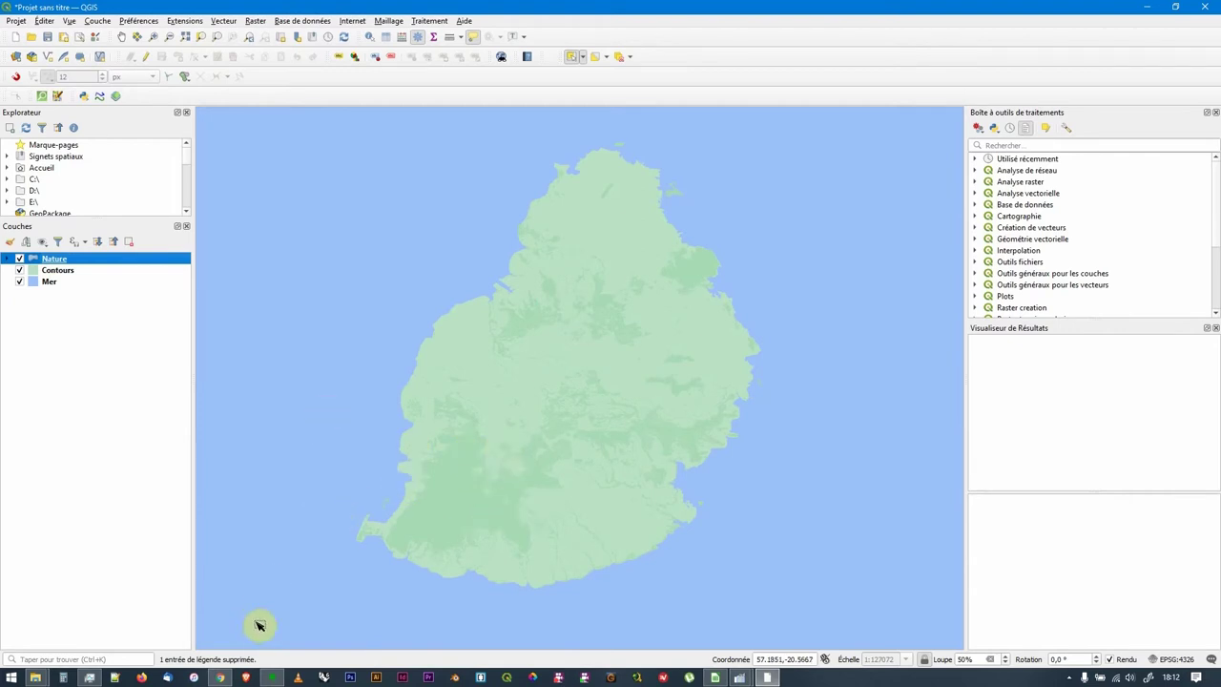
# Switch to the CGIAR SRTM download page in Chrome, select the two 5 x 5 degree tiles covering Mauritius and search for their Geo TIFF data.
pyautogui.click(219, 677)
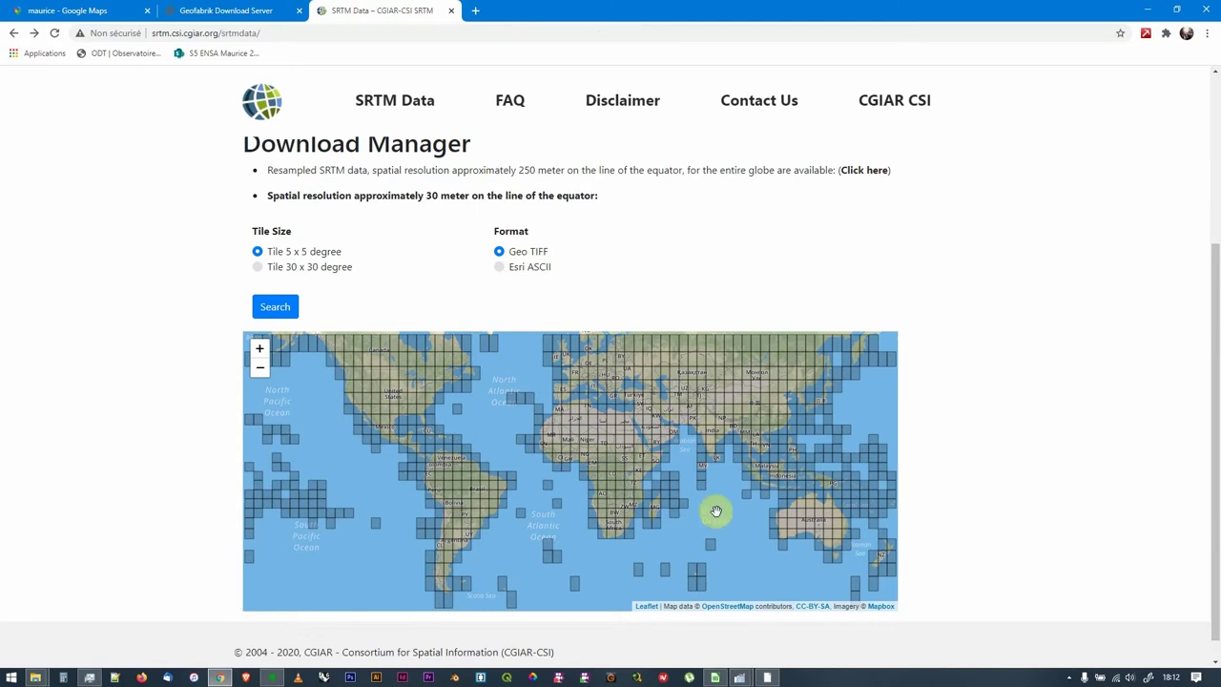
pyautogui.moveTo(700, 512); pyautogui.dragTo(574, 420)
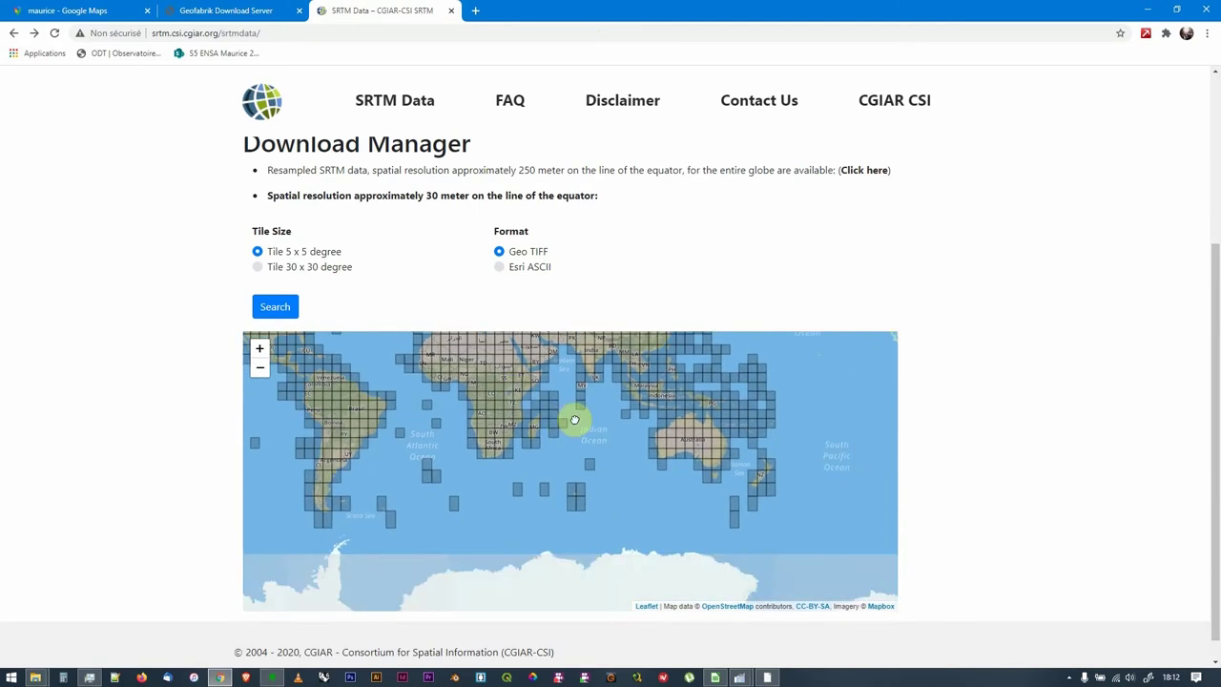
pyautogui.click(259, 348)
pyautogui.click(259, 348)
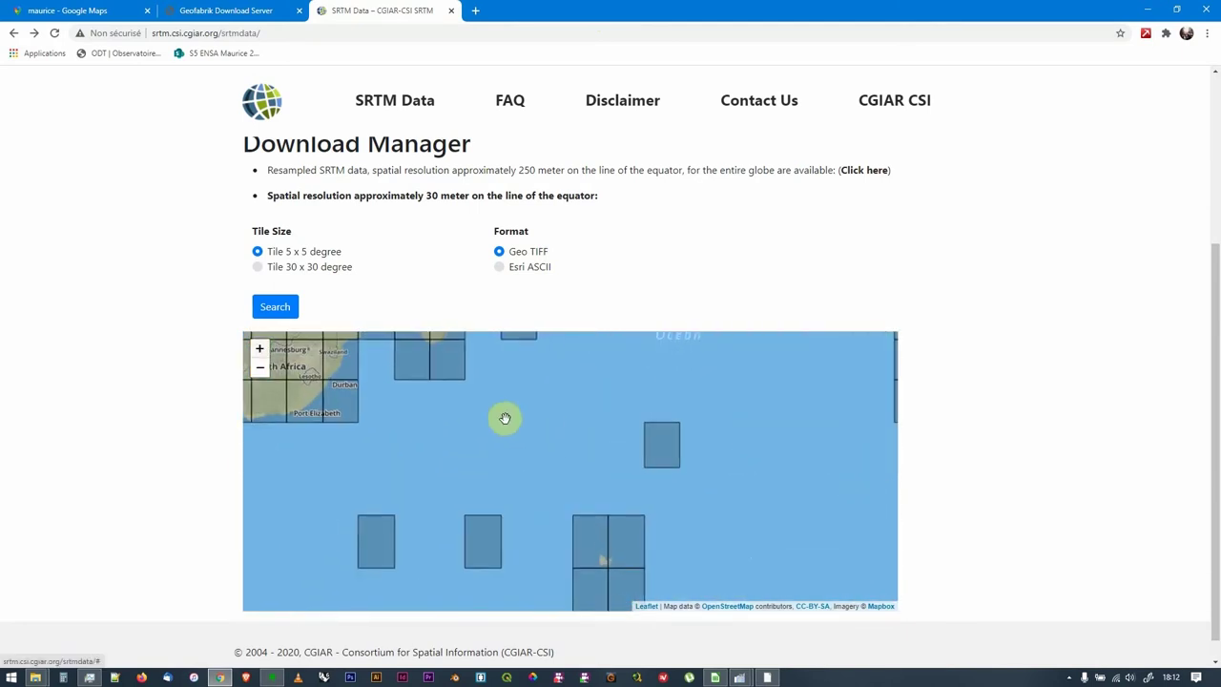
pyautogui.moveTo(578, 499); pyautogui.dragTo(616, 637)
pyautogui.click(259, 348)
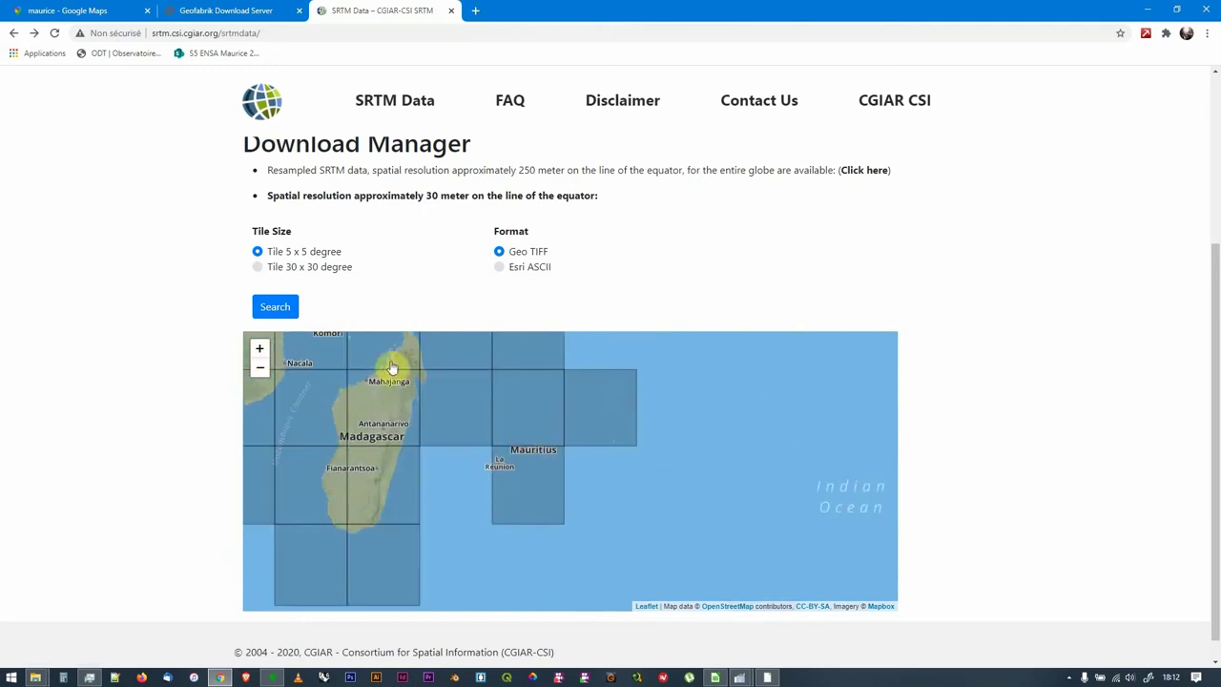
pyautogui.click(261, 348)
pyautogui.click(260, 349)
pyautogui.moveTo(408, 430); pyautogui.dragTo(594, 471)
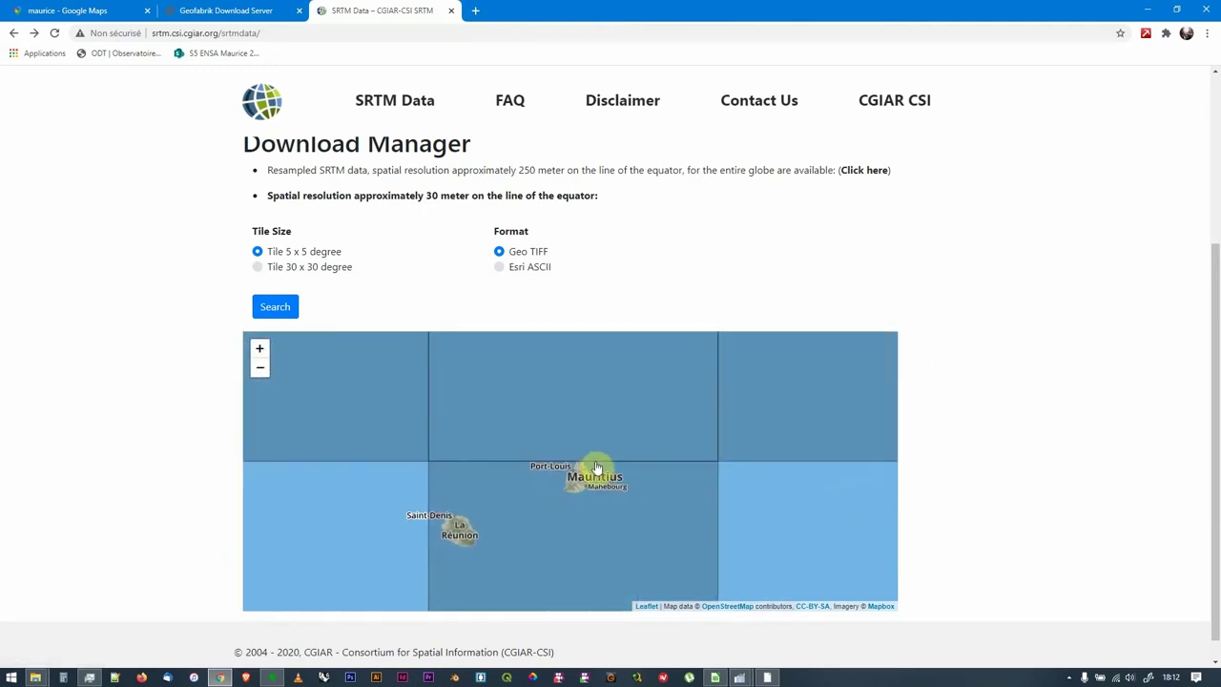
pyautogui.click(259, 348)
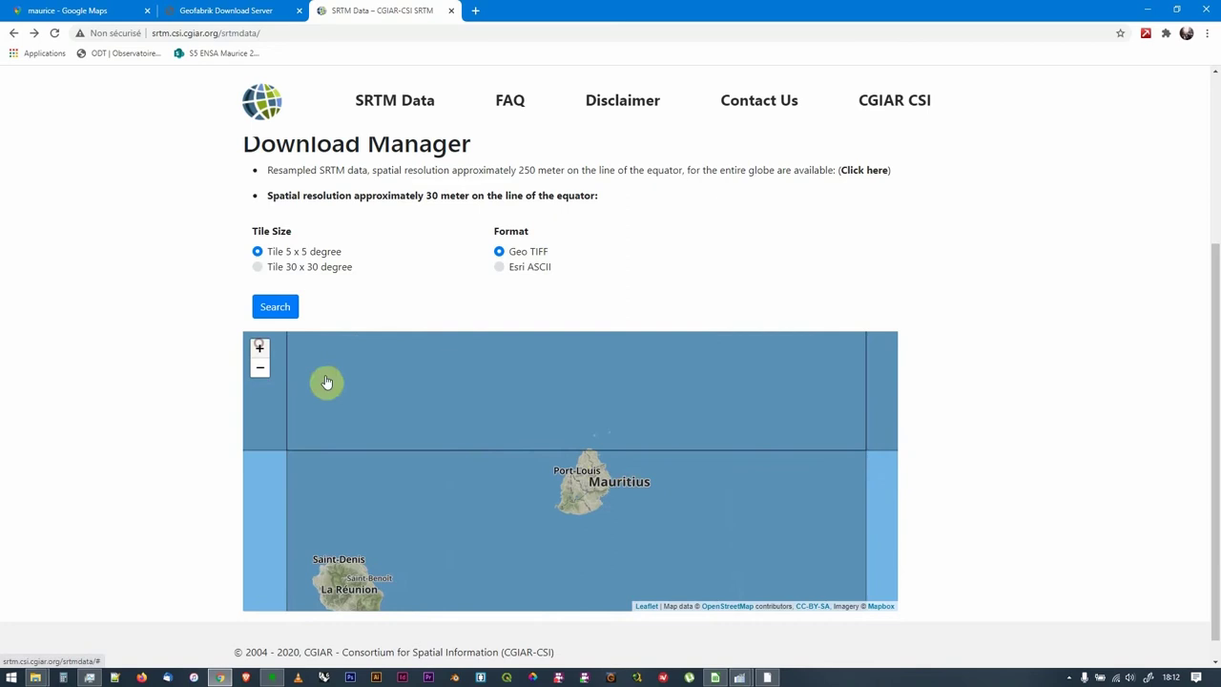
pyautogui.scroll(1, 572, 428)
pyautogui.moveTo(572, 428); pyautogui.dragTo(570, 389)
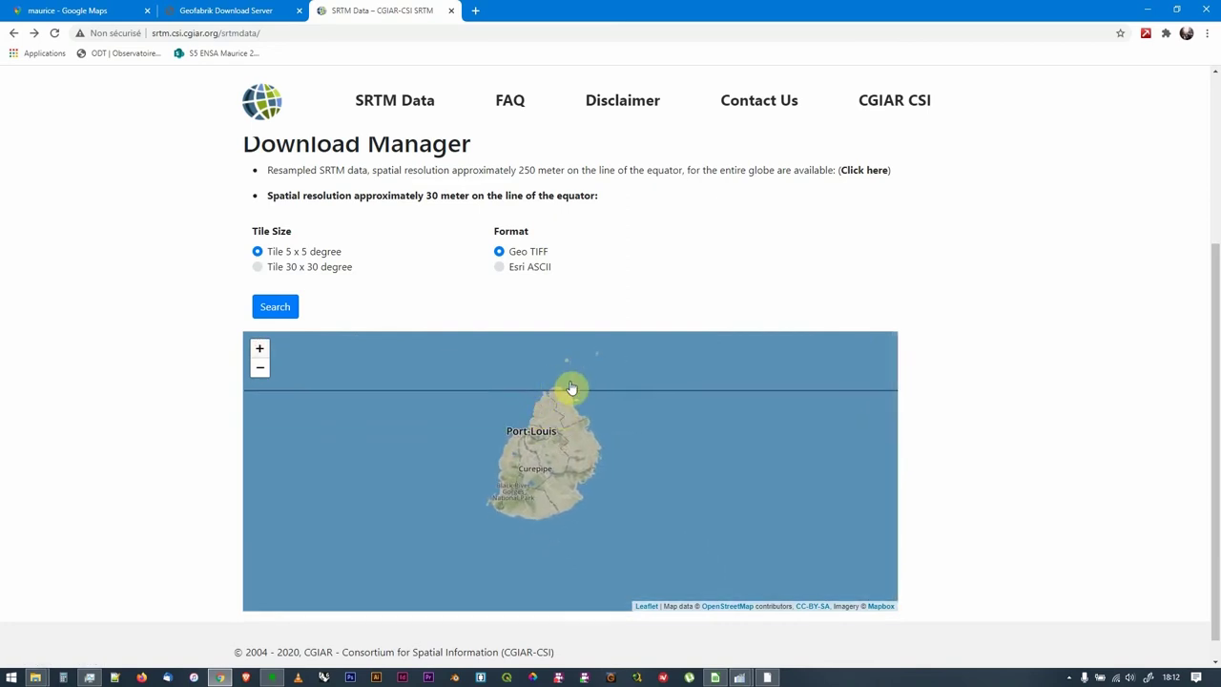
pyautogui.click(515, 387)
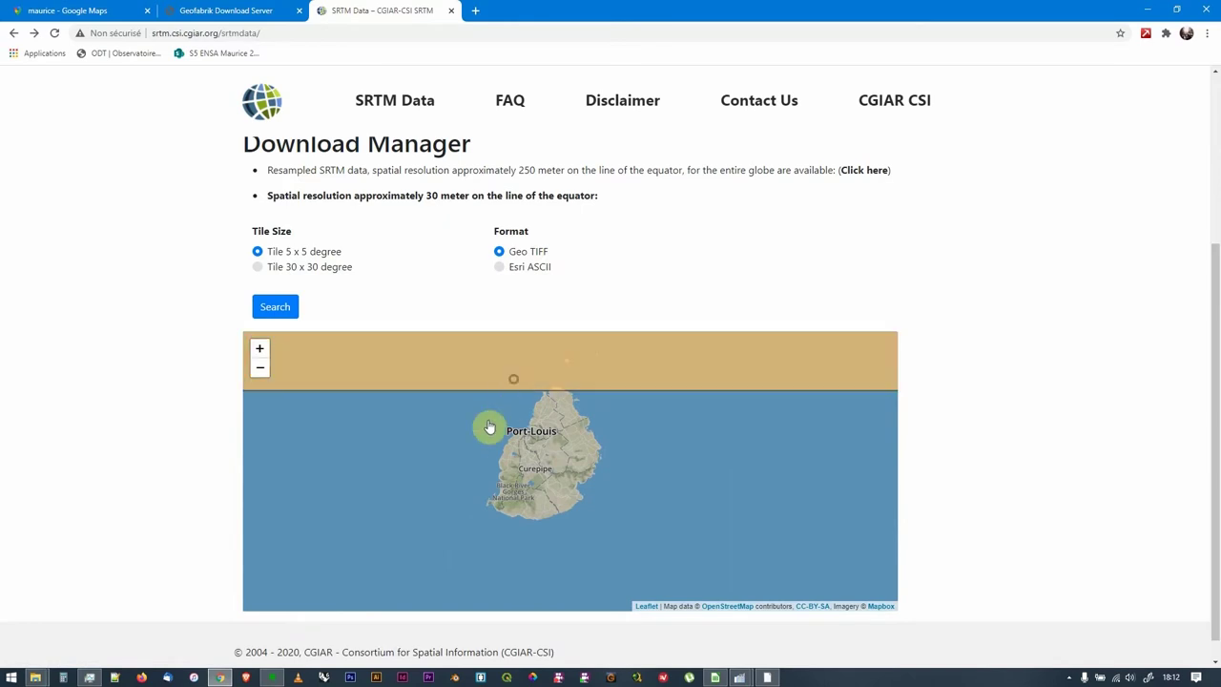
pyautogui.click(485, 428)
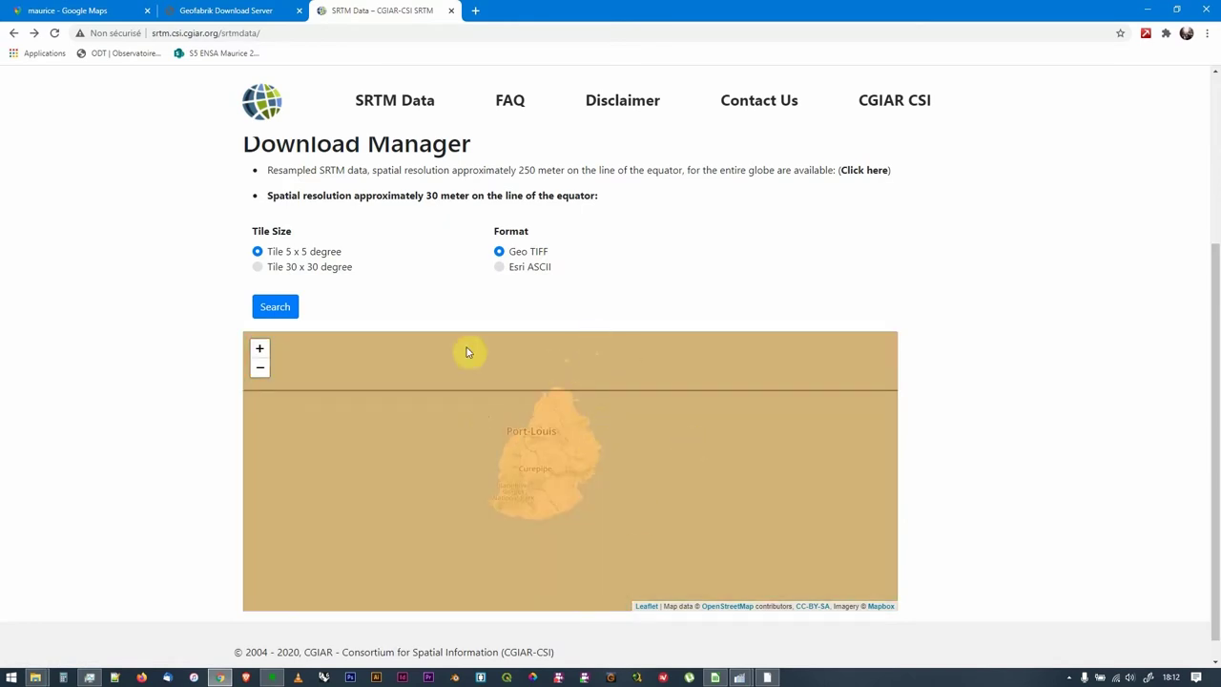
pyautogui.click(275, 309)
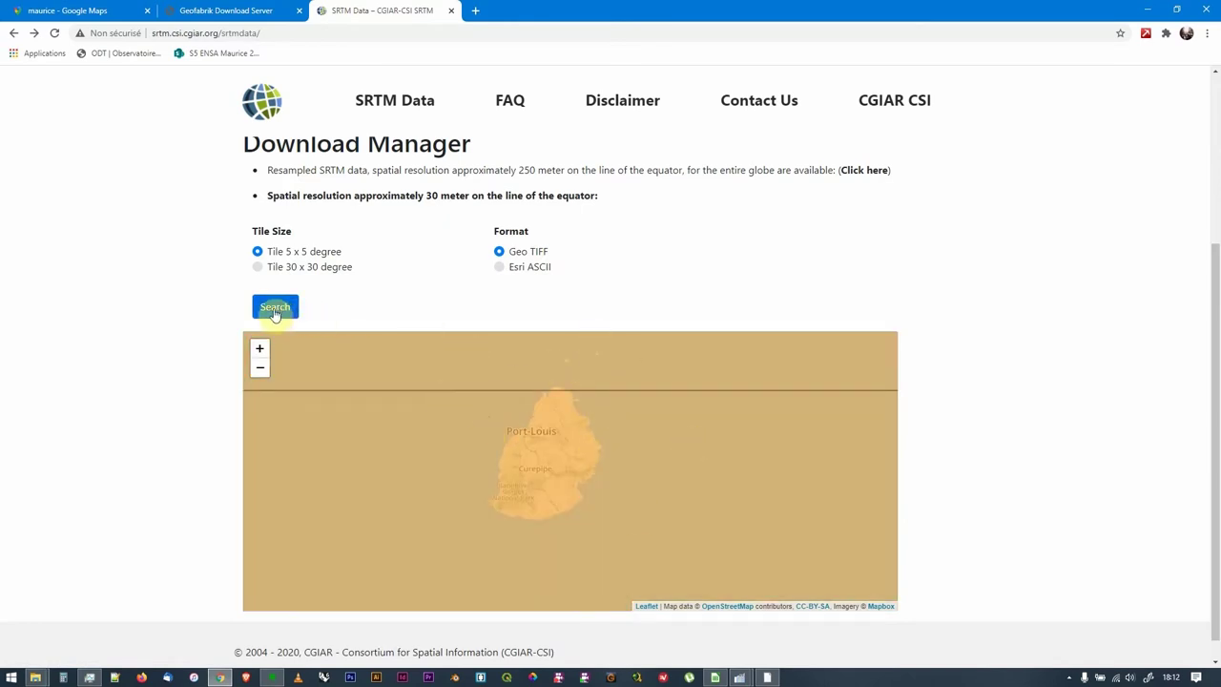
pyautogui.scroll(-3, 378, 321)
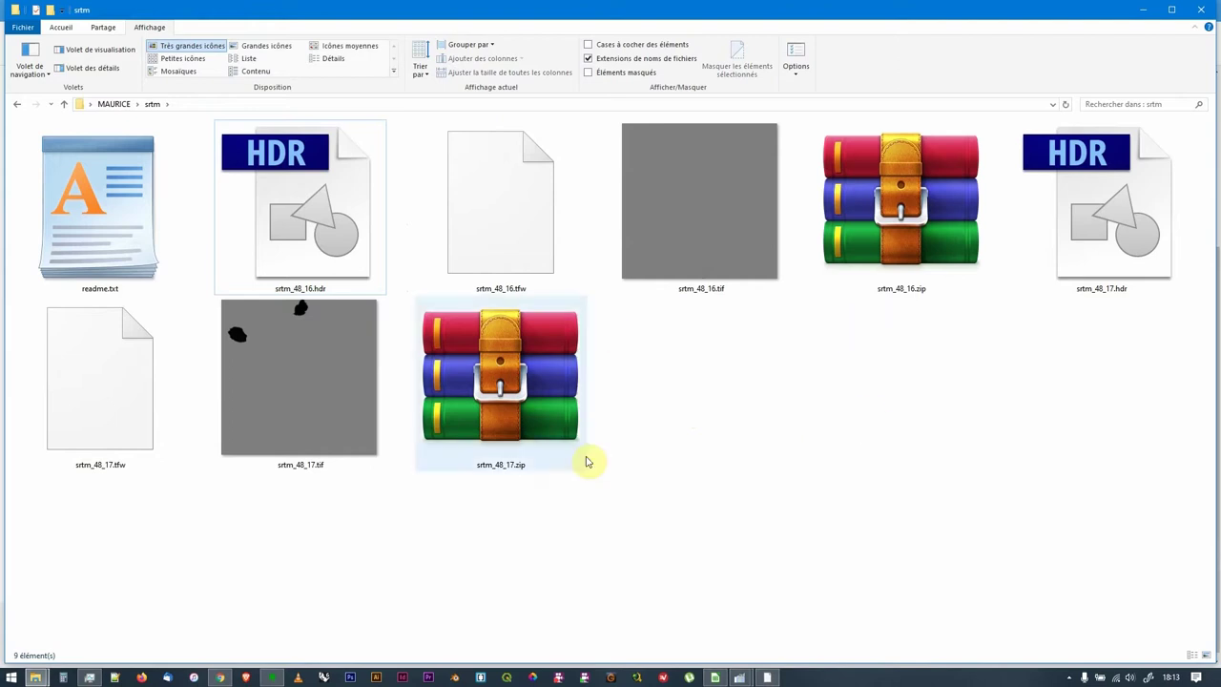
# Add srtm_48_16.tif and srtm_48_17.tif from the srtm folder in File Explorer to the QGIS project.
pyautogui.click(753, 240)
pyautogui.keyDown('shift'); pyautogui.click(158, 224); pyautogui.keyUp('shift')
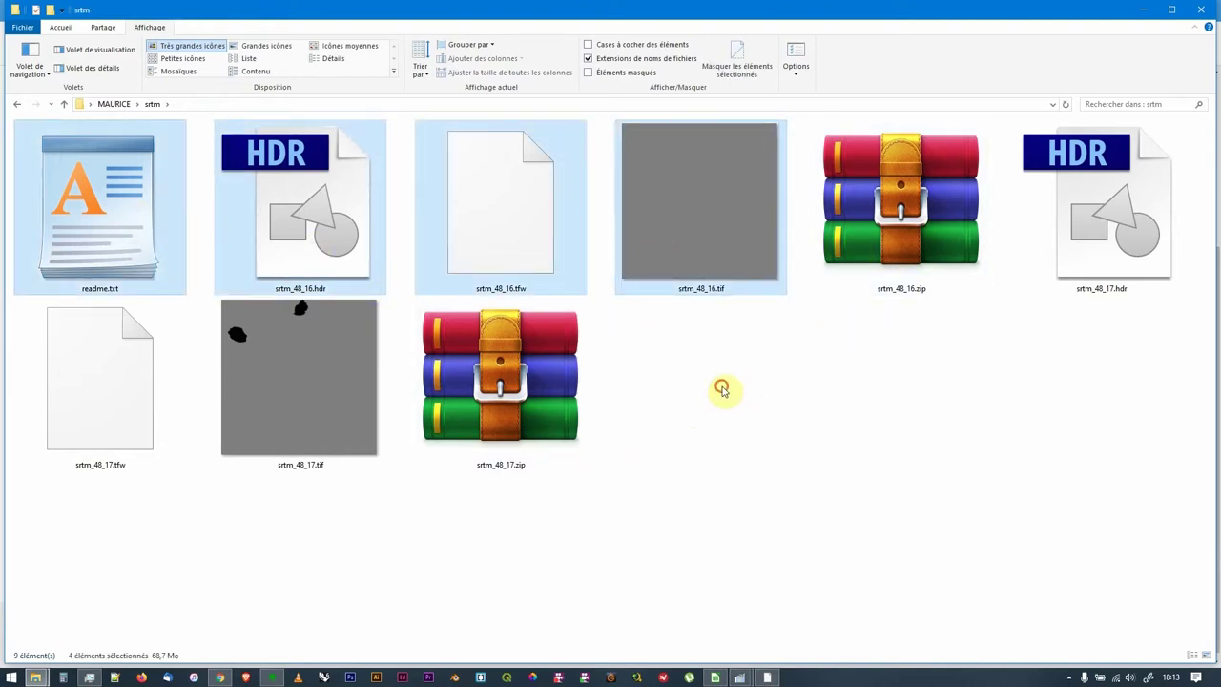
pyautogui.click(717, 258)
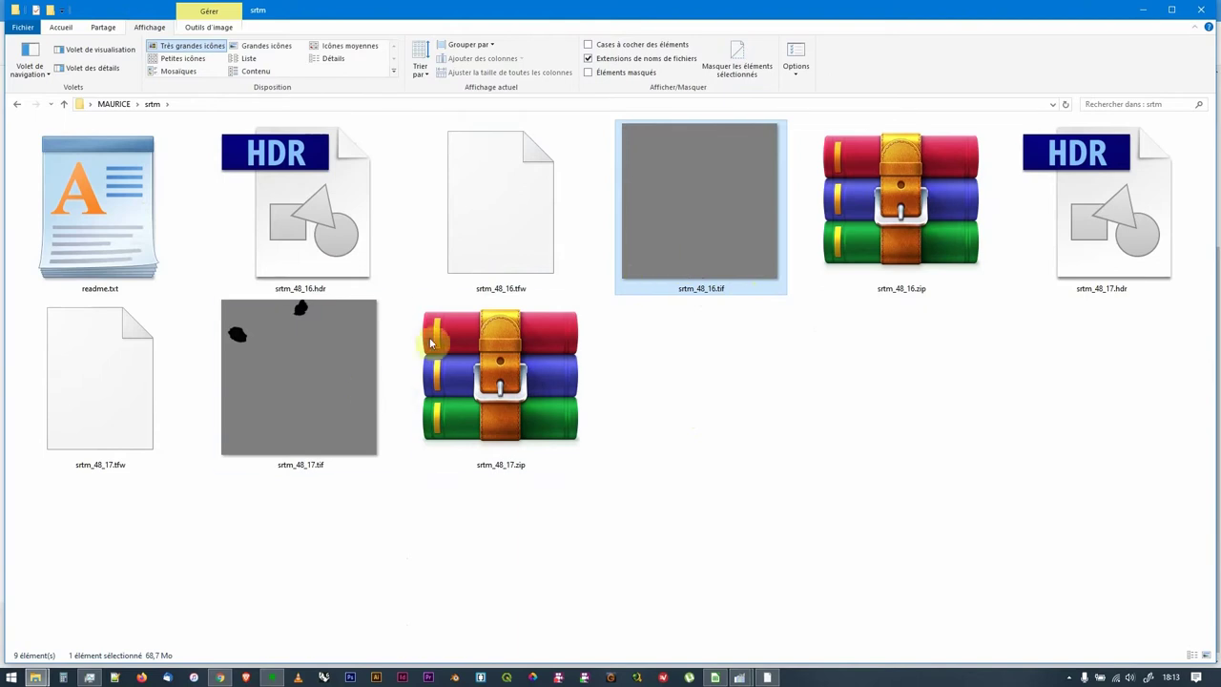
pyautogui.click(307, 378)
pyautogui.keyDown('ctrl'); pyautogui.click(701, 242); pyautogui.keyUp('ctrl')
pyautogui.moveTo(709, 201); pyautogui.dragTo(150, 377)
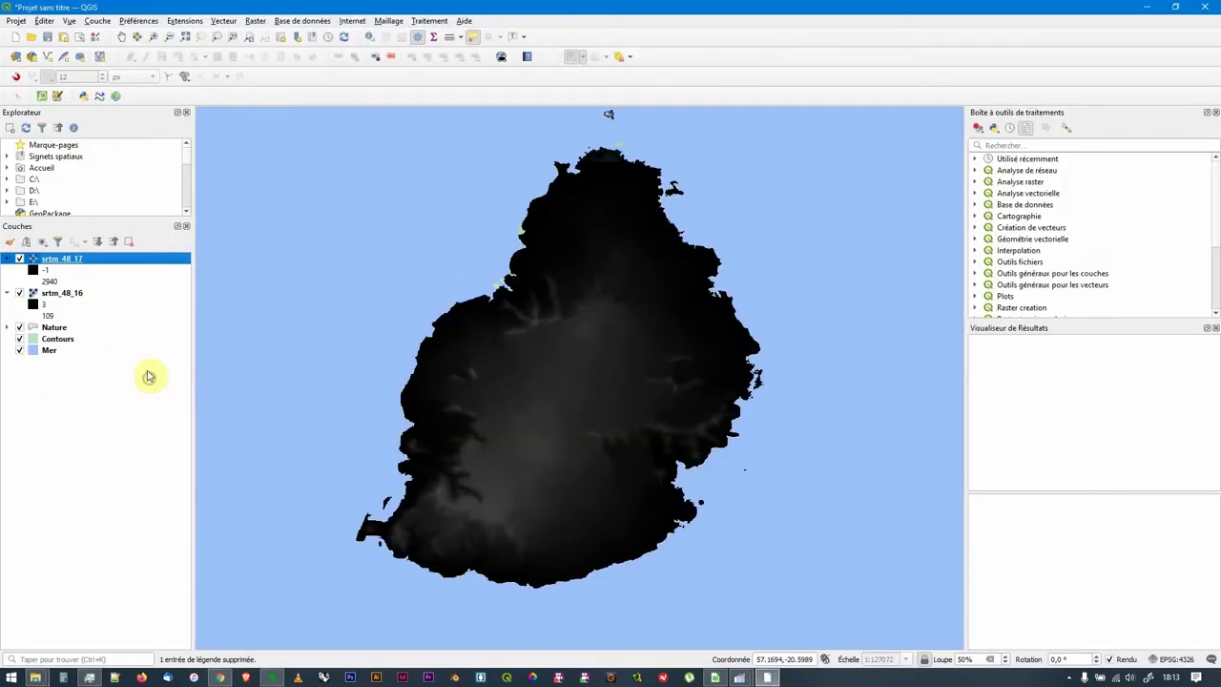
# Collapse the legends of the two SRTM layers and select both layers.
pyautogui.click(8, 270)
pyautogui.click(72, 270)
pyautogui.keyDown('shift'); pyautogui.click(72, 259); pyautogui.keyUp('shift')
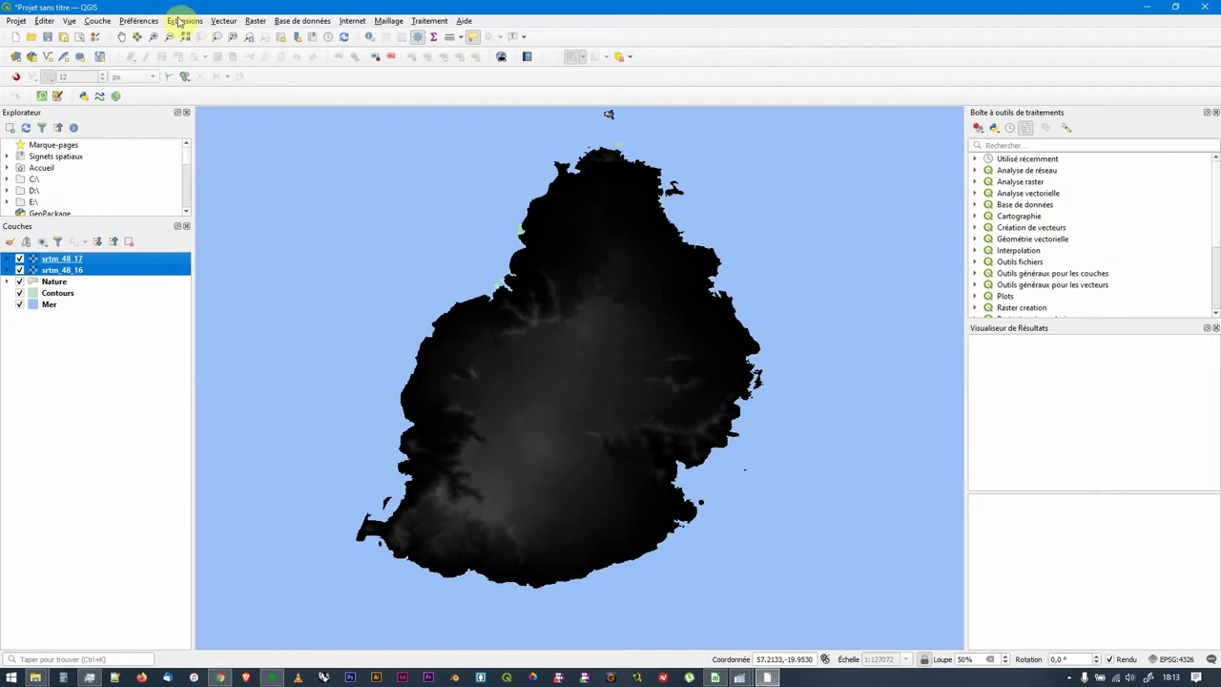
# Merge the srtm_48_16 and srtm_48_17 rasters into a temporary Float32 raster with the Fusionner tool.
pyautogui.click(256, 21)
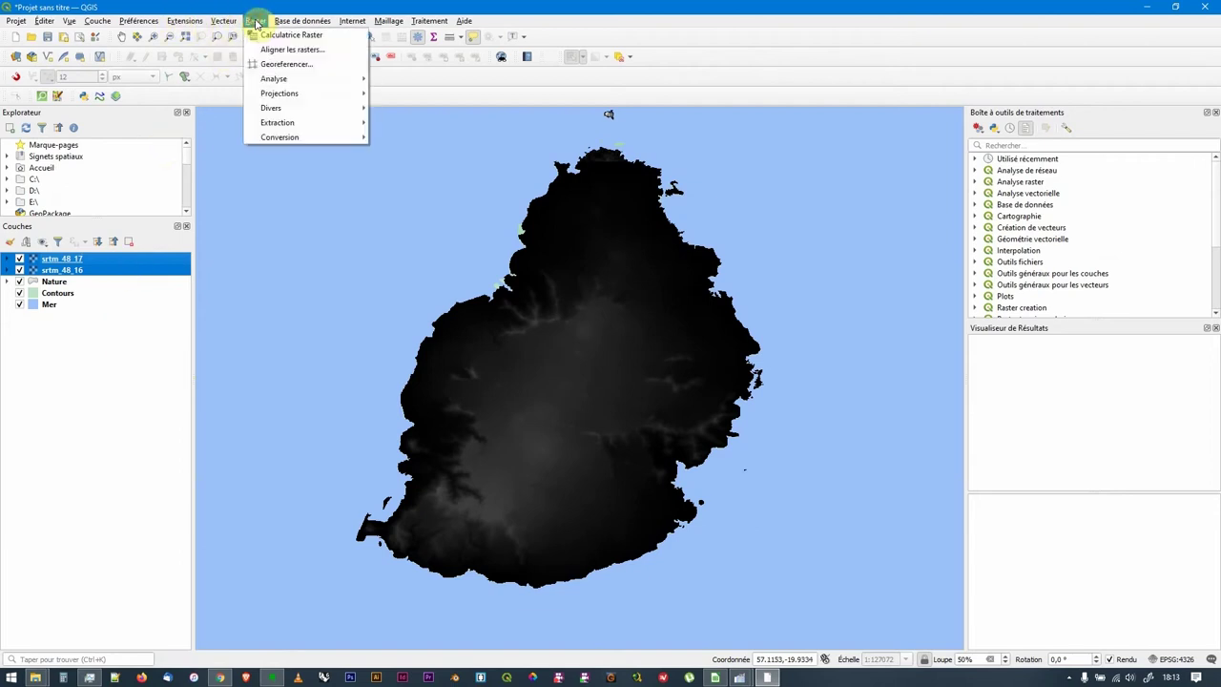
pyautogui.moveTo(269, 108)
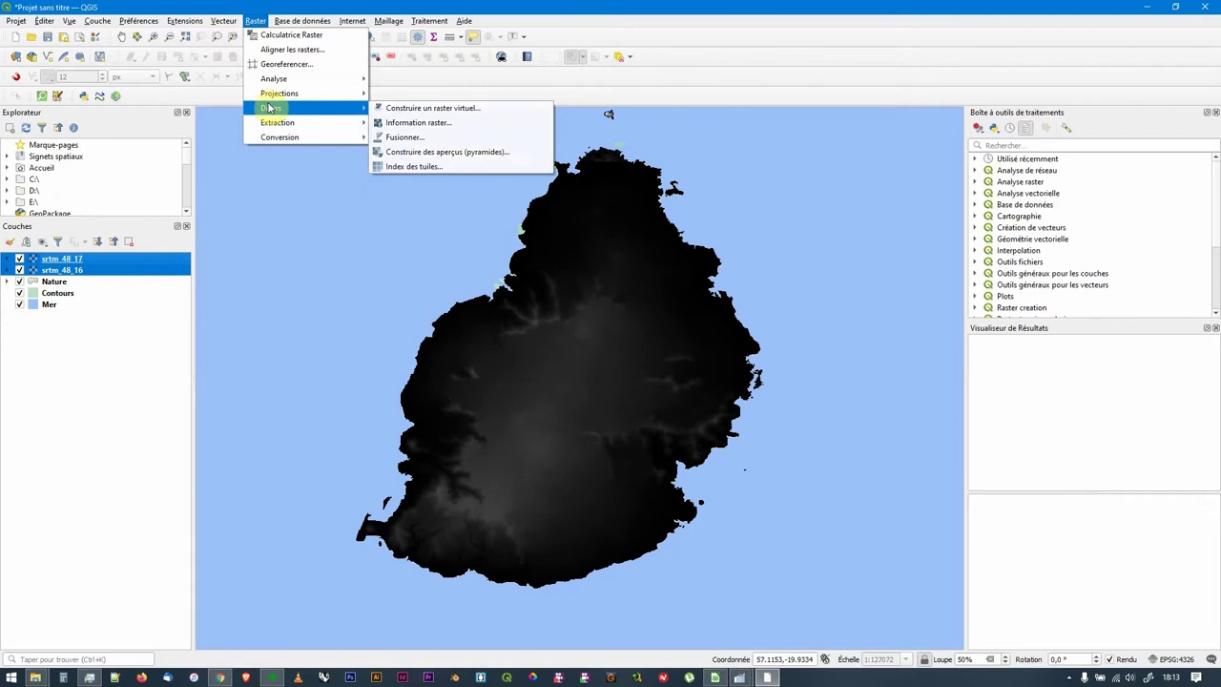
pyautogui.click(408, 136)
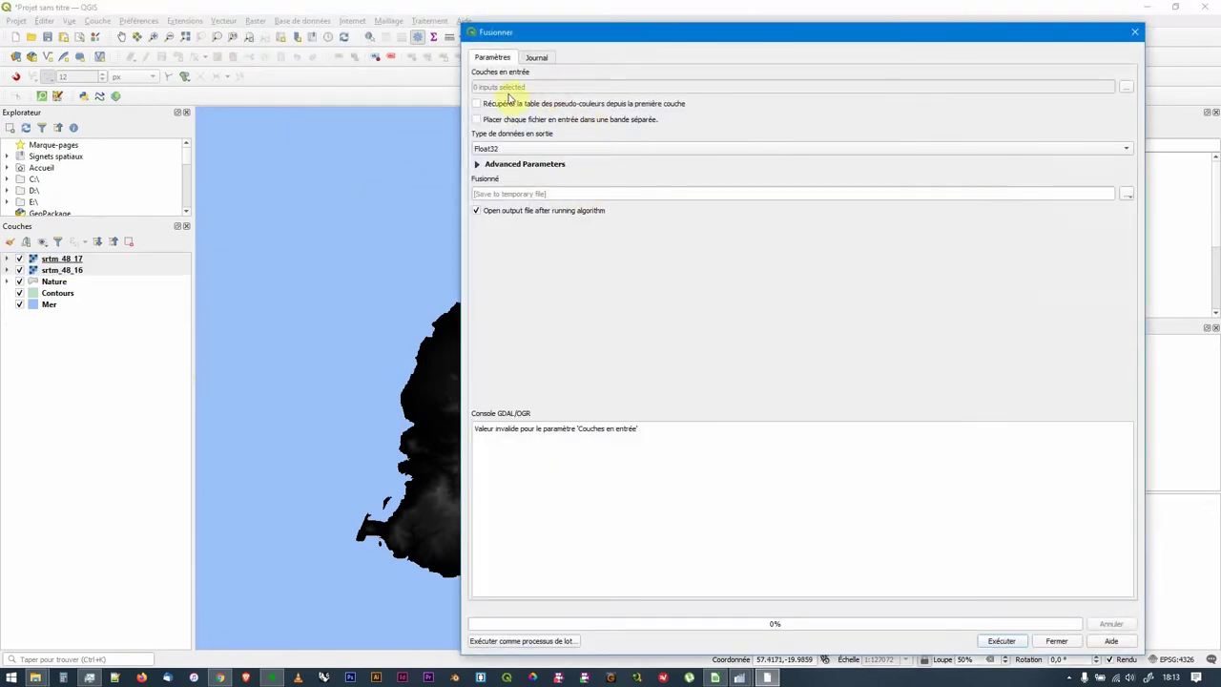
pyautogui.click(1127, 88)
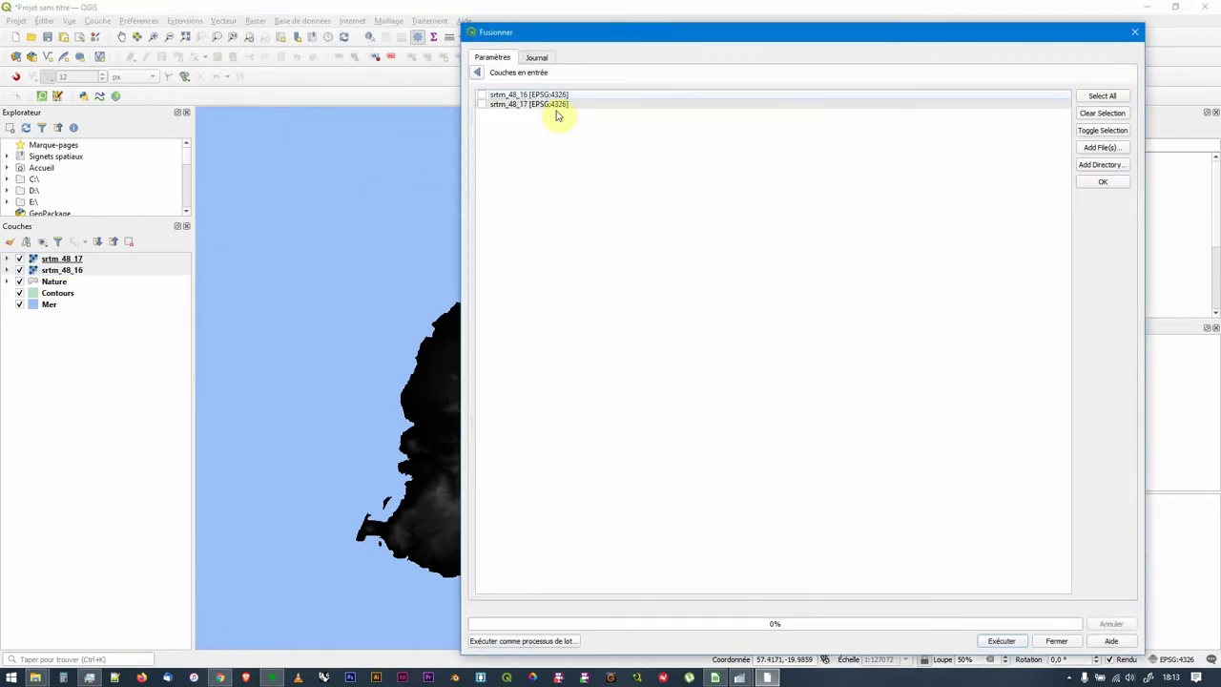
pyautogui.click(481, 94)
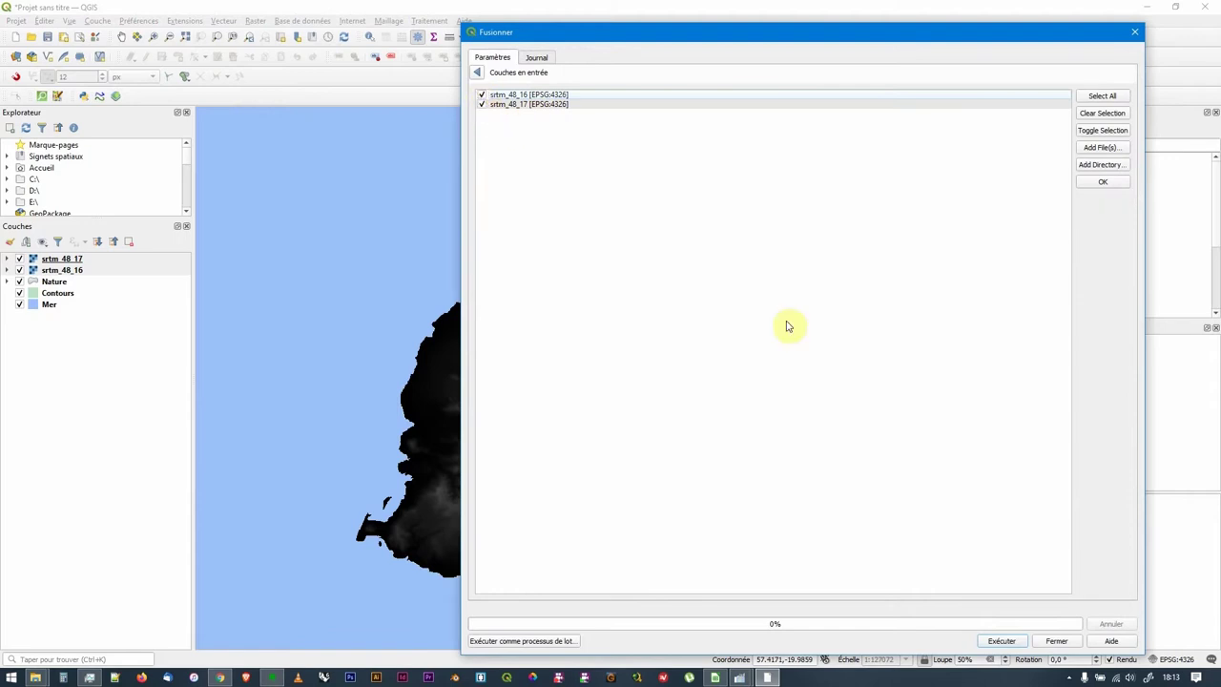
pyautogui.click(1006, 643)
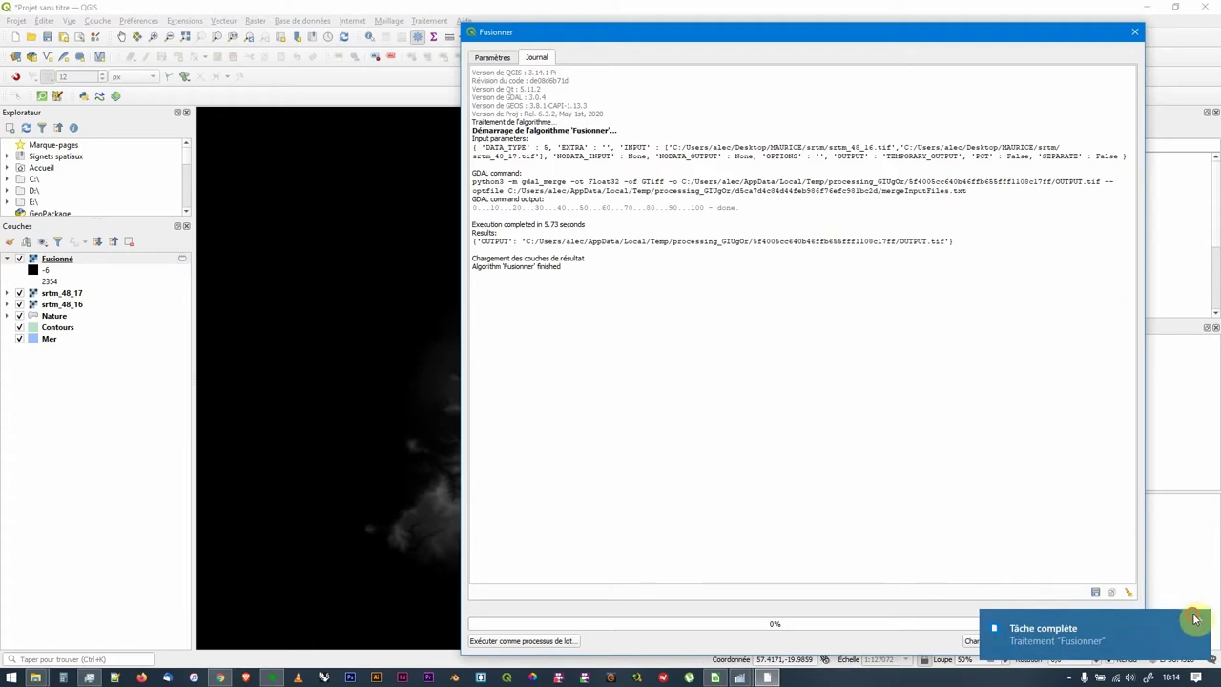
# Close the Fusionner dialog and examine the merged elevation raster around both islands, ending with Mauritius framed in the map canvas.
pyautogui.click(1167, 632)
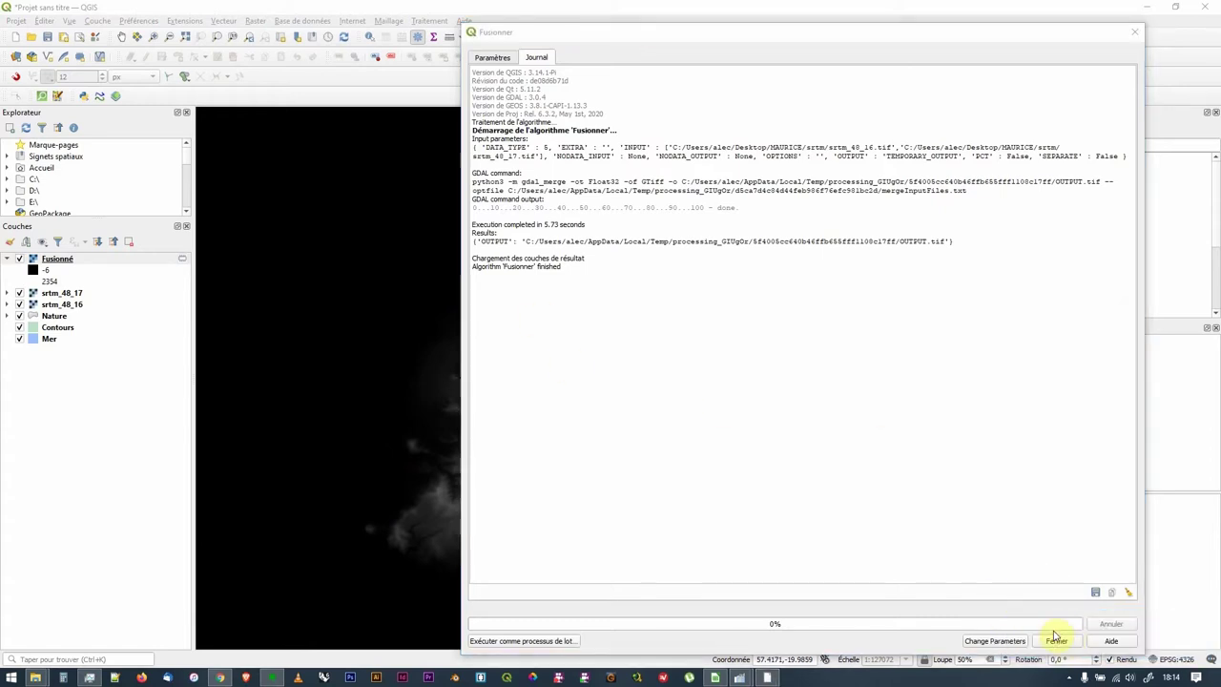
pyautogui.click(1055, 637)
pyautogui.moveTo(412, 352); pyautogui.dragTo(586, 328)
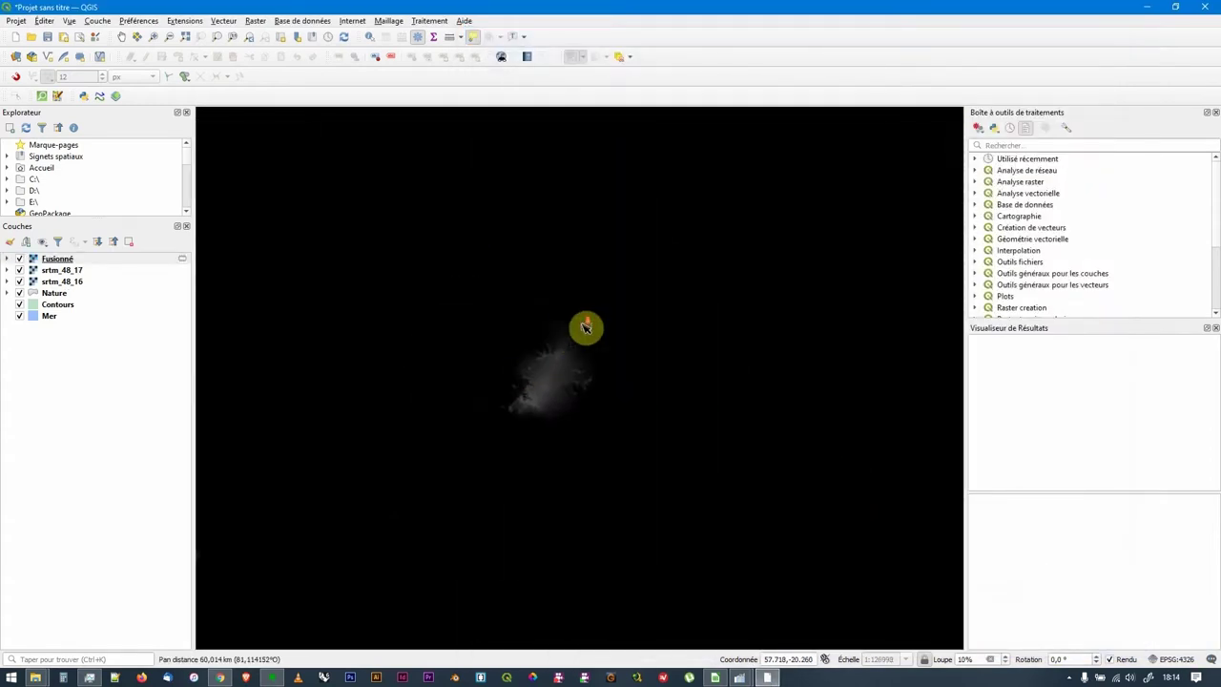
pyautogui.moveTo(502, 344); pyautogui.dragTo(584, 372)
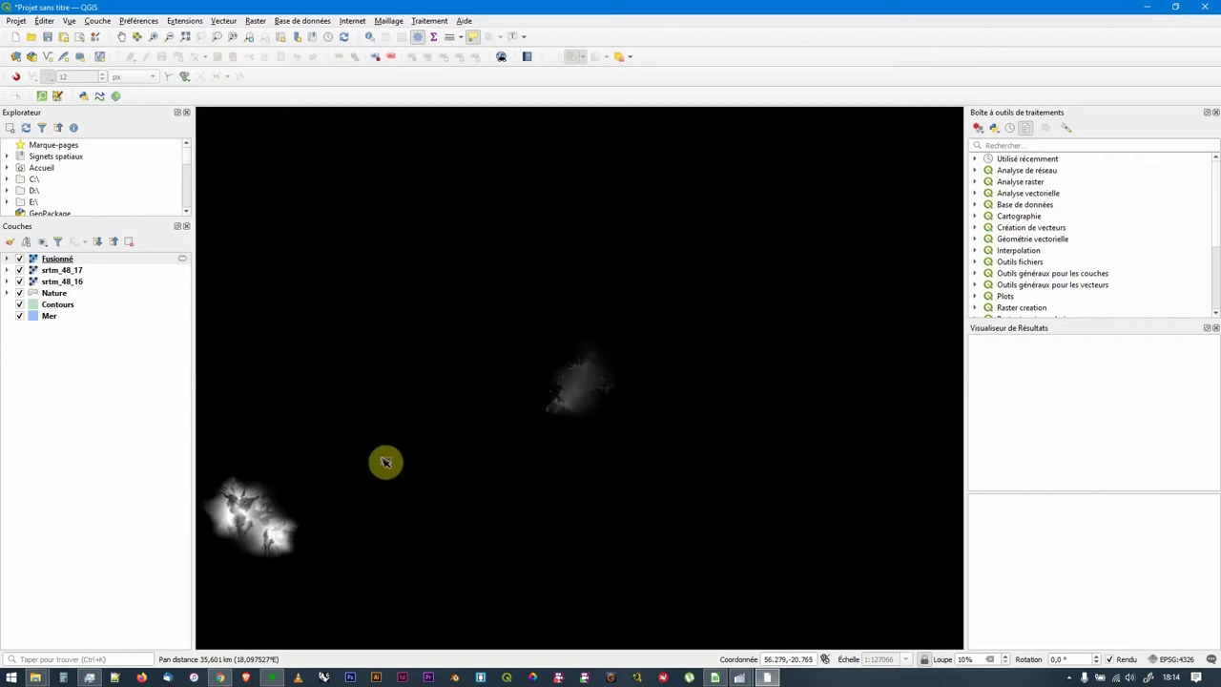
pyautogui.moveTo(385, 463); pyautogui.dragTo(419, 459)
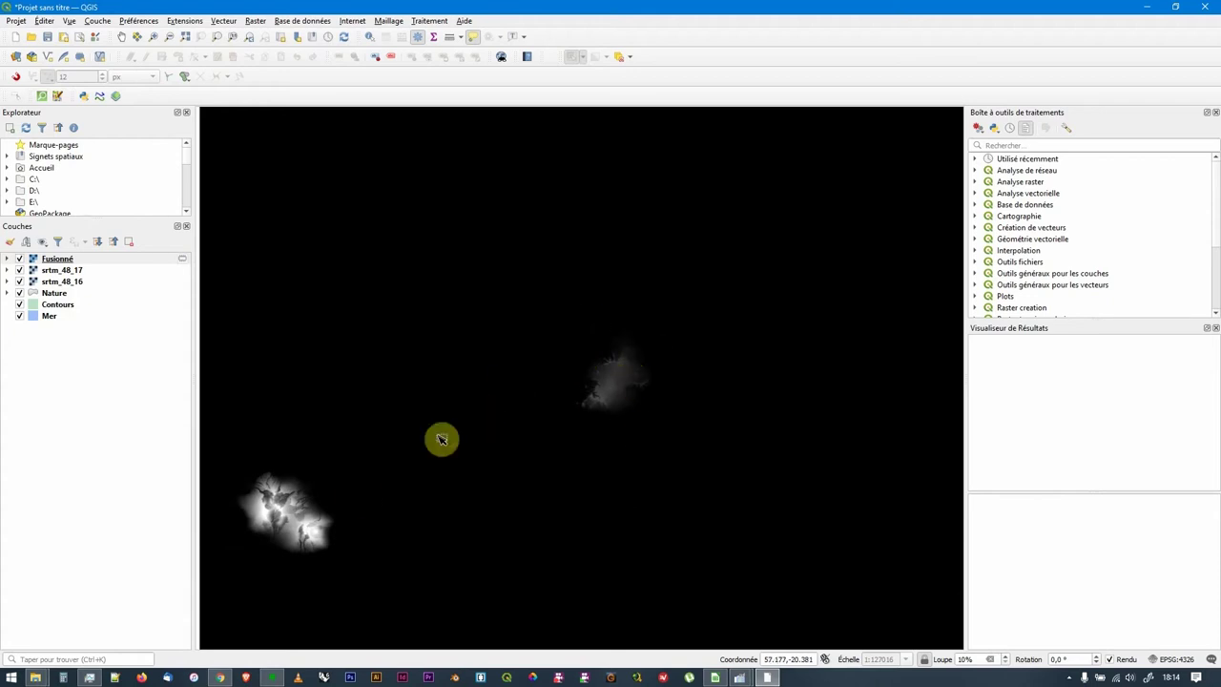
pyautogui.moveTo(411, 522); pyautogui.dragTo(449, 515)
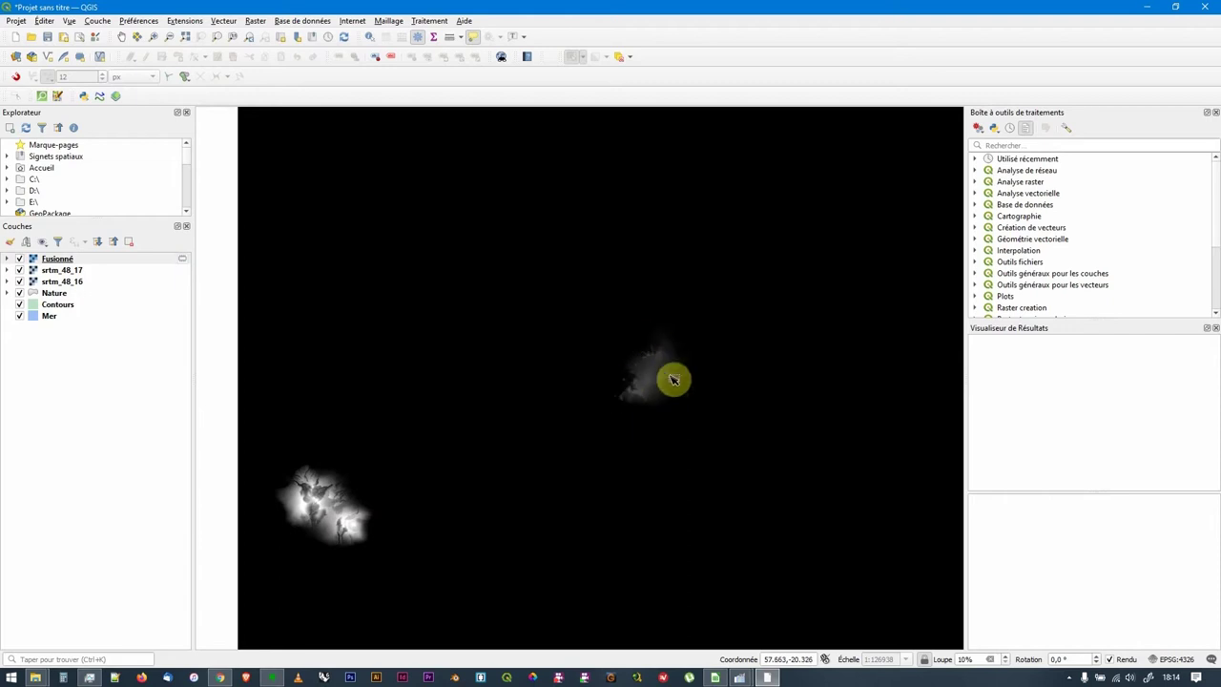
pyautogui.moveTo(654, 378); pyautogui.dragTo(553, 430)
pyautogui.scroll(3, 572, 396)
pyautogui.scroll(-2, 556, 416)
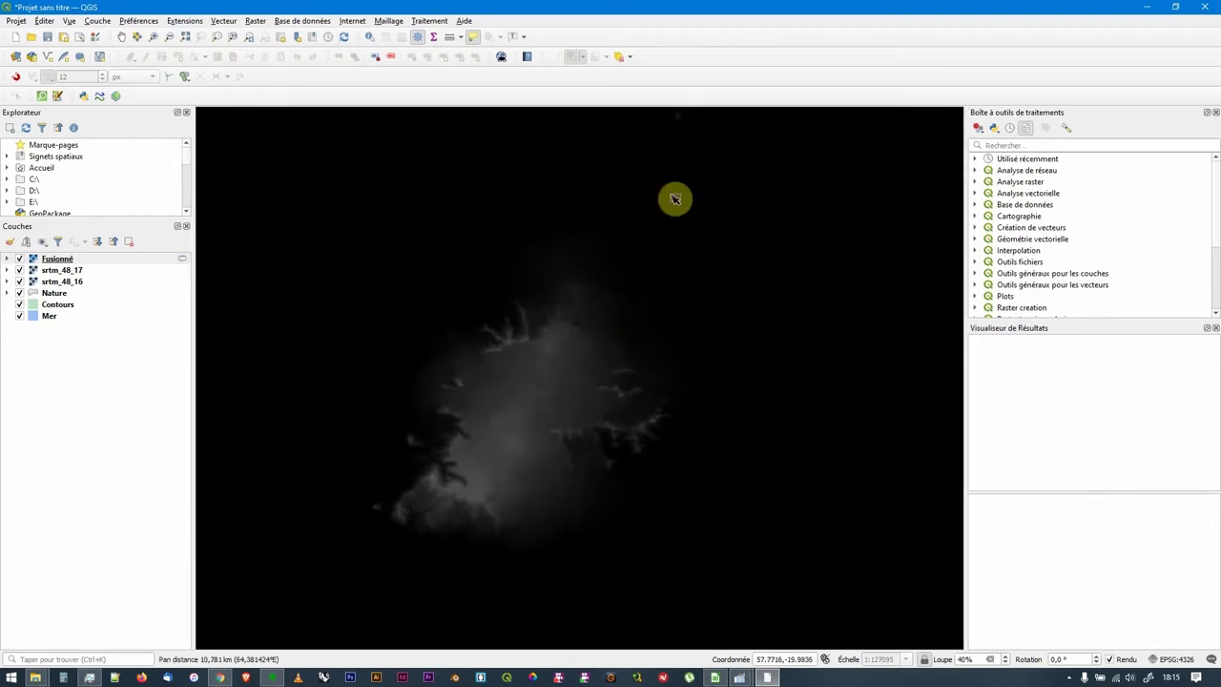
pyautogui.moveTo(612, 335); pyautogui.dragTo(591, 344)
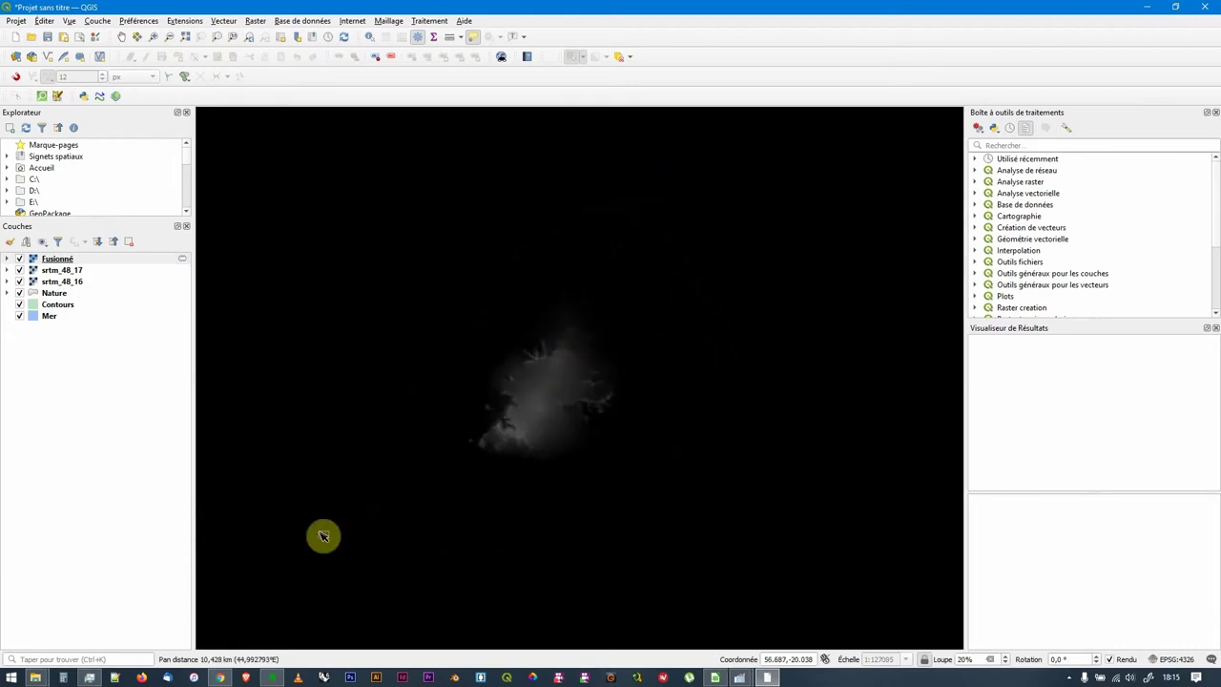
# Clip the Fusionné raster to the current map canvas extent as a temporary layer and collapse the clipped layer's legend.
pyautogui.click(250, 21)
pyautogui.moveTo(297, 141)
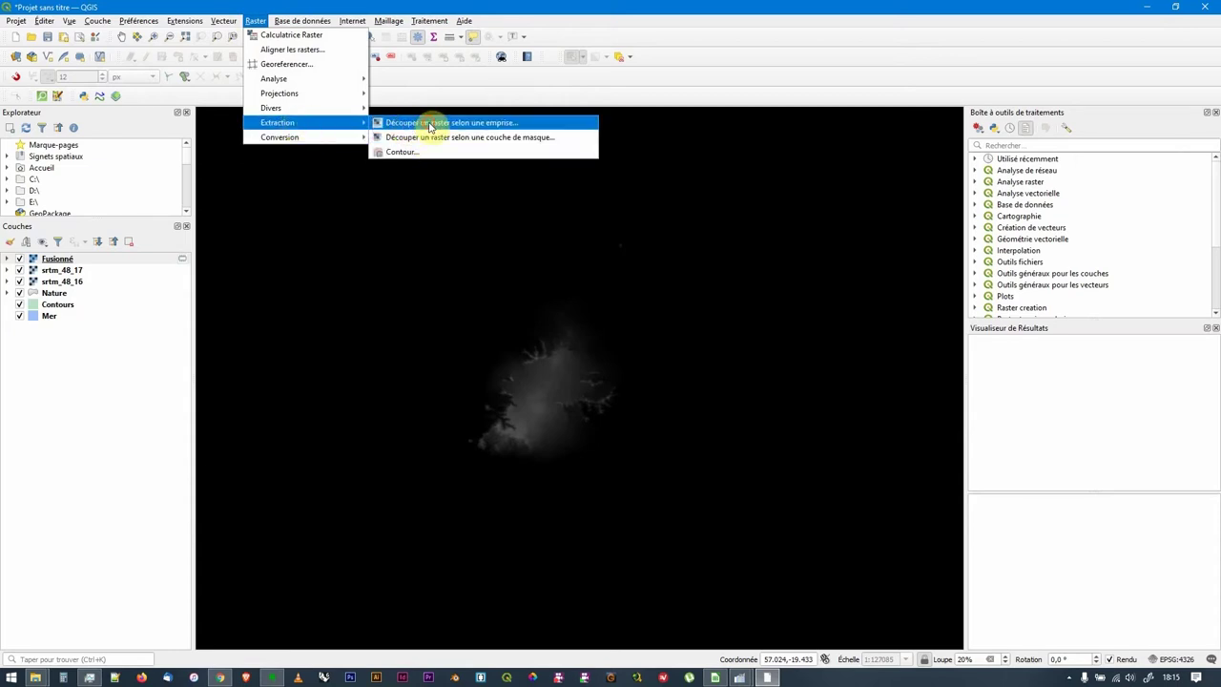
pyautogui.click(431, 125)
pyautogui.click(1126, 116)
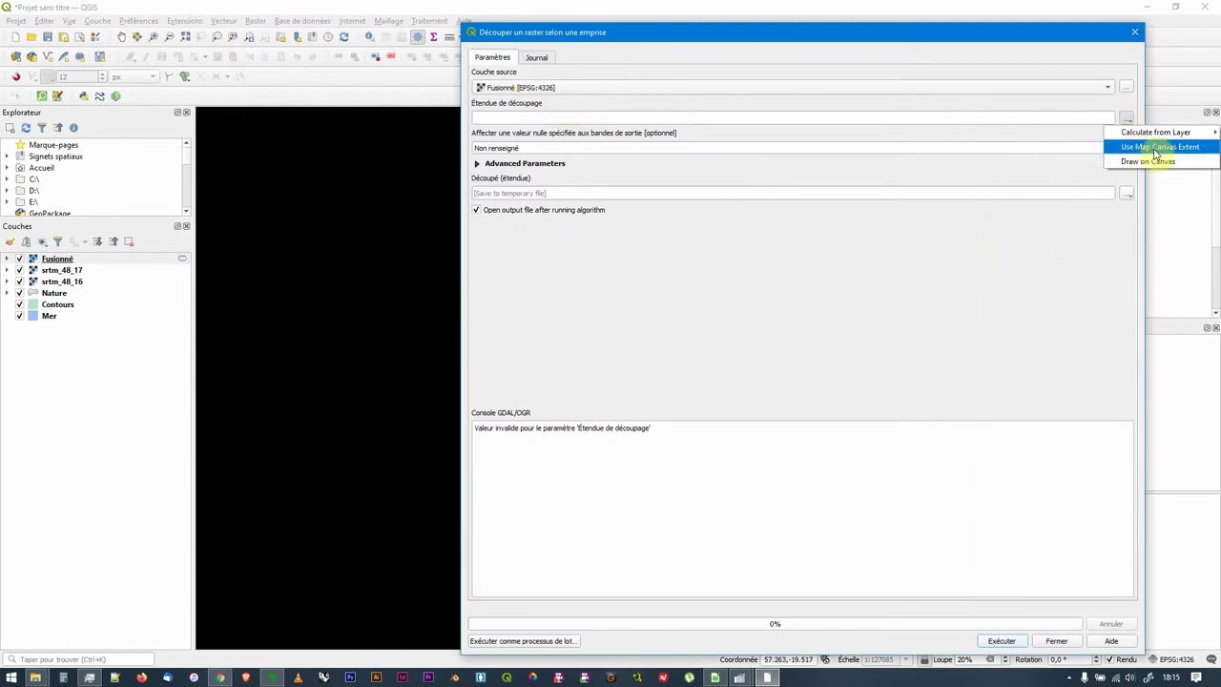
pyautogui.click(1160, 148)
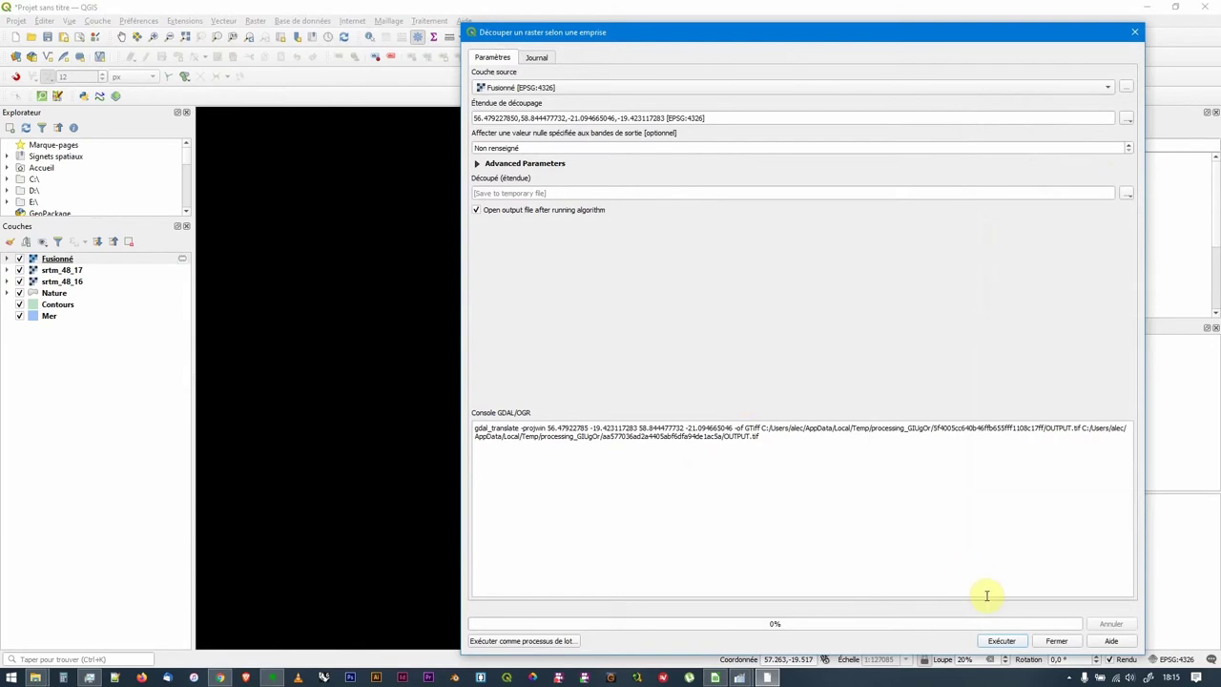
pyautogui.click(998, 644)
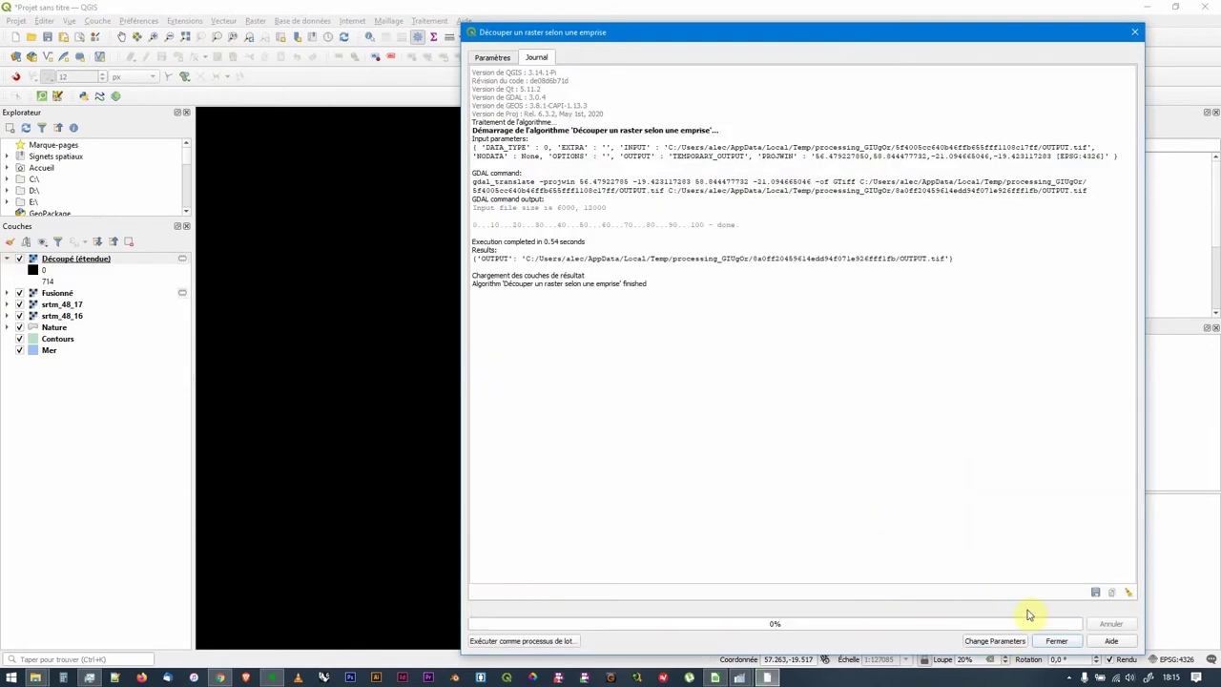
pyautogui.click(1053, 640)
pyautogui.click(7, 259)
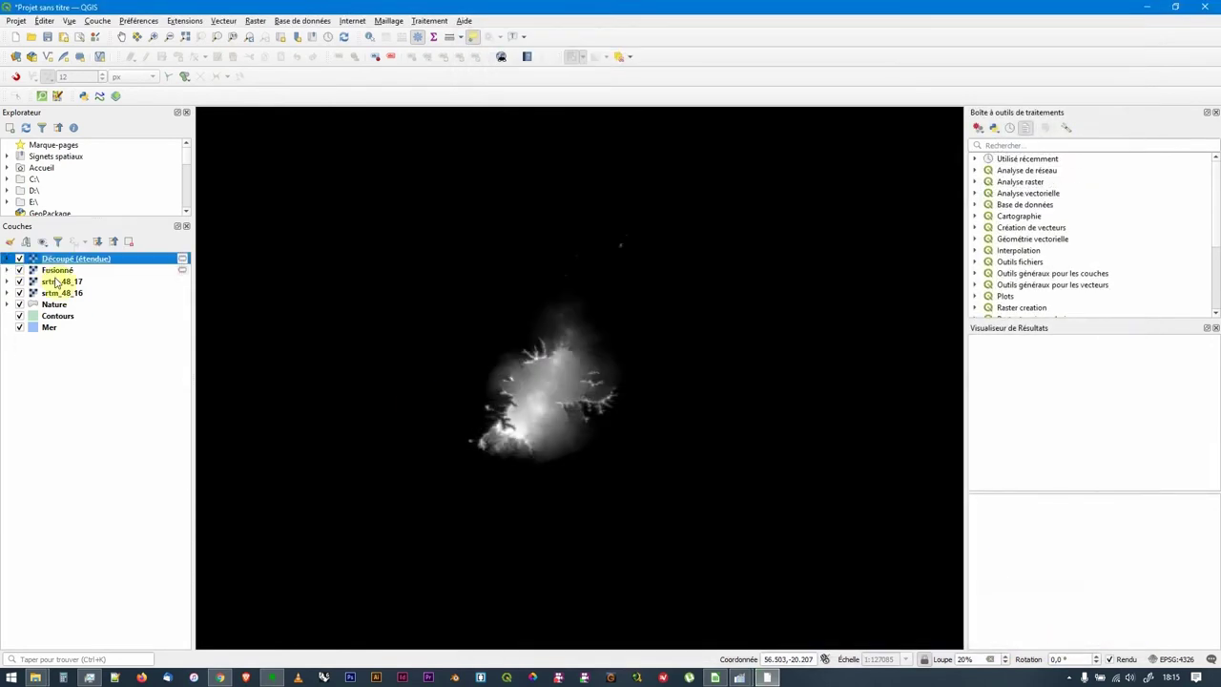
# Remove the Fusionné, srtm_48_17 and srtm_48_16 layers from the project.
pyautogui.click(56, 271)
pyautogui.keyDown('ctrl'); pyautogui.click(59, 281); pyautogui.keyUp('ctrl')
pyautogui.keyDown('ctrl'); pyautogui.click(63, 293); pyautogui.keyUp('ctrl')
pyautogui.rightClick(71, 295)
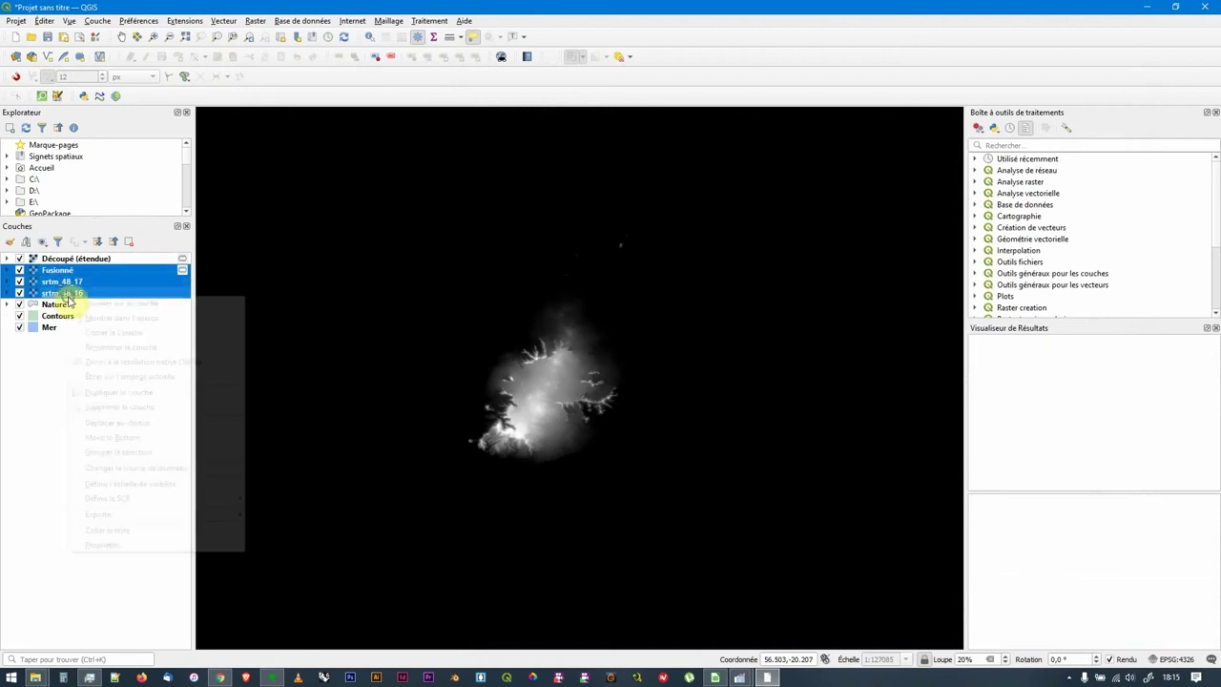
pyautogui.click(157, 408)
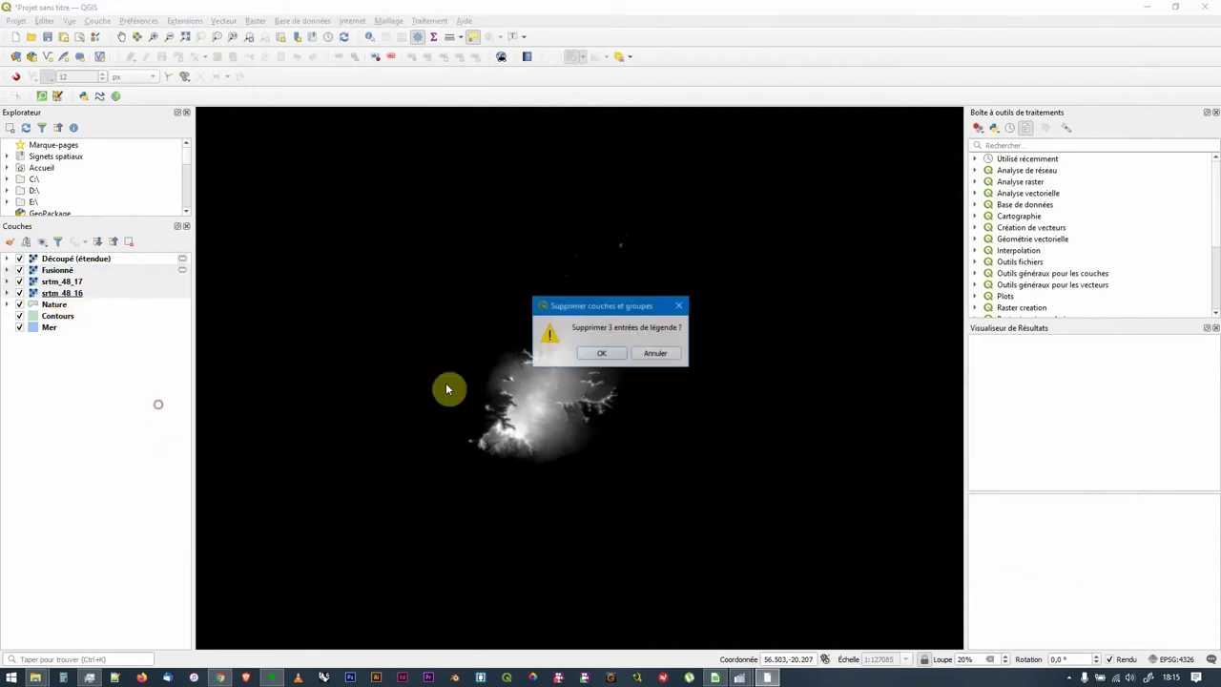
pyautogui.click(606, 353)
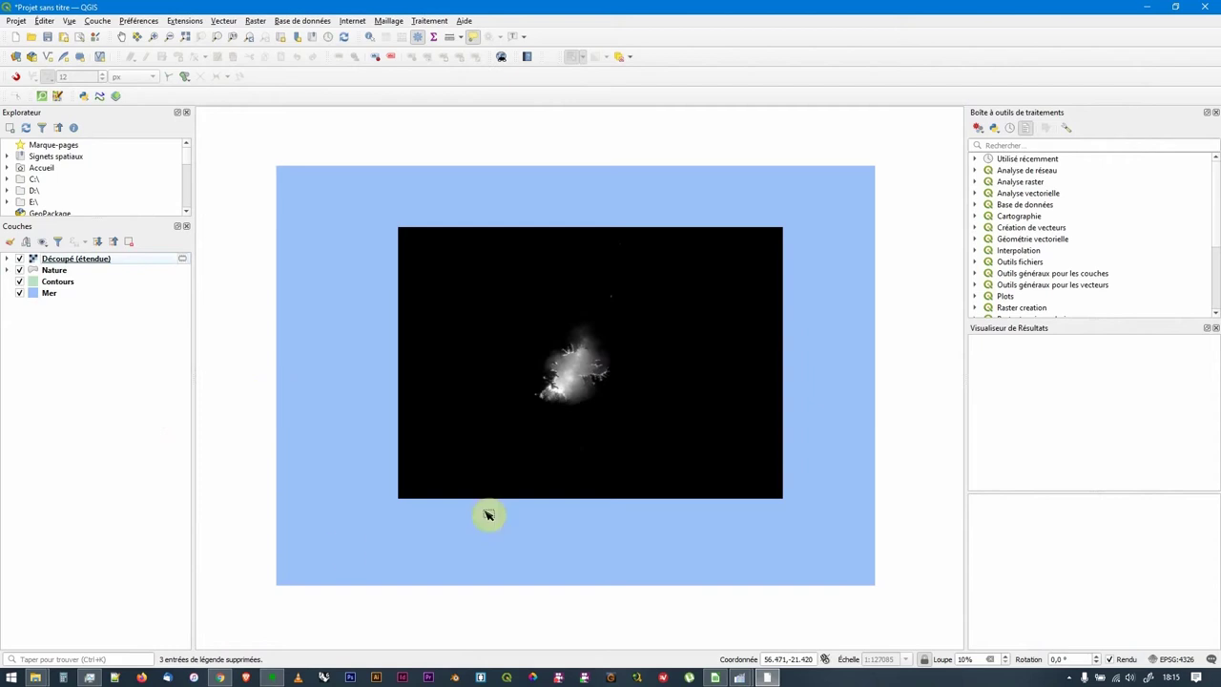
# Render the Découpé (étendue) raster as Ombrage with the default settings and inspect the shaded relief of Mauritius.
pyautogui.moveTo(390, 445); pyautogui.dragTo(611, 318)
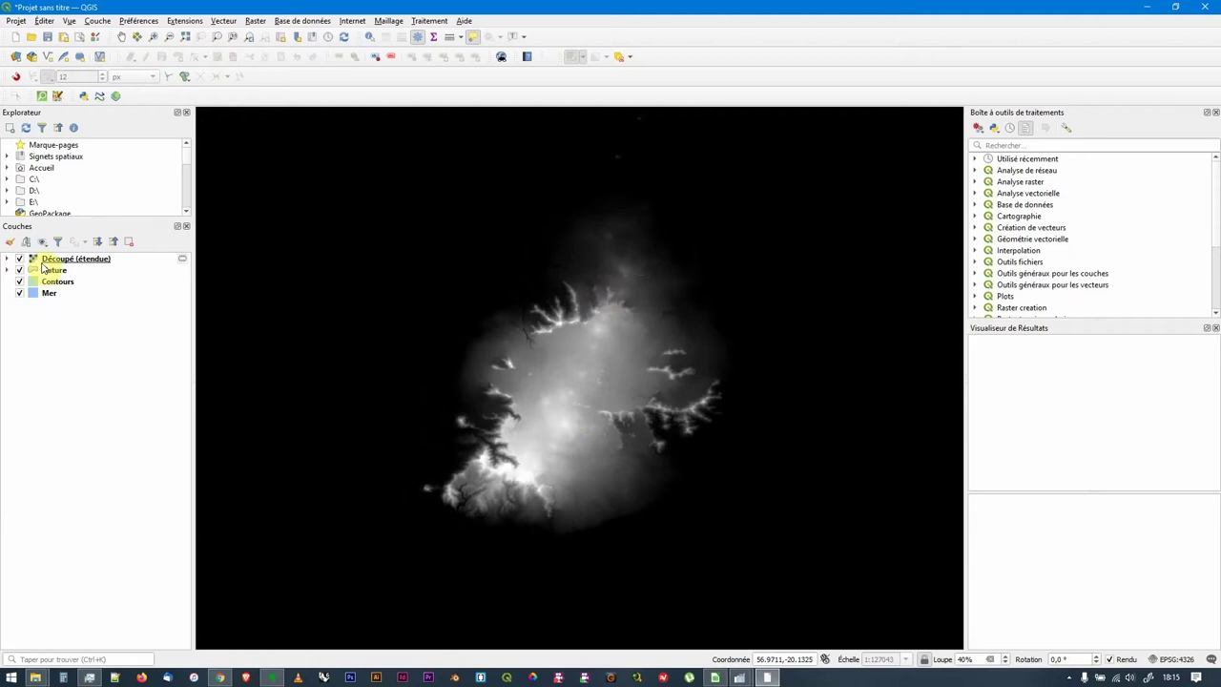
pyautogui.click(72, 263)
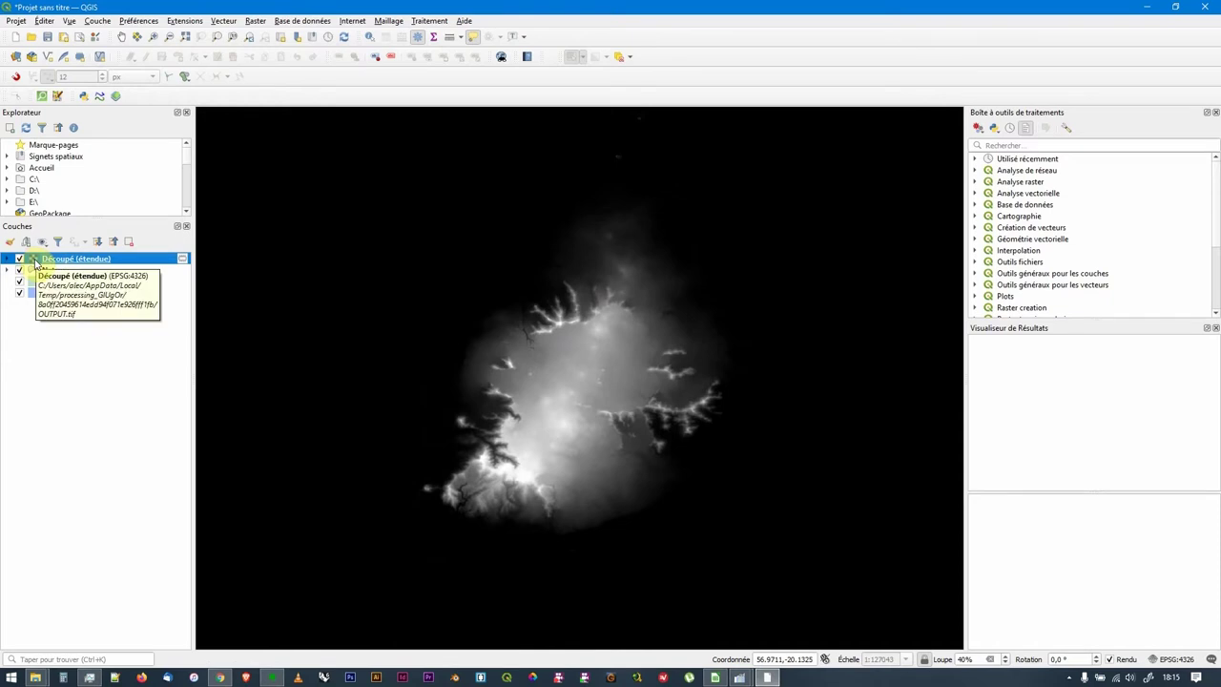
pyautogui.doubleClick(38, 262)
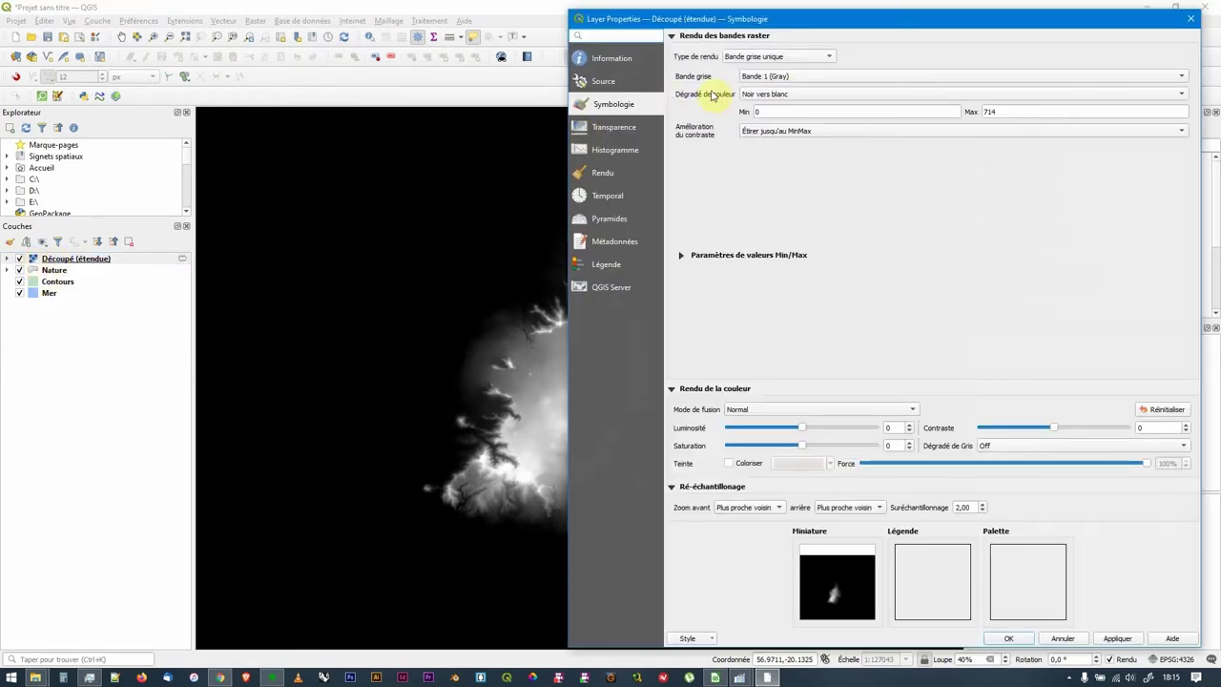
pyautogui.click(780, 58)
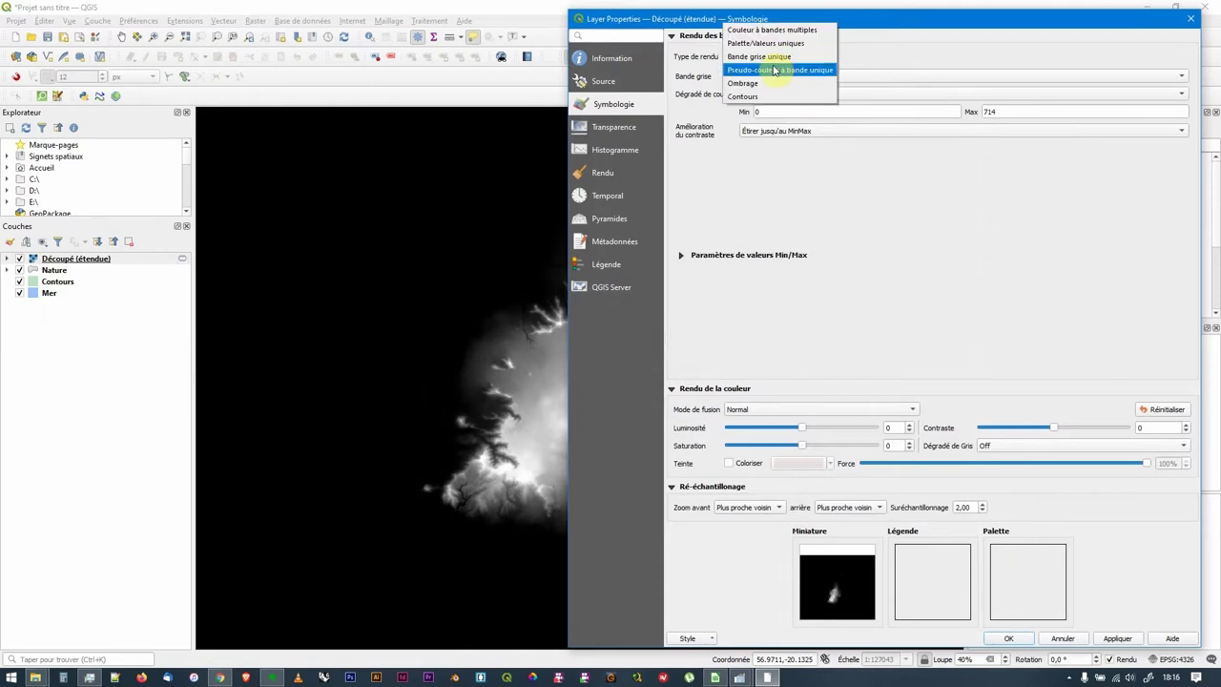
pyautogui.click(746, 85)
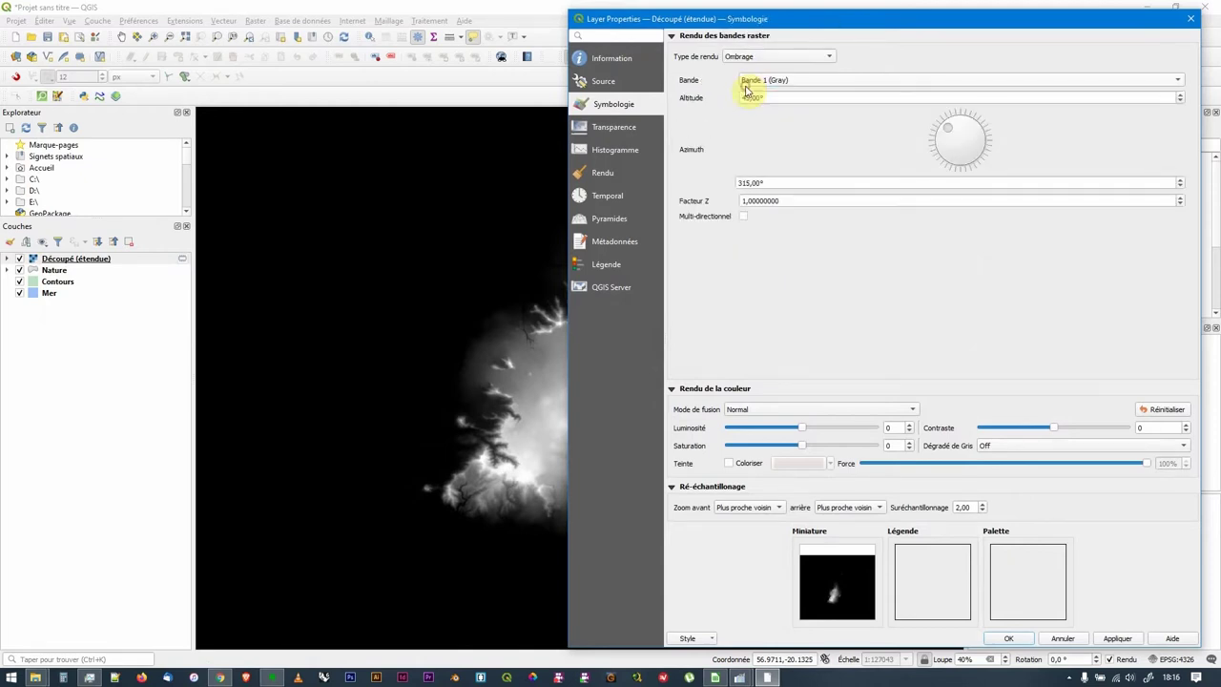
pyautogui.click(1009, 639)
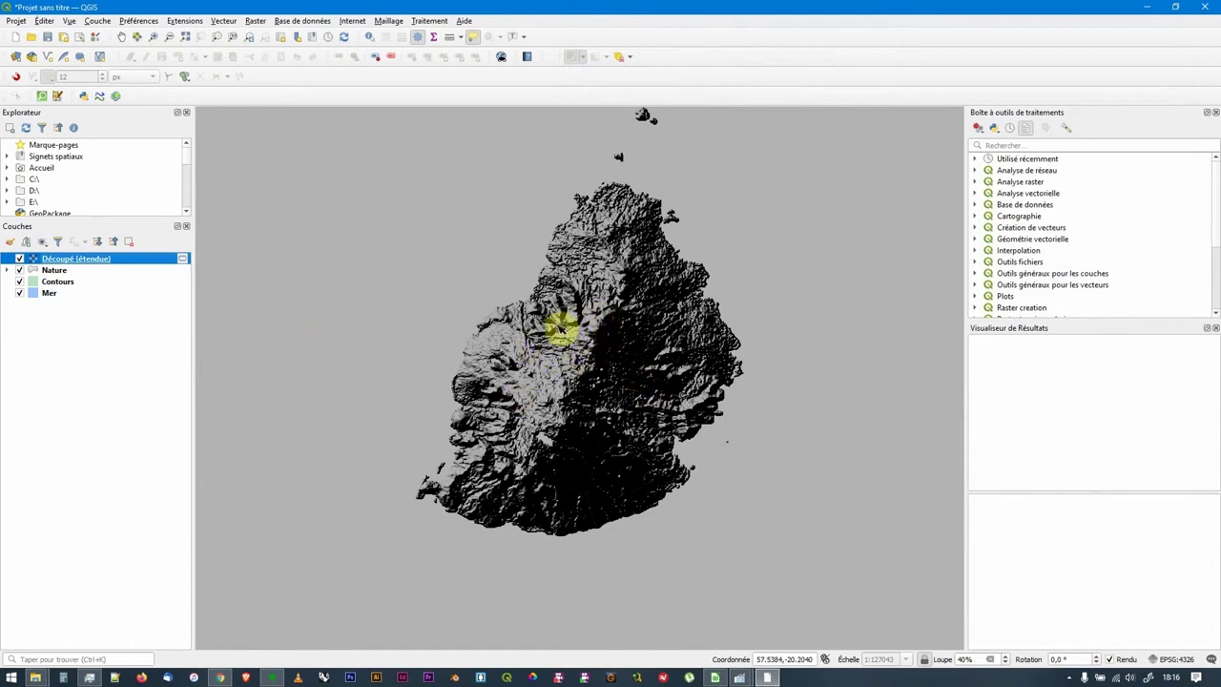
pyautogui.moveTo(586, 351); pyautogui.dragTo(549, 352)
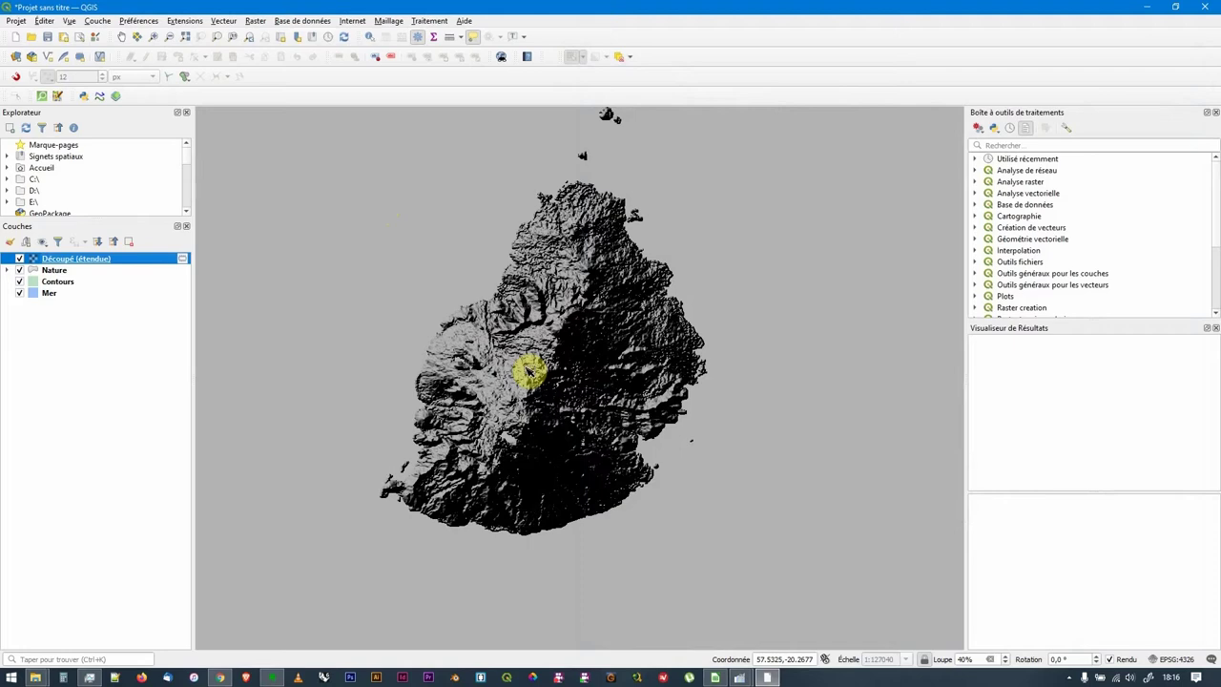
pyautogui.scroll(3, 530, 368)
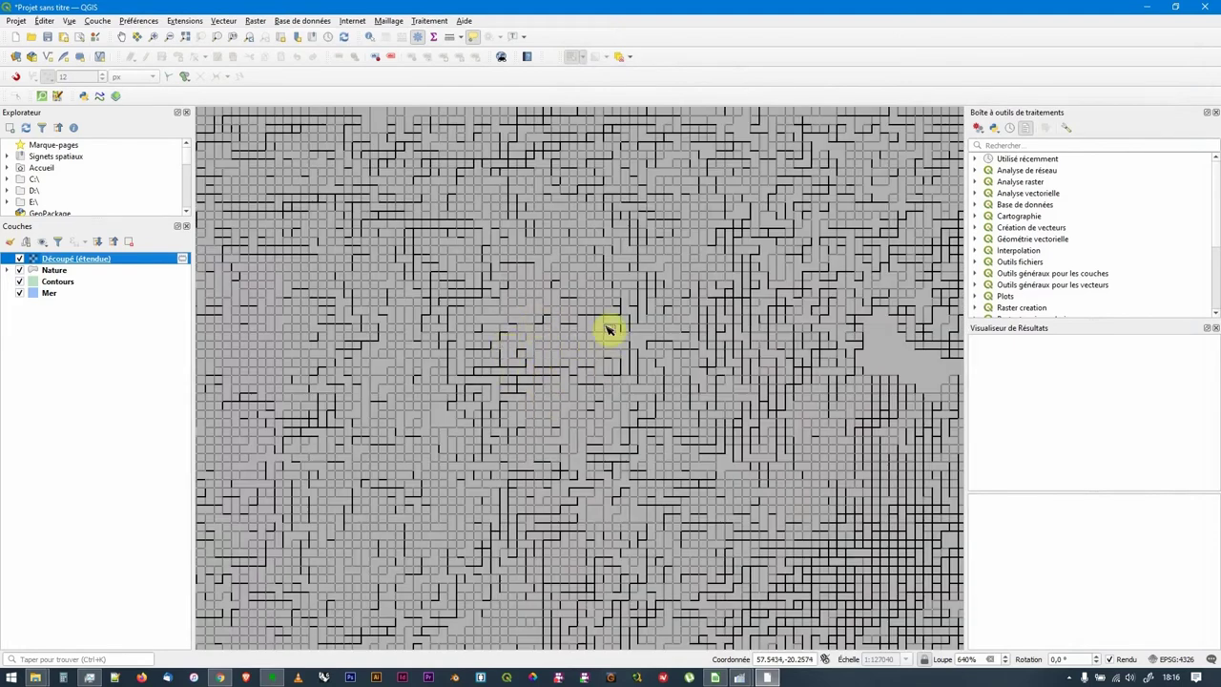
pyautogui.scroll(-4, 631, 351)
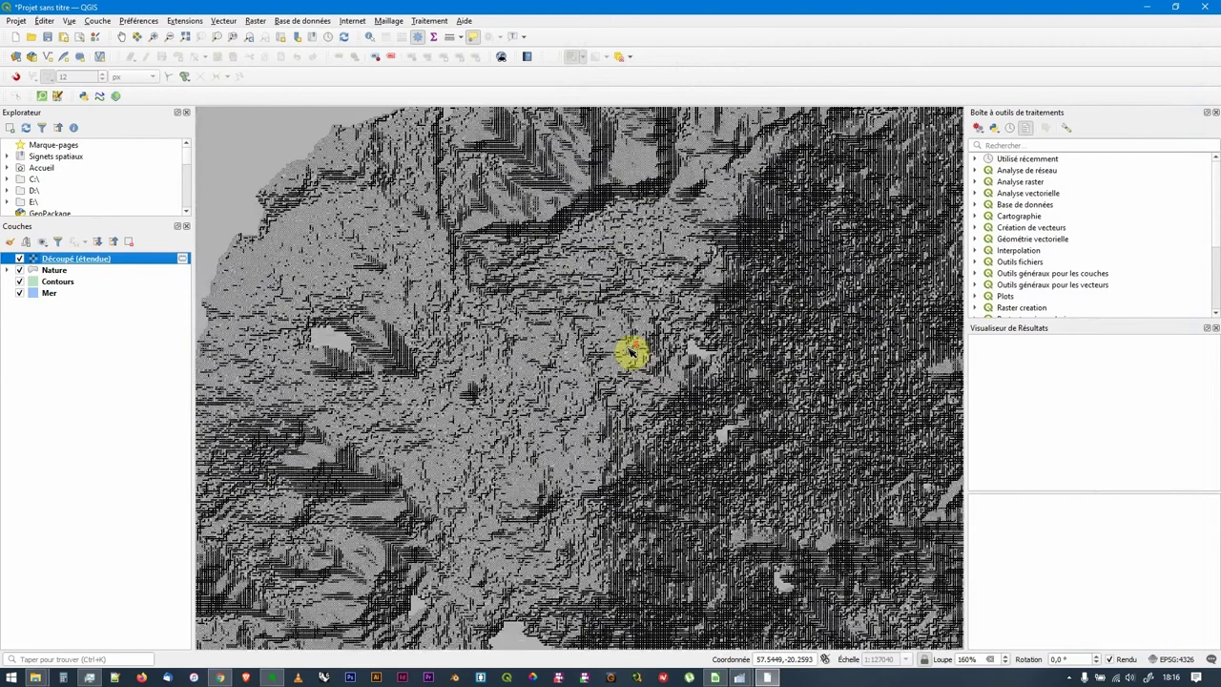
pyautogui.moveTo(645, 350); pyautogui.dragTo(621, 340)
# Render the Découpé (étendue) raster as Contours with a contour interval of 10.
pyautogui.click(45, 261)
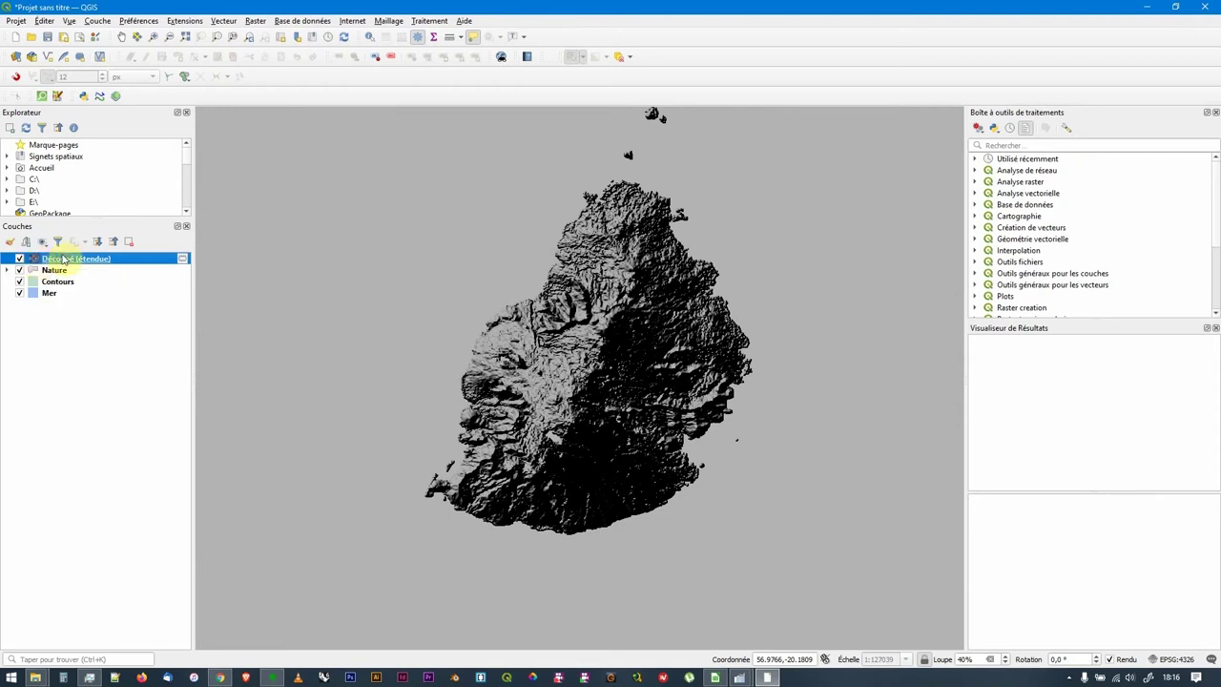
pyautogui.doubleClick(38, 258)
pyautogui.click(792, 96)
pyautogui.click(768, 111)
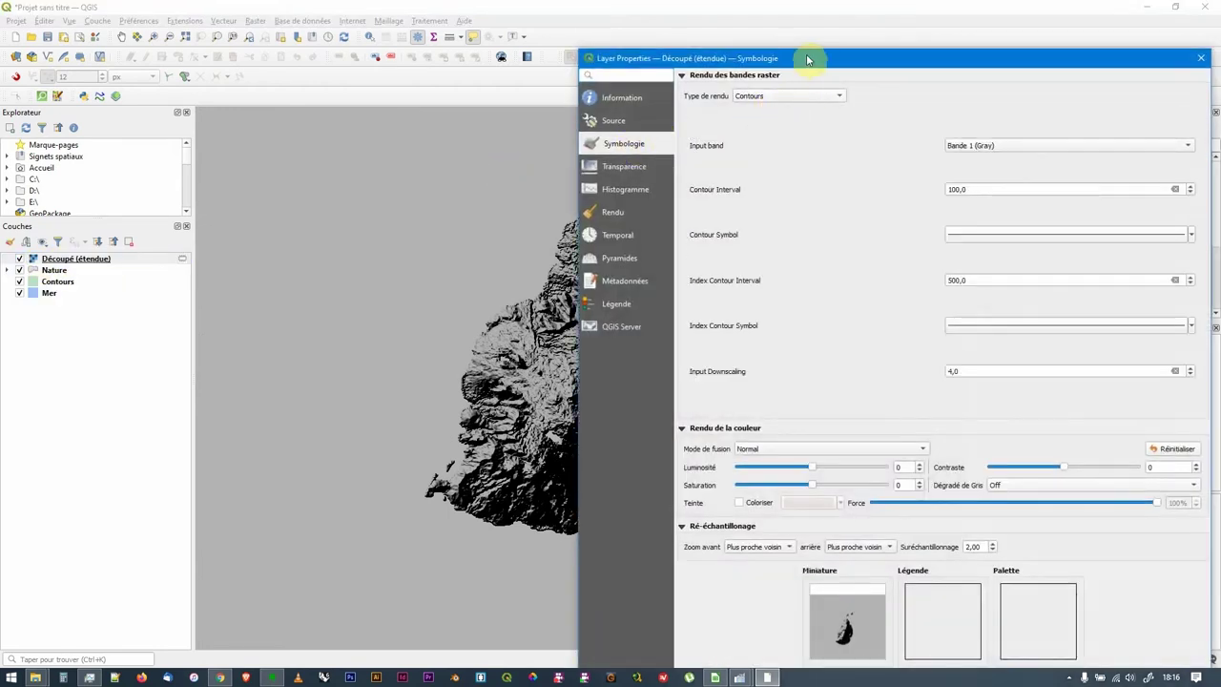
pyautogui.moveTo(807, 59); pyautogui.dragTo(738, 11)
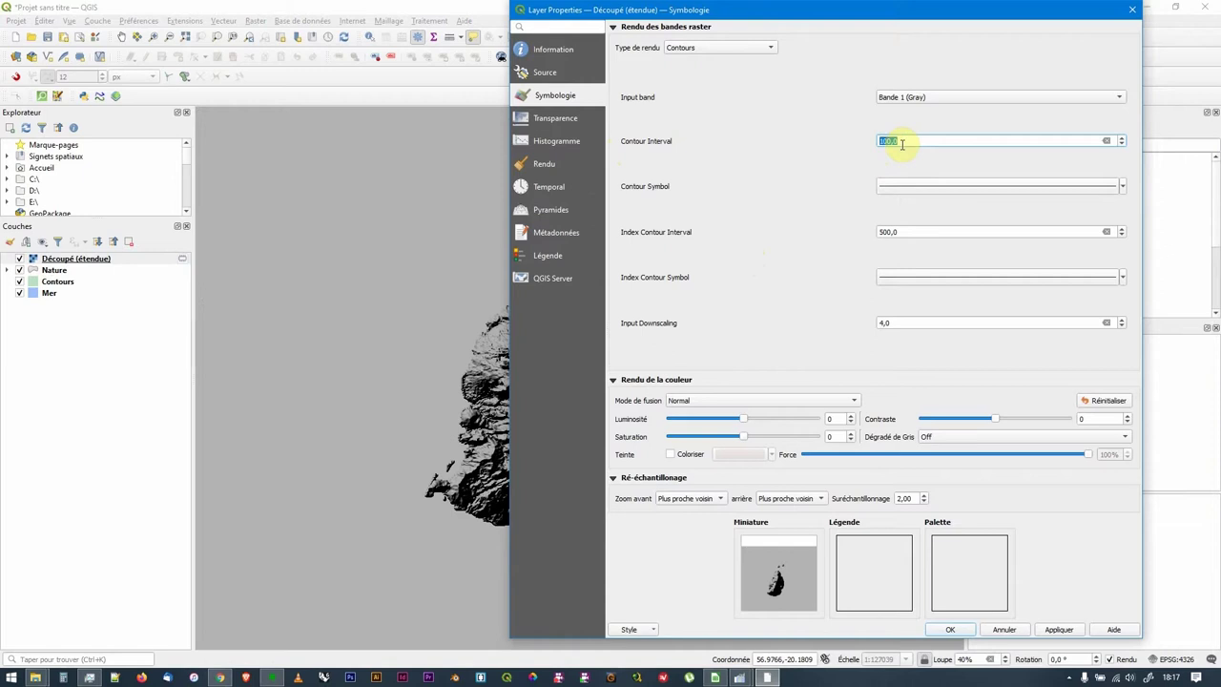
pyautogui.click(841, 170)
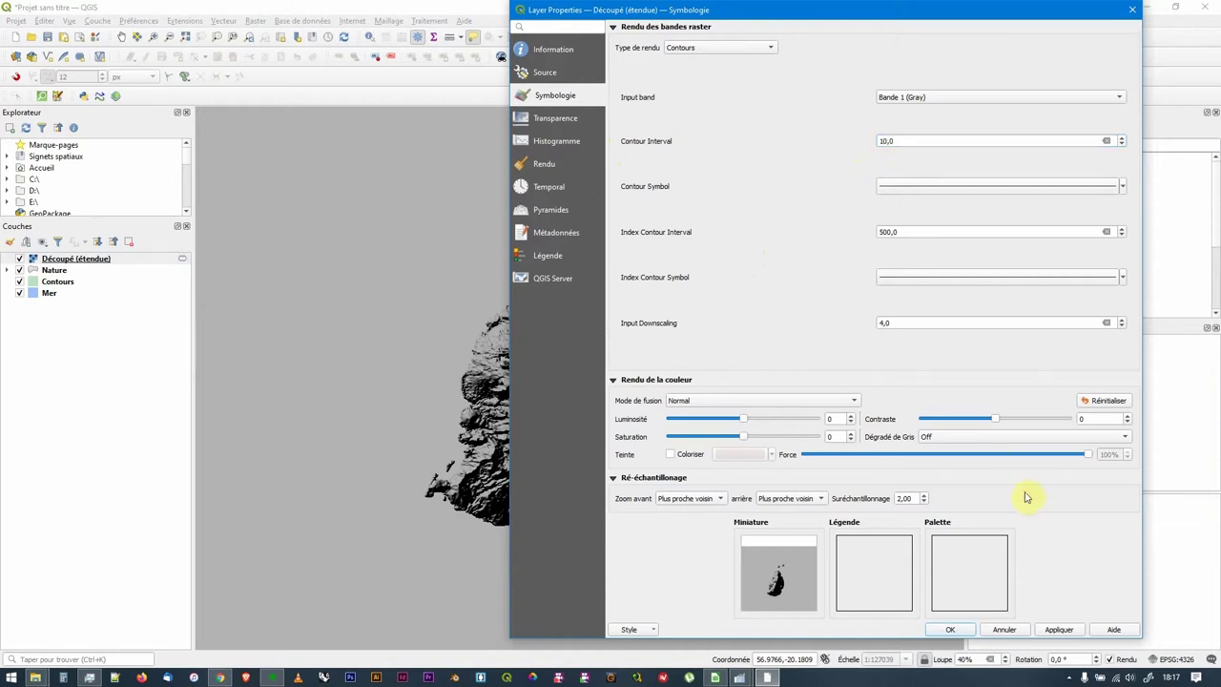
pyautogui.click(1058, 630)
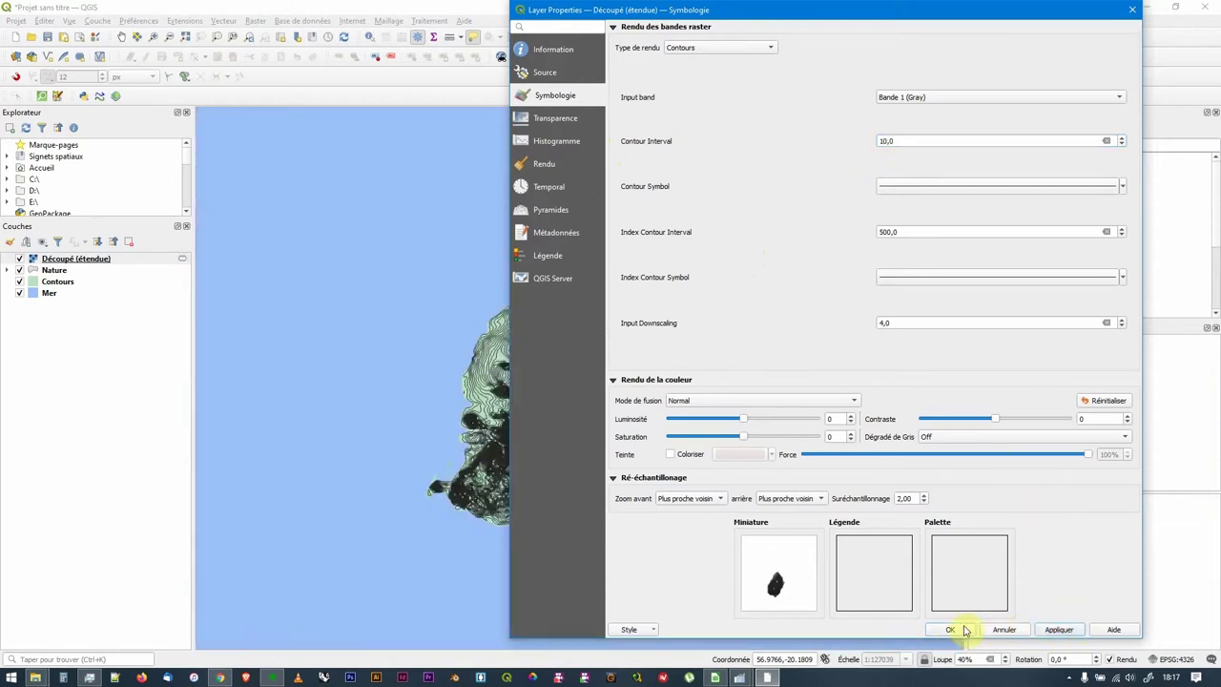
pyautogui.click(950, 630)
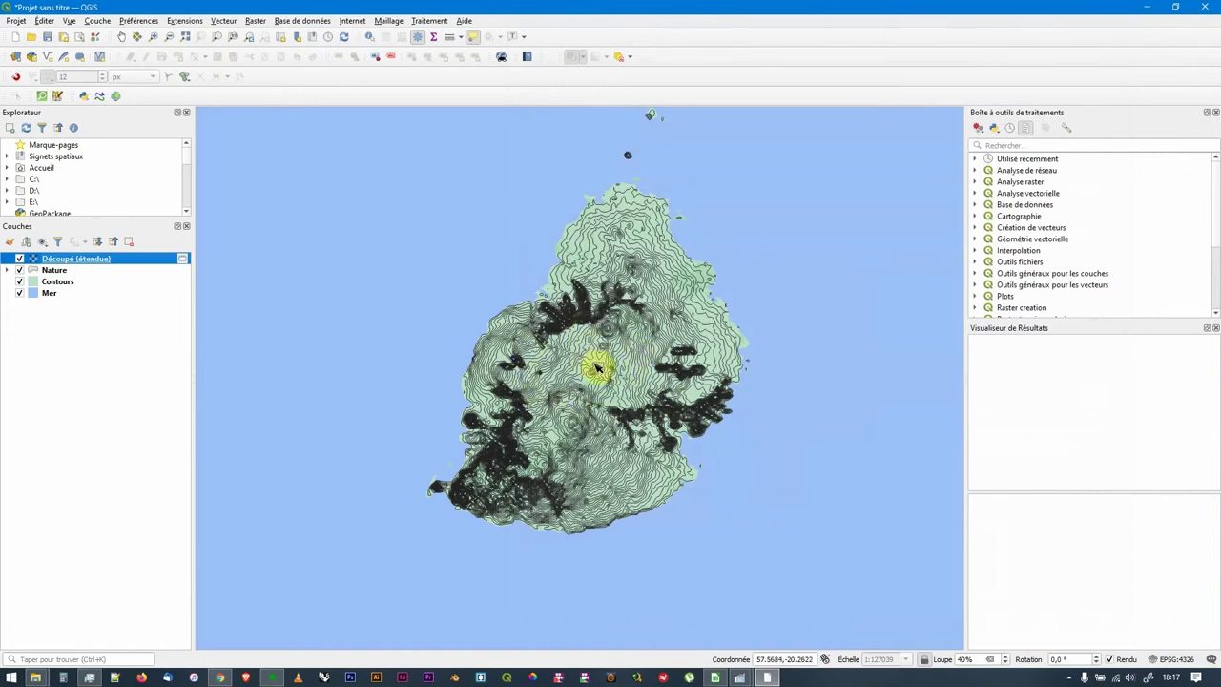
# Inspect the contour lines up close, and render the Découpé (étendue) raster as Couleur à bandes multiples.
pyautogui.scroll(4, 595, 365)
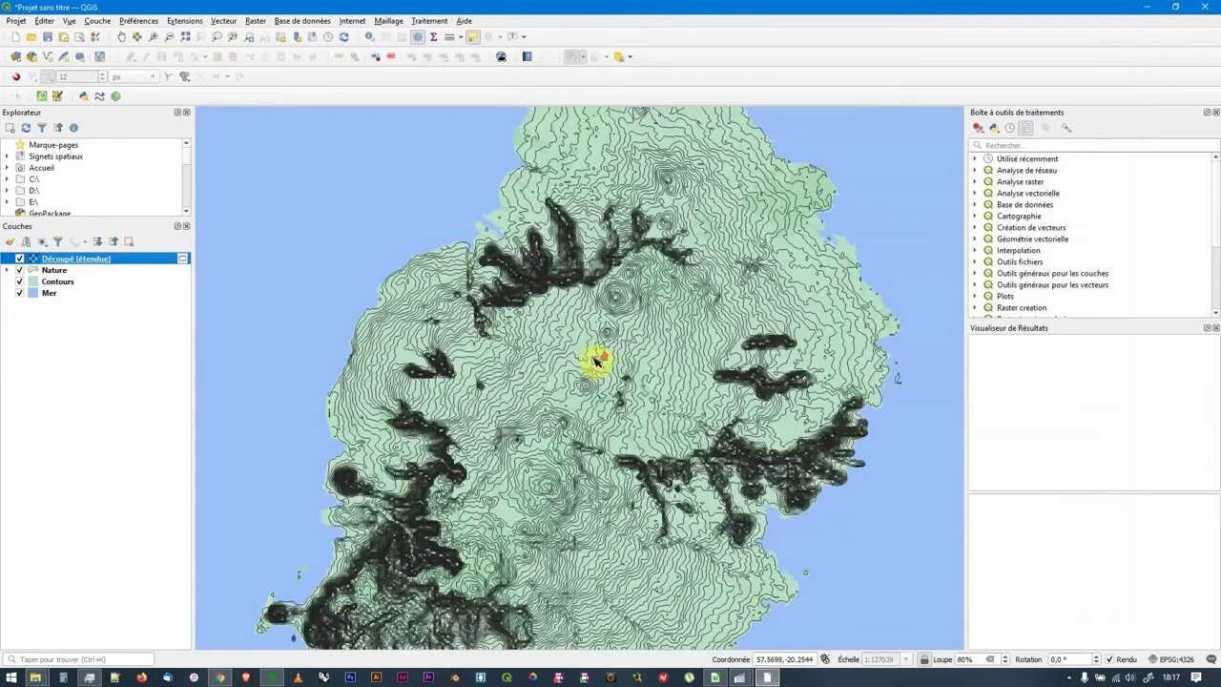
pyautogui.scroll(4, 594, 362)
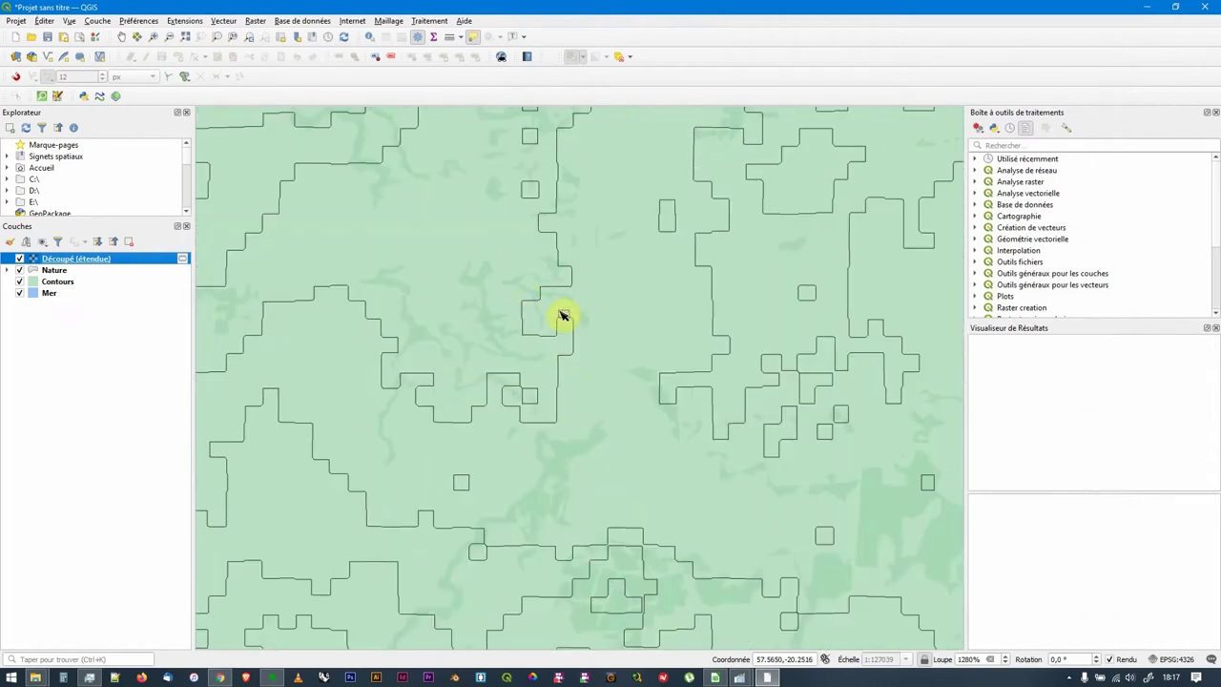
pyautogui.scroll(-4, 583, 355)
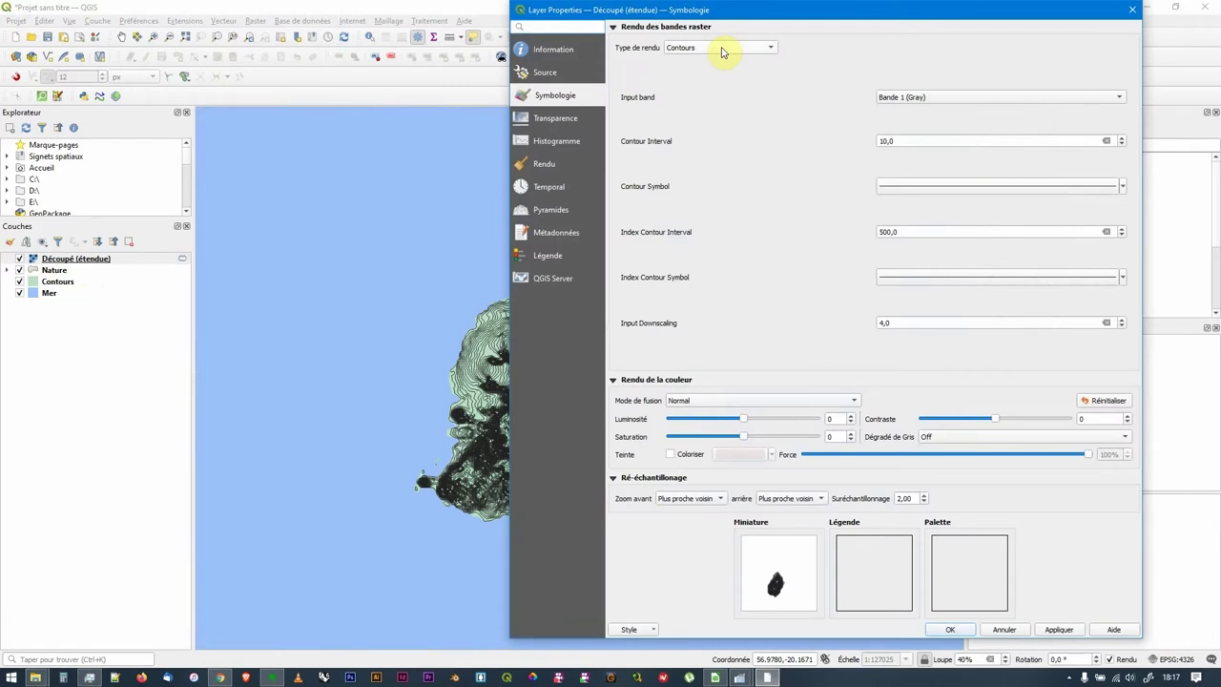
pyautogui.click(721, 50)
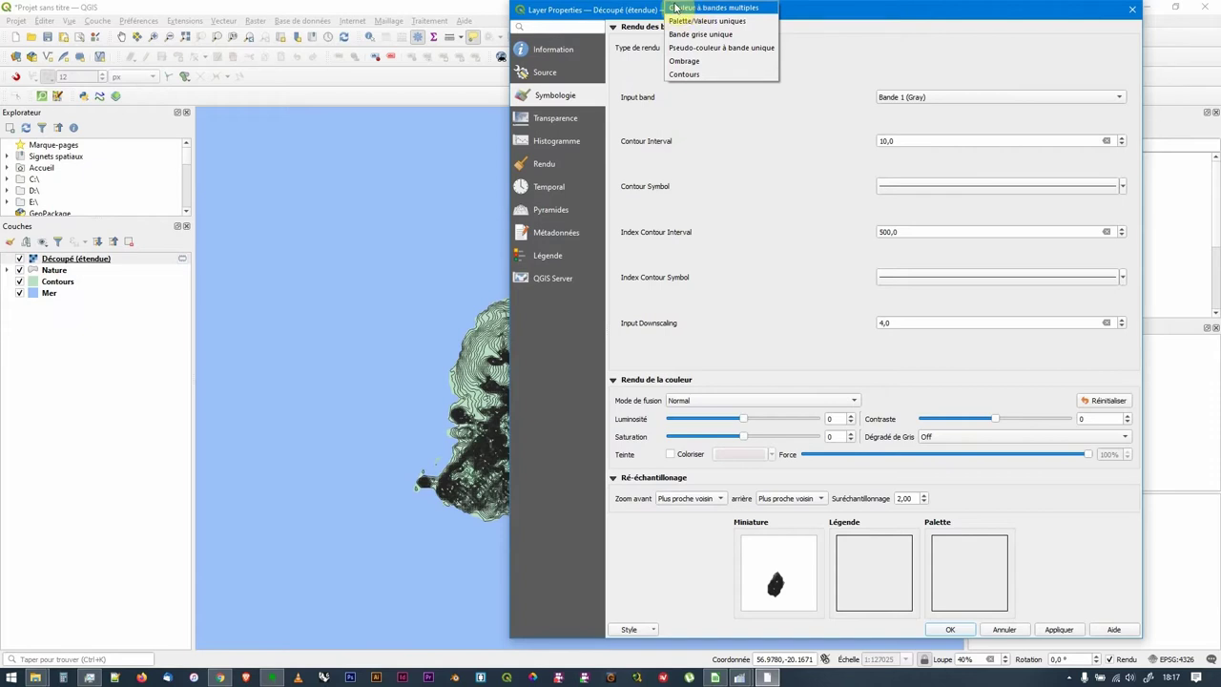
pyautogui.click(713, 10)
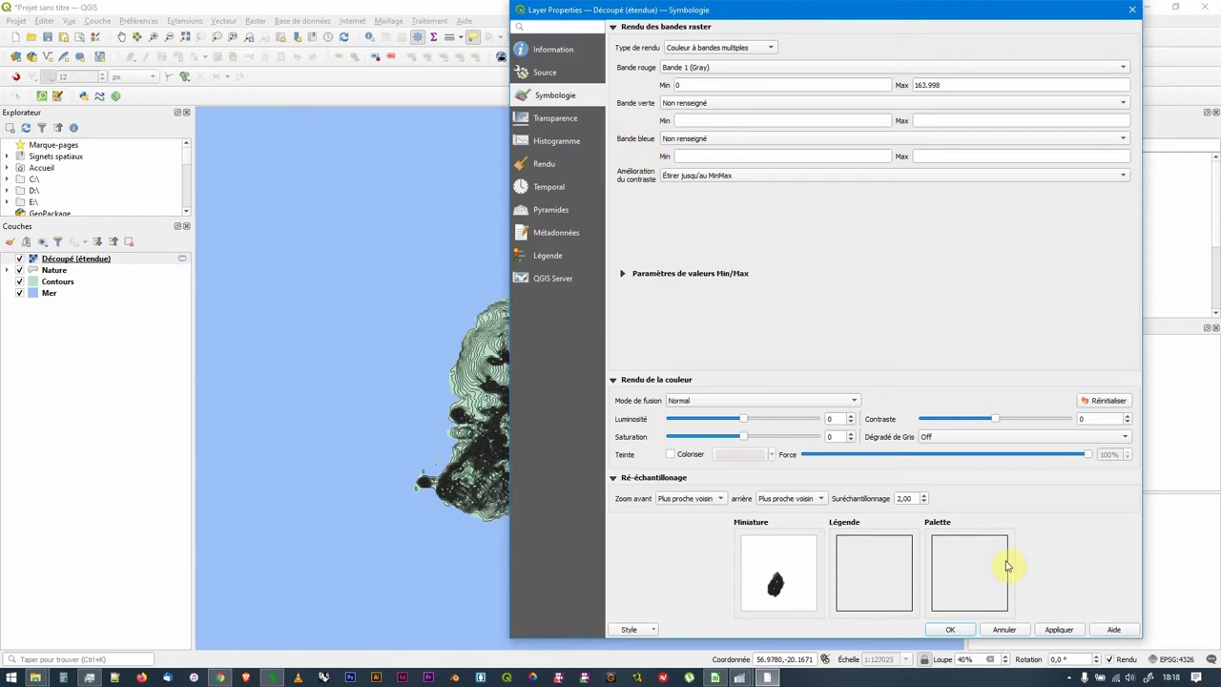
pyautogui.click(1065, 634)
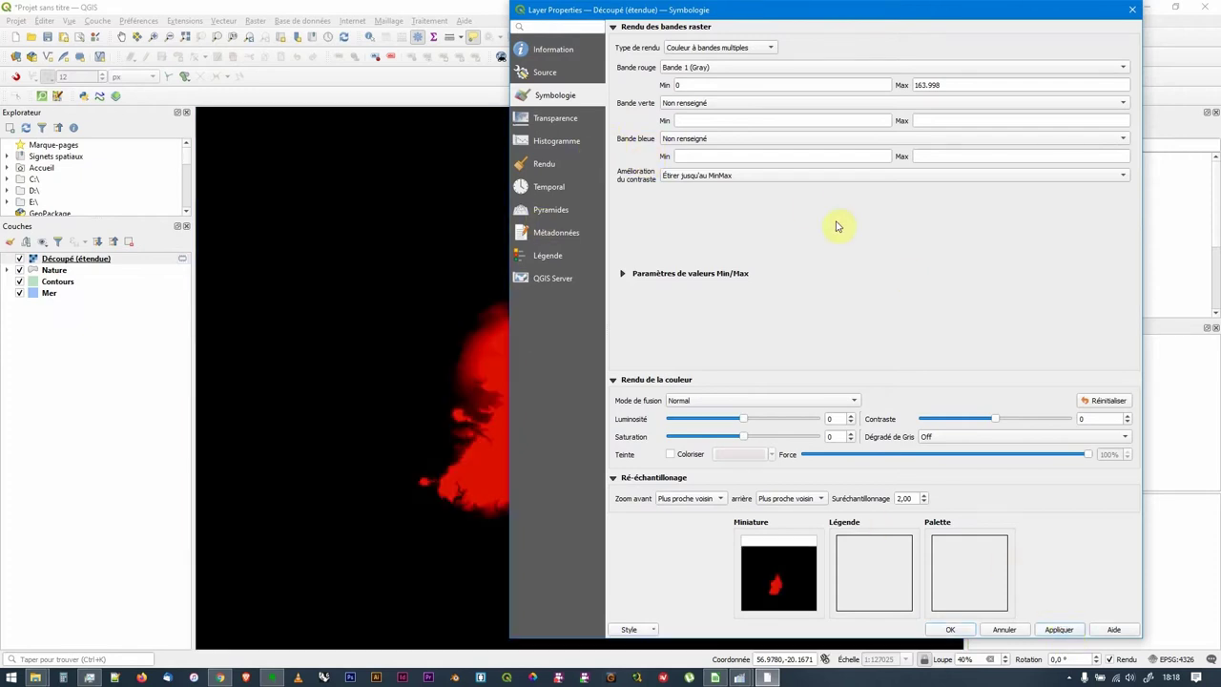
pyautogui.moveTo(748, 11); pyautogui.dragTo(884, 11)
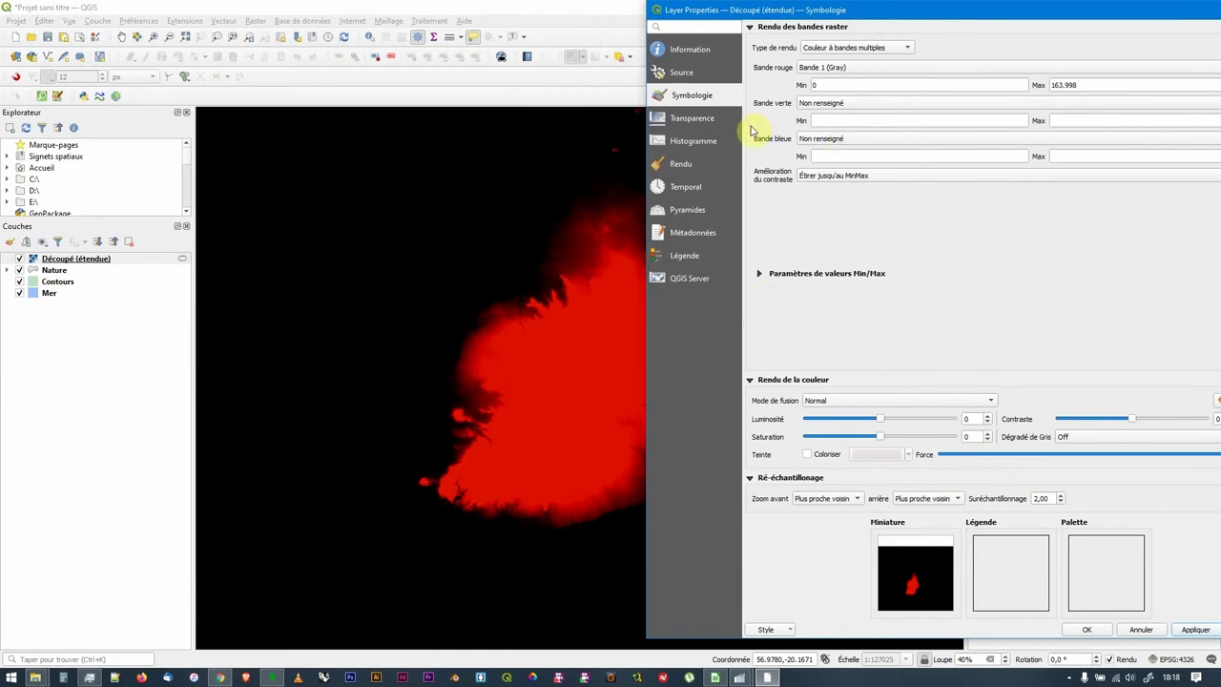
pyautogui.moveTo(893, 12); pyautogui.dragTo(833, 21)
# Render the Découpé (étendue) raster as Pseudo-couleur à bande unique and shift the map so the whole island is in view.
pyautogui.click(791, 55)
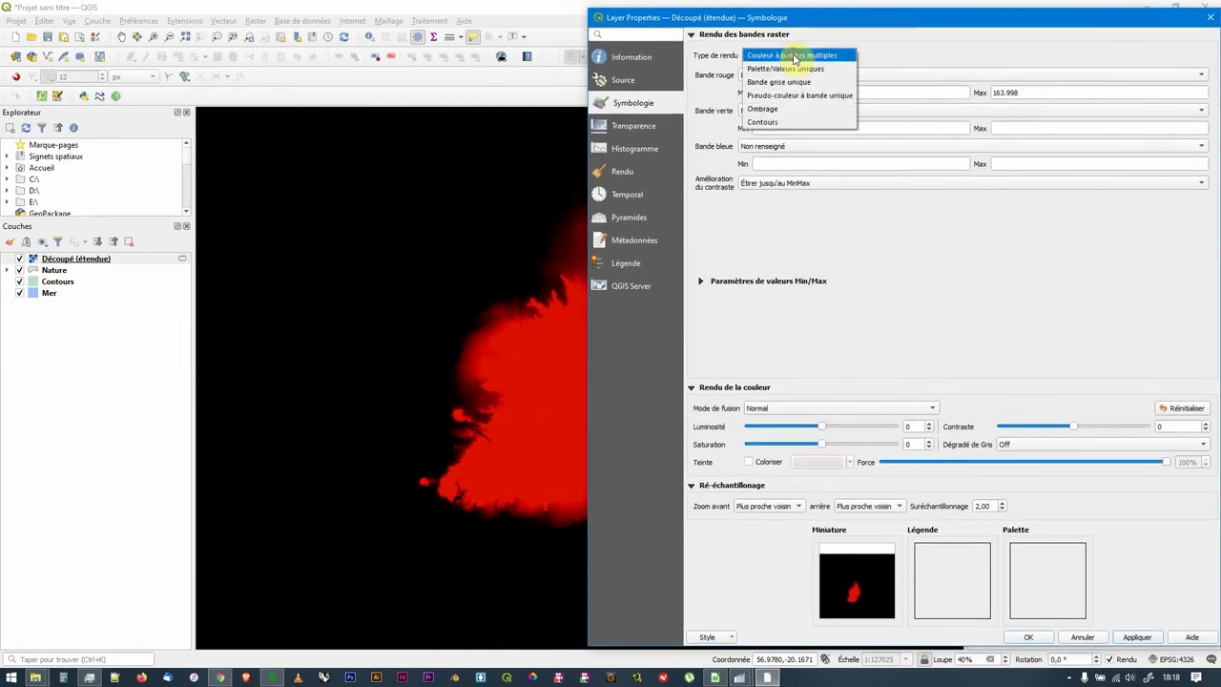
pyautogui.click(766, 99)
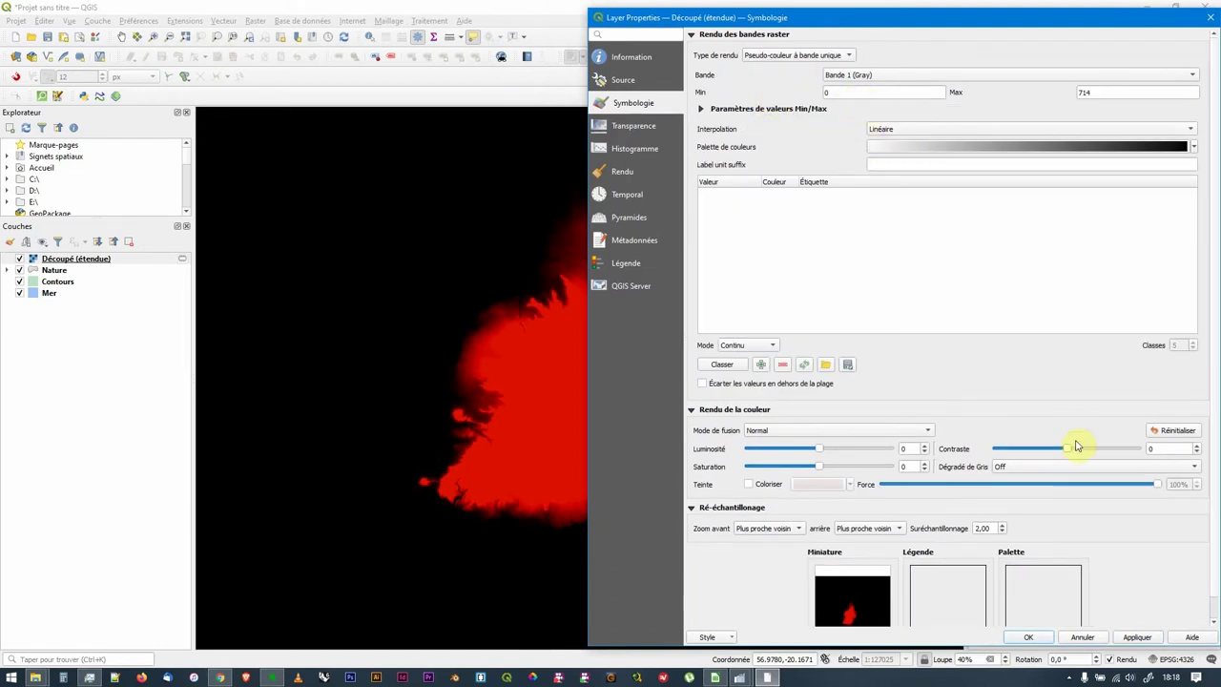
pyautogui.click(1136, 637)
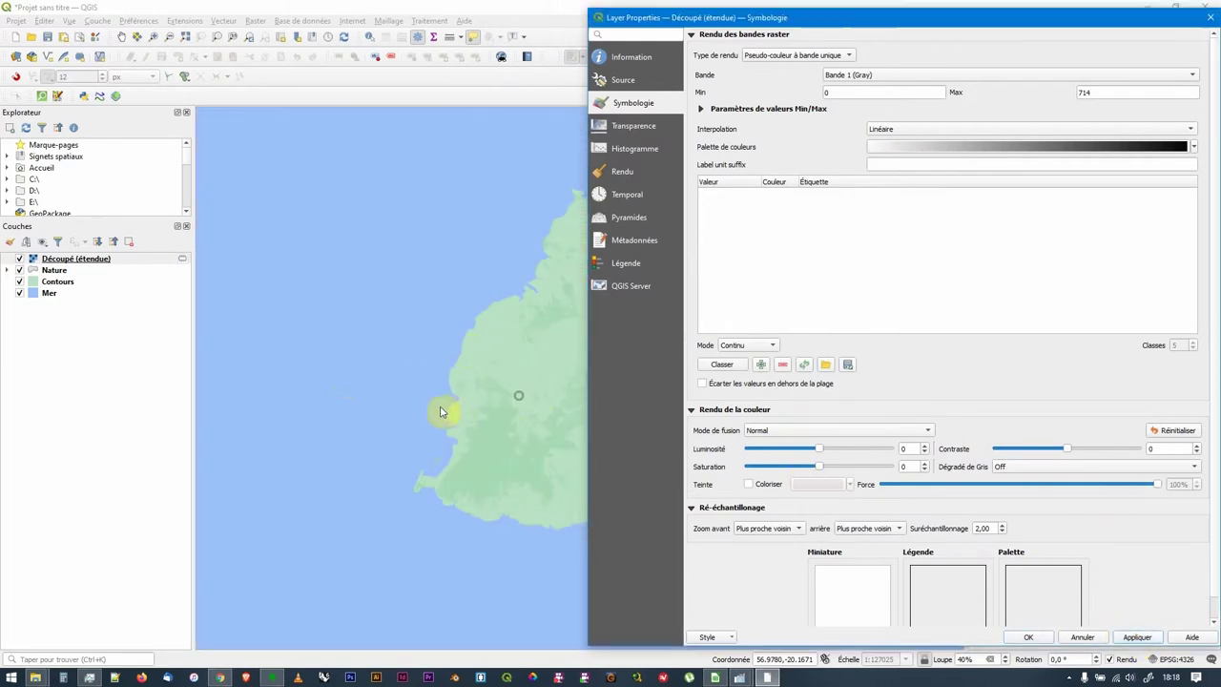
pyautogui.click(1036, 632)
pyautogui.moveTo(507, 343); pyautogui.dragTo(293, 338)
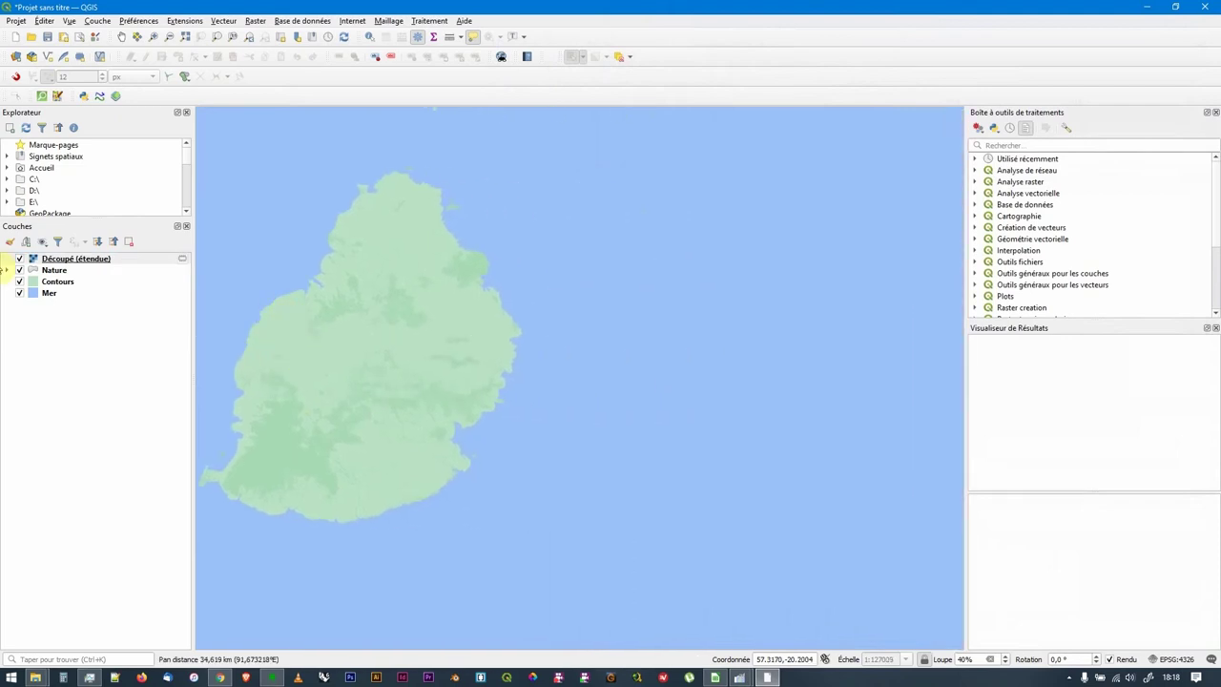
# Classify the Découpé (étendue) raster's values in Continu mode with the white-to-black ramp and Linéaire interpolation, and apply the classes.
pyautogui.doubleClick(33, 260)
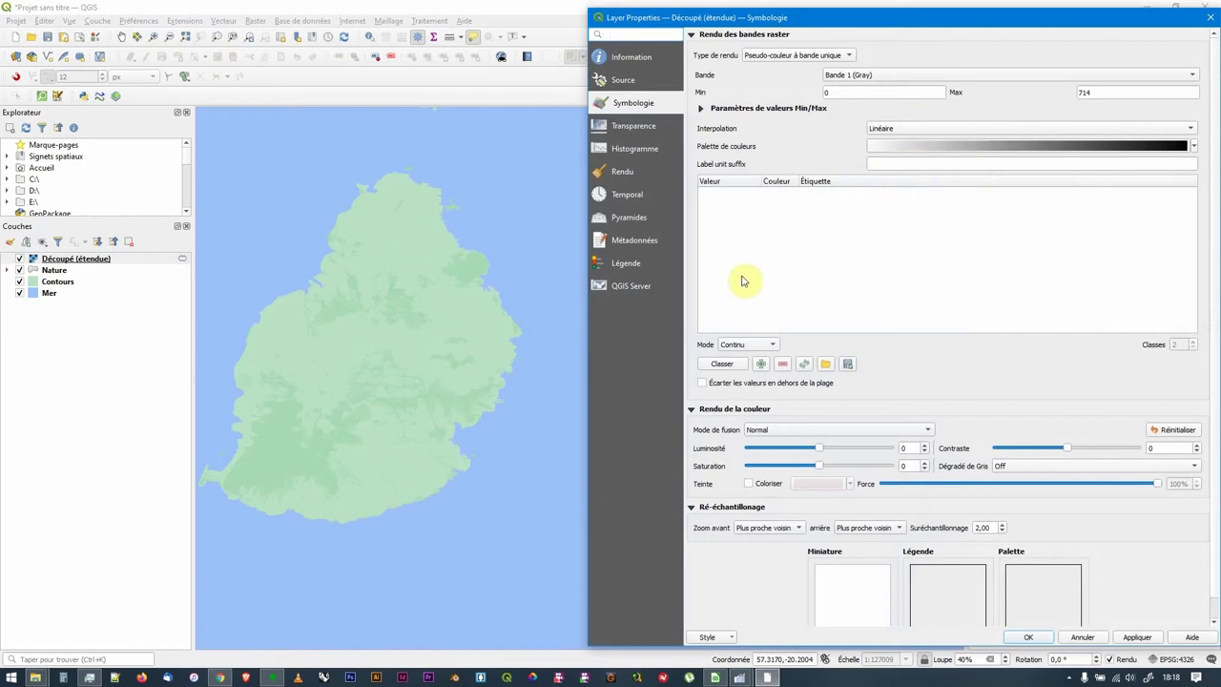
pyautogui.click(723, 366)
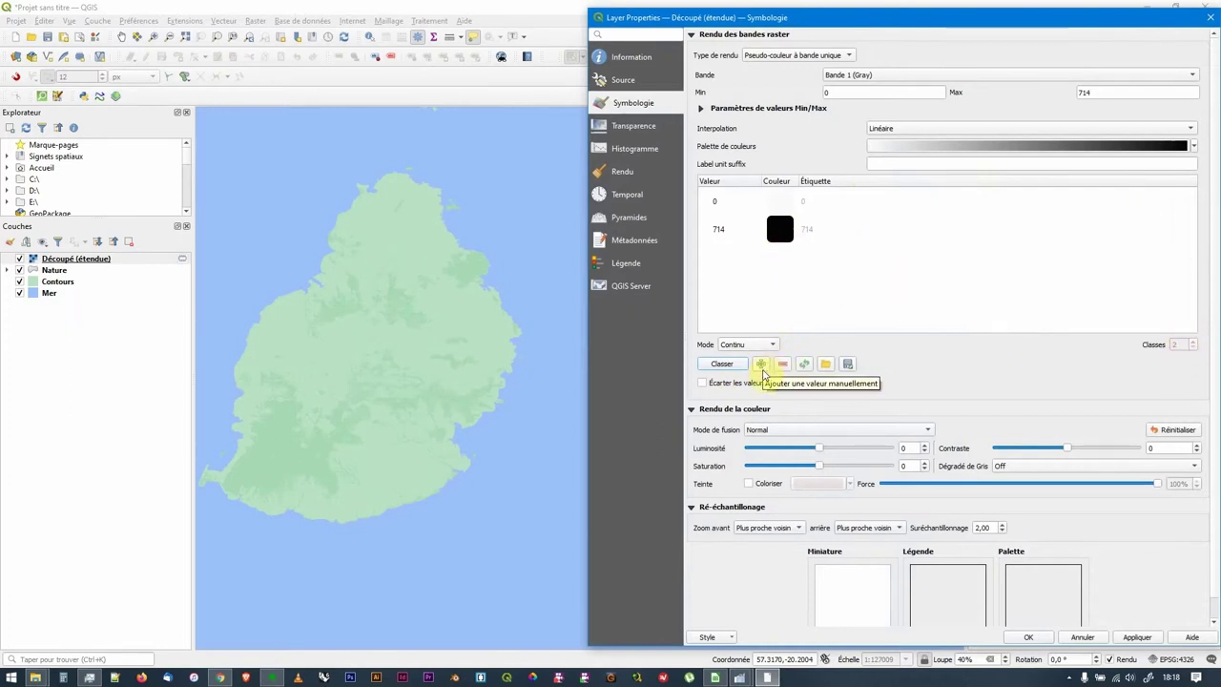
pyautogui.click(761, 363)
pyautogui.click(747, 233)
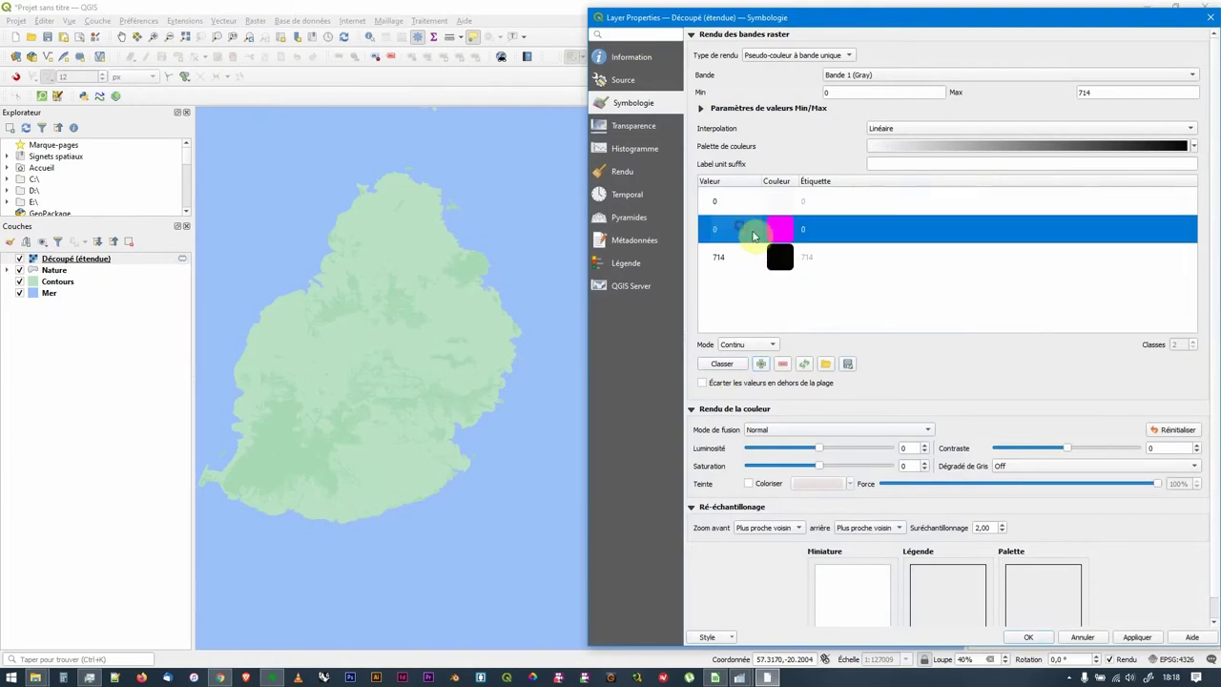
pyautogui.click(782, 365)
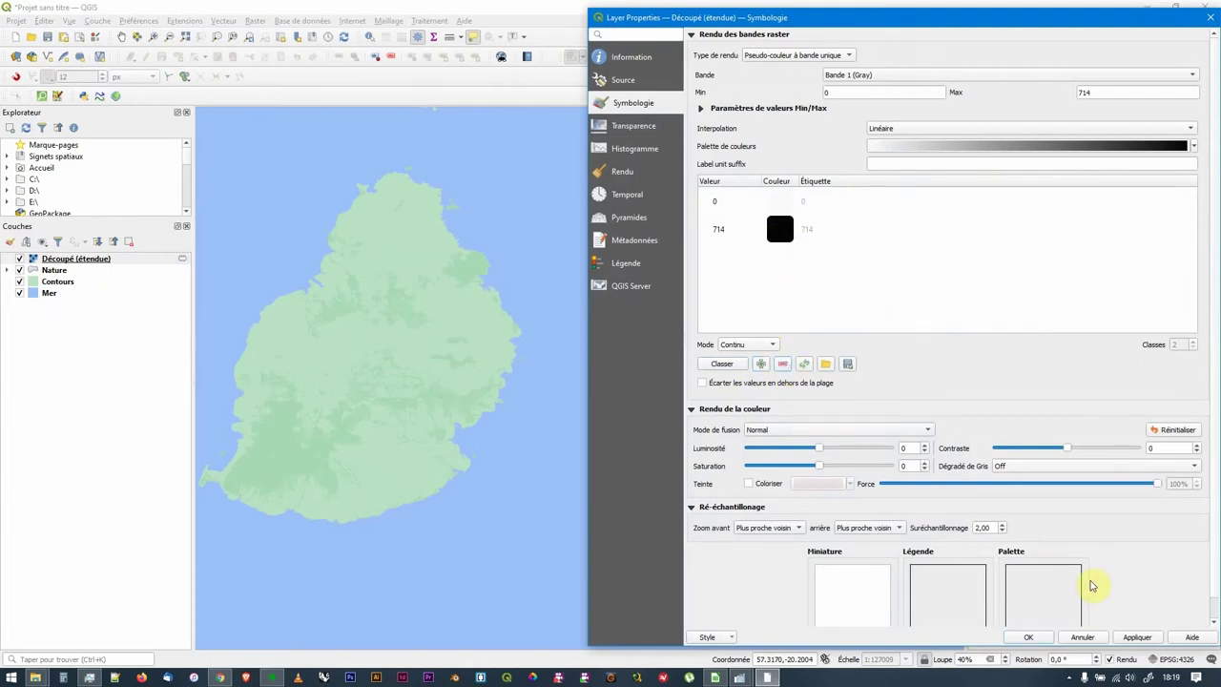
pyautogui.click(1137, 636)
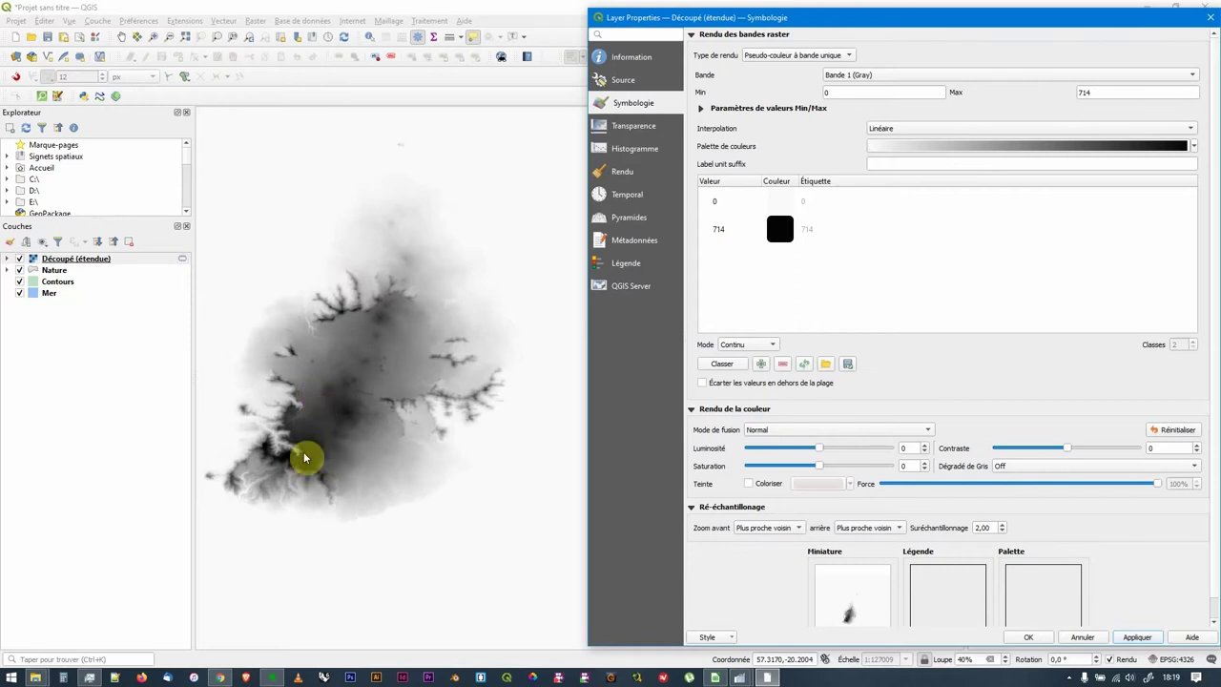
# Set the raster's colour range to a minimum of 200 and a maximum of 500, and apply it.
pyautogui.doubleClick(839, 88)
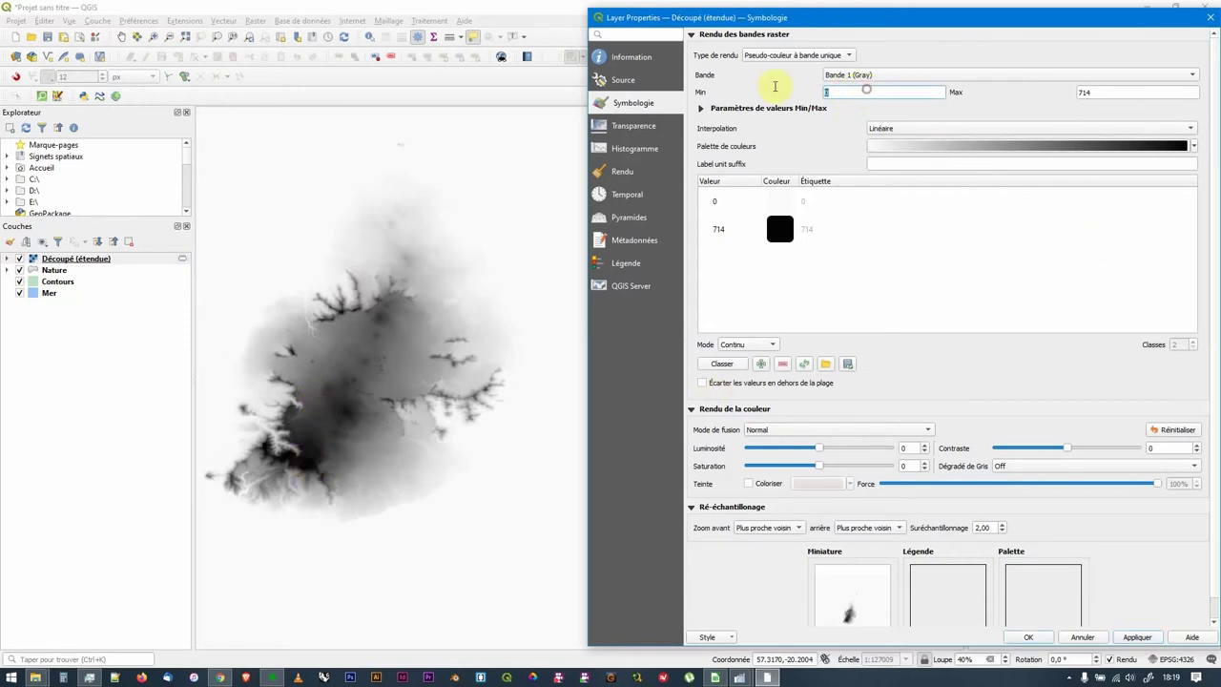
pyautogui.moveTo(1158, 90); pyautogui.dragTo(982, 82)
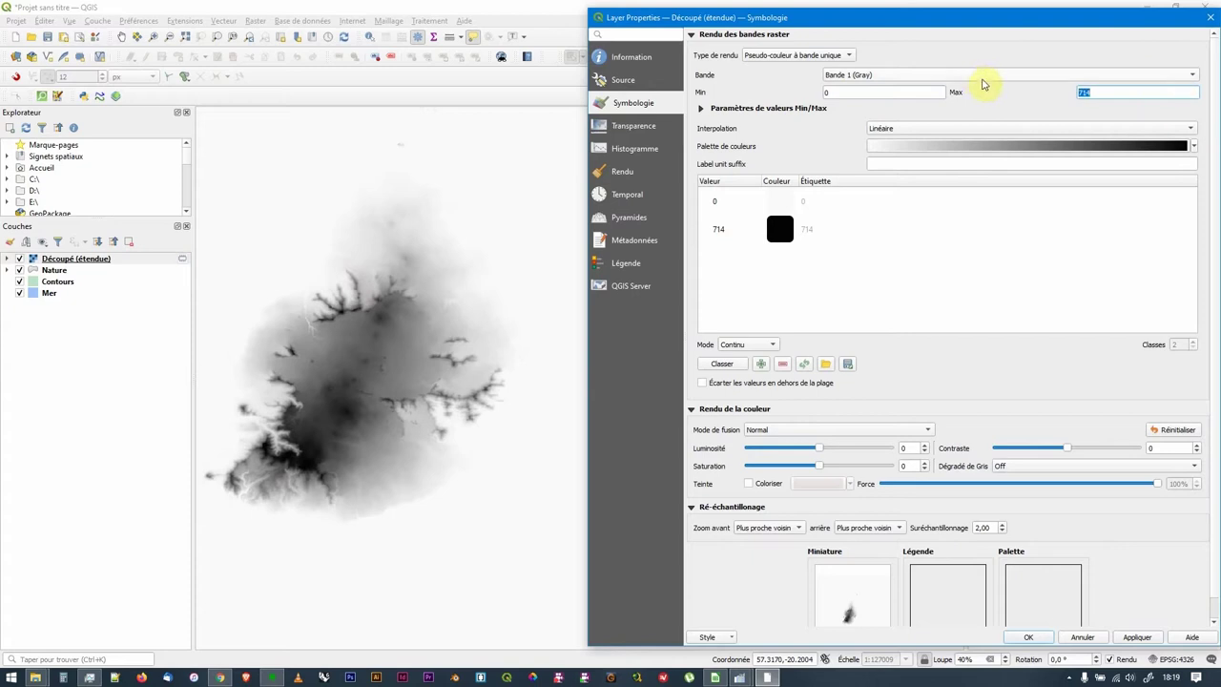
pyautogui.click(880, 90)
pyautogui.moveTo(1122, 93); pyautogui.dragTo(1063, 94)
pyautogui.click(877, 92)
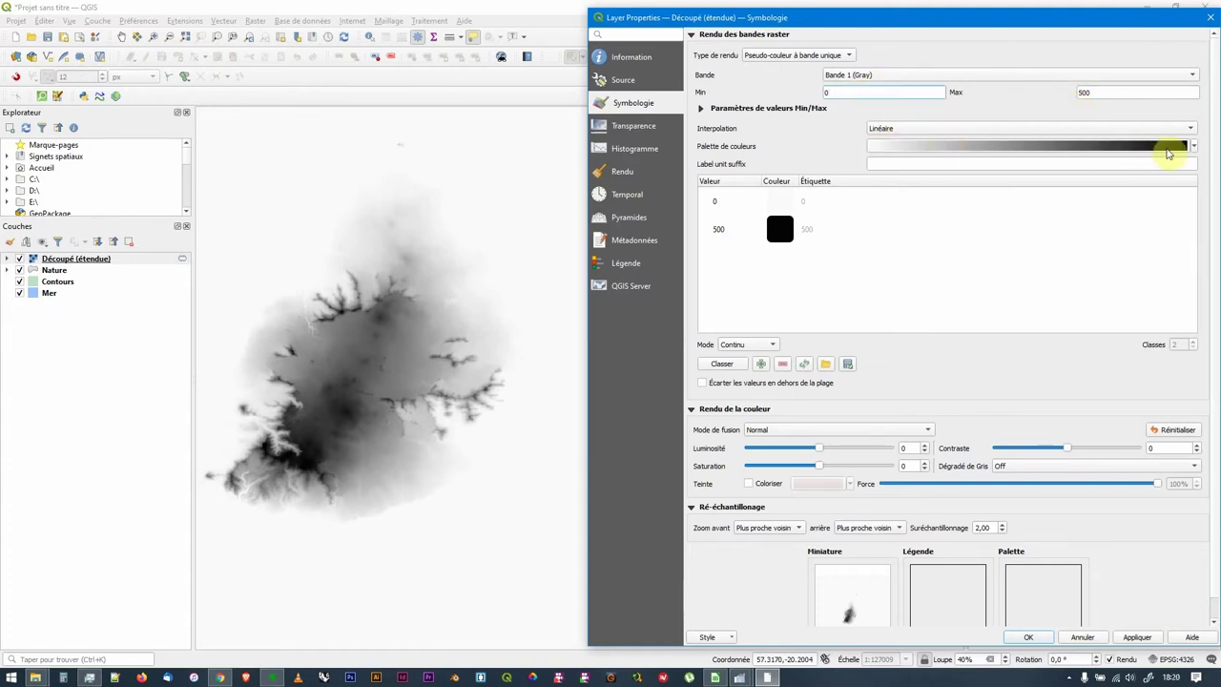
pyautogui.doubleClick(857, 92)
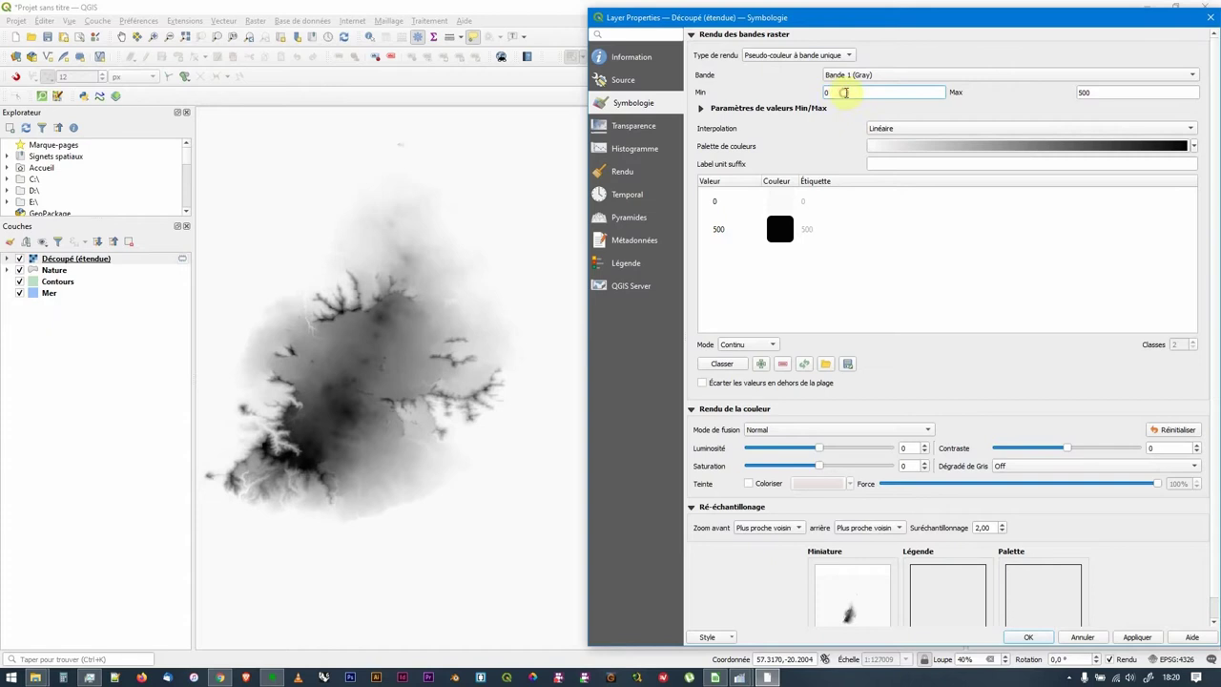
pyautogui.write('200')
pyautogui.click(1096, 100)
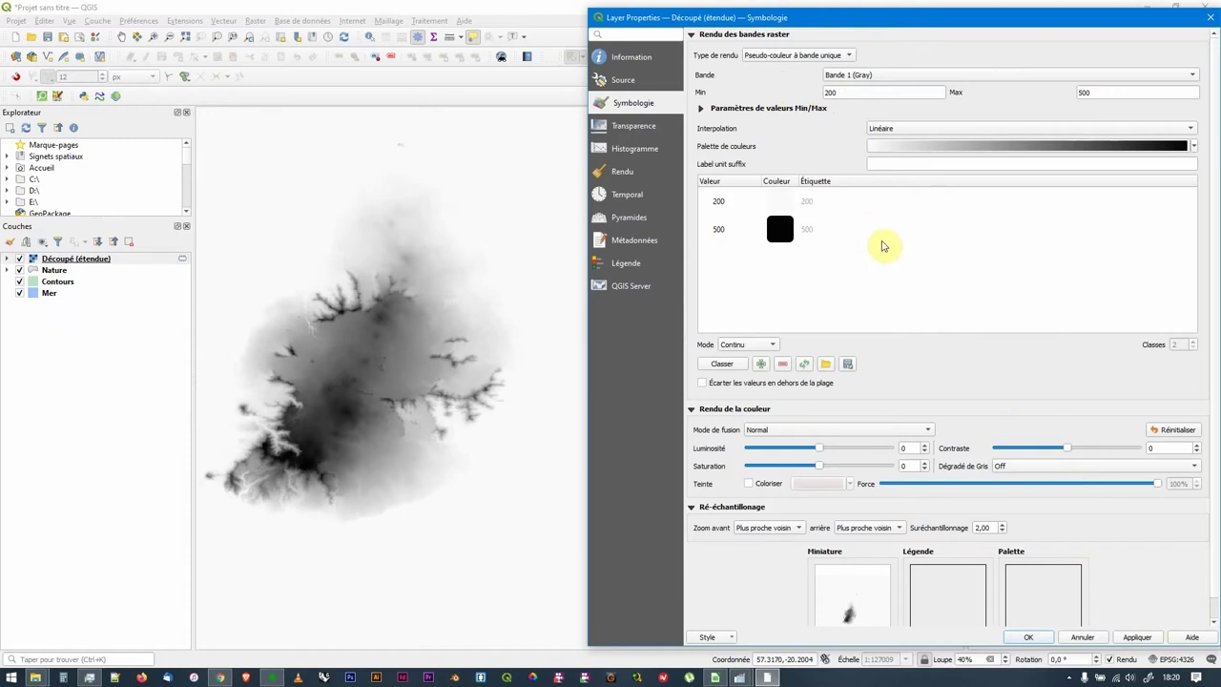
pyautogui.click(1137, 637)
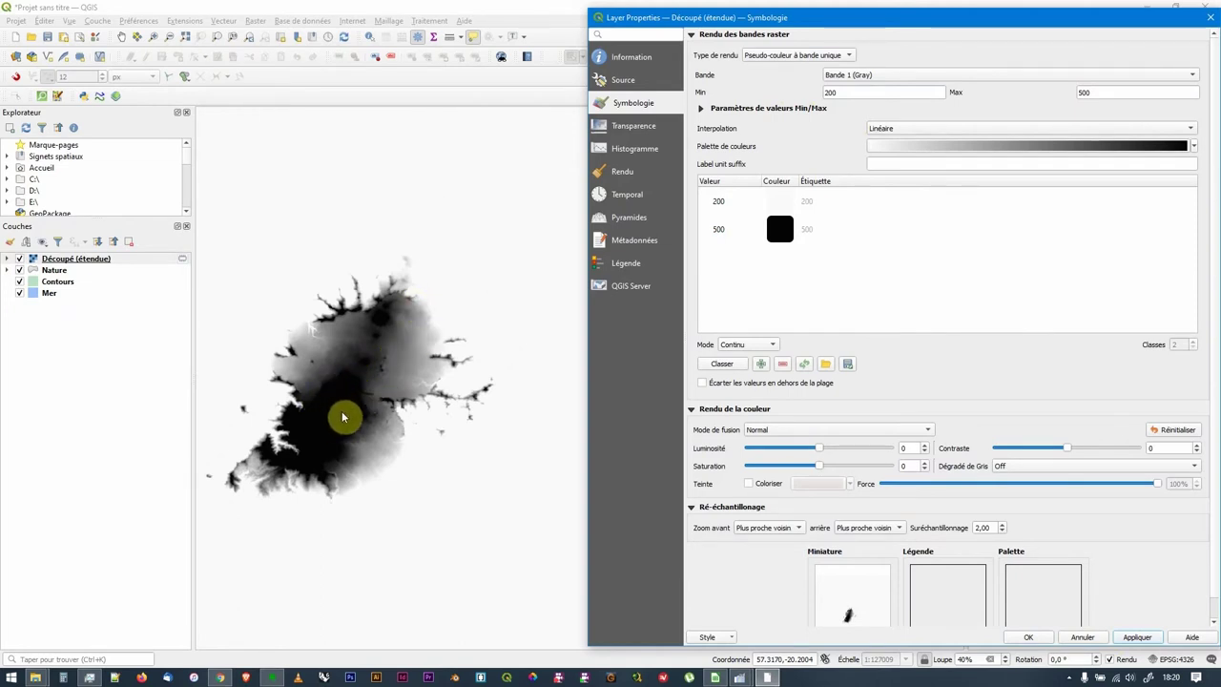
# Narrow the raster's colour range to a minimum of 300 and a maximum of 400, and apply it.
pyautogui.moveTo(1104, 92); pyautogui.dragTo(1036, 92)
pyautogui.write('400')
pyautogui.click(888, 87)
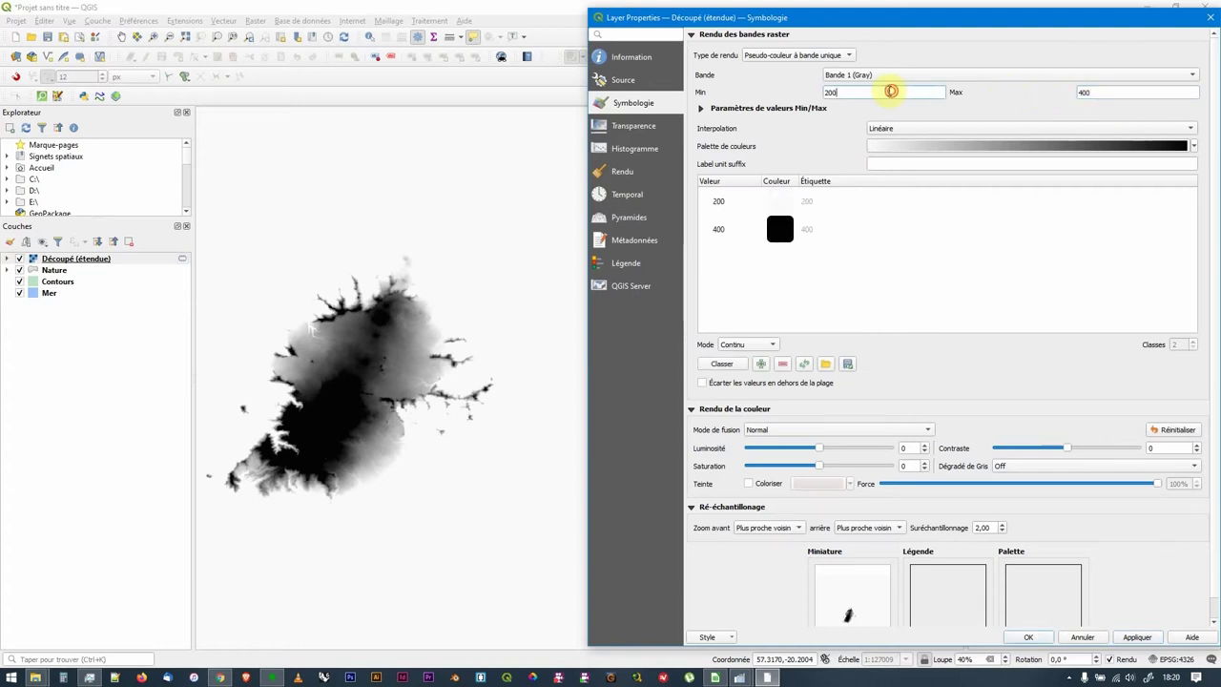
pyautogui.moveTo(853, 92); pyautogui.dragTo(813, 96)
pyautogui.click(1136, 637)
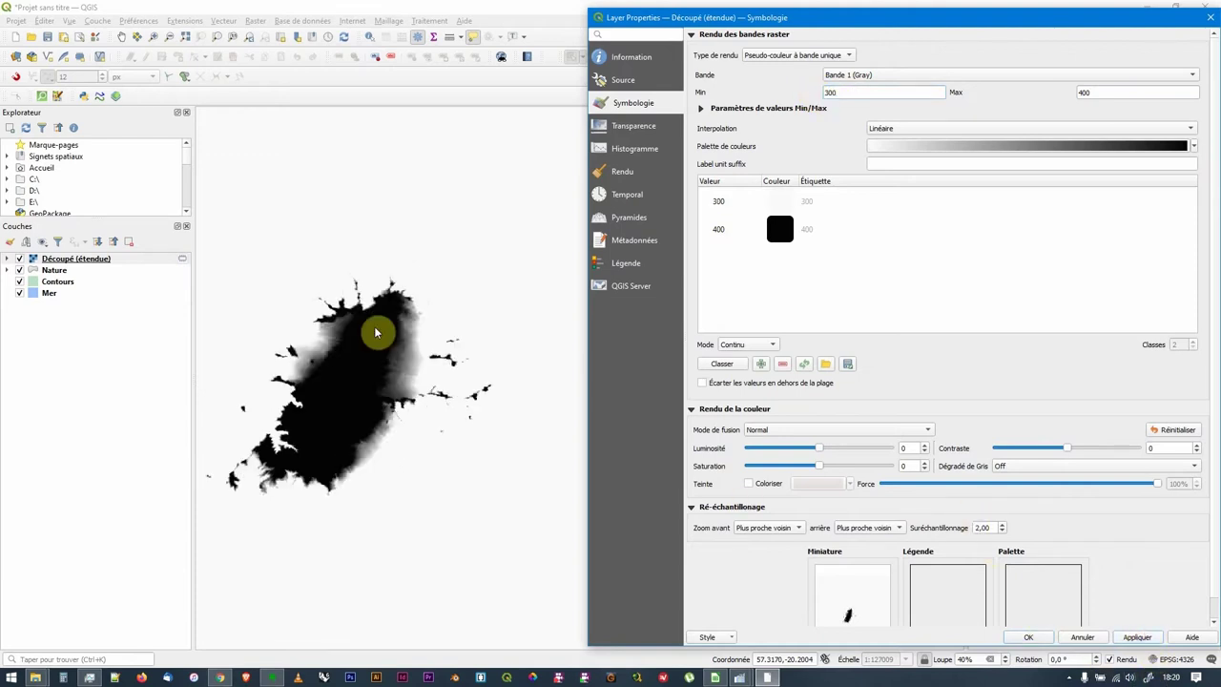
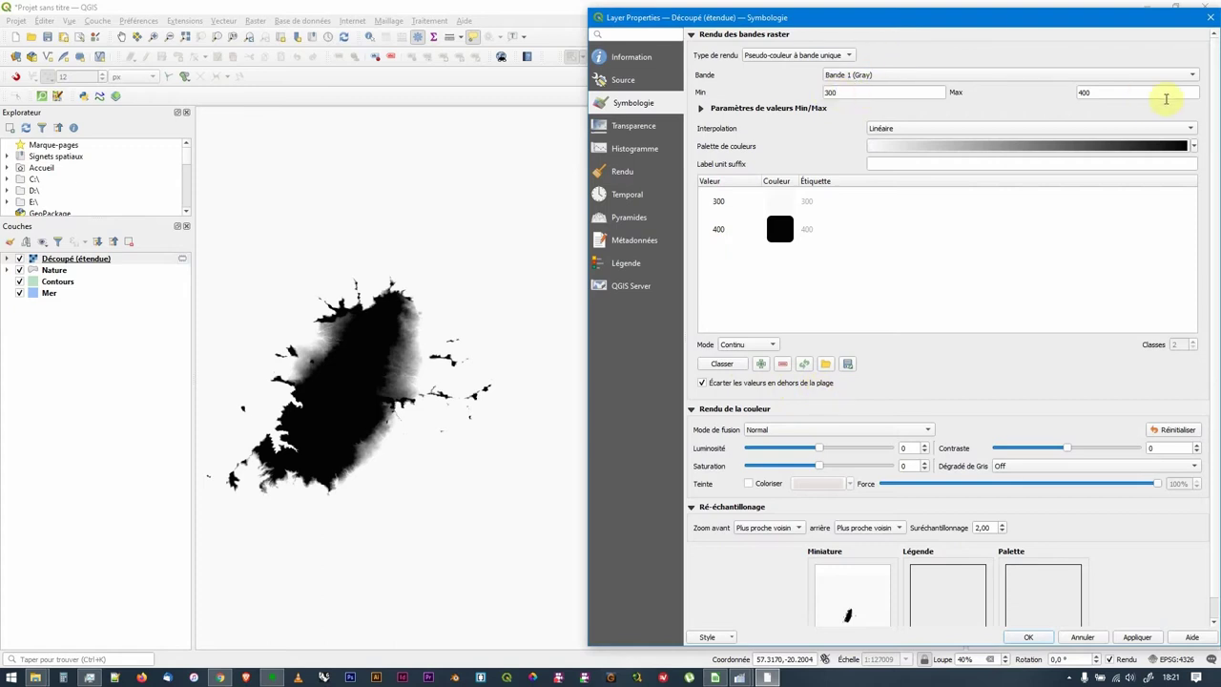
# Discard the raster values outside the range, set the maximum to 800, and apply the change.
pyautogui.click(1138, 637)
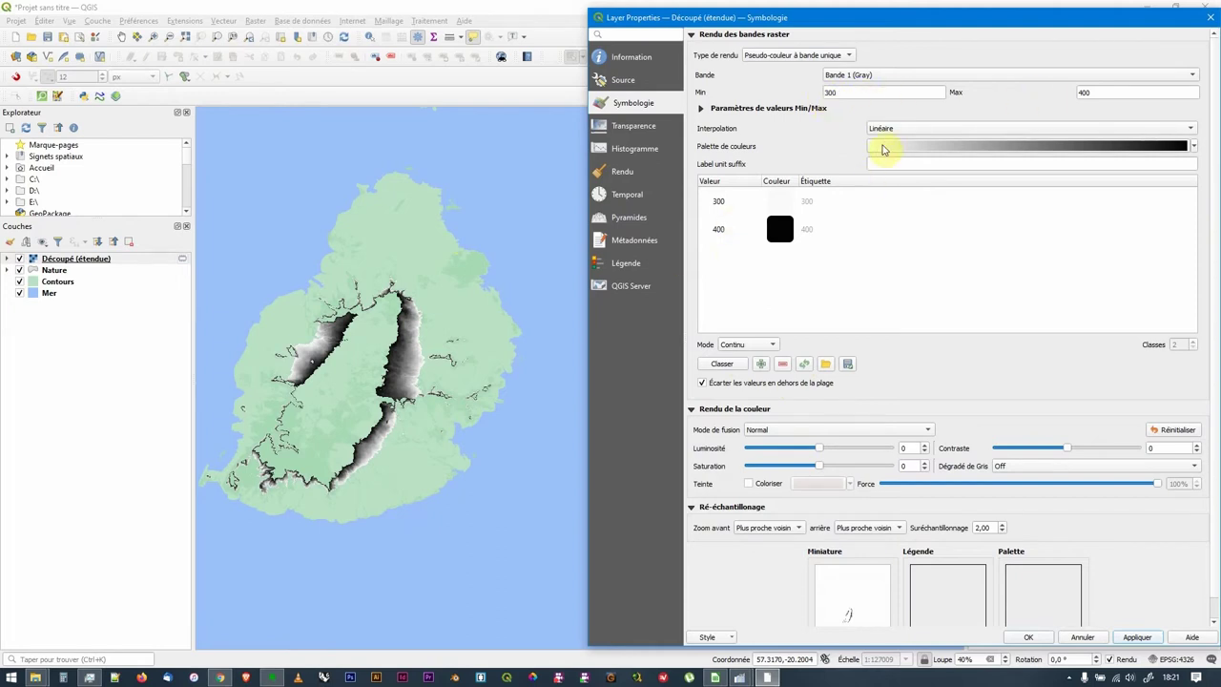
pyautogui.click(848, 91)
pyautogui.click(1104, 91)
pyautogui.write('800')
pyautogui.click(1131, 636)
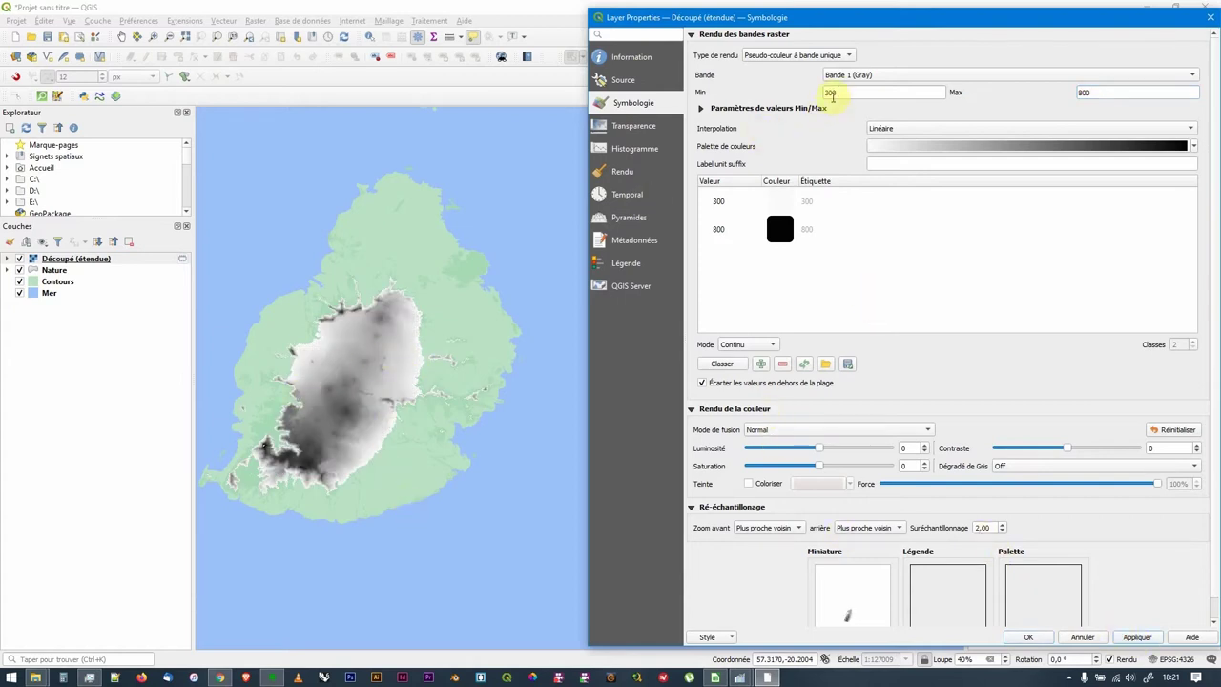
# Try a minimum of 400 for the raster's colour range, and raise it to 420.
pyautogui.moveTo(846, 91); pyautogui.dragTo(804, 90)
pyautogui.click(1133, 637)
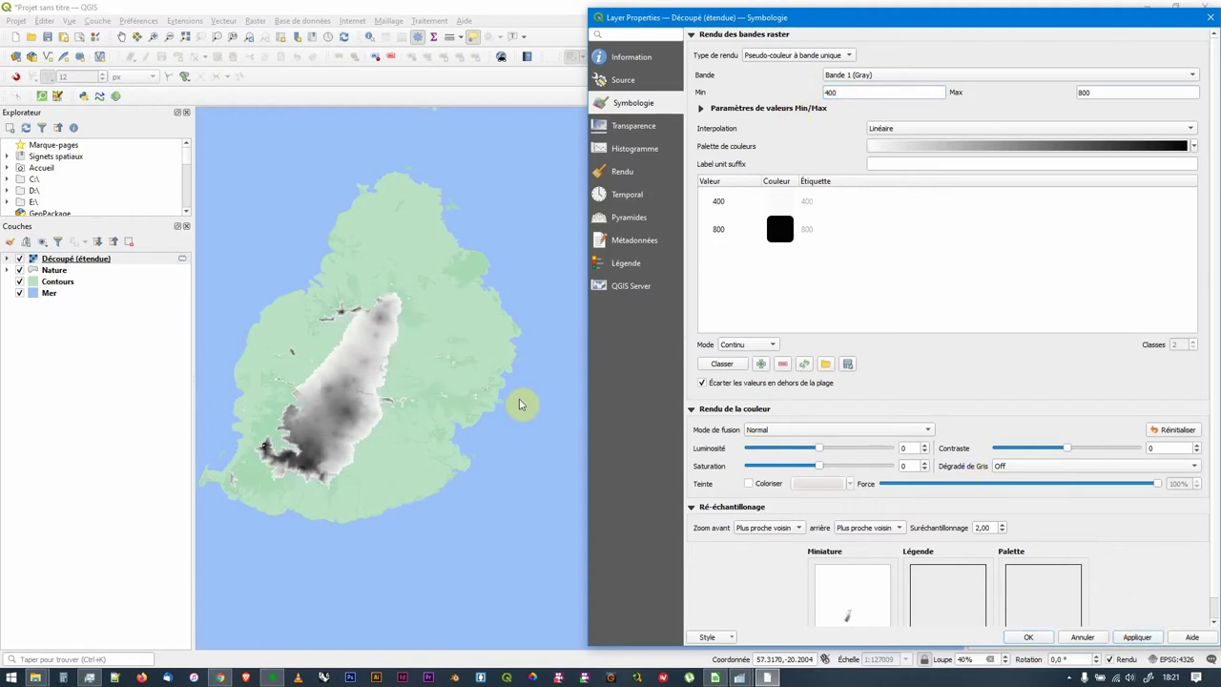
pyautogui.moveTo(848, 92); pyautogui.dragTo(801, 95)
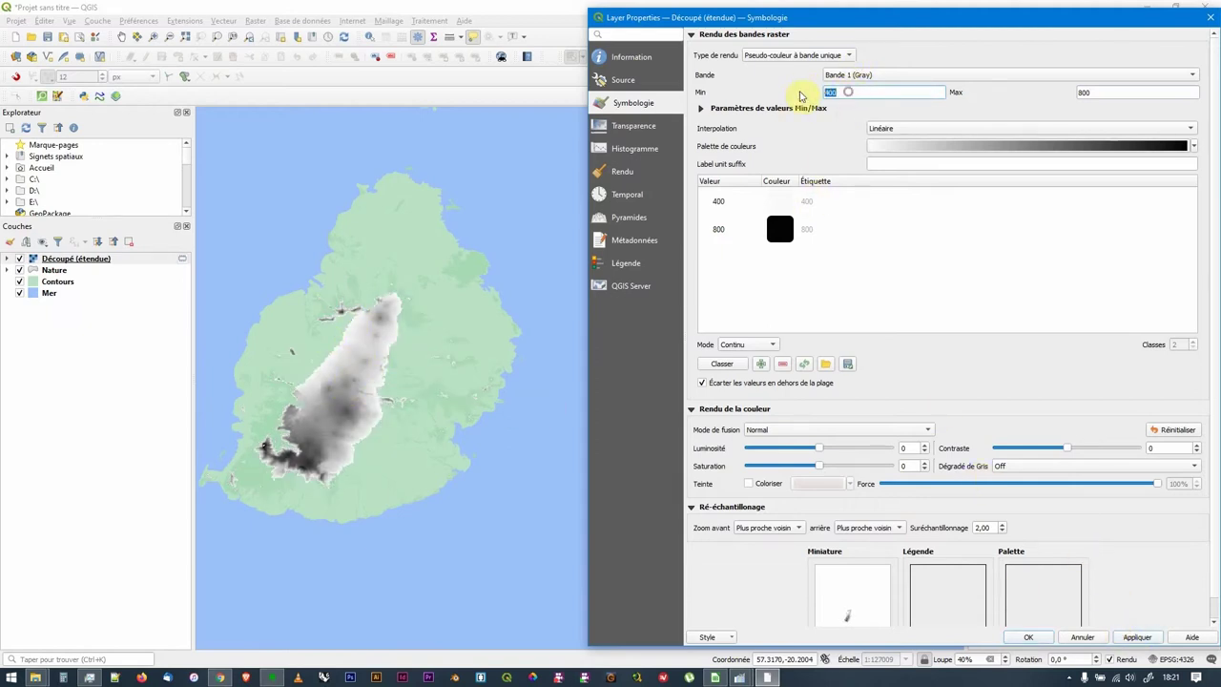
pyautogui.write('420')
pyautogui.click(340, 353)
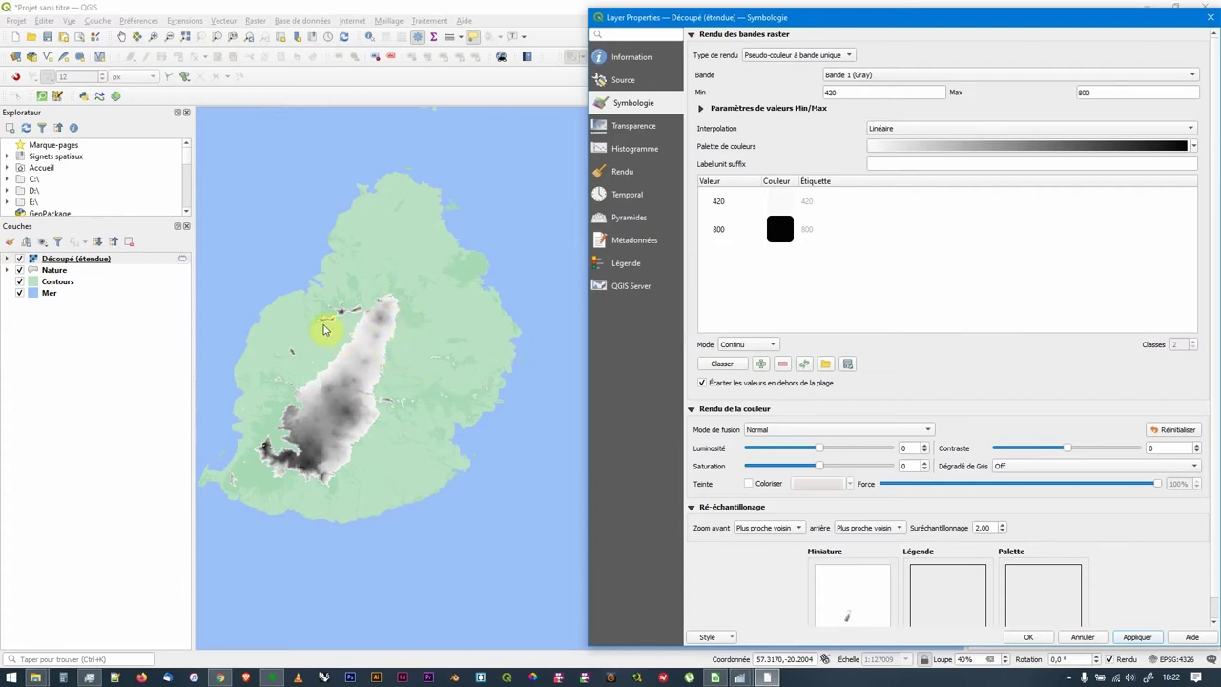
# Set the raster's blend mode to Eclaircir and apply it to the map.
pyautogui.click(788, 432)
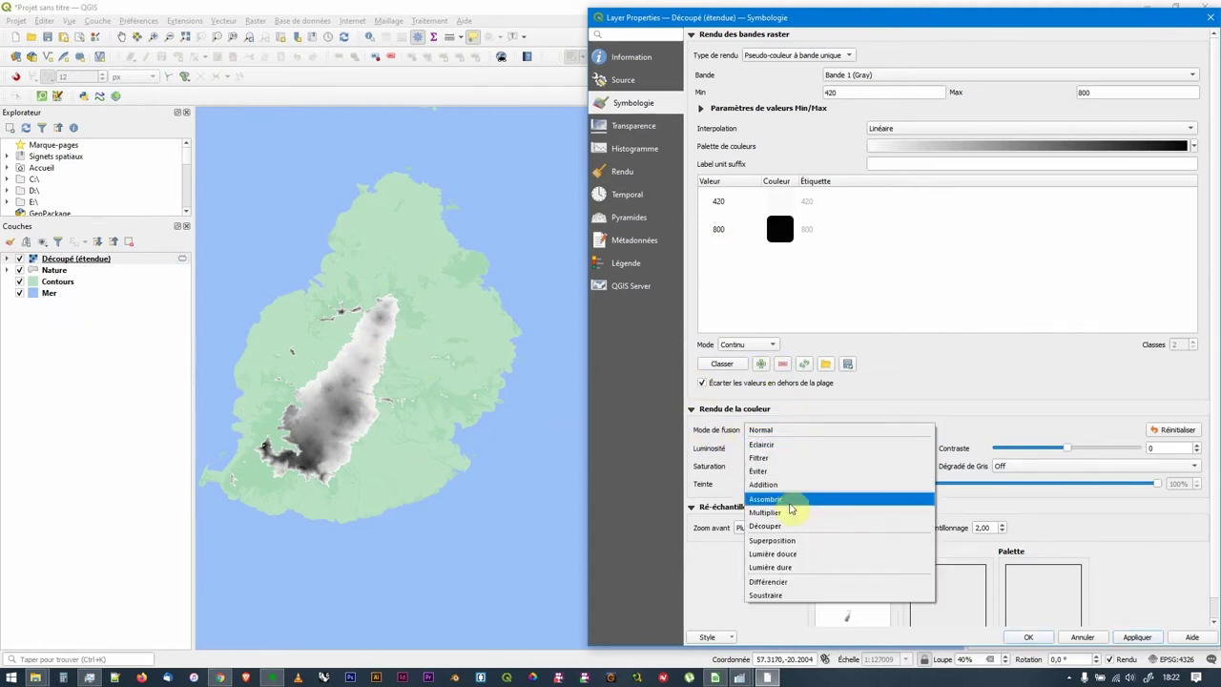
pyautogui.click(774, 445)
pyautogui.click(773, 434)
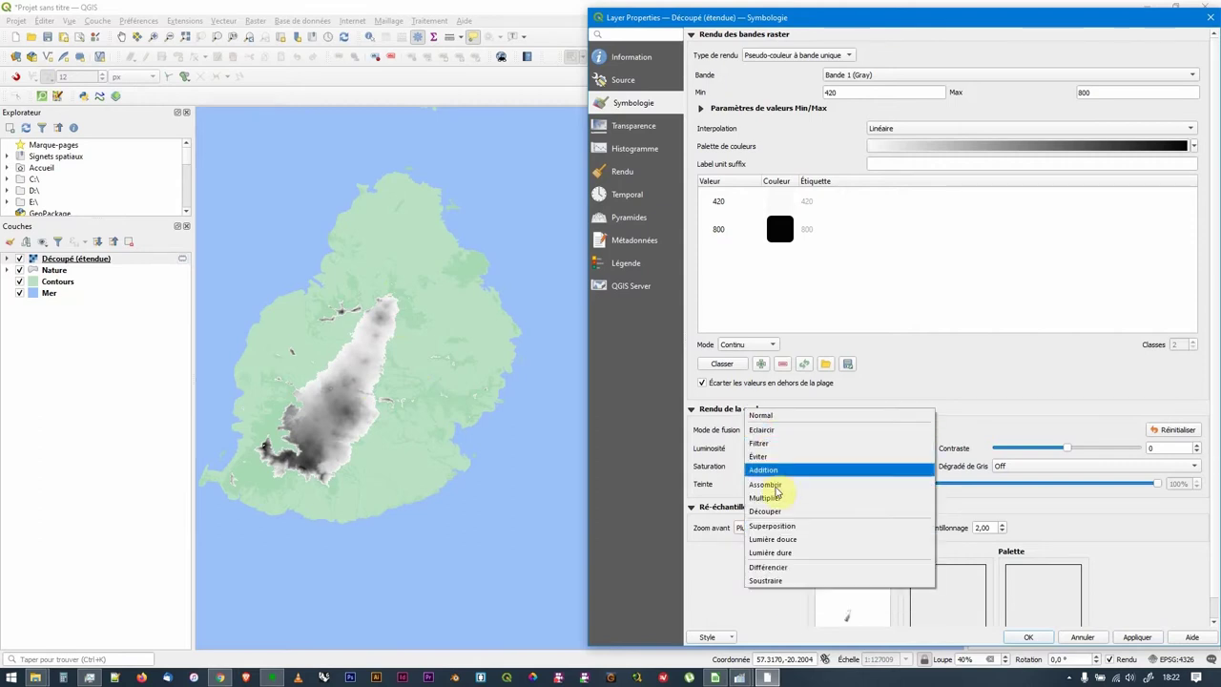
pyautogui.click(763, 431)
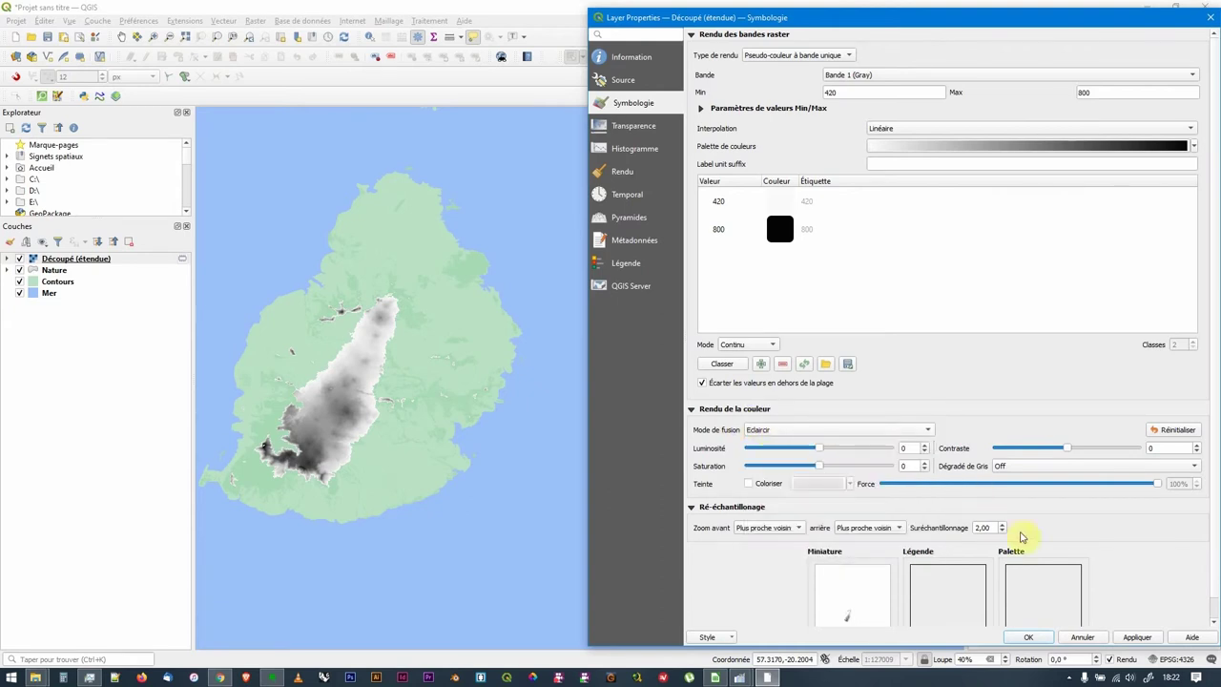
pyautogui.click(1135, 637)
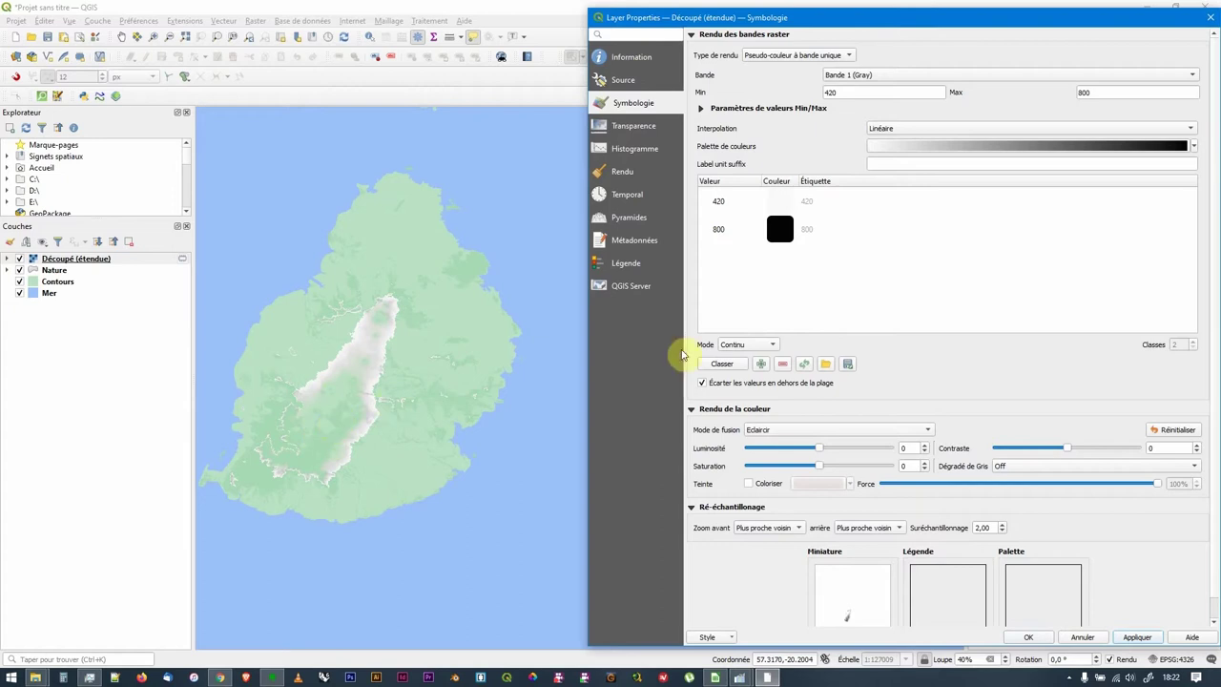
# Try the Assombrir blend mode on the raster and apply it to the map.
pyautogui.click(805, 425)
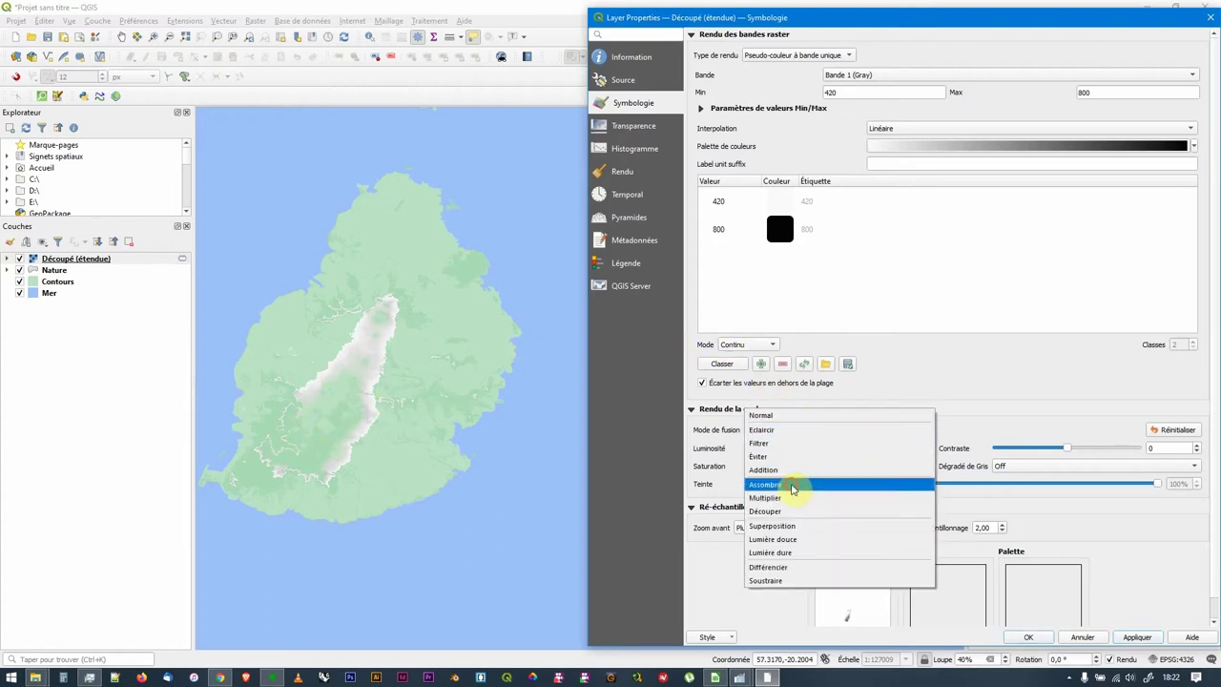
pyautogui.click(782, 481)
pyautogui.click(1135, 637)
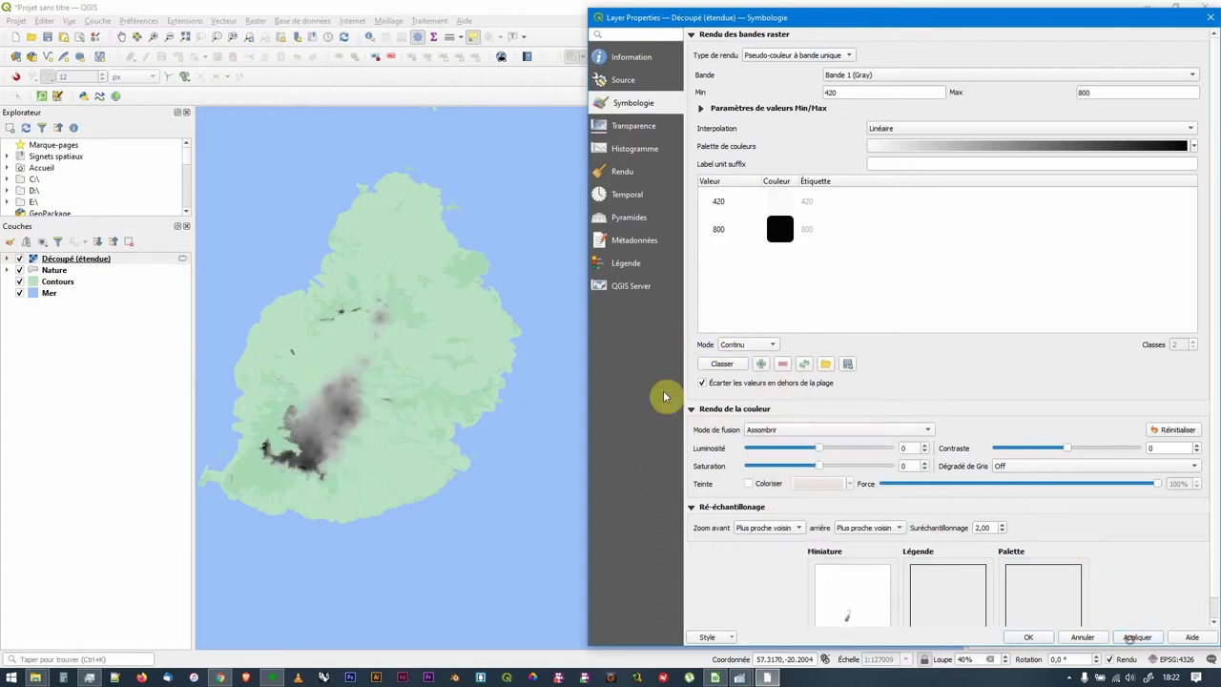
# Set the raster's blend mode to Multiplier and apply it.
pyautogui.click(782, 429)
pyautogui.click(779, 445)
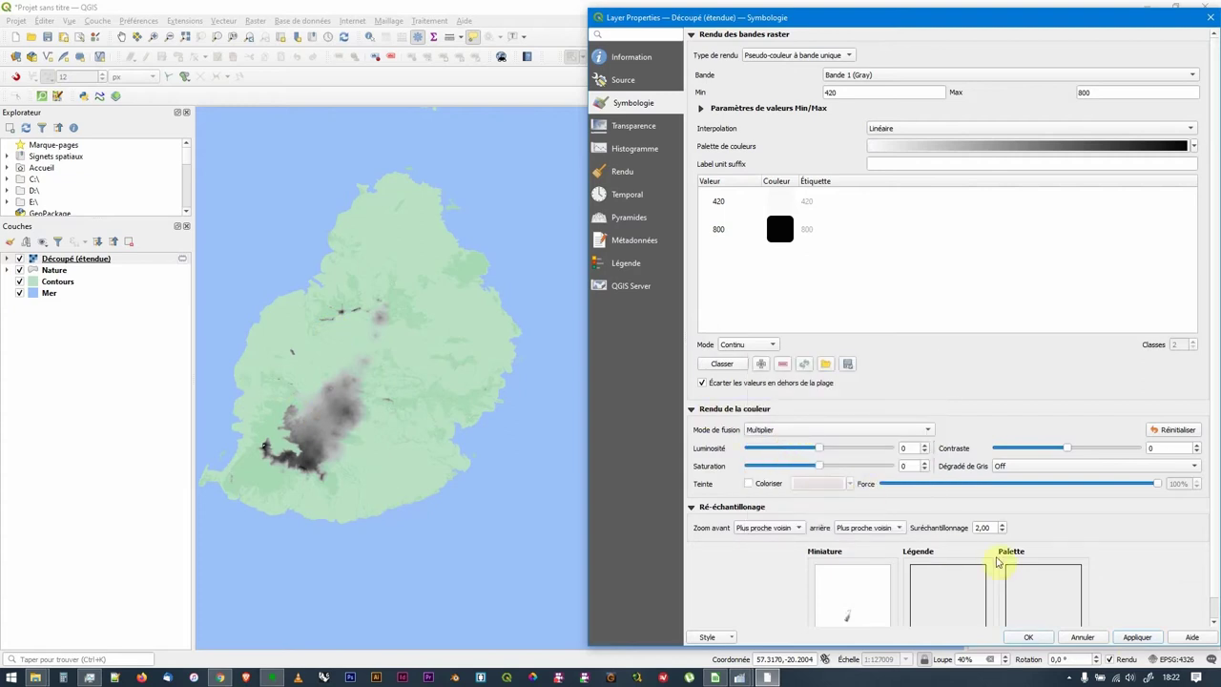
pyautogui.click(1135, 637)
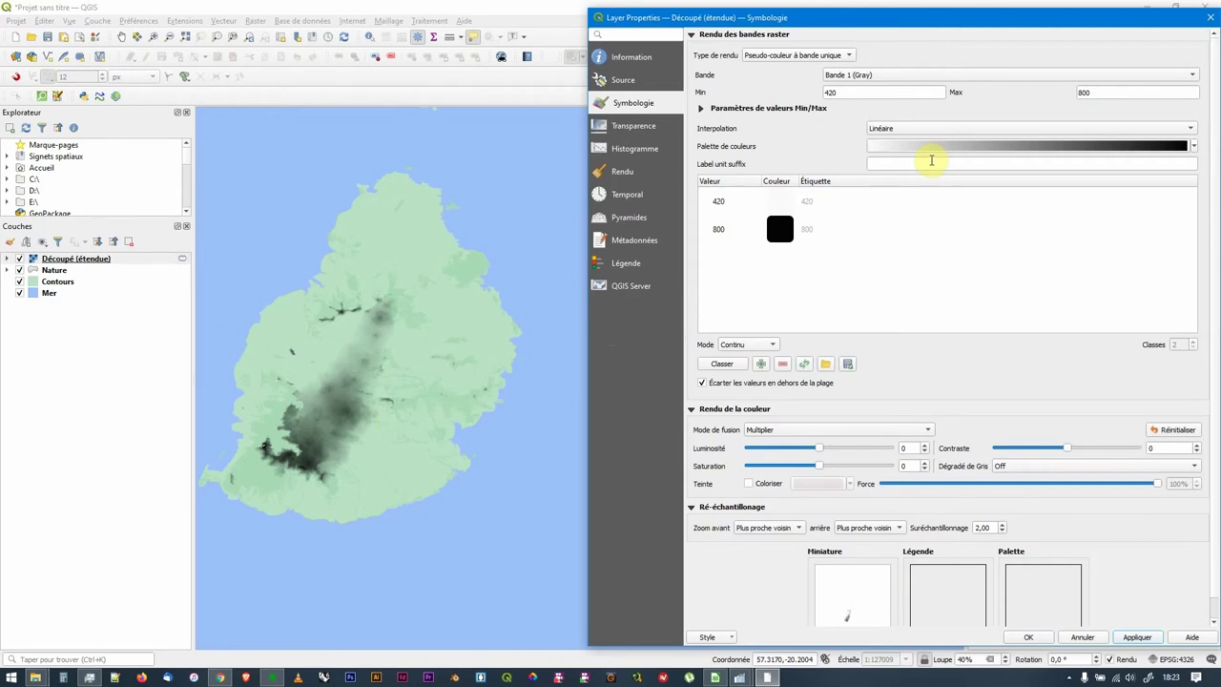
# Try the Magma colour palette on the raster and apply it.
pyautogui.click(1194, 150)
pyautogui.click(899, 221)
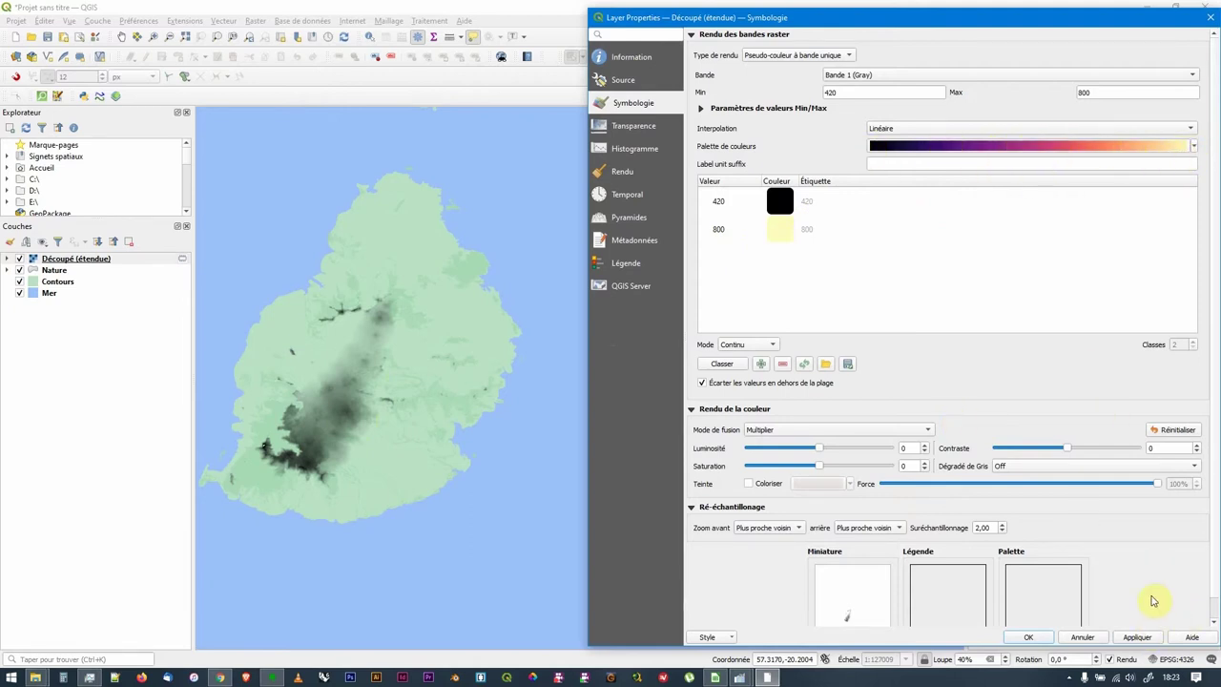
pyautogui.click(1137, 637)
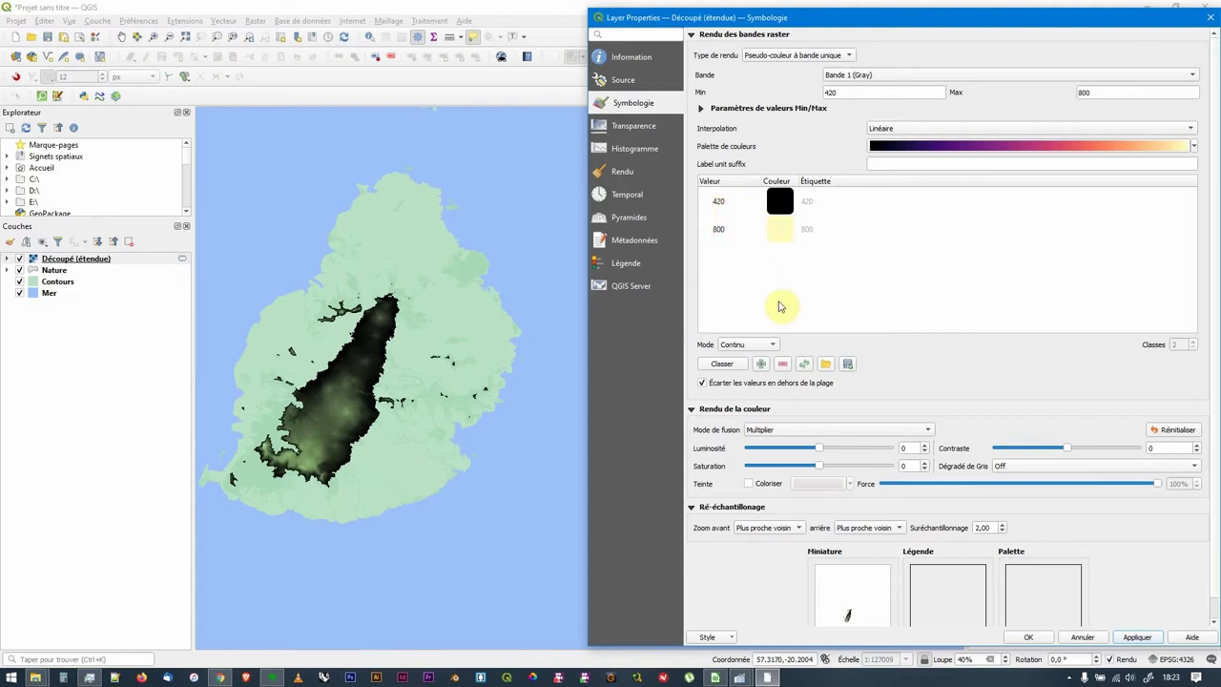
# Remove the raster's existing colour classes and rebuild the classification with a minimum of 420.
pyautogui.click(782, 363)
pyautogui.click(716, 202)
pyautogui.click(782, 363)
pyautogui.click(731, 364)
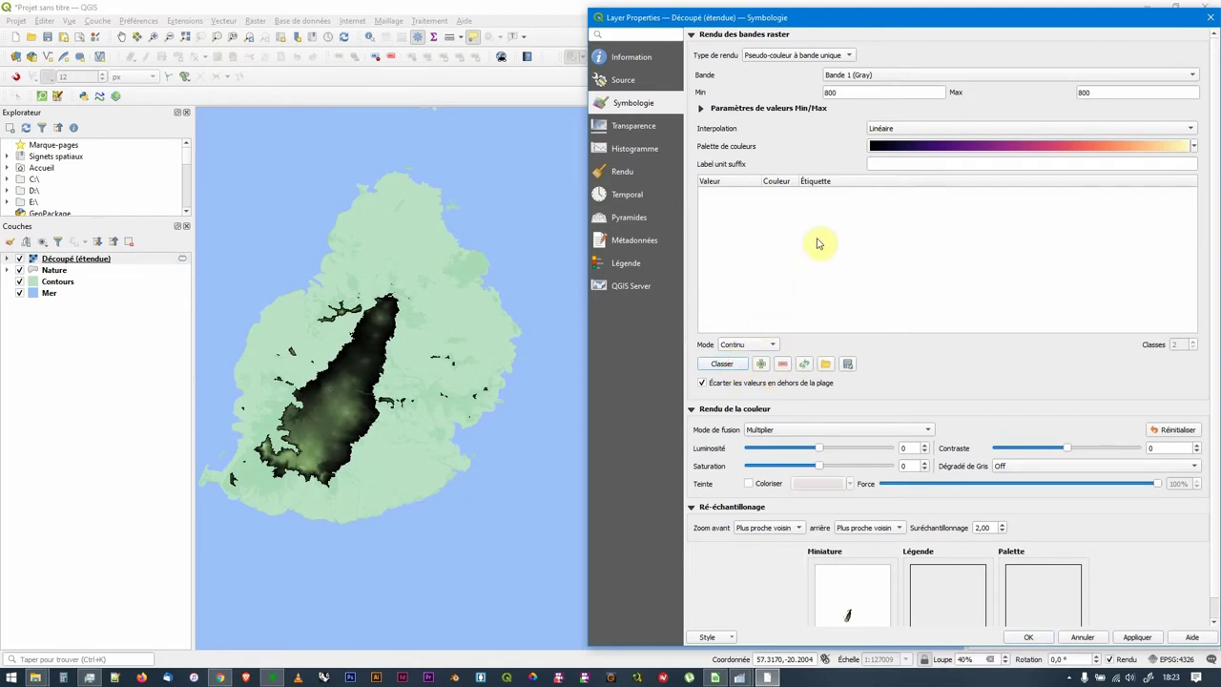
pyautogui.doubleClick(845, 92)
pyautogui.write('420')
pyautogui.click(1087, 92)
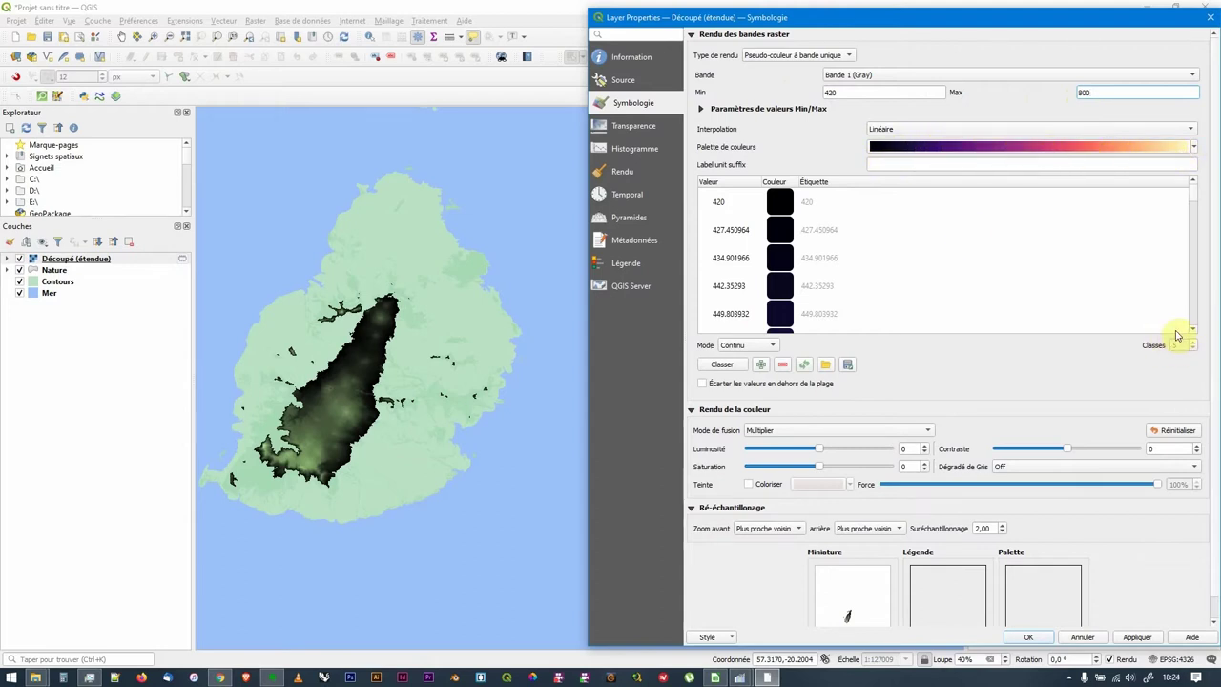
# Inspect the rebuilt class list and the colour stops of the Magma ramp.
pyautogui.click(1194, 218)
pyautogui.moveTo(1194, 218); pyautogui.dragTo(1191, 163)
pyautogui.click(988, 151)
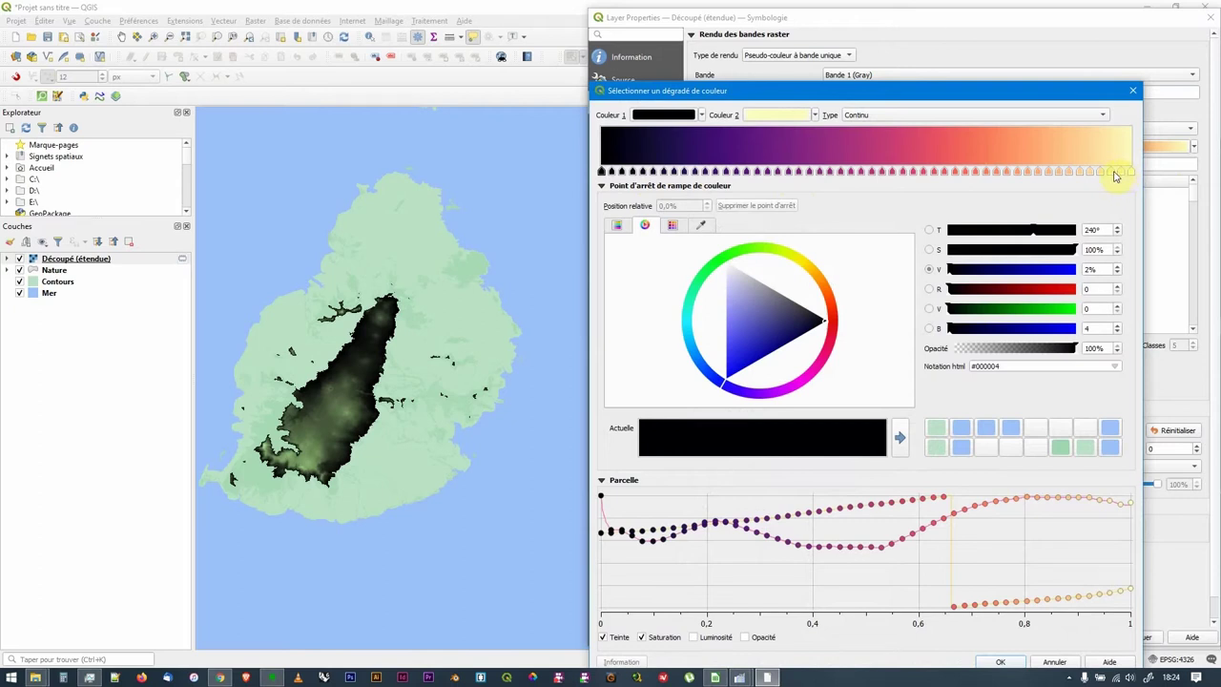
pyautogui.click(1132, 91)
# Switch the colour palette to Greys and add a red stop at about 17.6% of the ramp.
pyautogui.click(1193, 145)
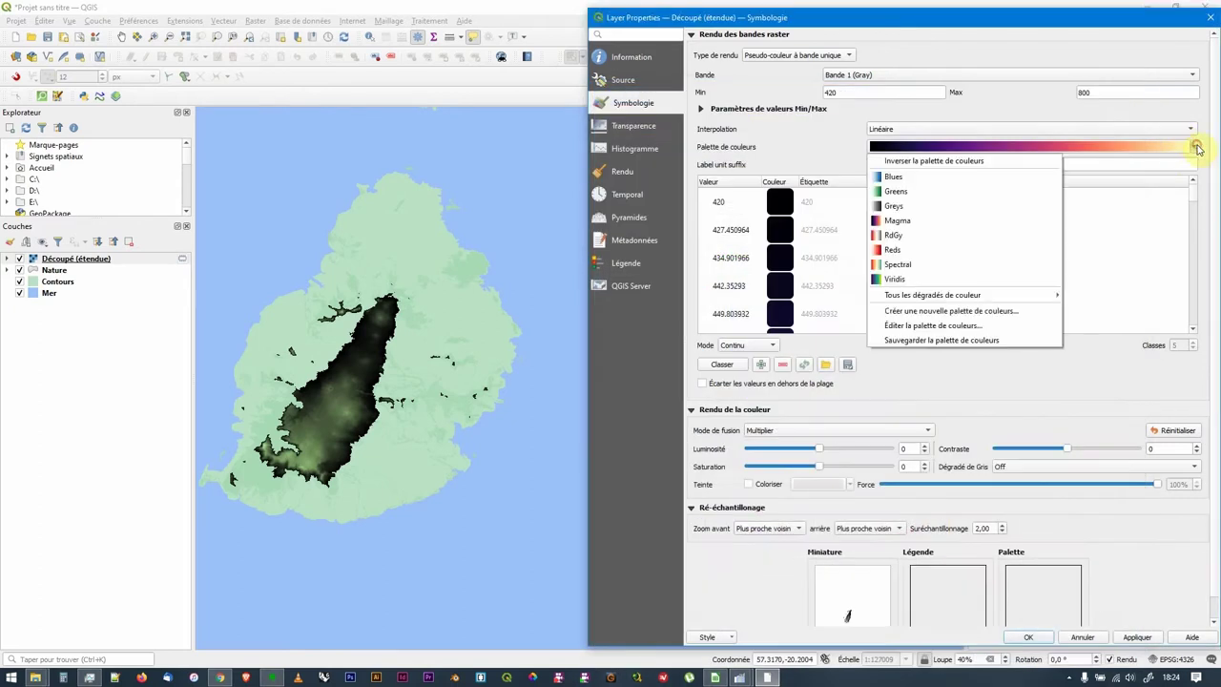
pyautogui.click(912, 205)
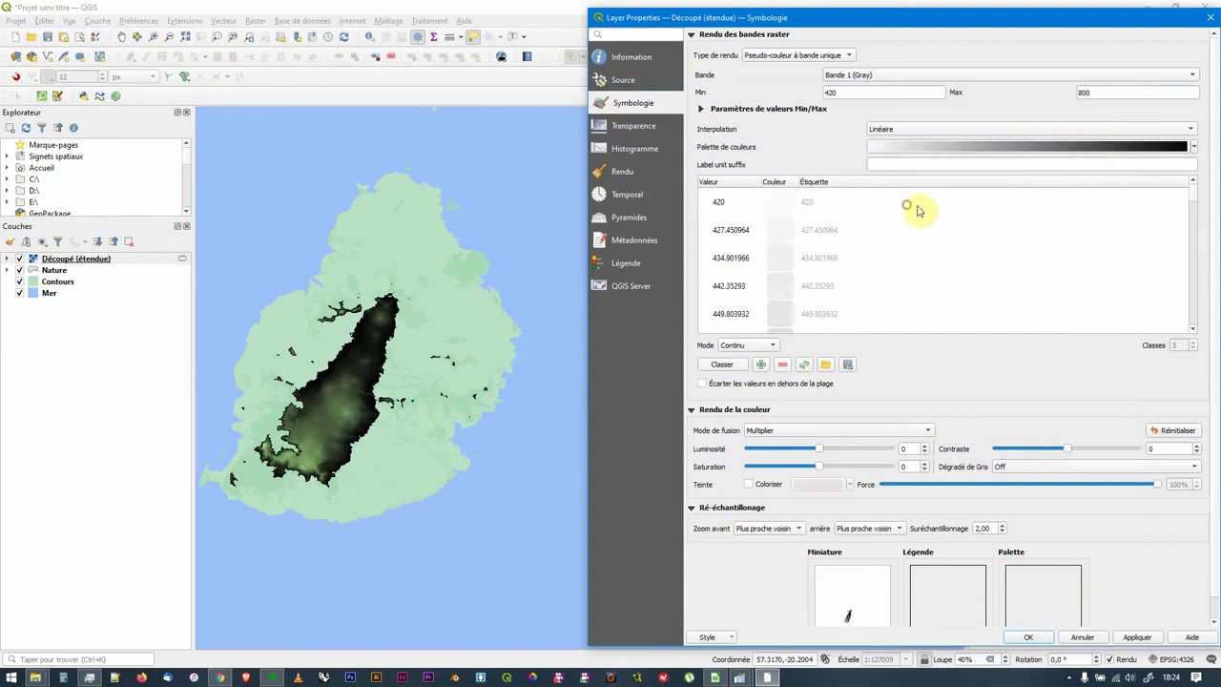
pyautogui.click(901, 146)
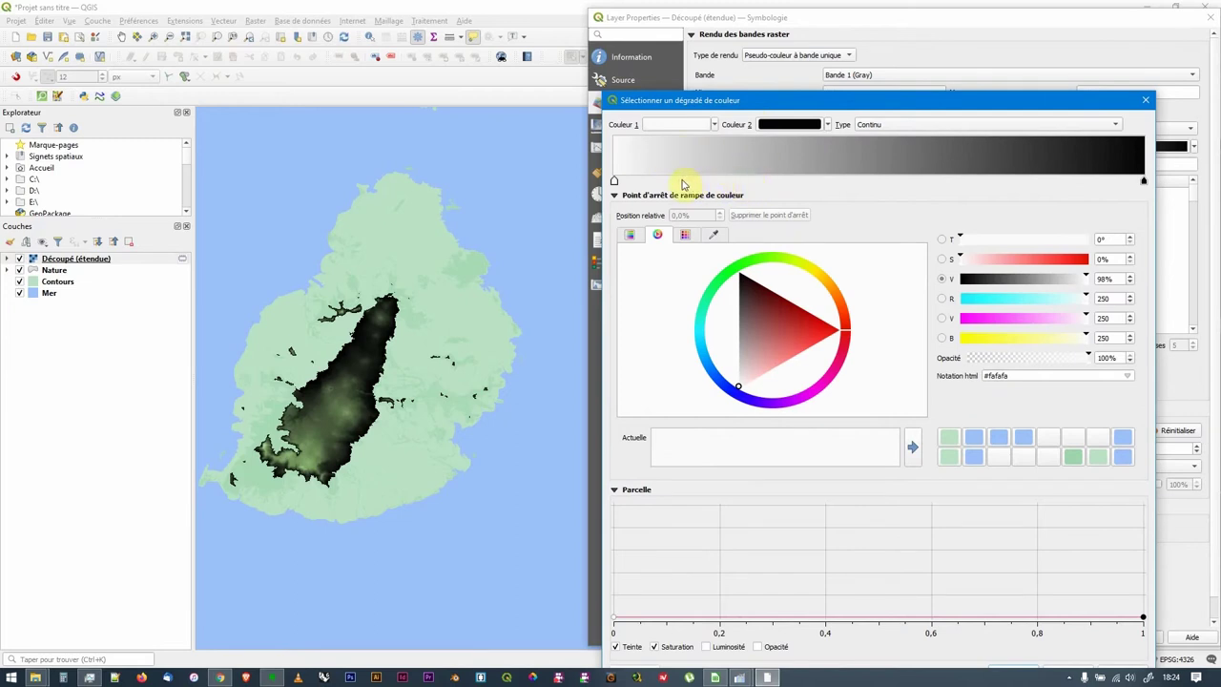
pyautogui.doubleClick(707, 181)
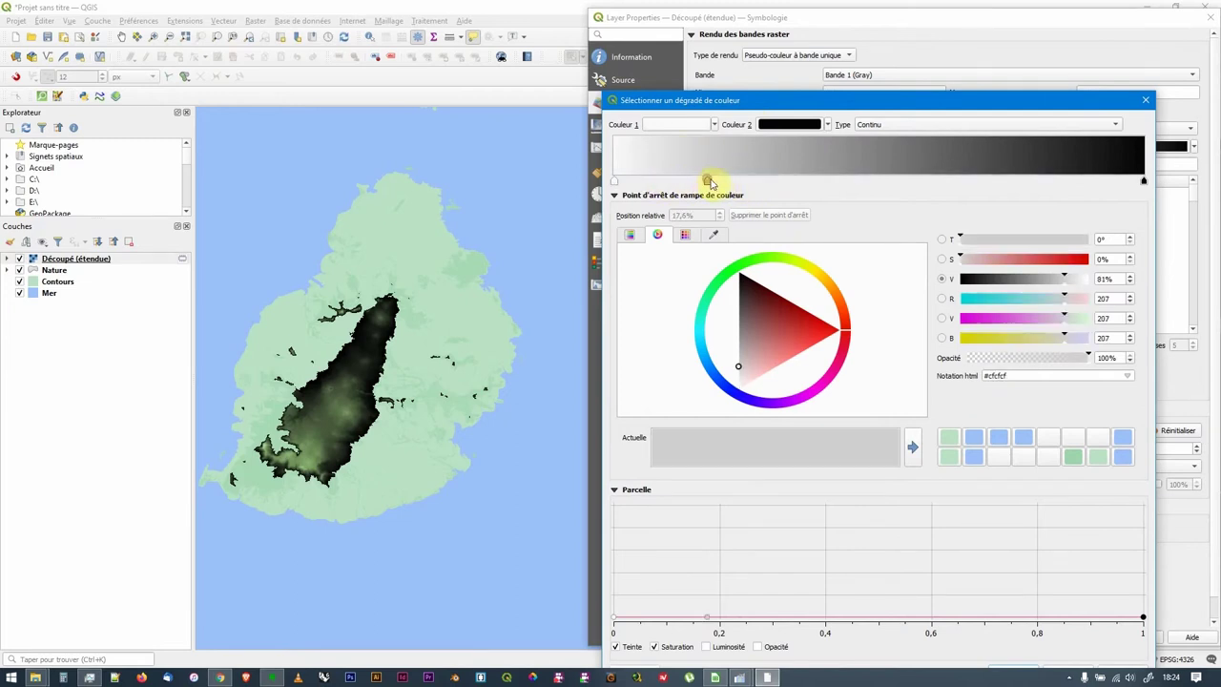
pyautogui.moveTo(792, 329); pyautogui.dragTo(825, 338)
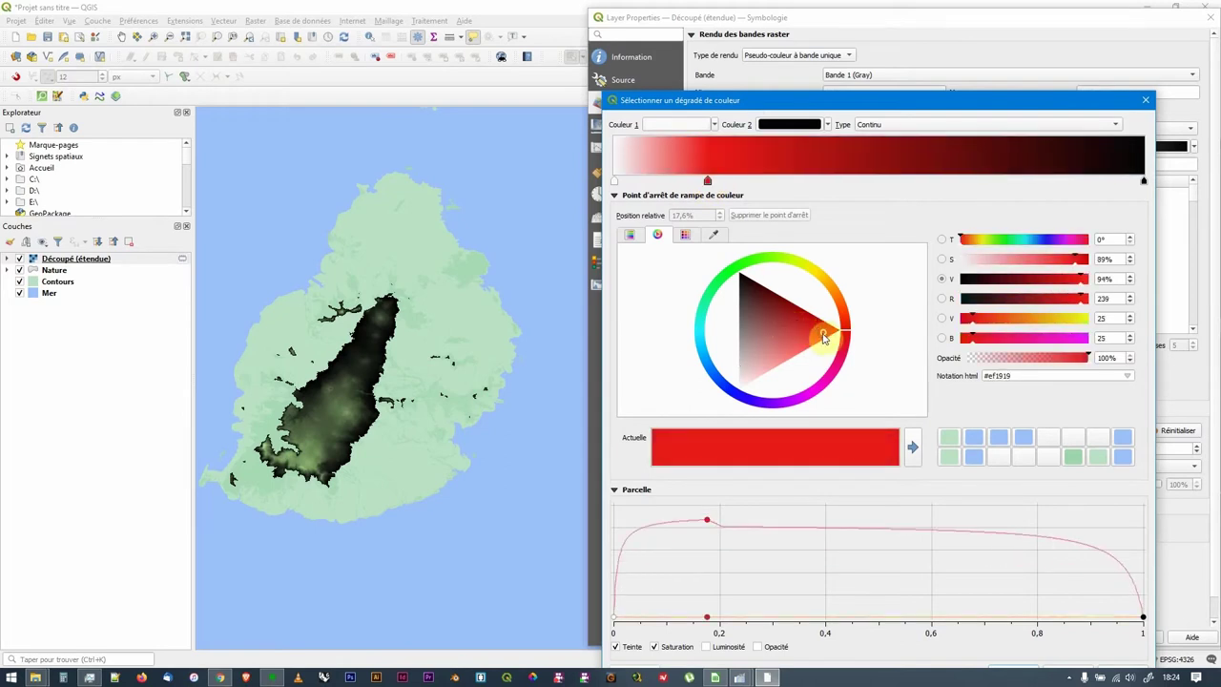
# Add a green stop near the middle of the ramp and a cyan stop at about 69.8%.
pyautogui.doubleClick(871, 181)
pyautogui.moveTo(837, 304); pyautogui.dragTo(738, 255)
pyautogui.doubleClick(983, 181)
pyautogui.click(832, 335)
pyautogui.click(842, 332)
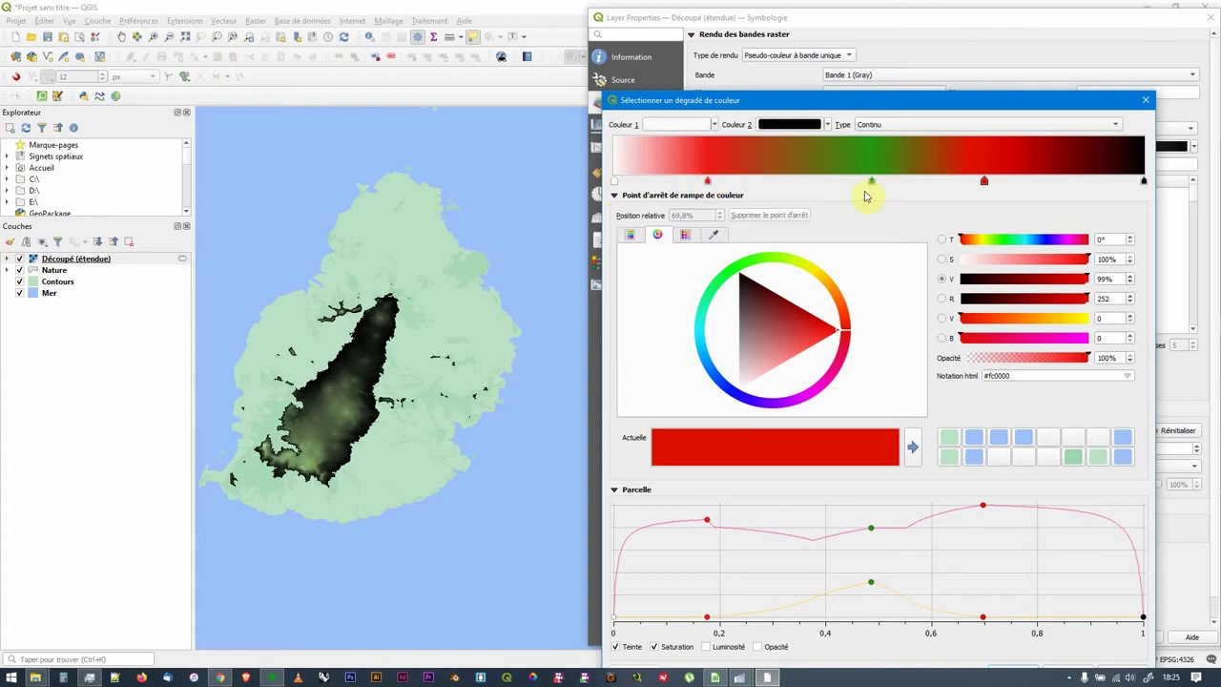
pyautogui.click(983, 182)
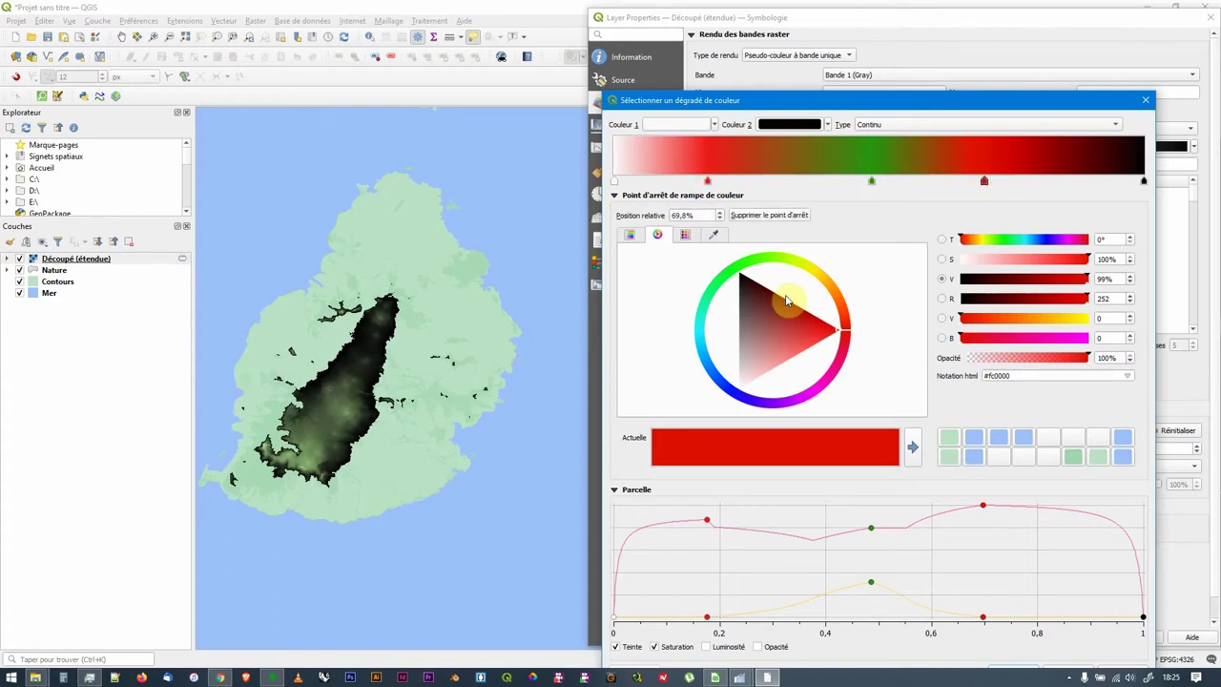
pyautogui.click(710, 334)
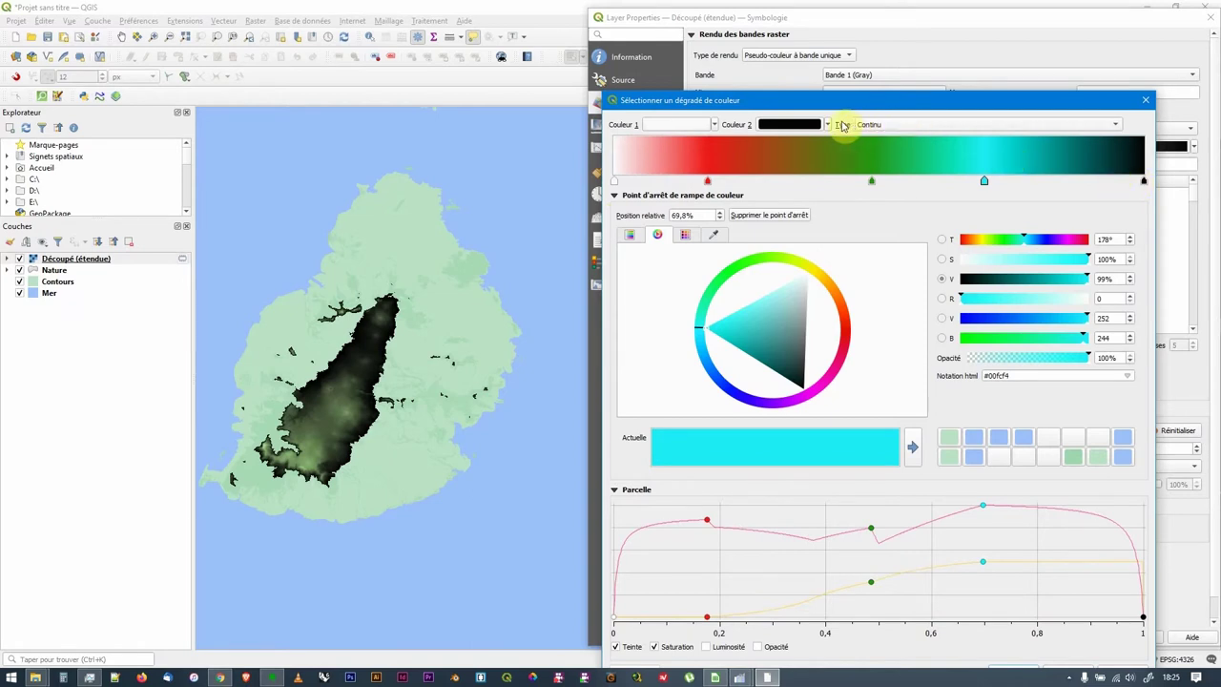
# Set the colour ramp type to Discrète and apply the ramp to the map.
pyautogui.click(891, 124)
pyautogui.click(890, 113)
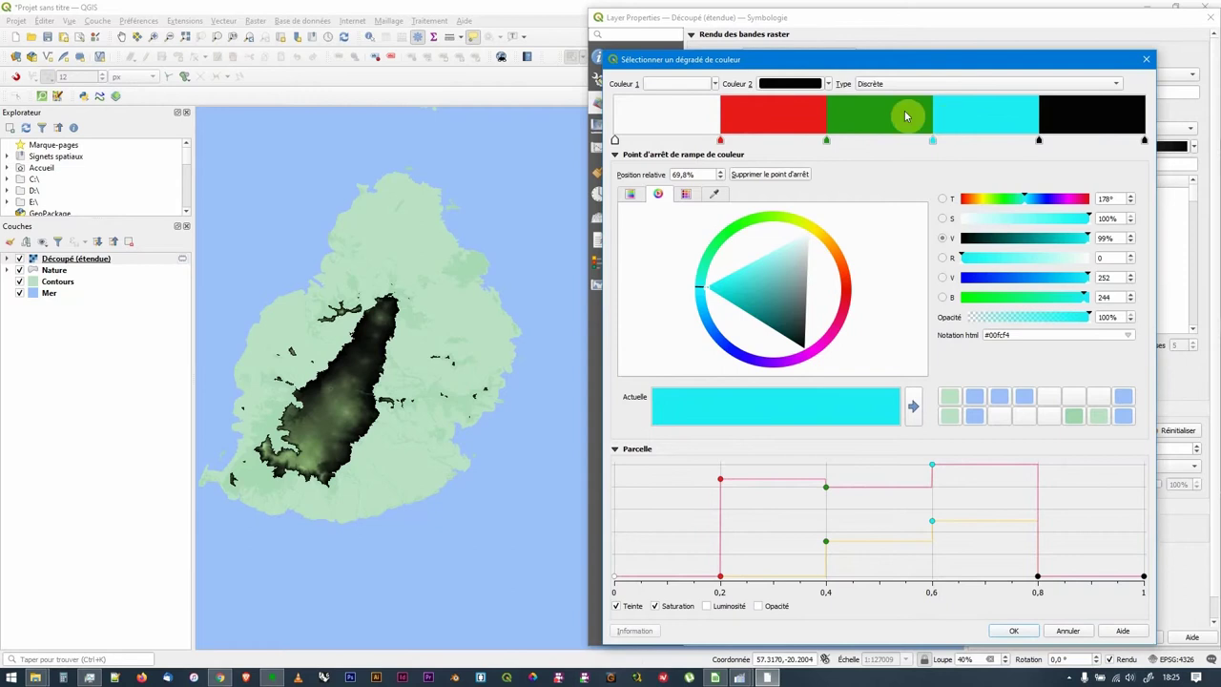
pyautogui.click(1014, 630)
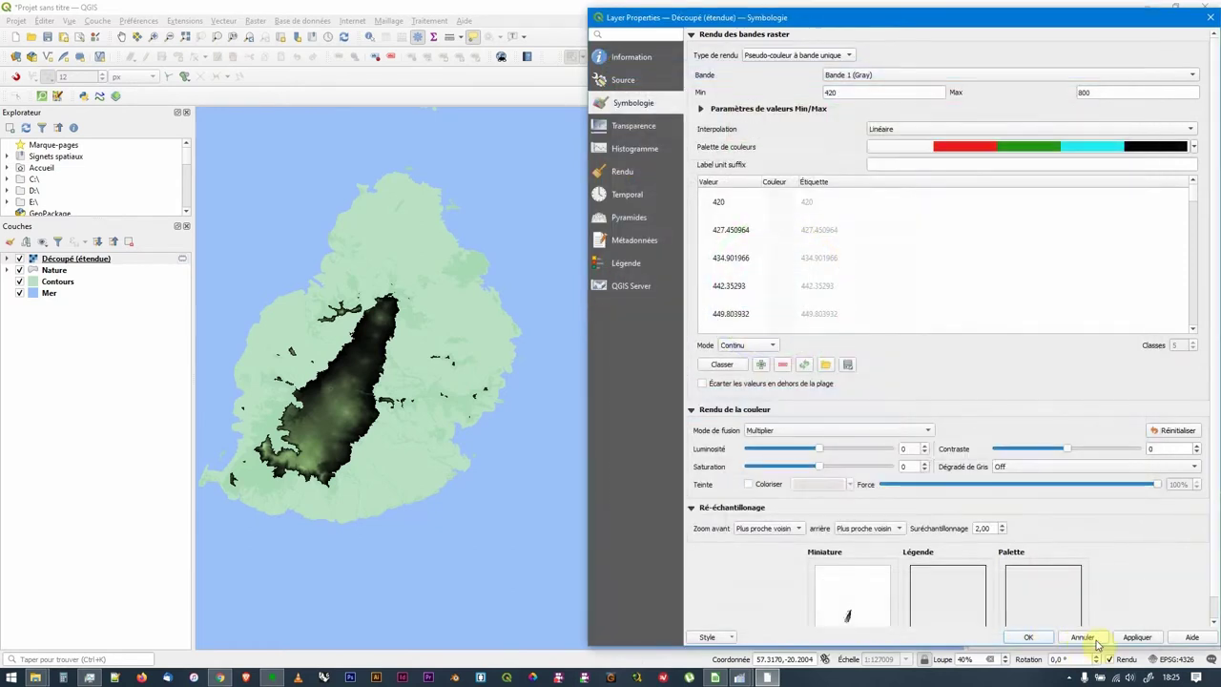
pyautogui.click(1135, 637)
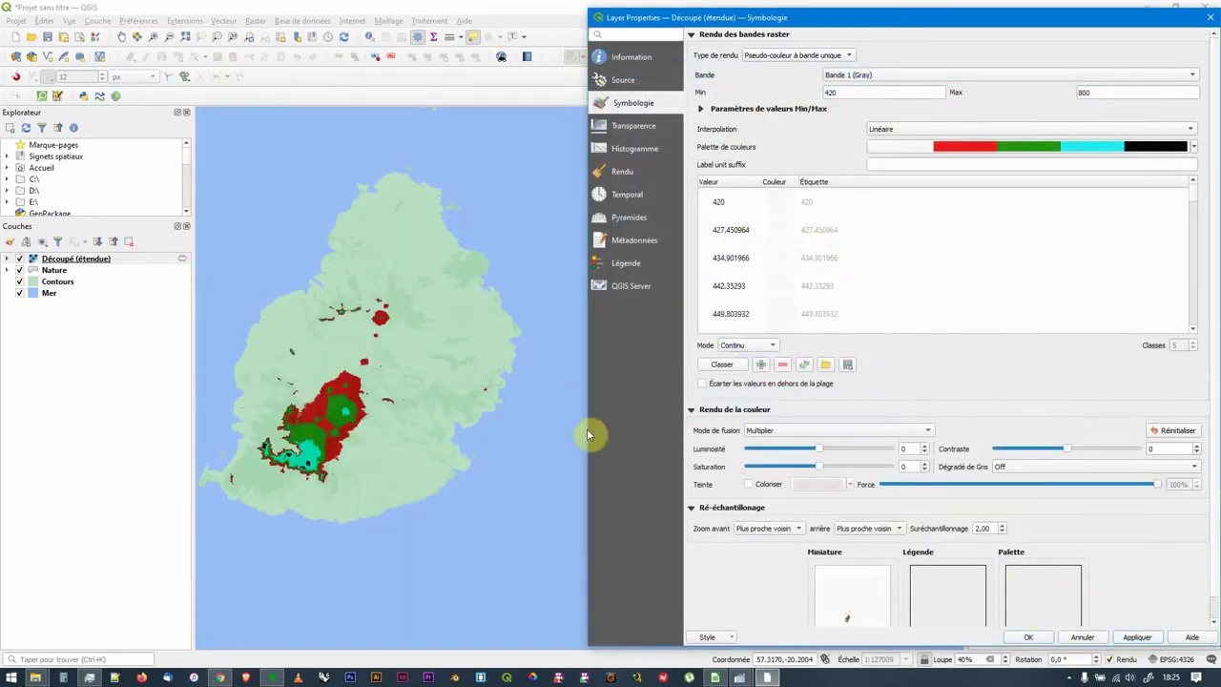
pyautogui.click(1154, 147)
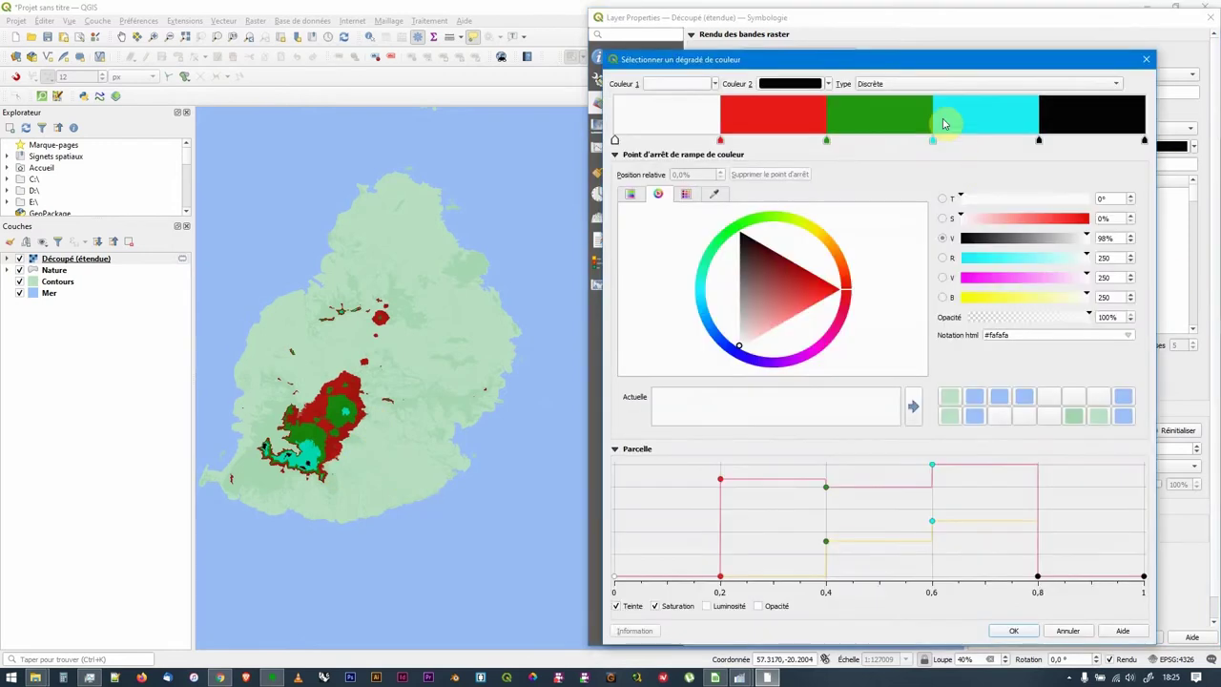
pyautogui.click(893, 84)
pyautogui.click(884, 94)
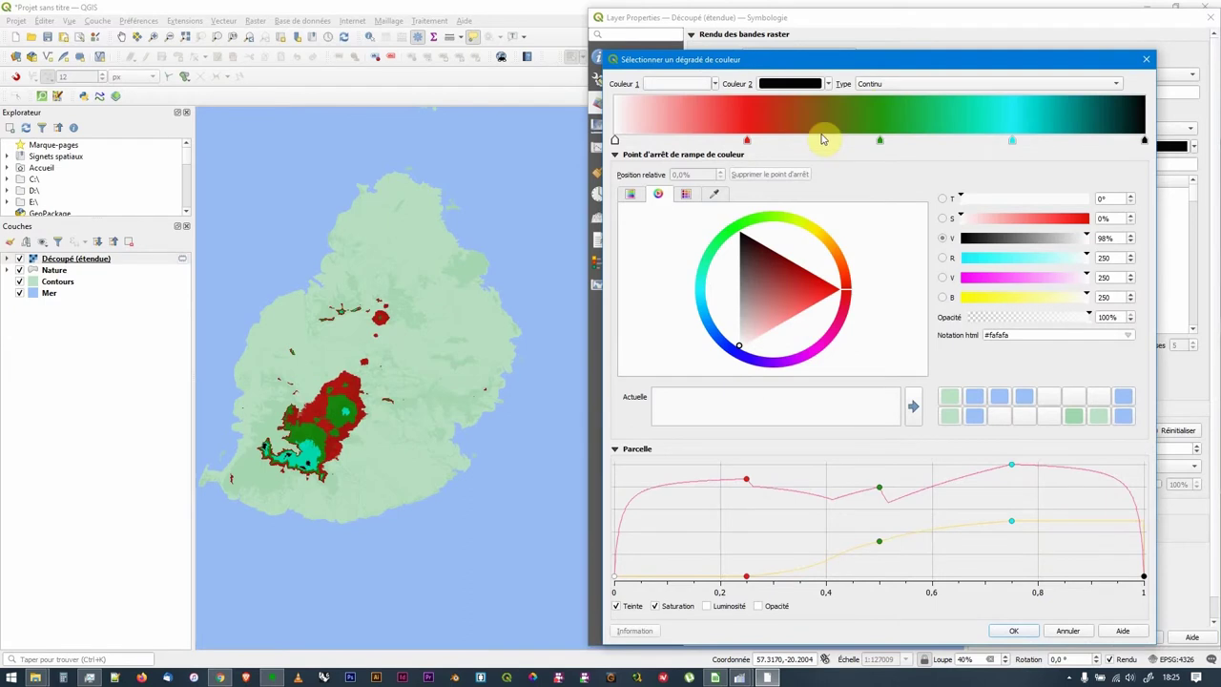
pyautogui.click(1147, 55)
# Reset the colour palette to Greys and add a red #ff0101 stop at a relative position of about 61.3%.
pyautogui.click(1193, 147)
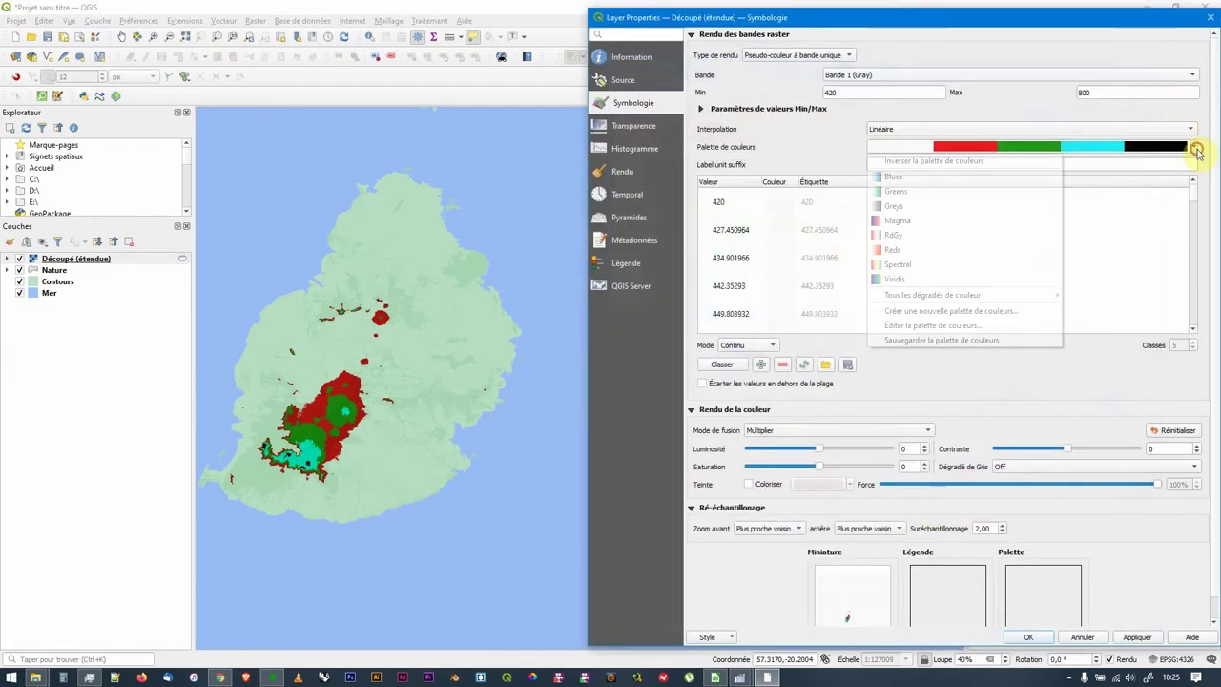
pyautogui.click(969, 206)
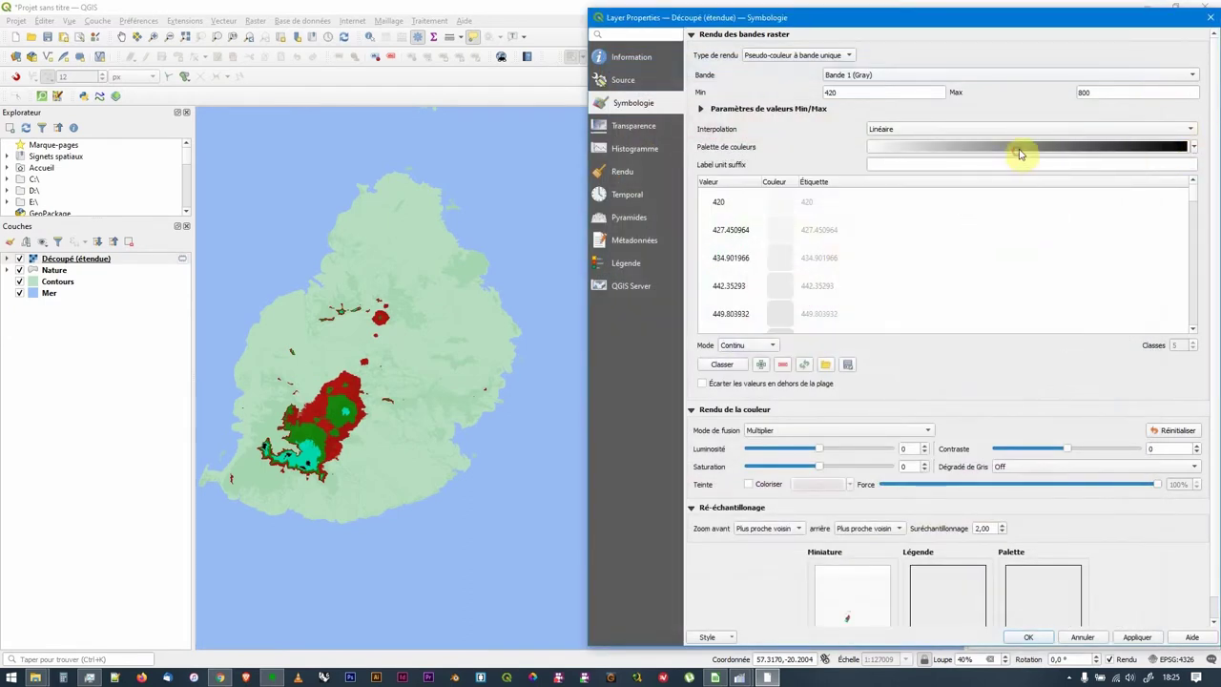
pyautogui.click(1022, 148)
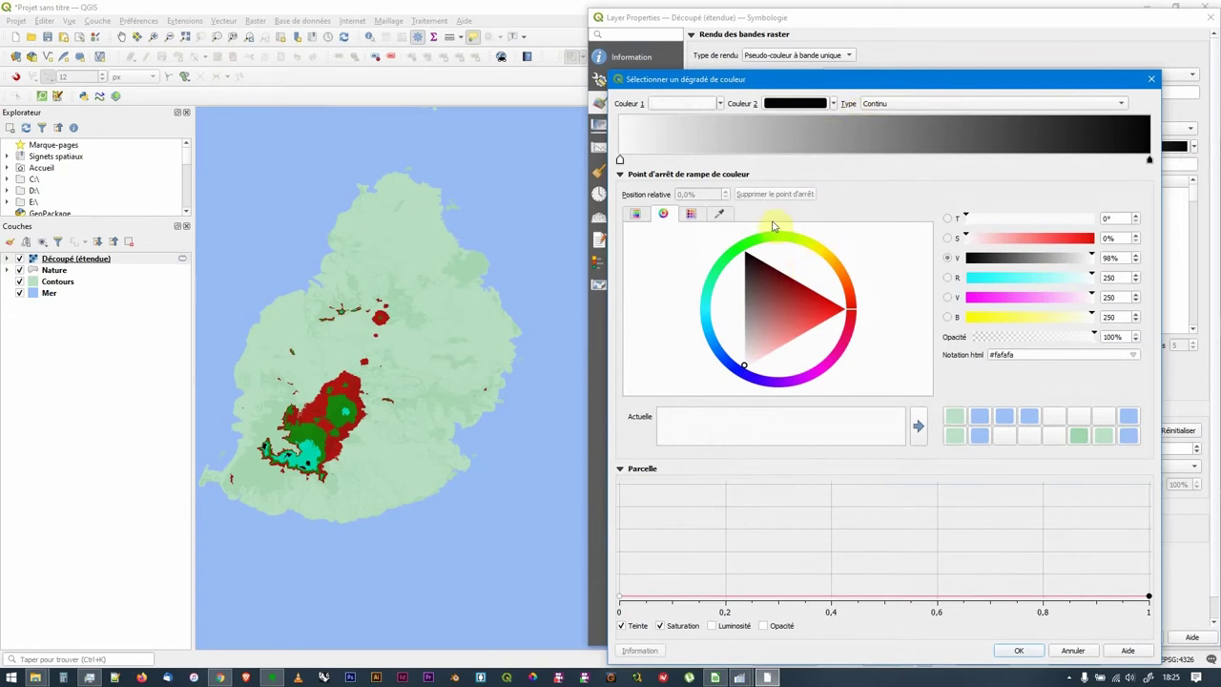
pyautogui.doubleClick(803, 162)
pyautogui.moveTo(802, 162); pyautogui.dragTo(1086, 165)
pyautogui.click(846, 309)
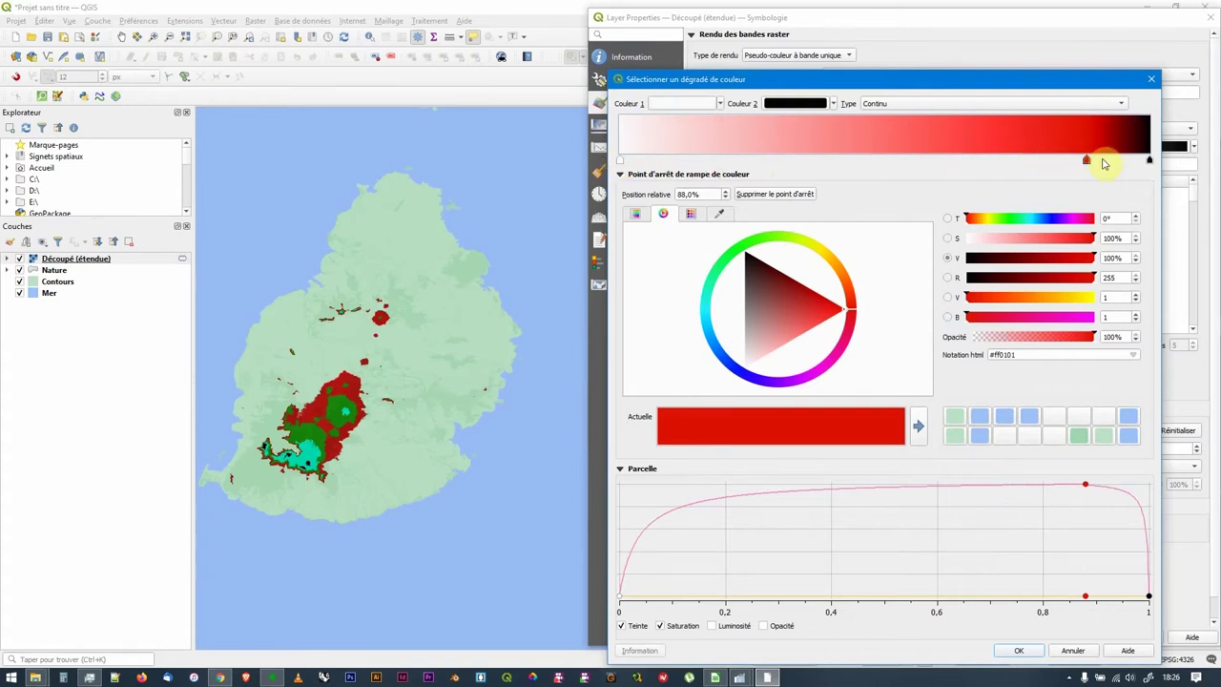
pyautogui.moveTo(1085, 162); pyautogui.dragTo(944, 159)
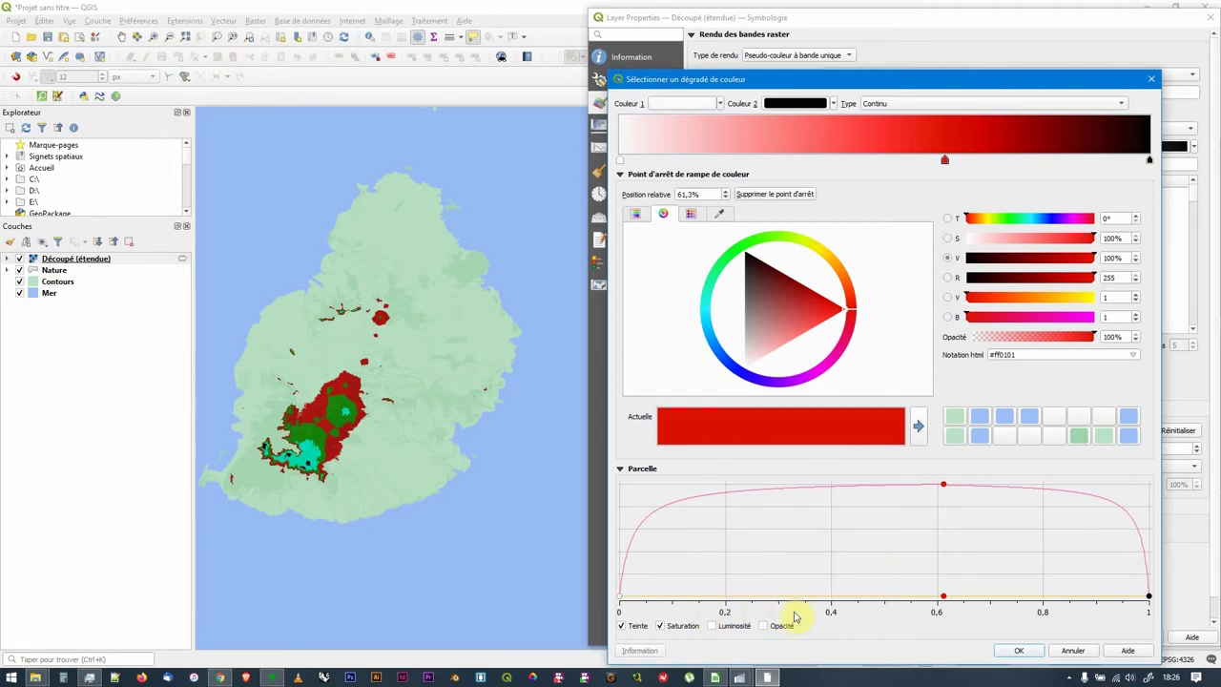
# Show only the saturation curve in the ramp plot and move the red stop to about 40.3% with 93% saturation.
pyautogui.click(660, 626)
pyautogui.click(621, 625)
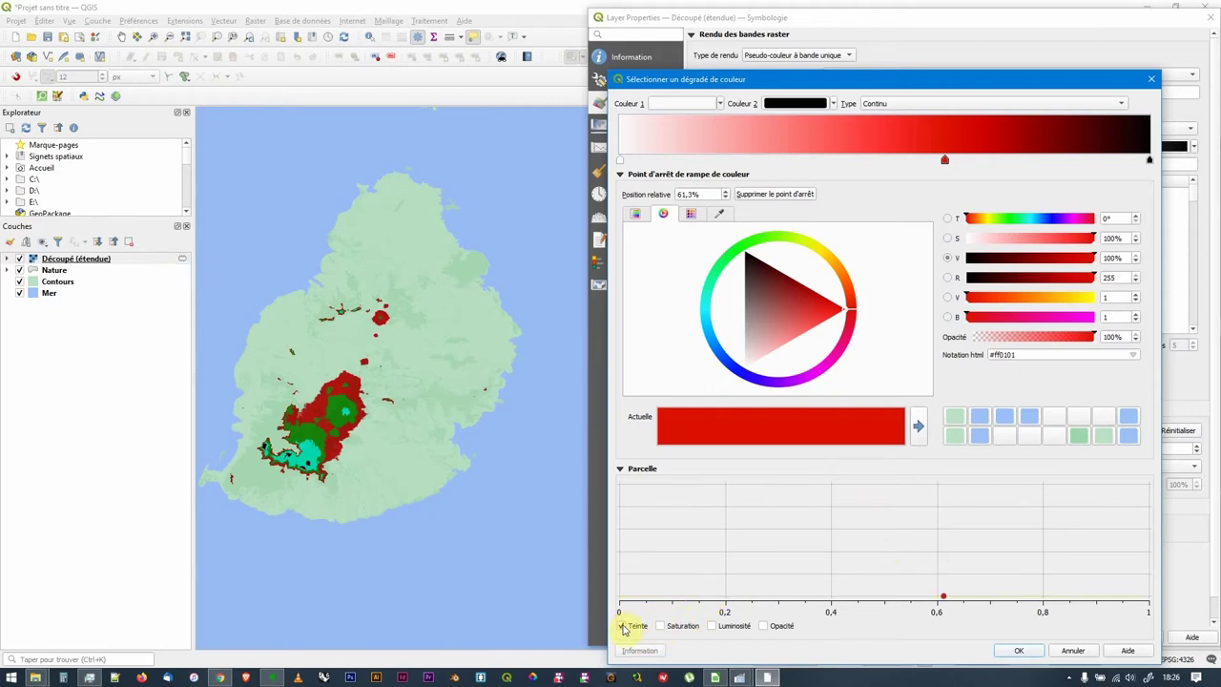
pyautogui.click(669, 628)
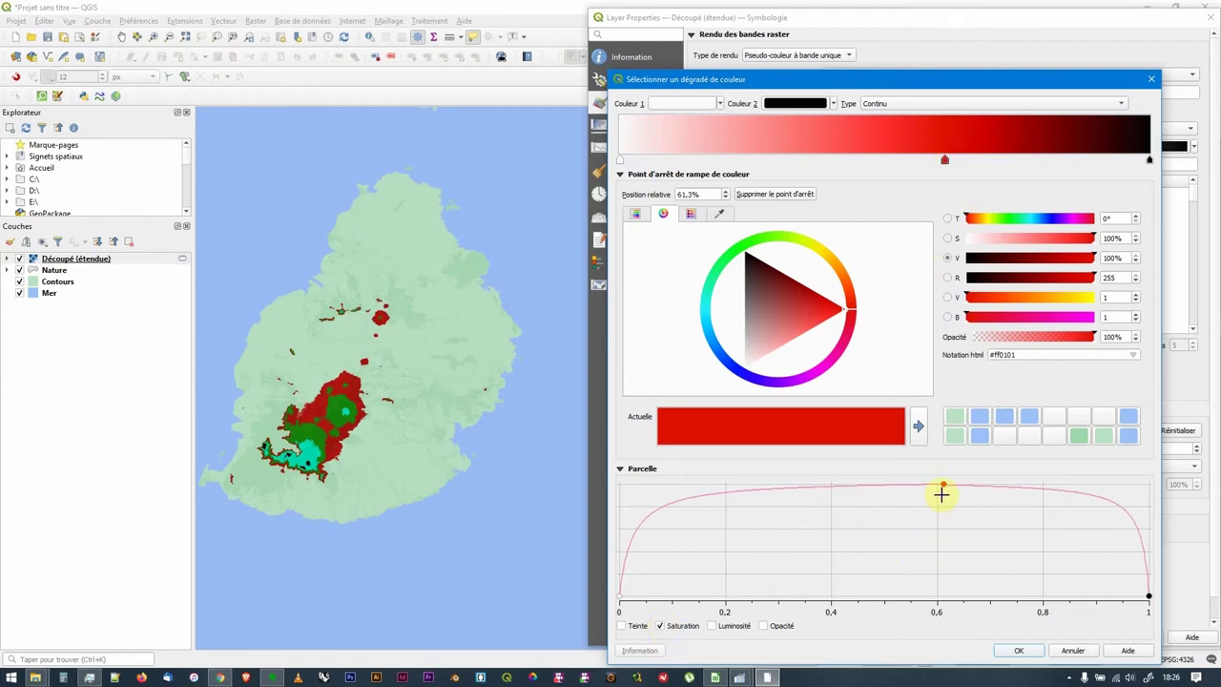
pyautogui.moveTo(944, 486); pyautogui.dragTo(833, 499)
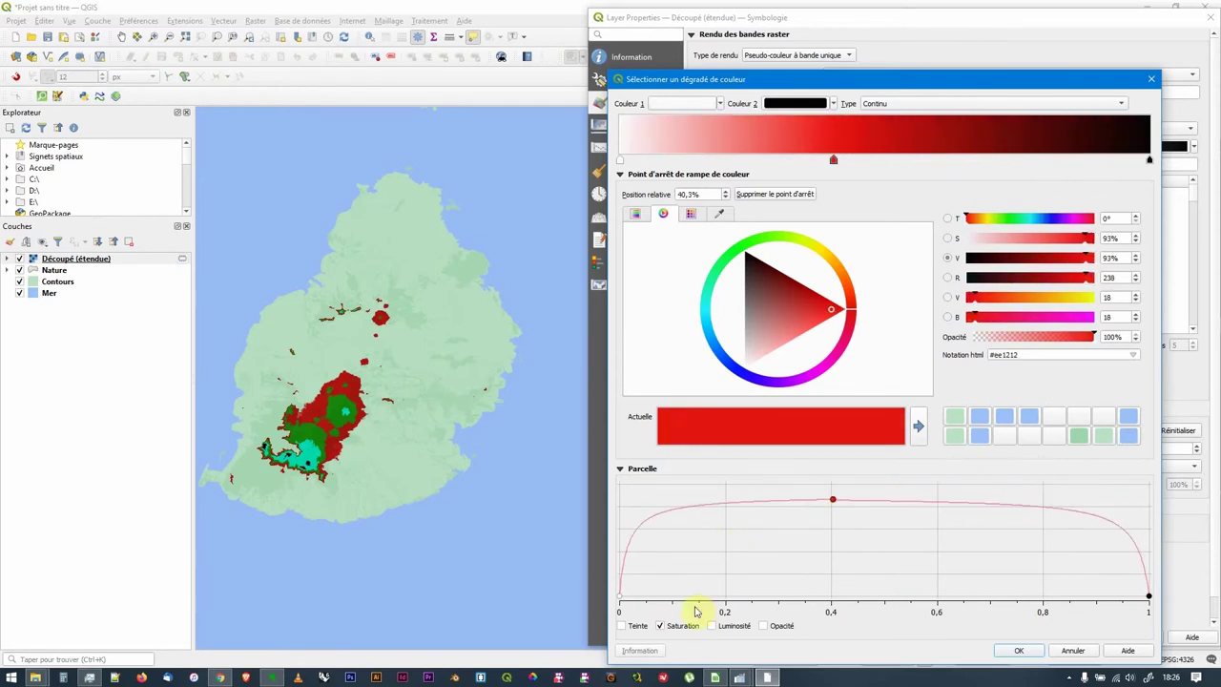
# Show the hue and lightness curves as well, and adjust the red stop to about 48.1% with colour #f35757.
pyautogui.click(622, 625)
pyautogui.click(713, 625)
pyautogui.moveTo(825, 544); pyautogui.dragTo(872, 527)
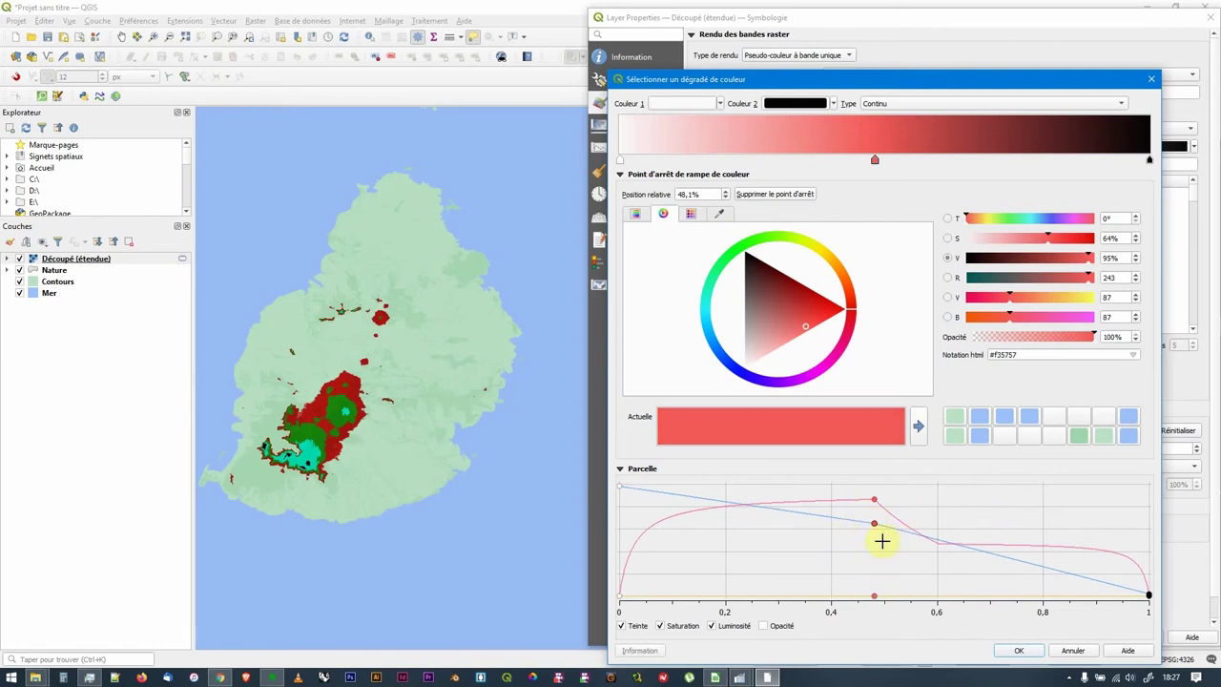
# Show the opacity curve, set the ramp's start colour to 0% opacity, and lower the red stop's opacity to about 45%.
pyautogui.click(764, 625)
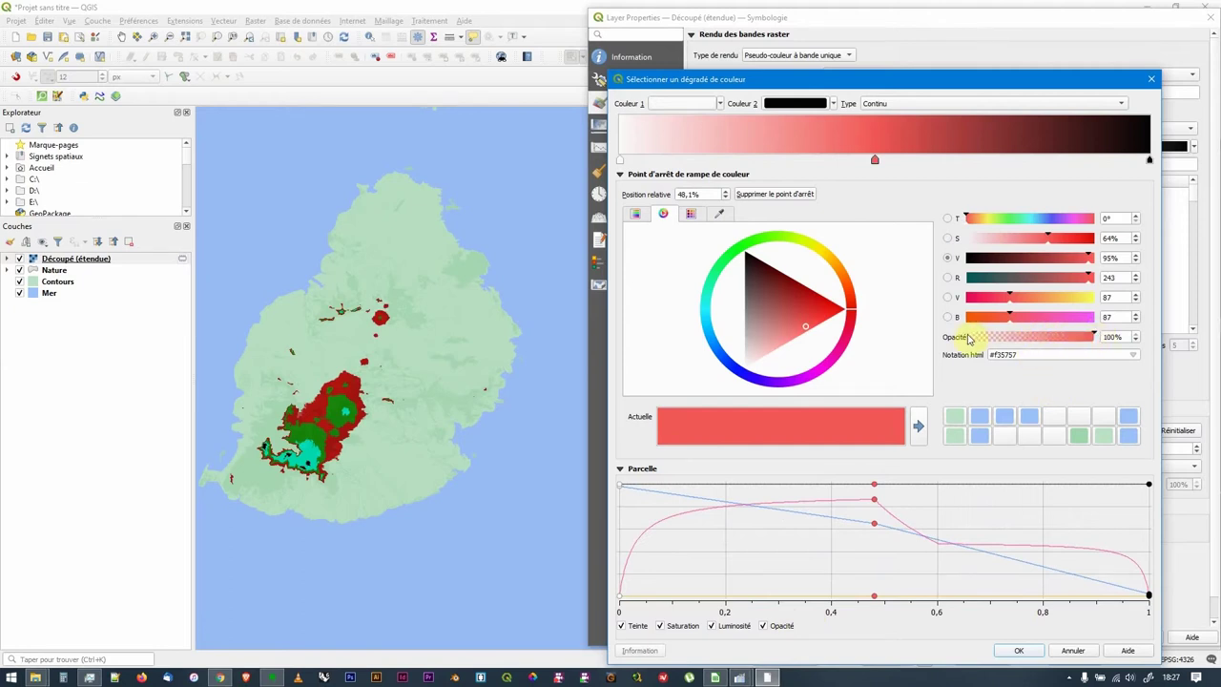
pyautogui.click(621, 160)
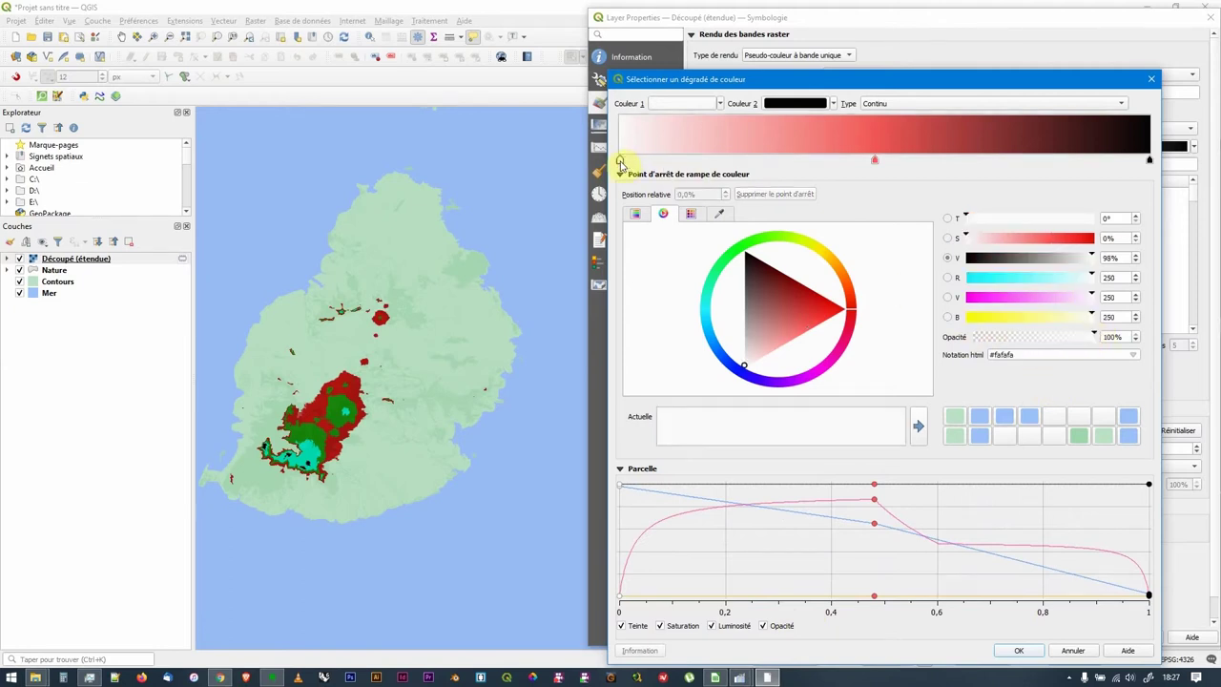
pyautogui.moveTo(1093, 335); pyautogui.dragTo(959, 335)
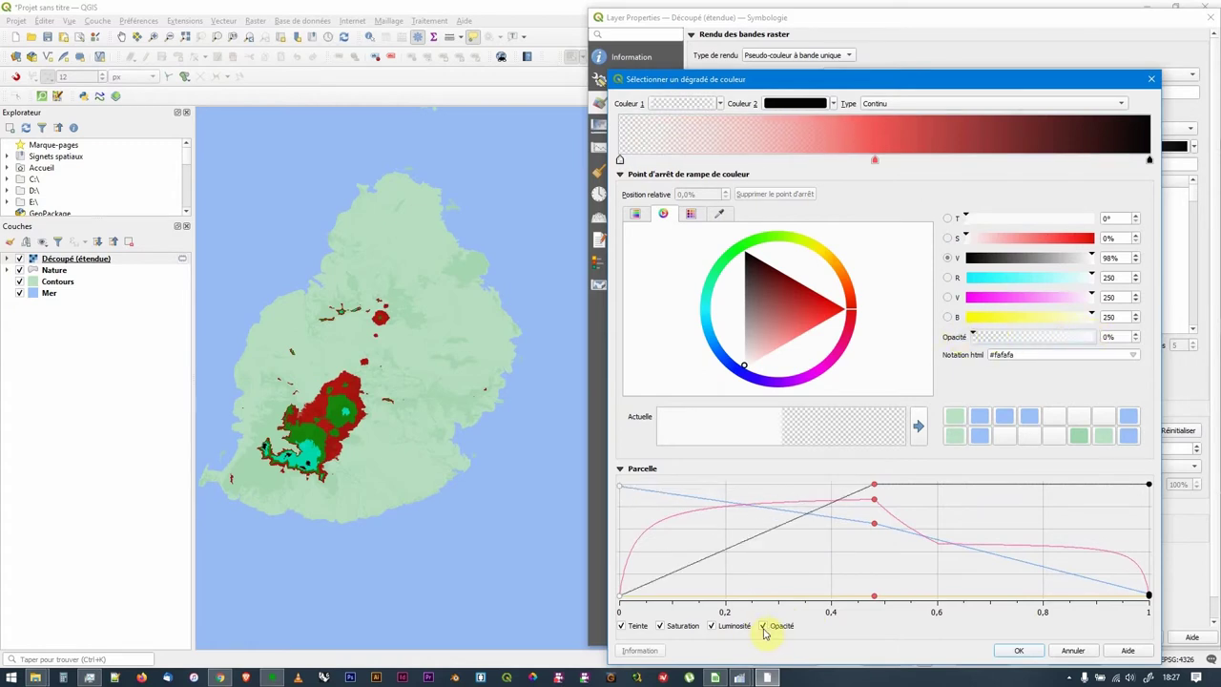
pyautogui.moveTo(877, 483); pyautogui.dragTo(876, 545)
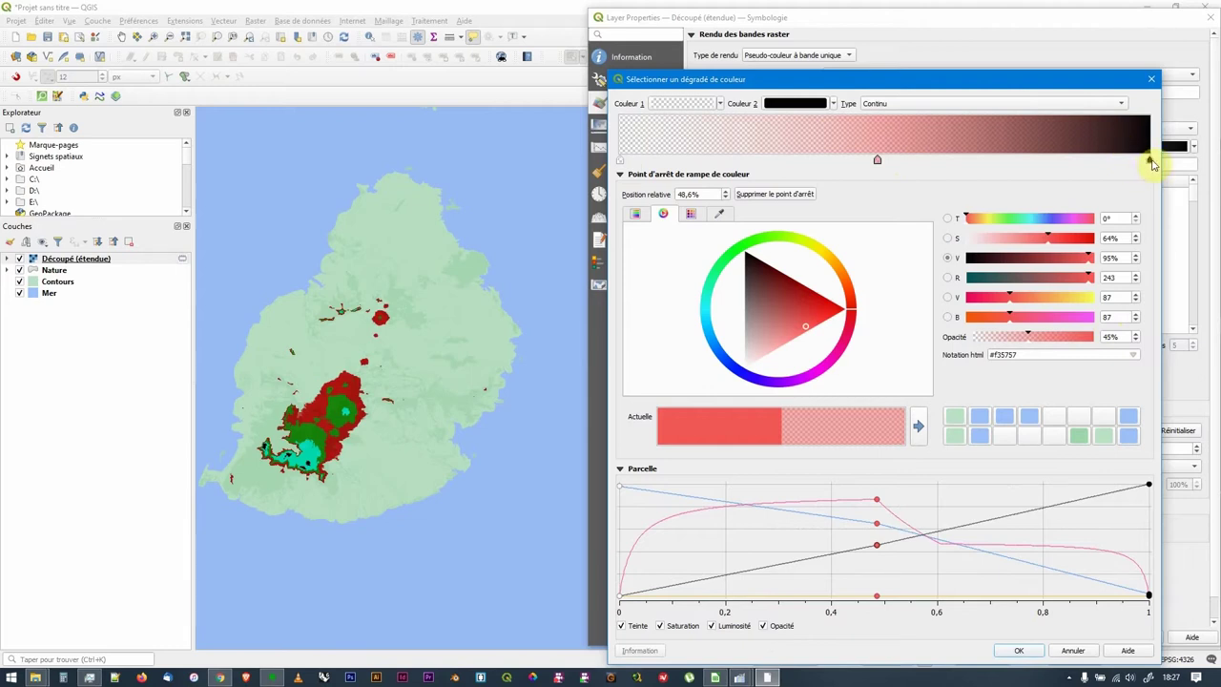
# Accept the edited transparent-to-red-to-black colour ramp and apply it to the Découpé (étendue) raster.
pyautogui.click(1018, 649)
pyautogui.click(1137, 636)
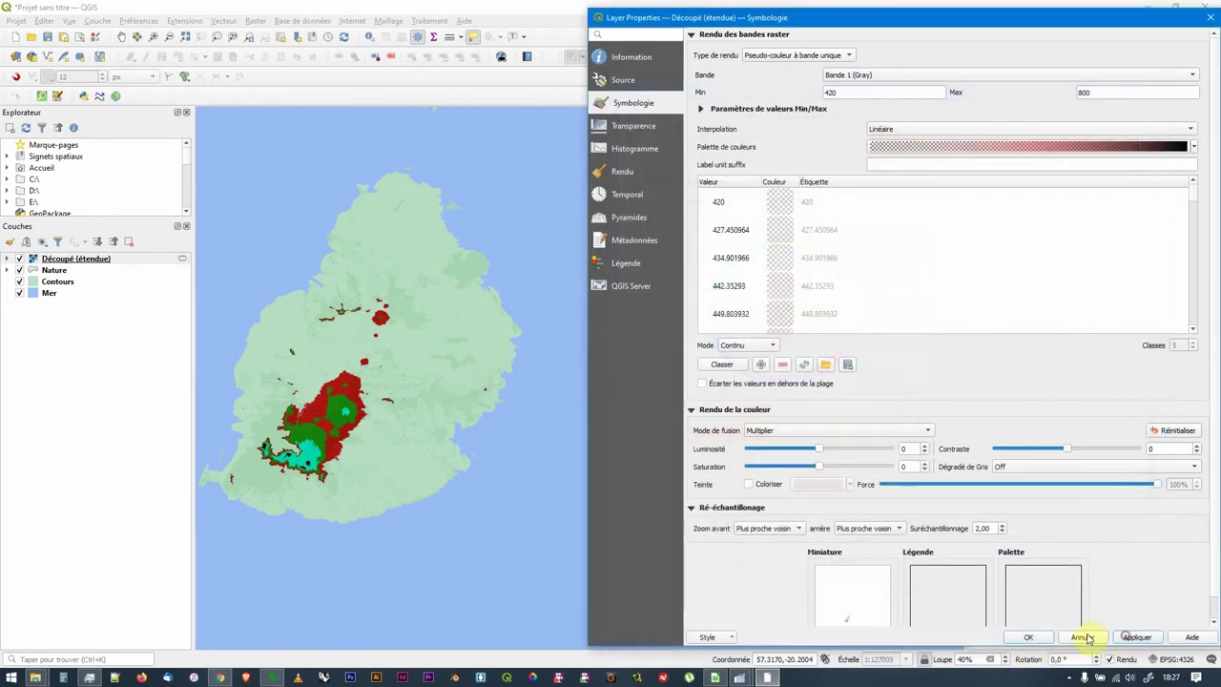
pyautogui.click(1030, 637)
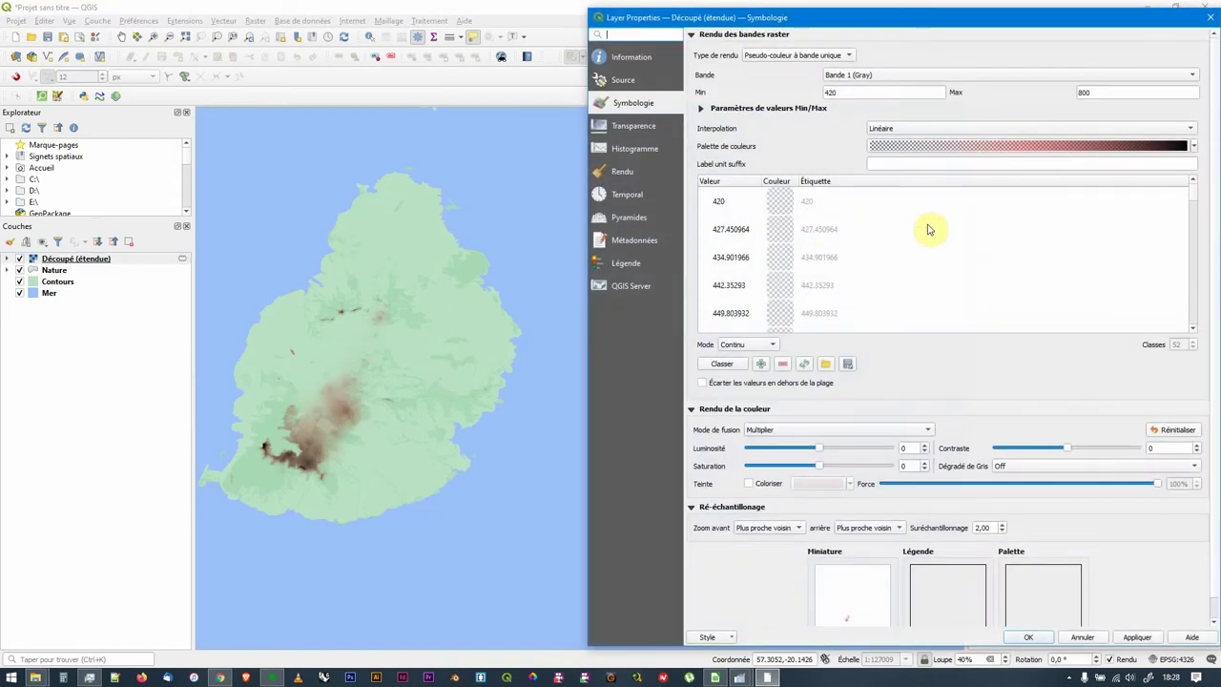
# Delete the red stop from the raster's colour ramp and apply the plain transparent-to-black ramp to the layer.
pyautogui.click(1172, 145)
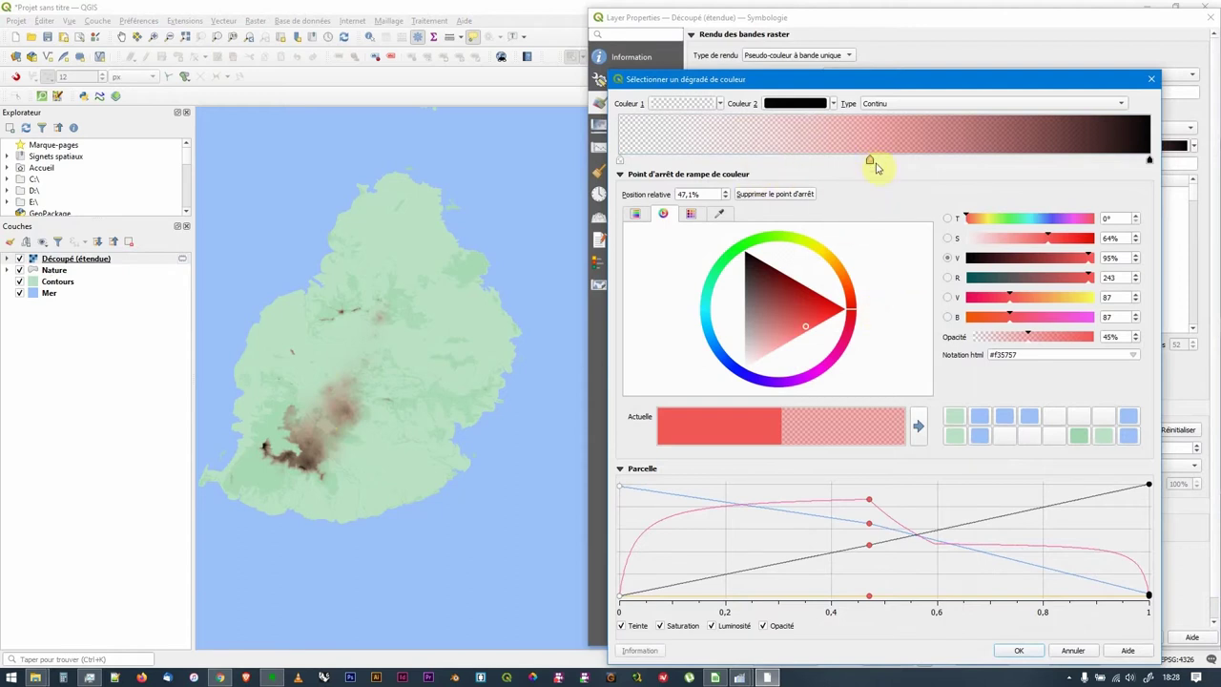
pyautogui.press('Delete')
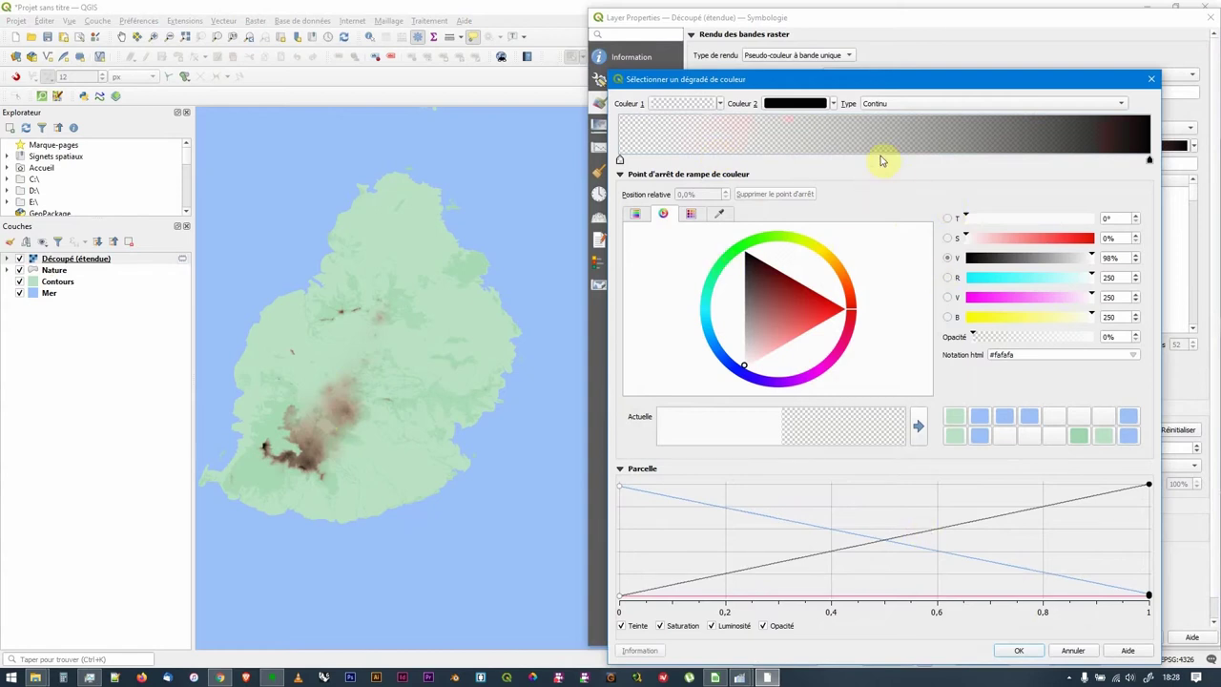
pyautogui.click(1020, 651)
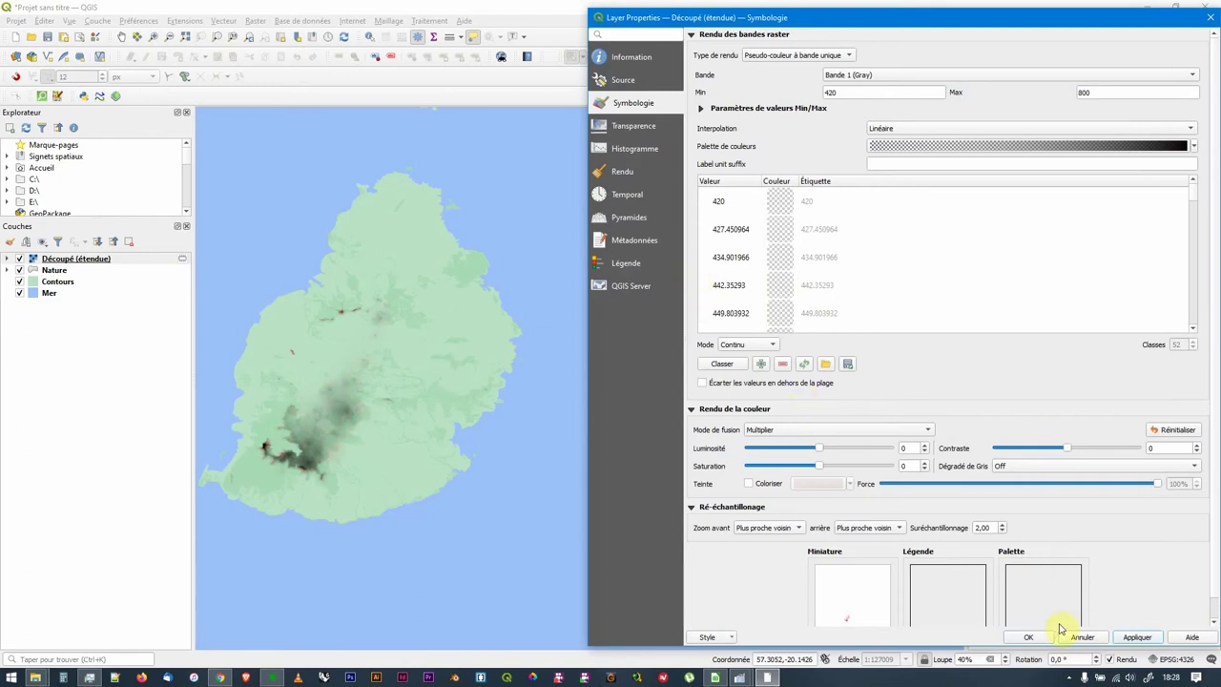
pyautogui.click(1028, 637)
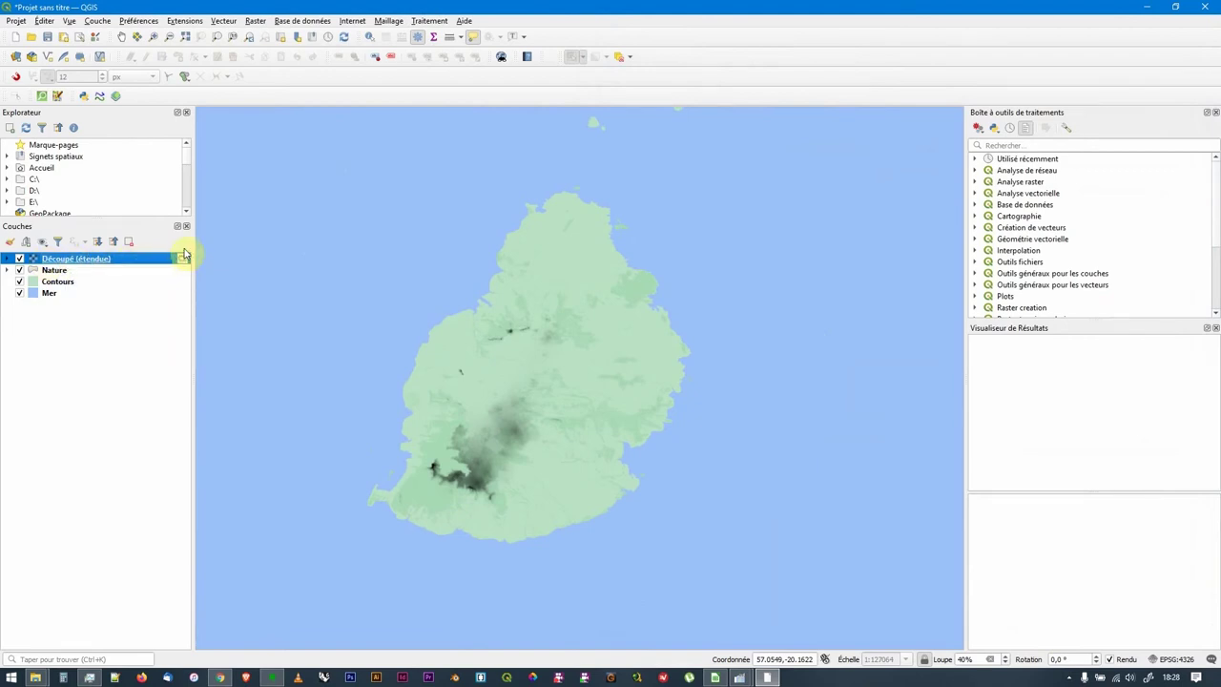
pyautogui.moveTo(185, 259)
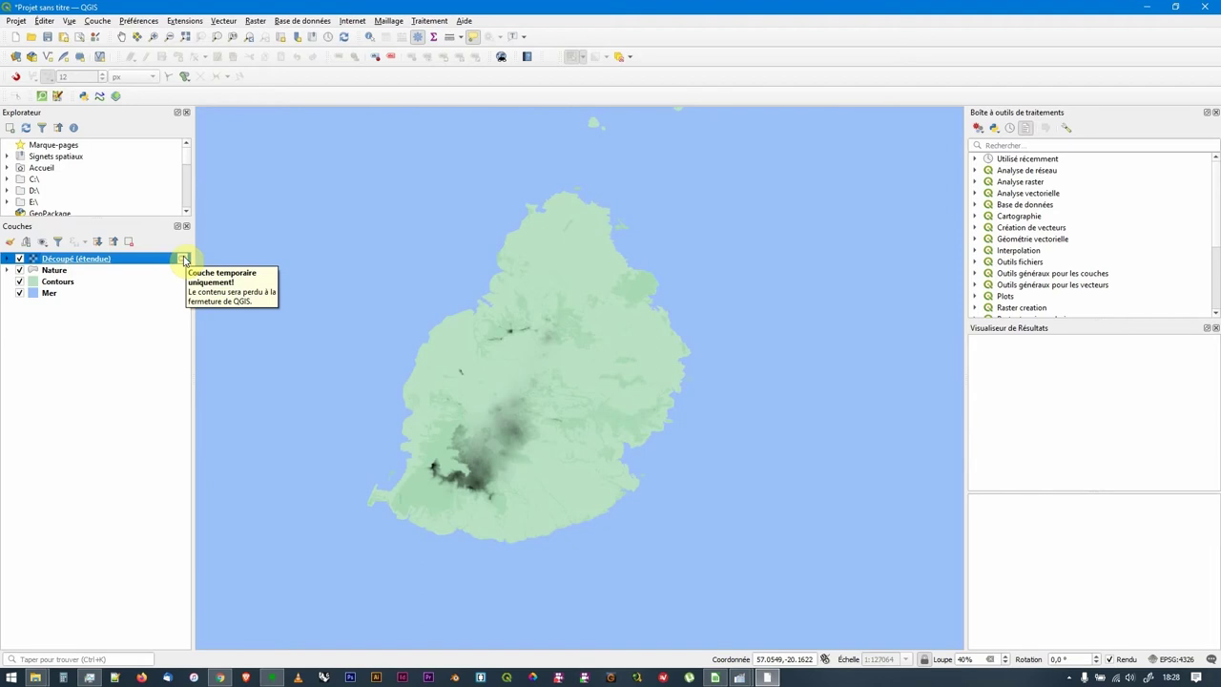
pyautogui.doubleClick(183, 259)
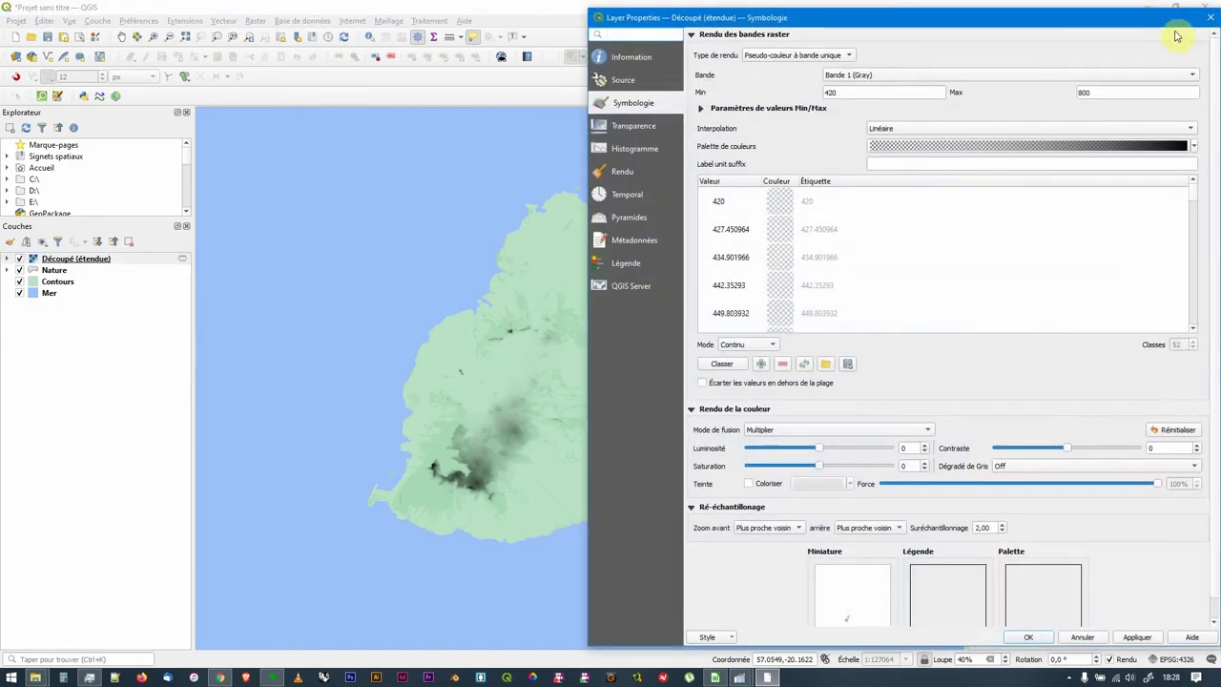
pyautogui.click(1207, 17)
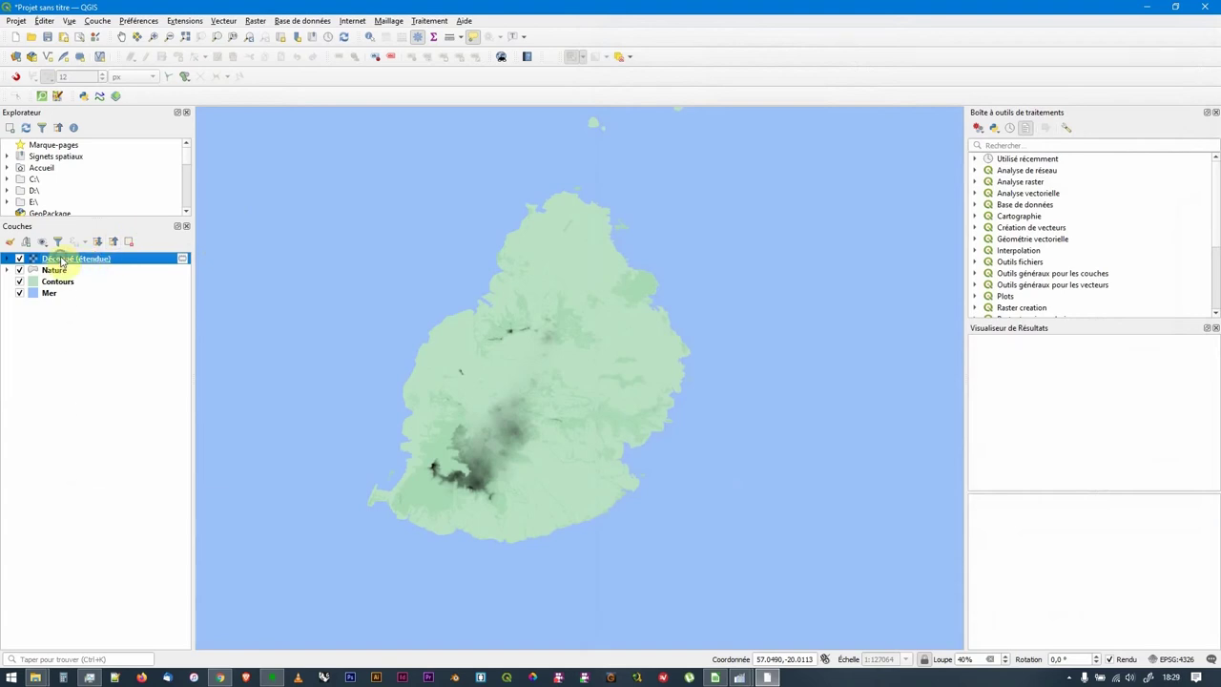
# Export the temporary Découpé (étendue) raster as the GeoTIFF Topo.tif in the MAURICE folder and add it to the map.
pyautogui.rightClick(57, 258)
pyautogui.moveTo(165, 445)
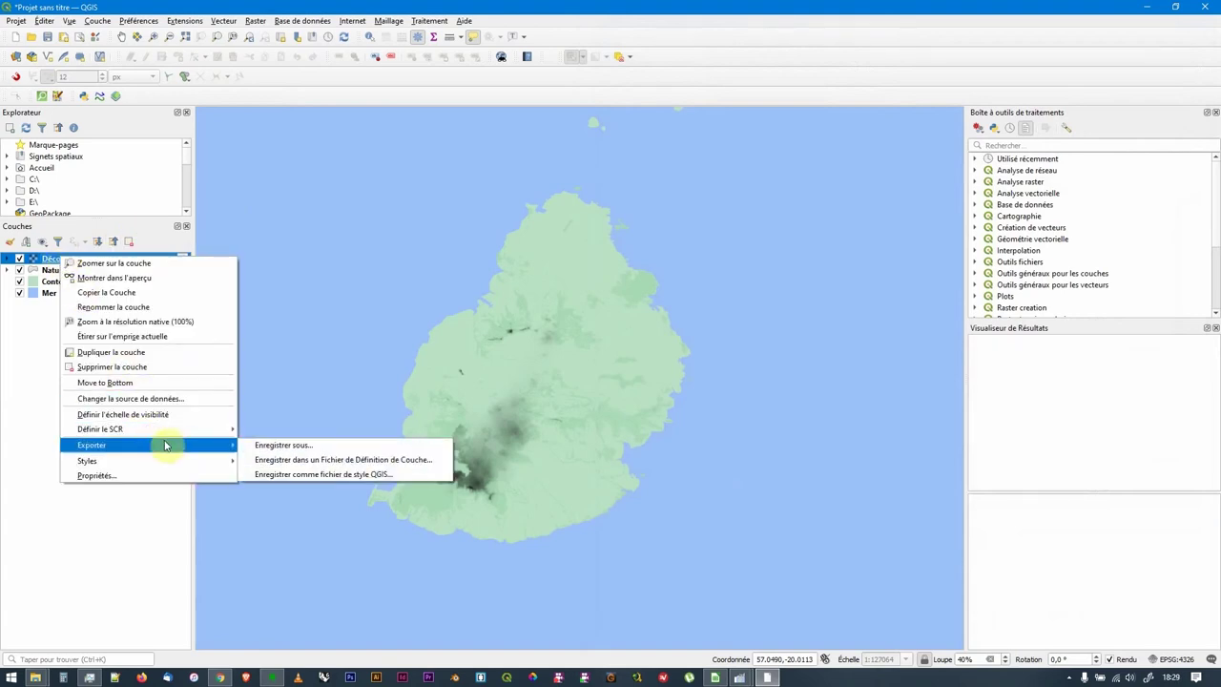
pyautogui.click(267, 446)
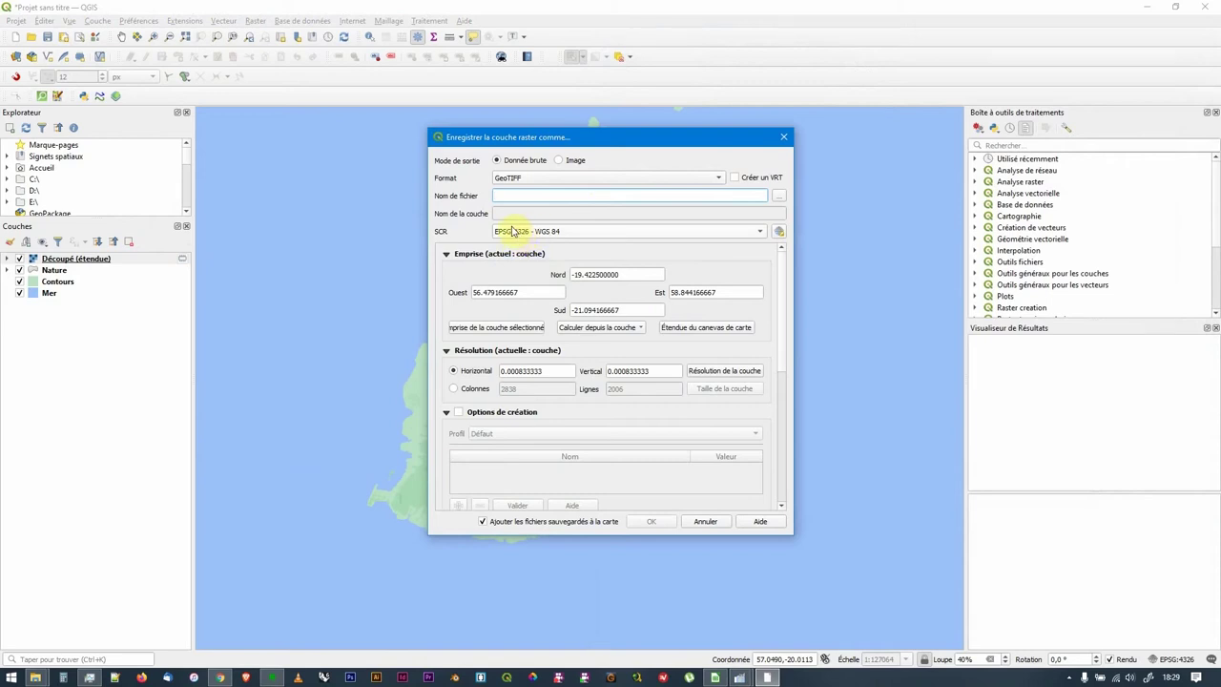
pyautogui.click(779, 196)
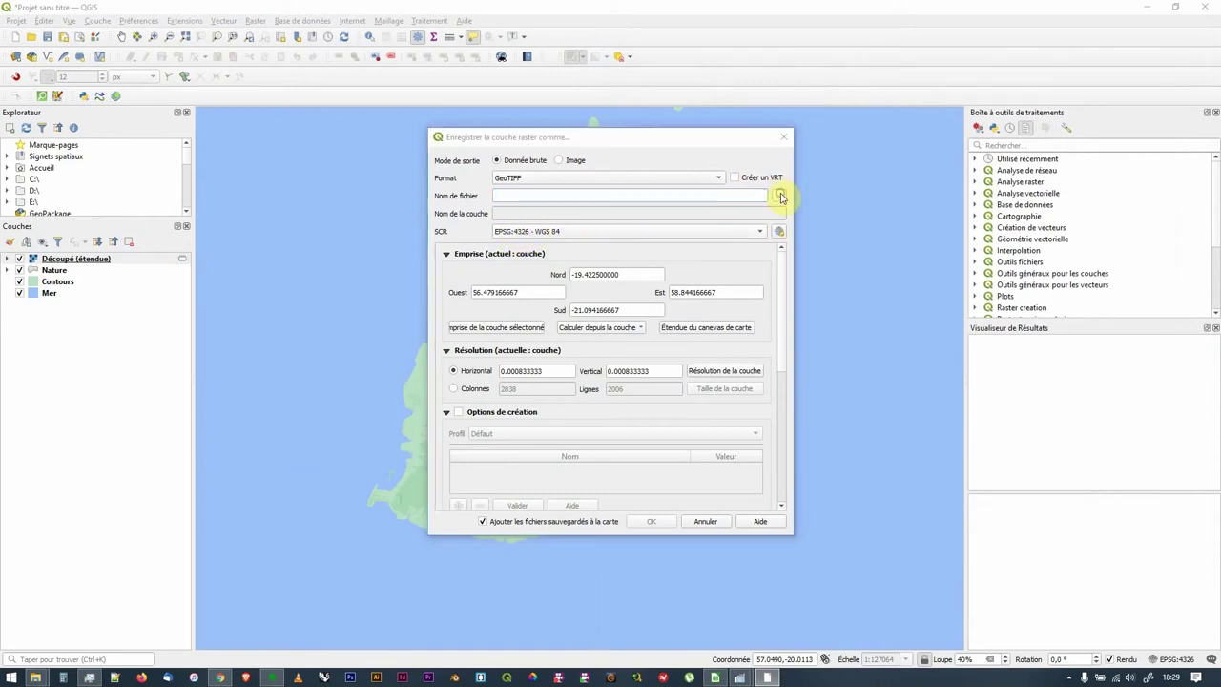
pyautogui.doubleClick(324, 113)
pyautogui.click(644, 343)
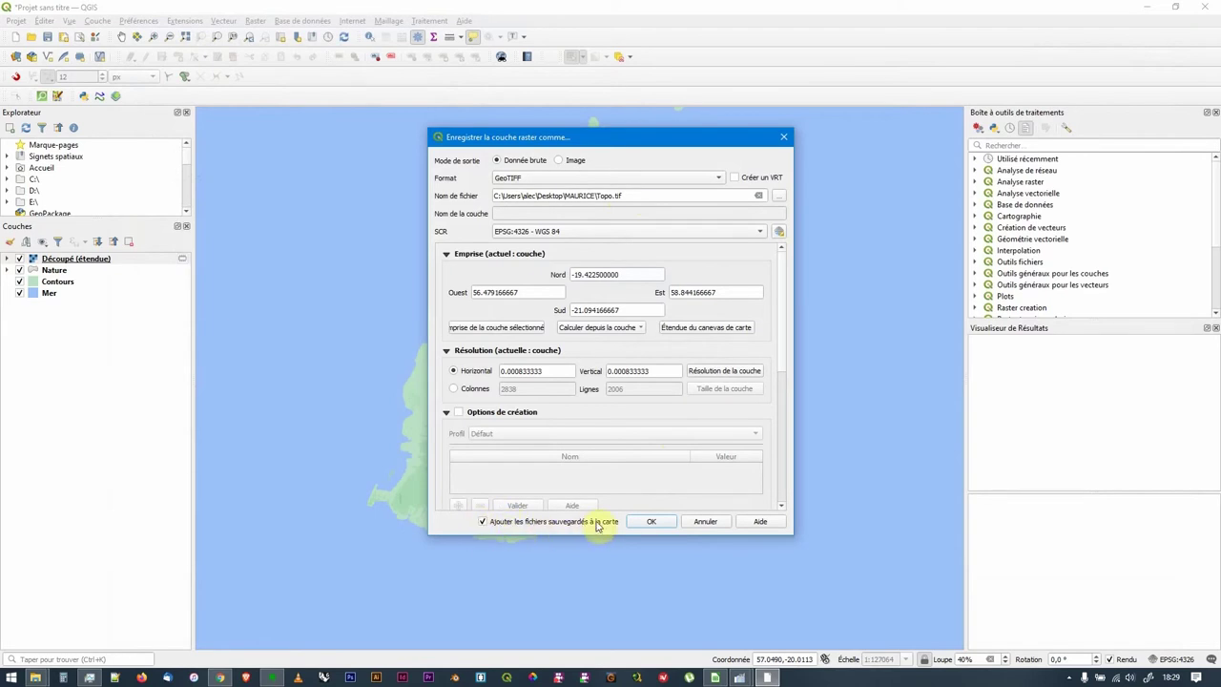
pyautogui.click(645, 522)
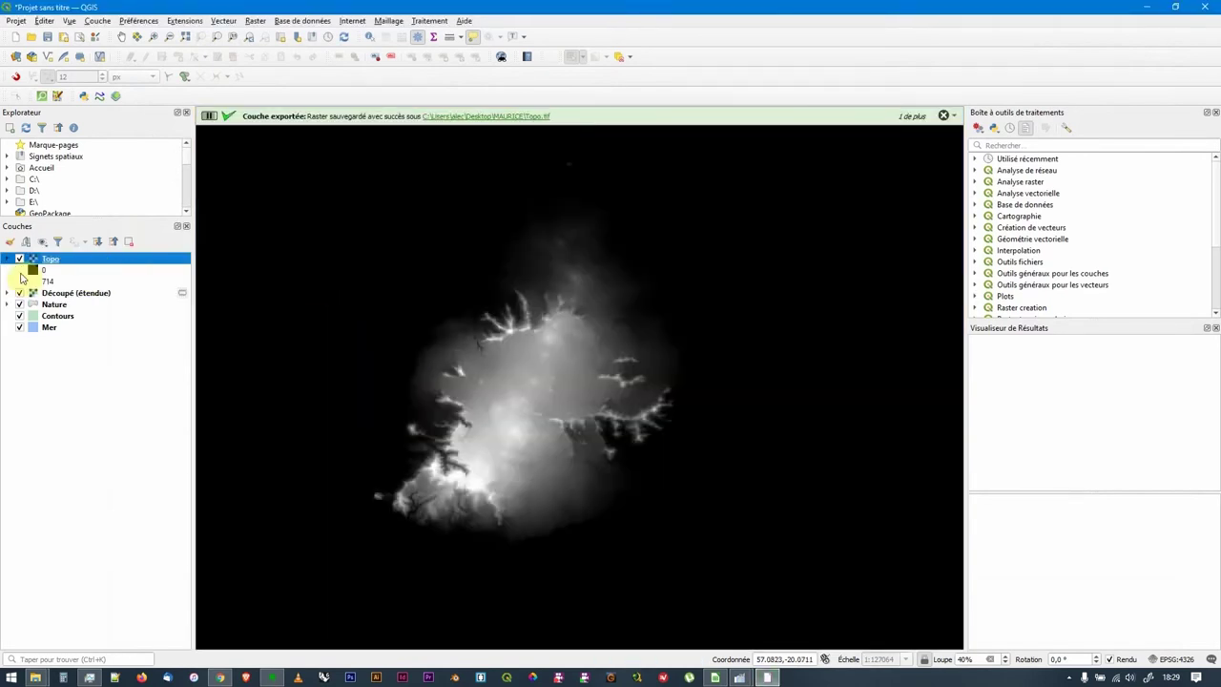
# Copy the style of the Découpé (étendue) layer and paste it onto the Topo layer.
pyautogui.click(79, 294)
pyautogui.rightClick(80, 294)
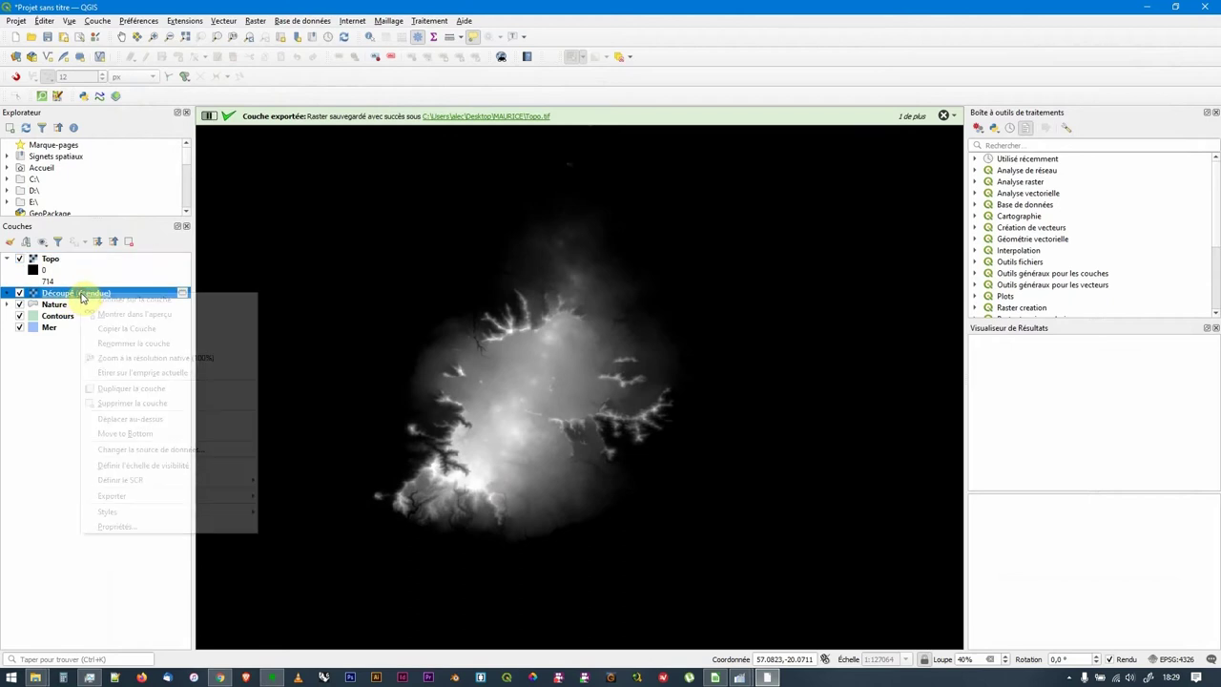
pyautogui.press('Escape')
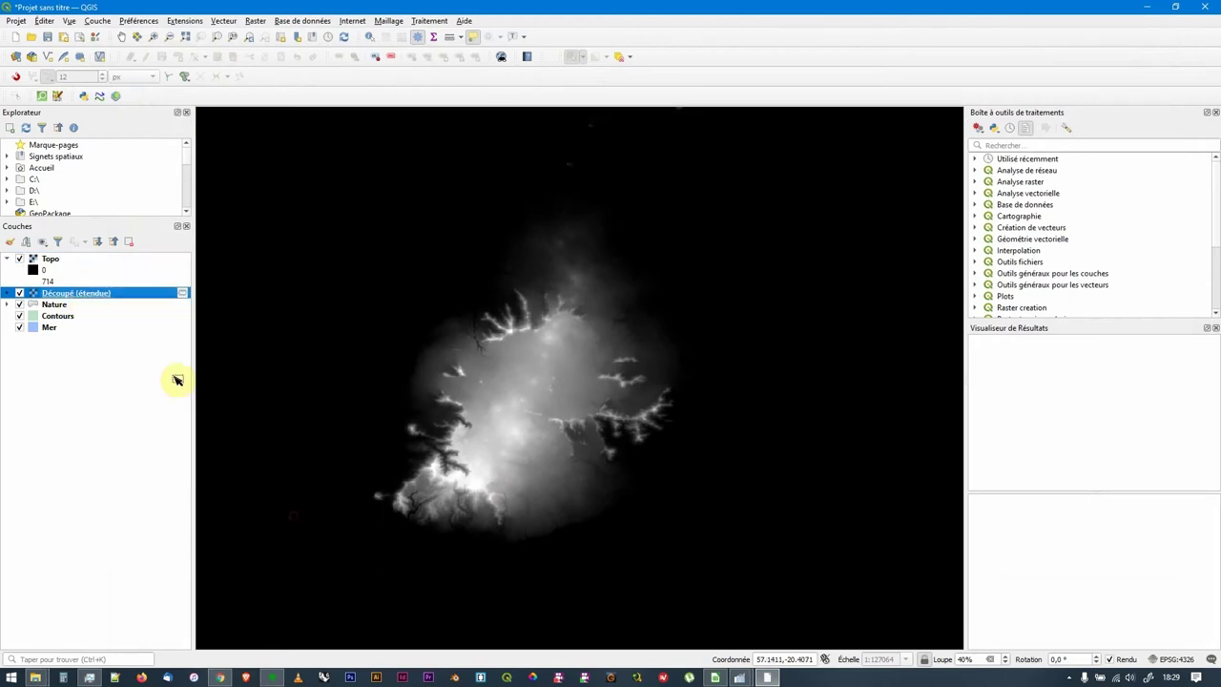
pyautogui.click(51, 260)
pyautogui.rightClick(50, 260)
pyautogui.moveTo(139, 463)
pyautogui.click(262, 477)
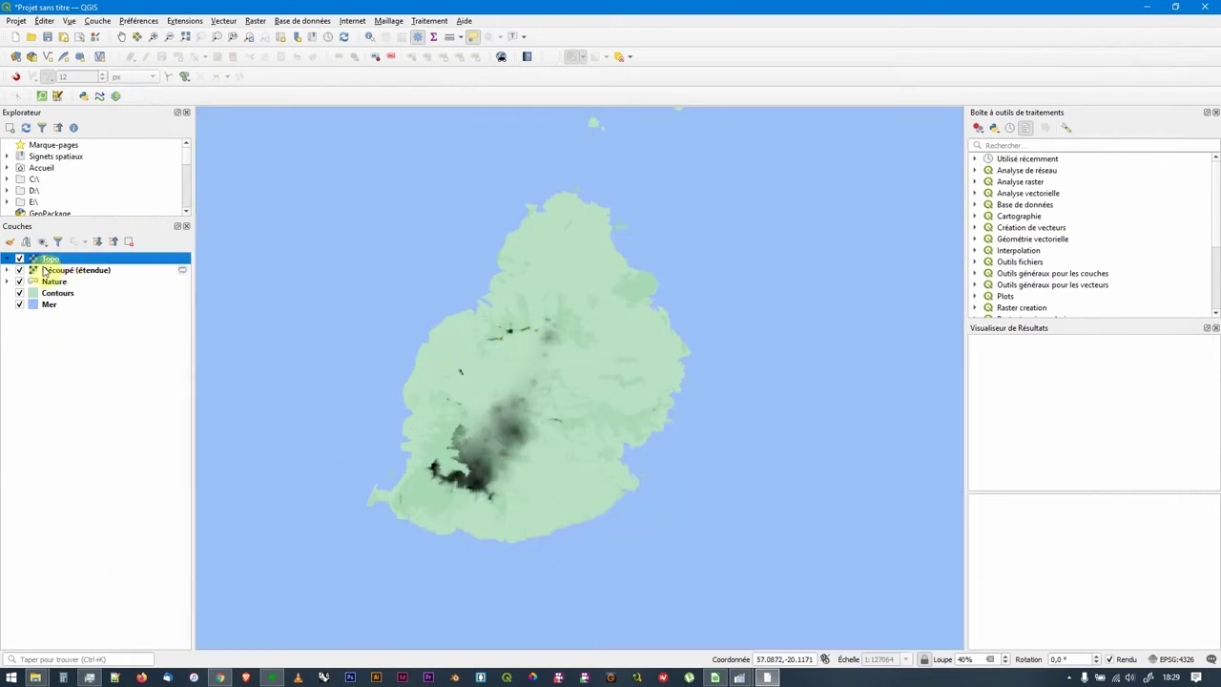
# Remove the temporary Découpé (étendue) layer from the project.
pyautogui.click(65, 272)
pyautogui.rightClick(65, 271)
pyautogui.click(97, 380)
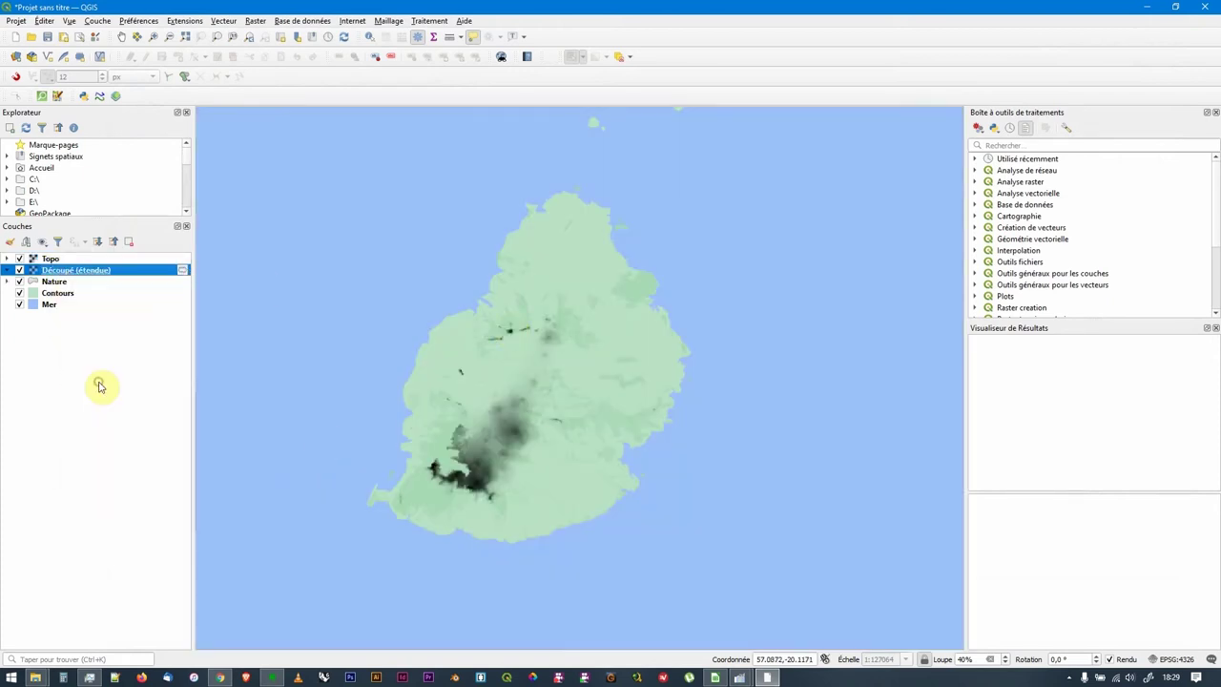
pyautogui.click(590, 354)
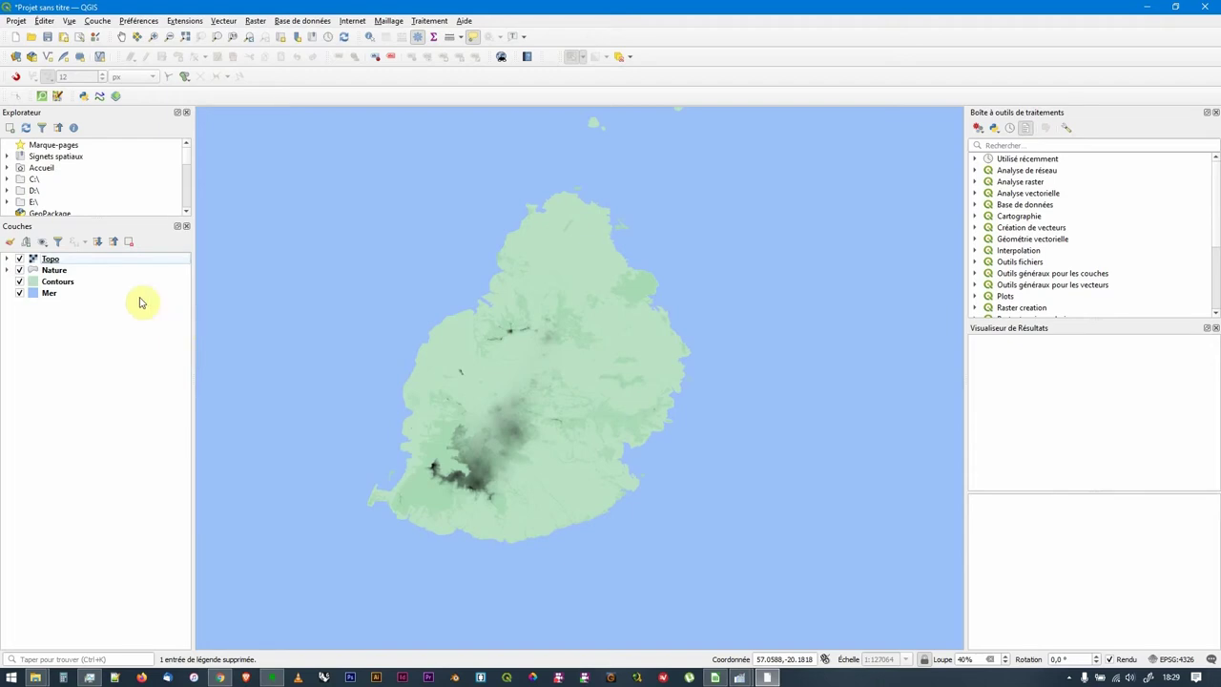
# Group the Topo, Nature, Contours and Mer layers and name the group FOND.
pyautogui.click(67, 295)
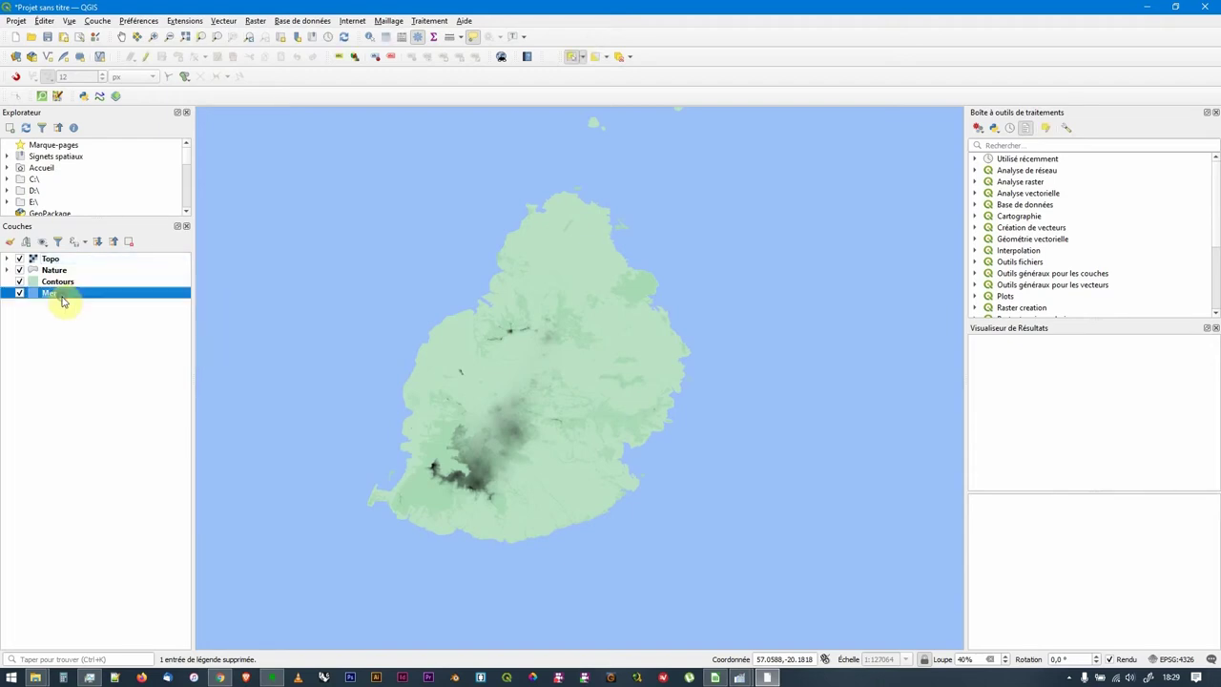
pyautogui.keyDown('shift'); pyautogui.click(77, 259); pyautogui.keyUp('shift')
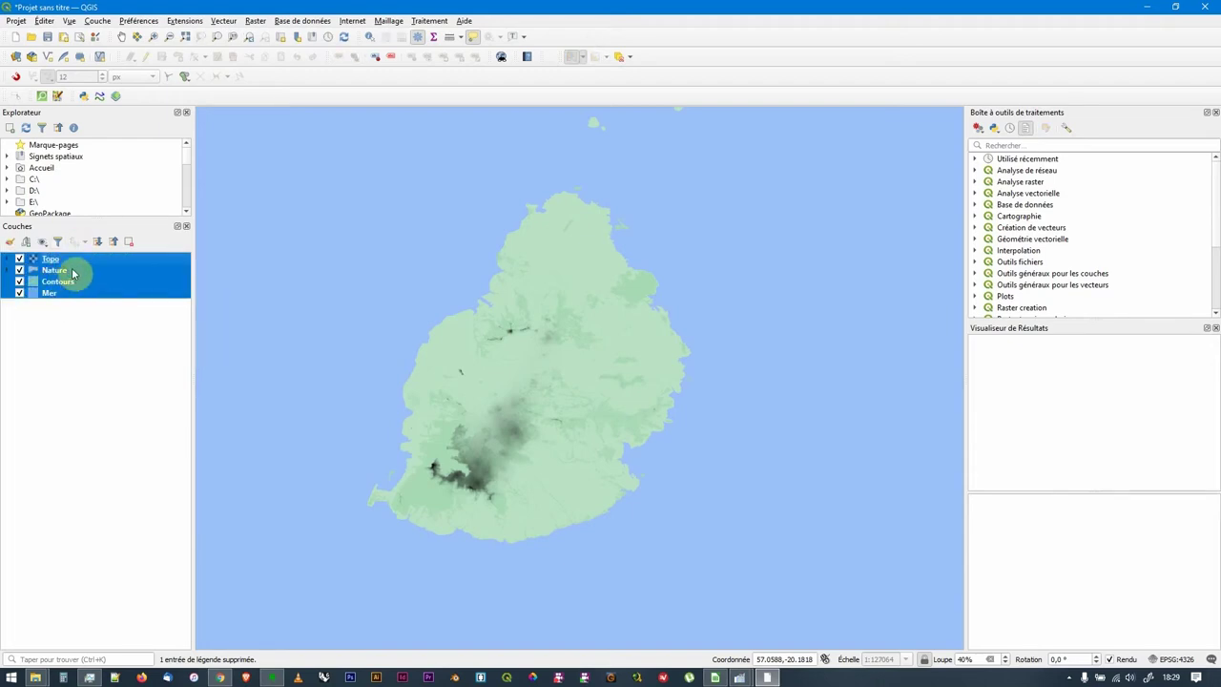
pyautogui.rightClick(54, 273)
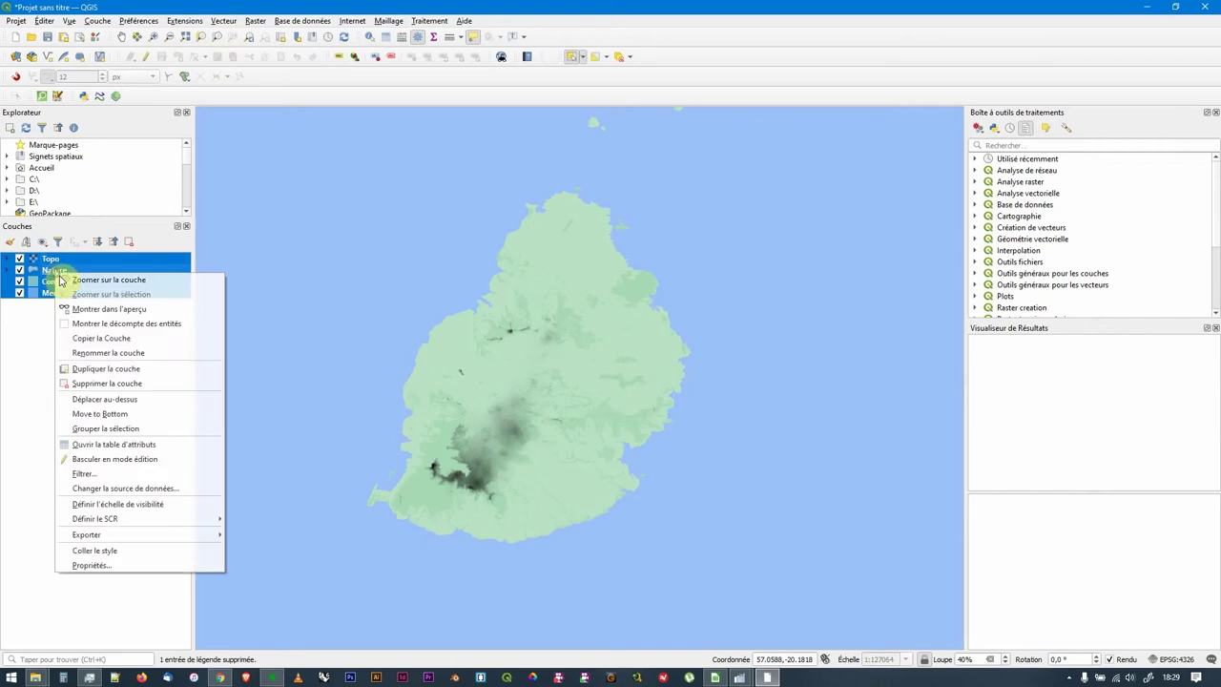
pyautogui.click(125, 428)
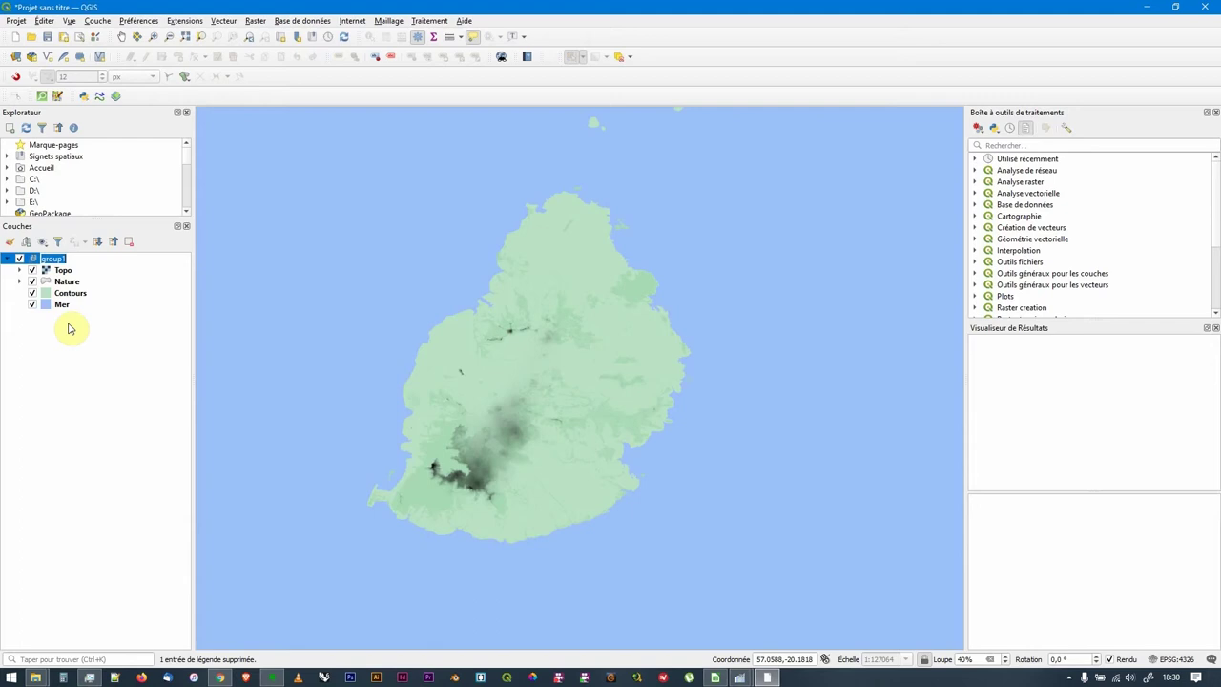
pyautogui.write('FOND')
pyautogui.press('Return')
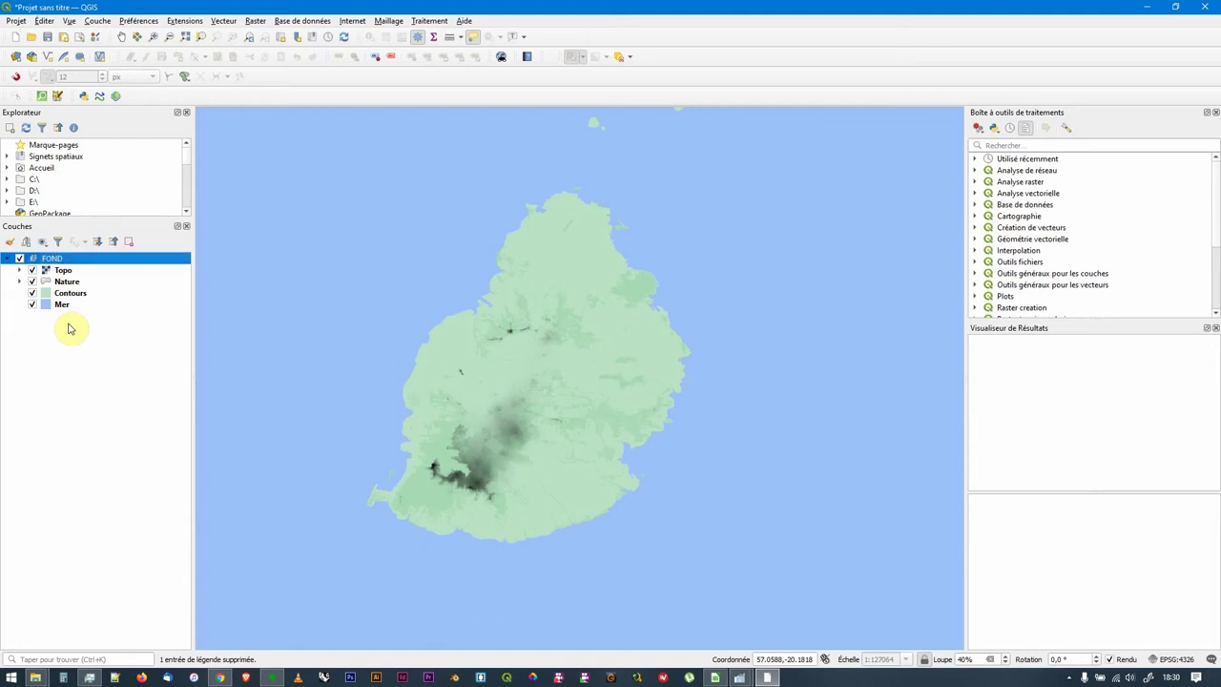
# Switch the FOND group's visibility off and on again, and collapse the group in the layer tree.
pyautogui.click(7, 260)
pyautogui.click(8, 259)
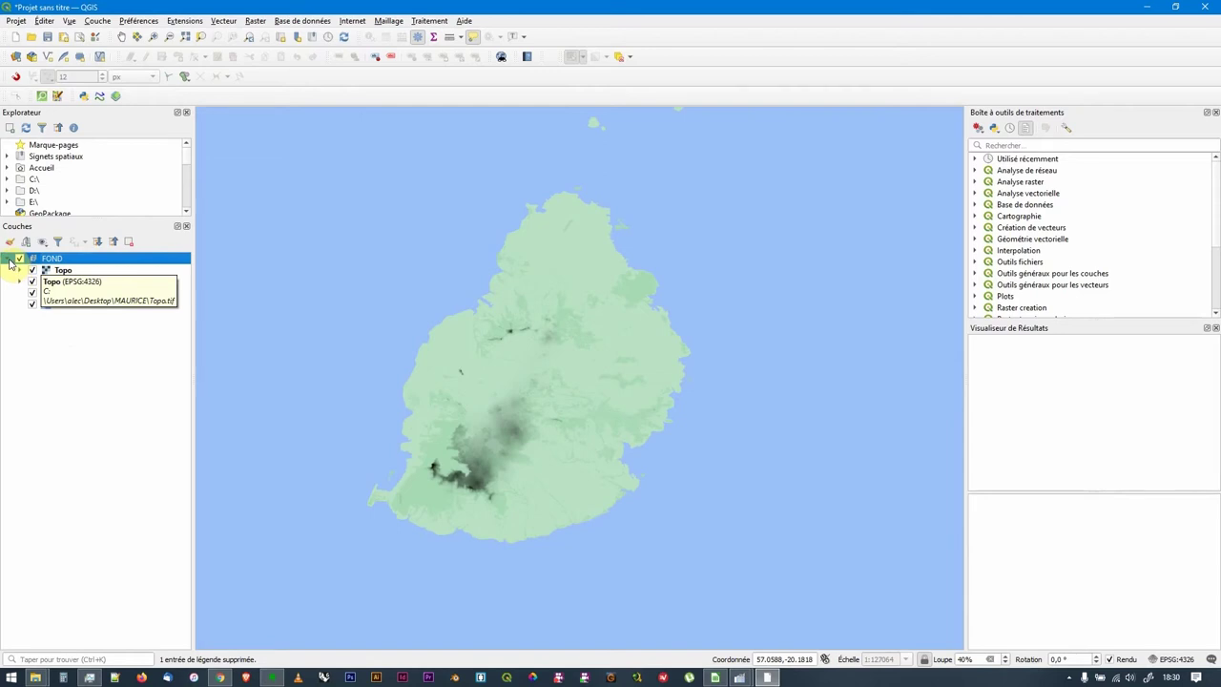
pyautogui.click(8, 260)
pyautogui.click(8, 260)
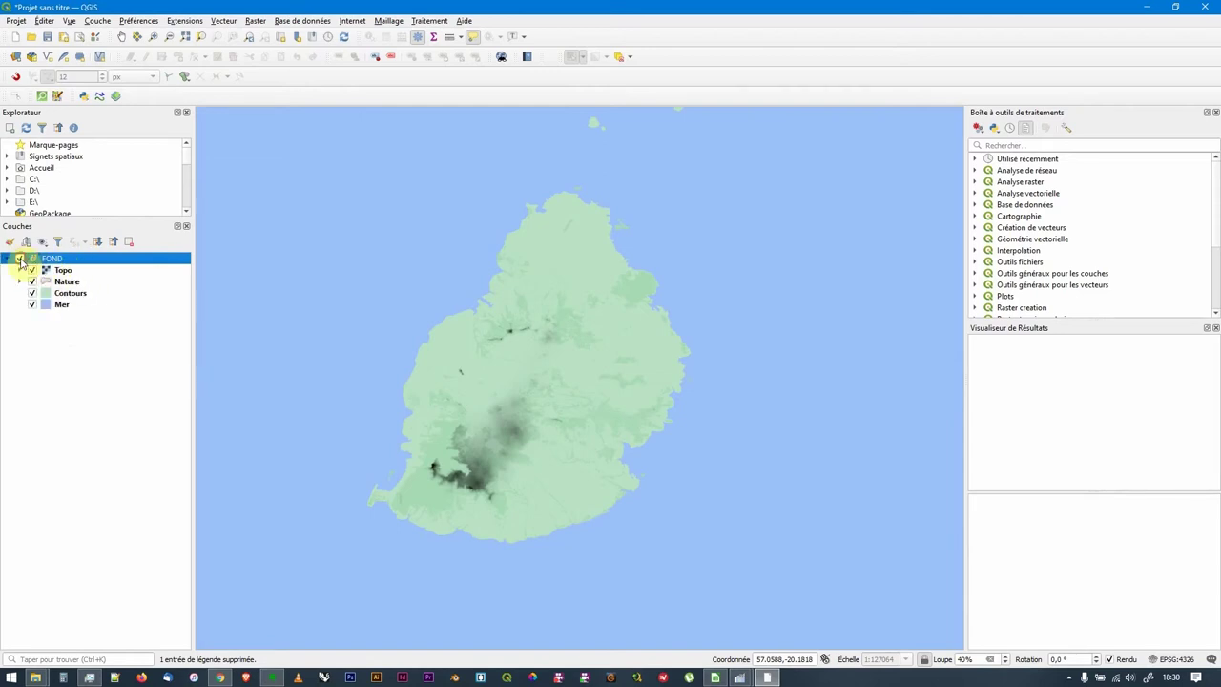
pyautogui.click(19, 260)
pyautogui.click(19, 260)
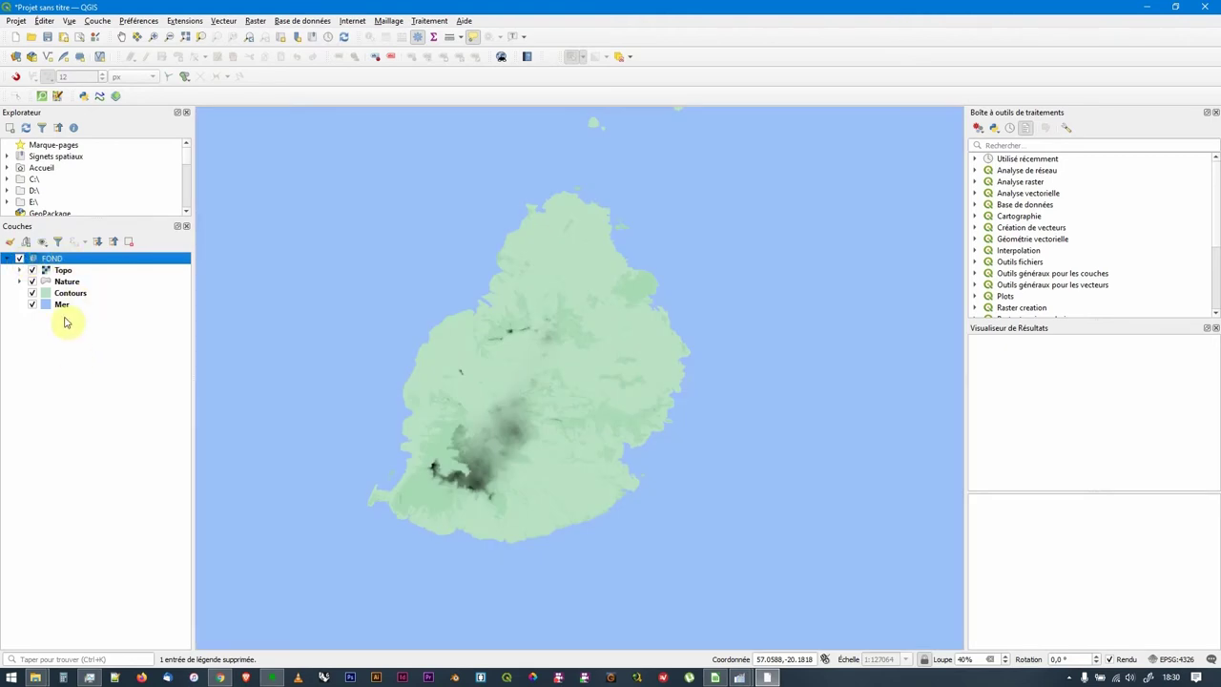
pyautogui.click(8, 259)
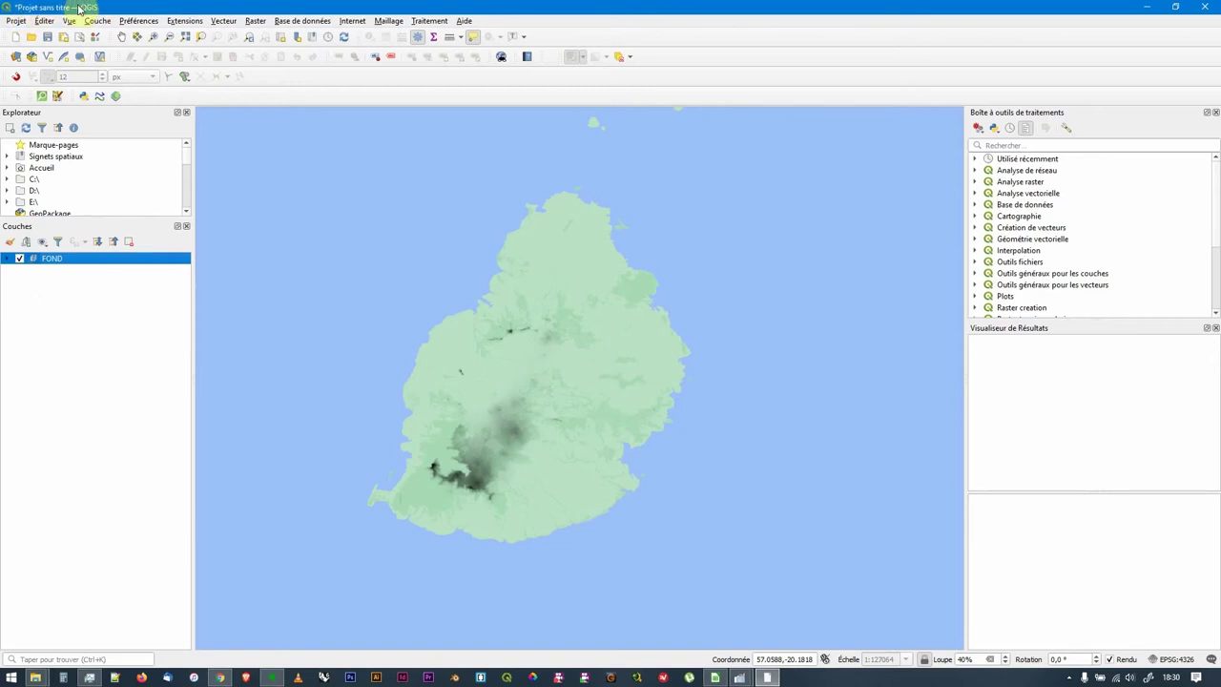
# Save the project as a new QGZ file named GOOGLEMAP.
pyautogui.click(15, 22)
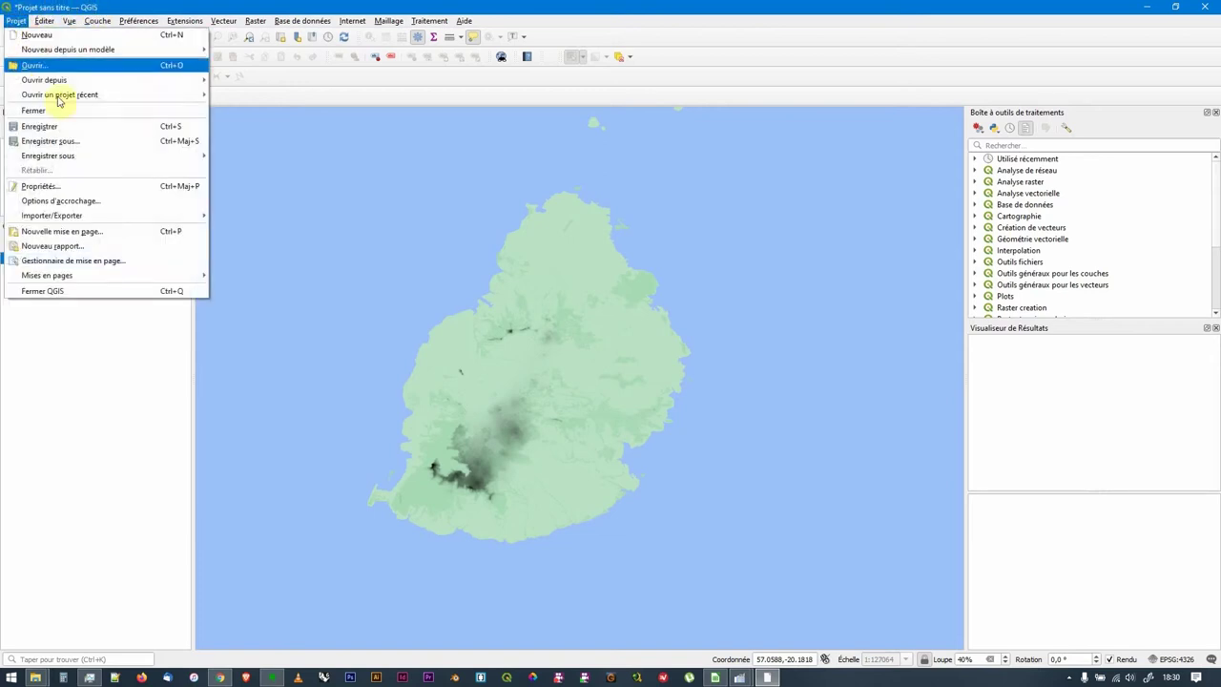
pyautogui.click(61, 139)
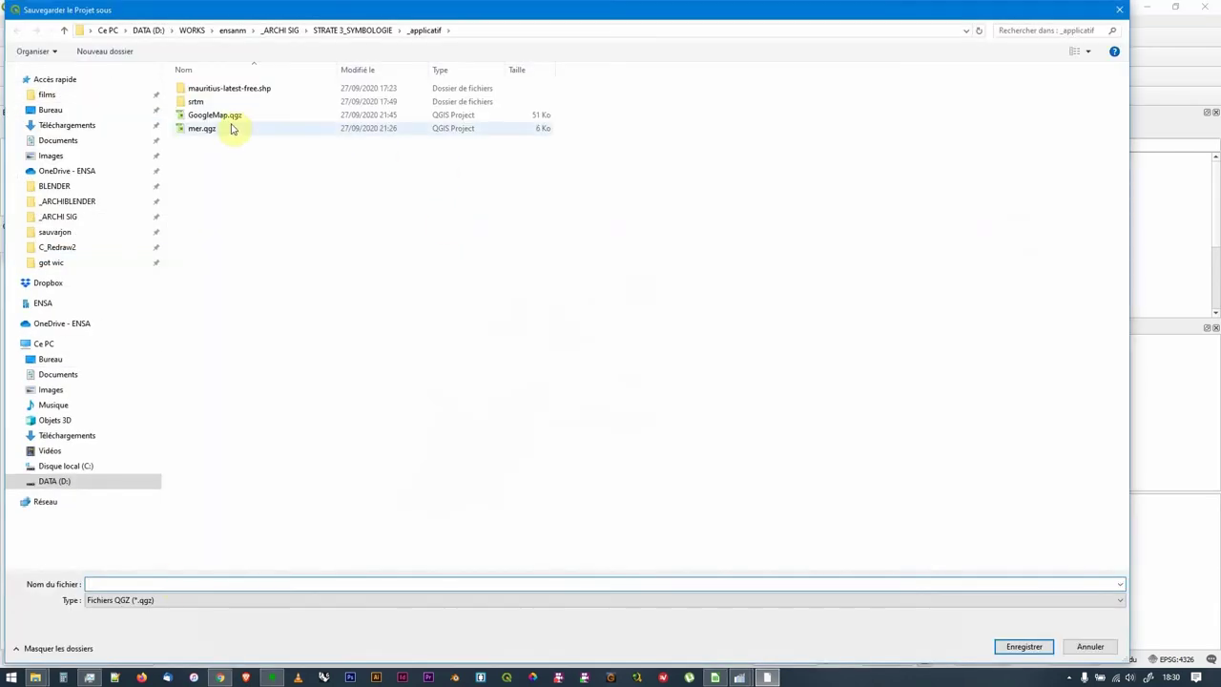
pyautogui.write('GOOGLEMAP')
pyautogui.press('Return')
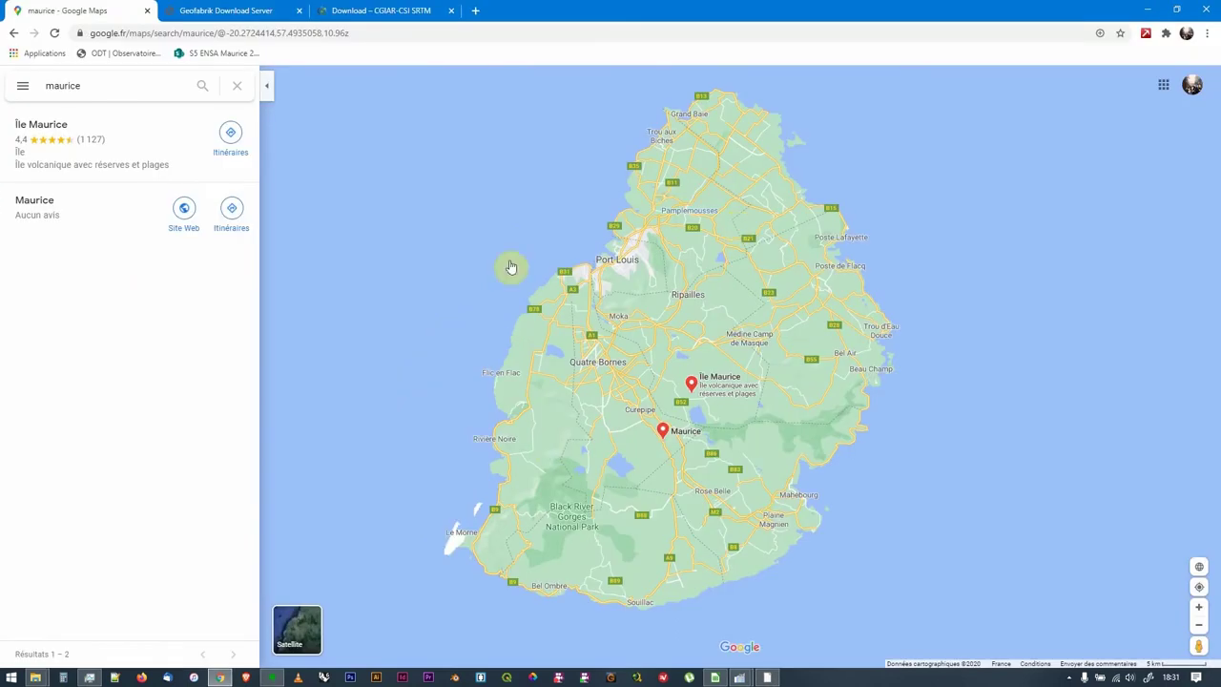
# In Google Maps in the browser, examine how Mauritius's roads and places are drawn at close range and for the whole island.
pyautogui.moveTo(809, 373); pyautogui.dragTo(750, 355)
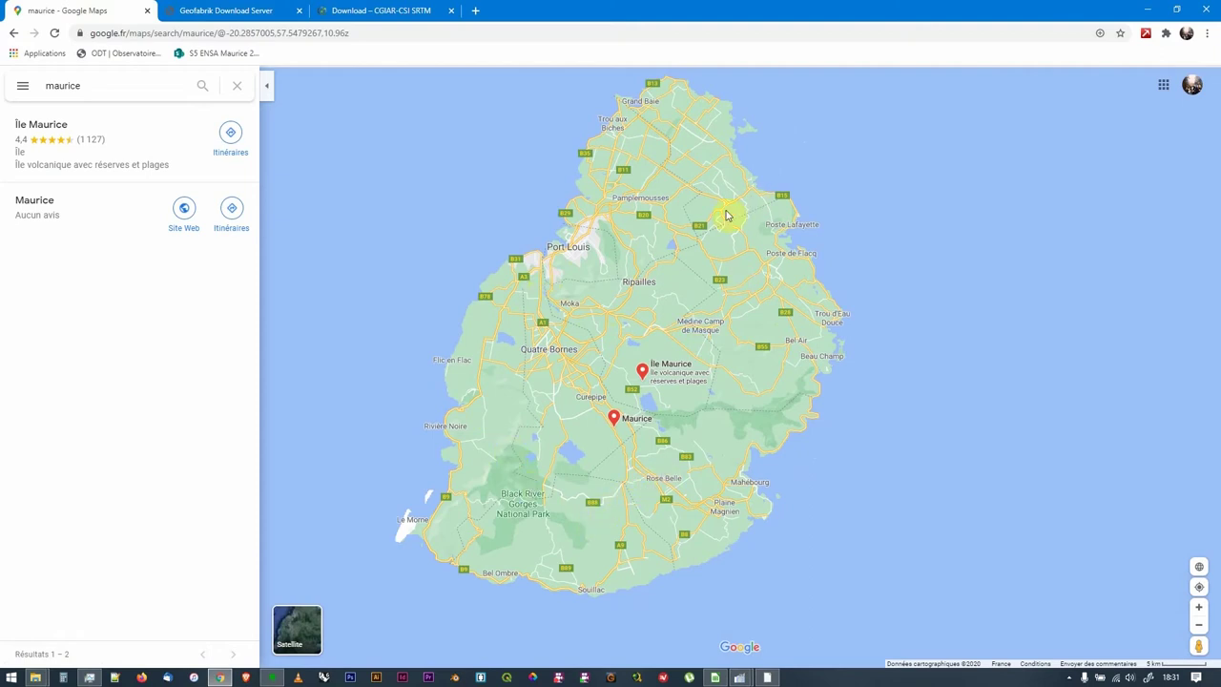
pyautogui.scroll(5, 711, 234)
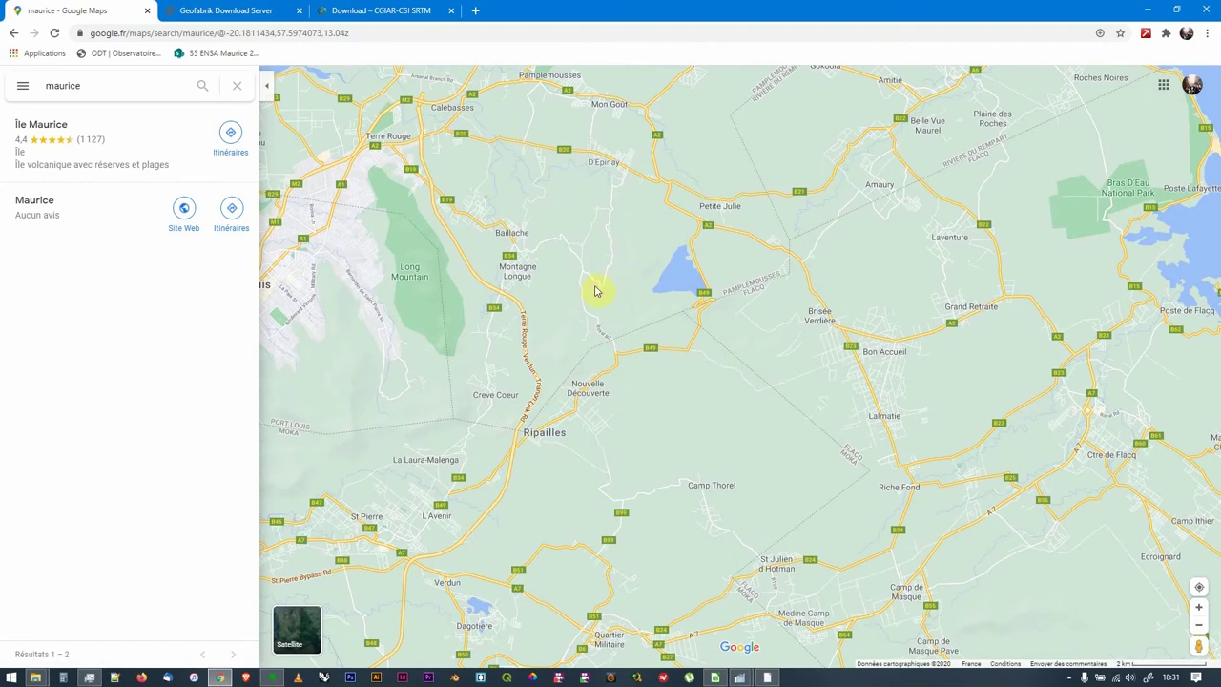
pyautogui.scroll(-2, 594, 291)
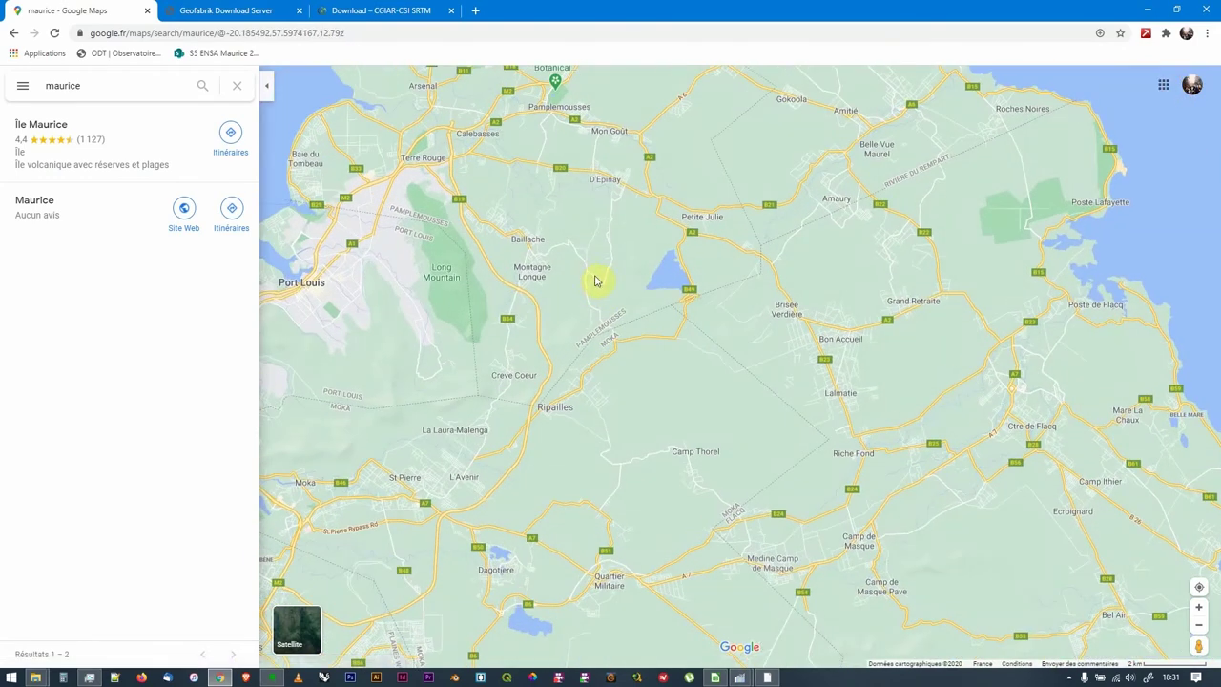
pyautogui.scroll(-4, 594, 280)
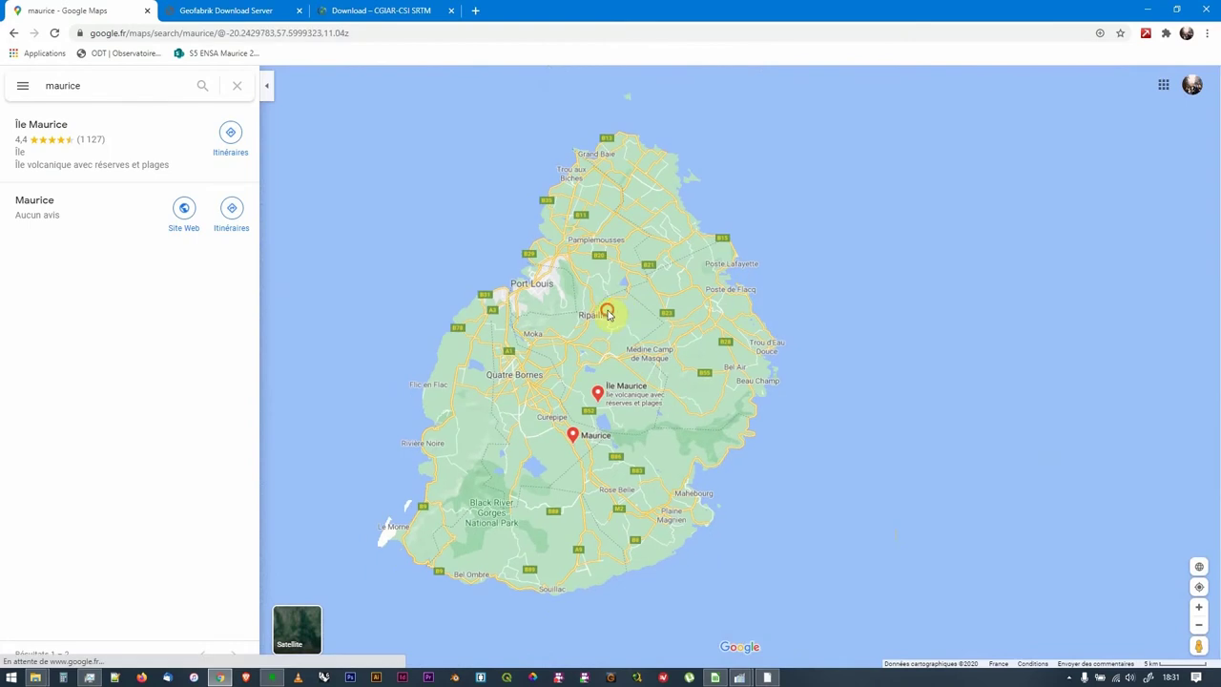
# Switch from Google Maps to the mauritius-latest-free.shp folder in File Explorer and add gis_osm_roads_free_1.shp to the QGIS project.
pyautogui.moveTo(607, 314); pyautogui.dragTo(638, 306)
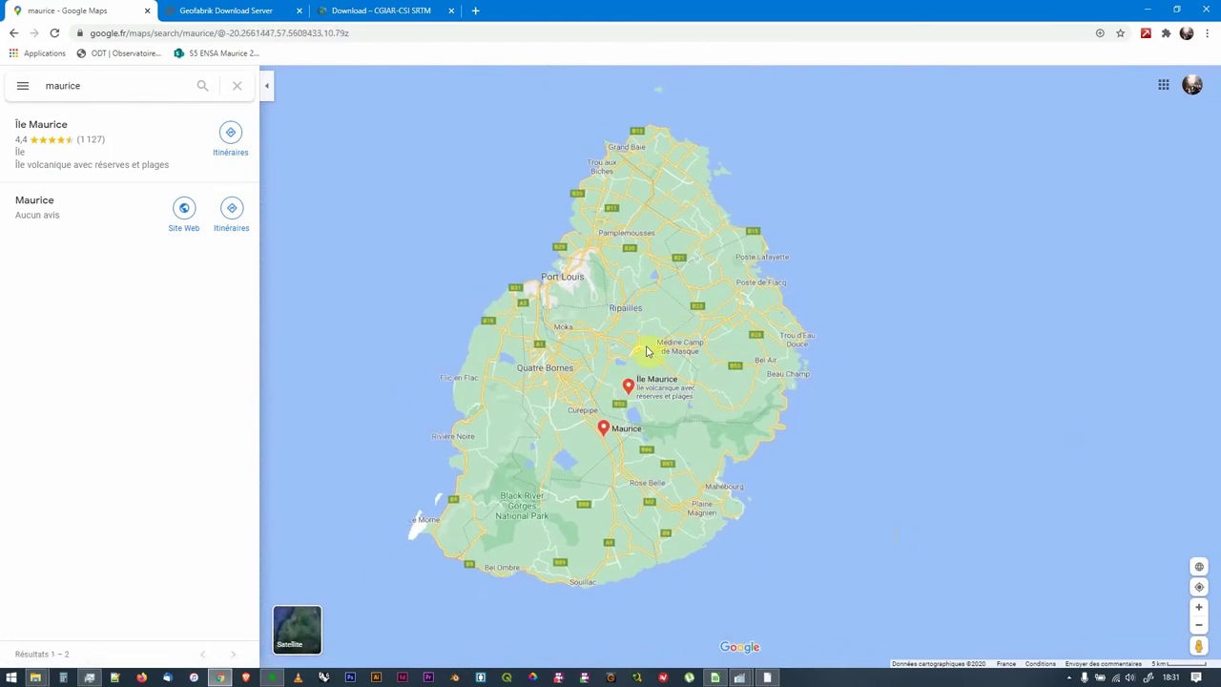
pyautogui.hotkey('alt', 'Tab')
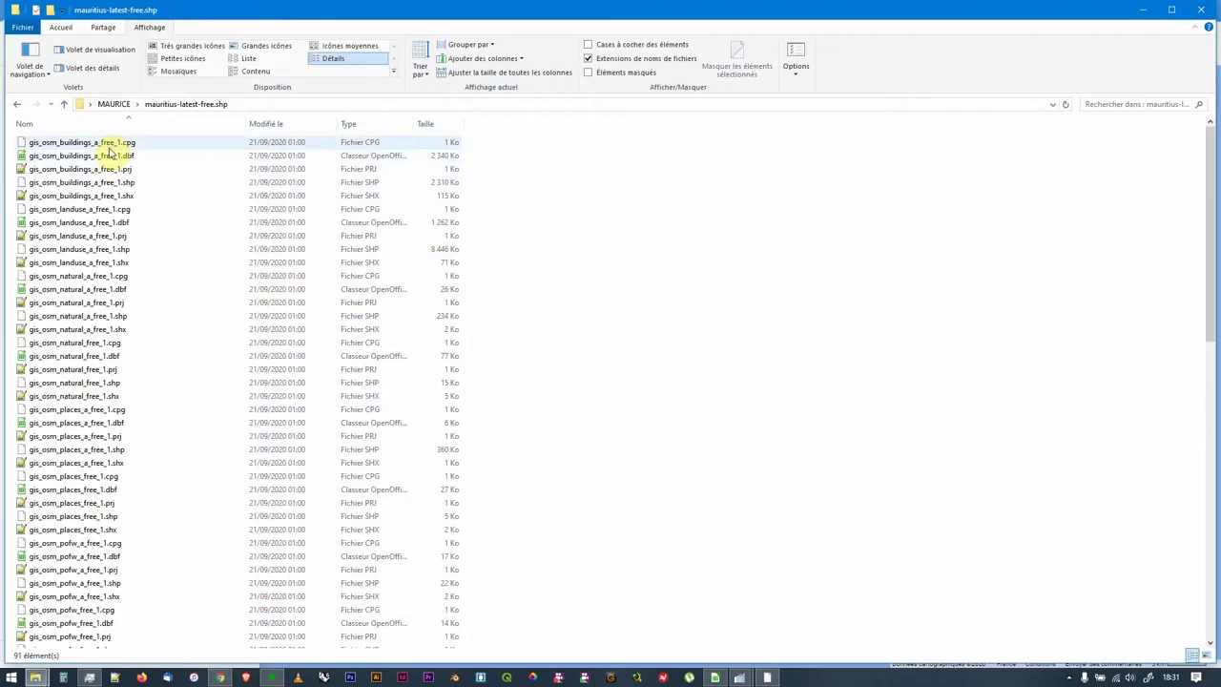
pyautogui.keyDown('shift'); pyautogui.click(89, 326); pyautogui.keyUp('shift')
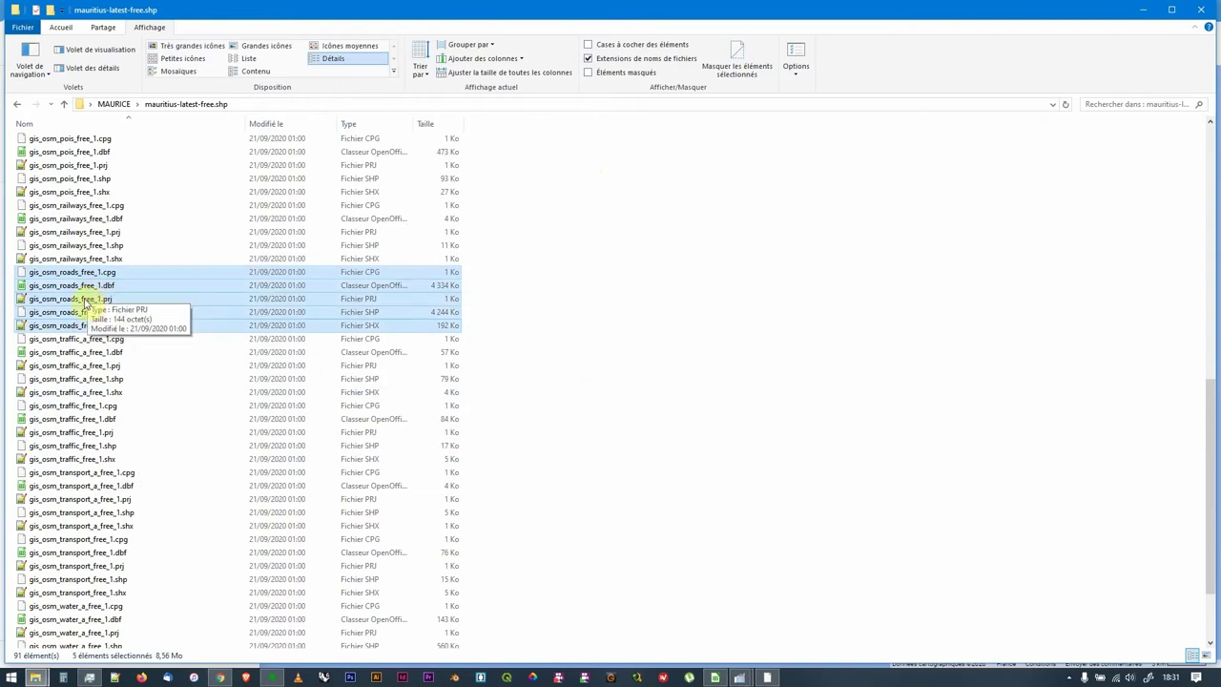
pyautogui.click(76, 312)
pyautogui.hotkey('alt', 'Tab')
pyautogui.moveTo(76, 312); pyautogui.dragTo(74, 365)
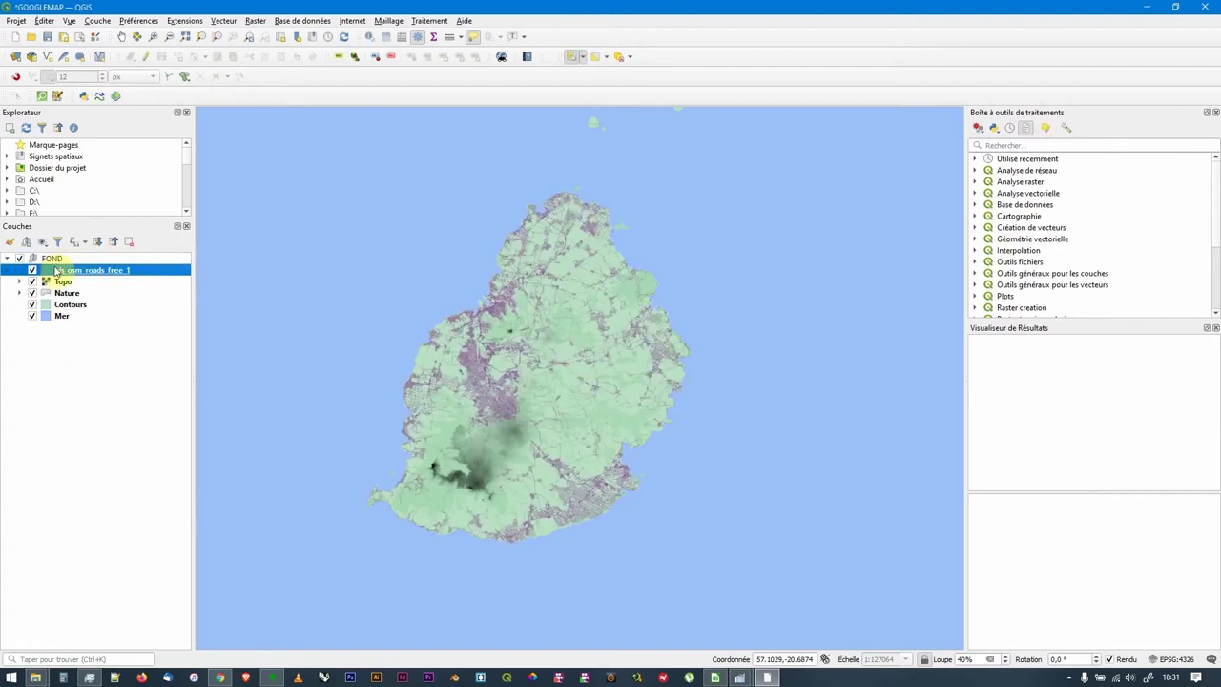
# Move the gis_osm_roads_free_1 layer out of the FOND group to above it, and collapse the group.
pyautogui.moveTo(91, 275)
pyautogui.mouseDown()
pyautogui.moveTo(110, 271)
pyautogui.moveTo(103, 256)
pyautogui.mouseUp()
pyautogui.click(8, 270)
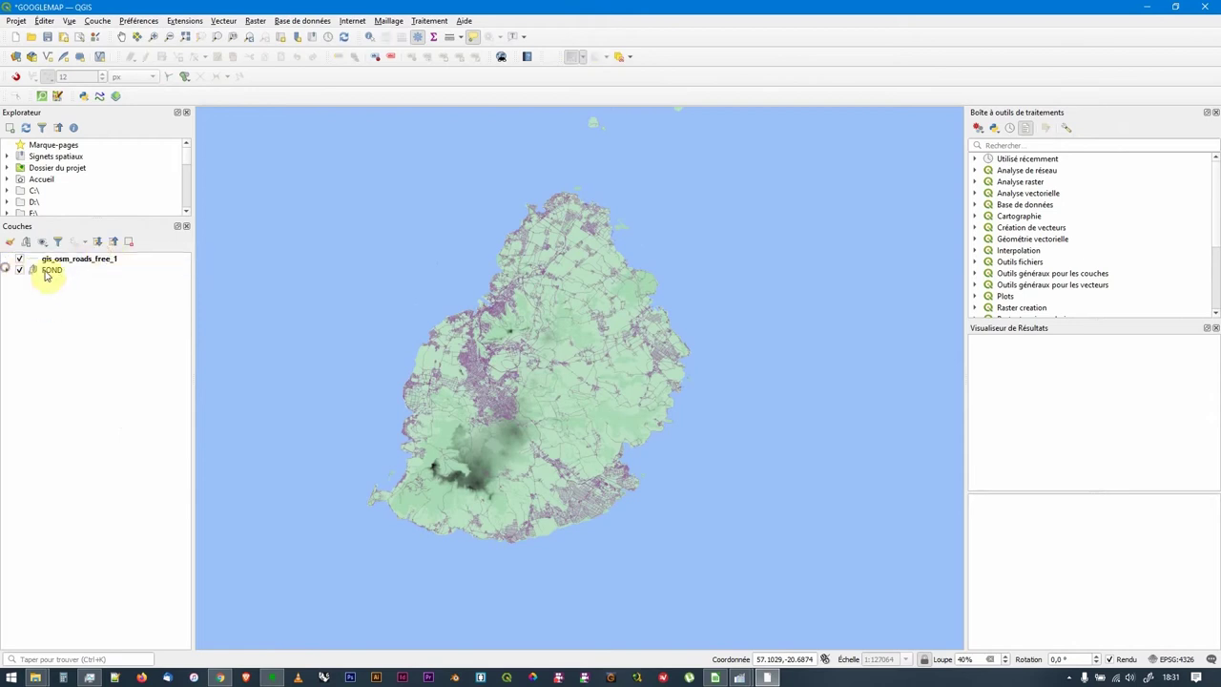
pyautogui.click(93, 258)
# Change the symbology of the gis_osm_roads_free_1 layer to the Catégorisé renderer.
pyautogui.scroll(3, 543, 354)
pyautogui.moveTo(504, 321); pyautogui.dragTo(615, 363)
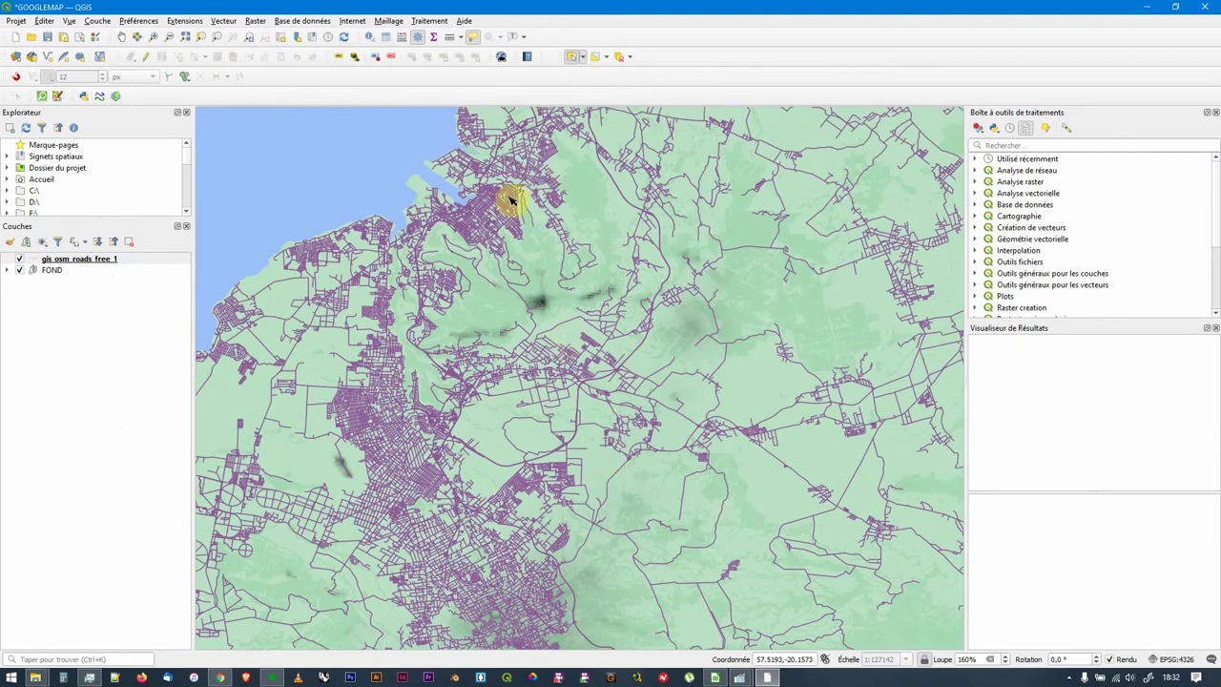
pyautogui.scroll(2, 513, 197)
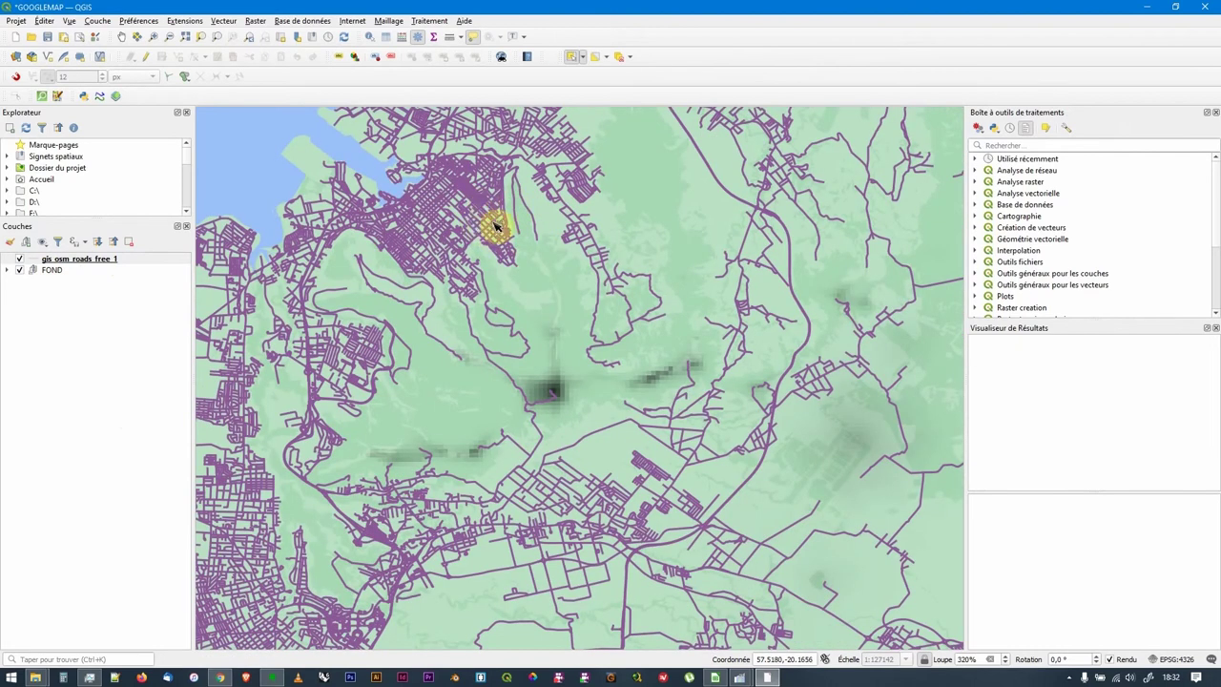
pyautogui.scroll(-2, 414, 328)
pyautogui.scroll(-2, 436, 340)
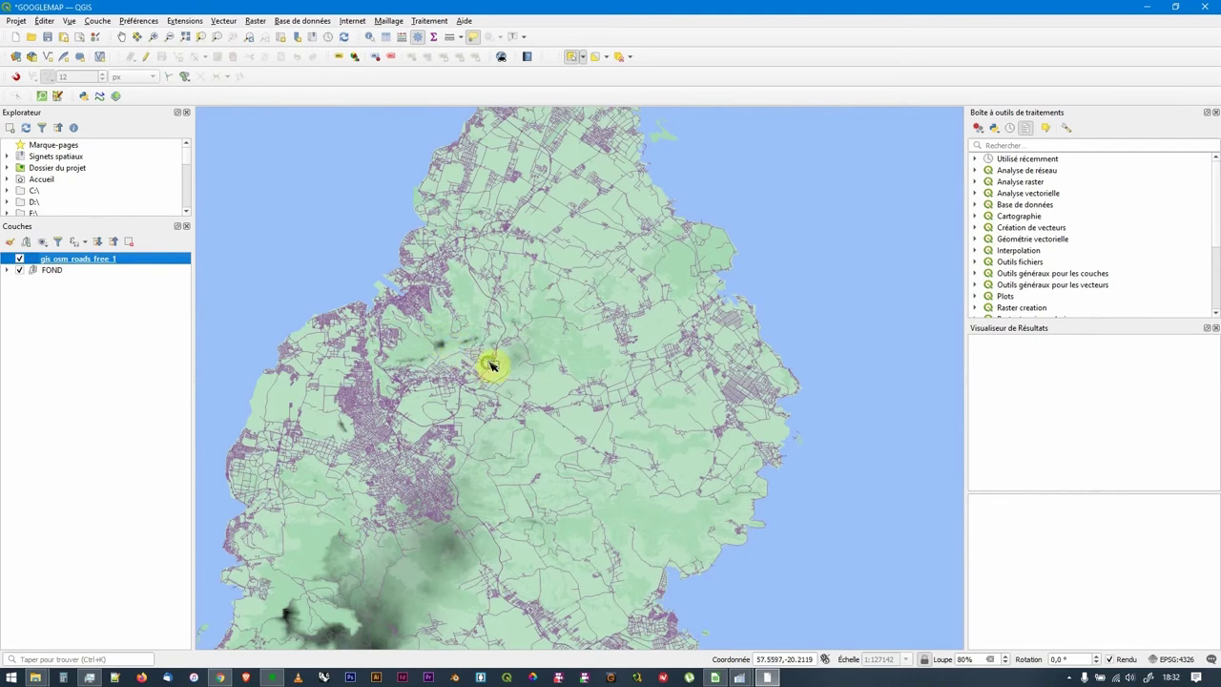
pyautogui.moveTo(491, 365); pyautogui.dragTo(515, 366)
pyautogui.click(35, 259)
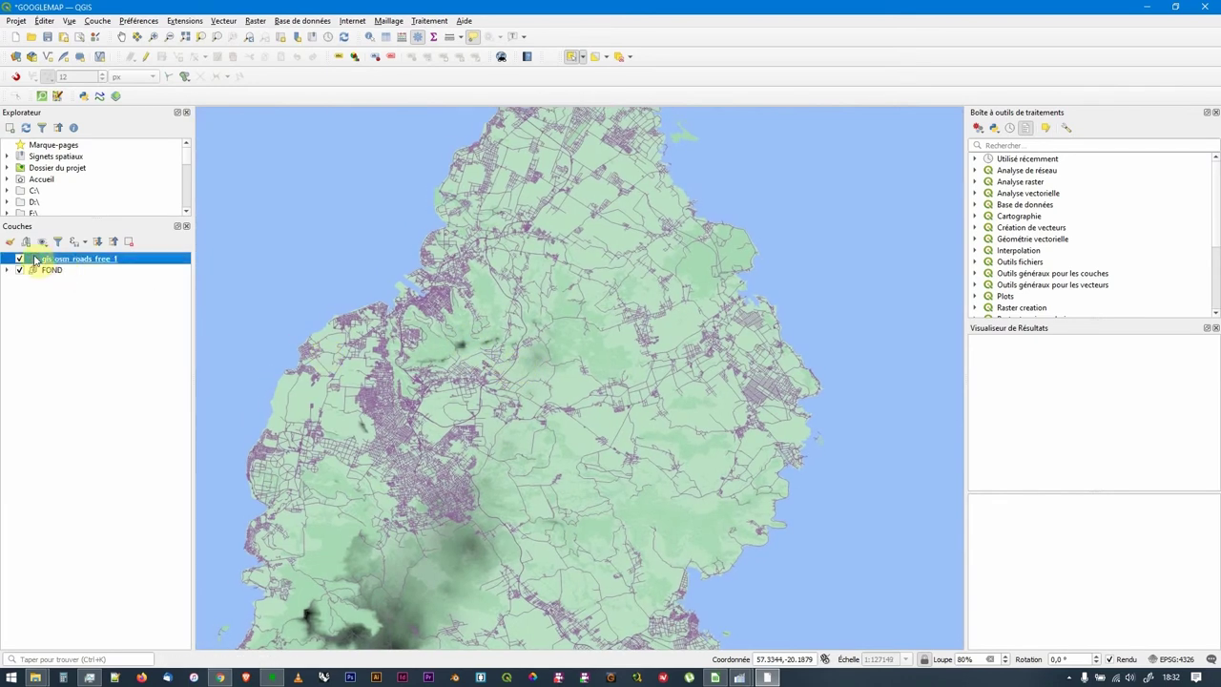
pyautogui.doubleClick(35, 260)
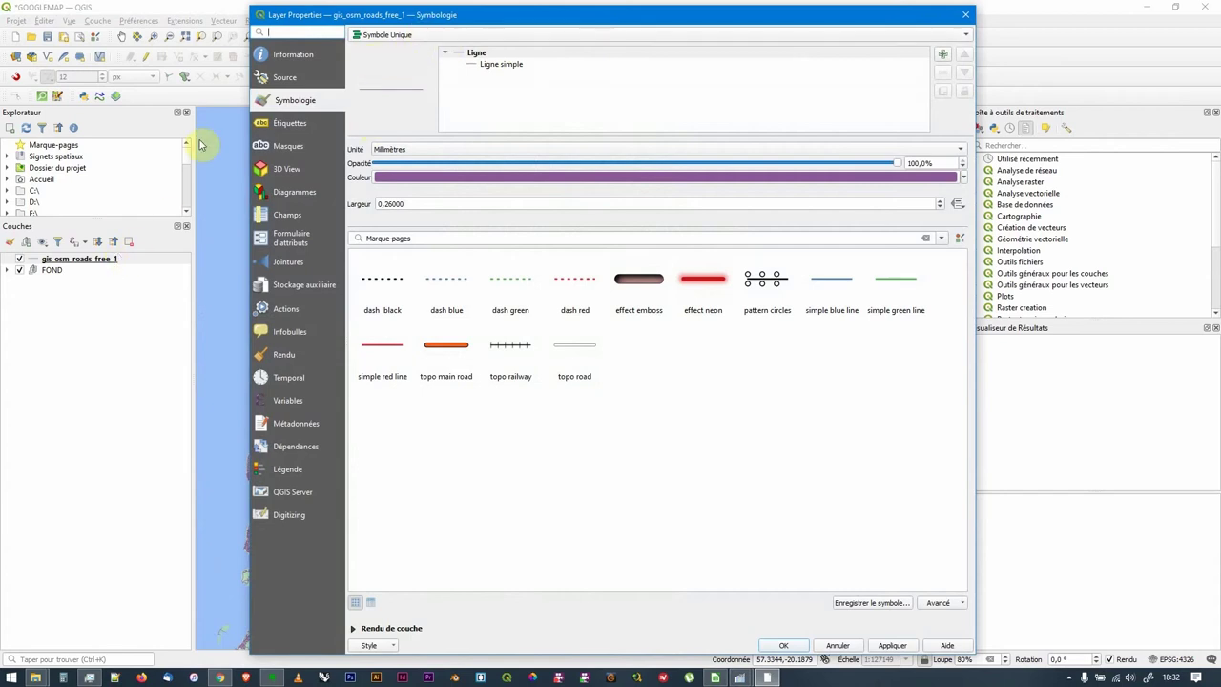
pyautogui.click(503, 36)
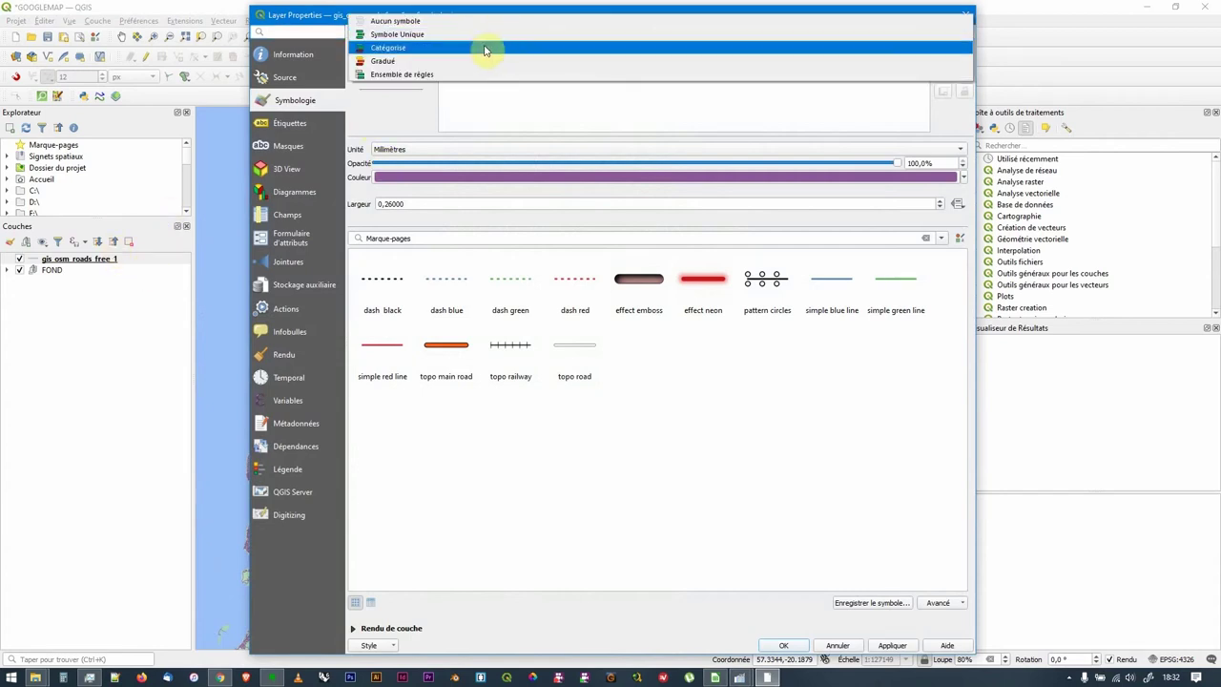
pyautogui.click(483, 50)
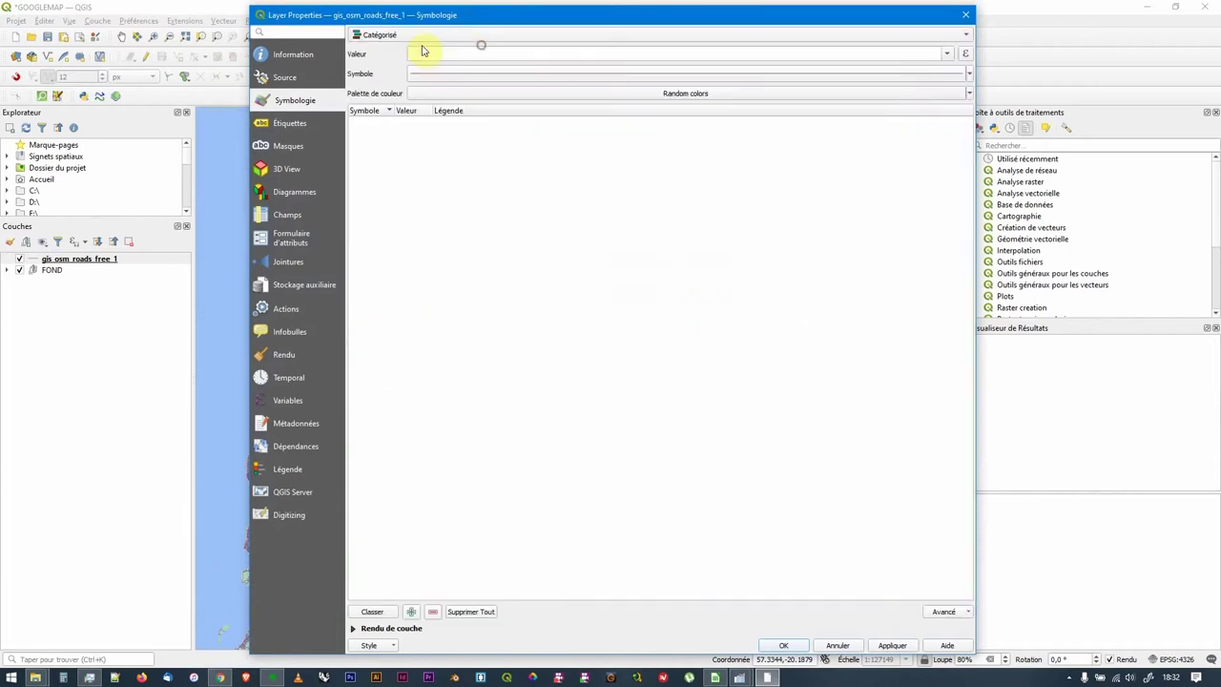
# Classify the roads by the fclass field with random colours and apply the symbology.
pyautogui.click(947, 53)
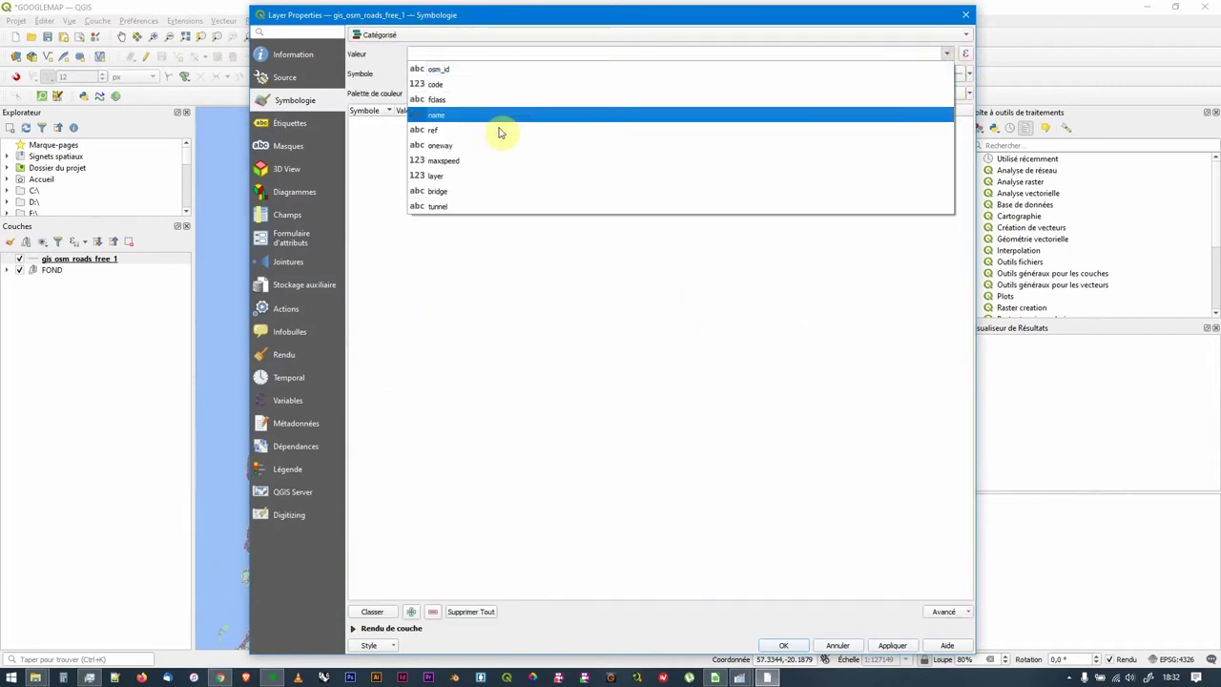
pyautogui.click(436, 114)
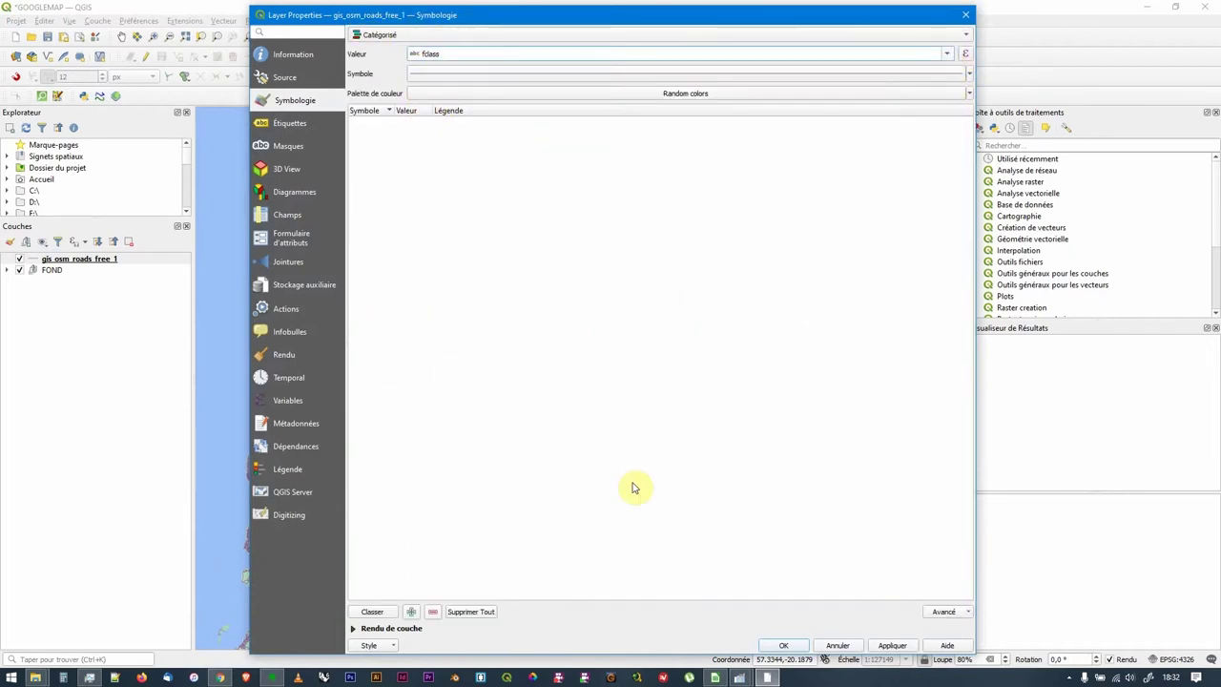
pyautogui.click(374, 612)
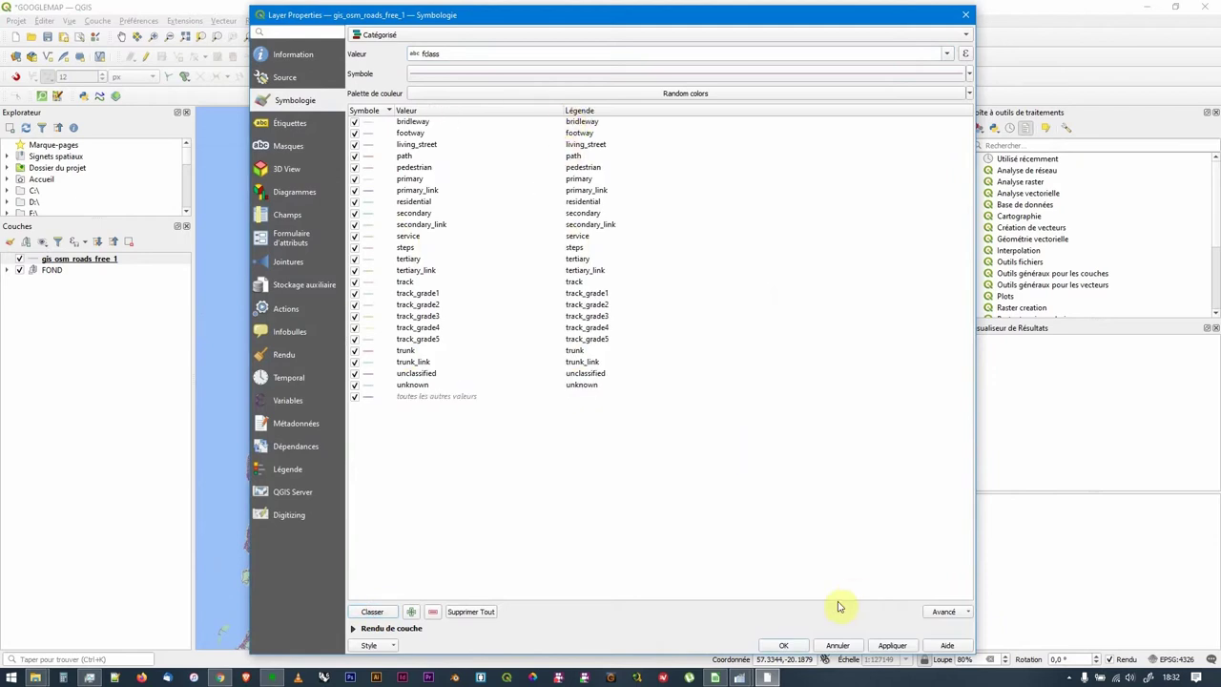
pyautogui.click(784, 645)
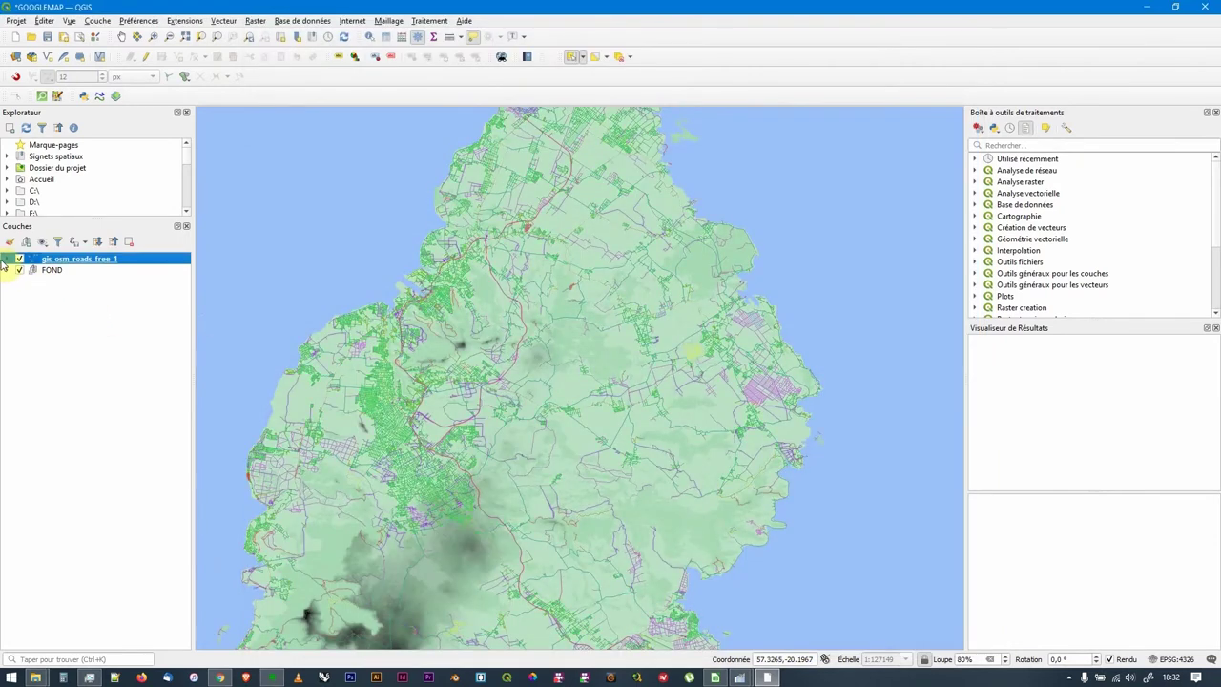
# Expand the roads layer's categories in the layer tree and inspect the classified roads across the island.
pyautogui.click(8, 258)
pyautogui.scroll(2, 488, 361)
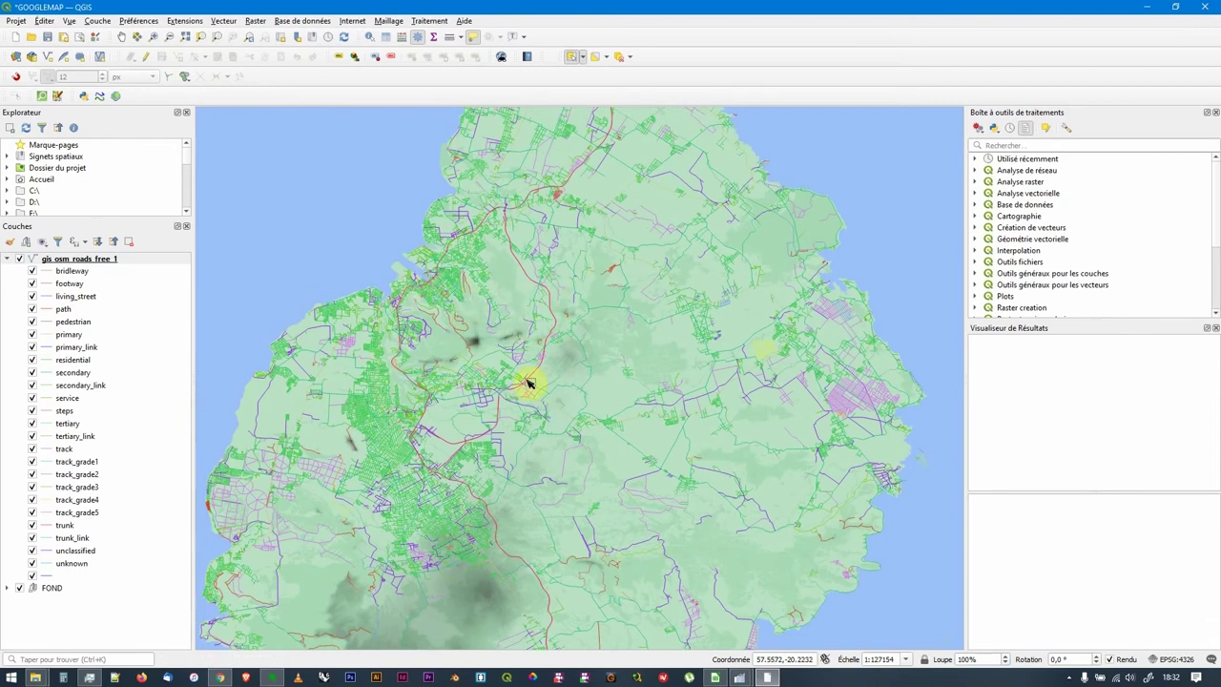
pyautogui.scroll(-2, 537, 417)
pyautogui.scroll(1, 627, 416)
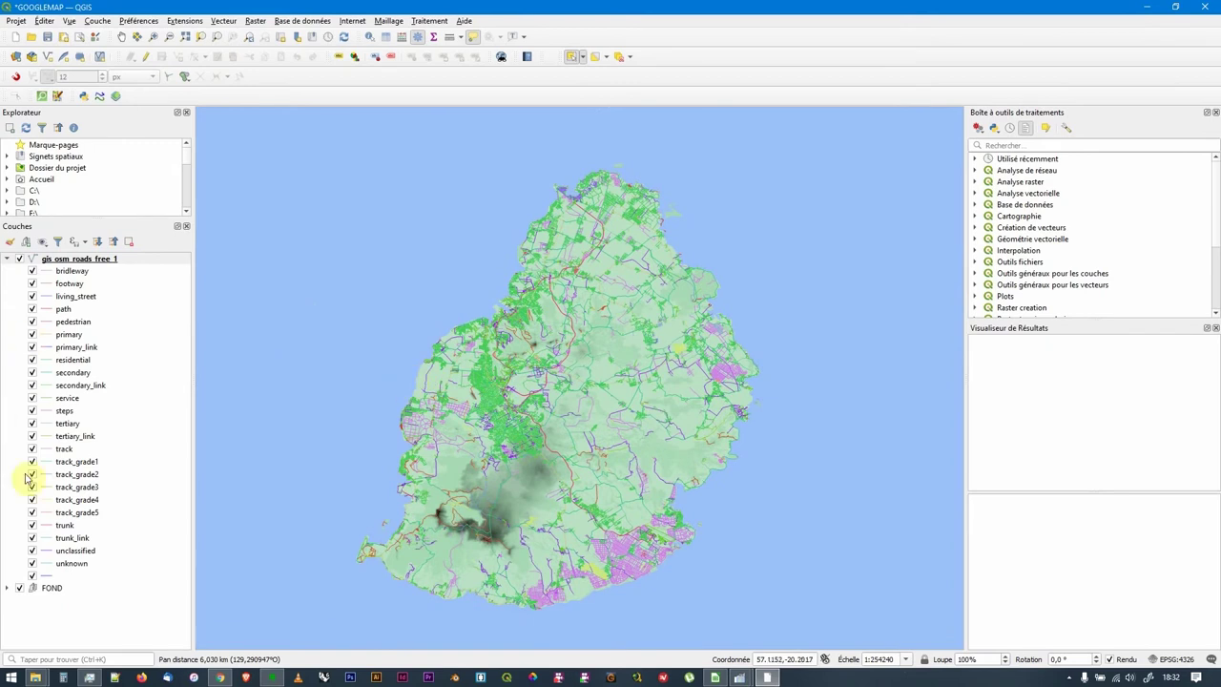
# Hide all road categories of the gis_osm_roads_free_1 layer while keeping the layer itself switched on.
pyautogui.click(32, 570)
pyautogui.click(32, 575)
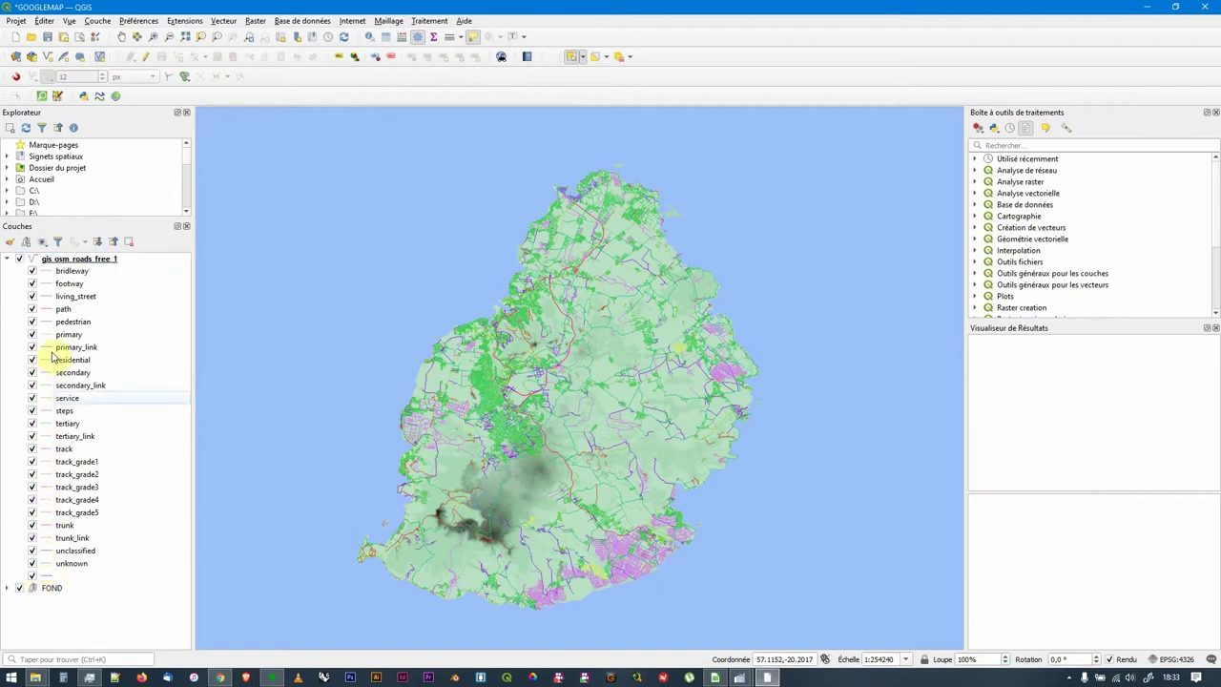
pyautogui.click(34, 564)
pyautogui.rightClick(65, 373)
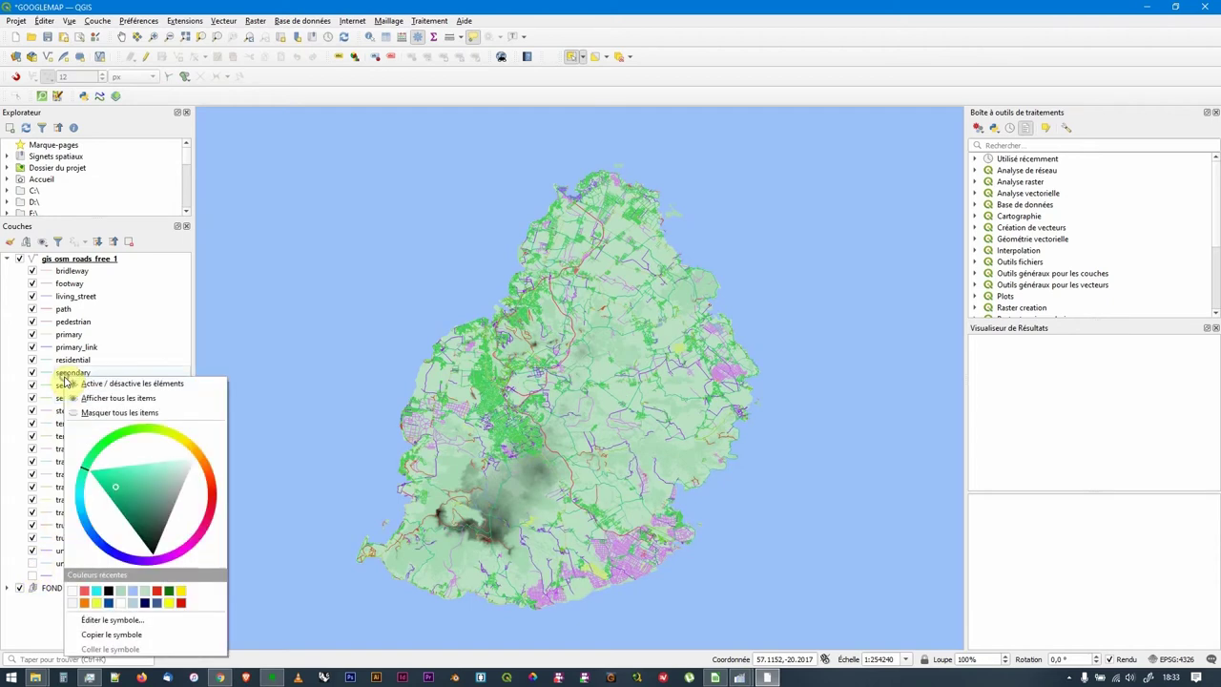
pyautogui.click(102, 413)
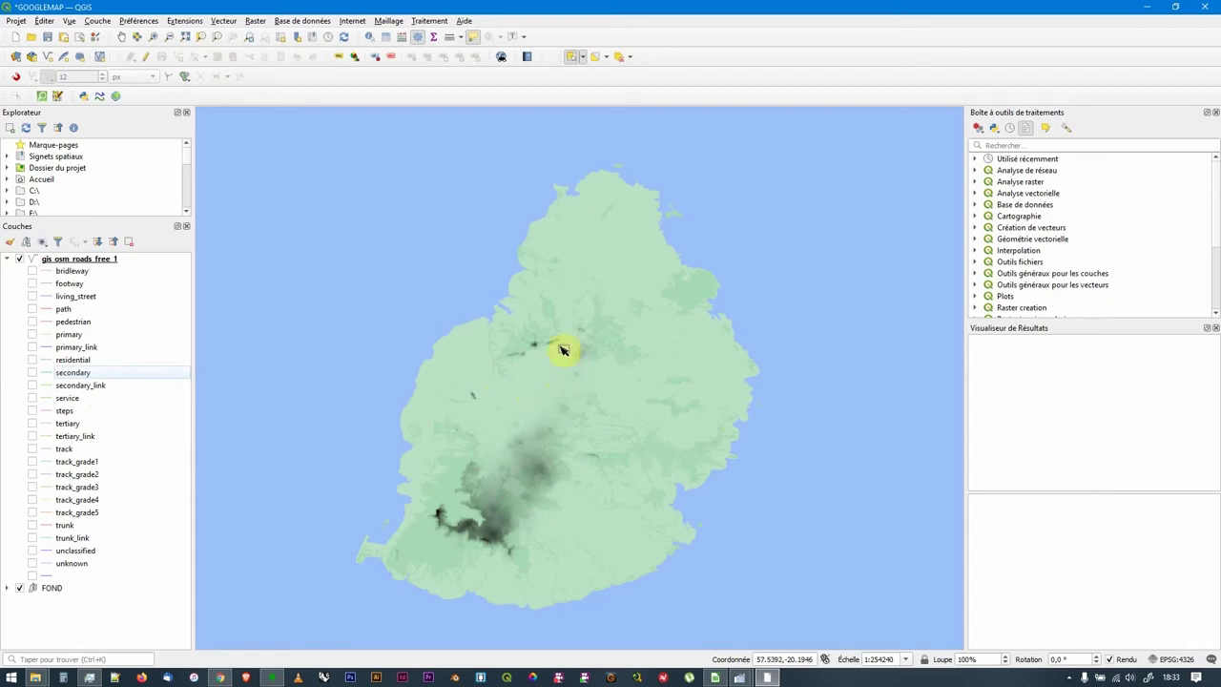
pyautogui.scroll(1, 553, 375)
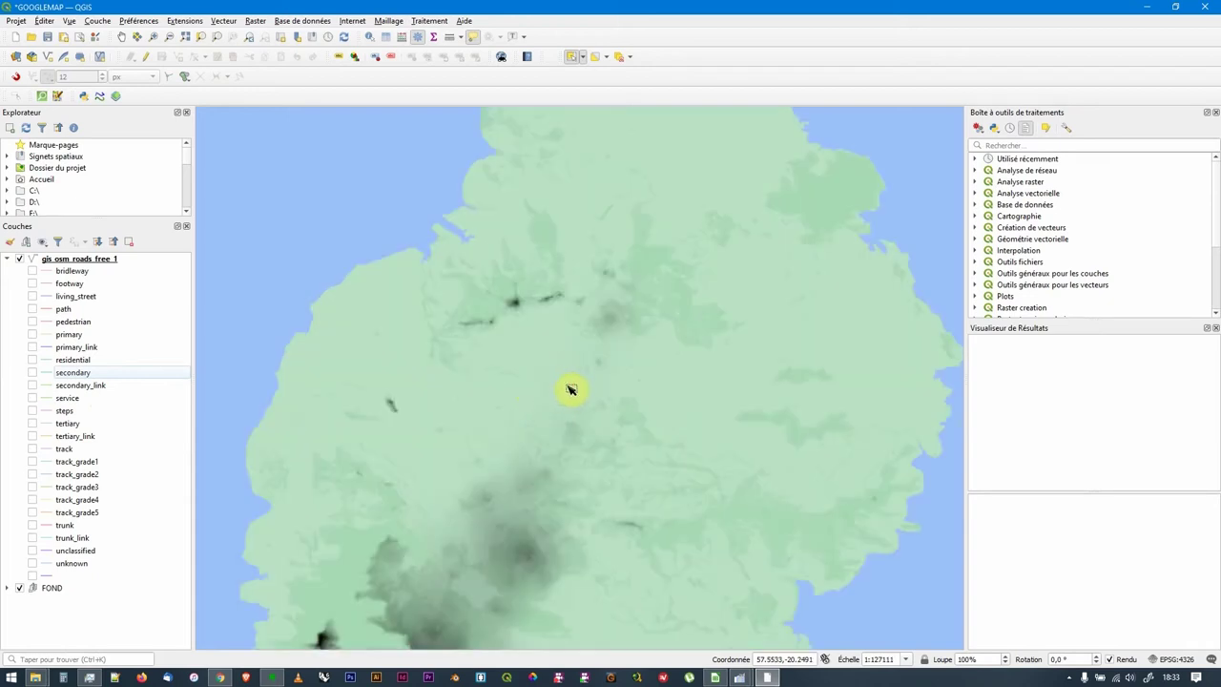
# Show the primary road category of the gis_osm_roads_free_1 layer across the whole island.
pyautogui.click(55, 335)
pyautogui.click(31, 335)
pyautogui.scroll(-1, 563, 394)
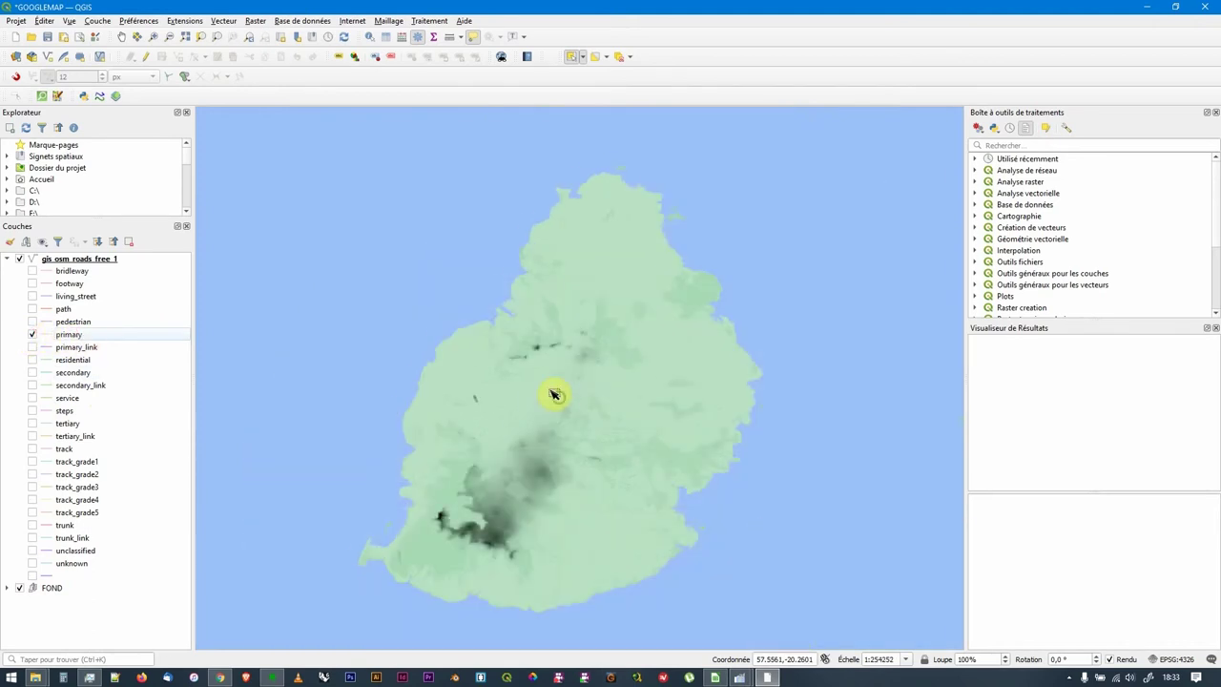
# Compare the displayed primary roads with the Google Maps view of Mauritius in the browser, returning to QGIS.
pyautogui.moveTo(525, 371)
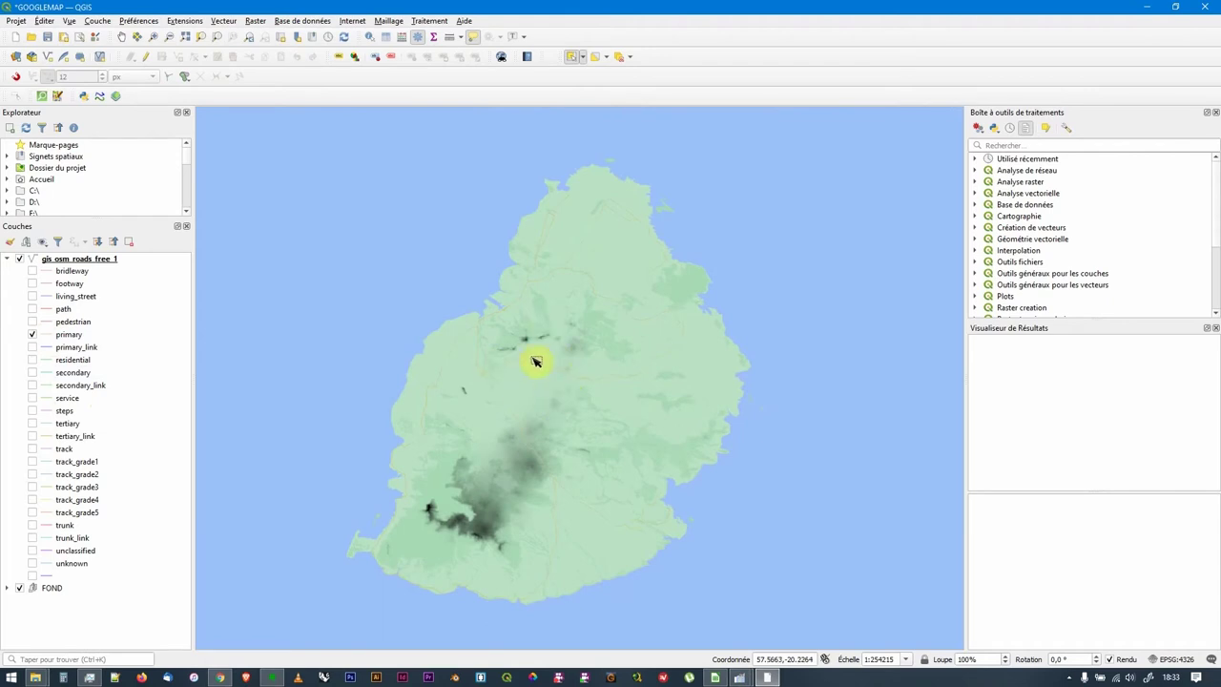
pyautogui.moveTo(524, 382); pyautogui.dragTo(507, 385)
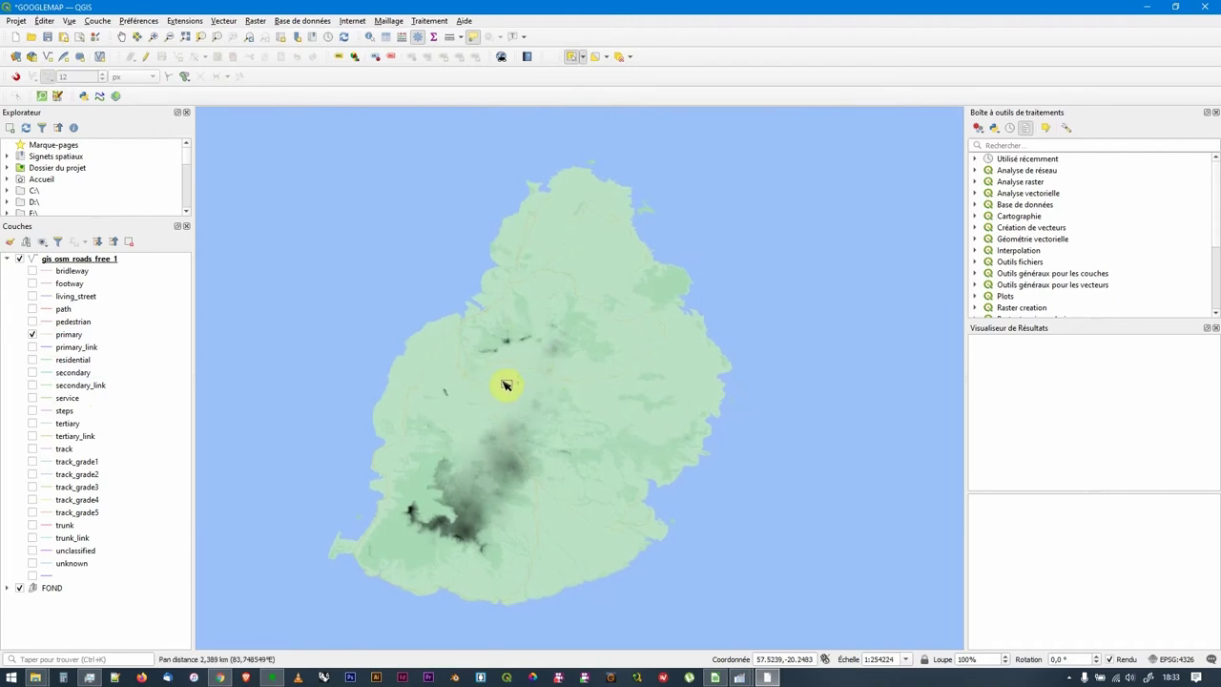
pyautogui.moveTo(546, 362)
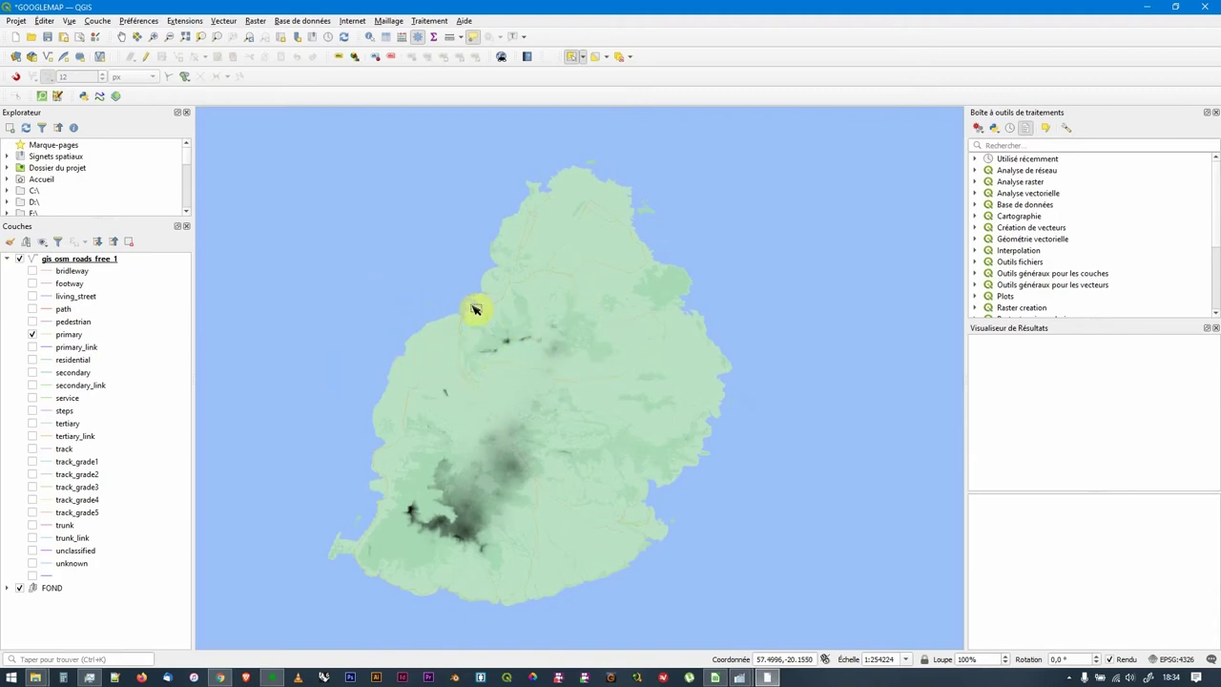
pyautogui.hotkey('alt', 'Tab')
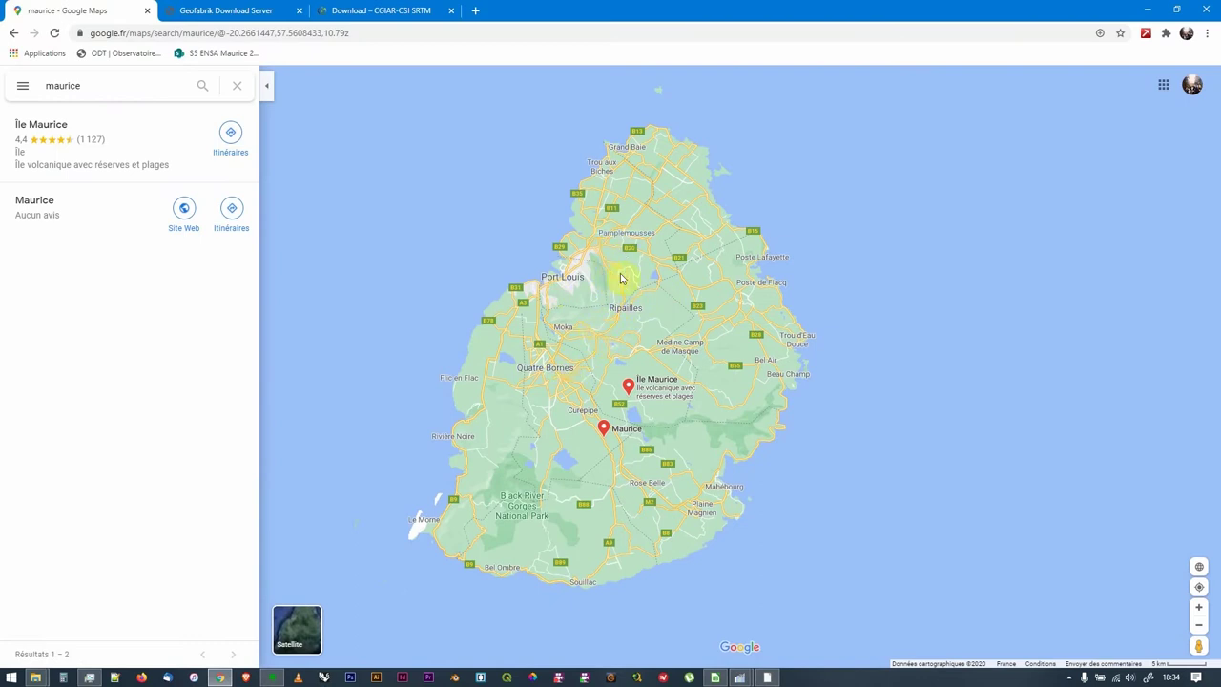
pyautogui.hotkey('alt', 'Tab')
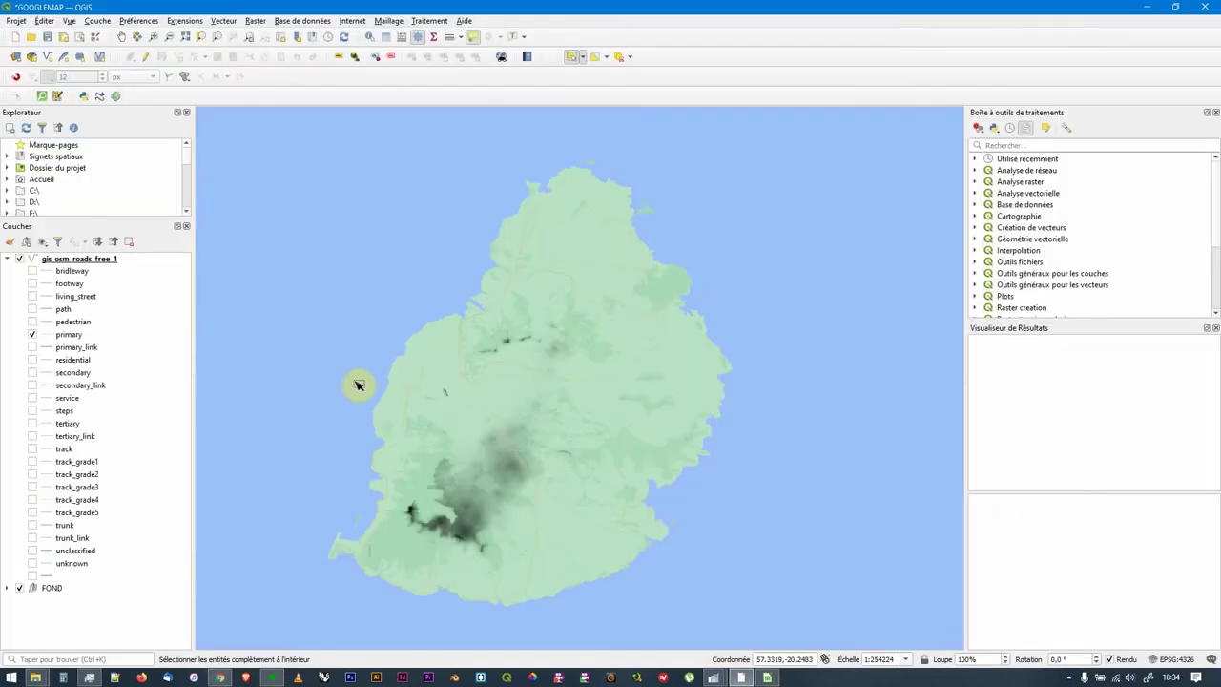
# Set the line width of the primary road symbol to 1 mm and apply it.
pyautogui.click(68, 335)
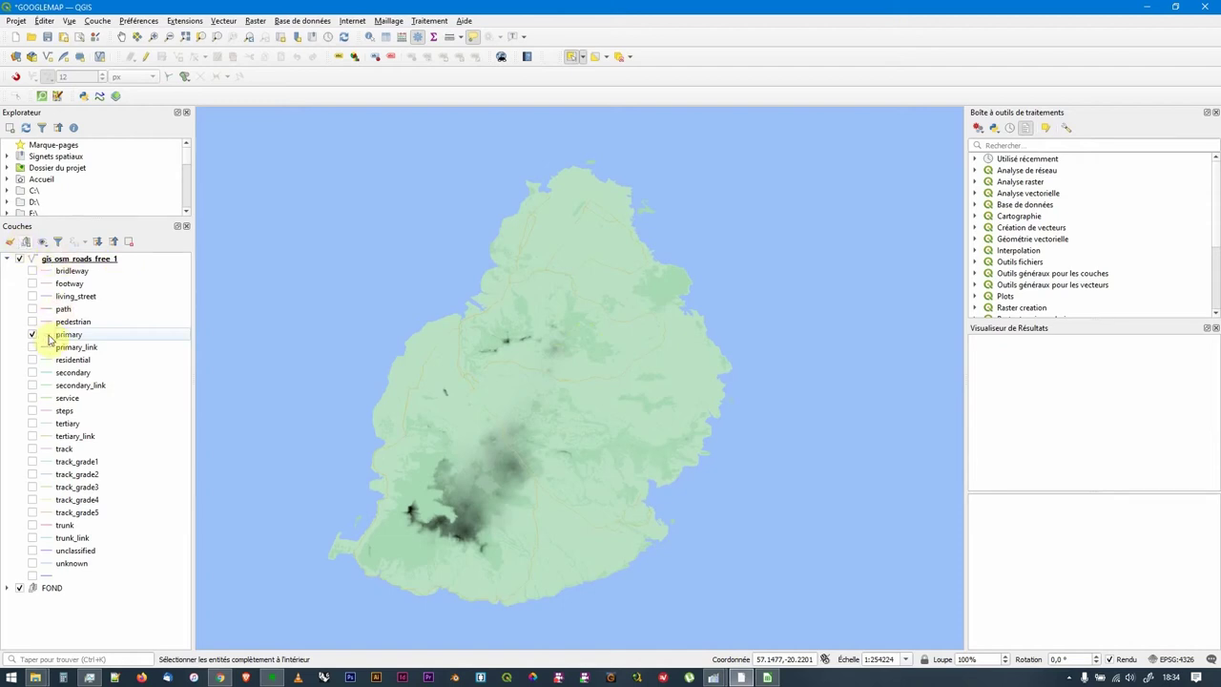
pyautogui.doubleClick(50, 335)
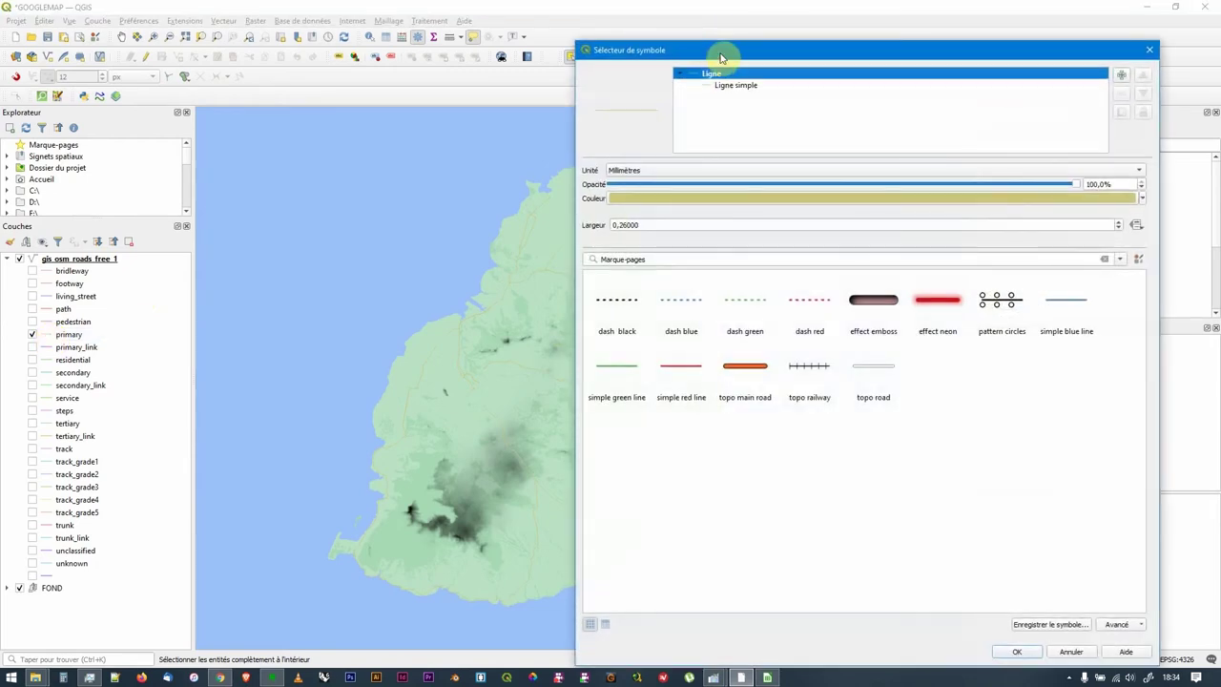
pyautogui.moveTo(716, 50); pyautogui.dragTo(734, 28)
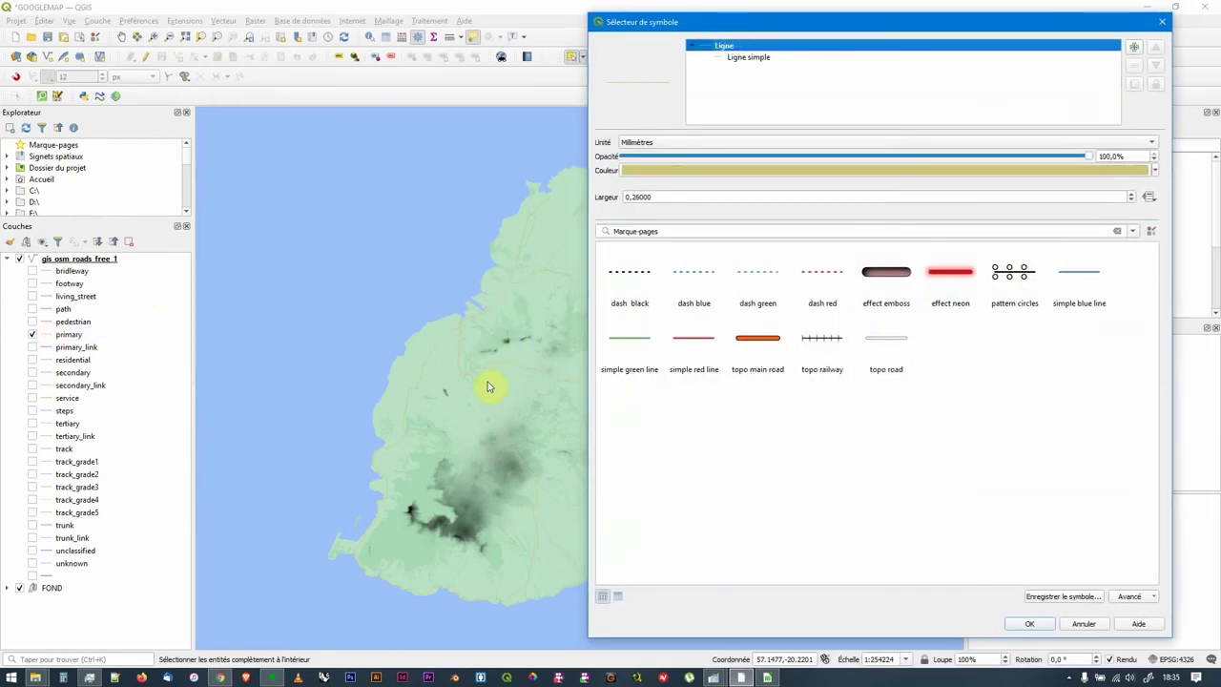
pyautogui.doubleClick(630, 196)
pyautogui.write('1')
pyautogui.press('Tab')
pyautogui.click(1030, 624)
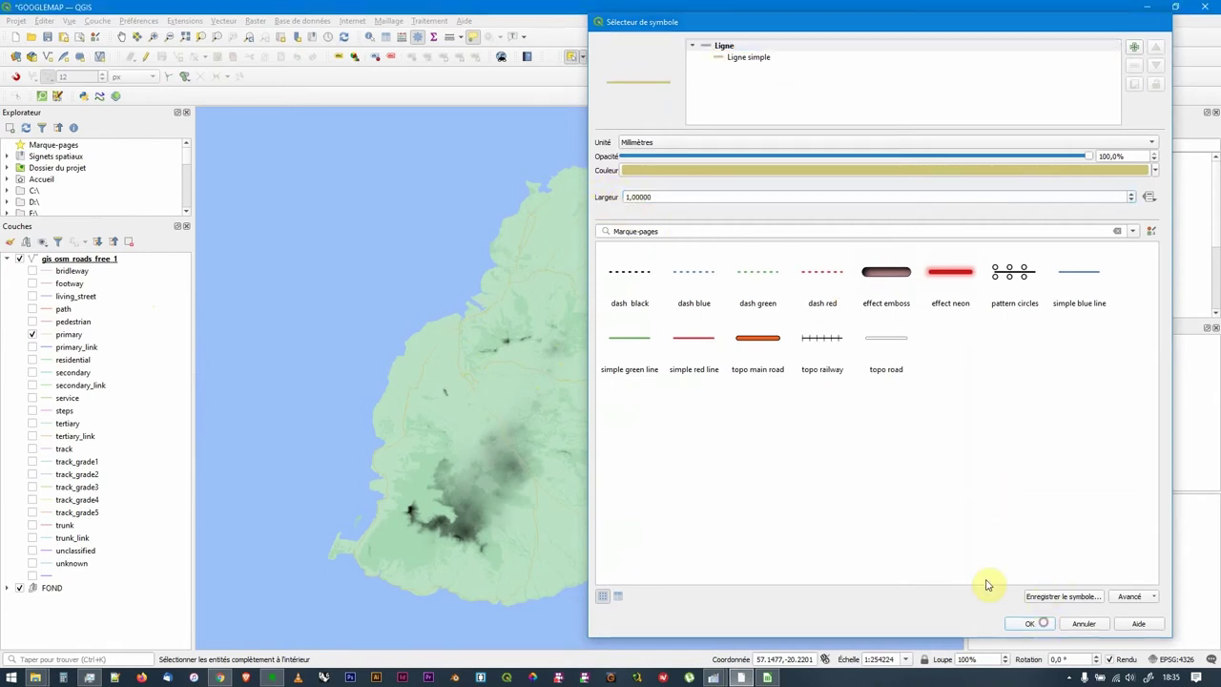
pyautogui.click(33, 263)
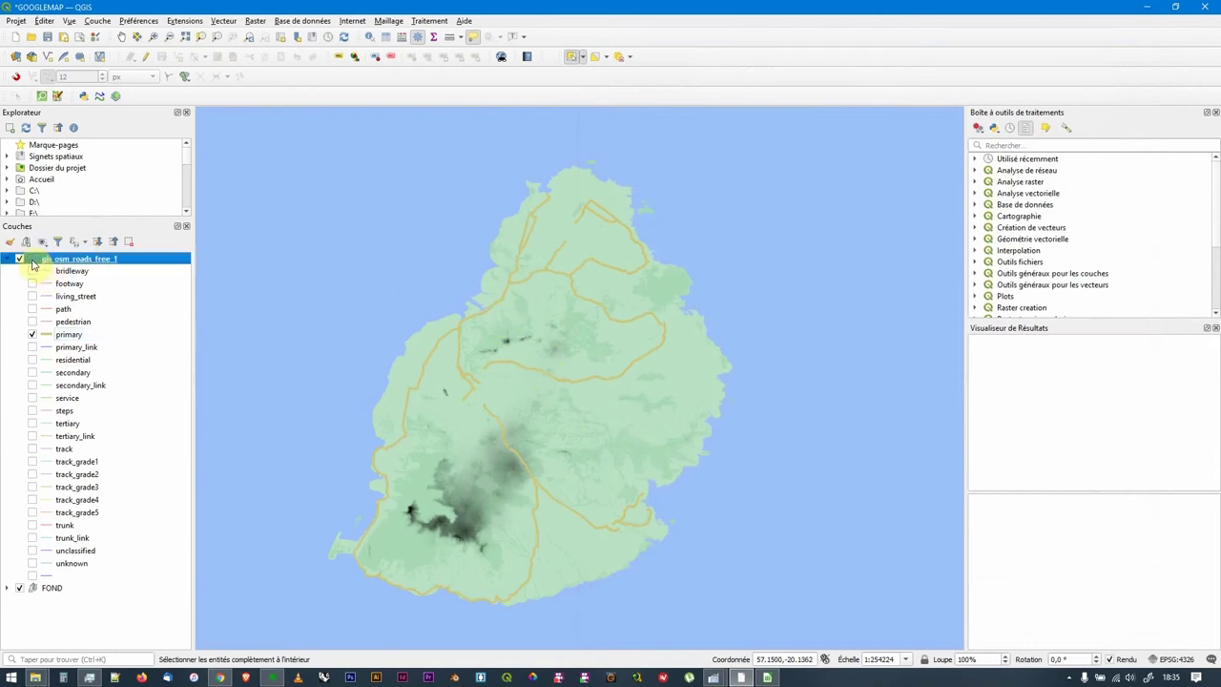
# Change the primary road symbol's colour to bright yellow and apply it.
pyautogui.doubleClick(44, 333)
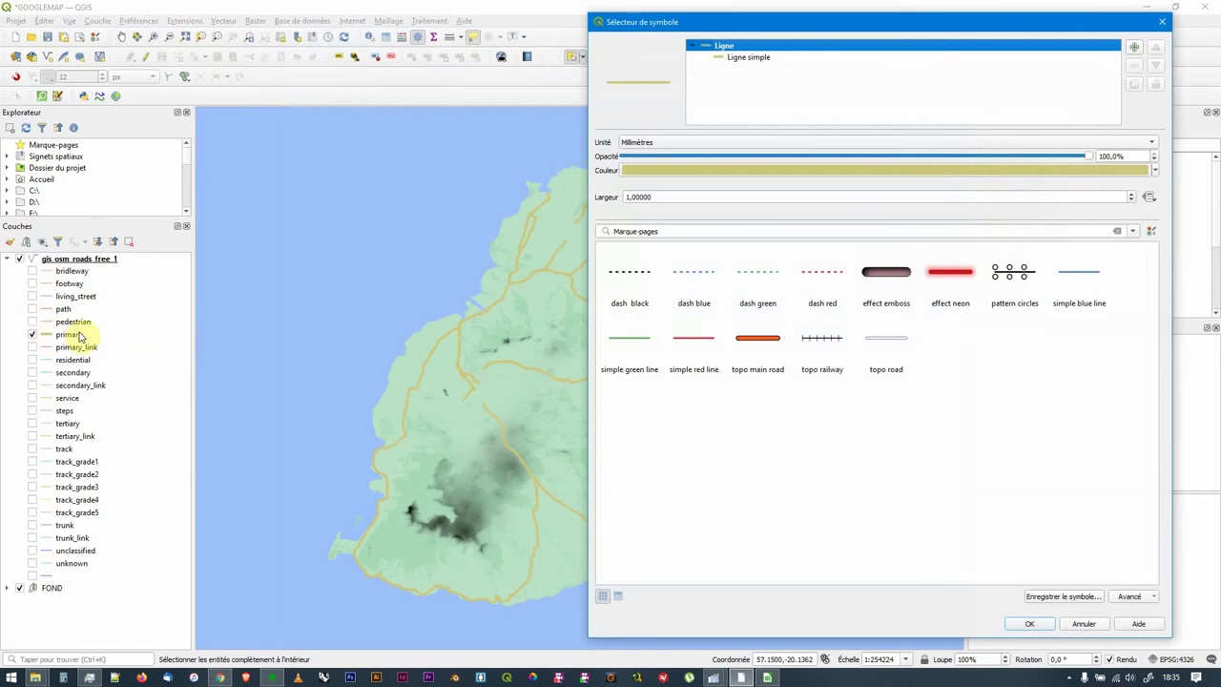
pyautogui.click(674, 174)
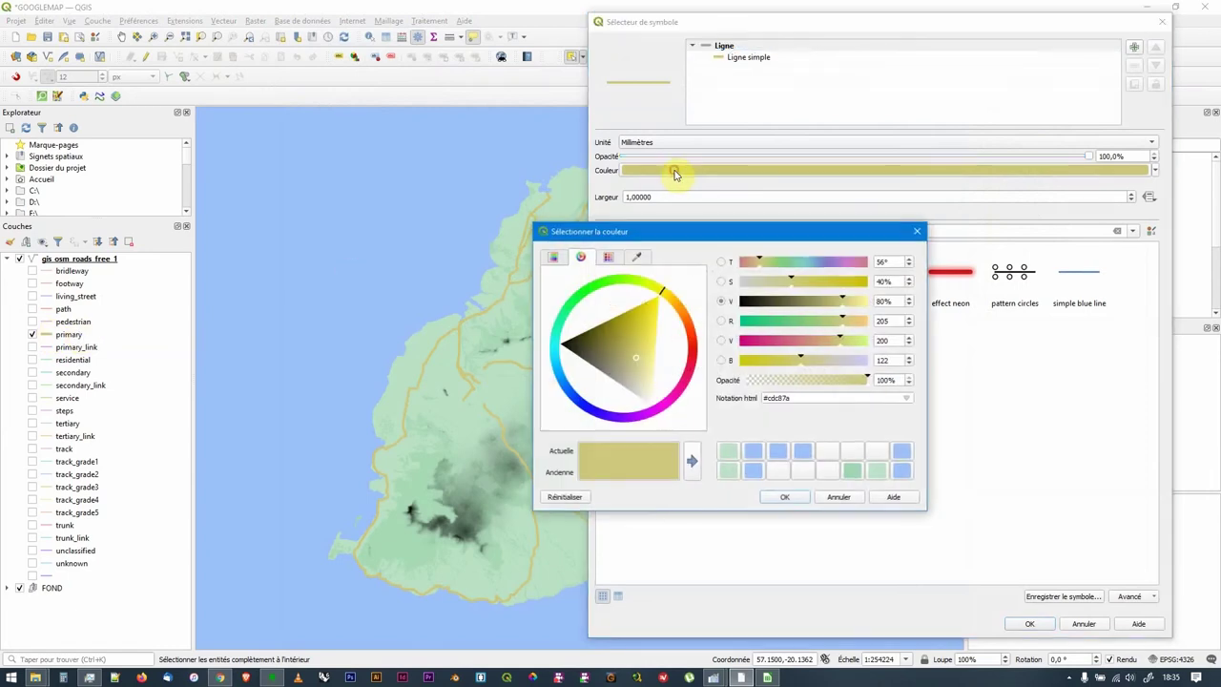
pyautogui.click(660, 293)
pyautogui.click(784, 497)
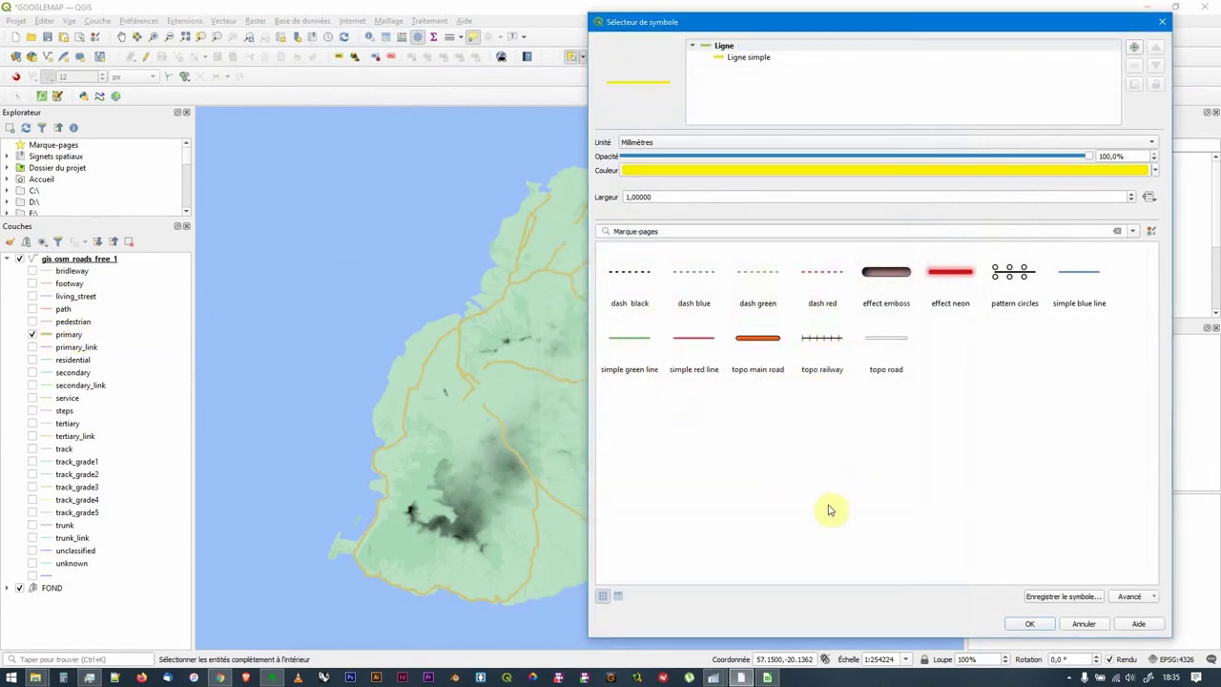
pyautogui.click(1030, 624)
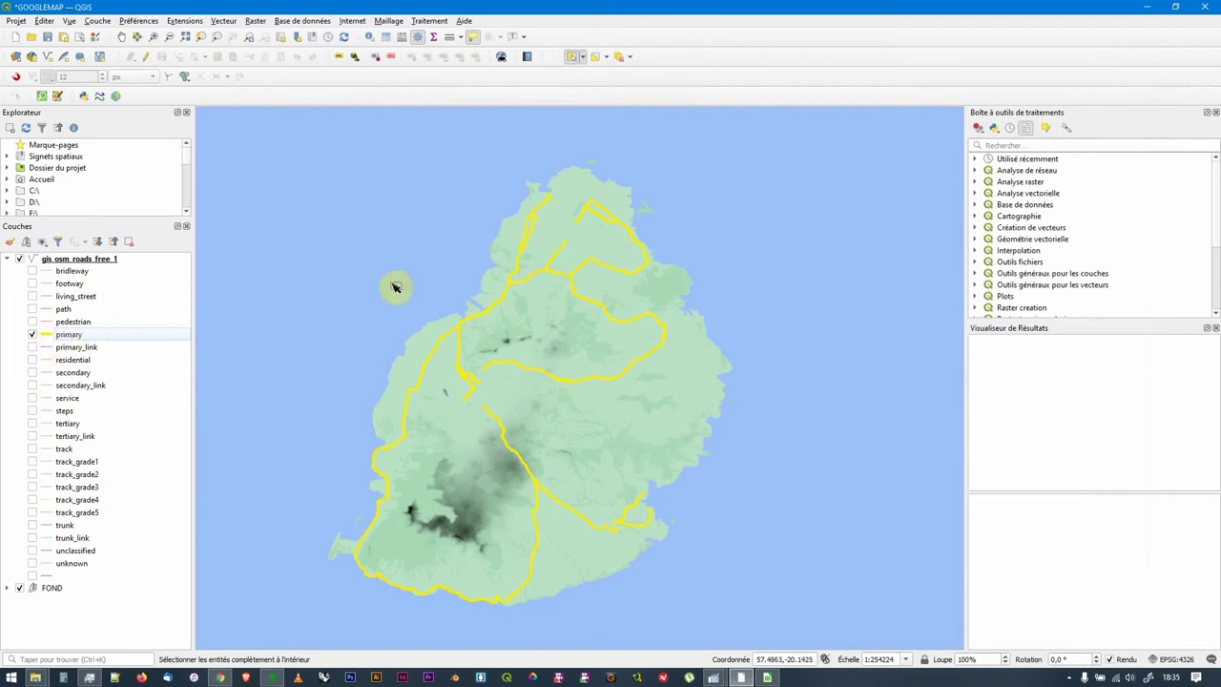
# Add a second simple line to the primary road symbol and place it beneath the yellow line.
pyautogui.doubleClick(48, 336)
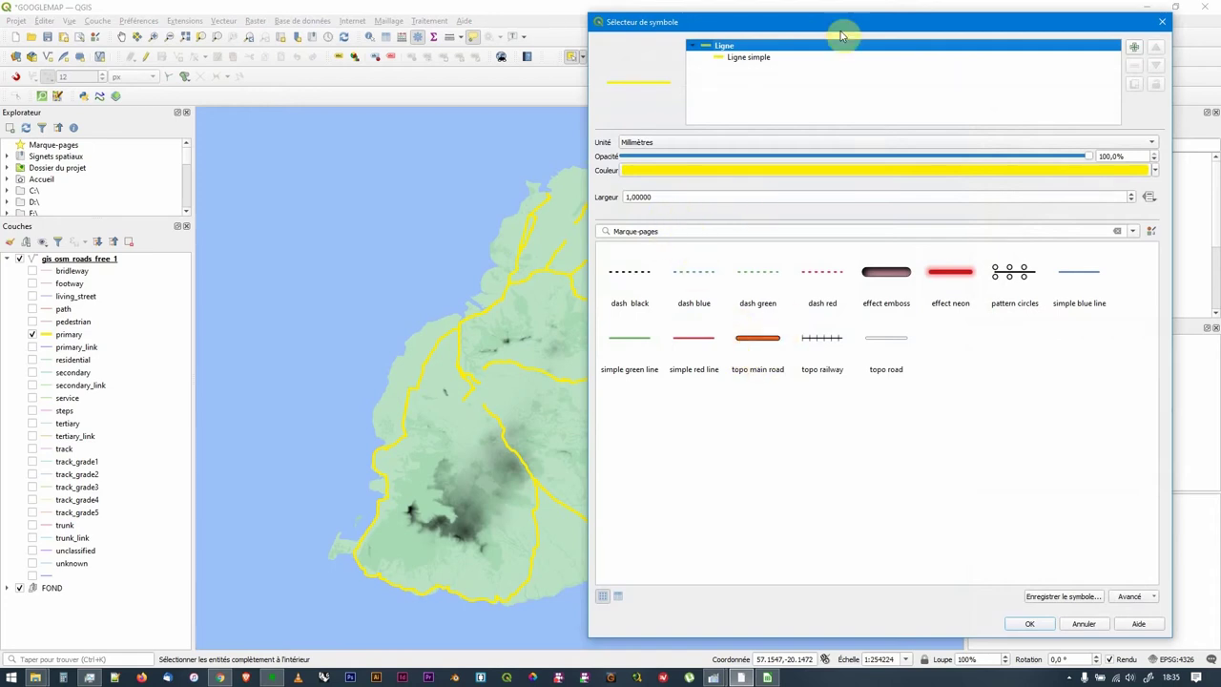
pyautogui.click(1134, 47)
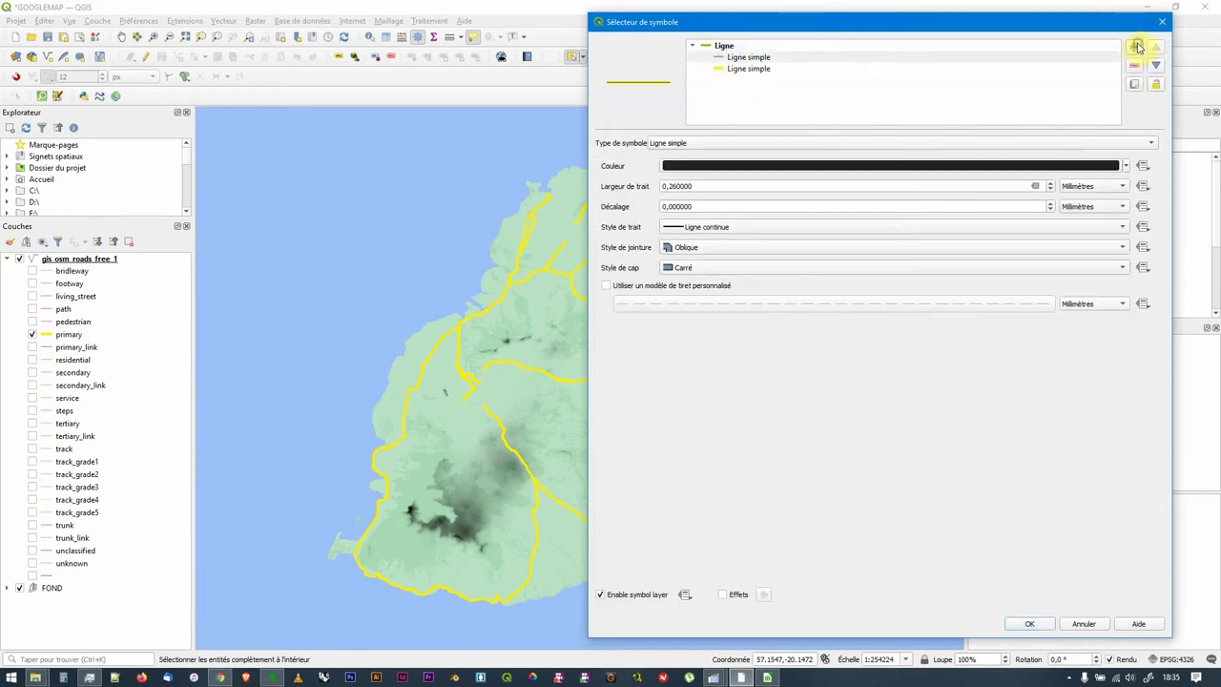
pyautogui.click(753, 59)
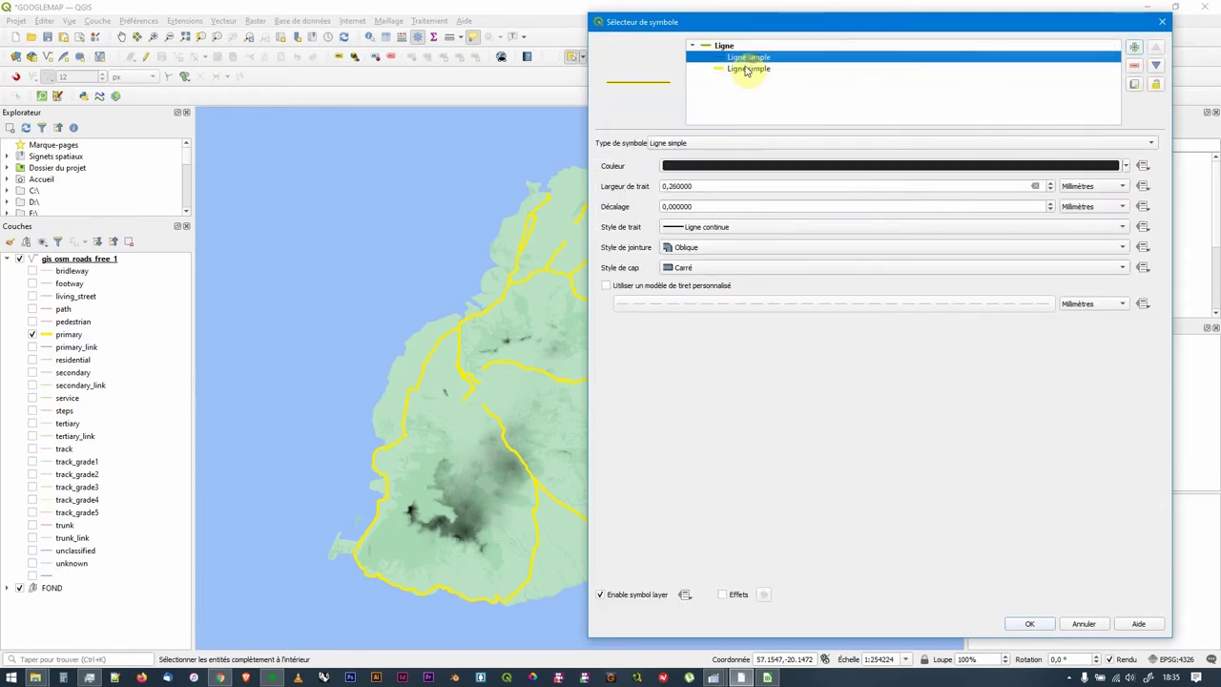
pyautogui.click(755, 70)
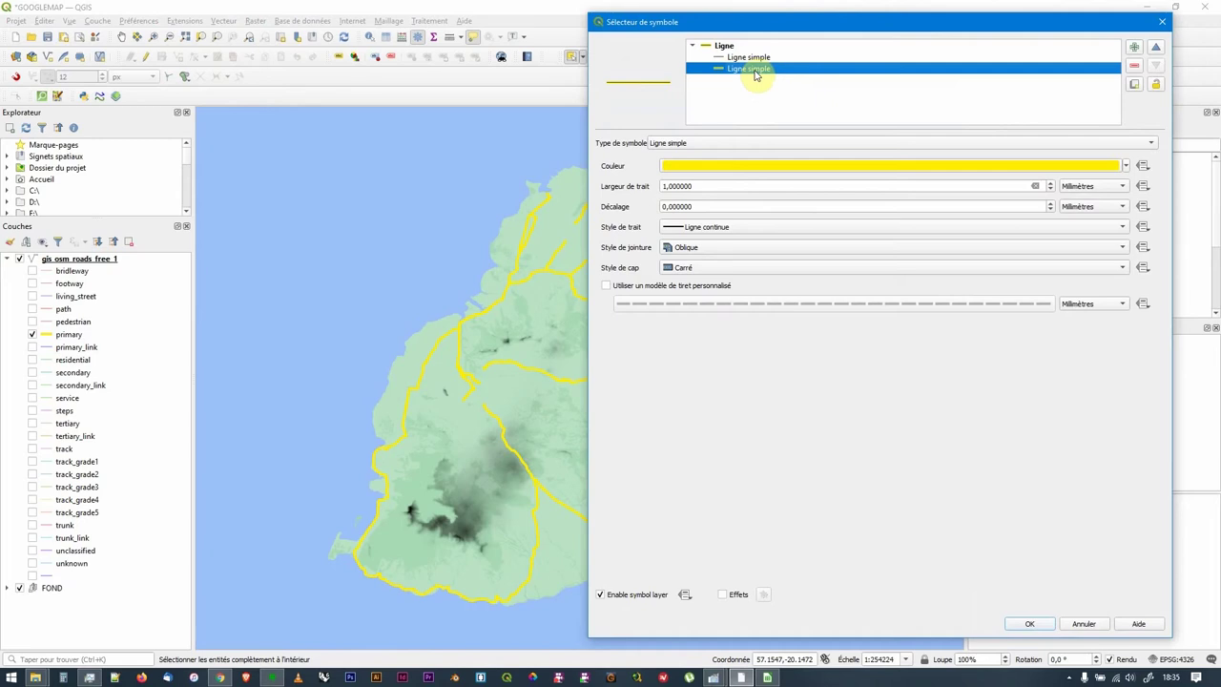
pyautogui.click(755, 58)
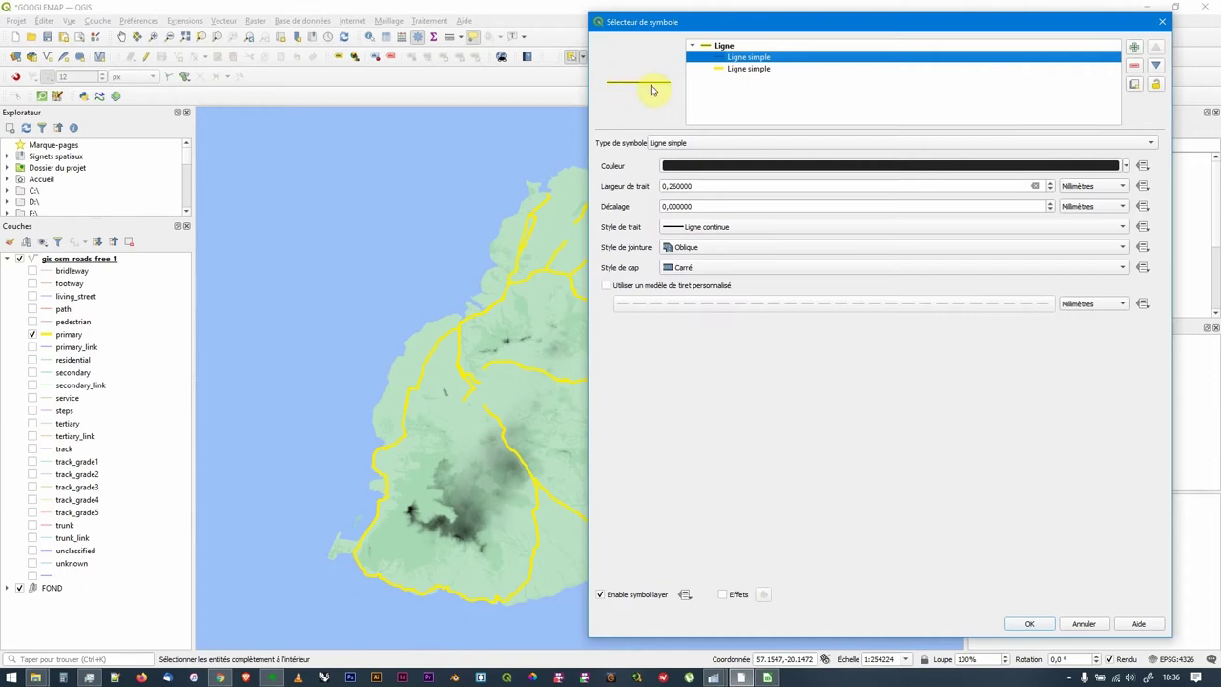
pyautogui.click(1156, 69)
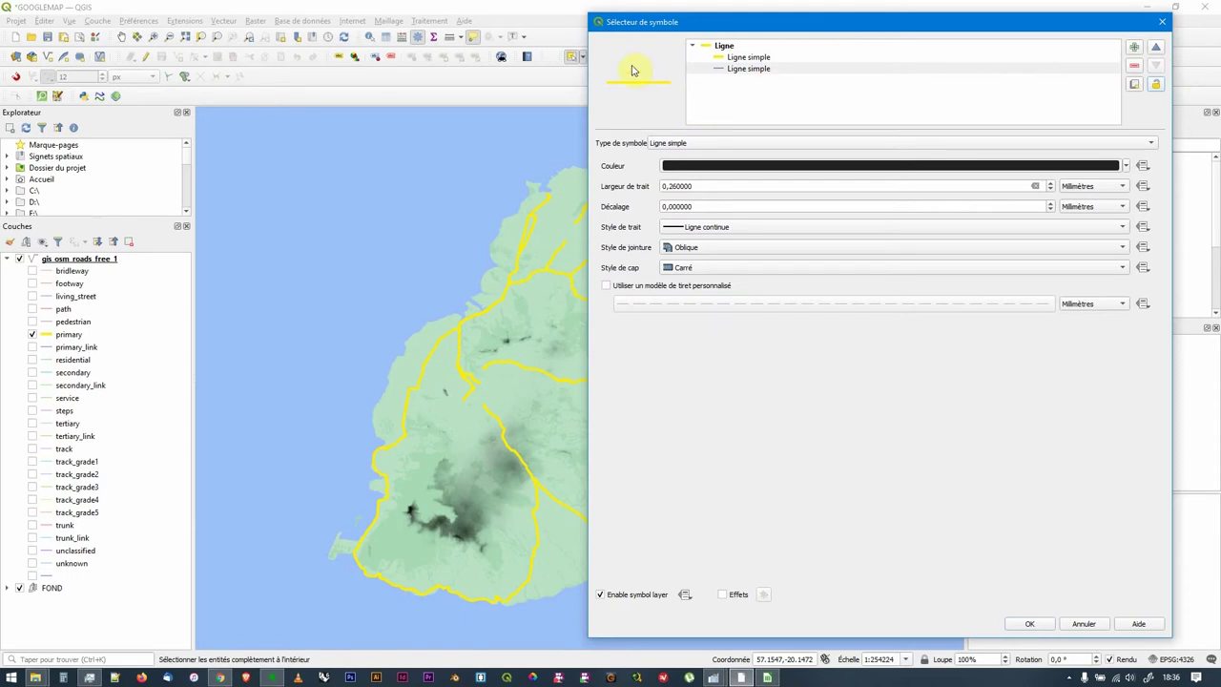
# Set the stroke width of the dark simple line beneath the yellow one to 1.2 mm.
pyautogui.click(754, 70)
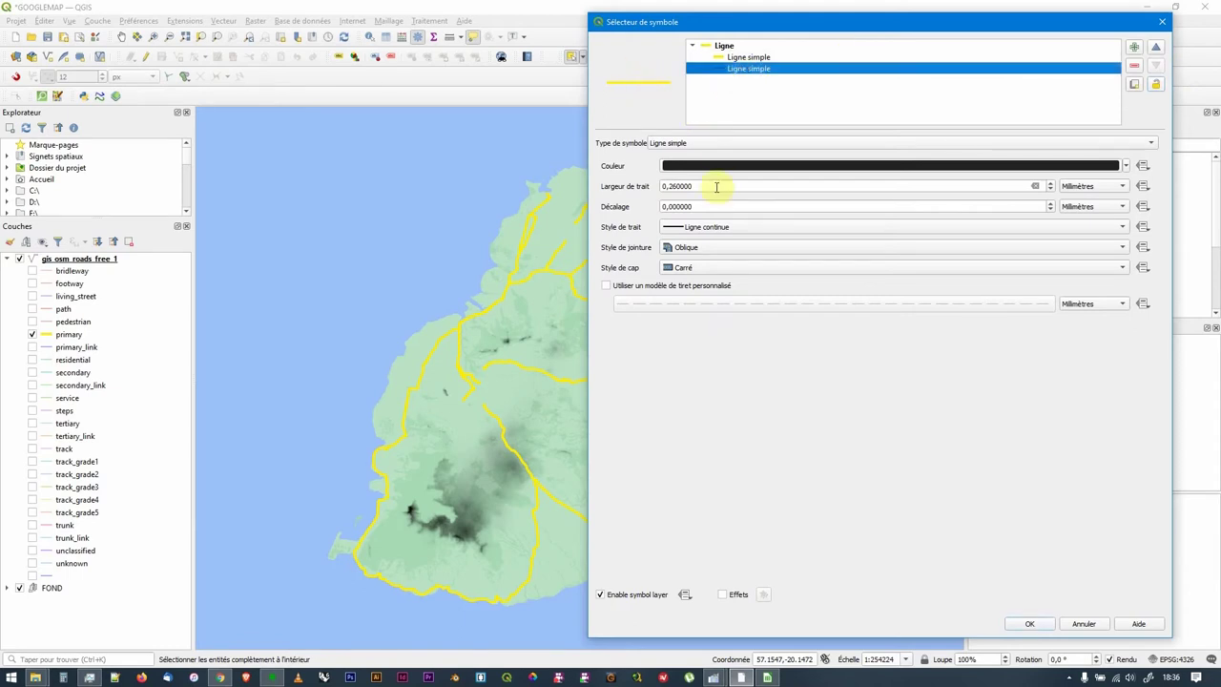
pyautogui.click(746, 57)
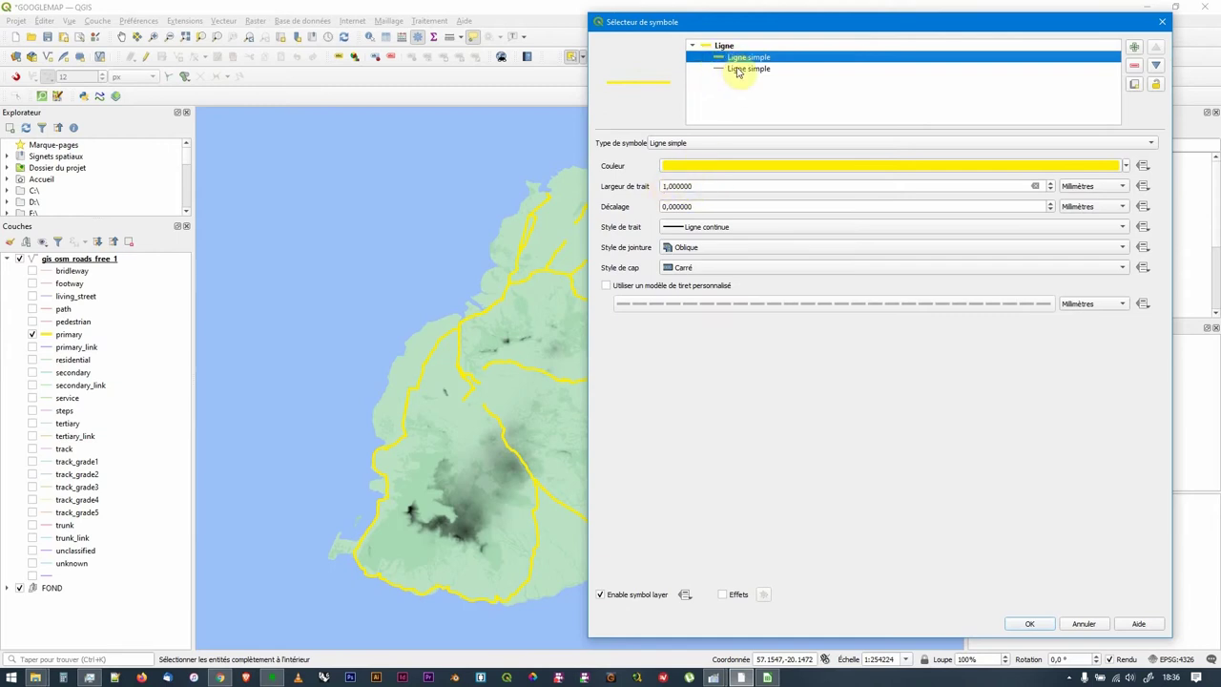
pyautogui.click(734, 70)
pyautogui.moveTo(711, 186); pyautogui.dragTo(618, 186)
pyautogui.write('1,2')
pyautogui.moveTo(699, 186); pyautogui.dragTo(662, 186)
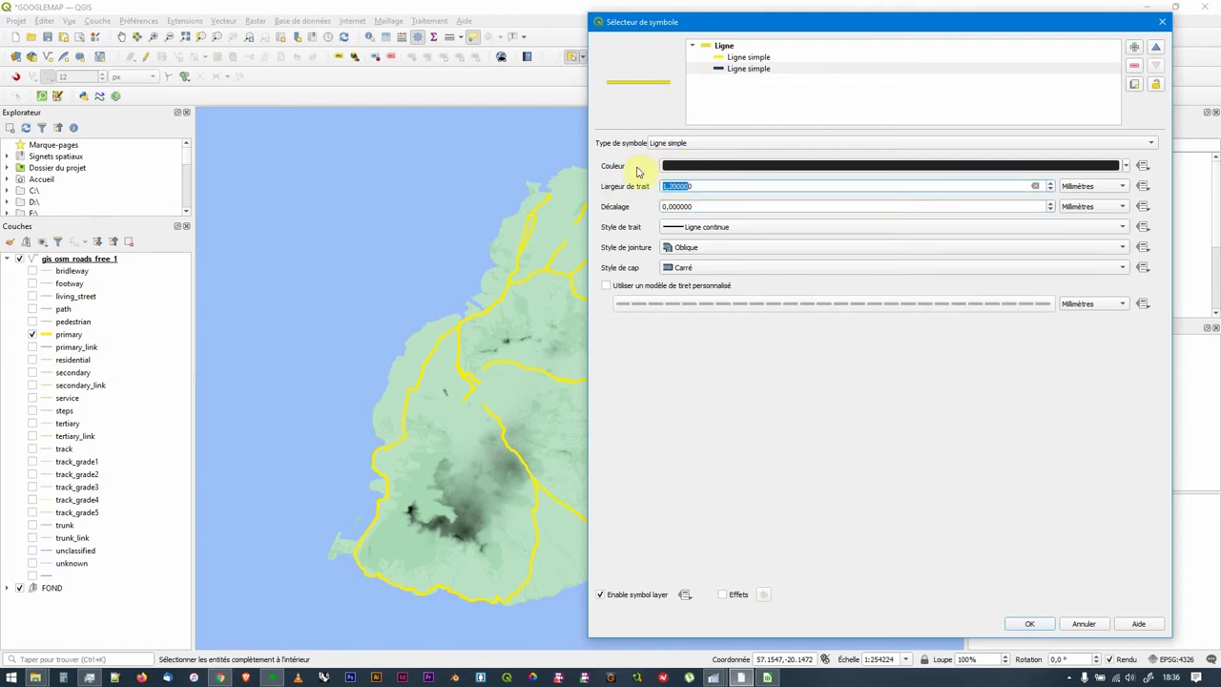
# Colour the lower simple line orange (#ff8401), readjust its stroke width and apply the primary road symbol.
pyautogui.click(683, 166)
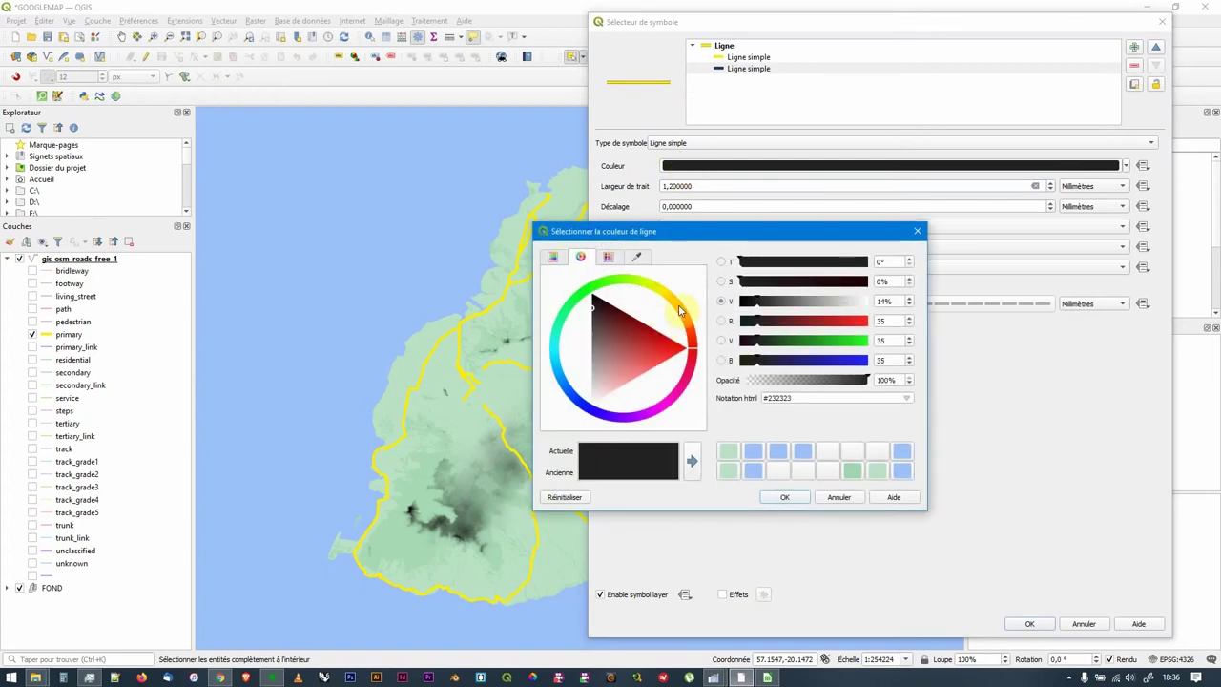
pyautogui.click(682, 313)
pyautogui.moveTo(662, 326); pyautogui.dragTo(670, 339)
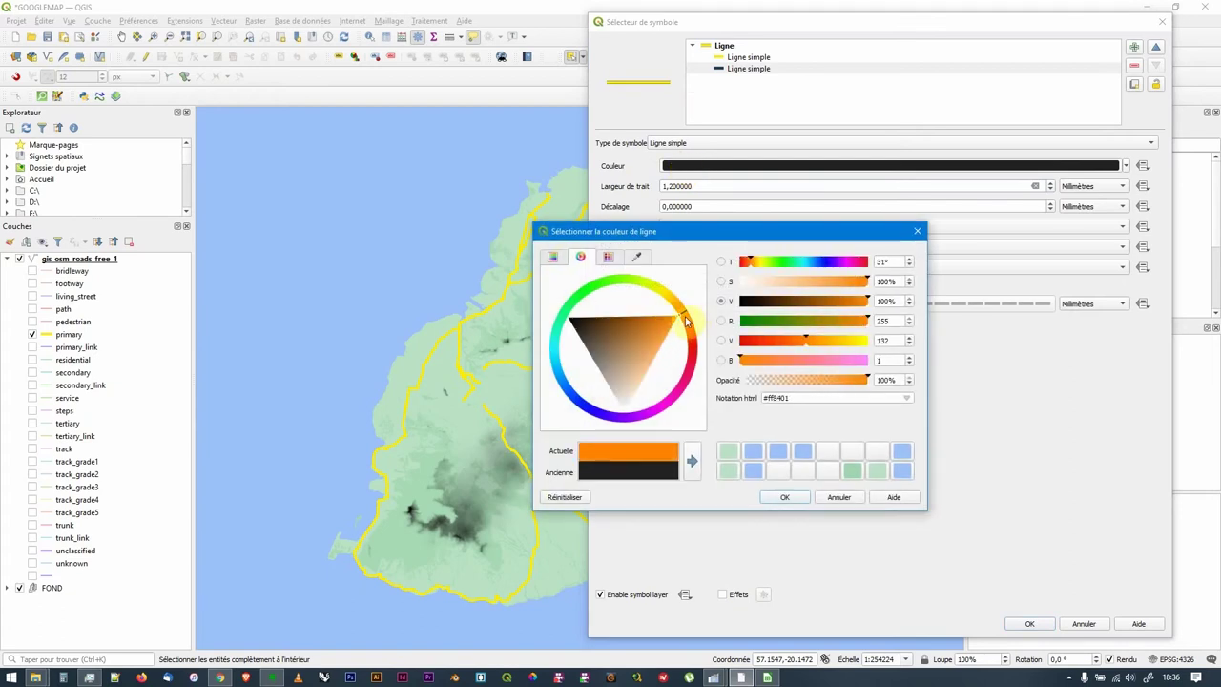
pyautogui.click(784, 497)
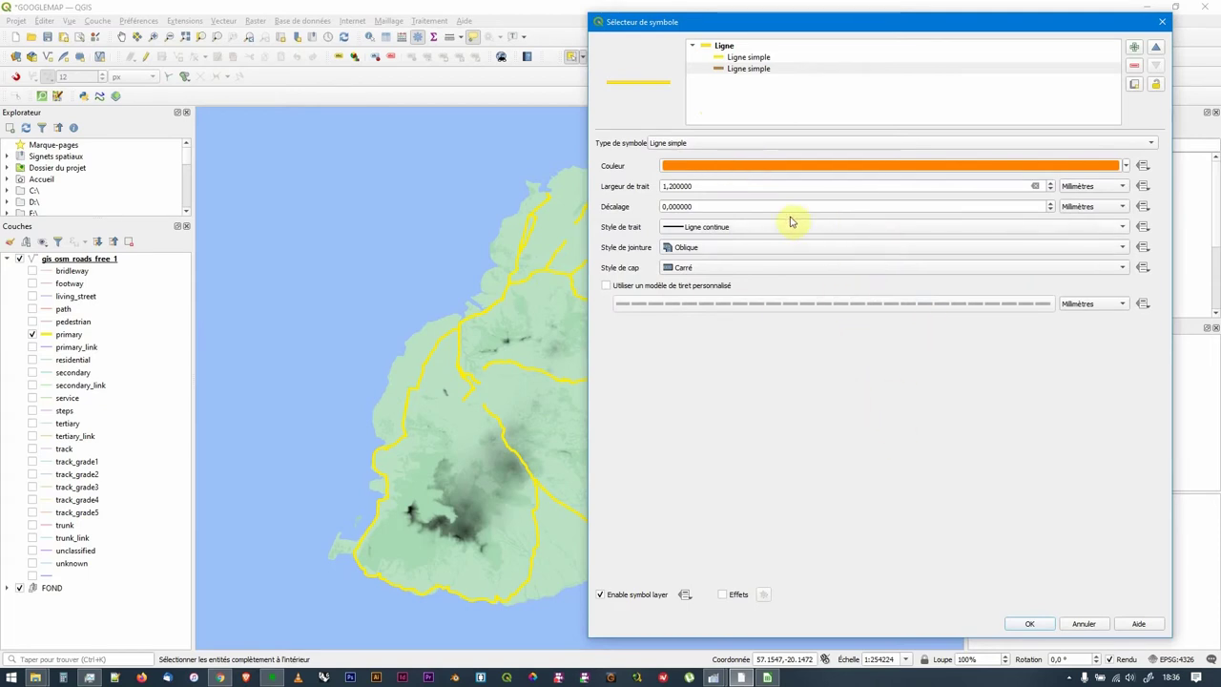
pyautogui.moveTo(695, 186); pyautogui.dragTo(670, 189)
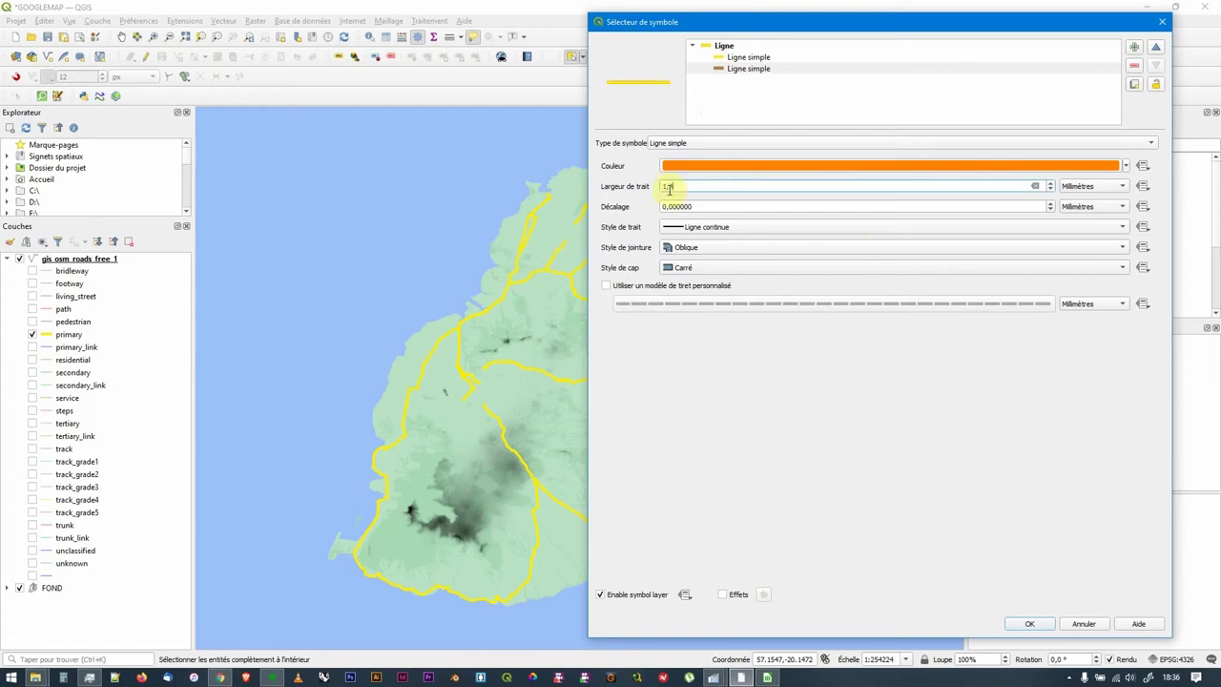
pyautogui.click(1029, 623)
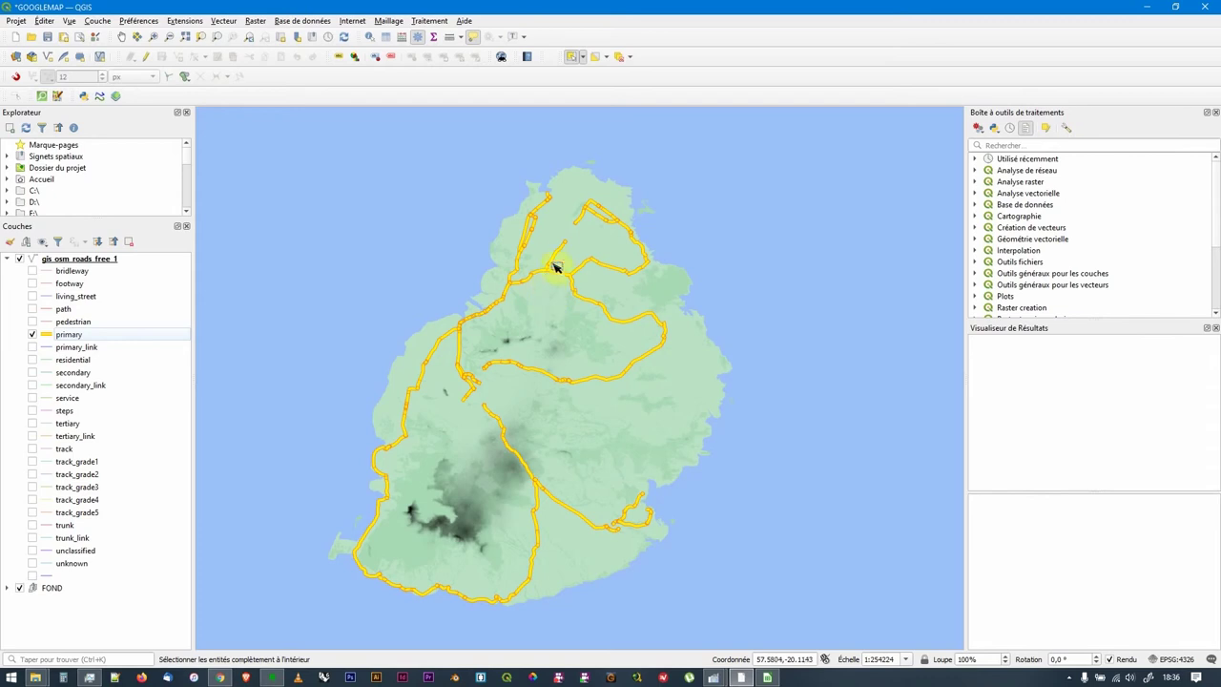
# Lock the map scale at 1:63658 and examine the primary road outlines and junctions at up to 800% magnification, returning to 100%.
pyautogui.scroll(1, 516, 243)
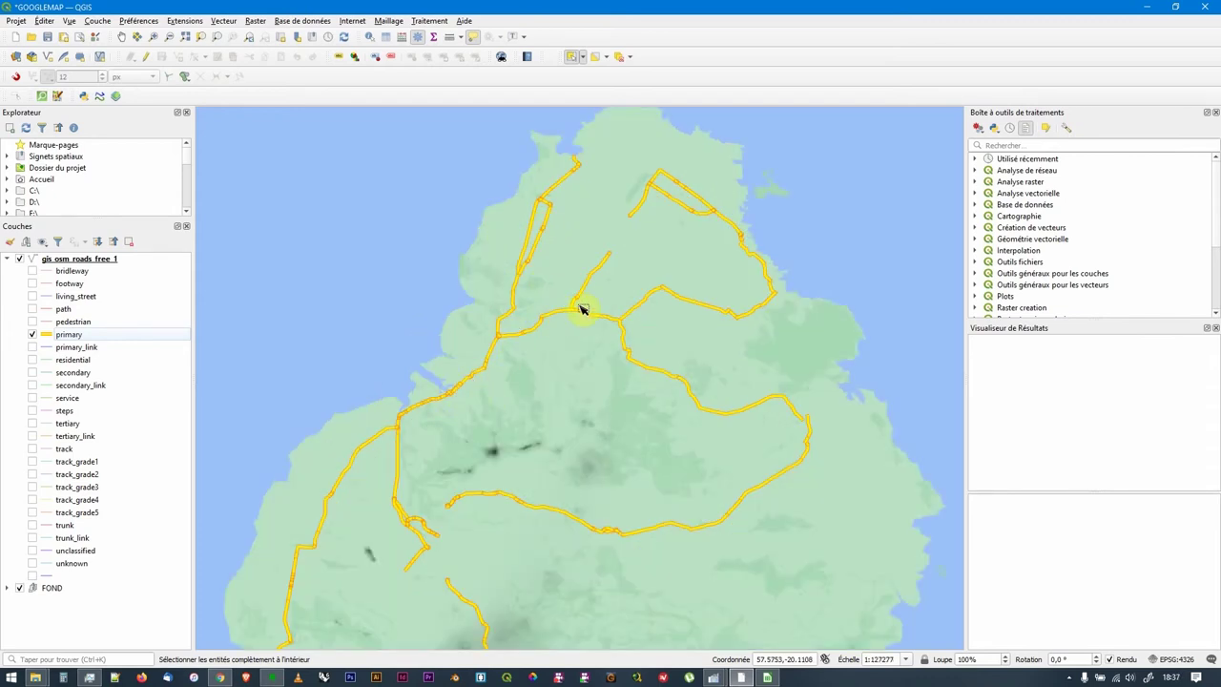
pyautogui.scroll(2, 585, 308)
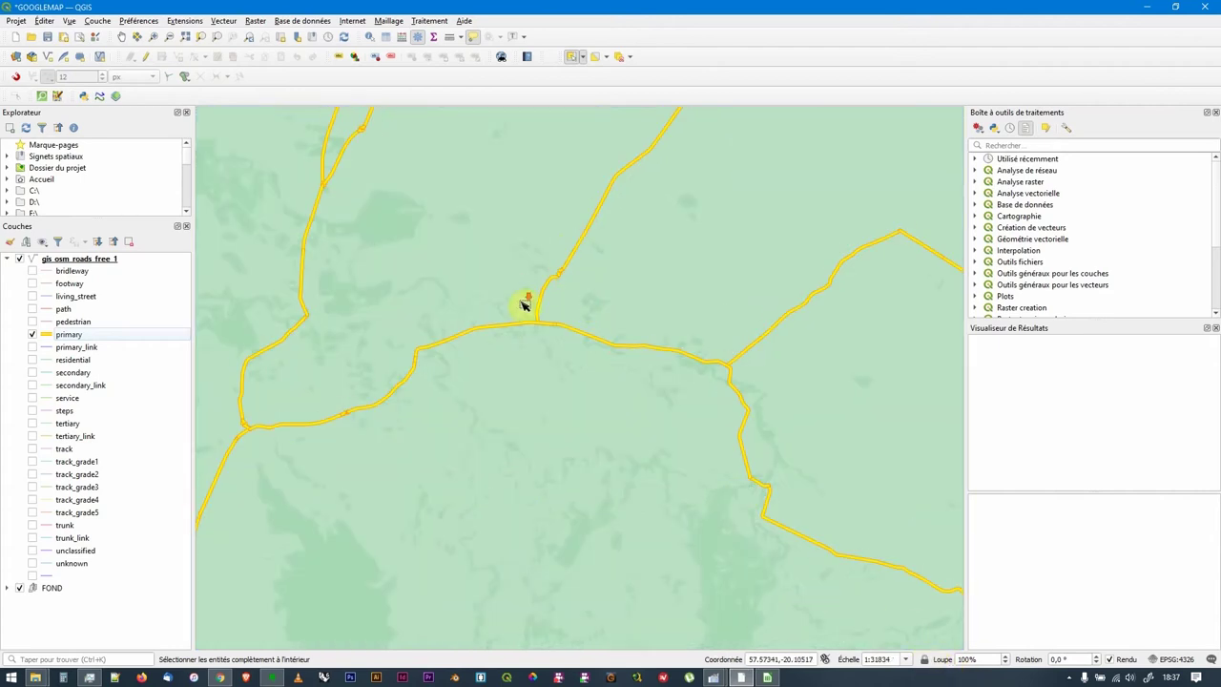
pyautogui.scroll(-1, 525, 303)
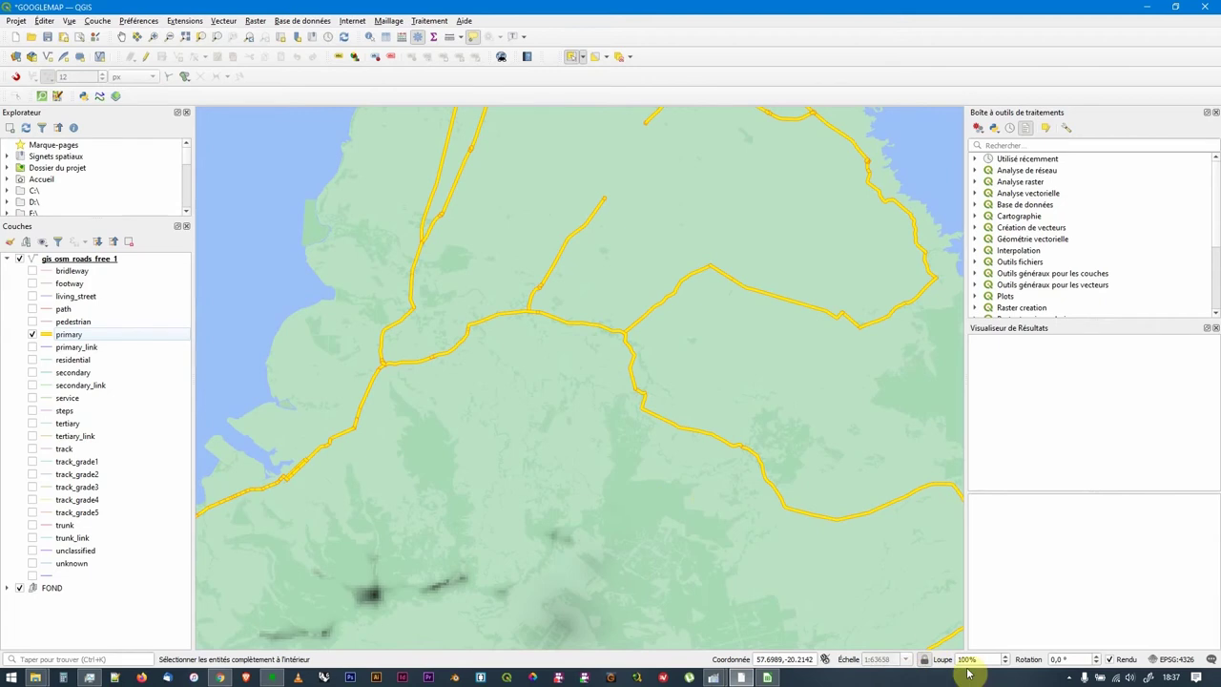
pyautogui.keyDown('ctrl'); pyautogui.scroll(3, 551, 288); pyautogui.keyUp('ctrl')
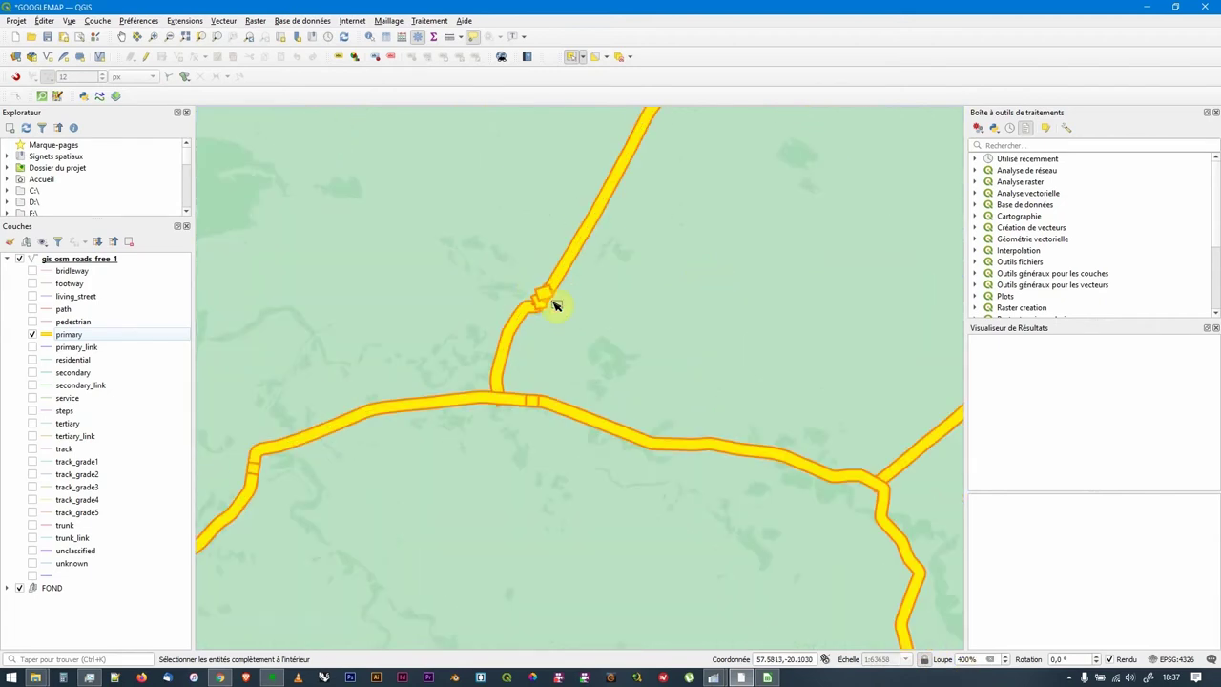
pyautogui.keyDown('ctrl'); pyautogui.scroll(3, 549, 303); pyautogui.keyUp('ctrl')
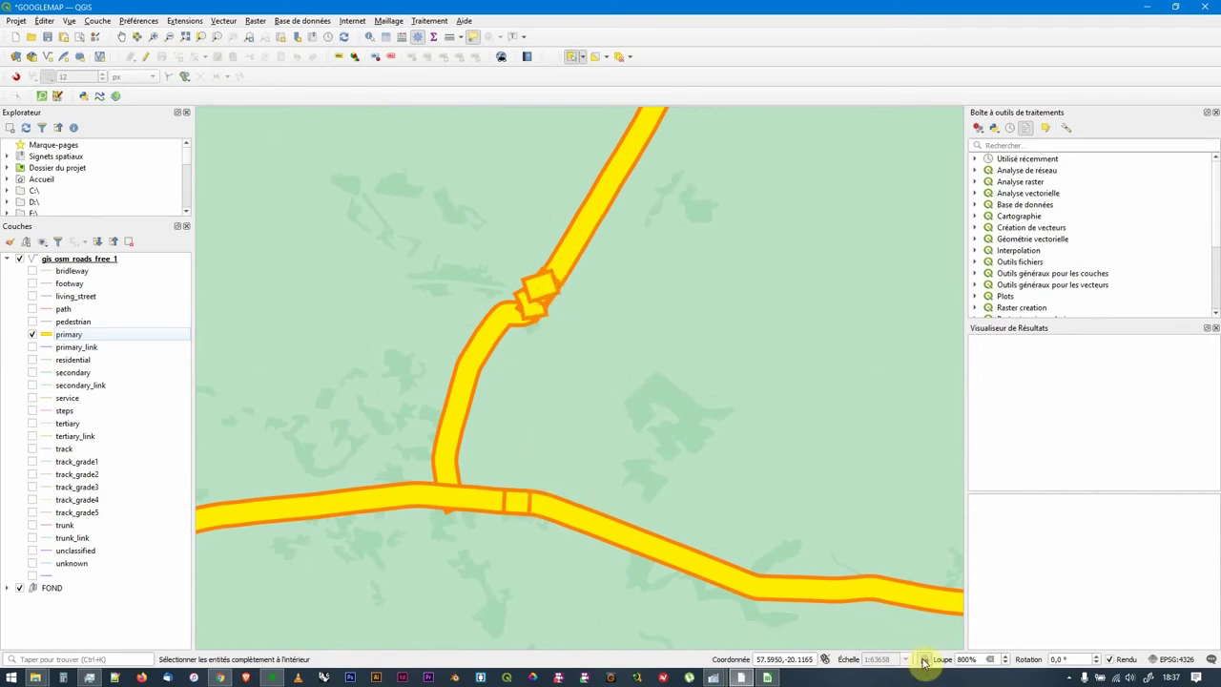
pyautogui.keyDown('ctrl'); pyautogui.scroll(-3, 725, 461); pyautogui.keyUp('ctrl')
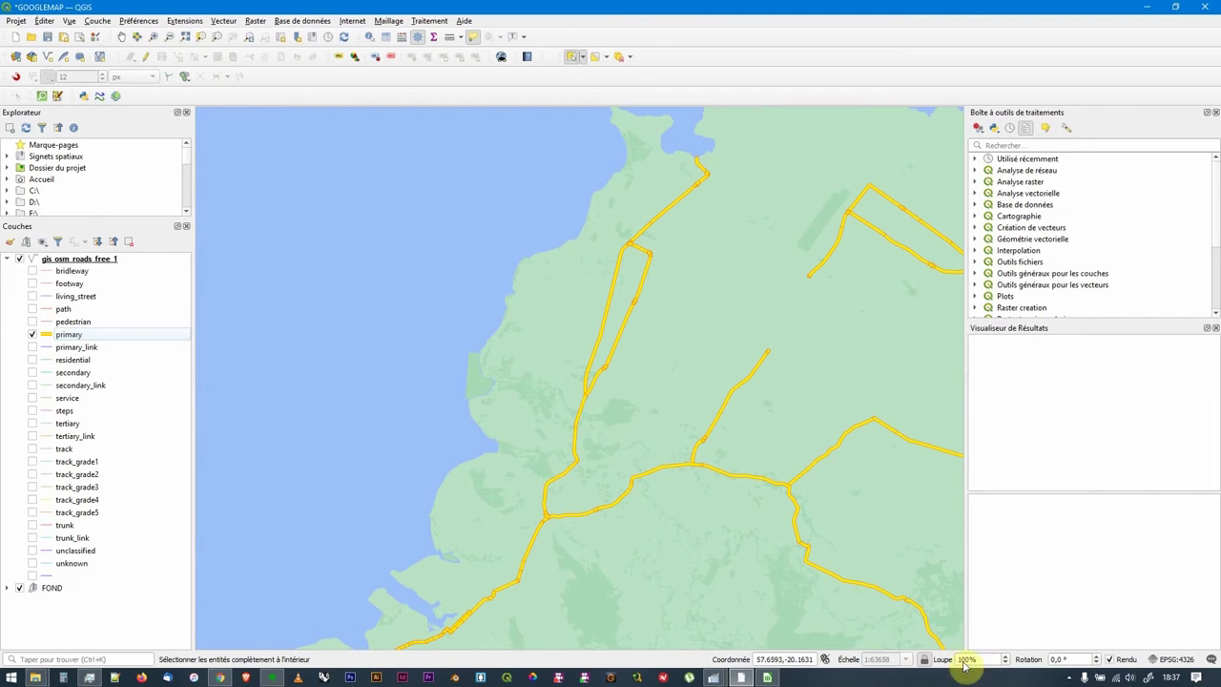
pyautogui.moveTo(795, 514); pyautogui.dragTo(553, 362)
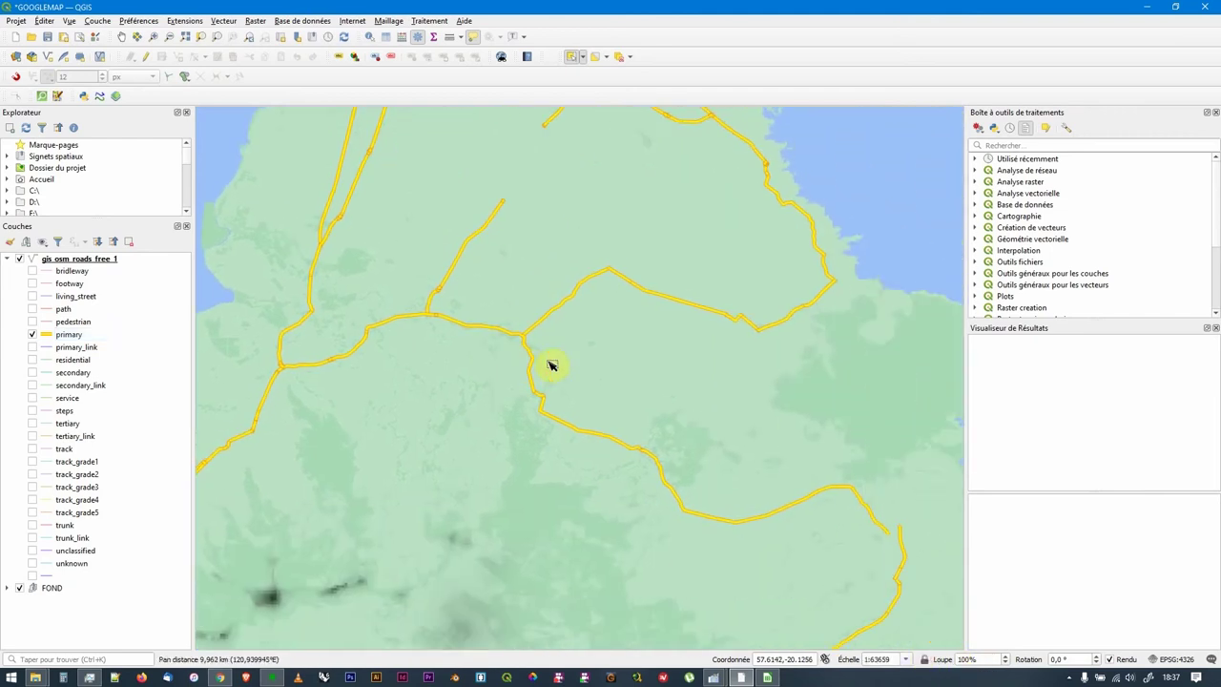
pyautogui.scroll(-1, 572, 366)
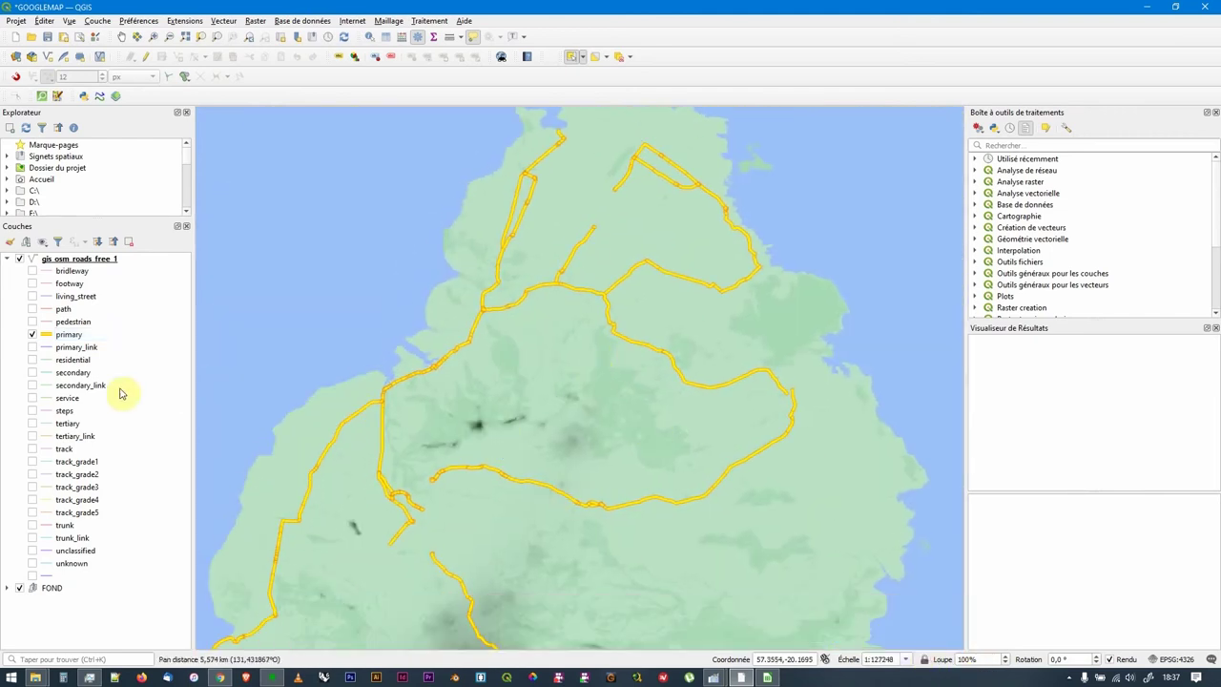
pyautogui.moveTo(468, 448); pyautogui.dragTo(528, 408)
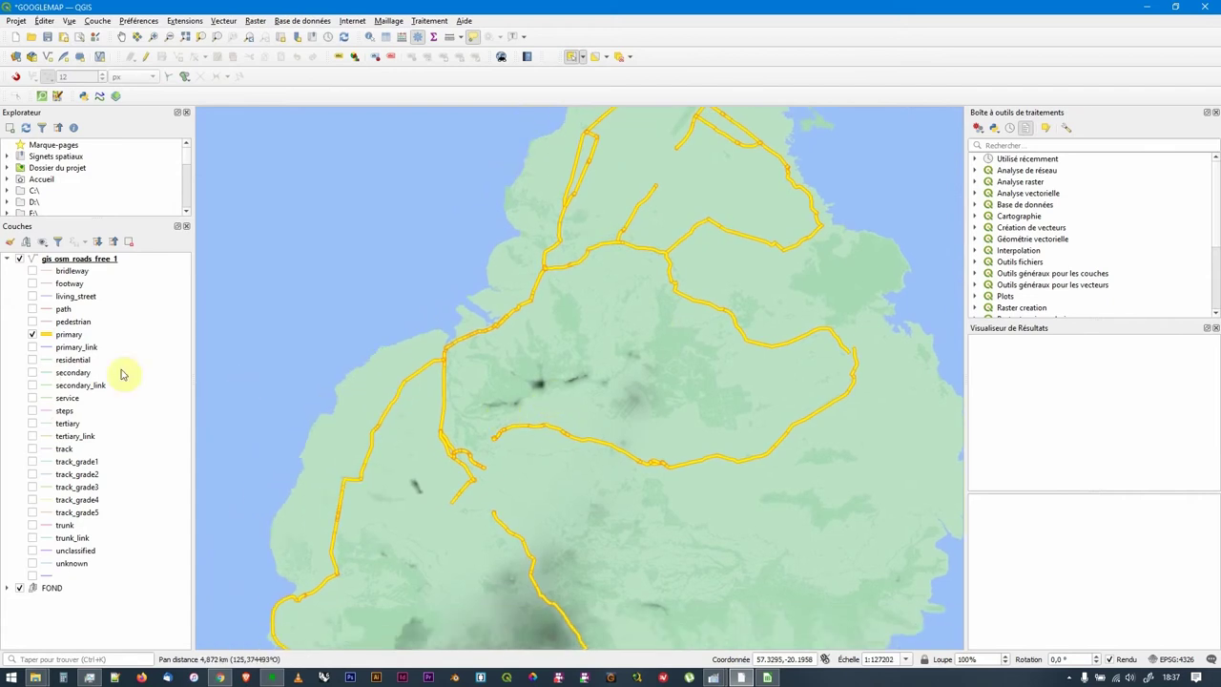
pyautogui.click(33, 374)
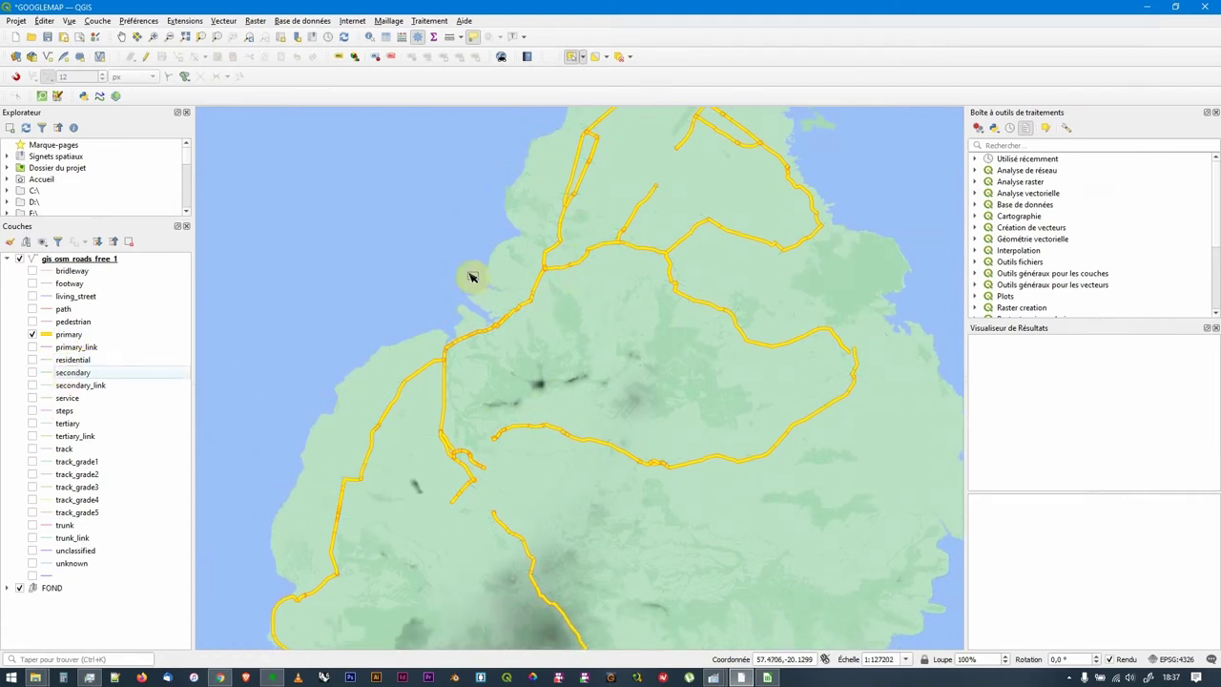
pyautogui.click(62, 337)
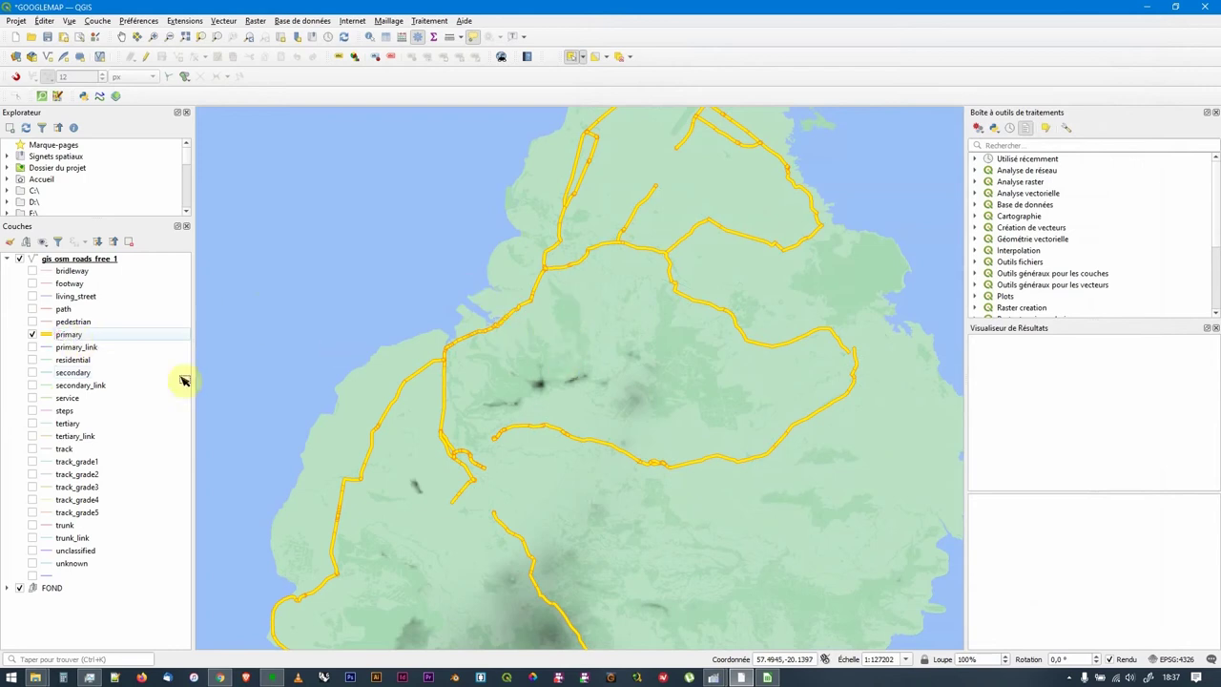
# Set the stroke width of the orange lower line in the primary road symbol to 2 mm and apply it.
pyautogui.doubleClick(48, 338)
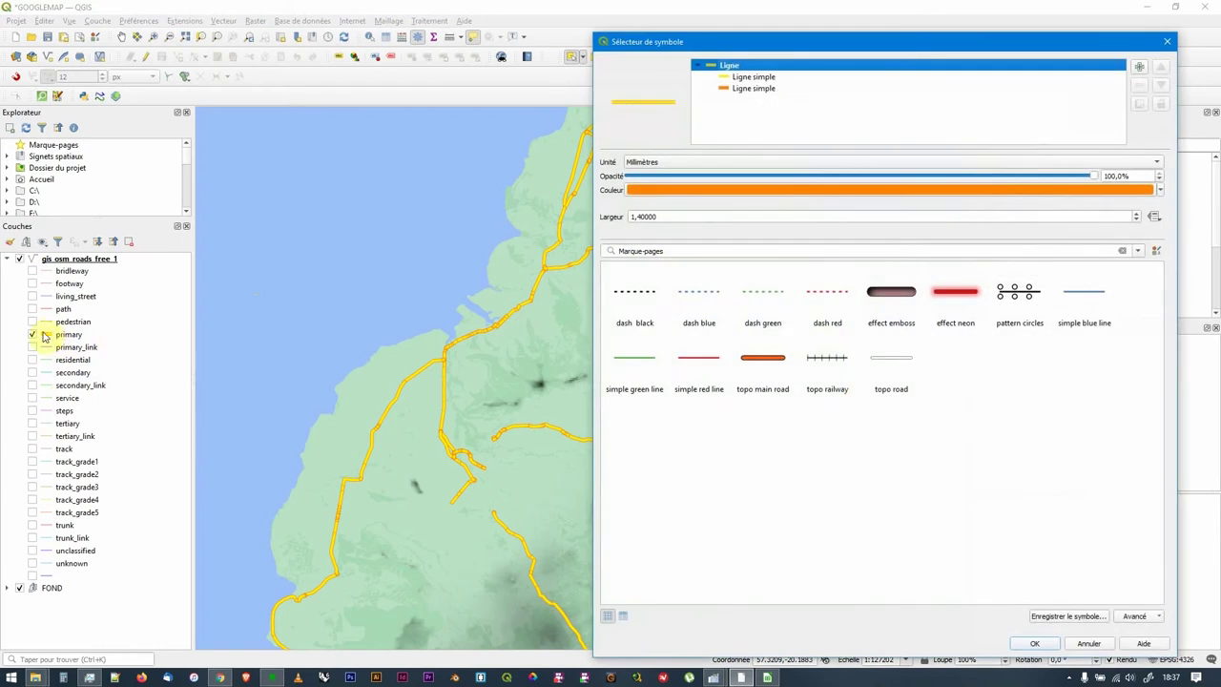
pyautogui.moveTo(673, 216); pyautogui.dragTo(609, 220)
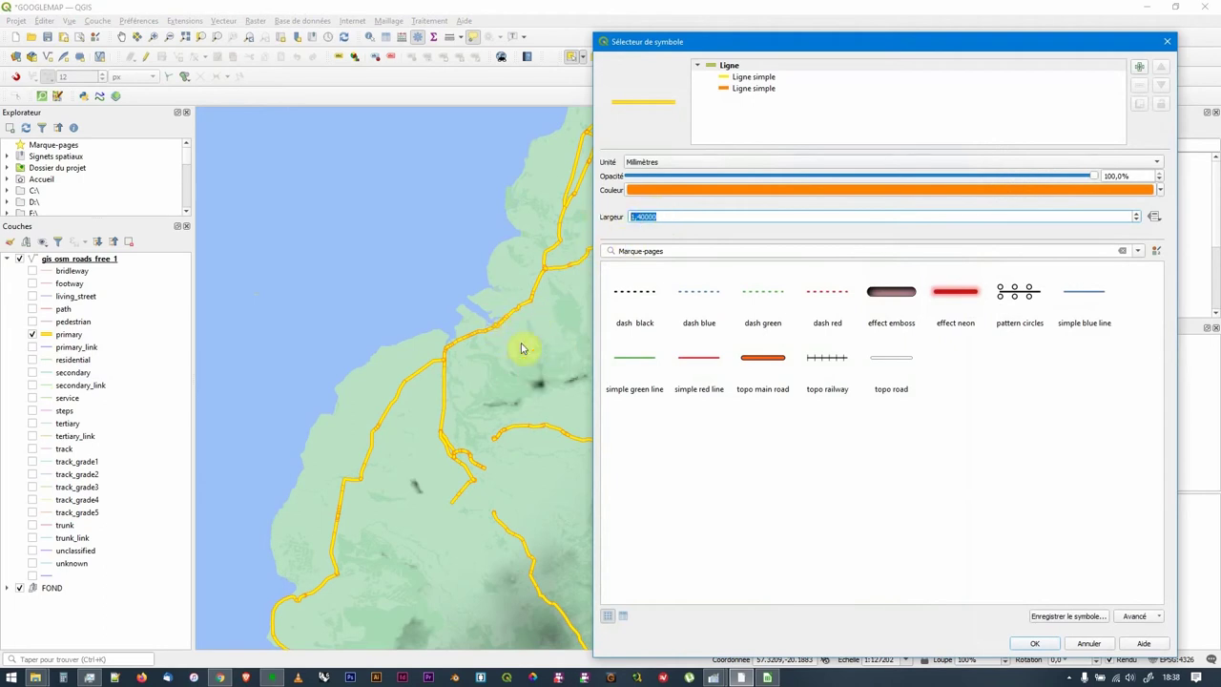
pyautogui.click(762, 90)
pyautogui.click(720, 205)
pyautogui.doubleClick(728, 202)
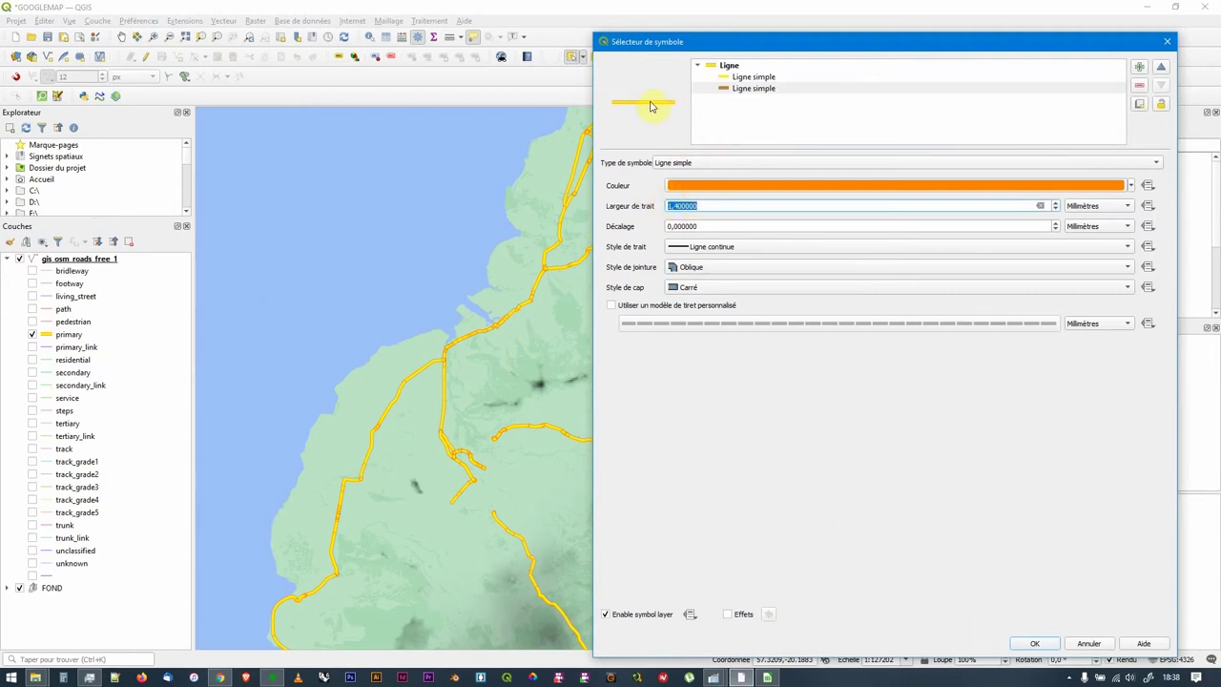
pyautogui.click(751, 77)
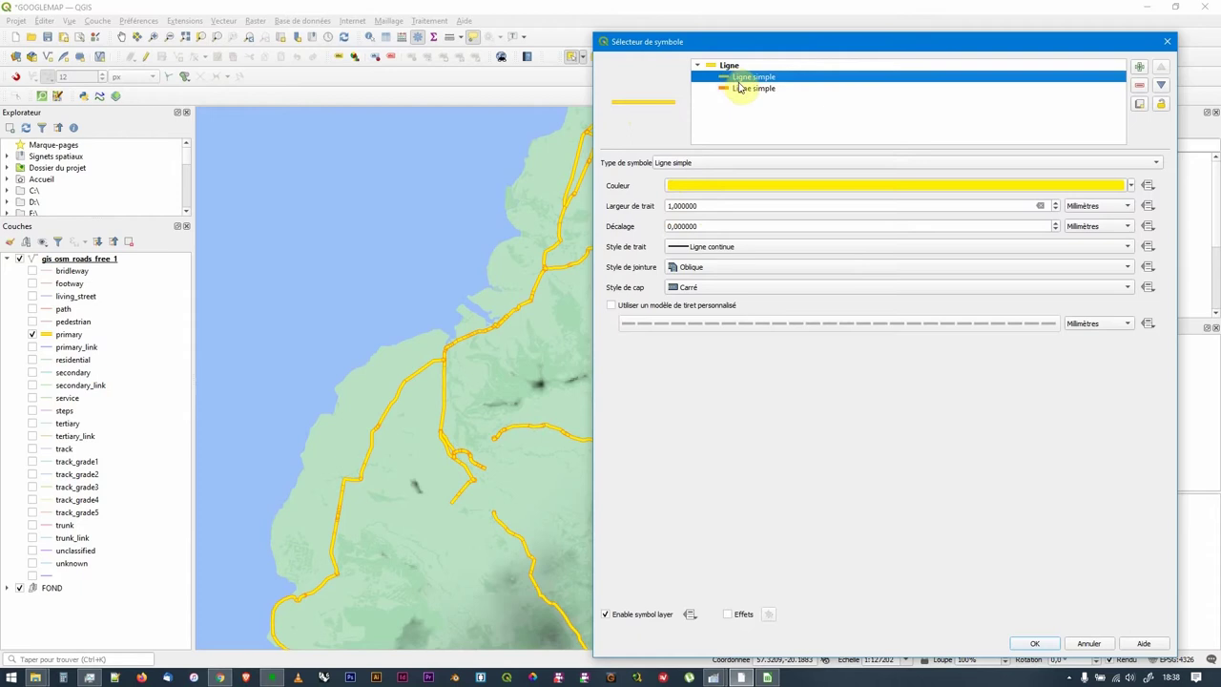
pyautogui.click(745, 91)
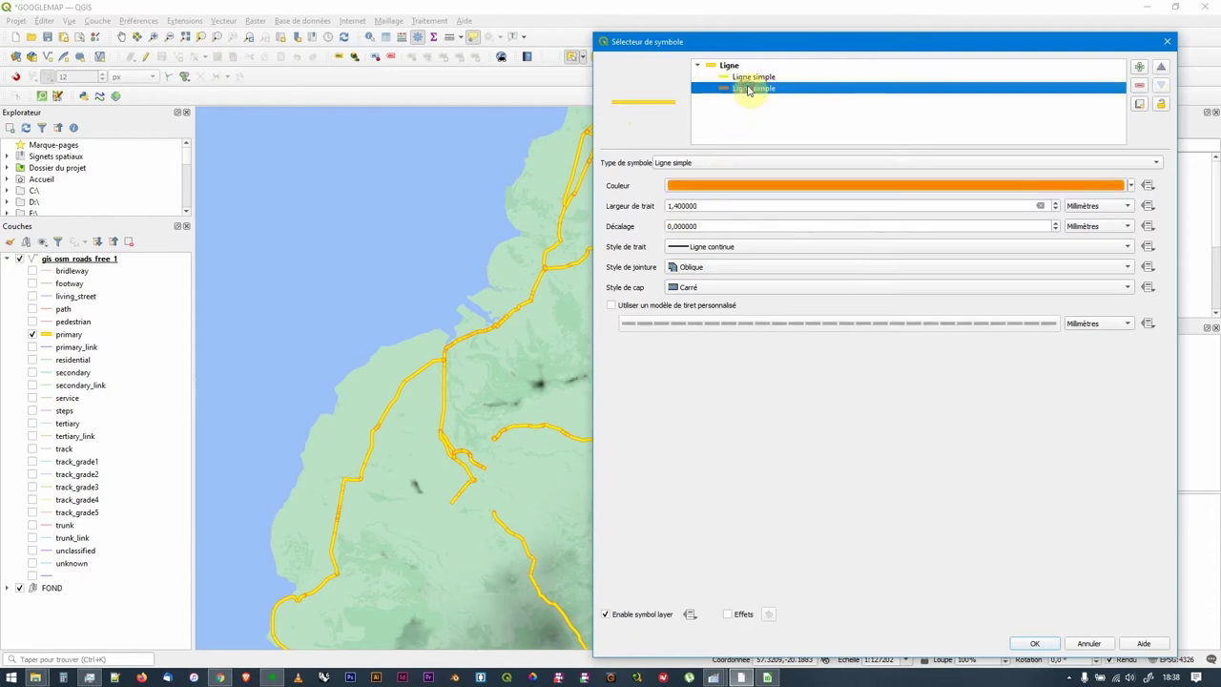
pyautogui.click(731, 205)
pyautogui.write('2')
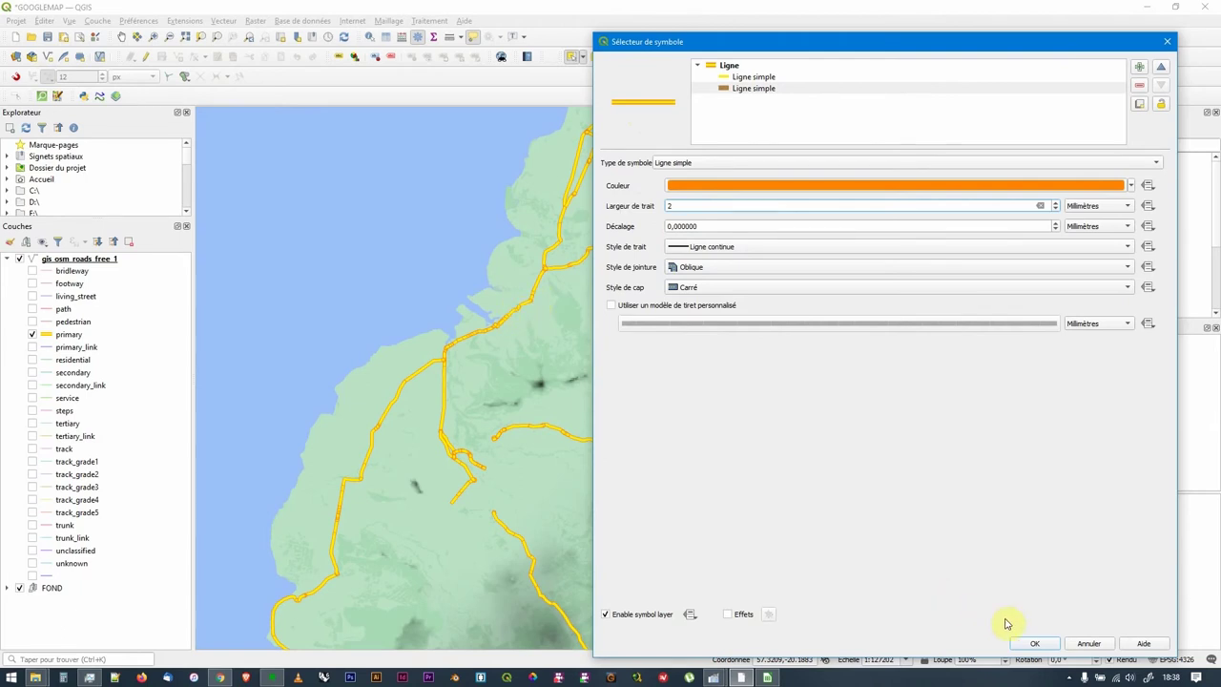
pyautogui.click(1033, 643)
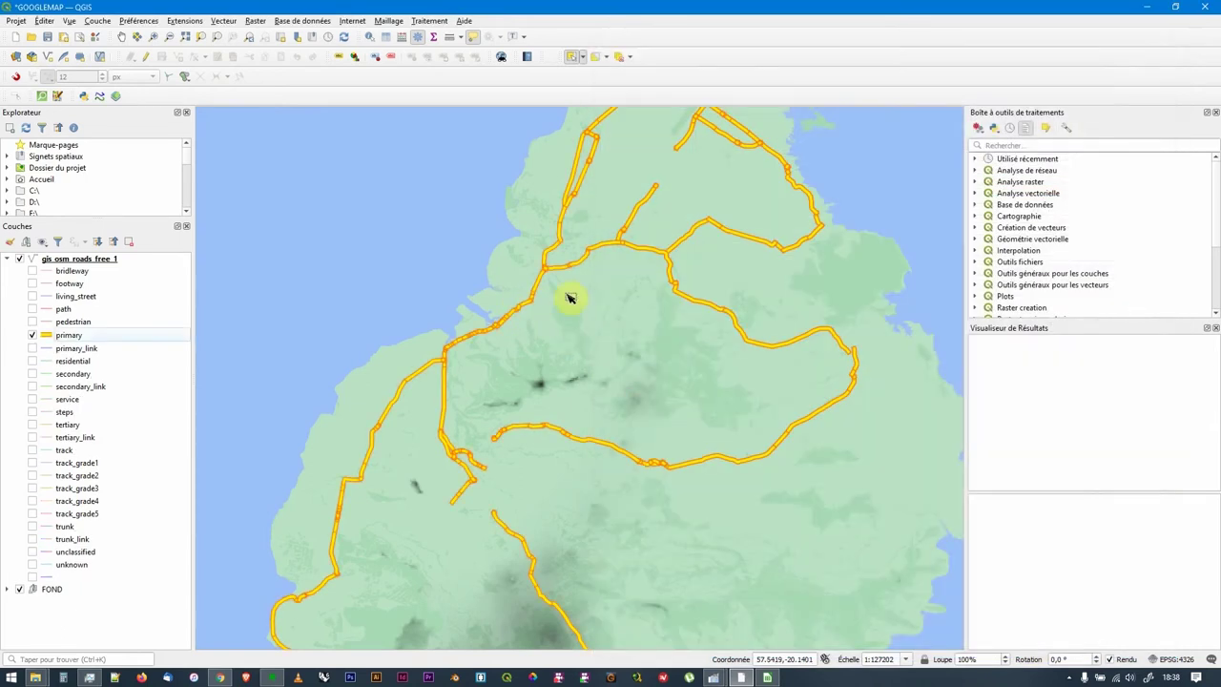
# Set the stroke width of the primary road symbol's orange lower line back to 1.4 mm.
pyautogui.doubleClick(46, 334)
pyautogui.click(749, 89)
pyautogui.moveTo(701, 205); pyautogui.dragTo(620, 210)
pyautogui.write('1,4')
pyautogui.click(723, 226)
# Set the overall width of the whole primary road symbol to 2 mm and apply it.
pyautogui.click(728, 64)
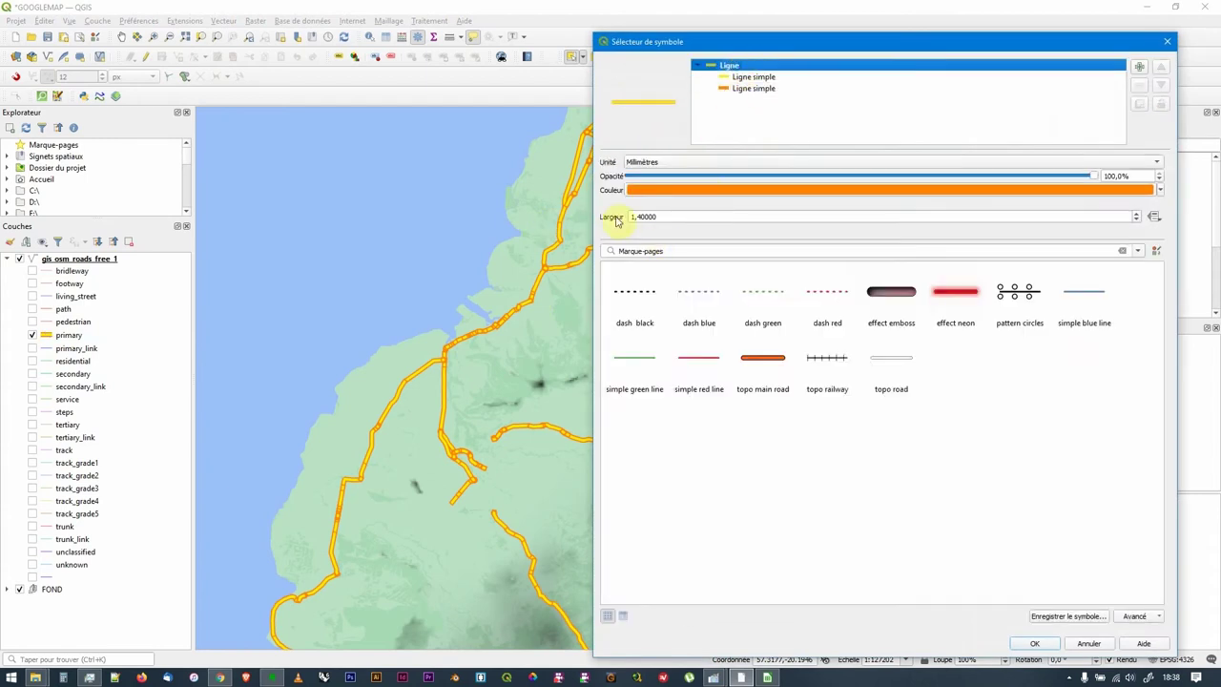
pyautogui.moveTo(671, 216); pyautogui.dragTo(604, 215)
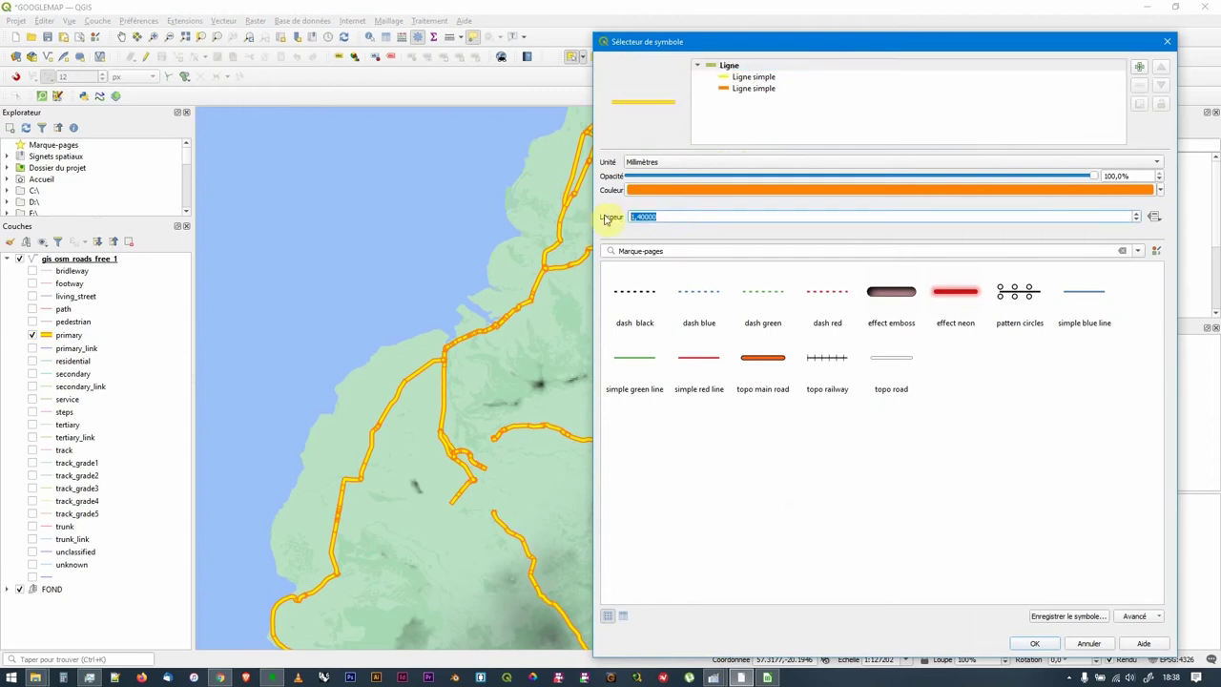
pyautogui.write('2')
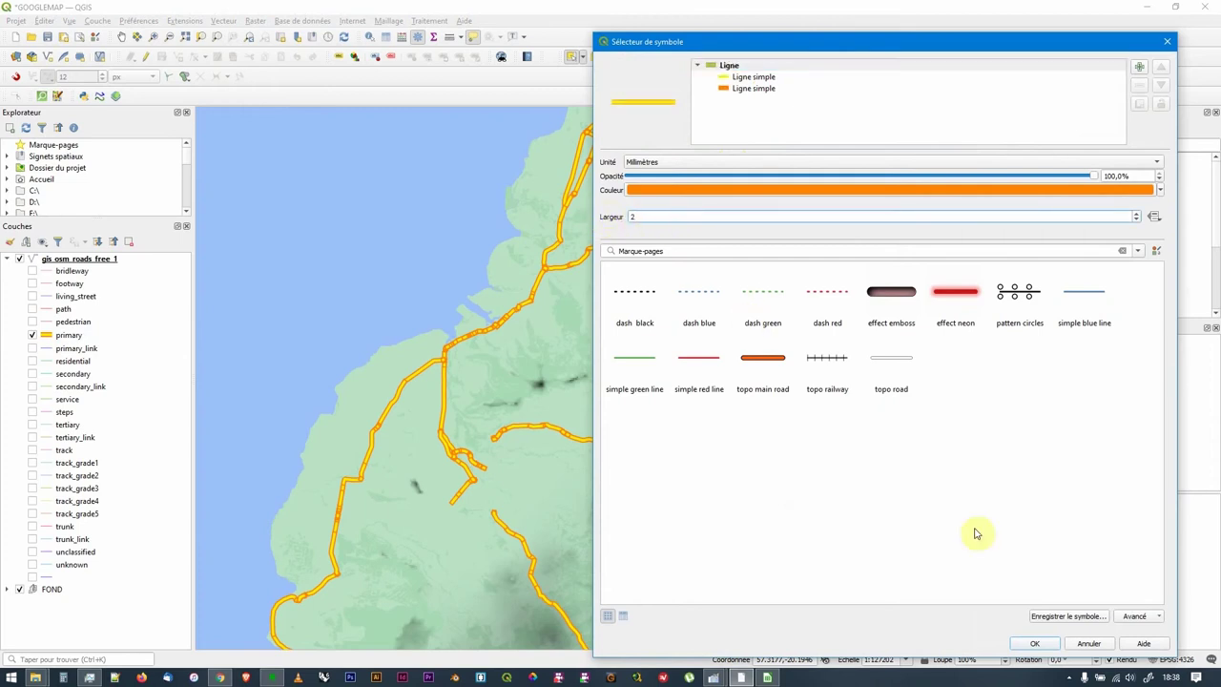
pyautogui.click(1034, 642)
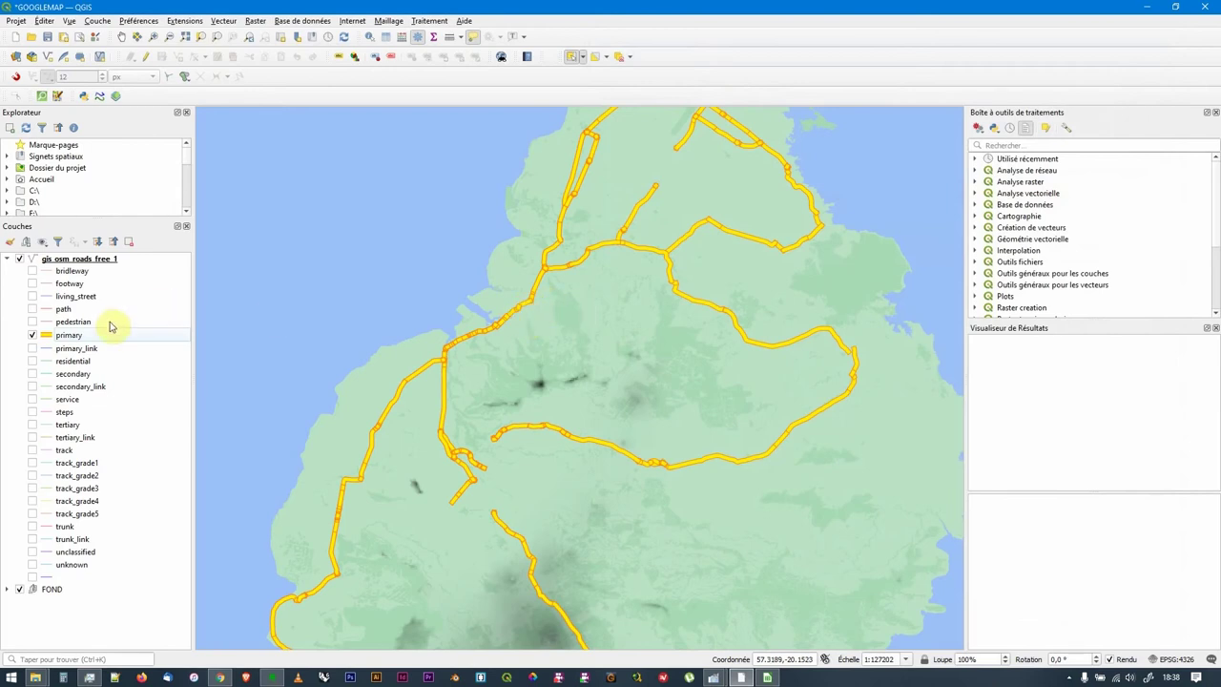
# Reduce the overall width of the whole primary road symbol and apply it.
pyautogui.doubleClick(45, 335)
pyautogui.click(681, 216)
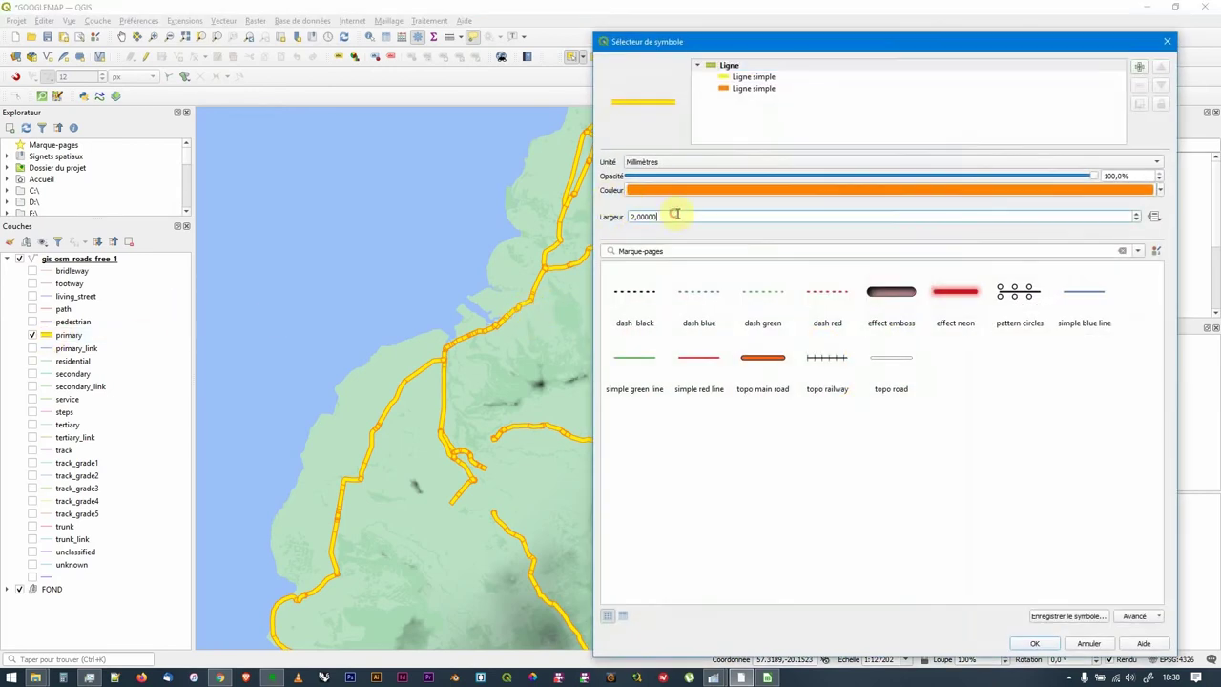
pyautogui.press('Return')
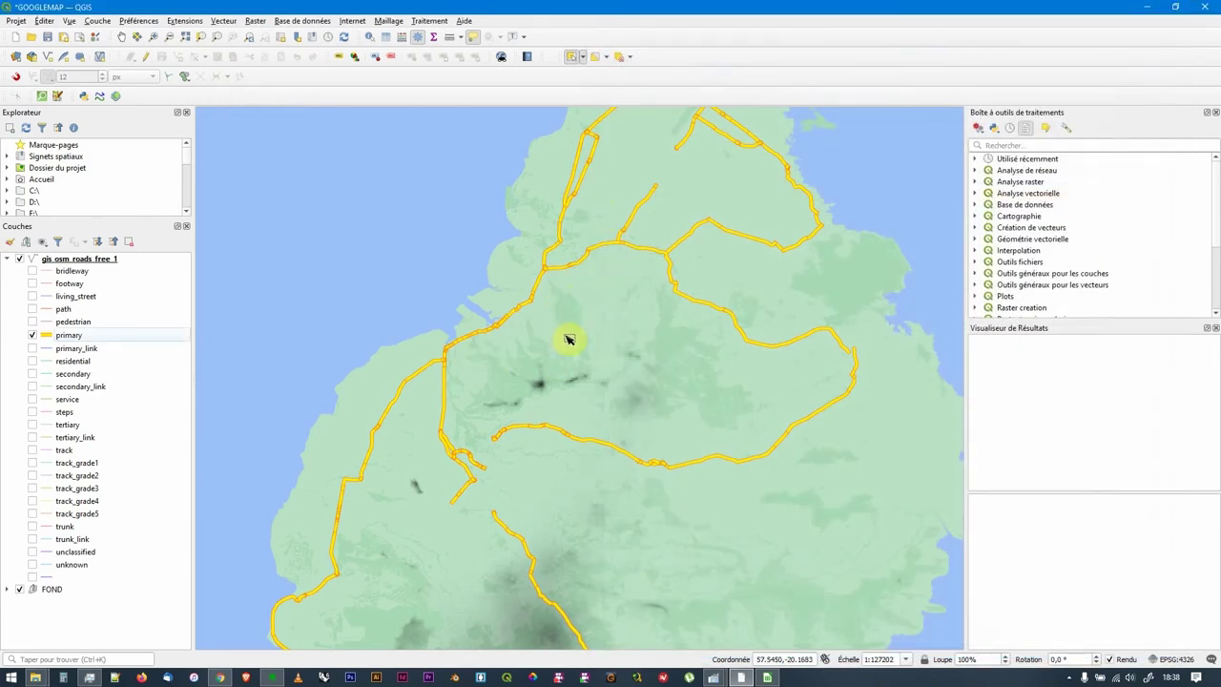
# Show the secondary roads on the map and colour their line symbol light grey (#e6e6e6).
pyautogui.moveTo(569, 338); pyautogui.dragTo(581, 311)
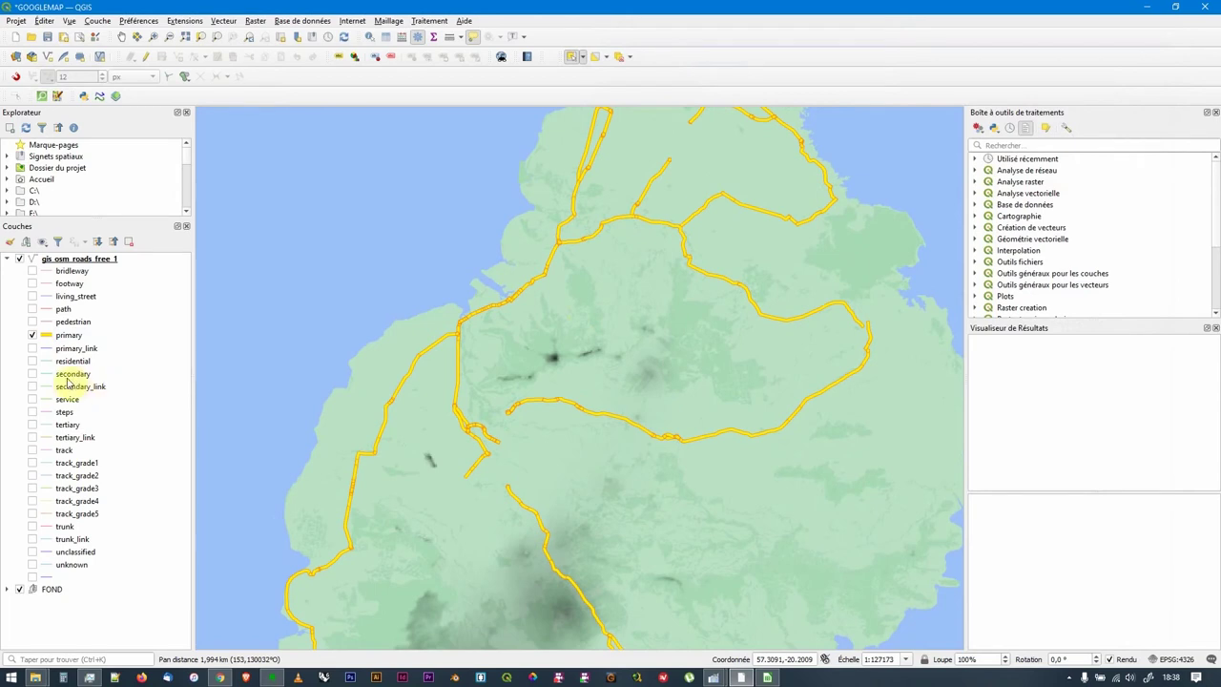
pyautogui.click(59, 334)
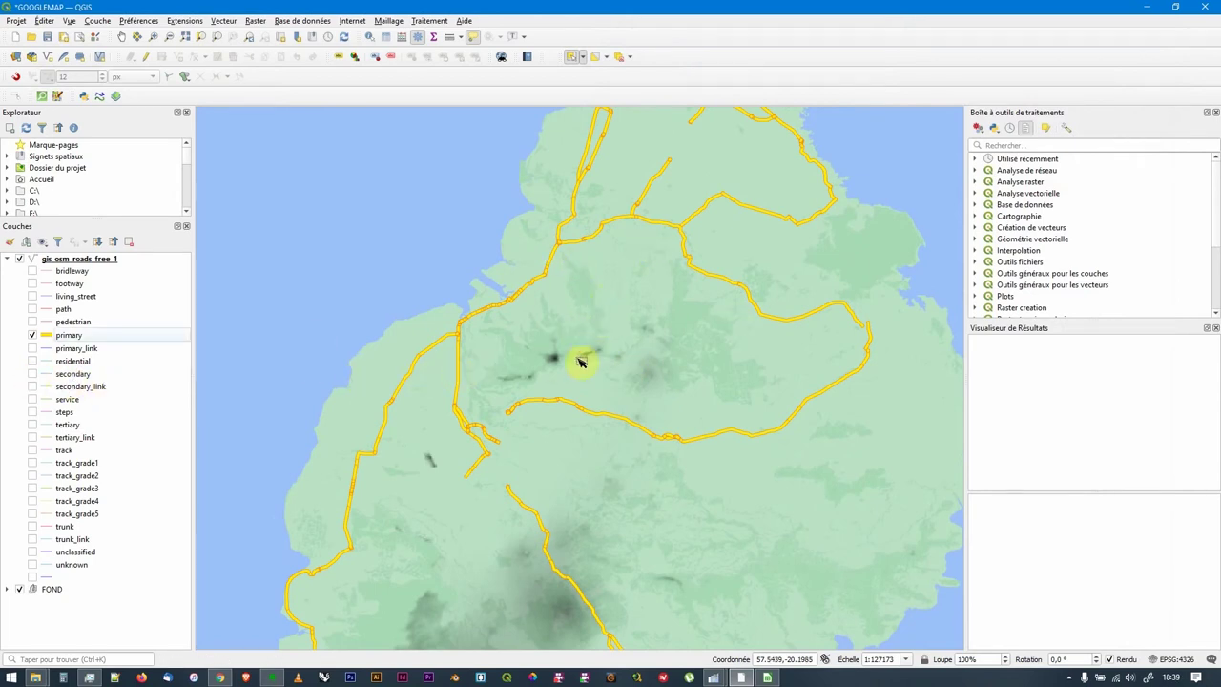
pyautogui.click(32, 373)
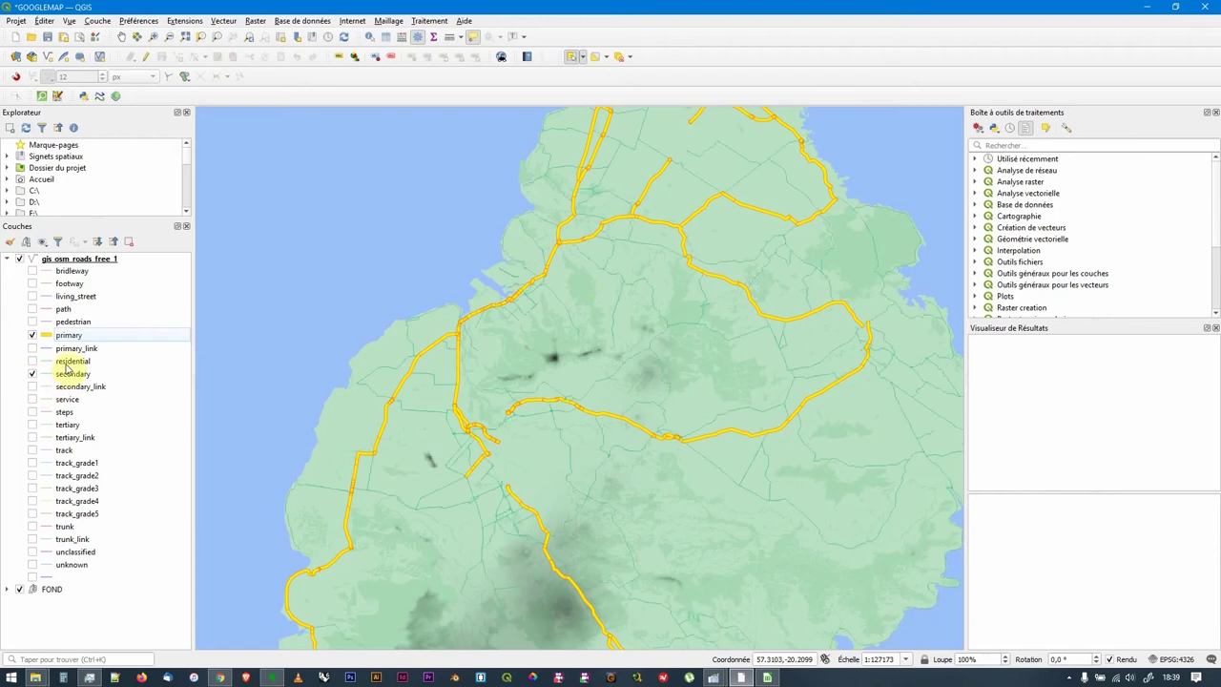
pyautogui.doubleClick(44, 374)
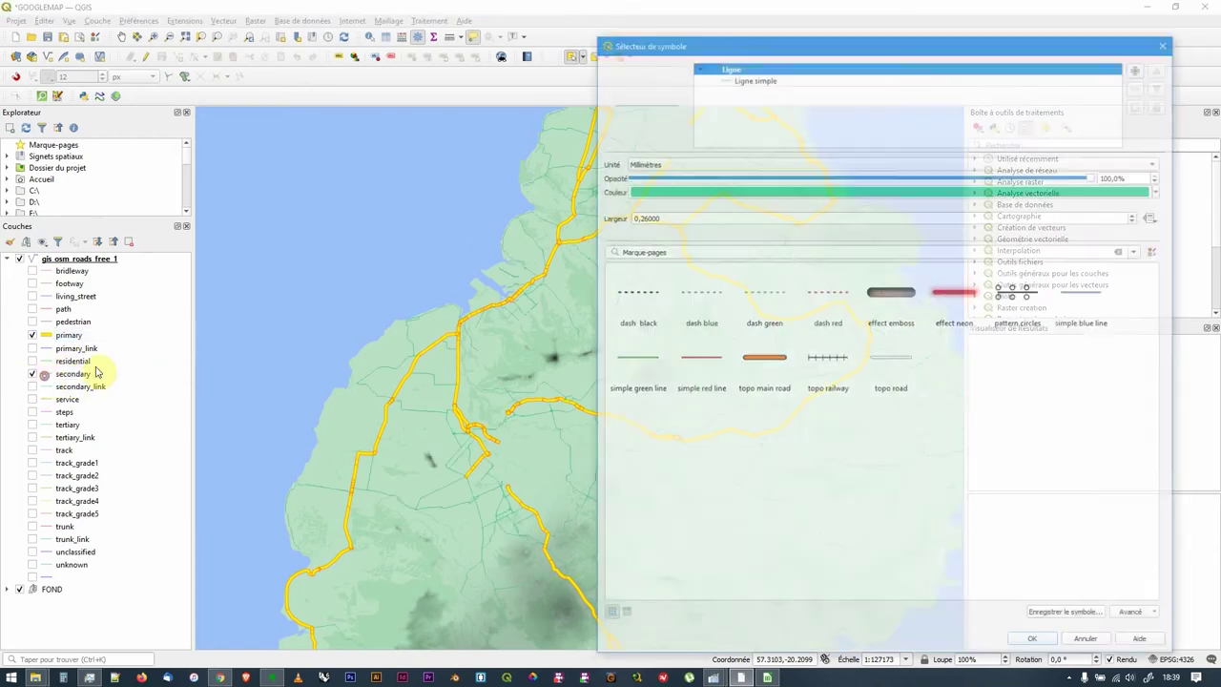
pyautogui.click(758, 191)
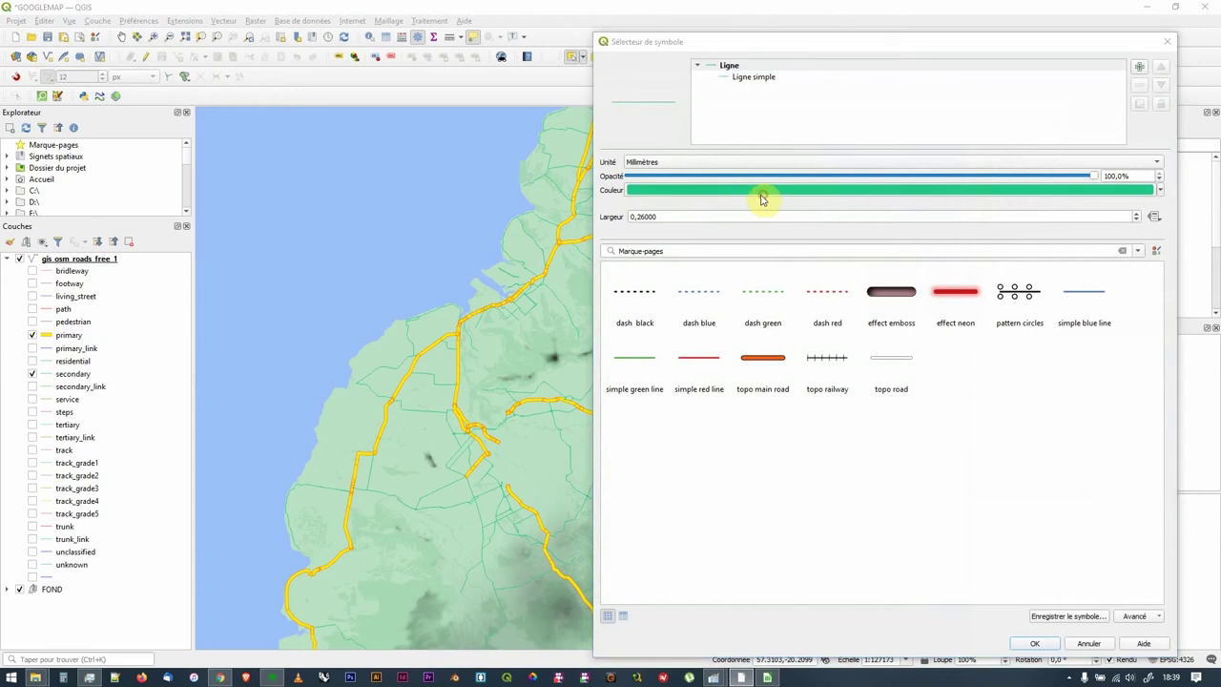
pyautogui.moveTo(629, 318); pyautogui.dragTo(676, 328)
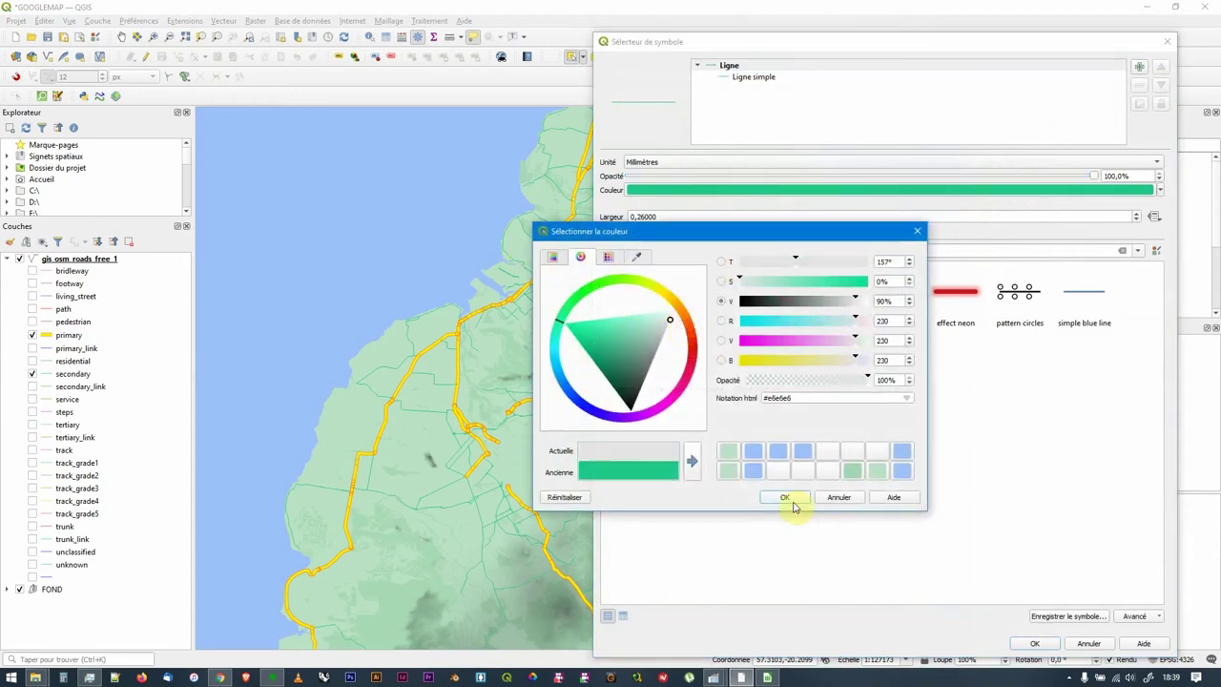
pyautogui.click(784, 497)
# Increase the width of the secondary road line and apply the symbol.
pyautogui.click(670, 219)
pyautogui.moveTo(670, 219); pyautogui.dragTo(584, 221)
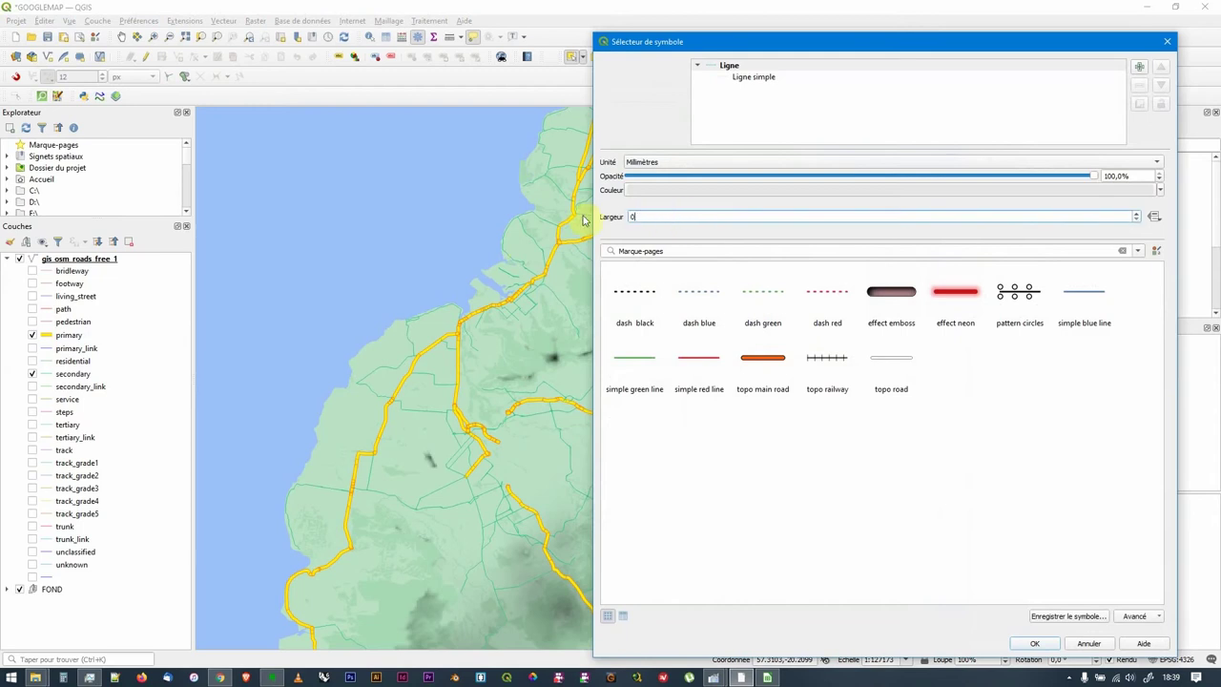
pyautogui.press('Return')
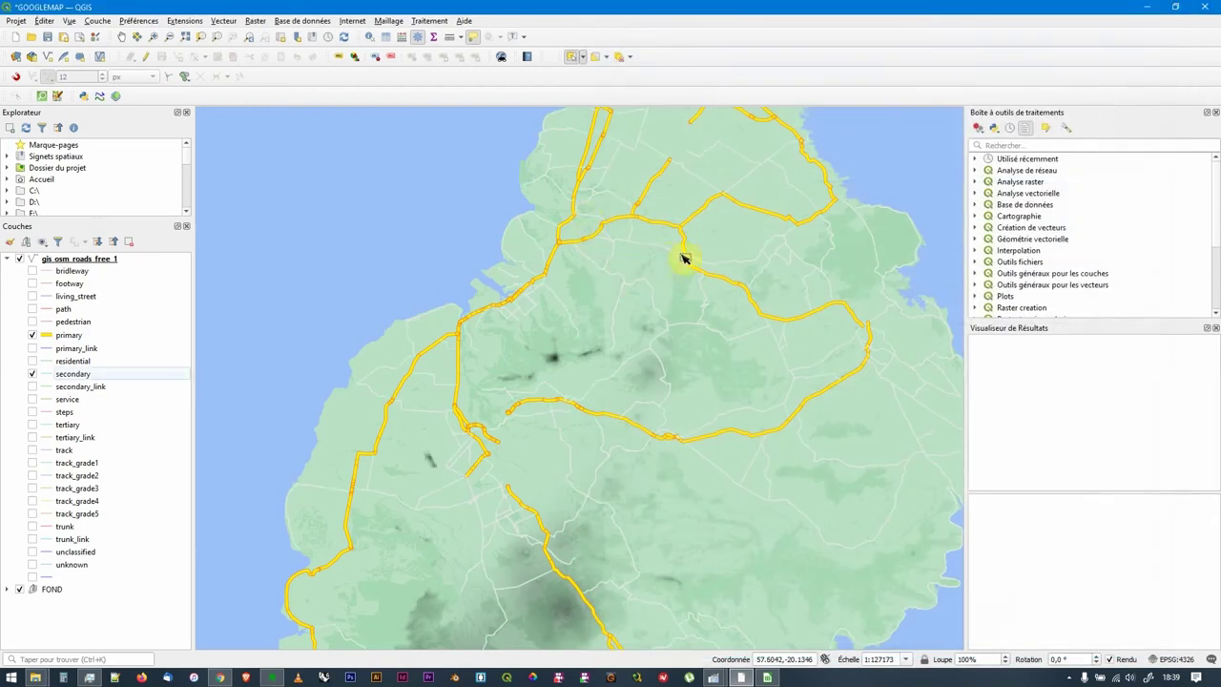
# Lighten the secondary road line colour from light grey to white and apply the symbol.
pyautogui.moveTo(681, 315); pyautogui.dragTo(616, 344)
pyautogui.doubleClick(54, 376)
pyautogui.click(727, 191)
pyautogui.click(776, 490)
pyautogui.press('Return')
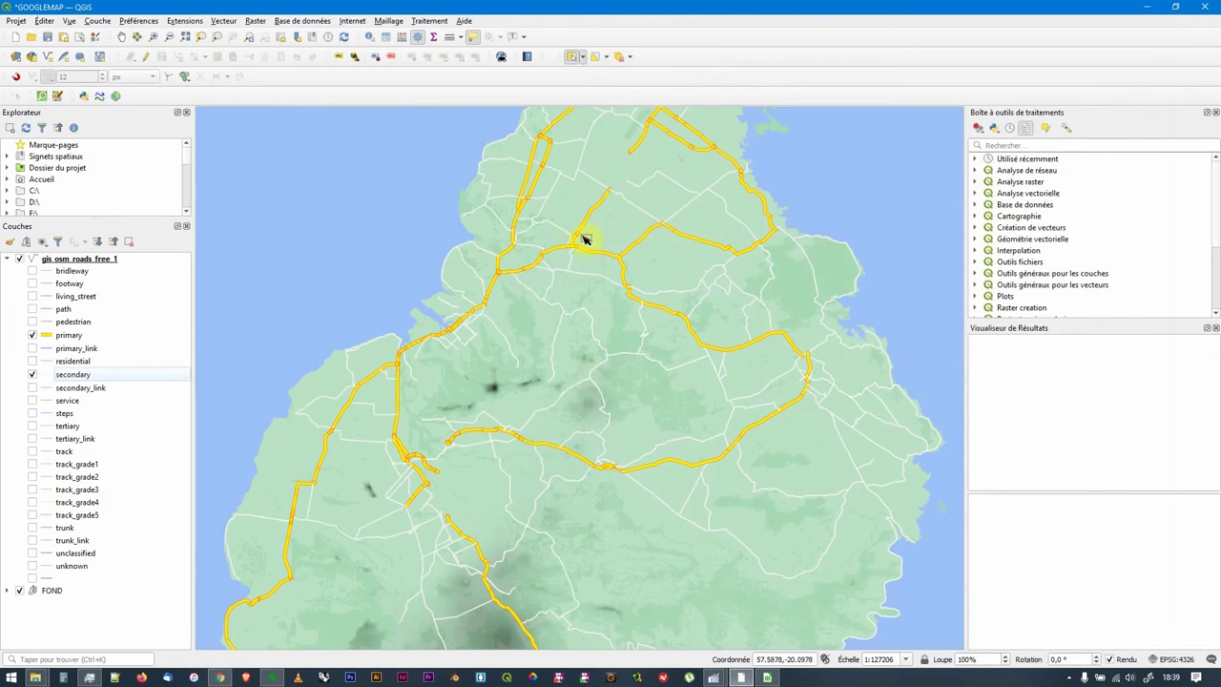
# Lock the map scale and examine the junctions between primary and secondary roads at up to 400% magnification.
pyautogui.moveTo(585, 242); pyautogui.dragTo(580, 275)
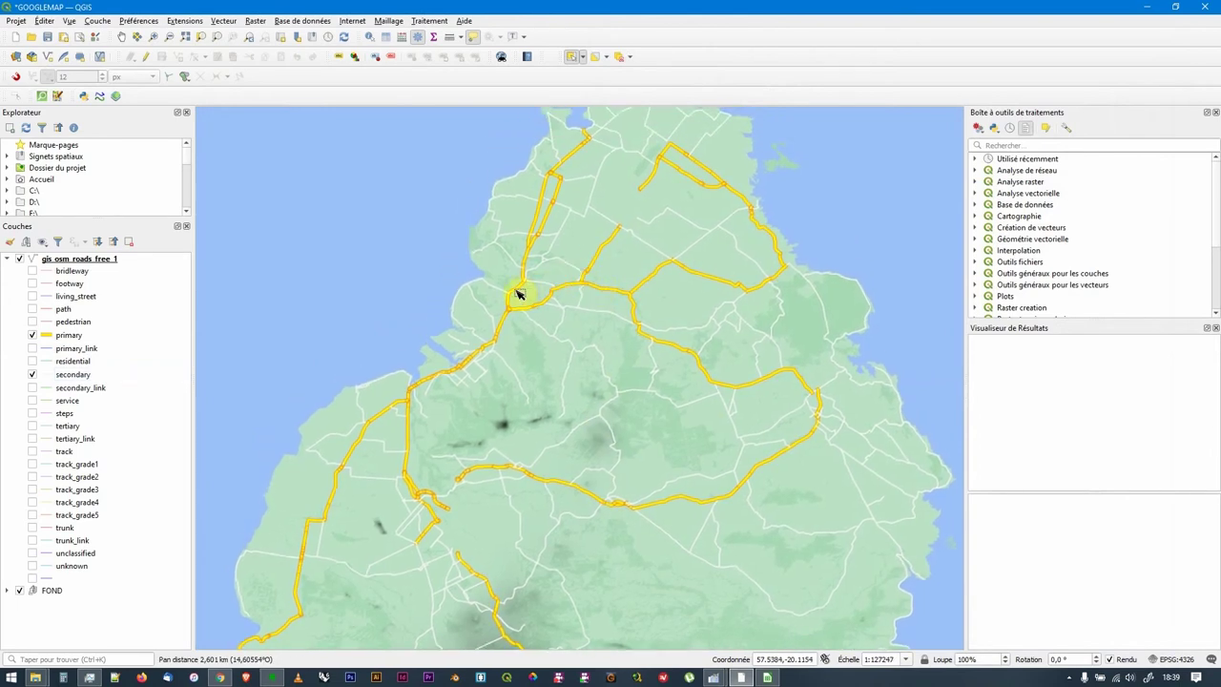
pyautogui.click(924, 659)
pyautogui.scroll(4, 537, 314)
pyautogui.moveTo(485, 273); pyautogui.dragTo(515, 326)
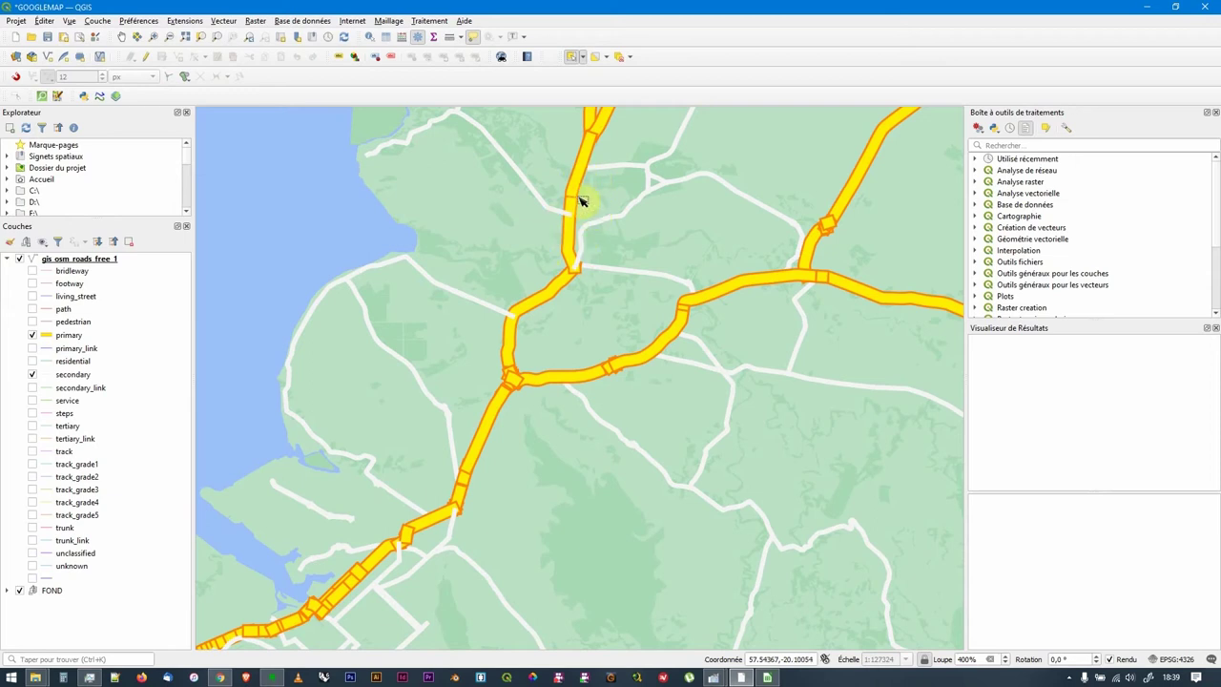
pyautogui.scroll(-2, 674, 296)
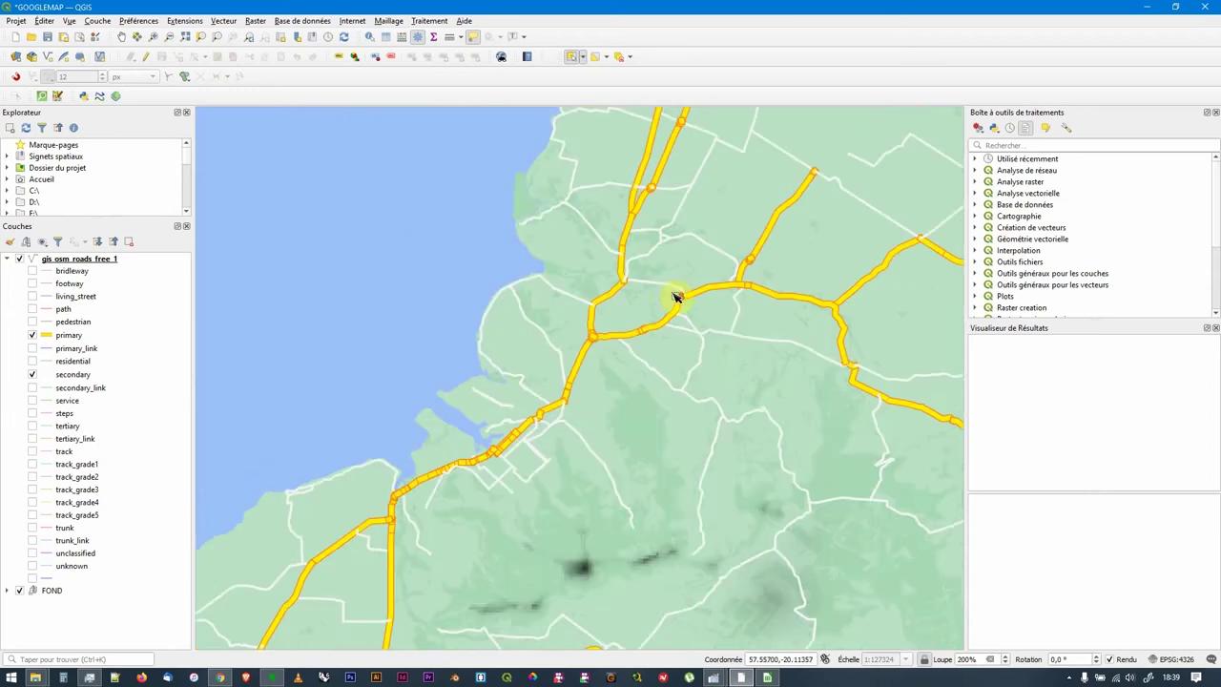
pyautogui.scroll(2, 655, 291)
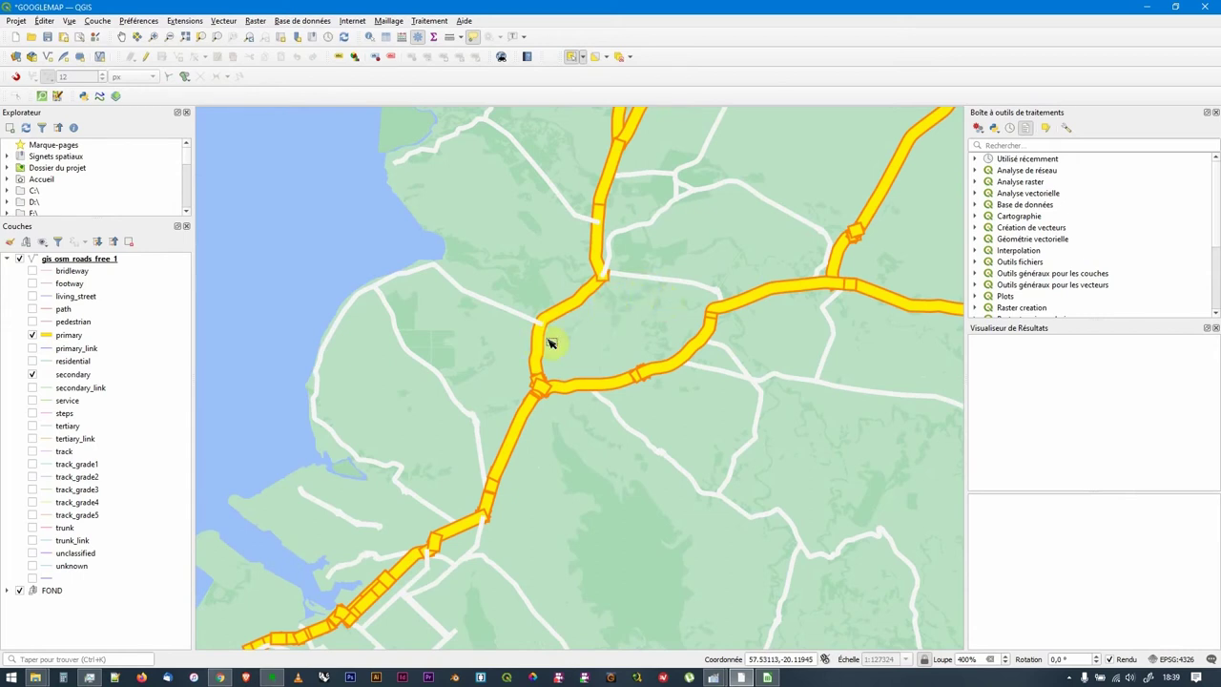
pyautogui.scroll(-1, 563, 368)
pyautogui.moveTo(613, 368); pyautogui.dragTo(378, 322)
pyautogui.scroll(1, 570, 314)
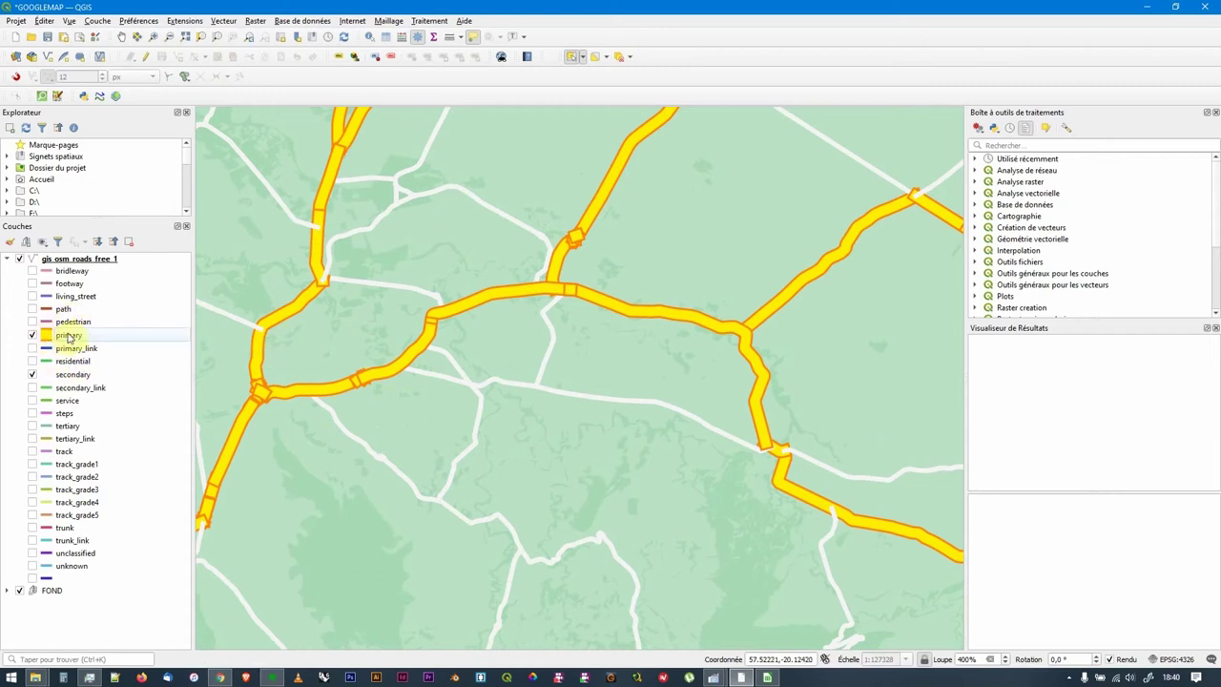
# Enable symbol levels for the categorised gis_osm_roads_free_1 layer so that road junctions merge cleanly.
pyautogui.click(36, 259)
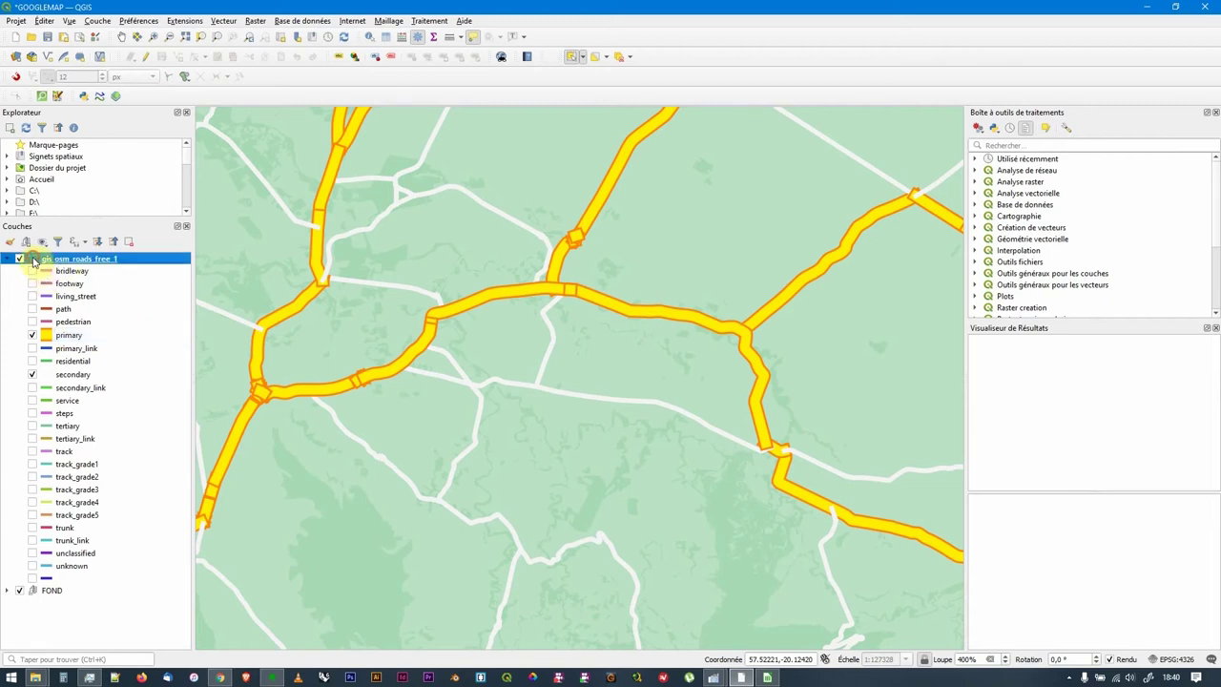
pyautogui.doubleClick(37, 260)
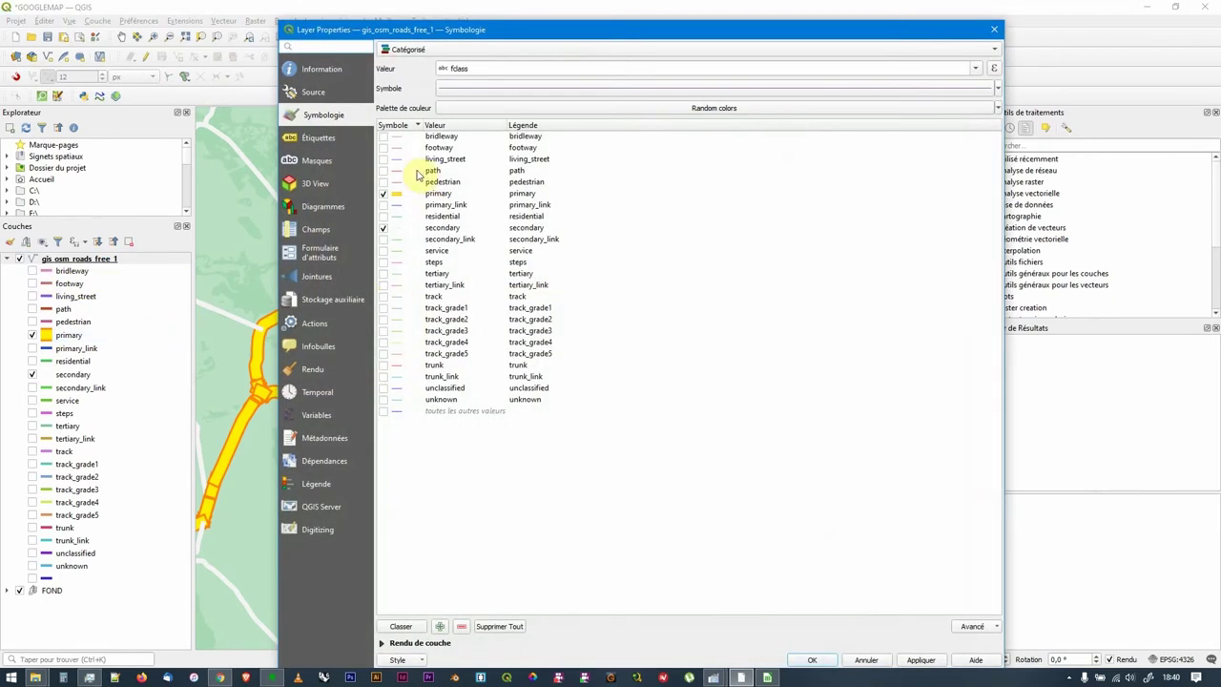
pyautogui.click(995, 628)
pyautogui.click(1000, 615)
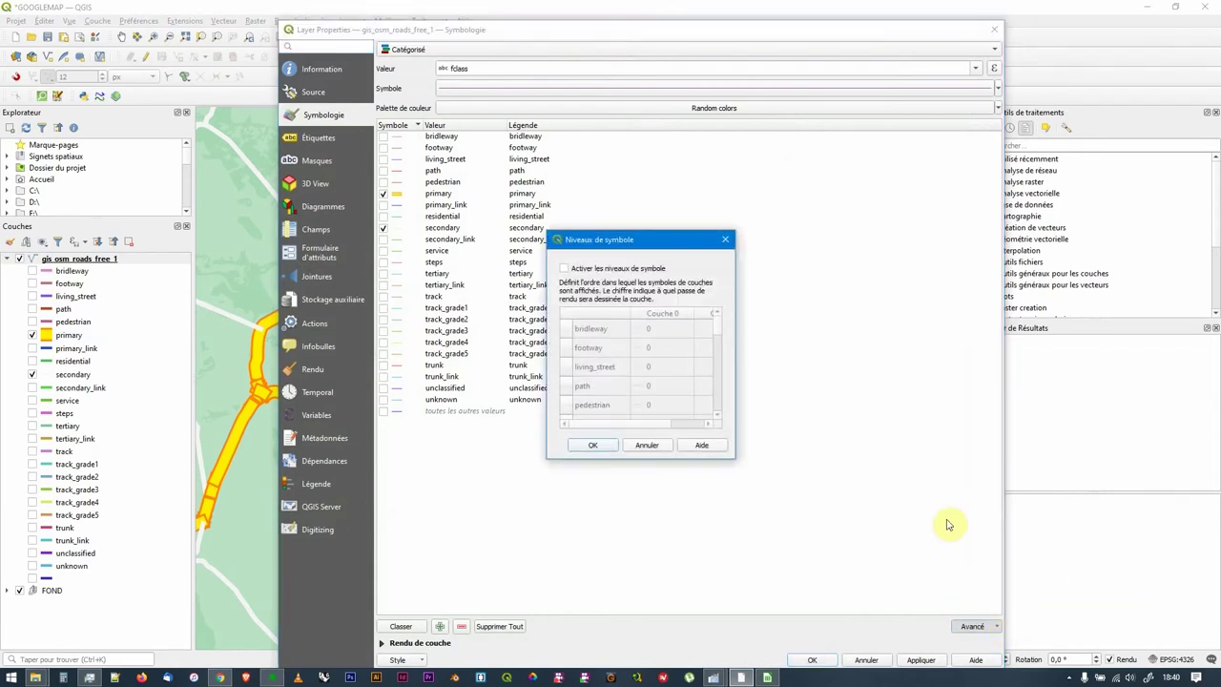
pyautogui.click(564, 268)
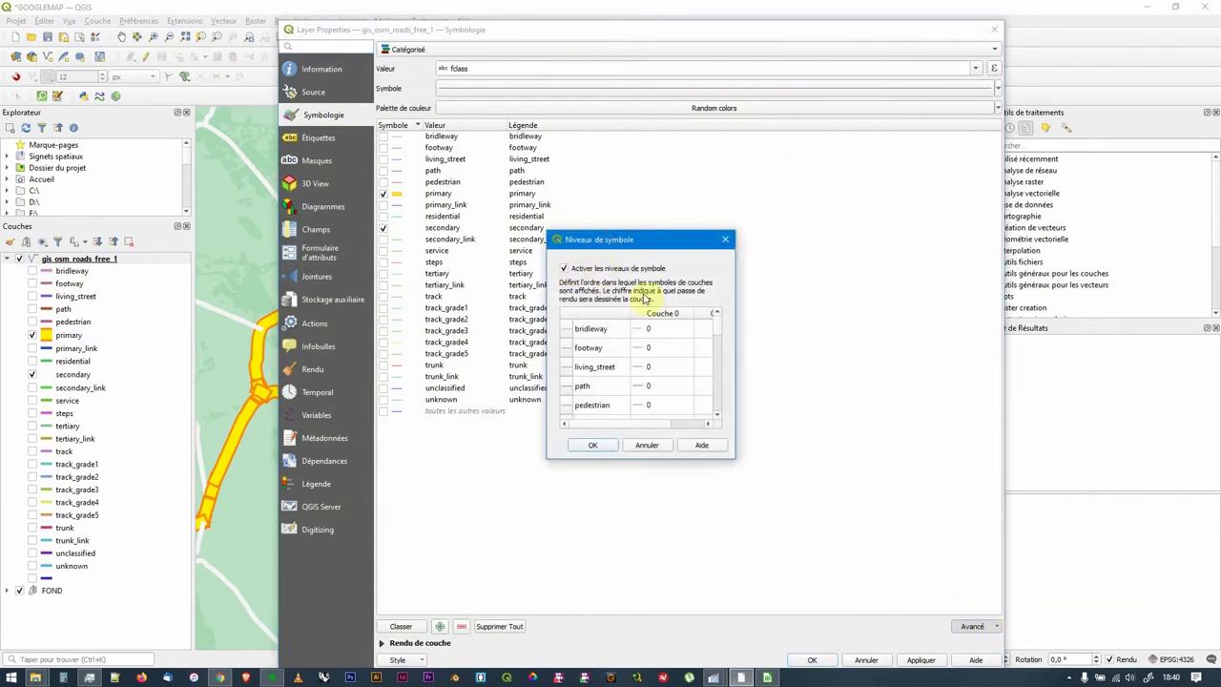
pyautogui.click(597, 450)
pyautogui.moveTo(384, 335); pyautogui.dragTo(462, 355)
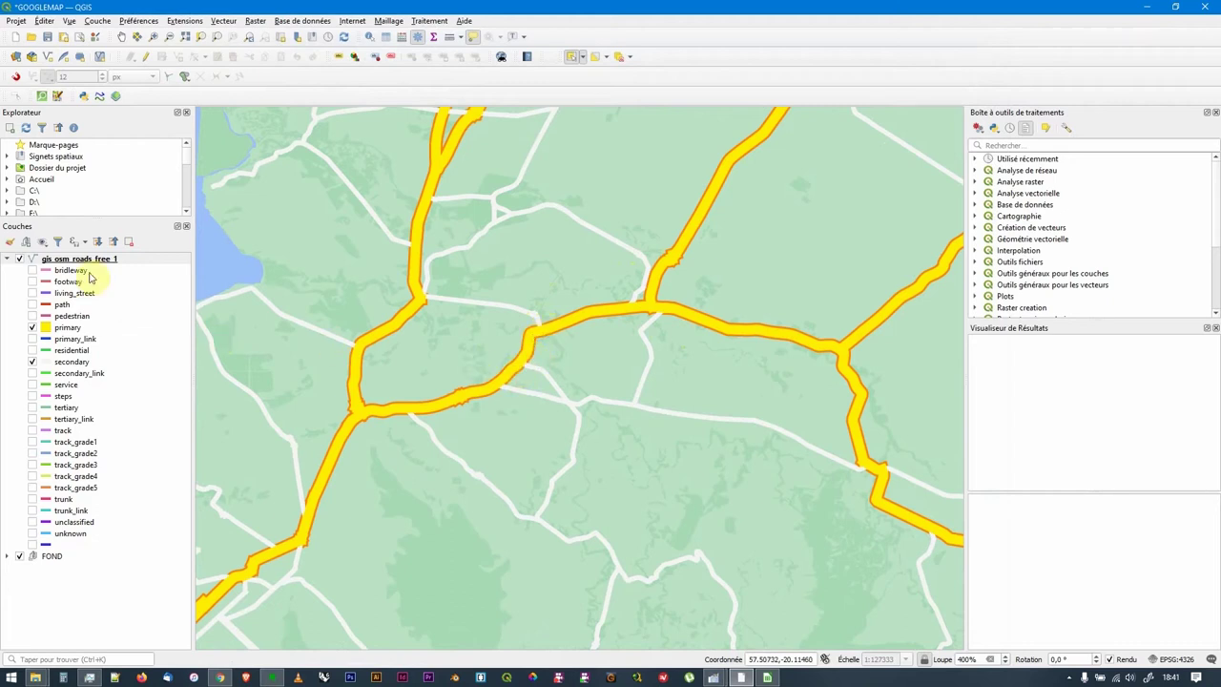
# Reopen the road layer's symbol levels in an enlarged window and set the secondary road line's level to 1.
pyautogui.click(32, 259)
pyautogui.doubleClick(32, 259)
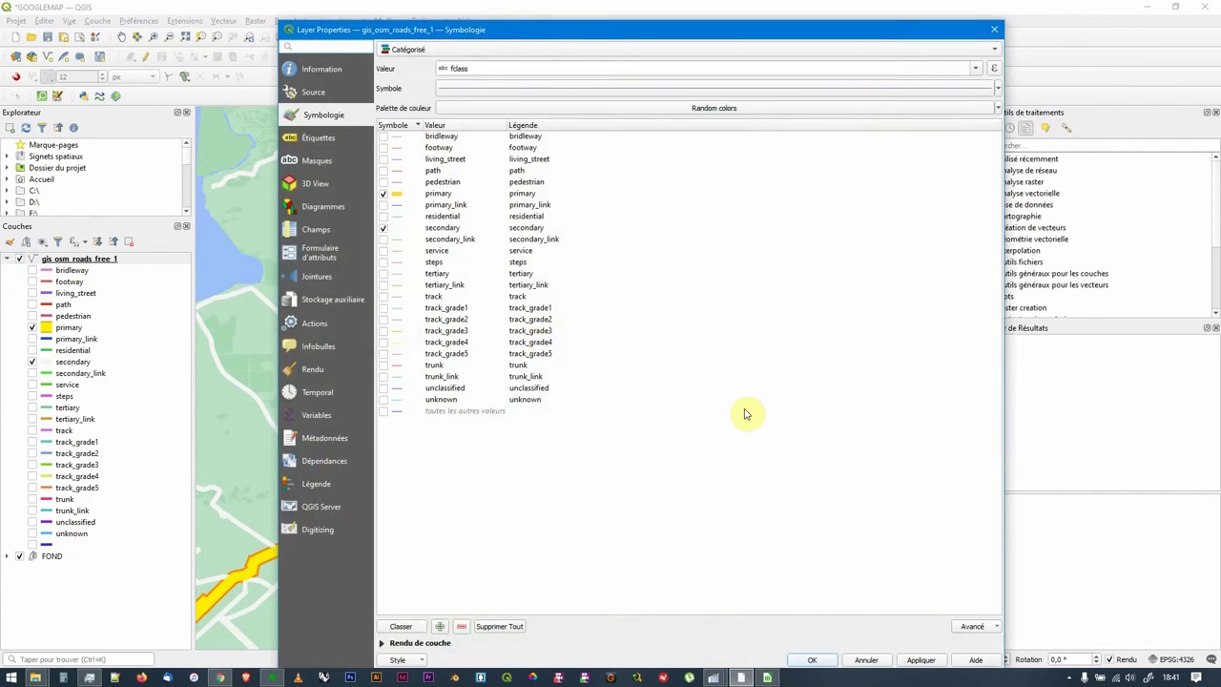
pyautogui.click(992, 626)
pyautogui.click(996, 613)
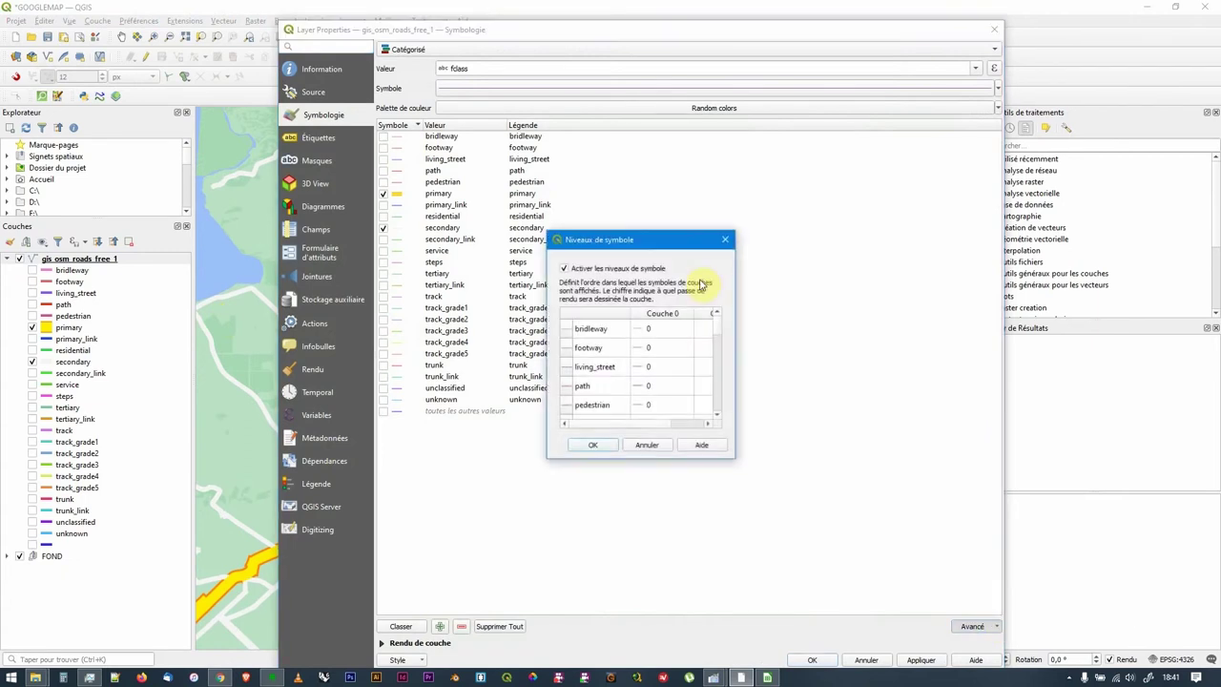
pyautogui.moveTo(653, 241); pyautogui.dragTo(381, 134)
pyautogui.moveTo(462, 345); pyautogui.dragTo(877, 604)
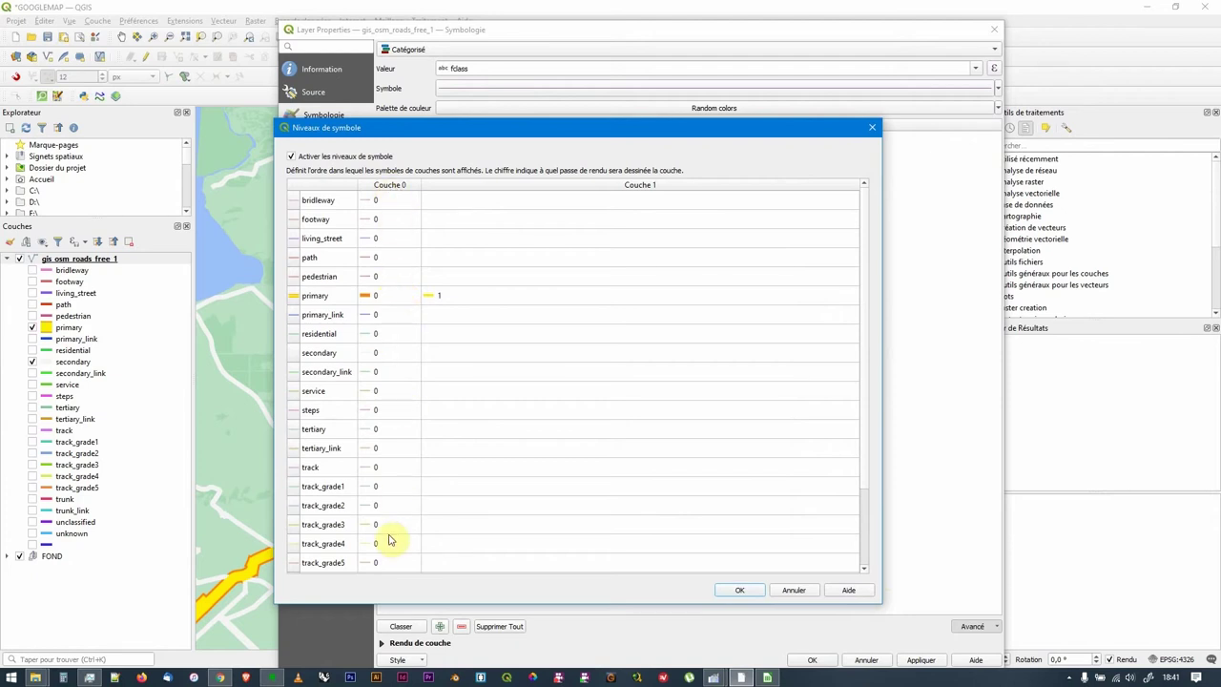
pyautogui.click(391, 356)
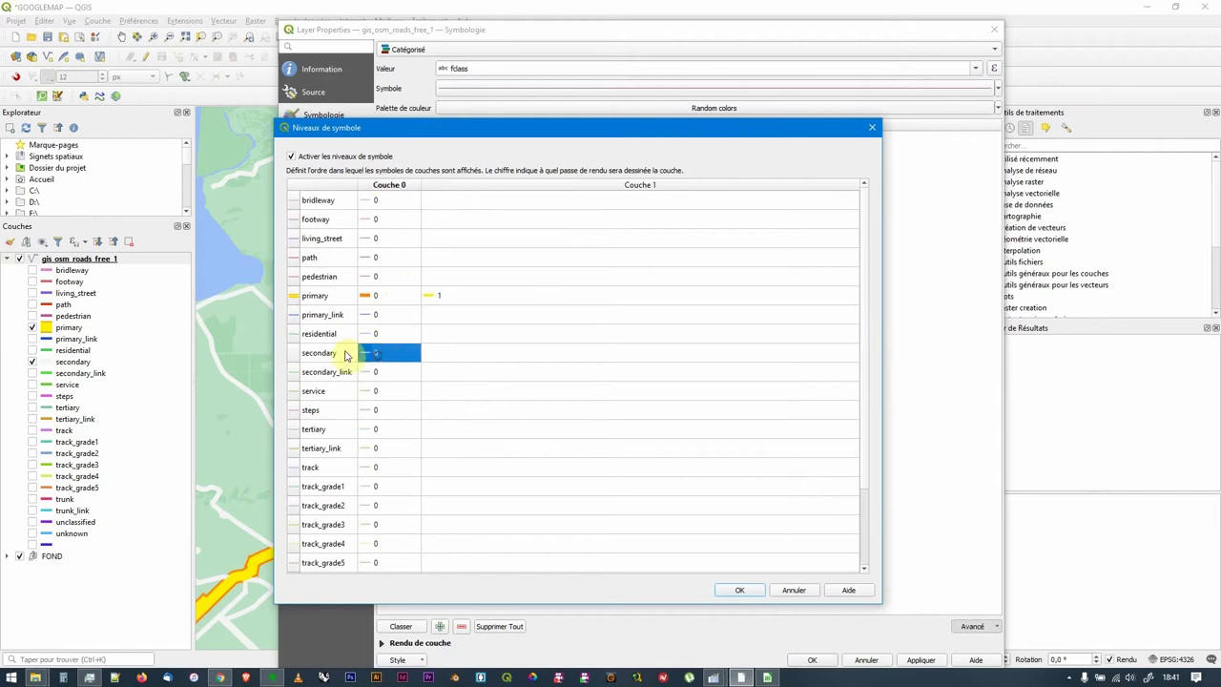
pyautogui.doubleClick(413, 352)
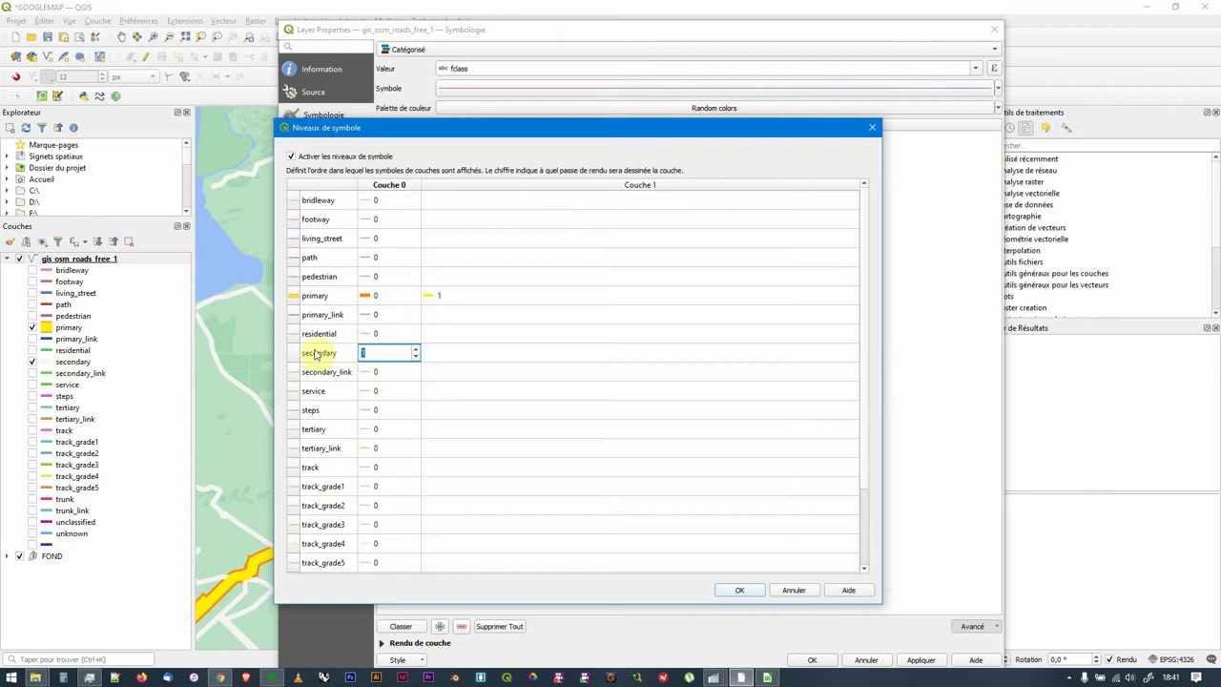
pyautogui.write('1')
# Set the primary road outline's symbol level to 2, raise its yellow line above it, and apply the symbology.
pyautogui.click(381, 294)
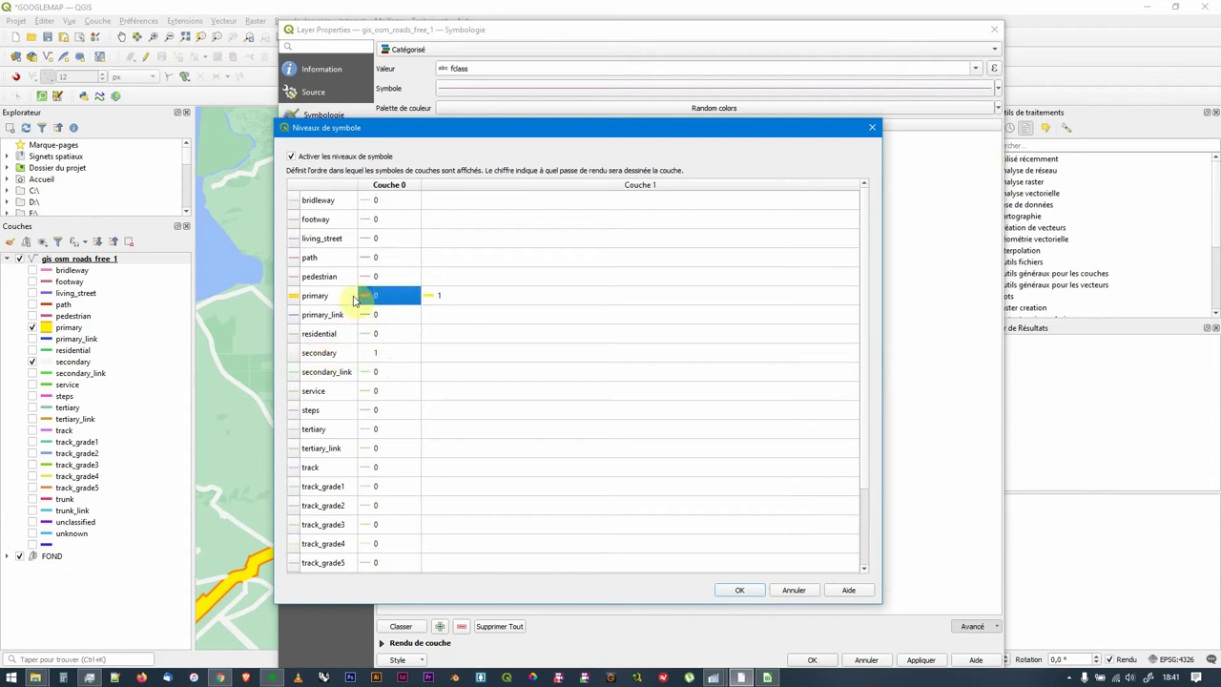
pyautogui.doubleClick(413, 294)
pyautogui.click(418, 293)
pyautogui.click(446, 300)
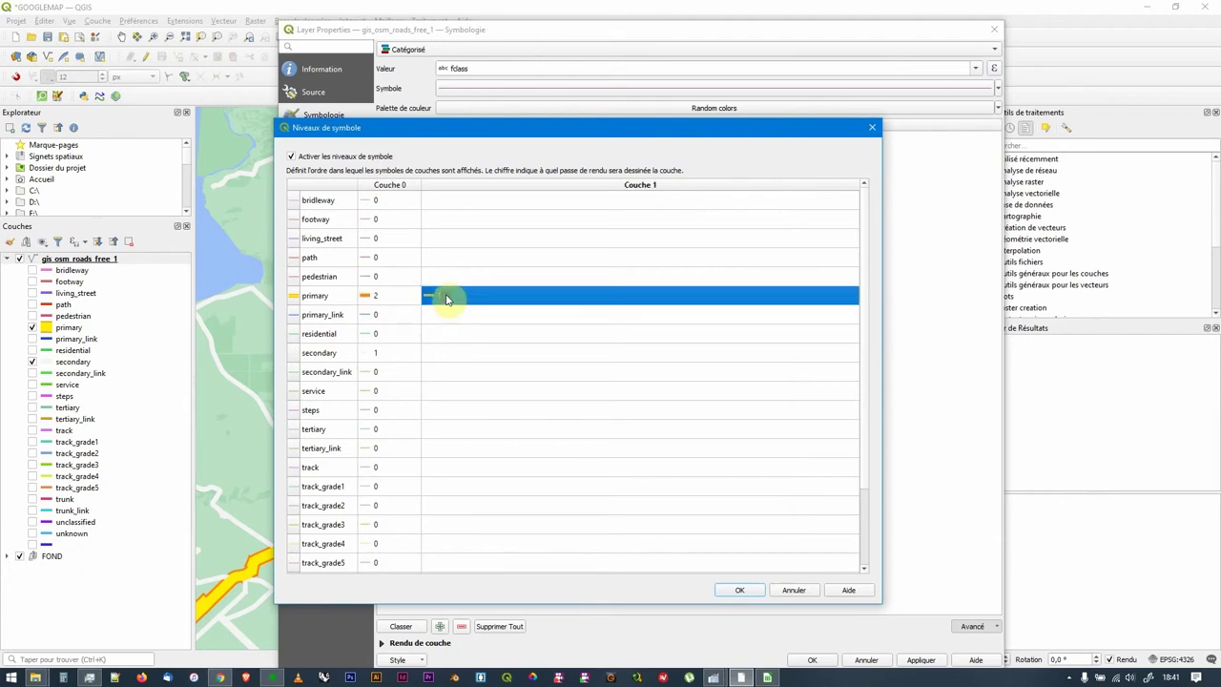
pyautogui.doubleClick(445, 299)
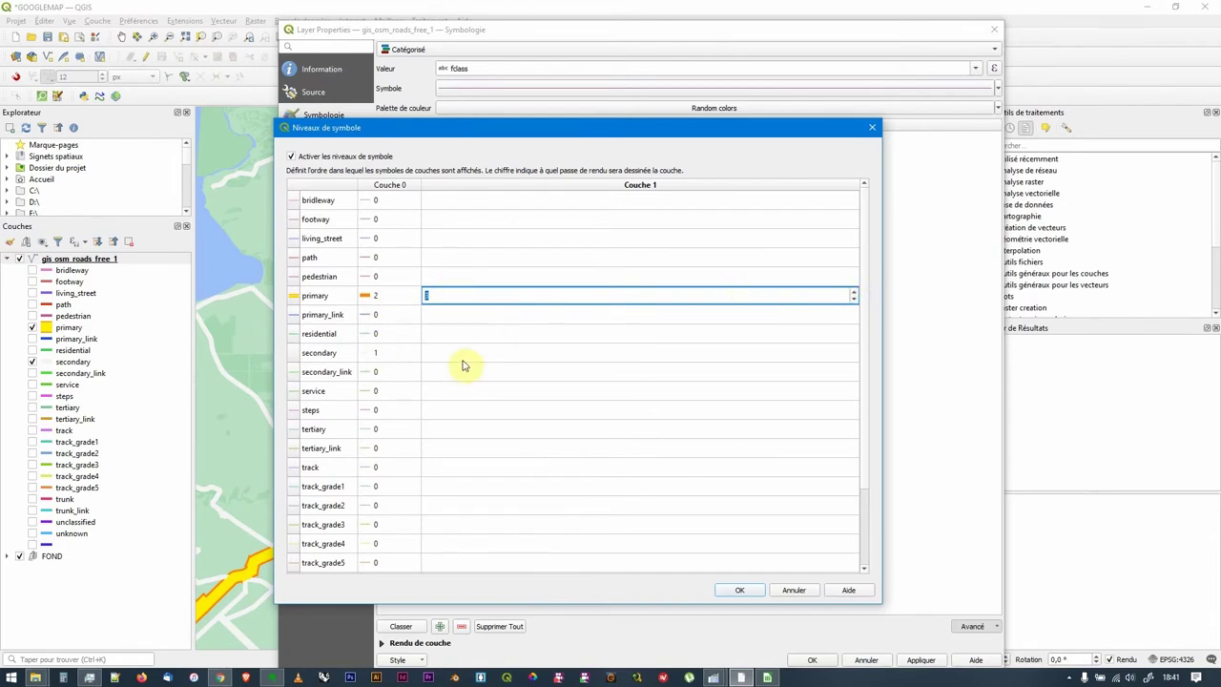
pyautogui.click(739, 589)
pyautogui.click(920, 659)
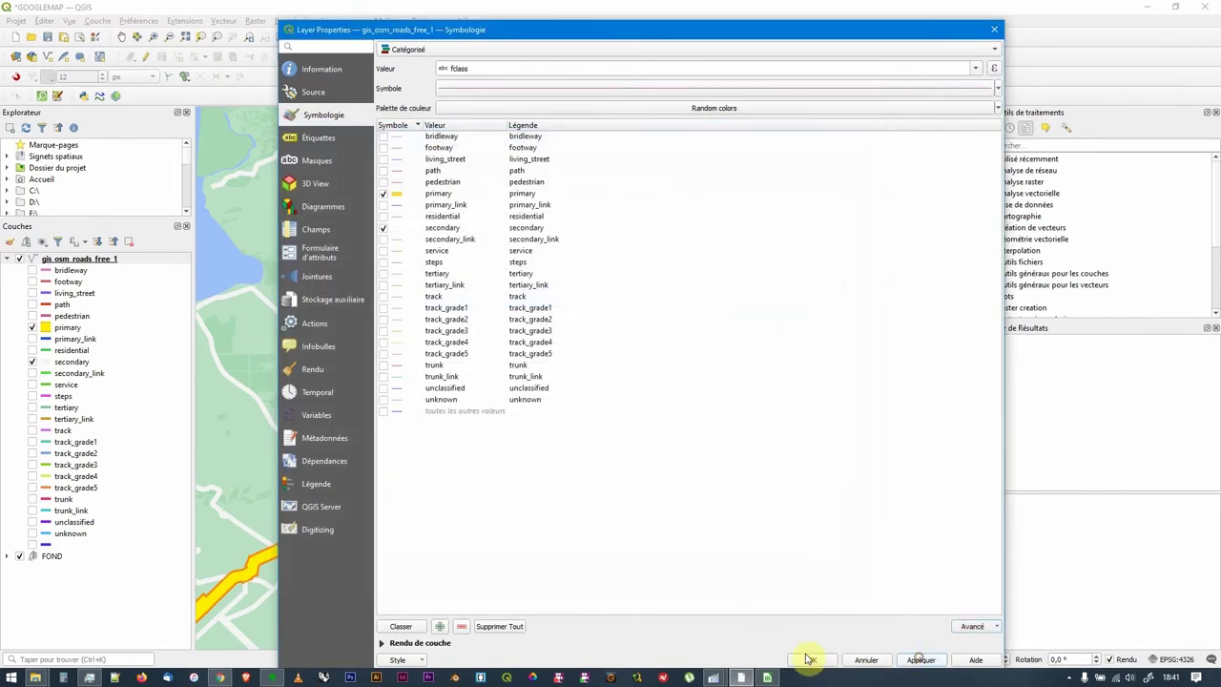
pyautogui.click(812, 659)
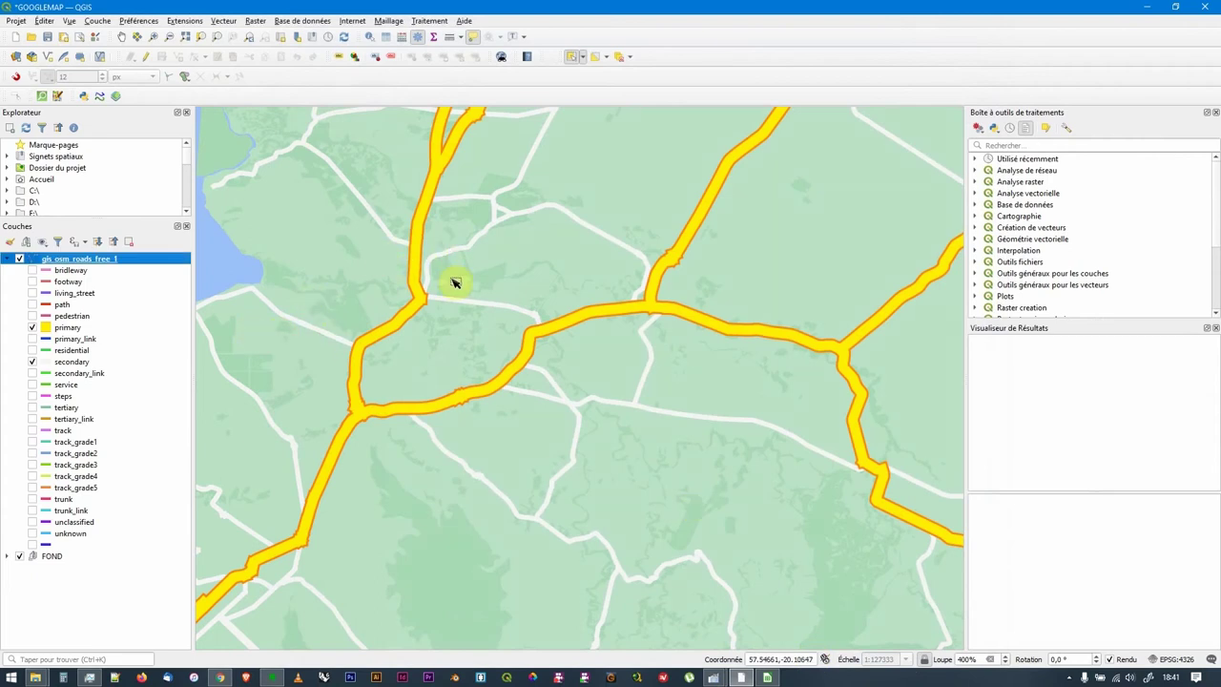
# Review the styled roads across the whole island, compare them with the Google Maps reference, and return to QGIS.
pyautogui.scroll(-3, 645, 357)
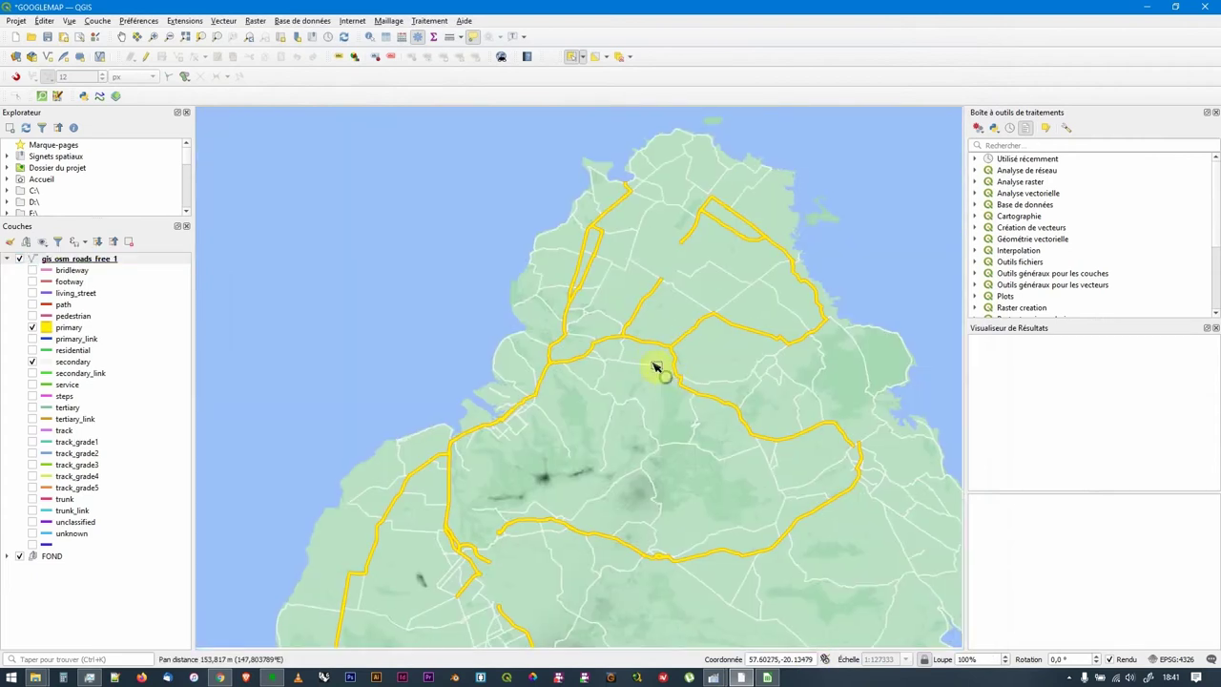
pyautogui.moveTo(657, 365); pyautogui.dragTo(637, 330)
pyautogui.moveTo(531, 333); pyautogui.dragTo(467, 336)
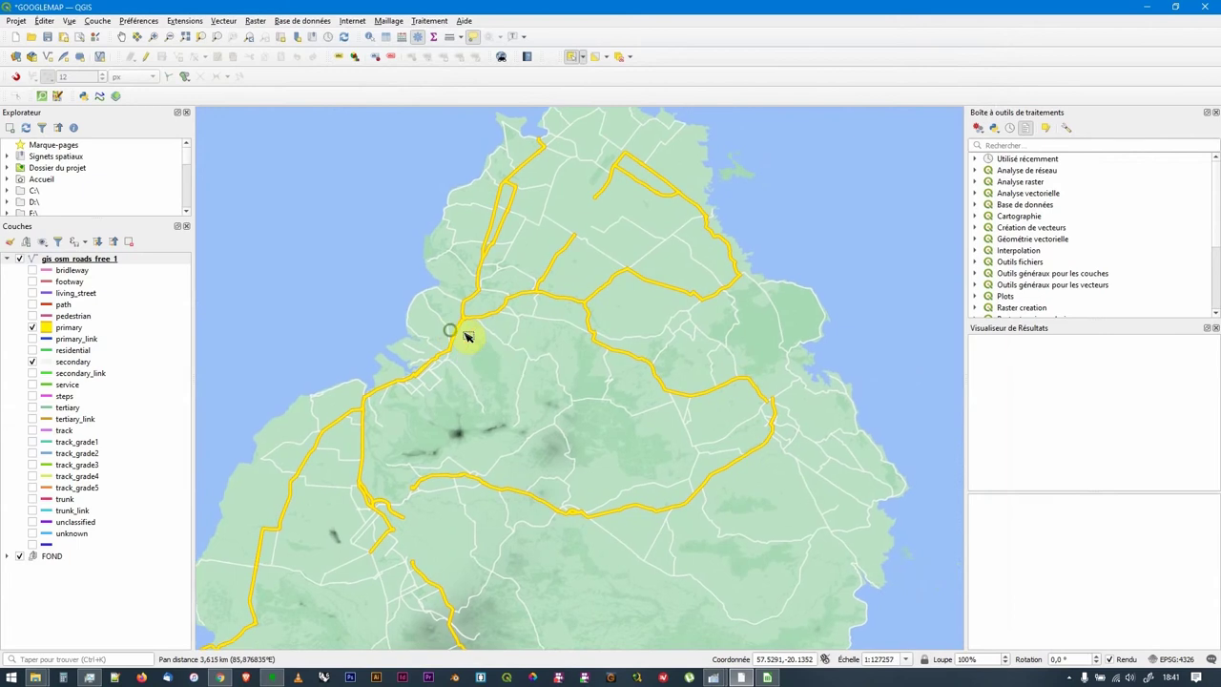
pyautogui.moveTo(519, 383); pyautogui.dragTo(537, 395)
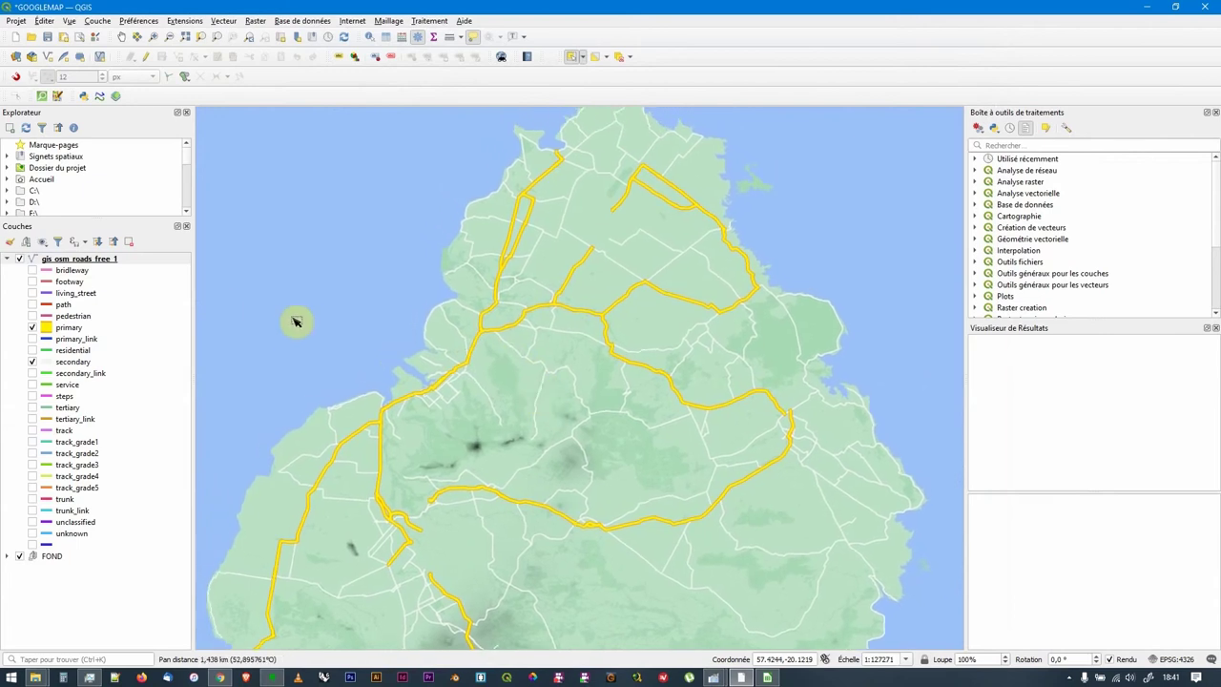
pyautogui.scroll(-4, 568, 451)
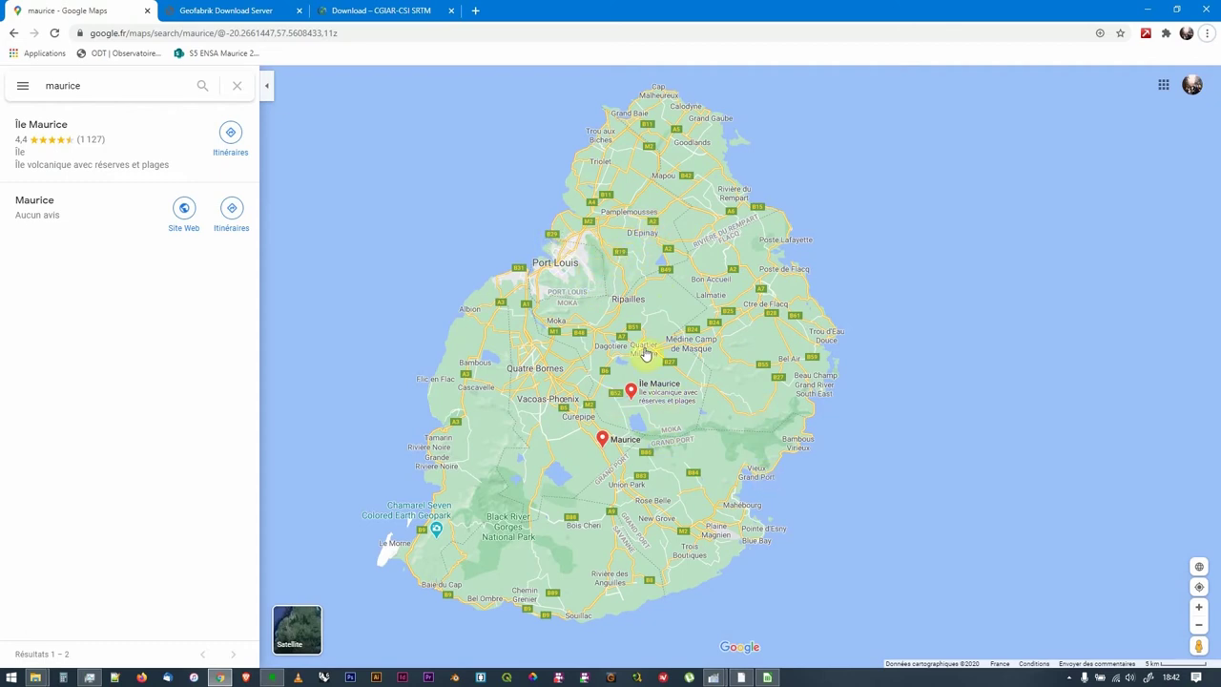
pyautogui.hotkey('alt', 'Tab')
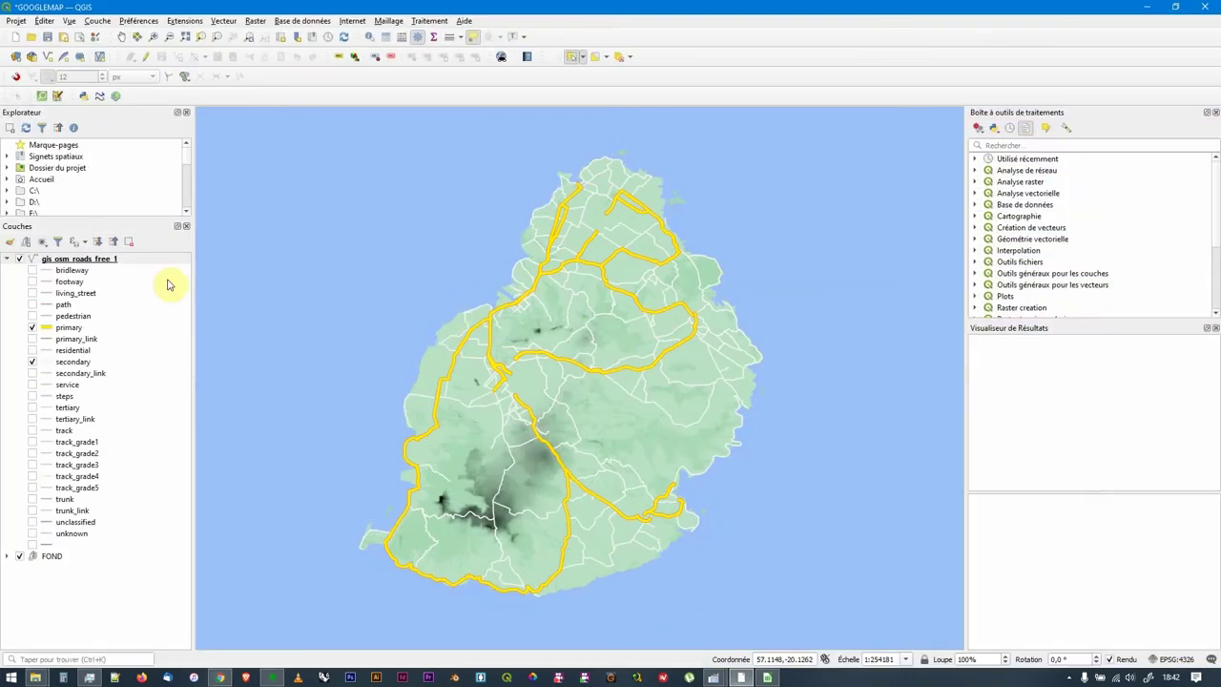
# Examine the road references in the ref column of the gis_osm_roads_free_1 attribute table, widening that column.
pyautogui.click(76, 260)
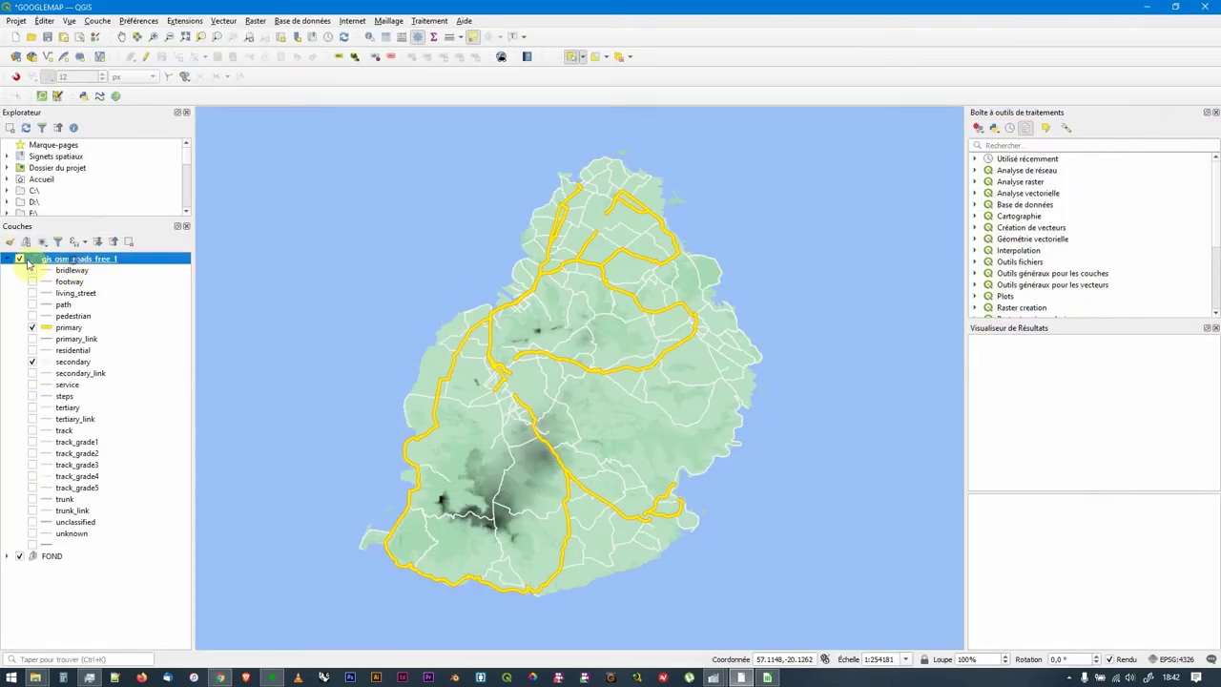
pyautogui.rightClick(86, 259)
pyautogui.click(133, 399)
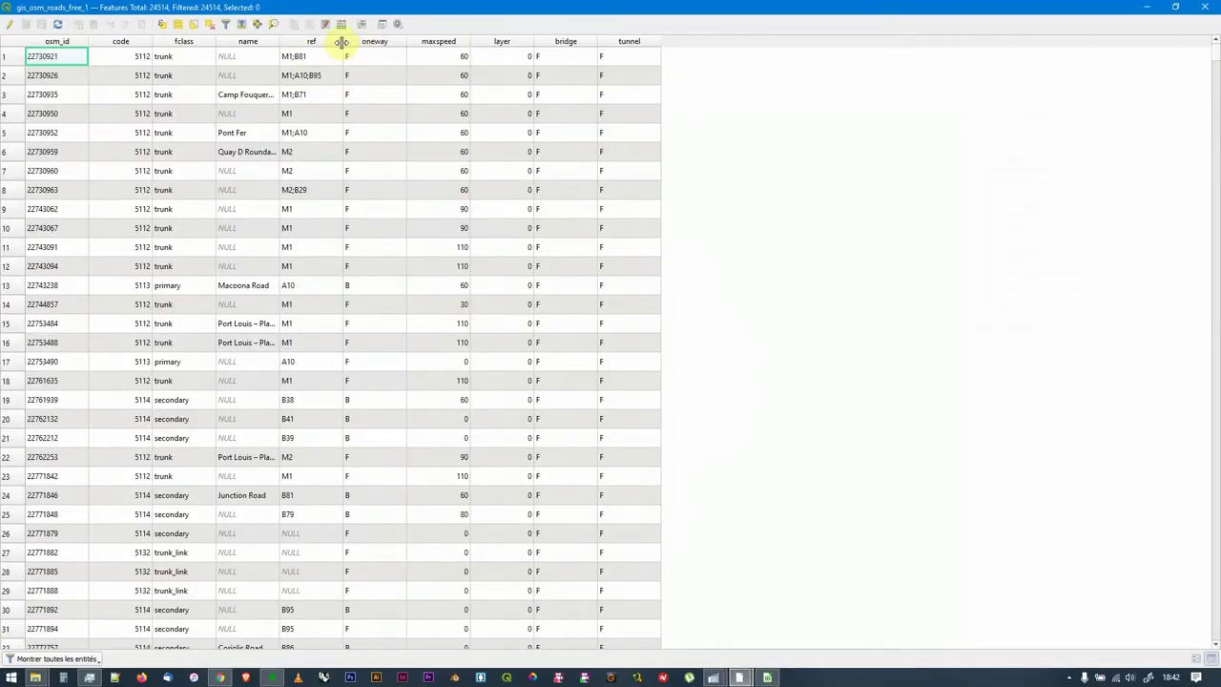
pyautogui.moveTo(342, 42); pyautogui.dragTo(371, 41)
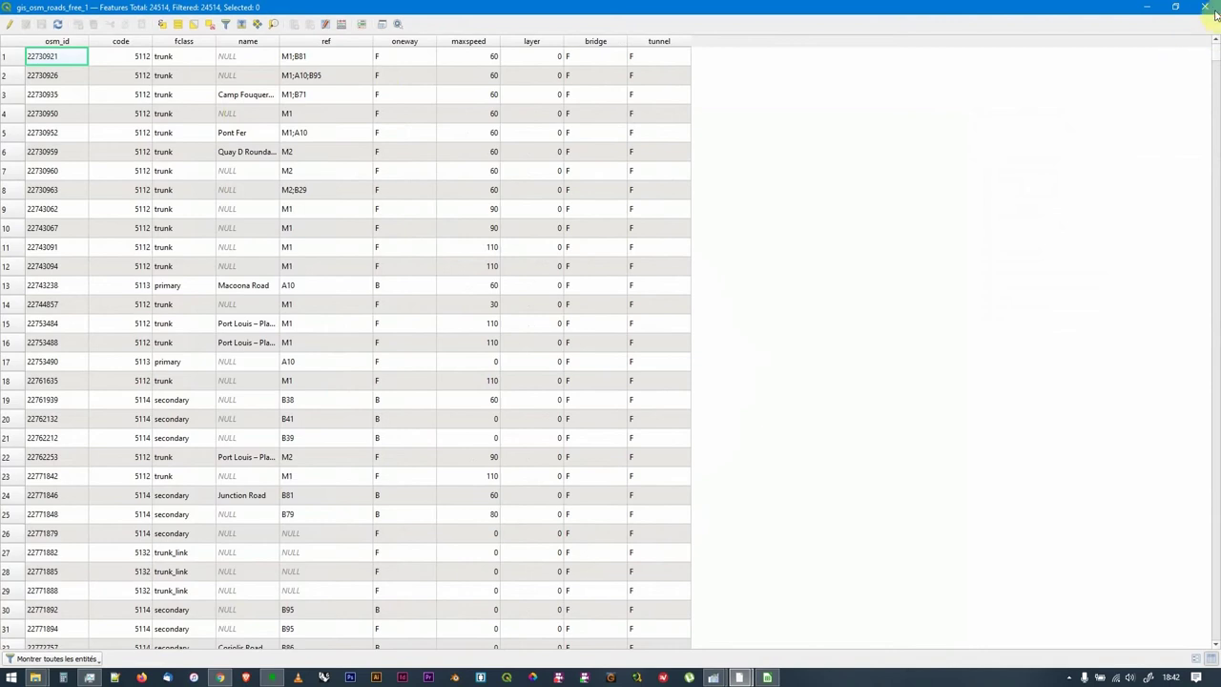
pyautogui.click(1206, 7)
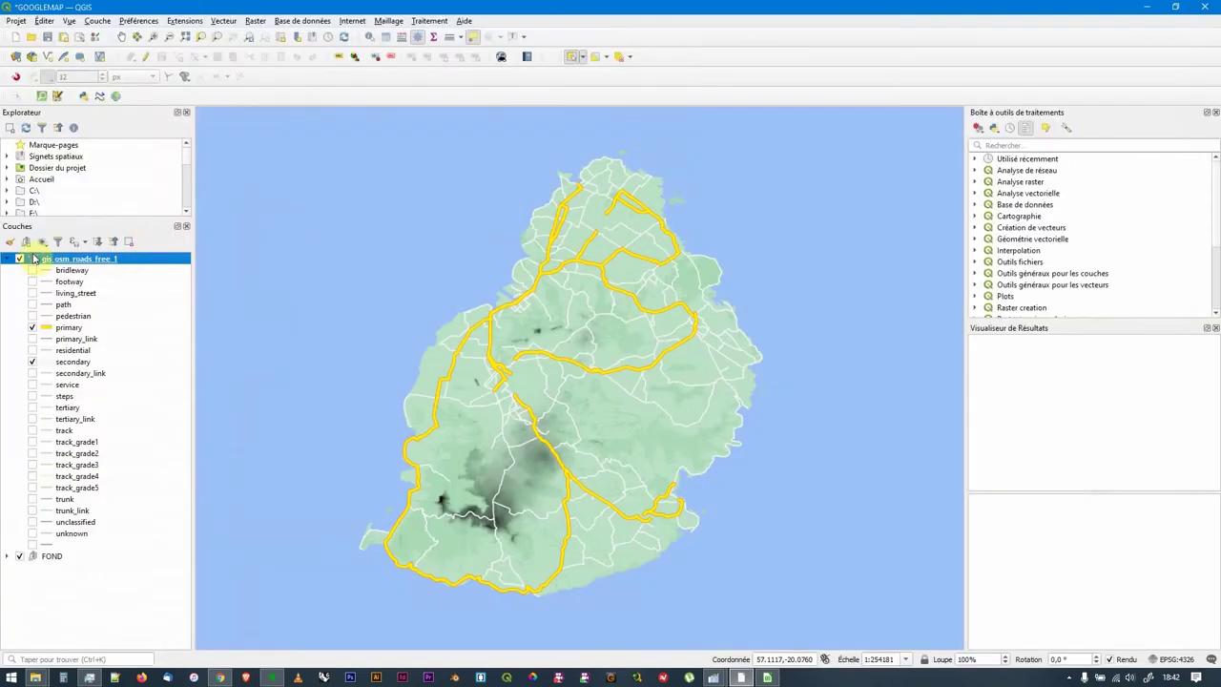
# Label the road layer with simple labels (Étiquettes simples) based on the ref field and apply them to the map.
pyautogui.doubleClick(34, 262)
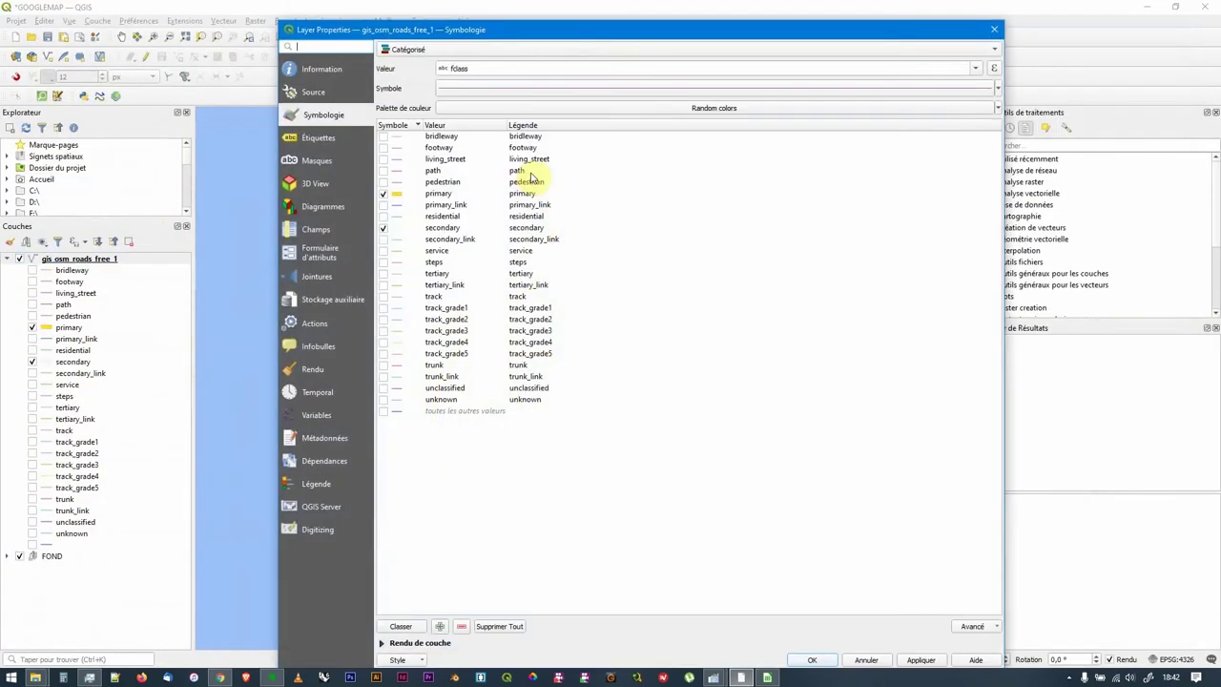
pyautogui.moveTo(436, 31); pyautogui.dragTo(583, 11)
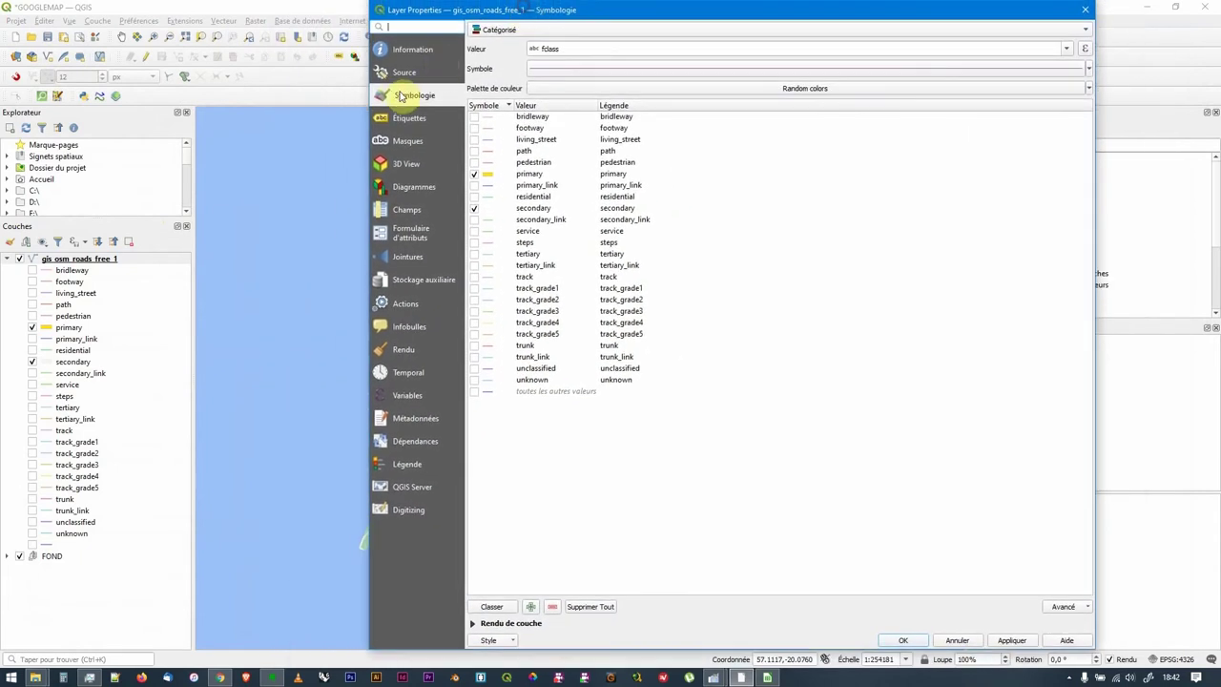
pyautogui.click(408, 117)
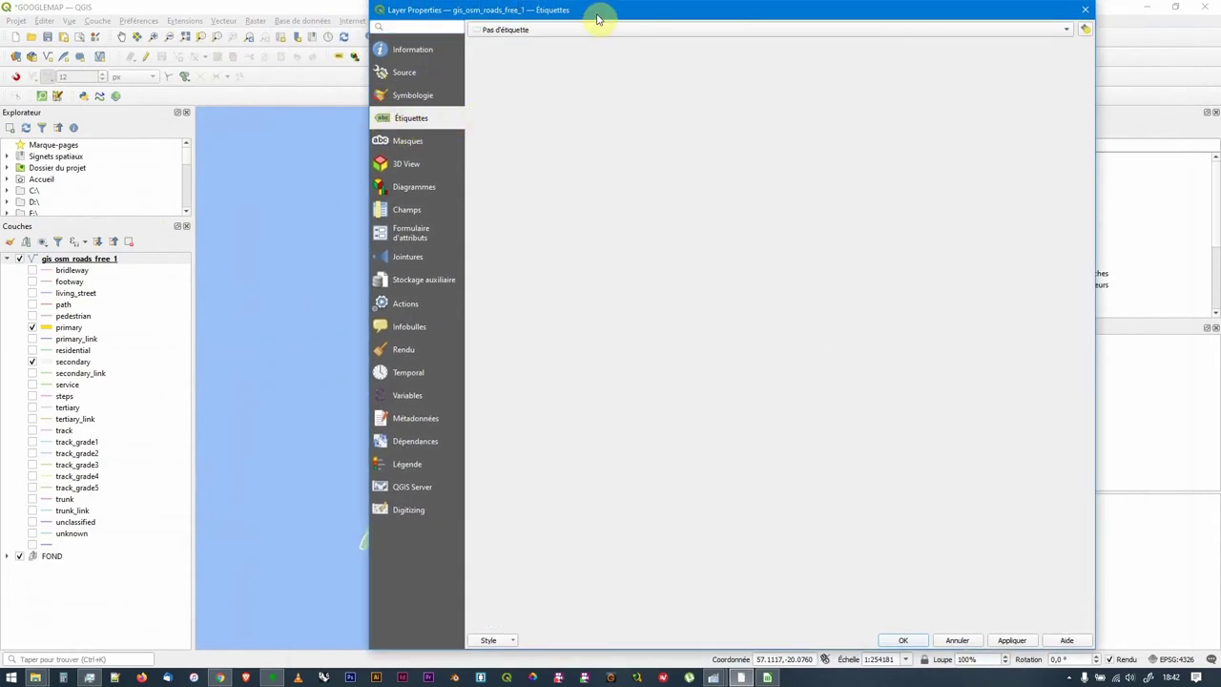
pyautogui.scroll(-1, 564, 35)
pyautogui.moveTo(543, 9); pyautogui.dragTo(690, 9)
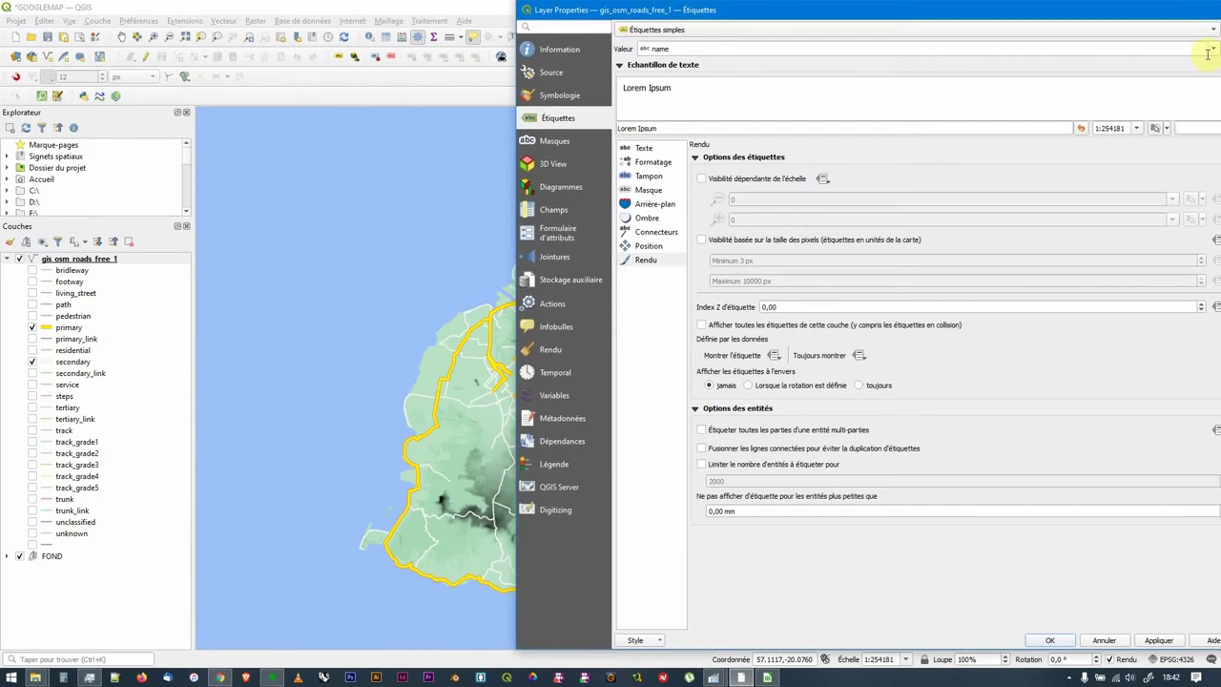
pyautogui.click(1213, 52)
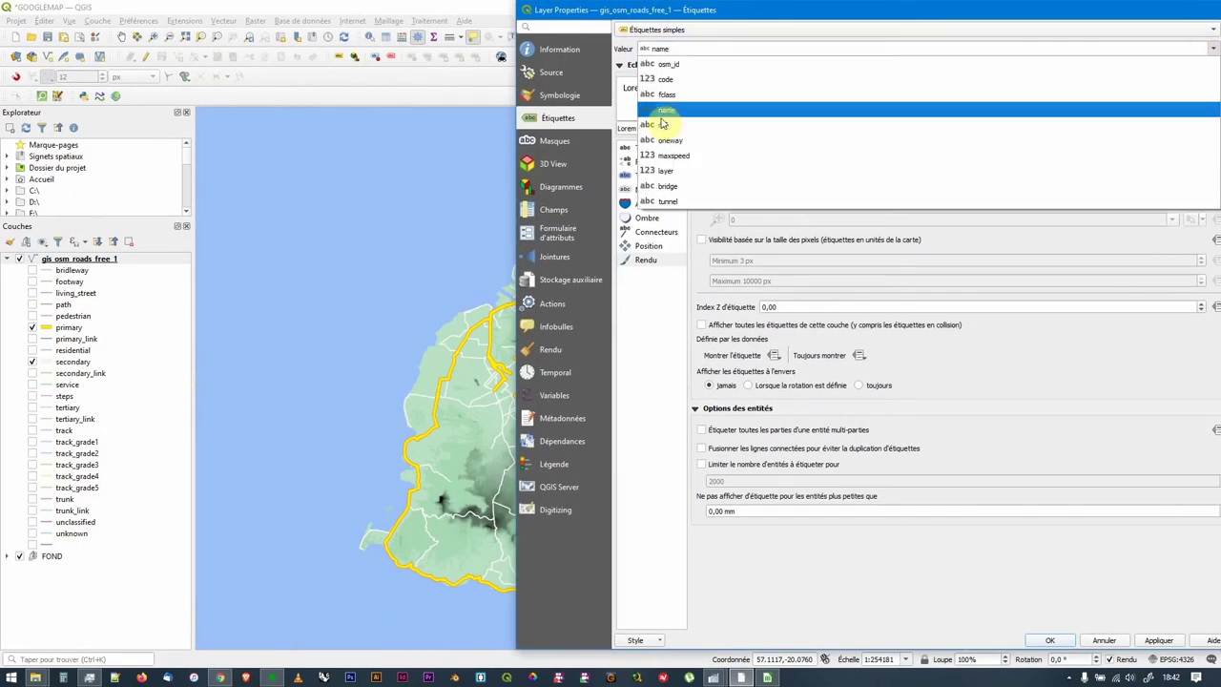
pyautogui.click(660, 121)
pyautogui.click(1160, 642)
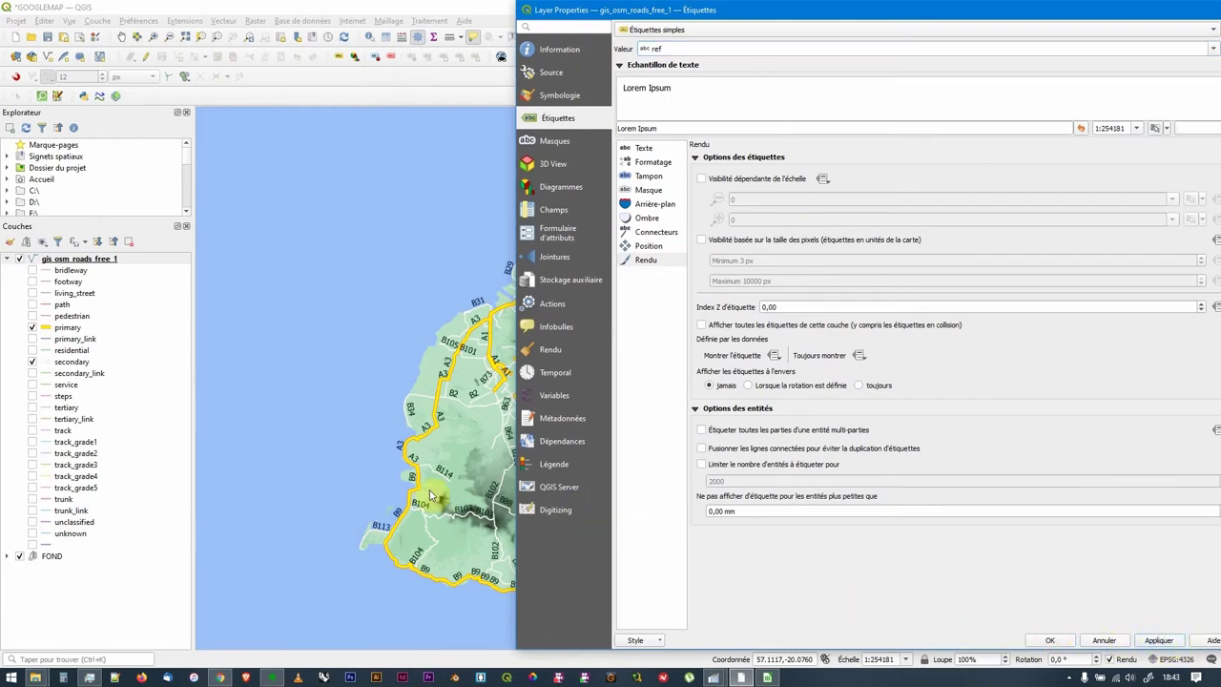
pyautogui.click(1049, 640)
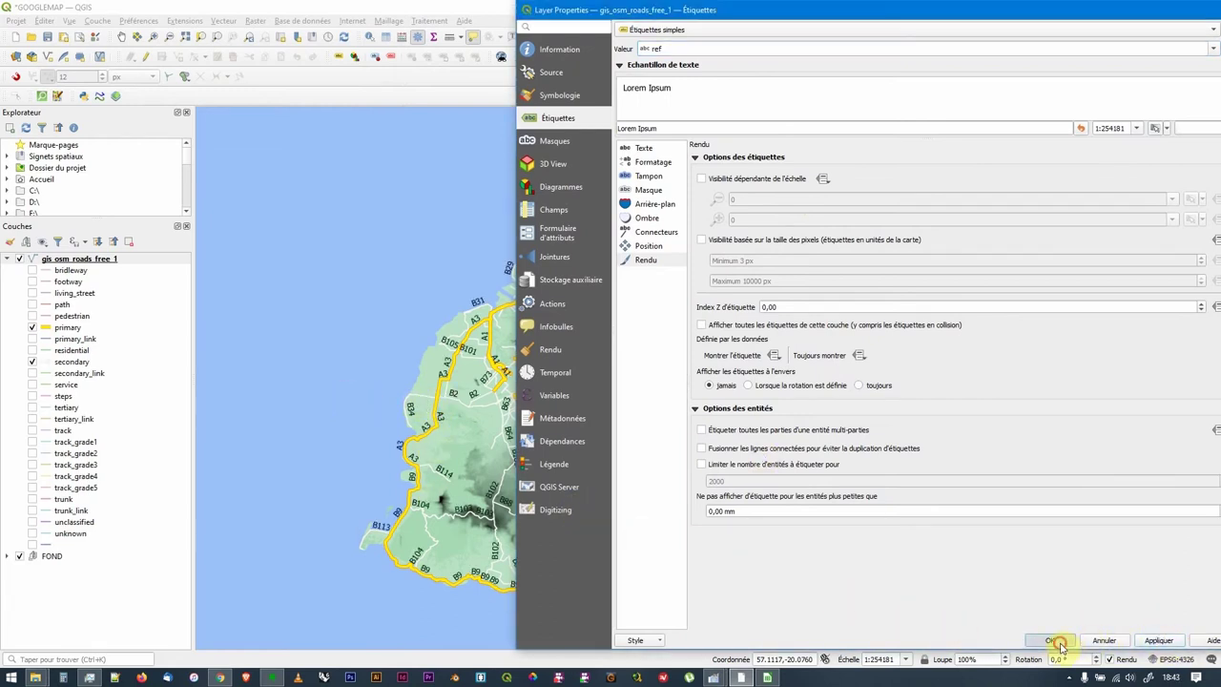
pyautogui.moveTo(563, 449); pyautogui.dragTo(379, 439)
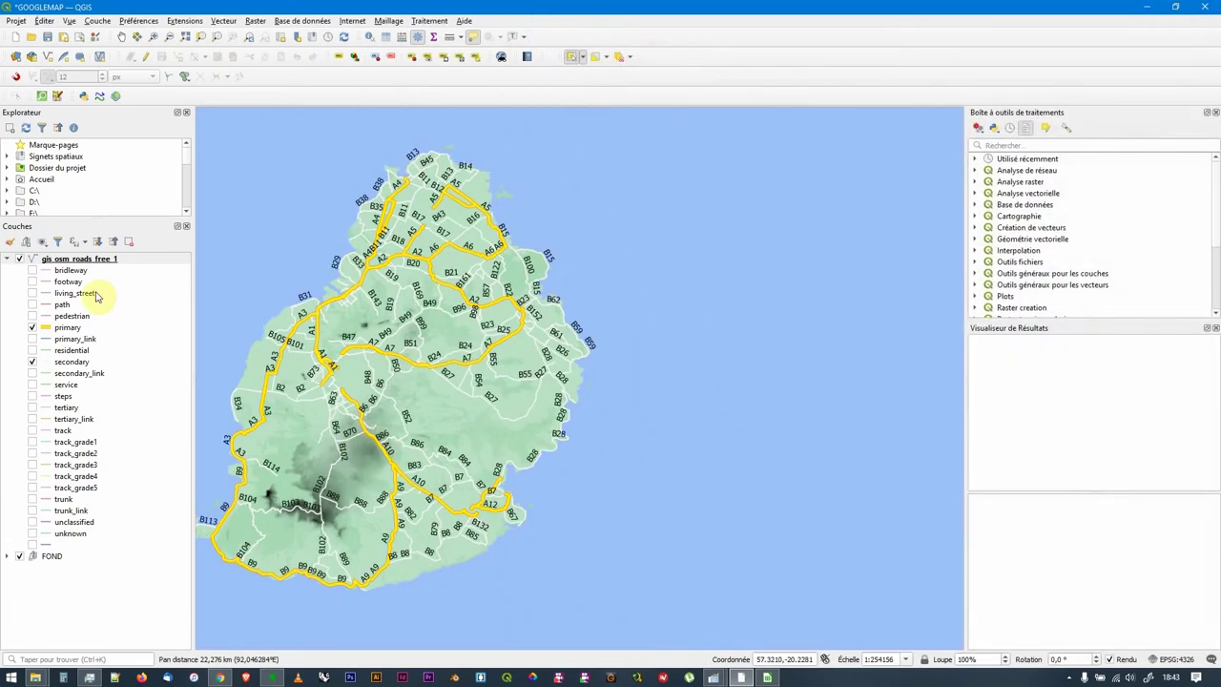
# Set the road labels' text colour to yellow (#ffe205) in the layer properties and apply it to the map.
pyautogui.doubleClick(38, 259)
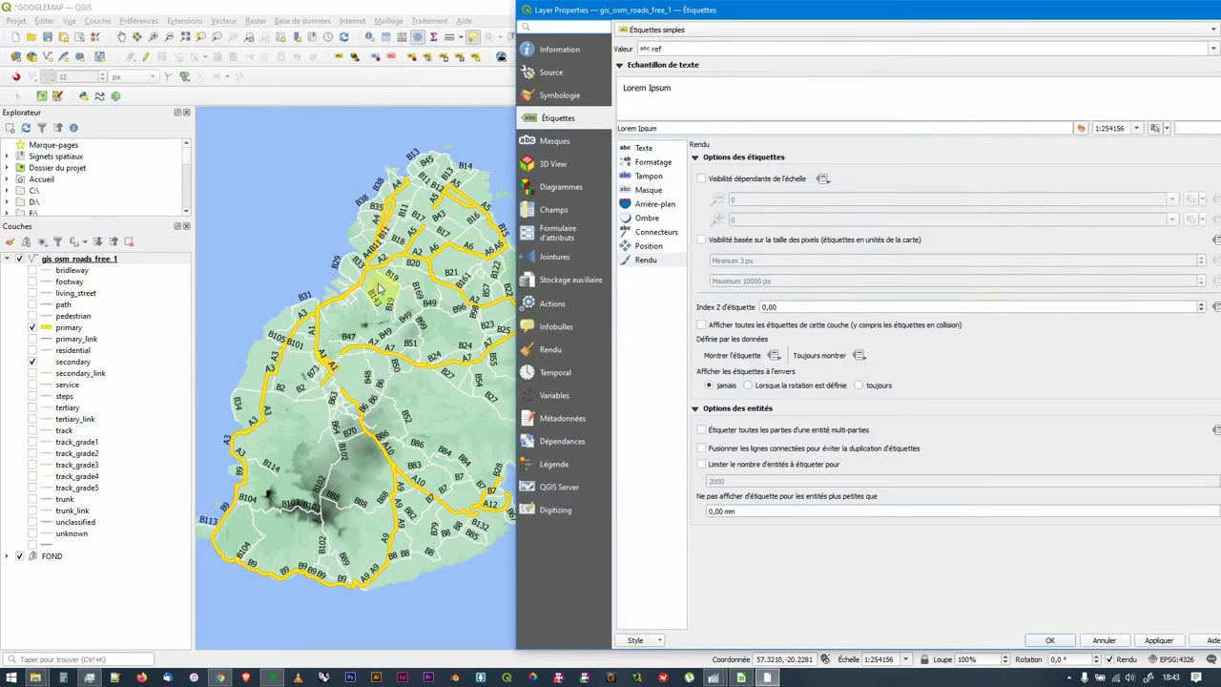
pyautogui.click(644, 150)
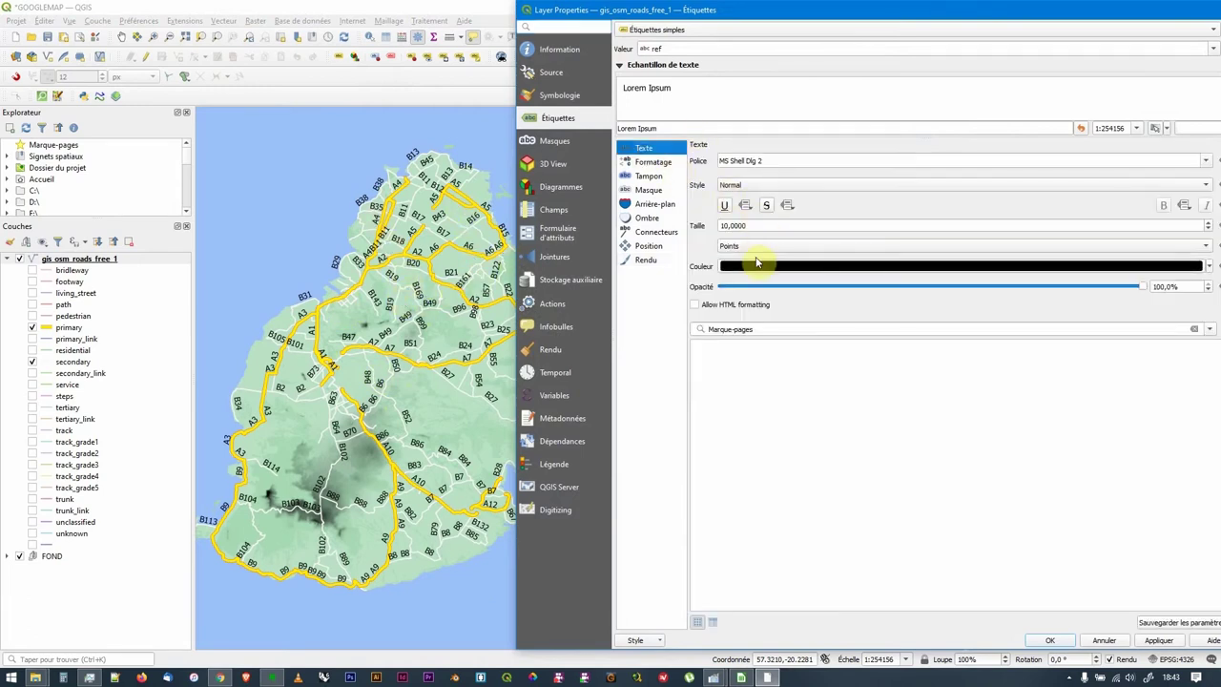
pyautogui.click(757, 264)
pyautogui.click(660, 291)
pyautogui.click(667, 303)
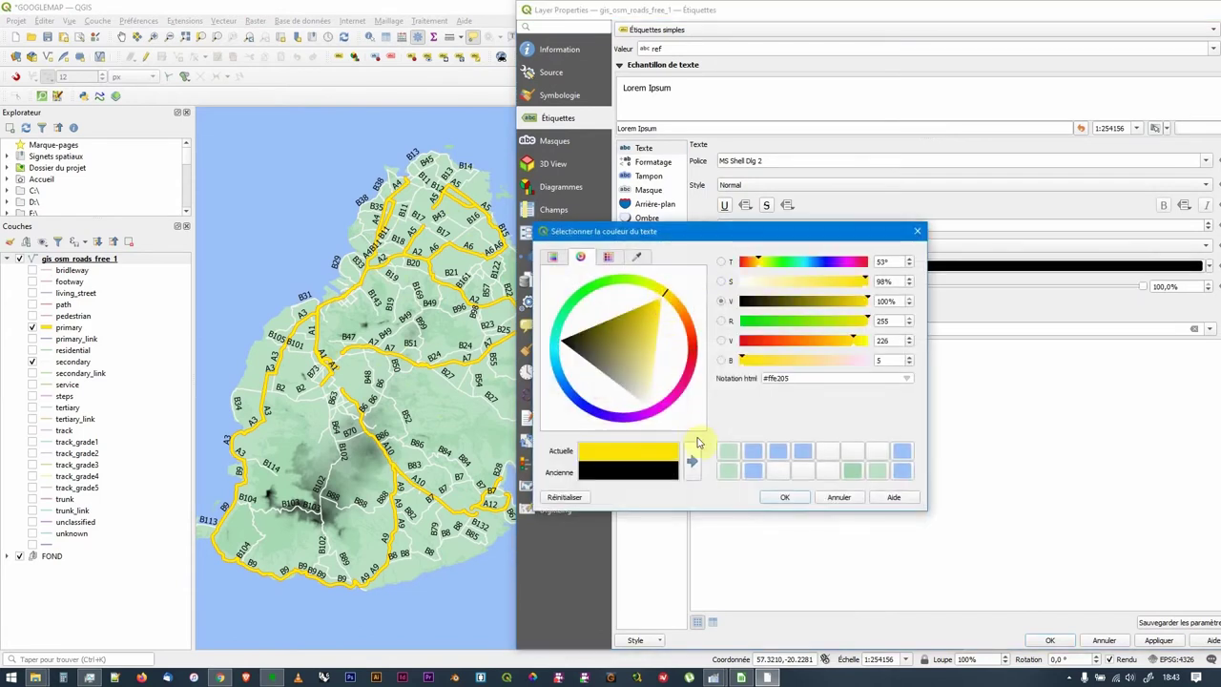
pyautogui.click(784, 497)
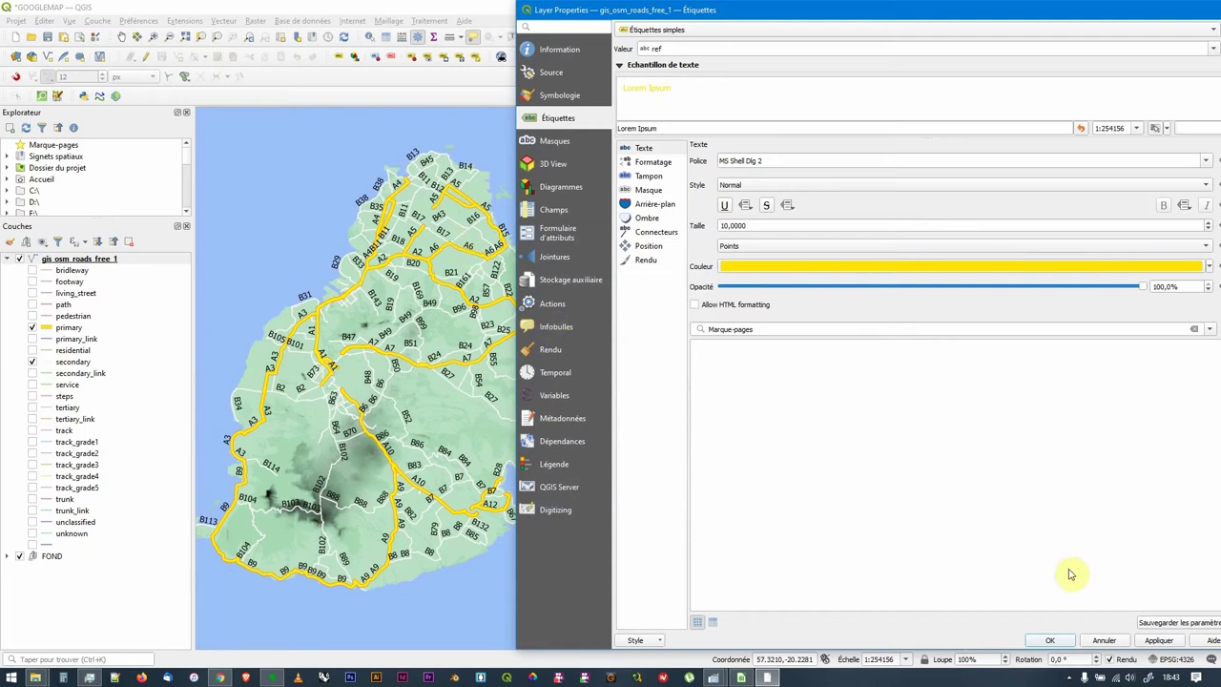
pyautogui.click(1160, 640)
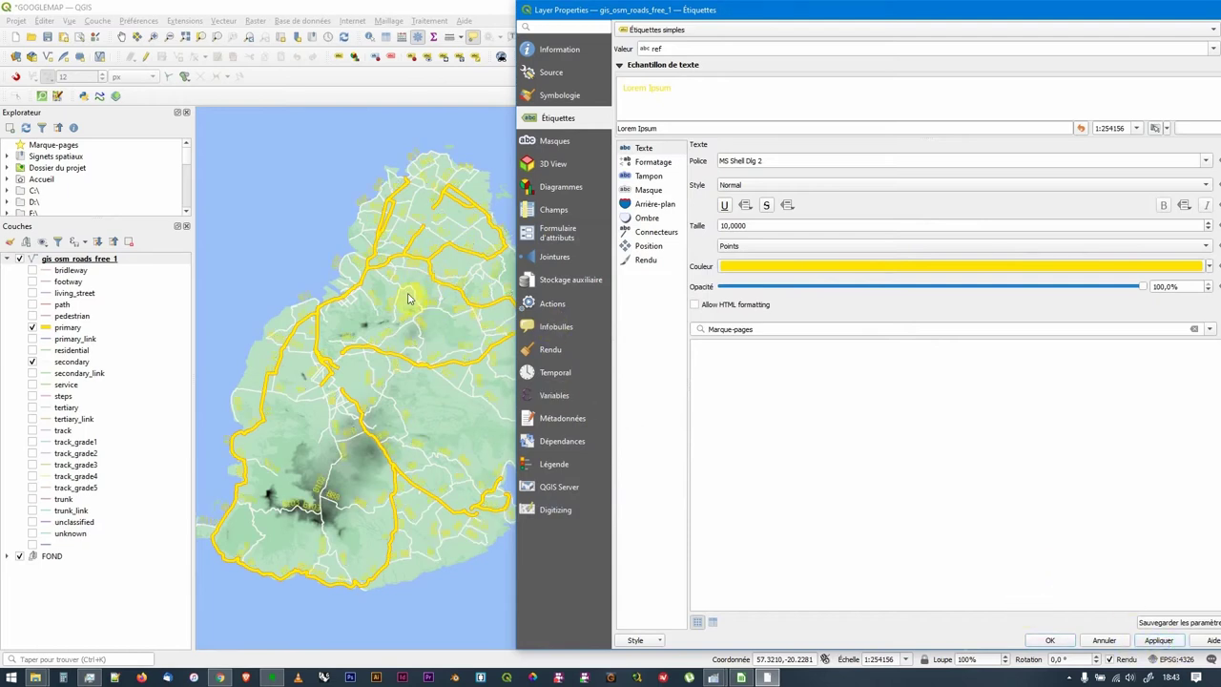
# Enable a rectangular background (Afficher un fond) behind the road labels, fill it with dark green, and apply.
pyautogui.click(654, 204)
pyautogui.click(698, 160)
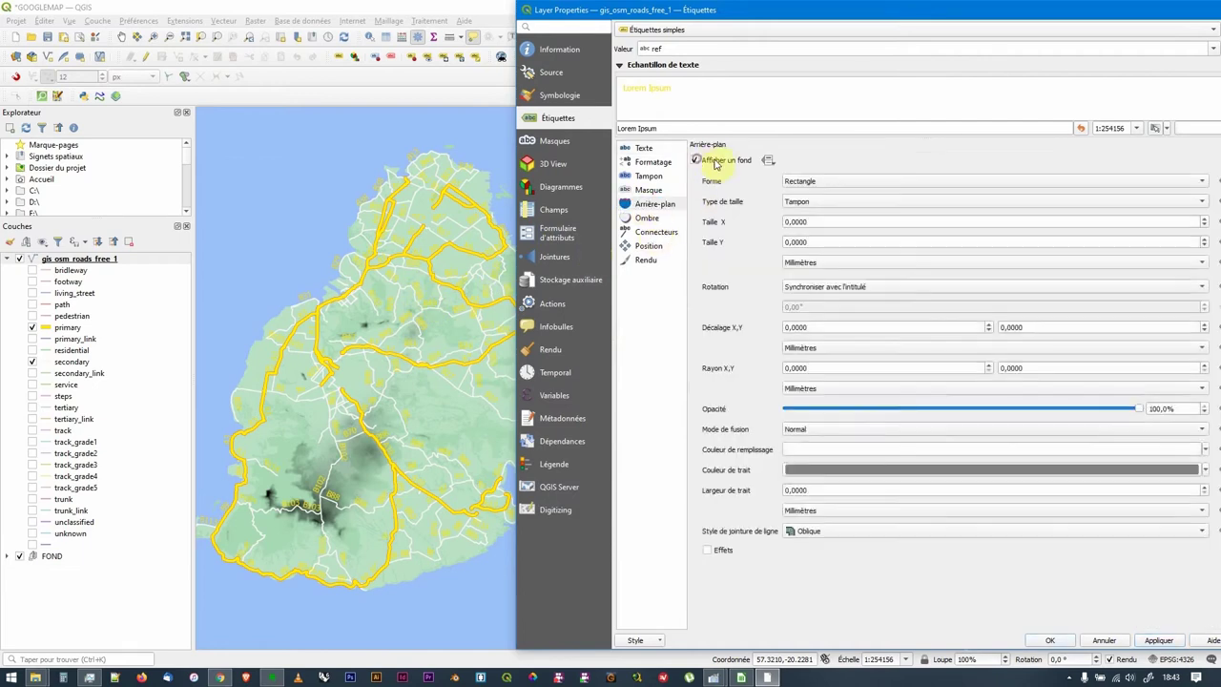
pyautogui.click(799, 450)
pyautogui.click(599, 284)
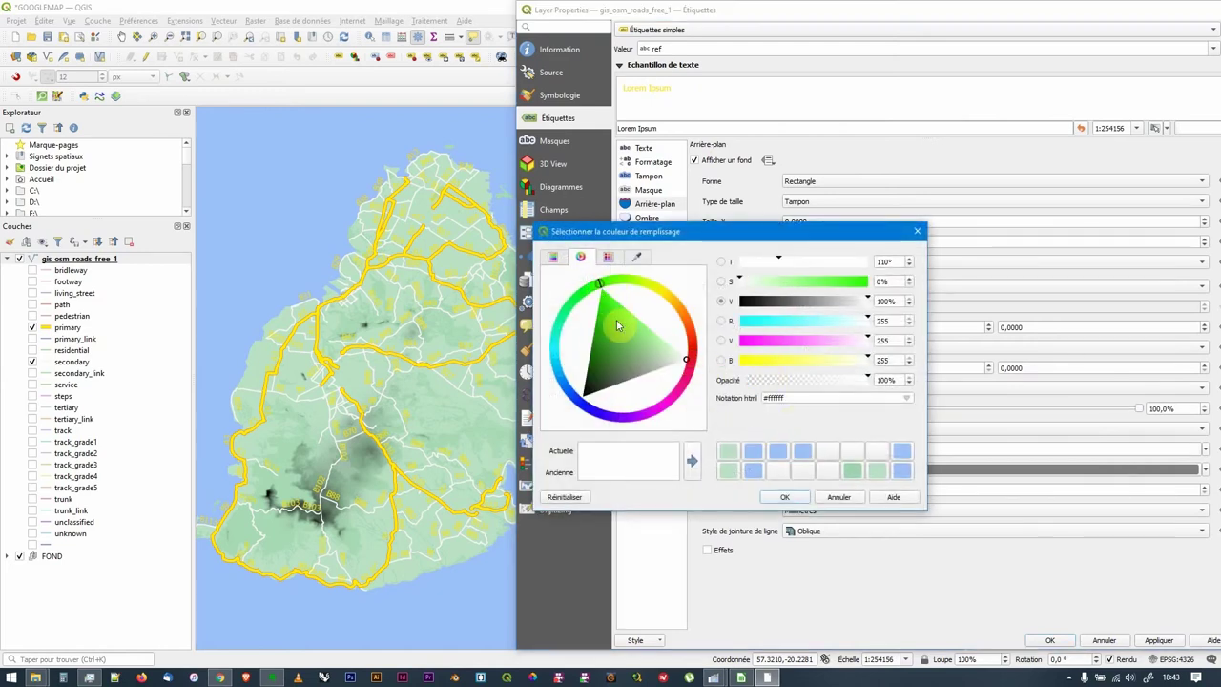
pyautogui.click(617, 321)
pyautogui.moveTo(639, 329); pyautogui.dragTo(600, 303)
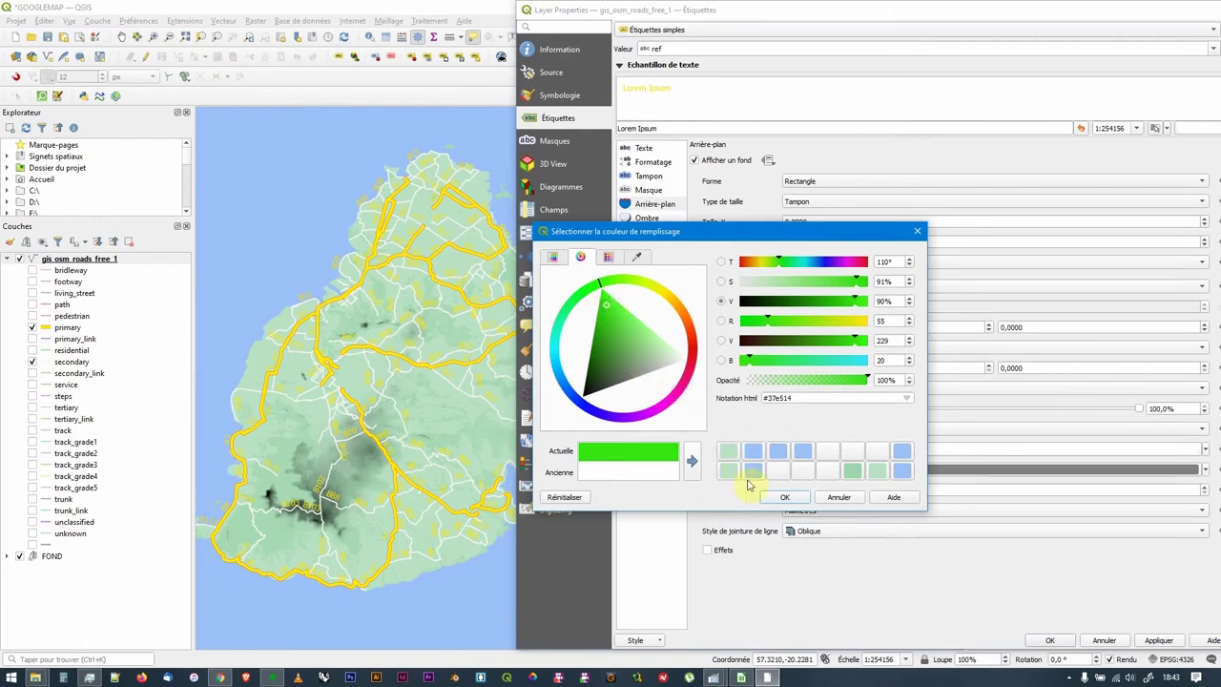
pyautogui.click(593, 358)
pyautogui.click(780, 496)
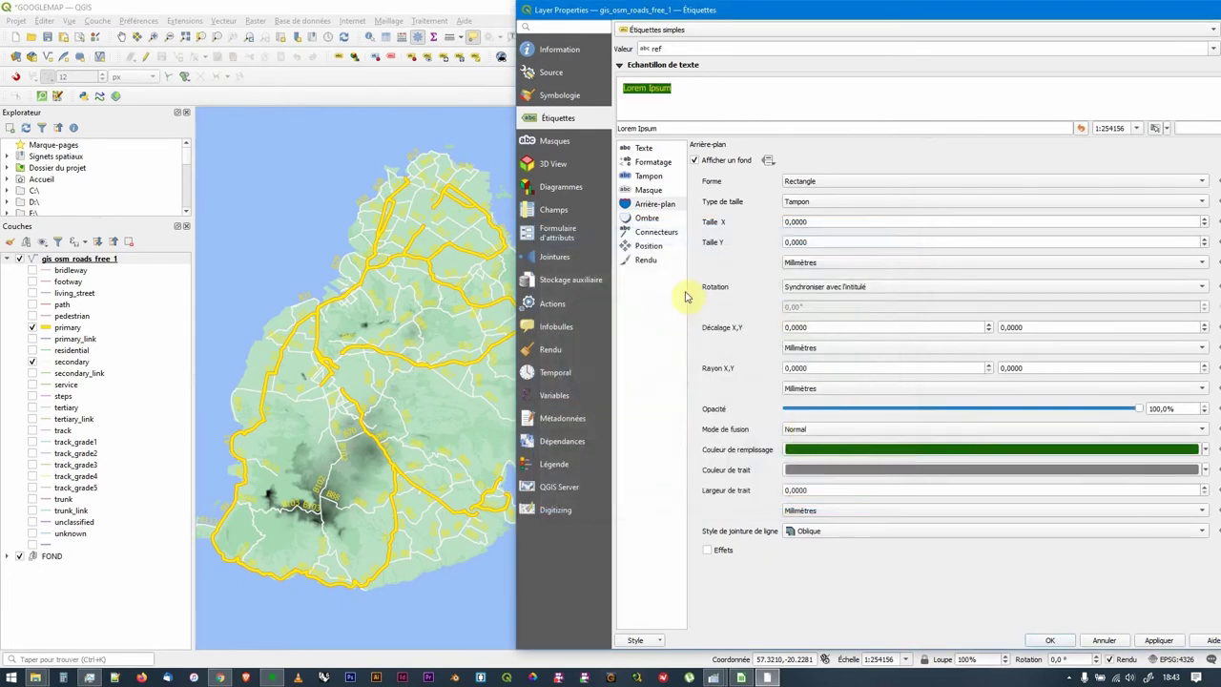
pyautogui.click(1159, 640)
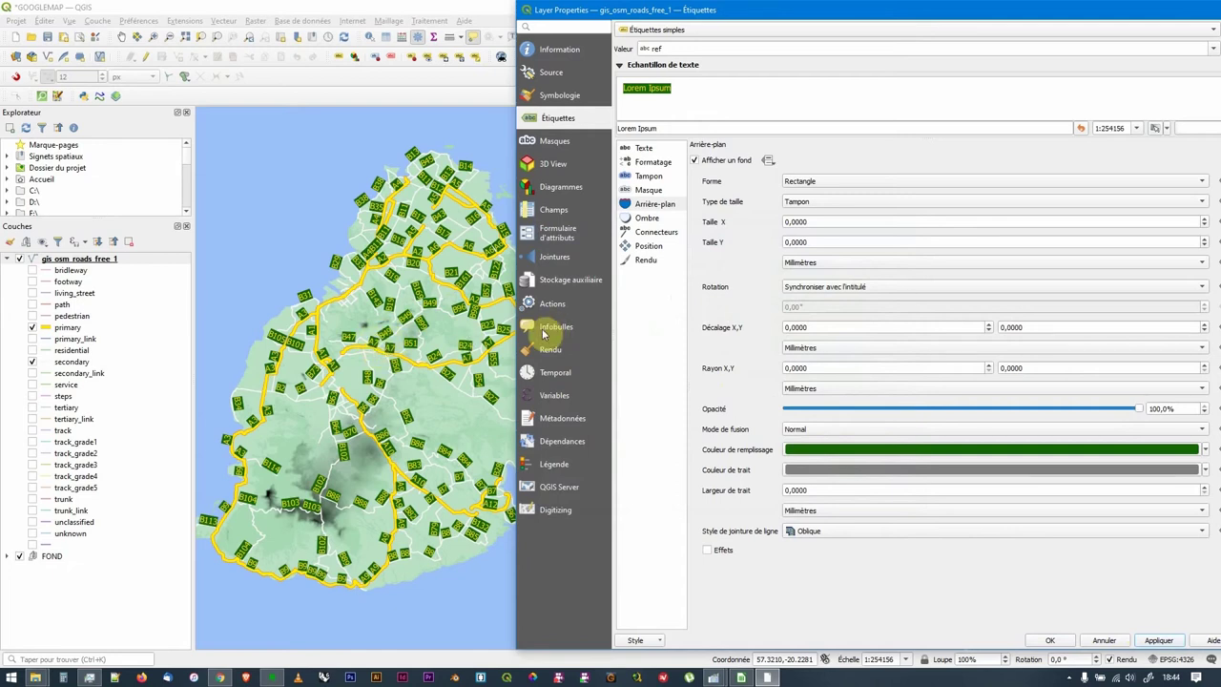
# Set the label background's X and Y size to 1 mm each and apply it to the map.
pyautogui.doubleClick(816, 221)
pyautogui.hotkey('shift', 'Home')
pyautogui.moveTo(817, 221); pyautogui.dragTo(760, 229)
pyautogui.write('1')
pyautogui.click(829, 244)
pyautogui.hotkey('shift', 'Home')
pyautogui.write('1')
pyautogui.click(831, 223)
pyautogui.click(1156, 639)
# Reduce the label background's X and Y size to 0.7 mm each and apply the change.
pyautogui.click(822, 218)
pyautogui.write('.7')
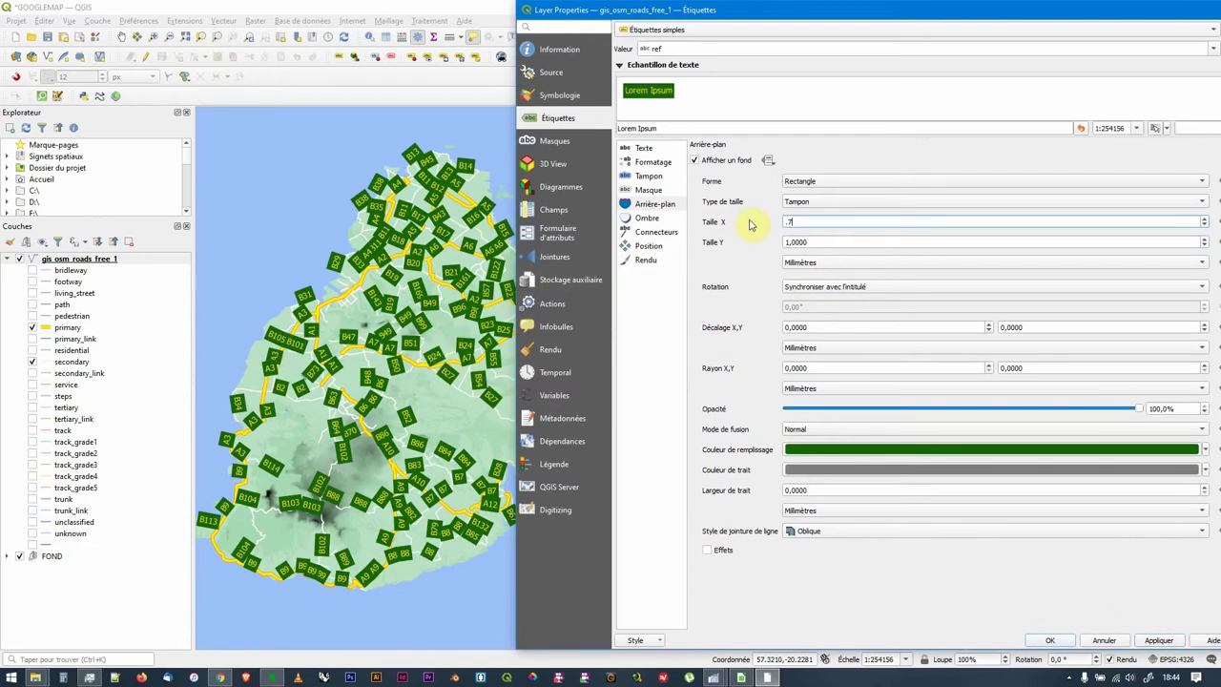
pyautogui.click(833, 244)
pyautogui.write('.7')
pyautogui.click(1156, 637)
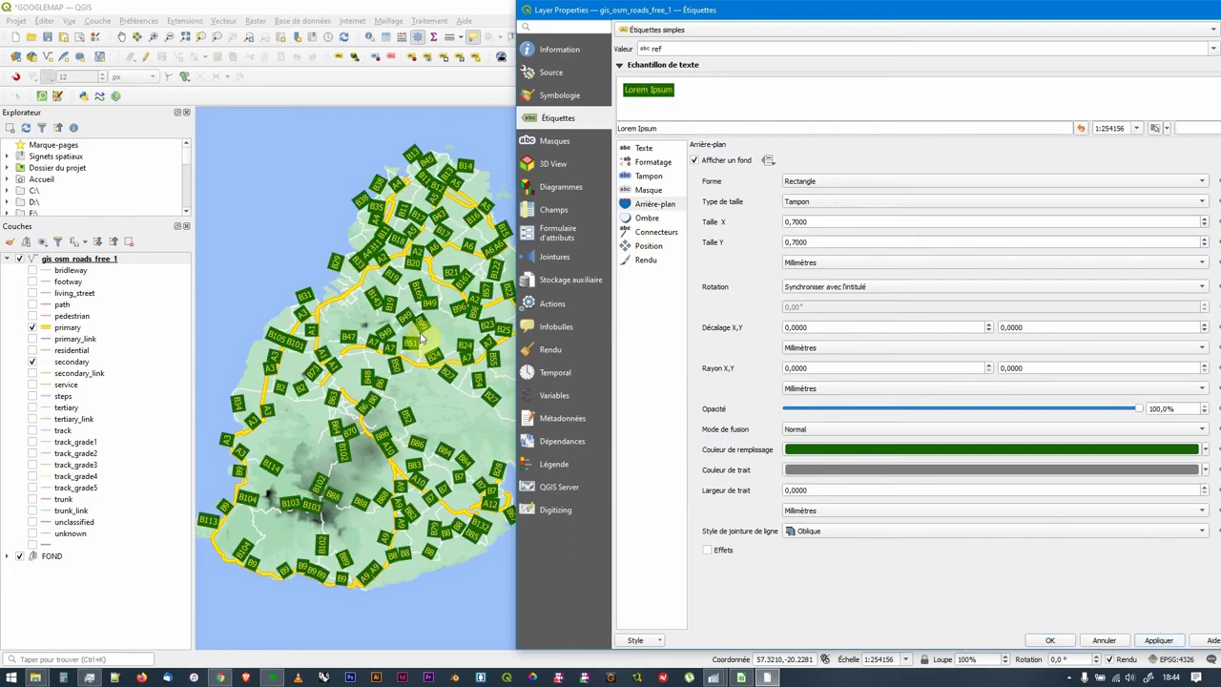
# Set the label background's X size to 0.8 mm and apply the change.
pyautogui.moveTo(820, 222); pyautogui.dragTo(797, 221)
pyautogui.write('8')
pyautogui.click(1156, 640)
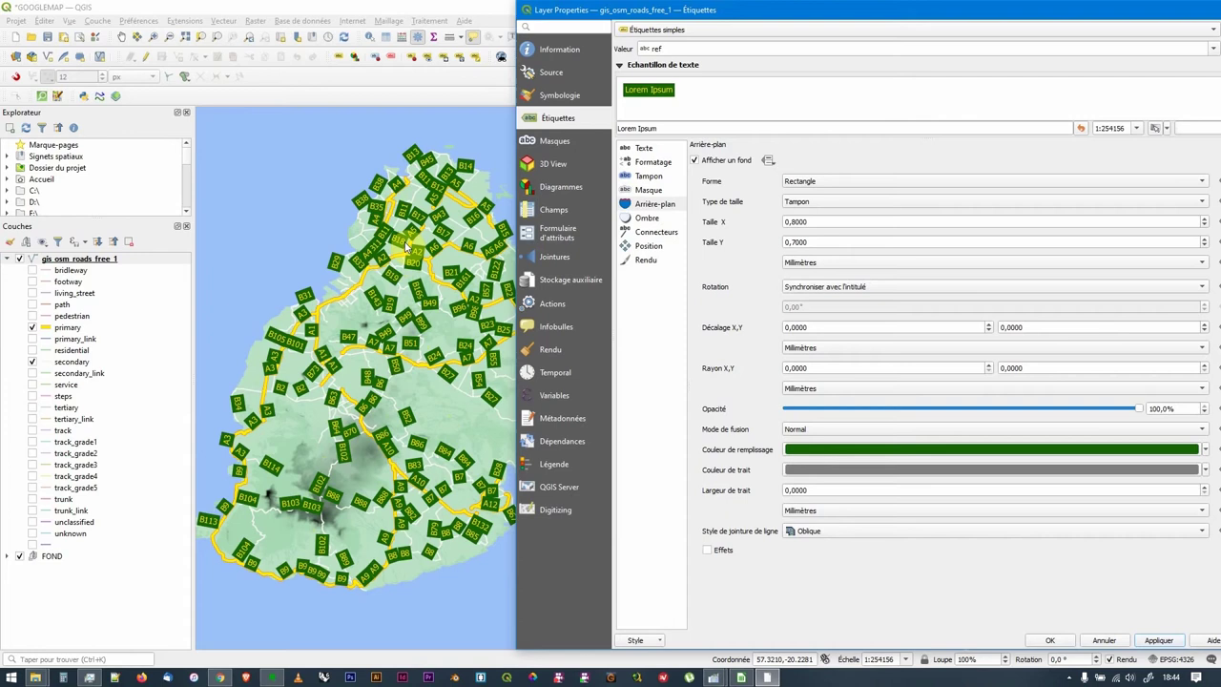
# Switch the road labels' placement to Horizontal and apply it to the map.
pyautogui.click(650, 247)
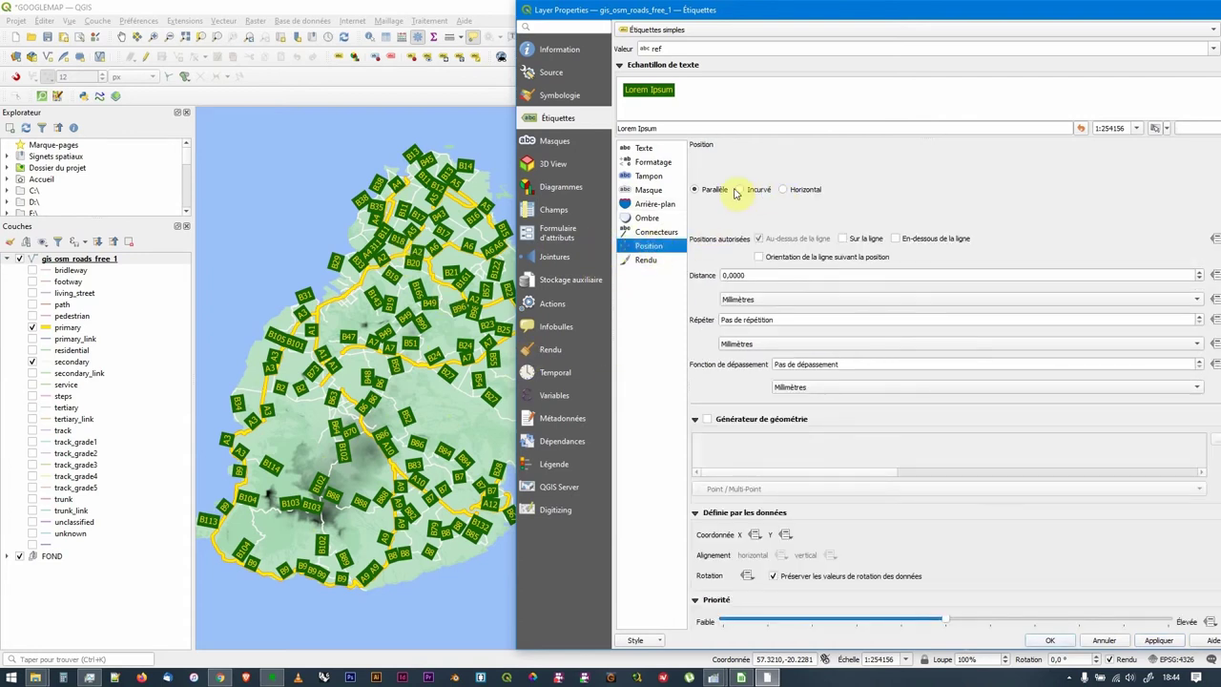
pyautogui.click(783, 190)
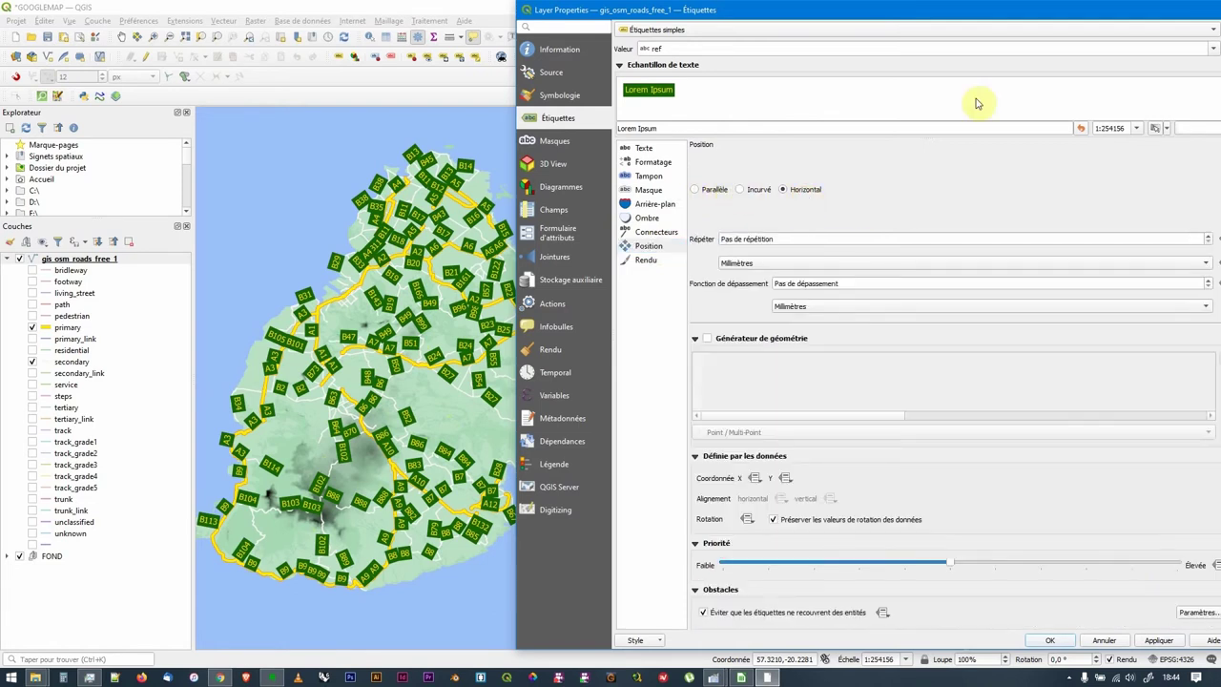
pyautogui.click(1156, 641)
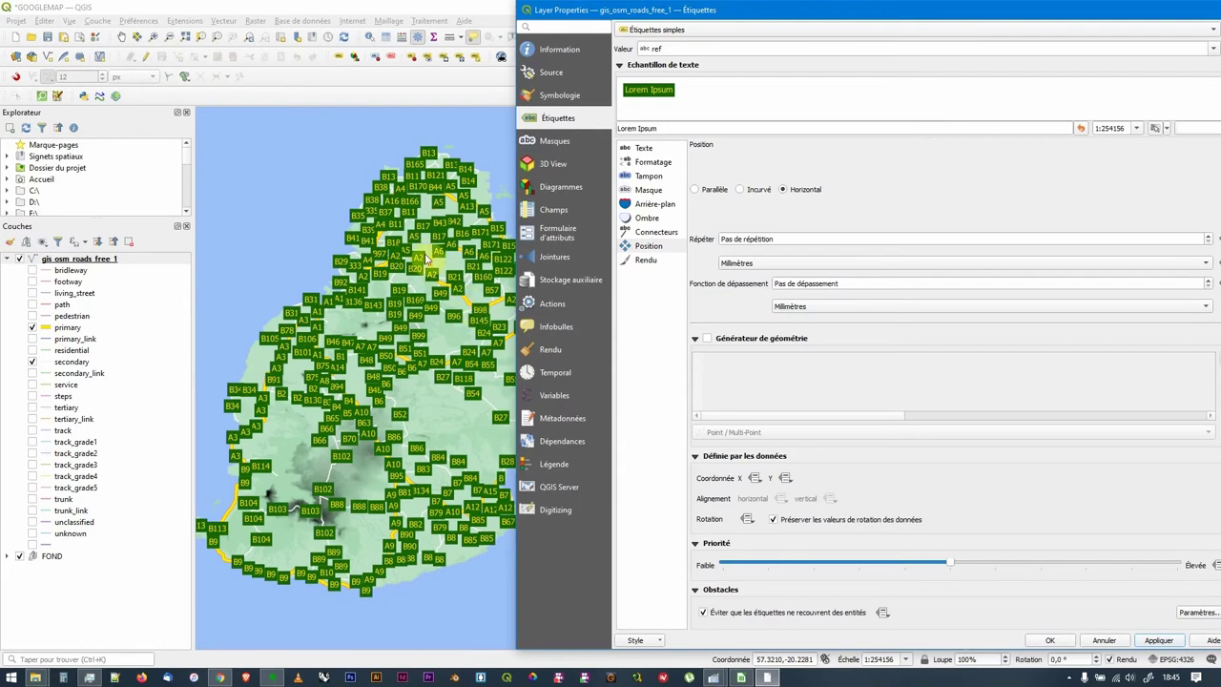
# Turn on merging of connected lines to avoid duplicate labels (Fusionner les lignes connectées) in the label rendering options and apply.
pyautogui.click(649, 260)
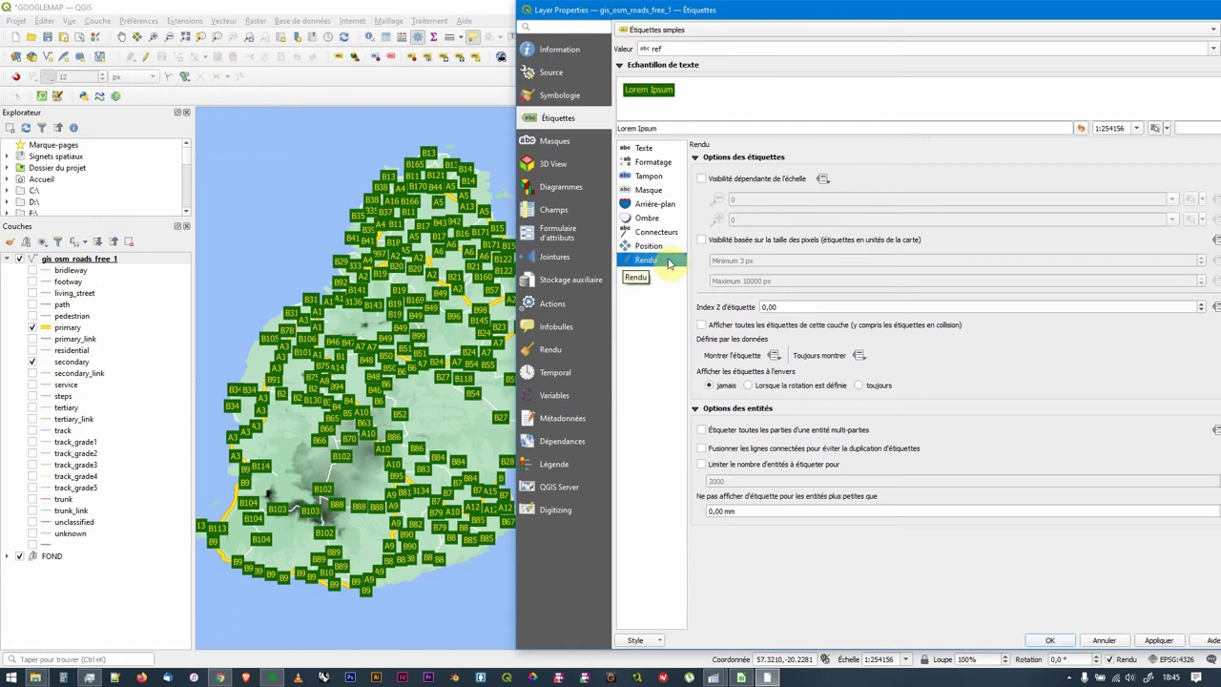
pyautogui.click(703, 449)
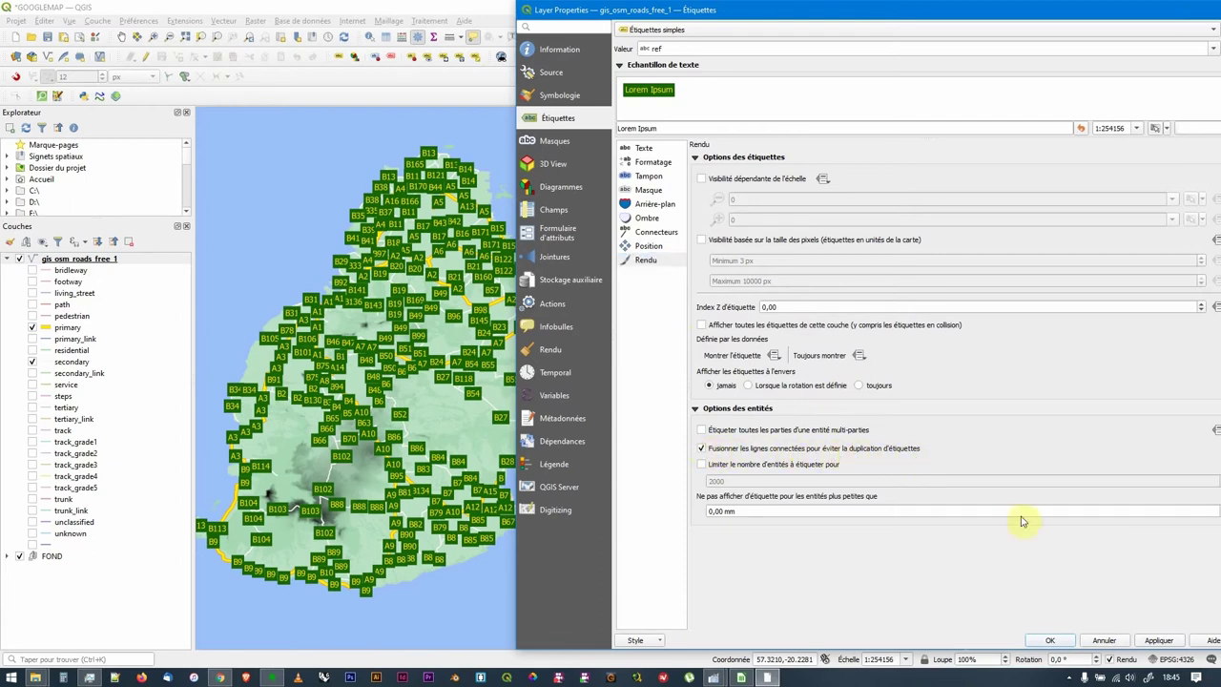
pyautogui.click(1157, 640)
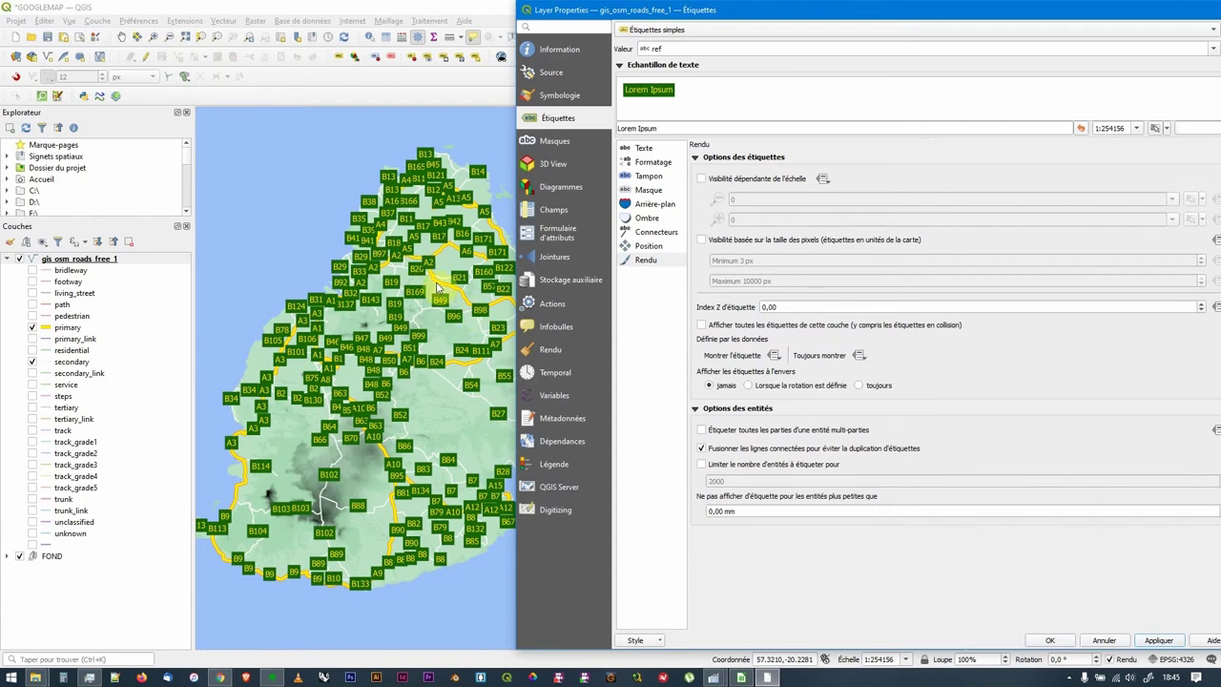
# Limit the number of labelled features to 20, apply, and move the properties dialog to inspect the map.
pyautogui.click(703, 465)
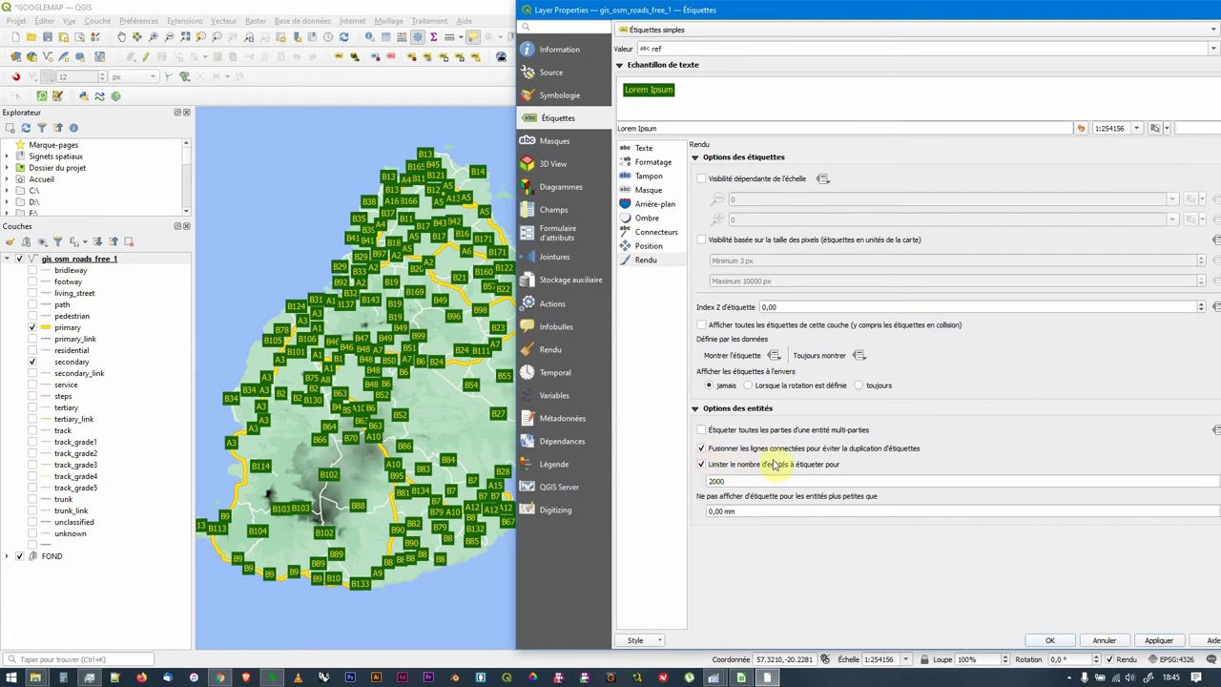
pyautogui.click(733, 479)
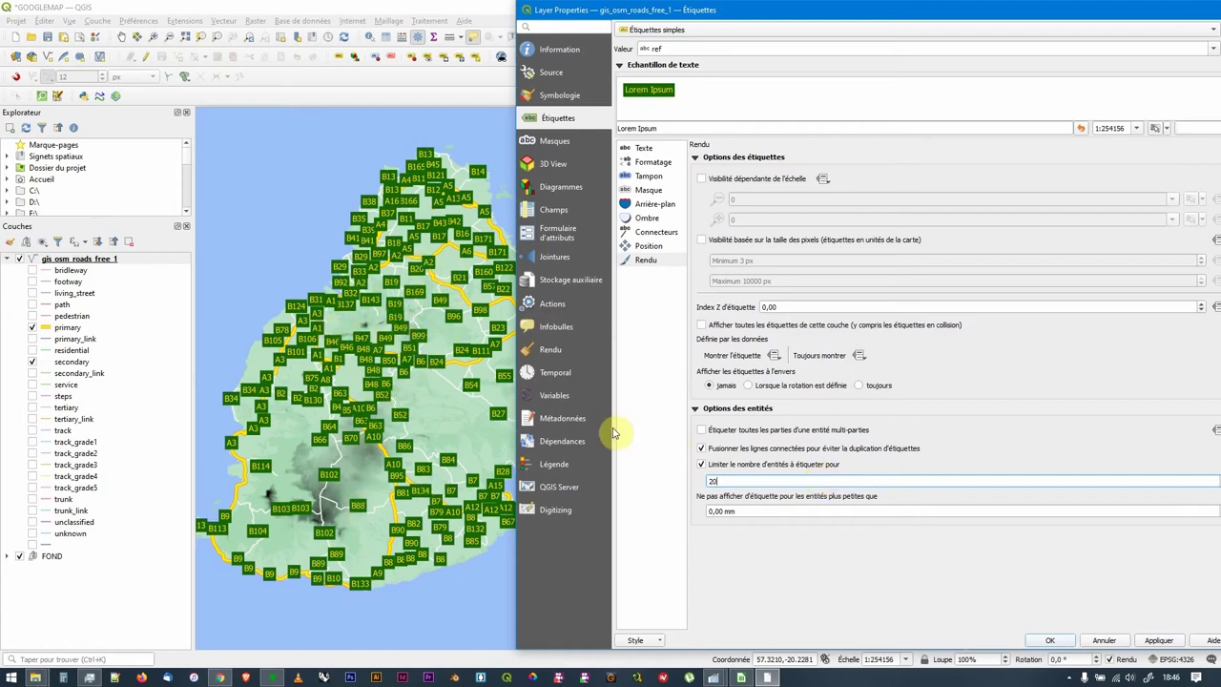
pyautogui.click(1157, 640)
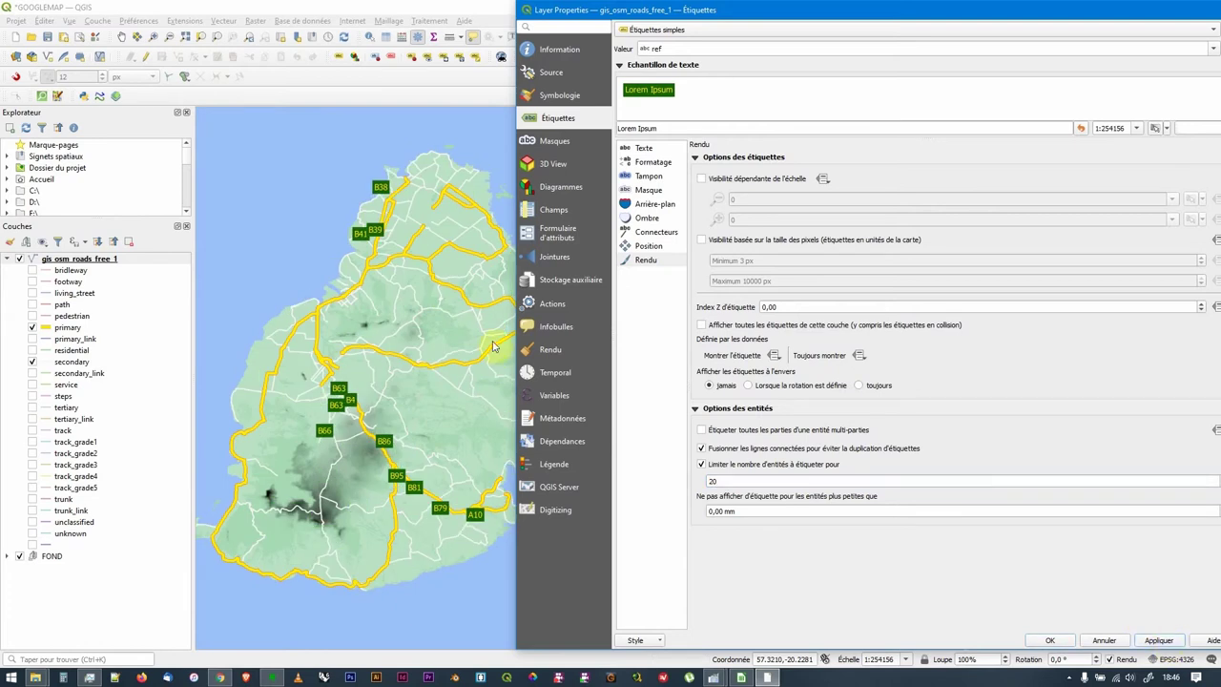
pyautogui.moveTo(649, 10); pyautogui.dragTo(720, 10)
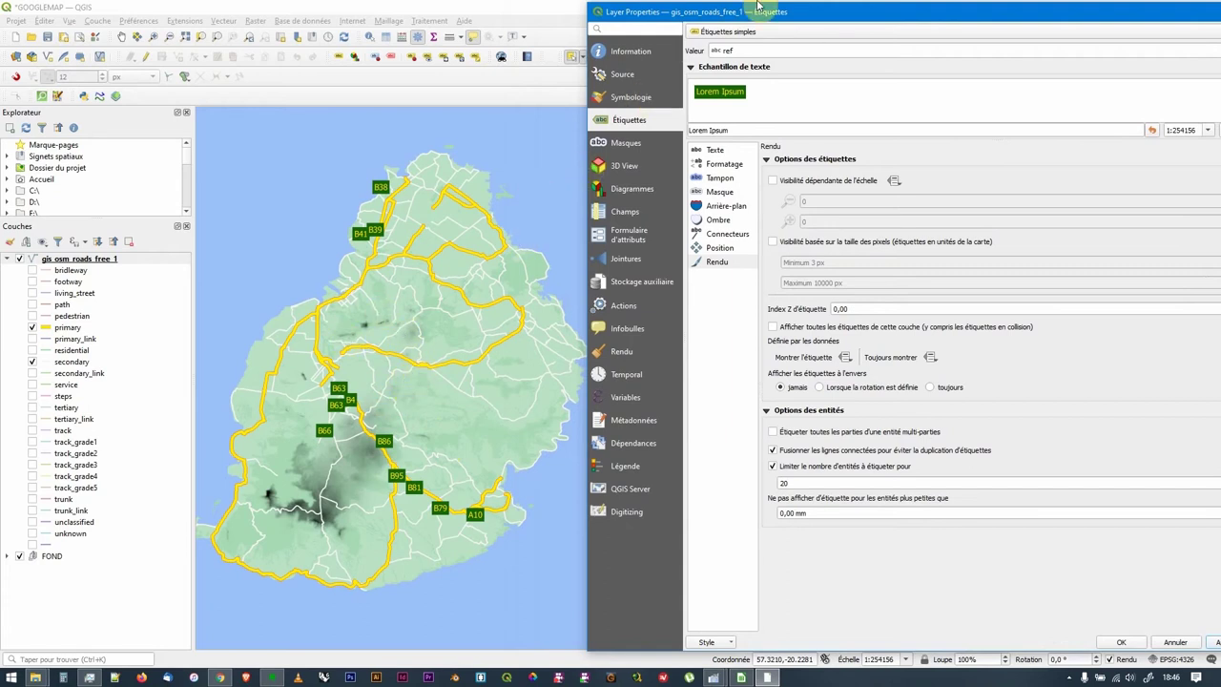
pyautogui.moveTo(788, 15); pyautogui.dragTo(680, 14)
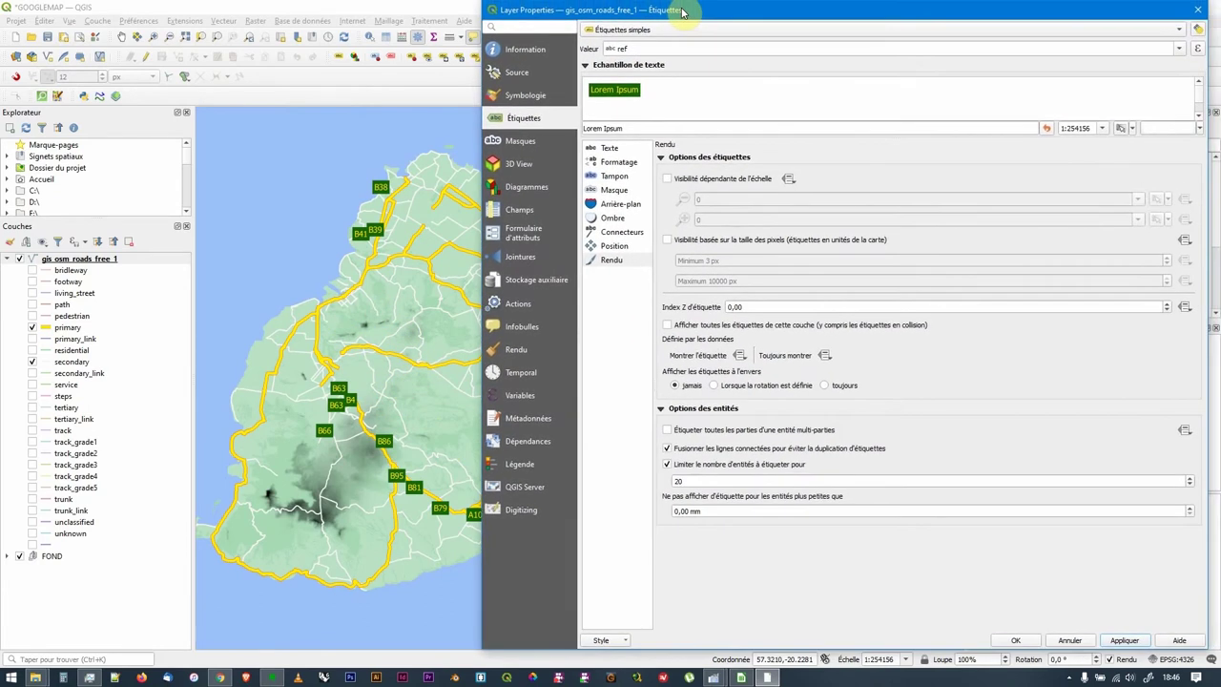
# Turn off both the connected-line merging and the labelled feature limit, apply, and close the layer properties.
pyautogui.click(692, 463)
pyautogui.click(1123, 639)
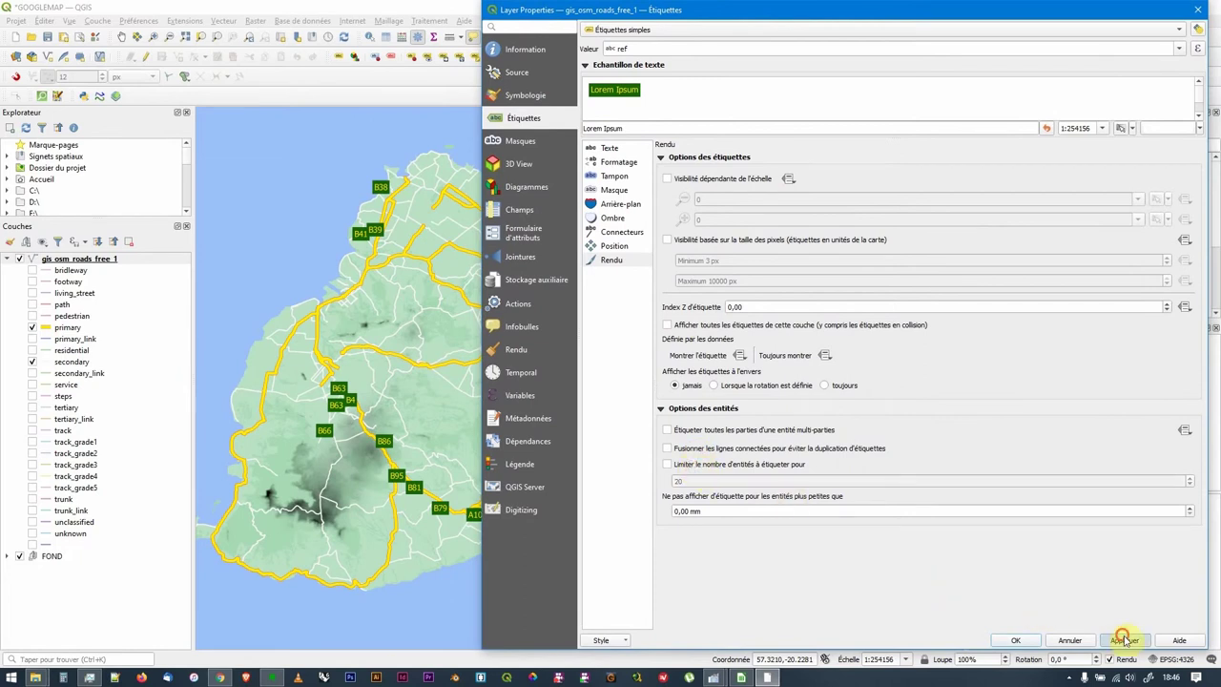
pyautogui.click(1013, 638)
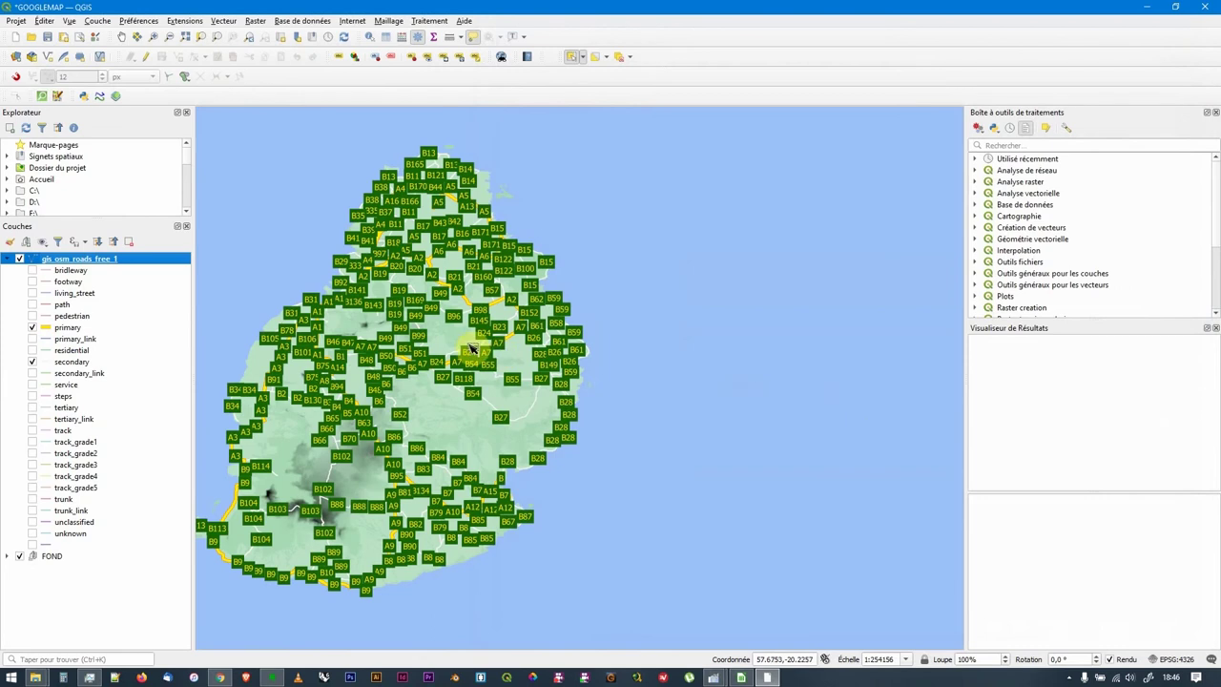
# Hide the secondary roads to examine the primary road labels alone, and show the secondary roads again.
pyautogui.moveTo(449, 349); pyautogui.dragTo(464, 353)
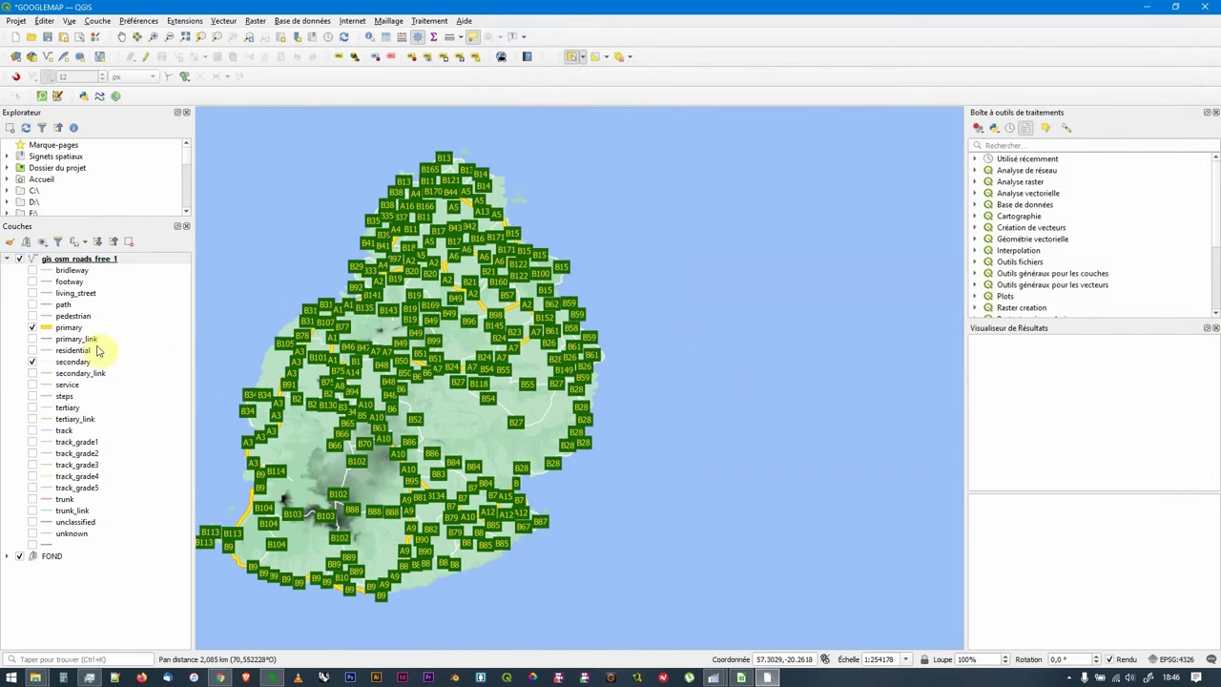
pyautogui.click(33, 362)
pyautogui.click(34, 363)
pyautogui.click(32, 363)
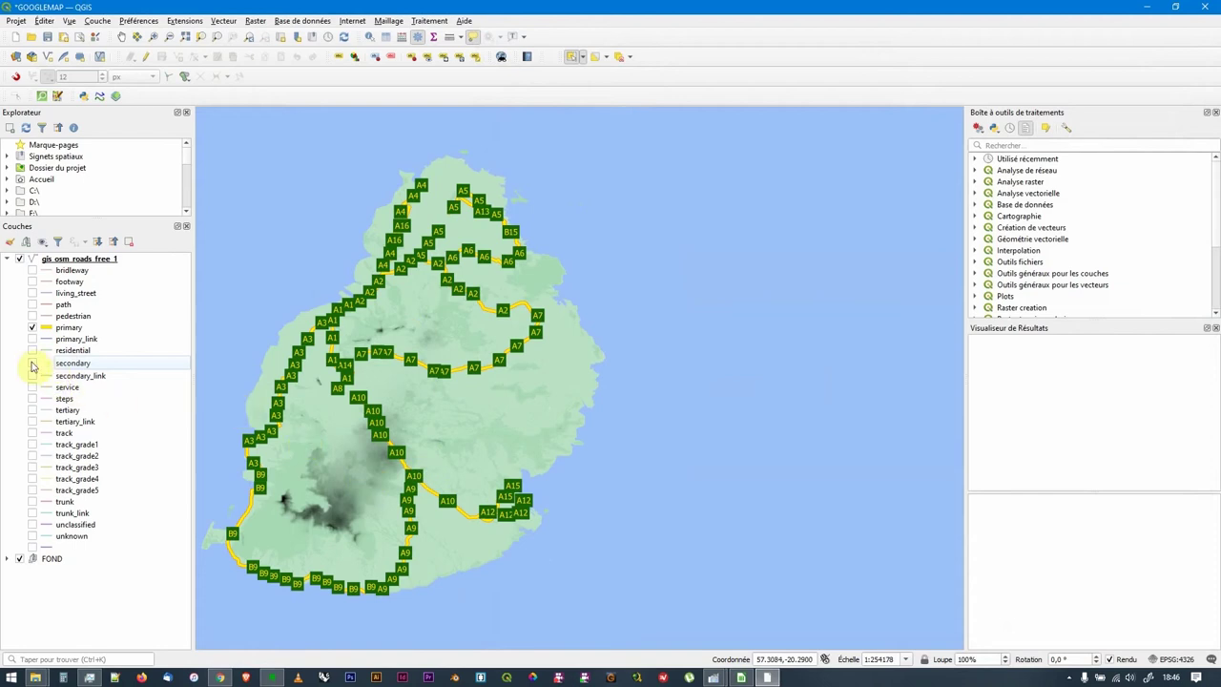
pyautogui.click(33, 363)
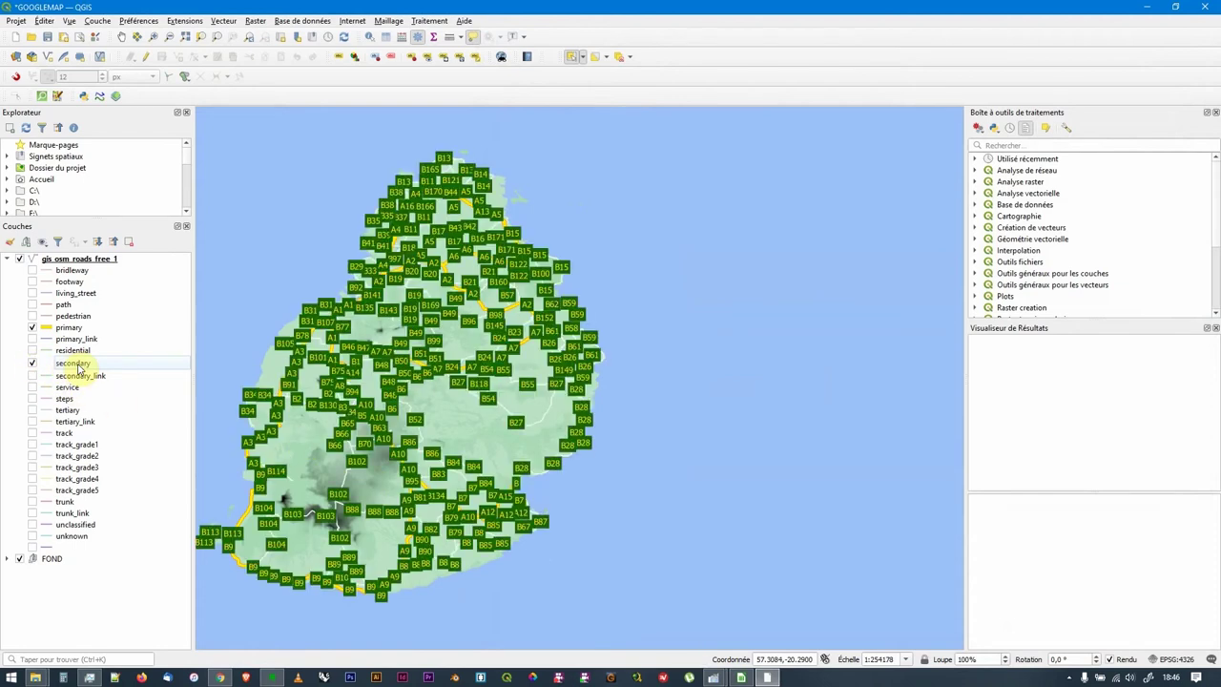
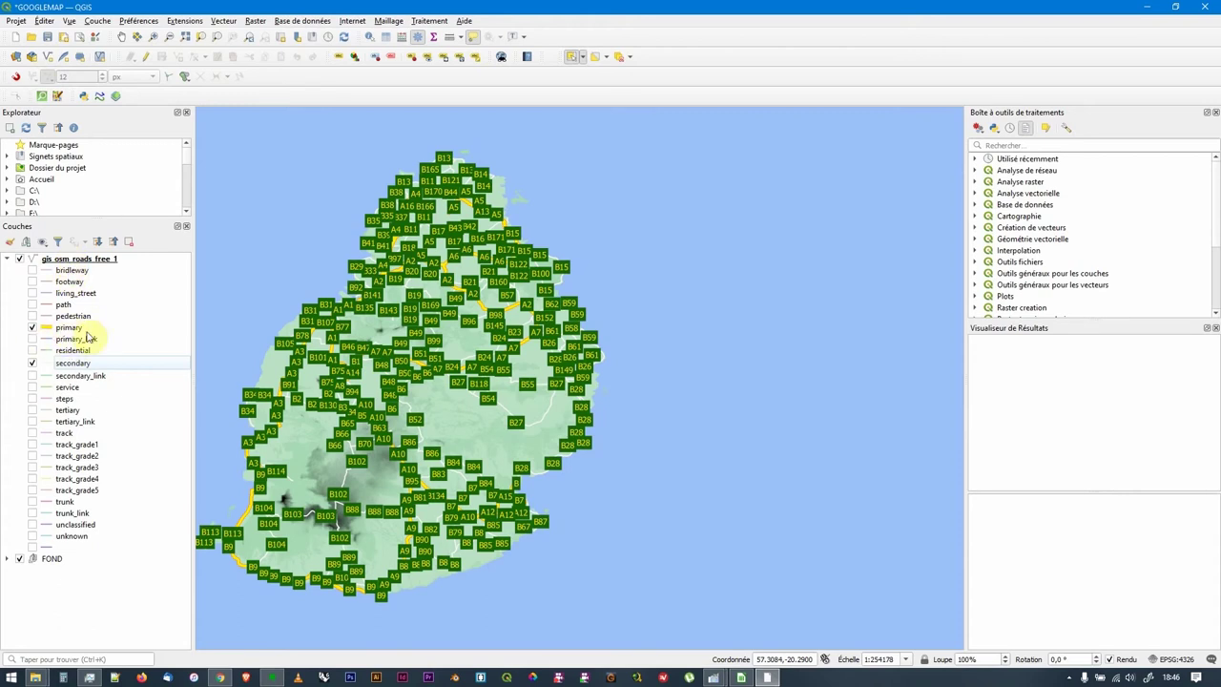
# Export the gis_osm_roads_free_1 layer as GeoPackage Routes.gpkg in the MAURICE folder, in EPSG:4326, adding it to the map.
pyautogui.click(79, 260)
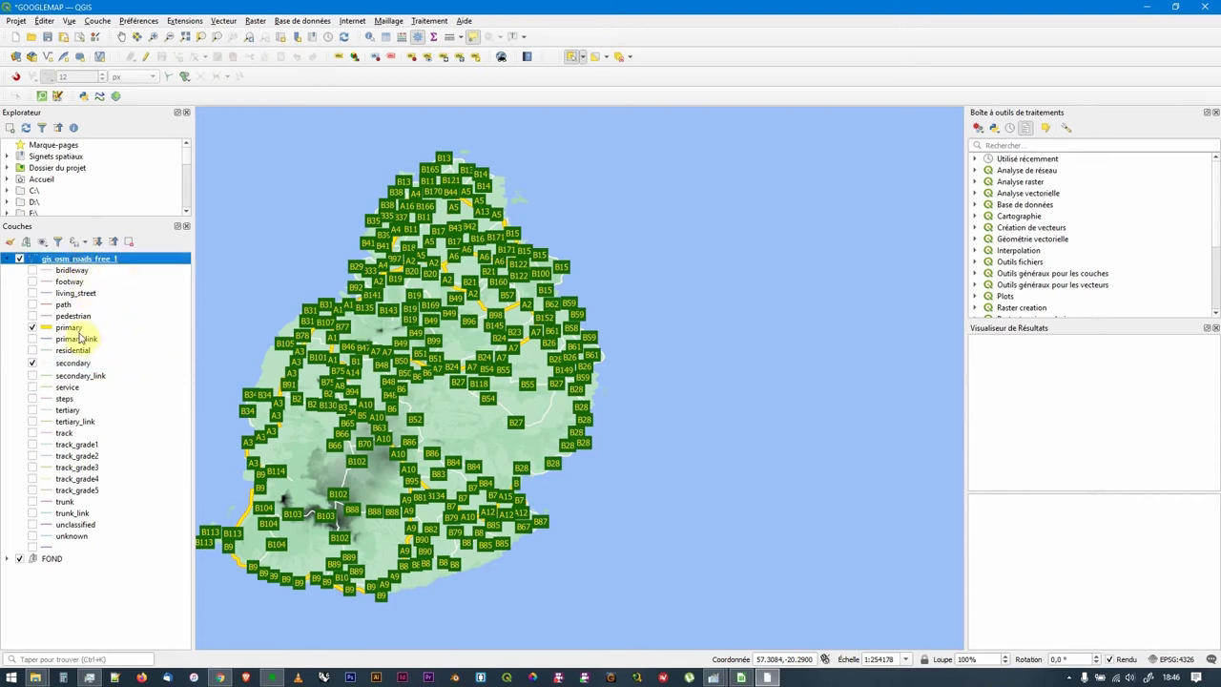
pyautogui.rightClick(82, 262)
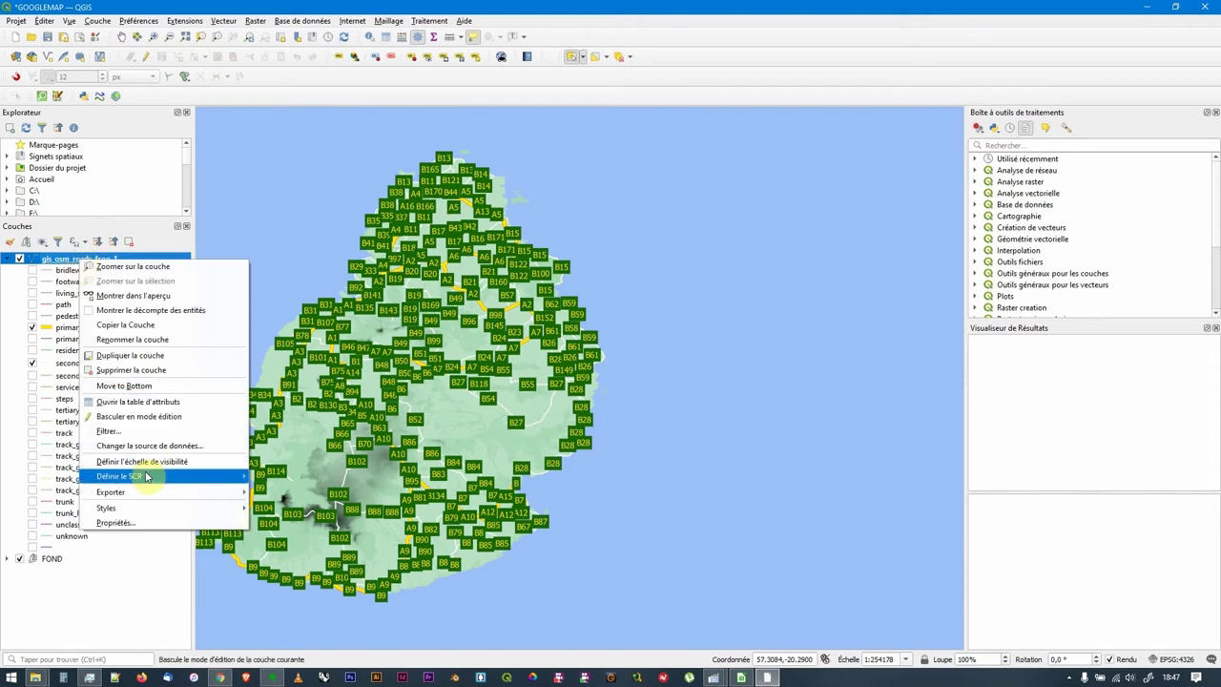
pyautogui.moveTo(150, 491)
pyautogui.click(268, 493)
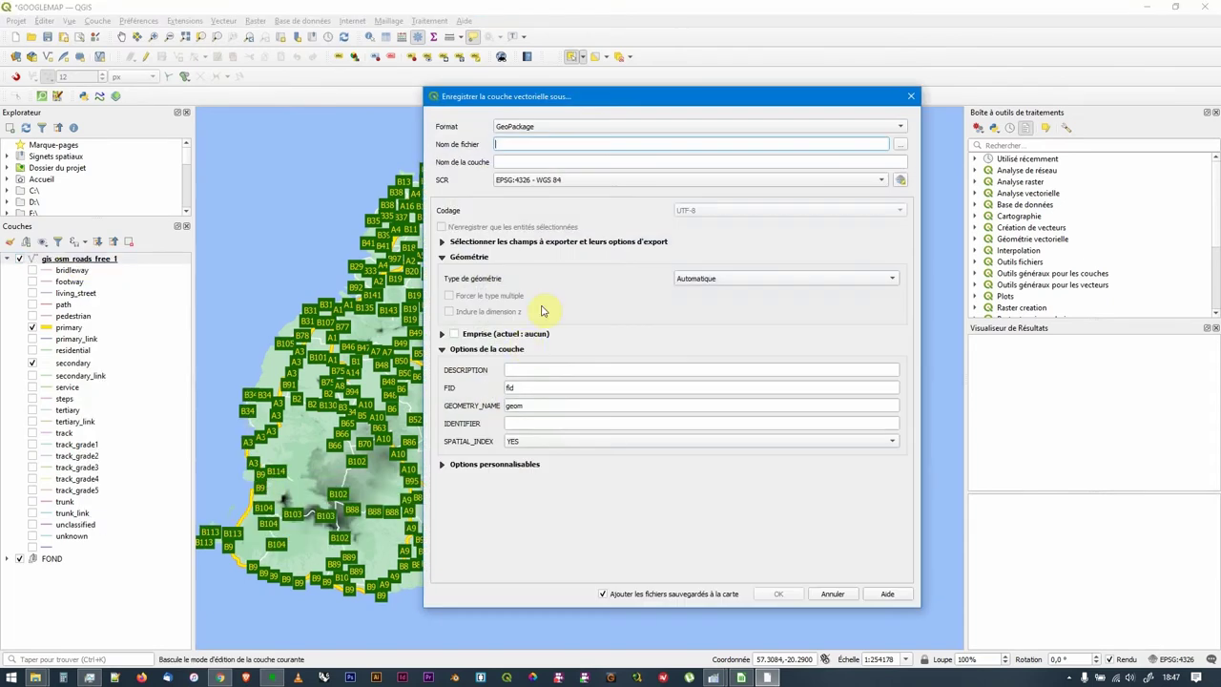
pyautogui.click(900, 143)
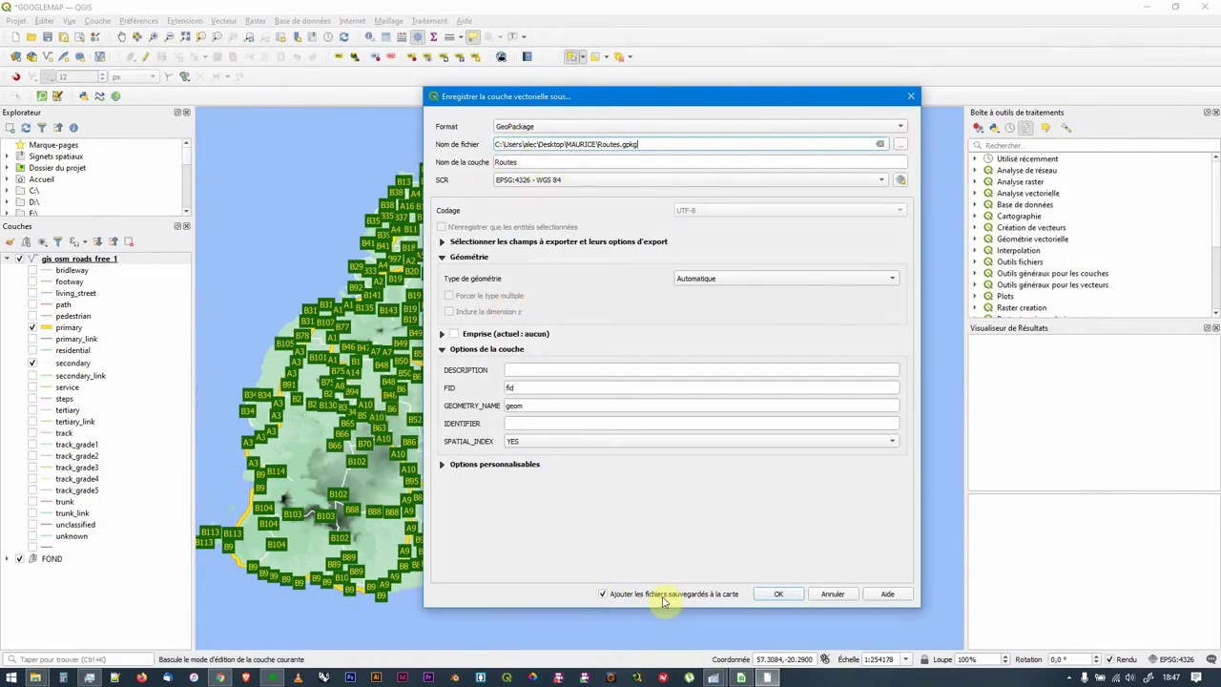
pyautogui.click(776, 595)
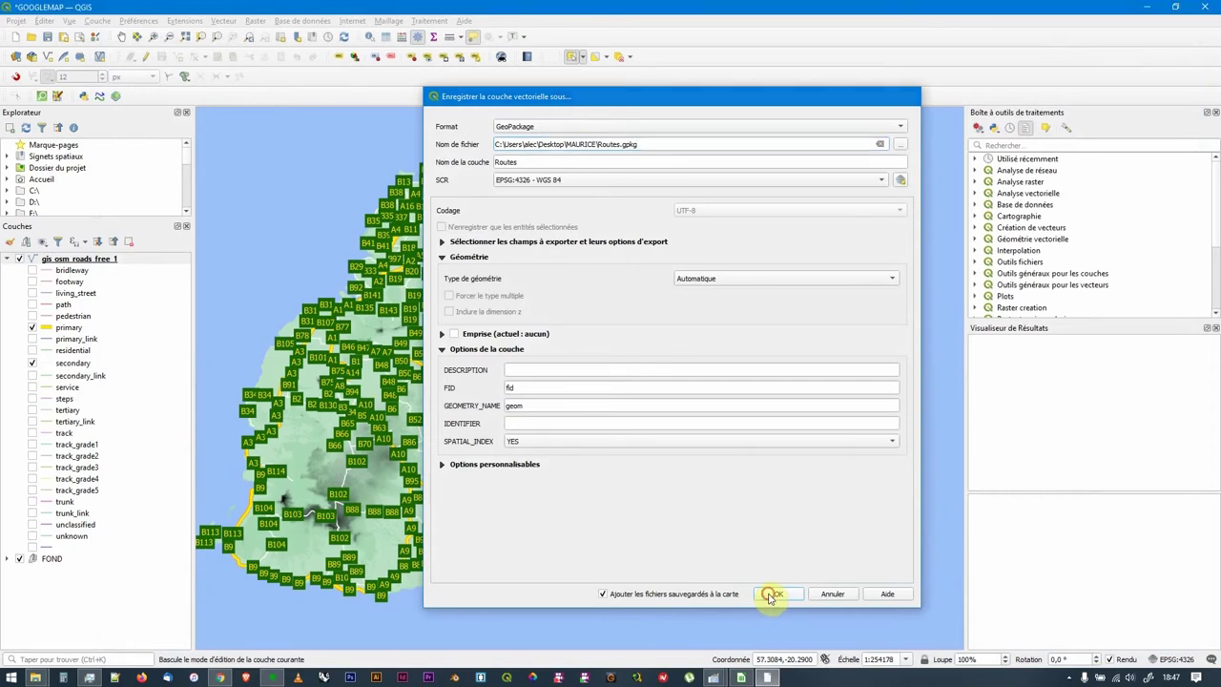
# Copy all style categories of the gis_osm_roads_free_1 layer and paste them onto the Routes layer.
pyautogui.click(8, 270)
pyautogui.rightClick(69, 270)
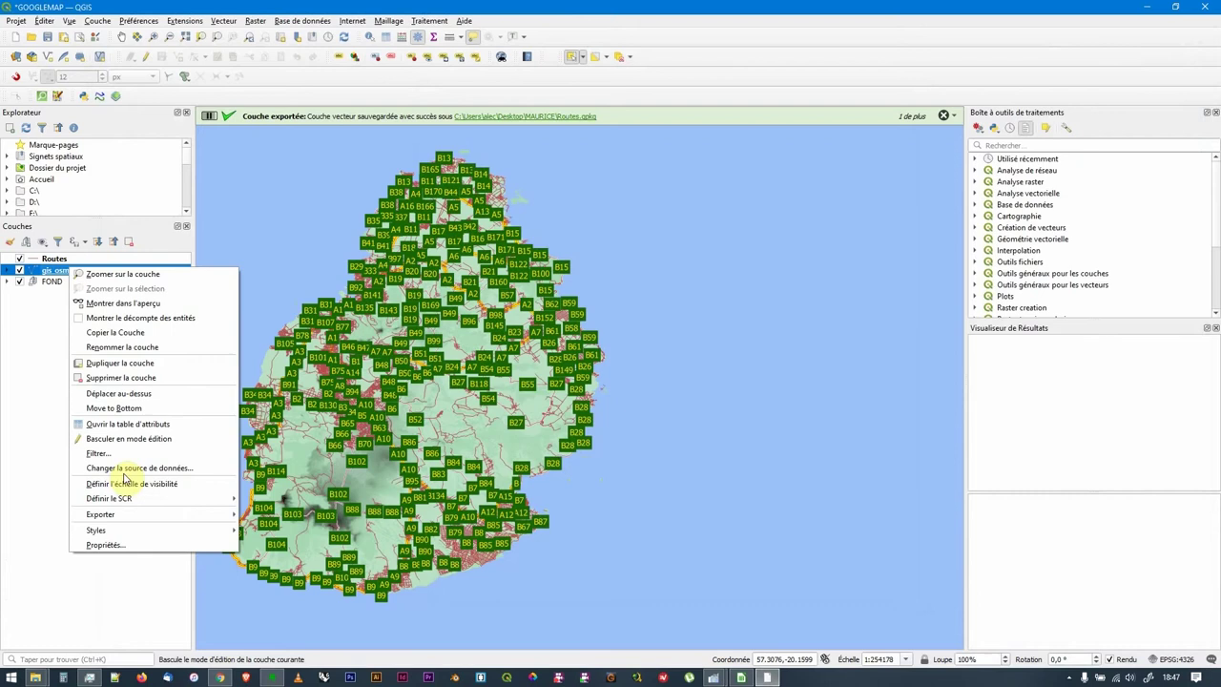
pyautogui.moveTo(234, 530)
pyautogui.moveTo(329, 534)
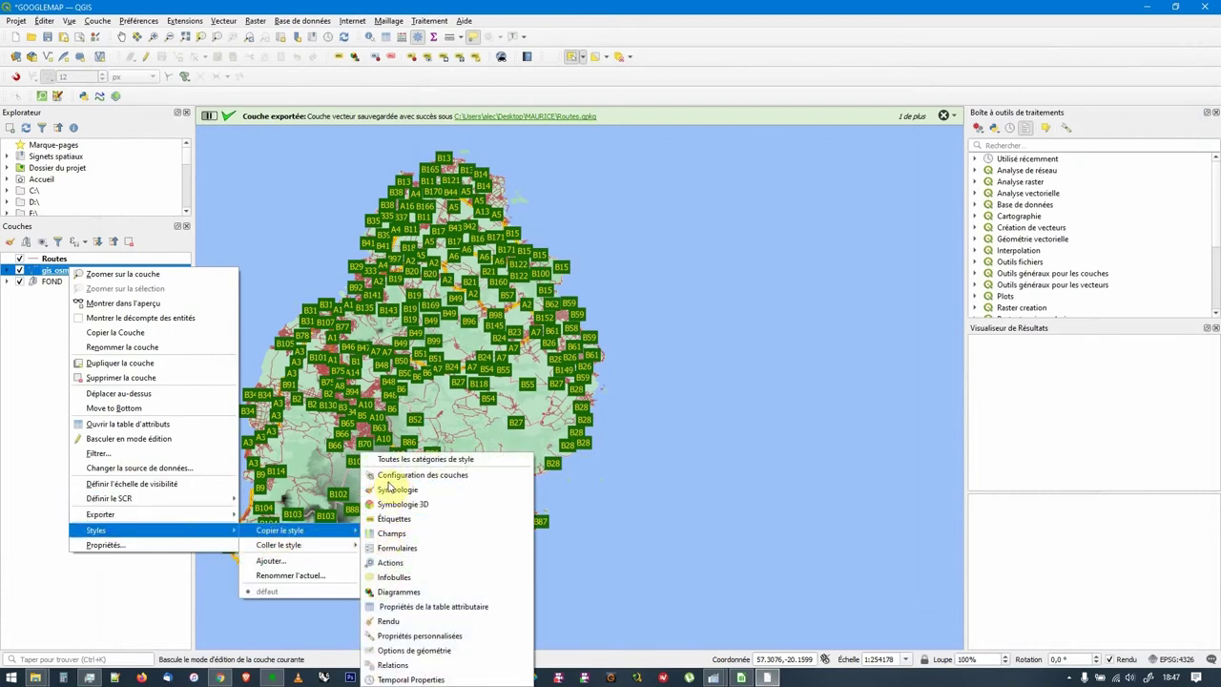
pyautogui.click(393, 460)
pyautogui.click(73, 259)
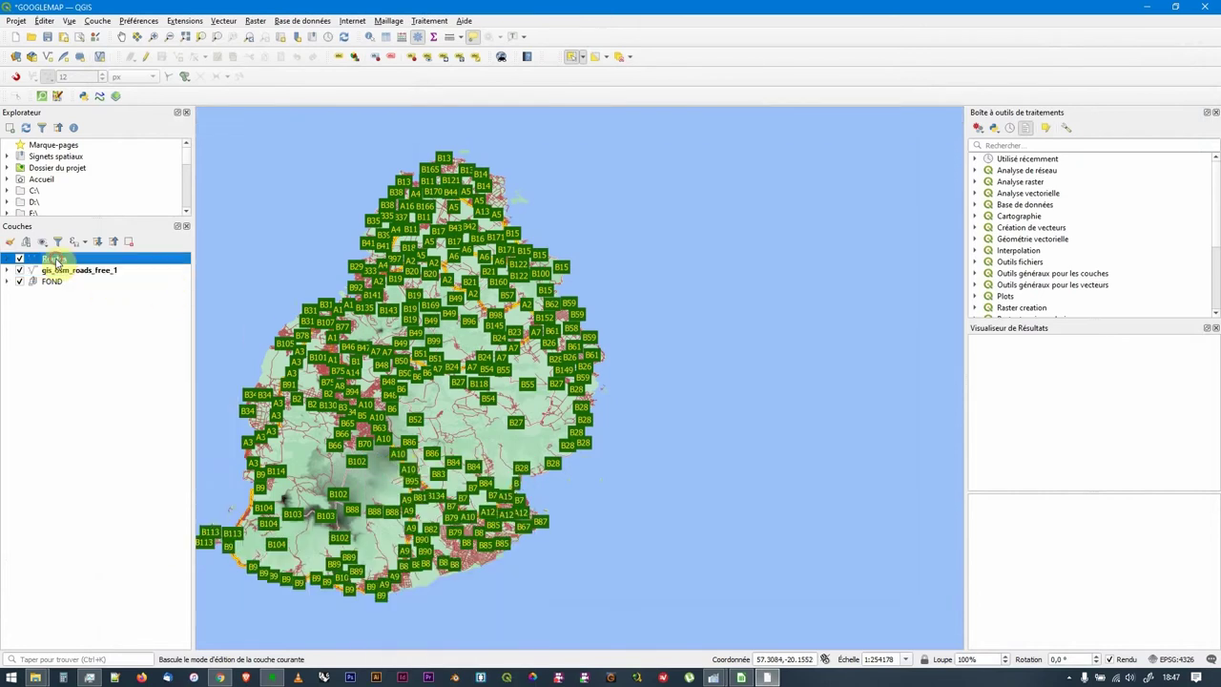
pyautogui.rightClick(73, 258)
pyautogui.moveTo(207, 507)
pyautogui.moveTo(287, 395)
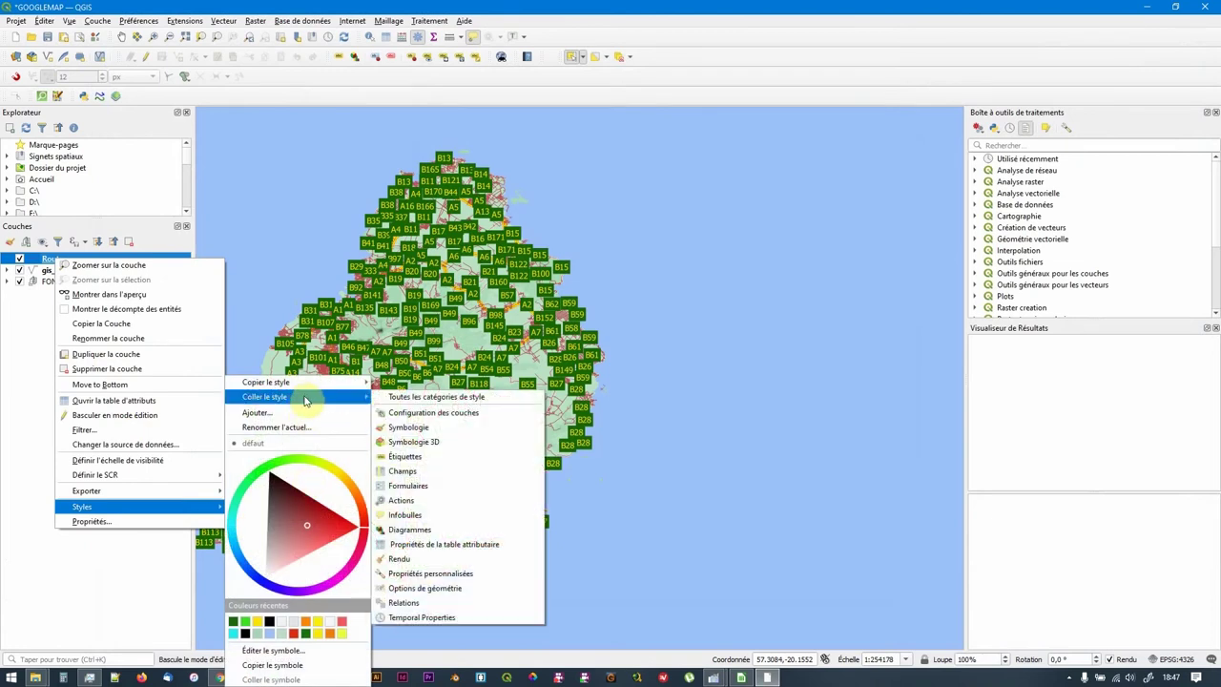
pyautogui.click(401, 401)
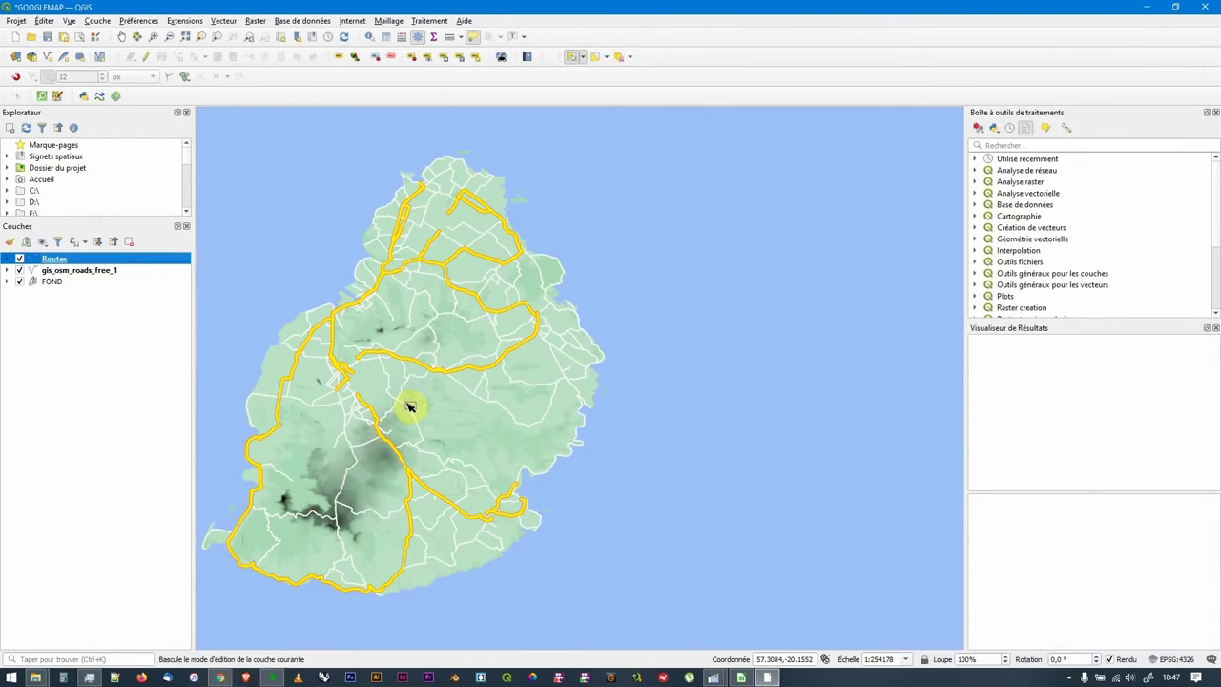
# Remove the gis_osm_roads_free_1 layer from the project.
pyautogui.click(91, 273)
pyautogui.rightClick(89, 275)
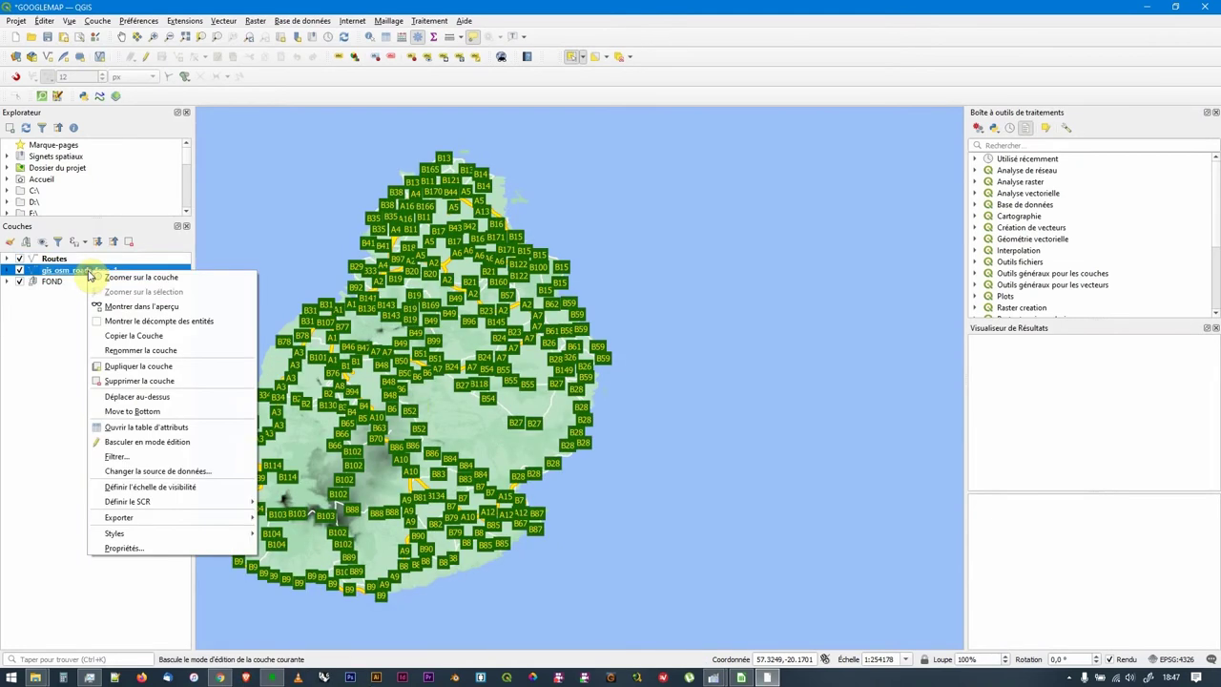
pyautogui.click(131, 381)
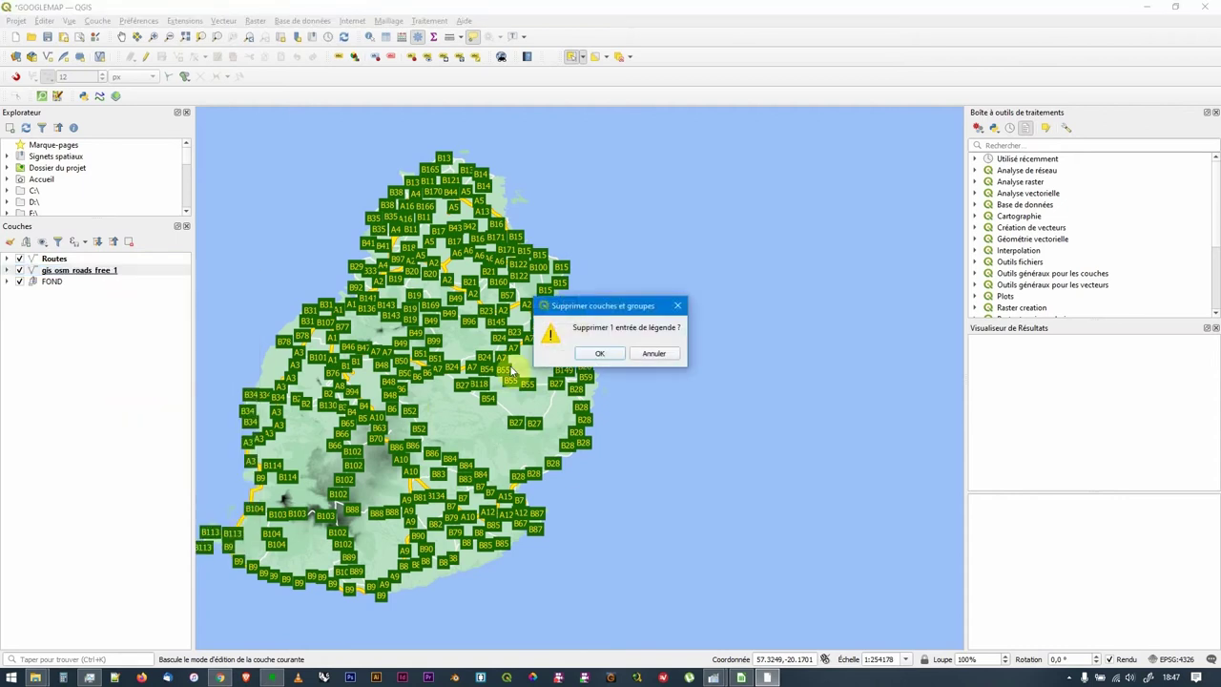
pyautogui.click(594, 354)
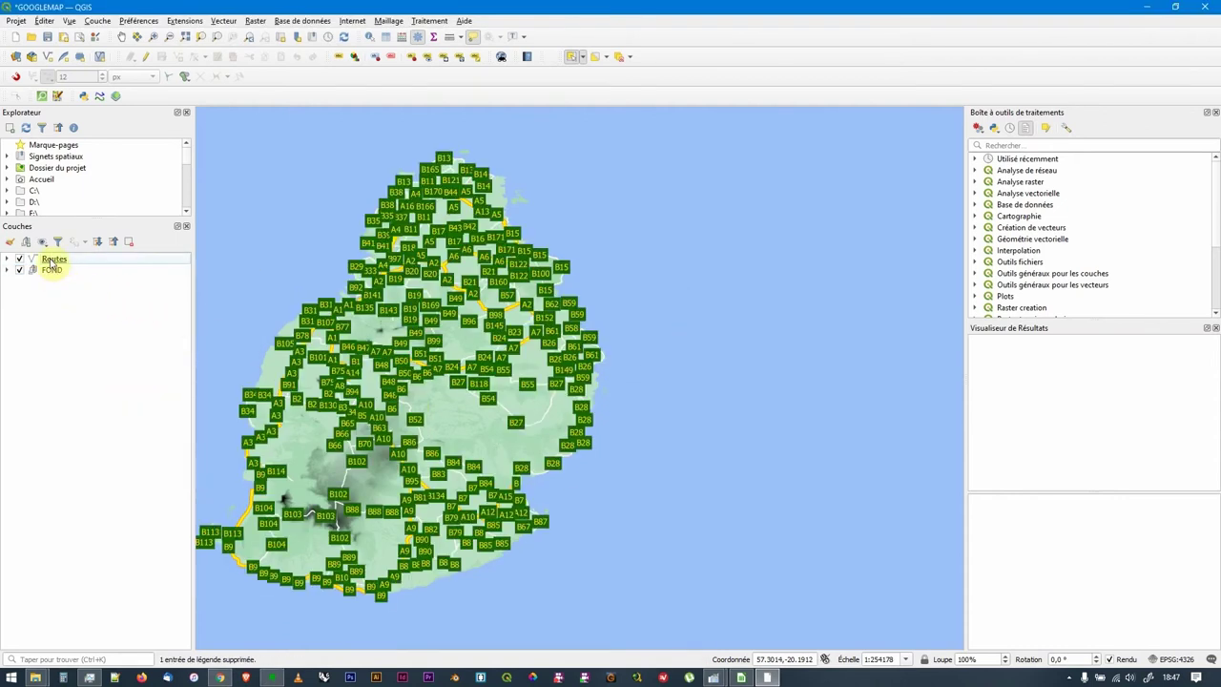
# Duplicate the Routes layer and check the road classes listed under the two layers.
pyautogui.click(47, 258)
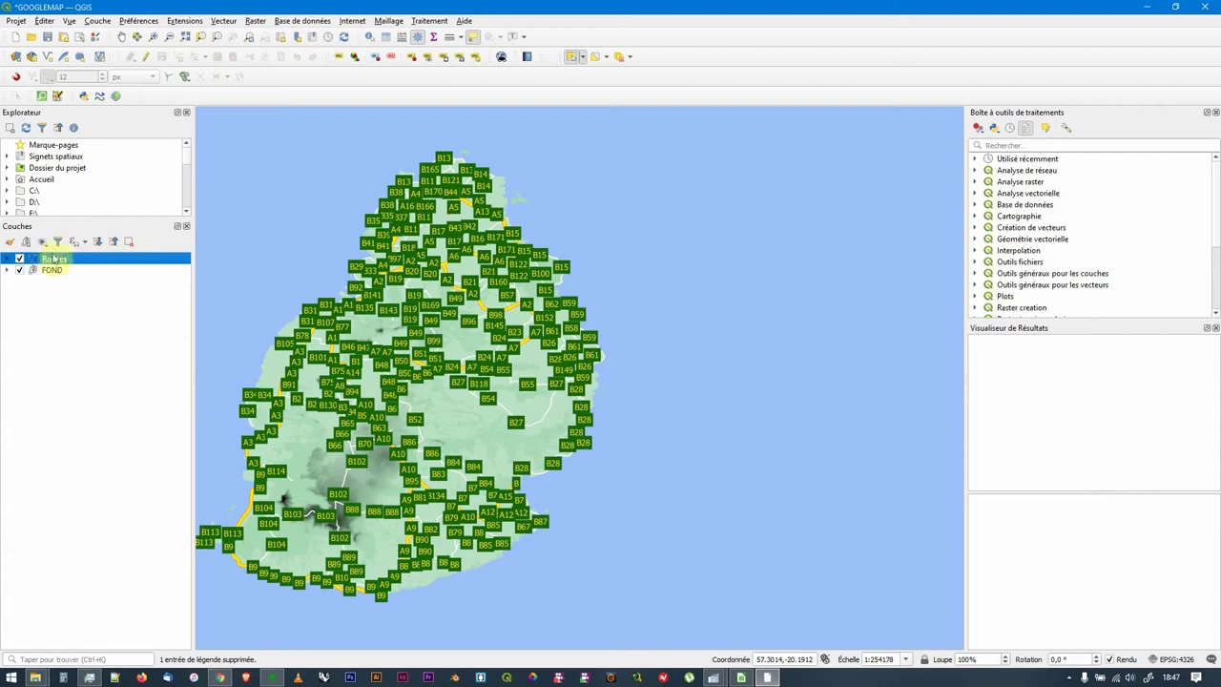
pyautogui.rightClick(56, 265)
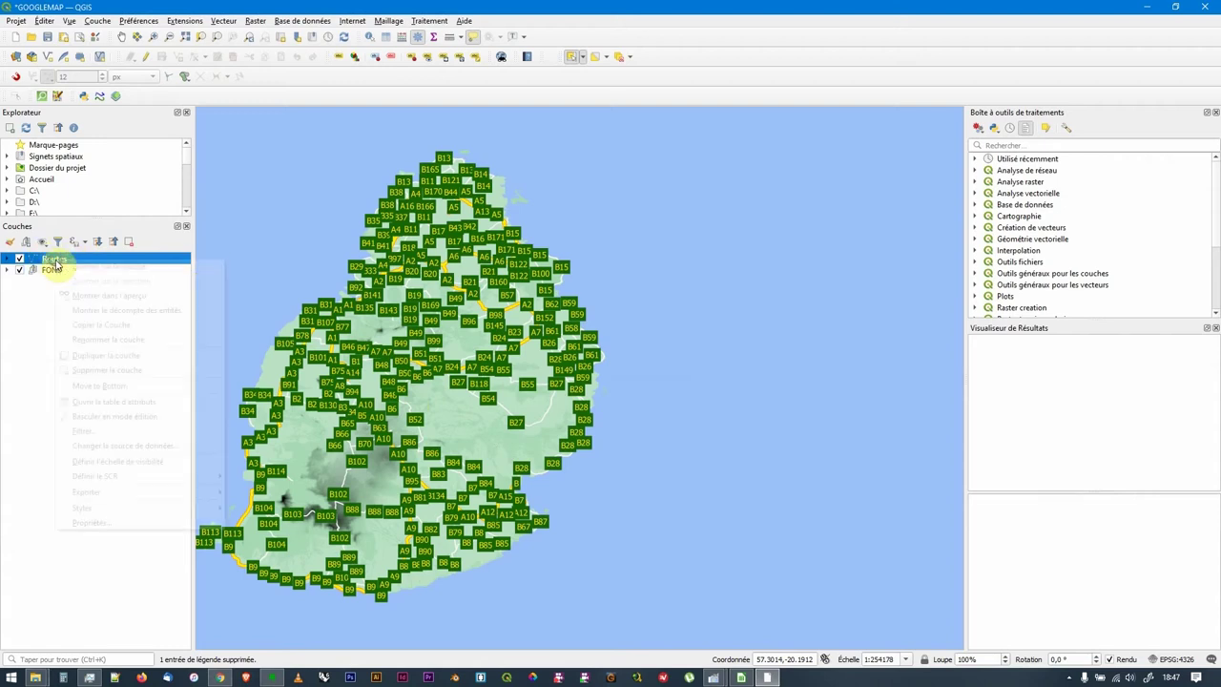
pyautogui.click(107, 355)
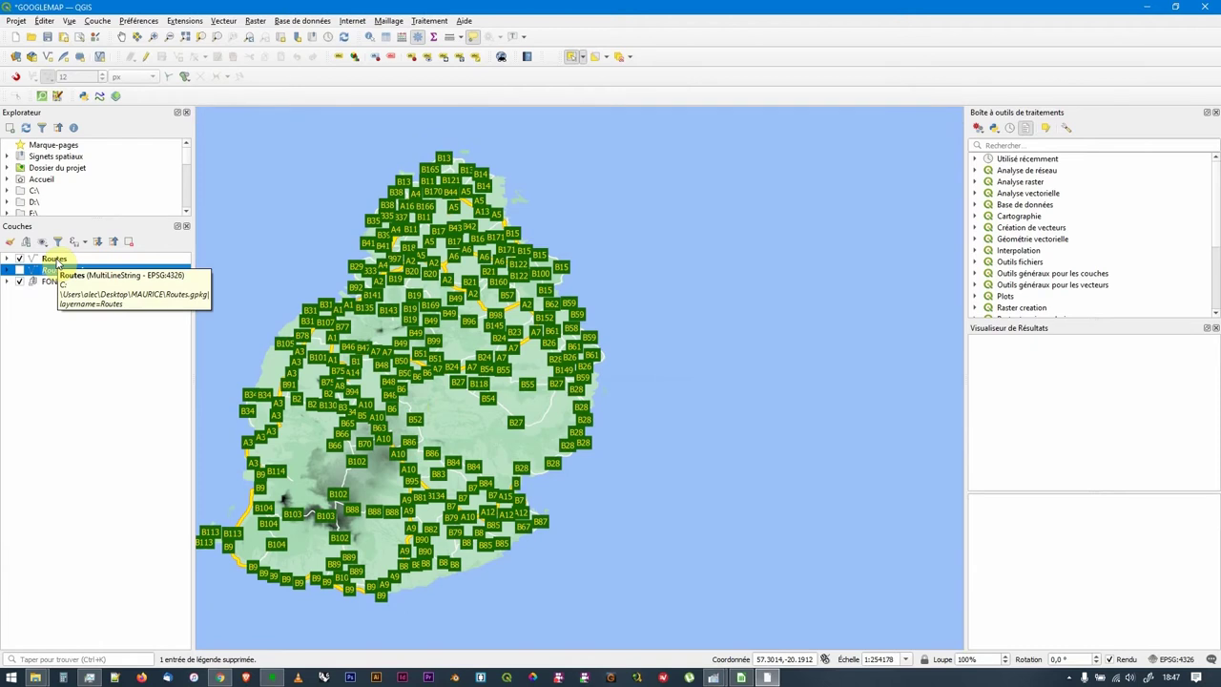
pyautogui.click(8, 270)
pyautogui.click(8, 258)
pyautogui.click(8, 258)
pyautogui.click(8, 270)
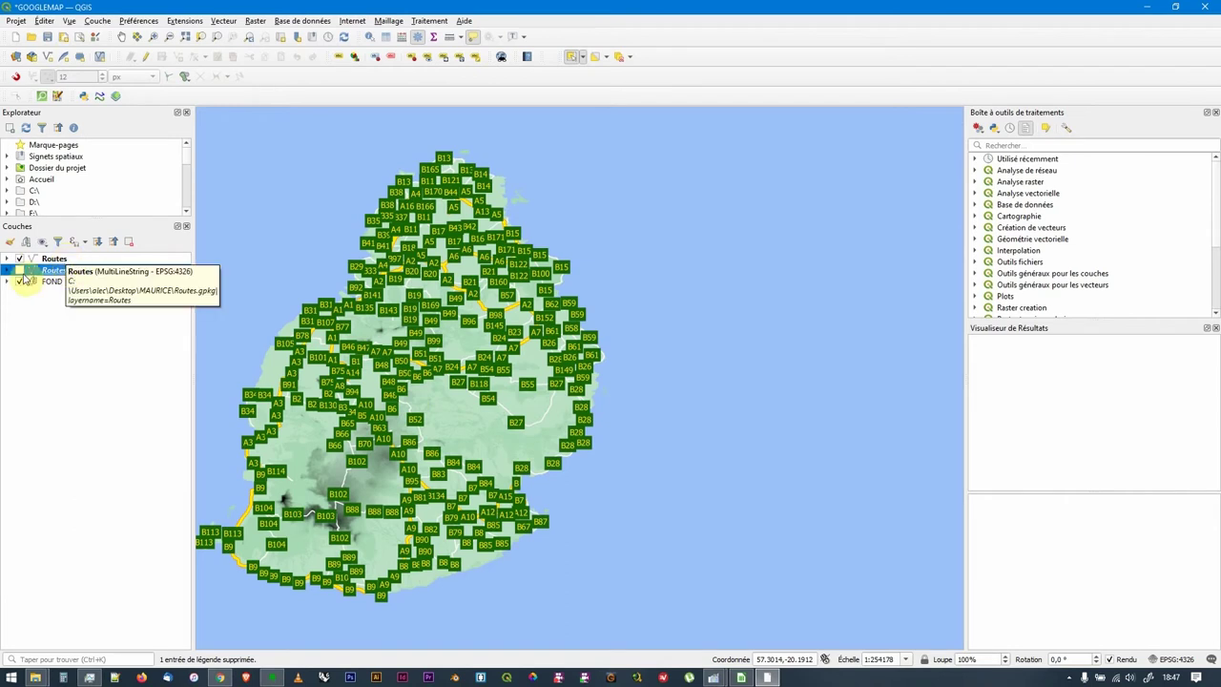
pyautogui.click(8, 270)
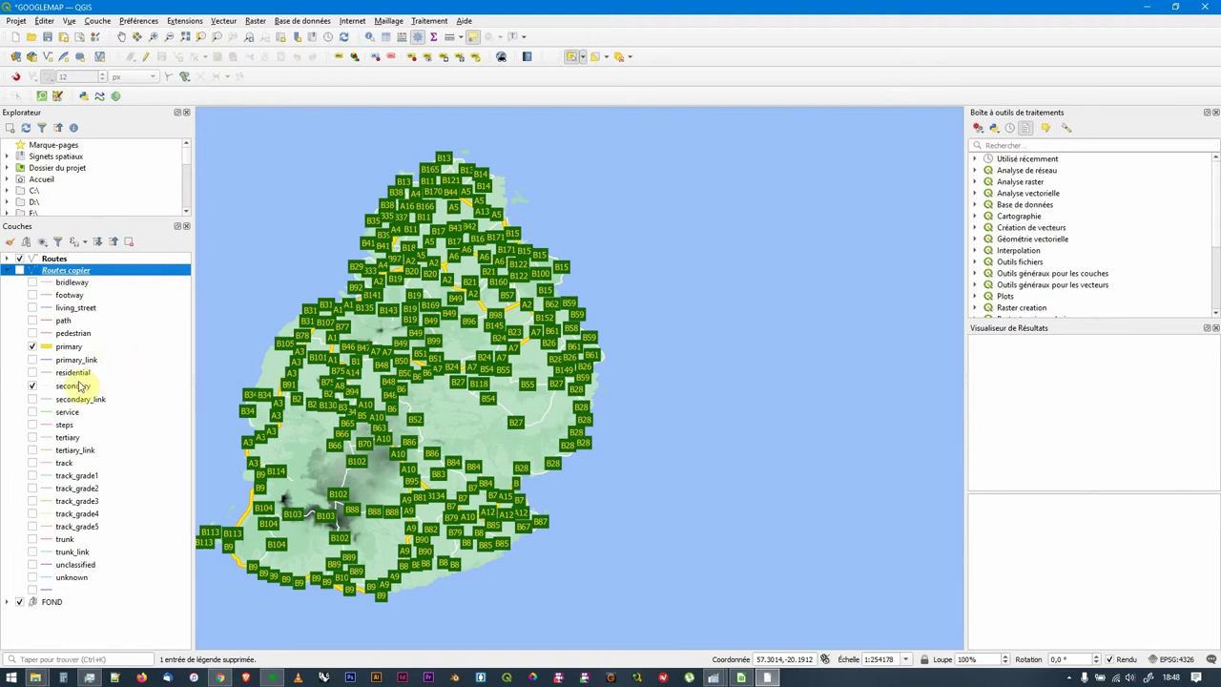
pyautogui.click(8, 270)
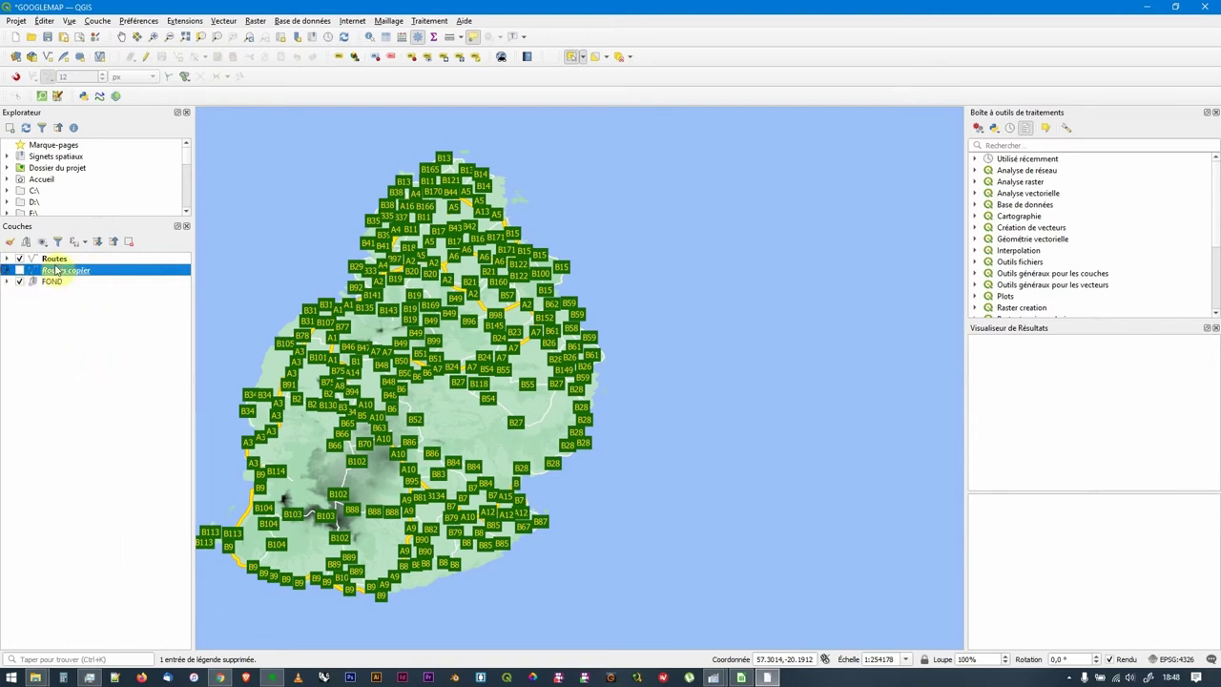
# Rename the Routes layer as Routes Primaires and its copy as Routes Secondaires.
pyautogui.click(57, 259)
pyautogui.click(59, 259)
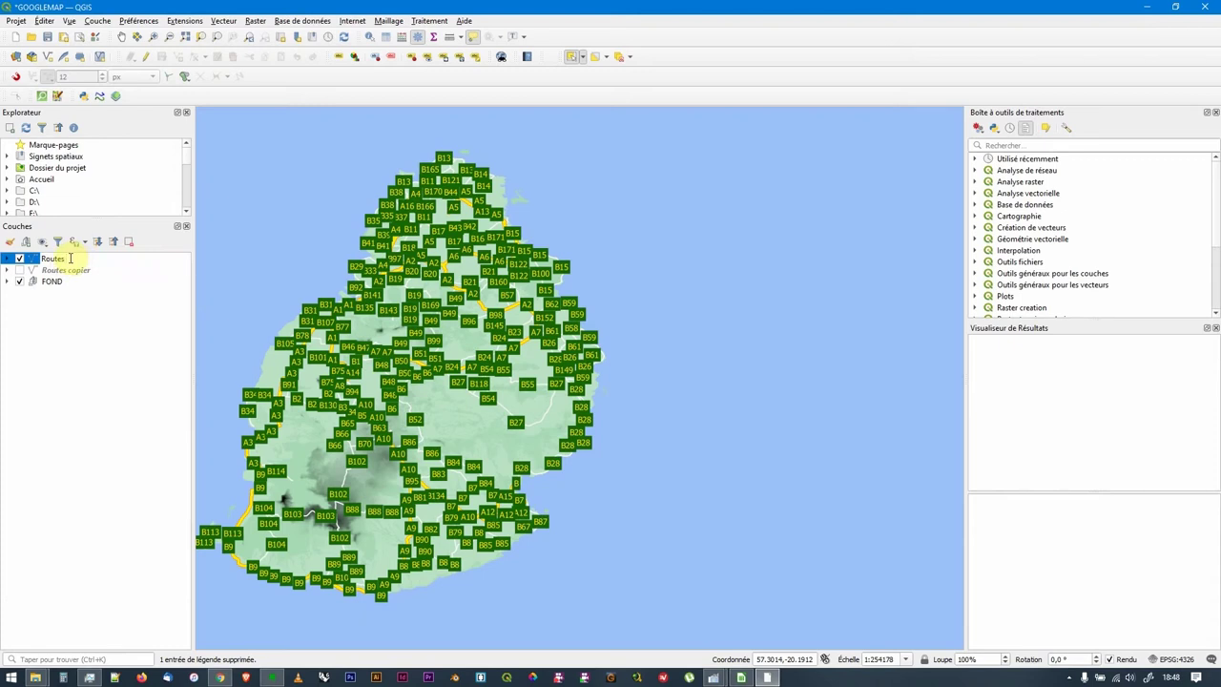
pyautogui.write('es')
pyautogui.press('Return')
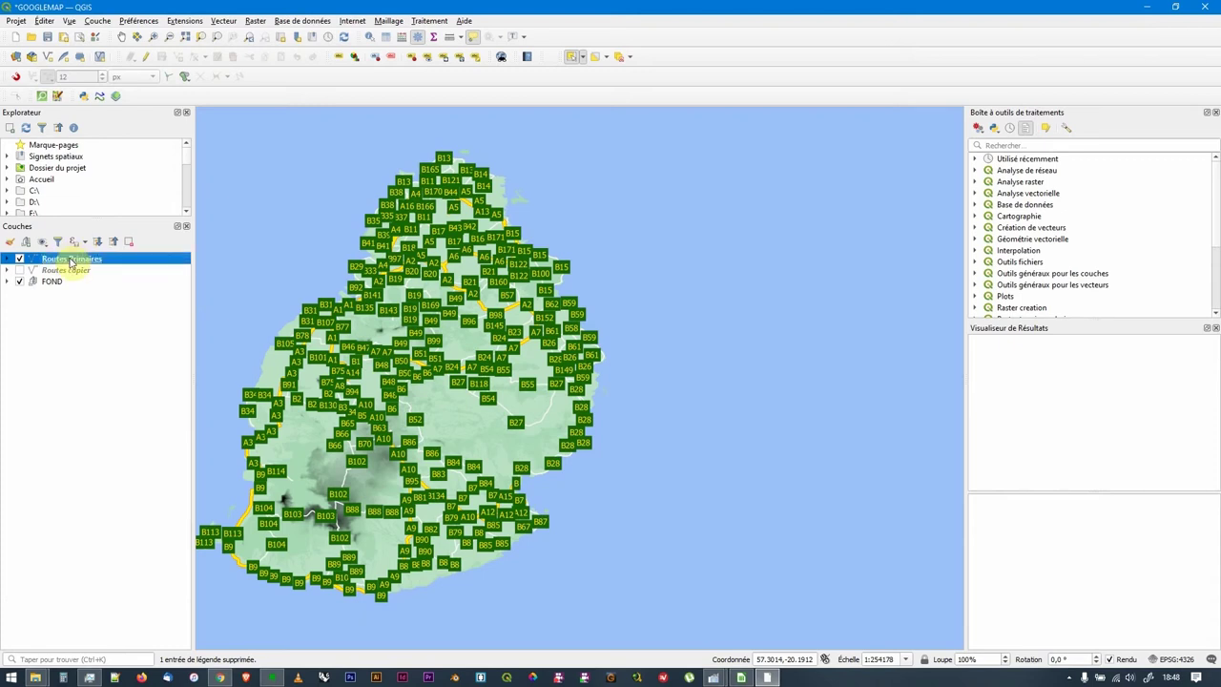
pyautogui.click(80, 270)
pyautogui.click(84, 269)
pyautogui.moveTo(67, 270); pyautogui.dragTo(114, 268)
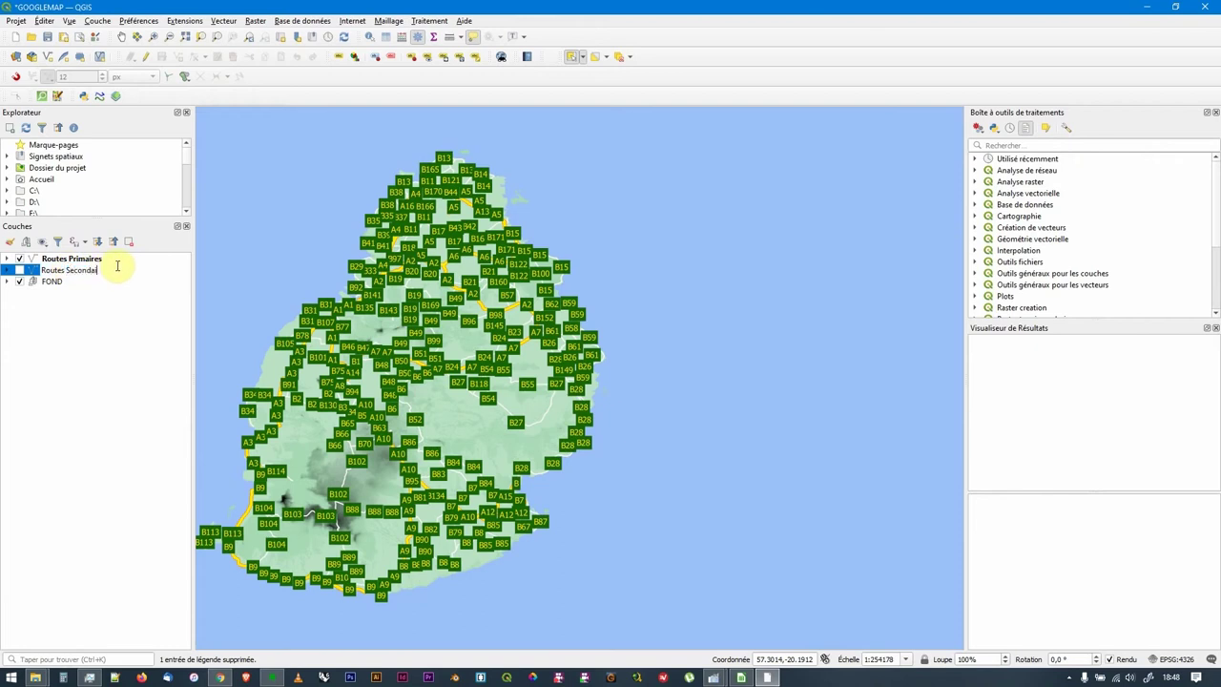
pyautogui.press('Return')
# Hide the secondary class in Routes Primaires, then show the Routes Secondaires layer with its primary class hidden.
pyautogui.click(7, 258)
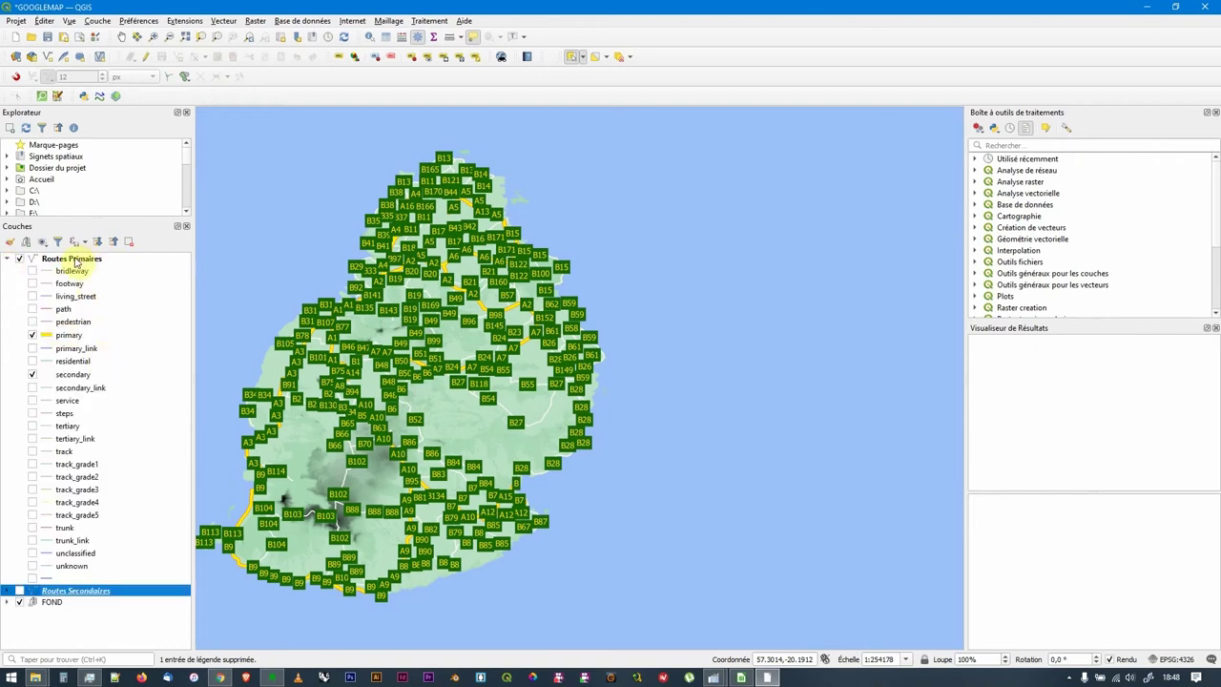
pyautogui.click(33, 374)
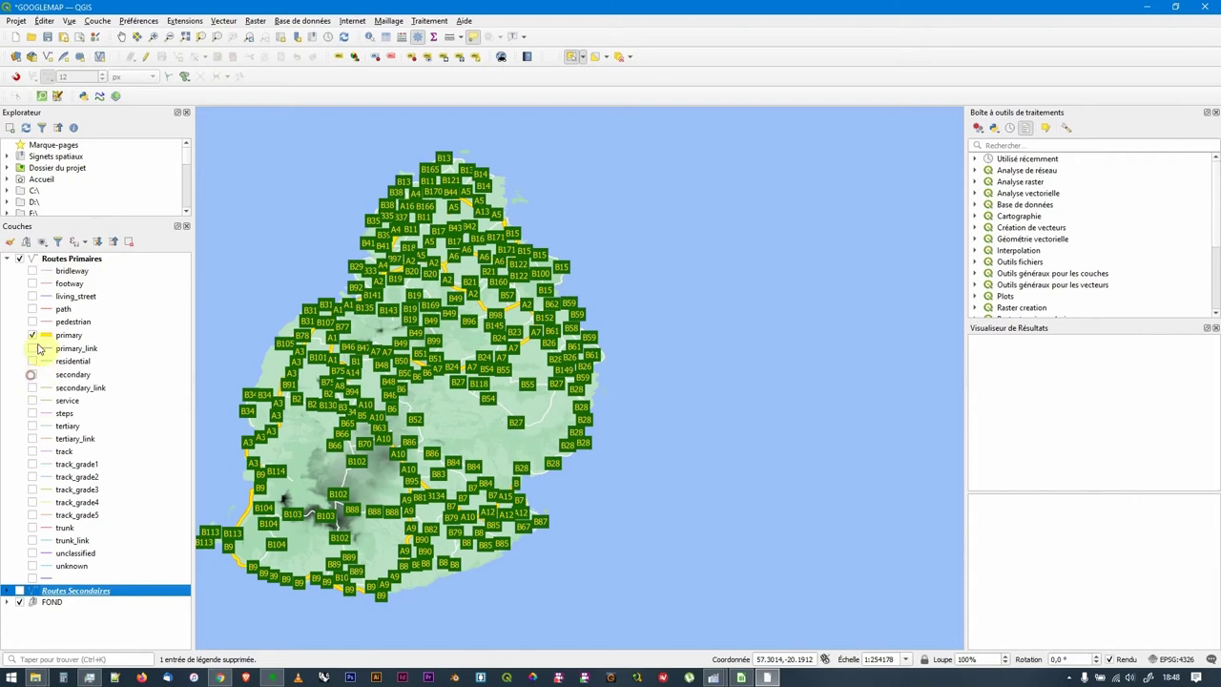
pyautogui.click(8, 259)
pyautogui.click(8, 271)
pyautogui.click(19, 271)
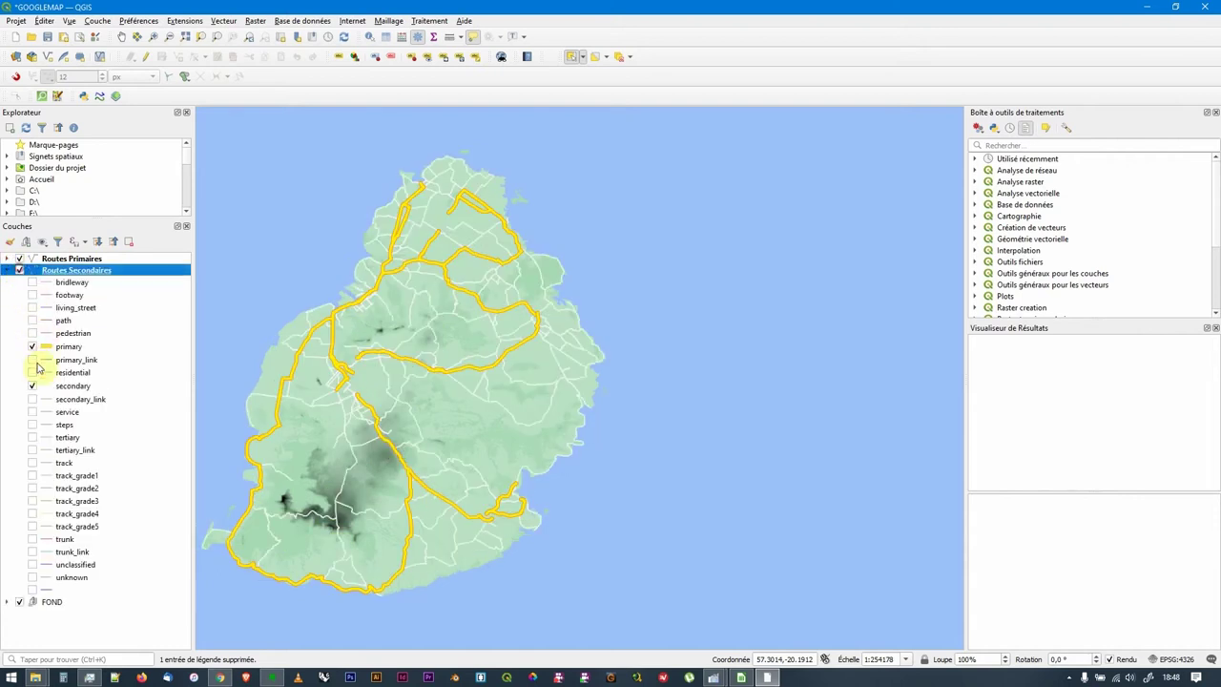
pyautogui.click(33, 347)
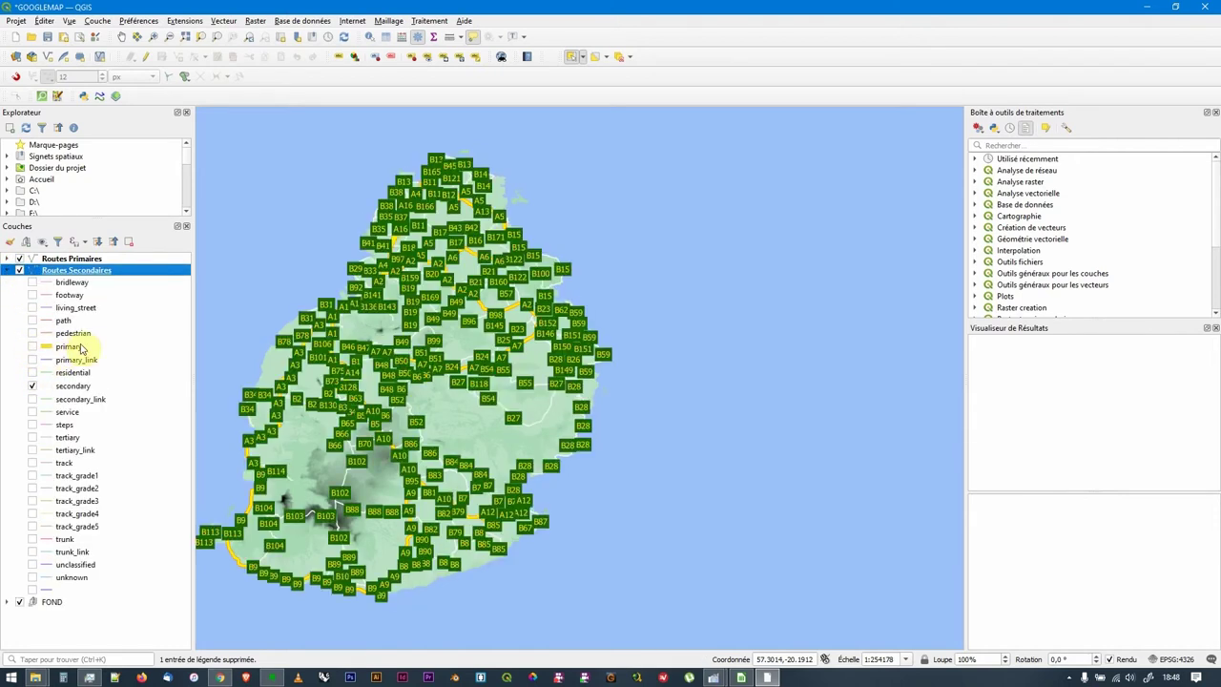
pyautogui.click(8, 270)
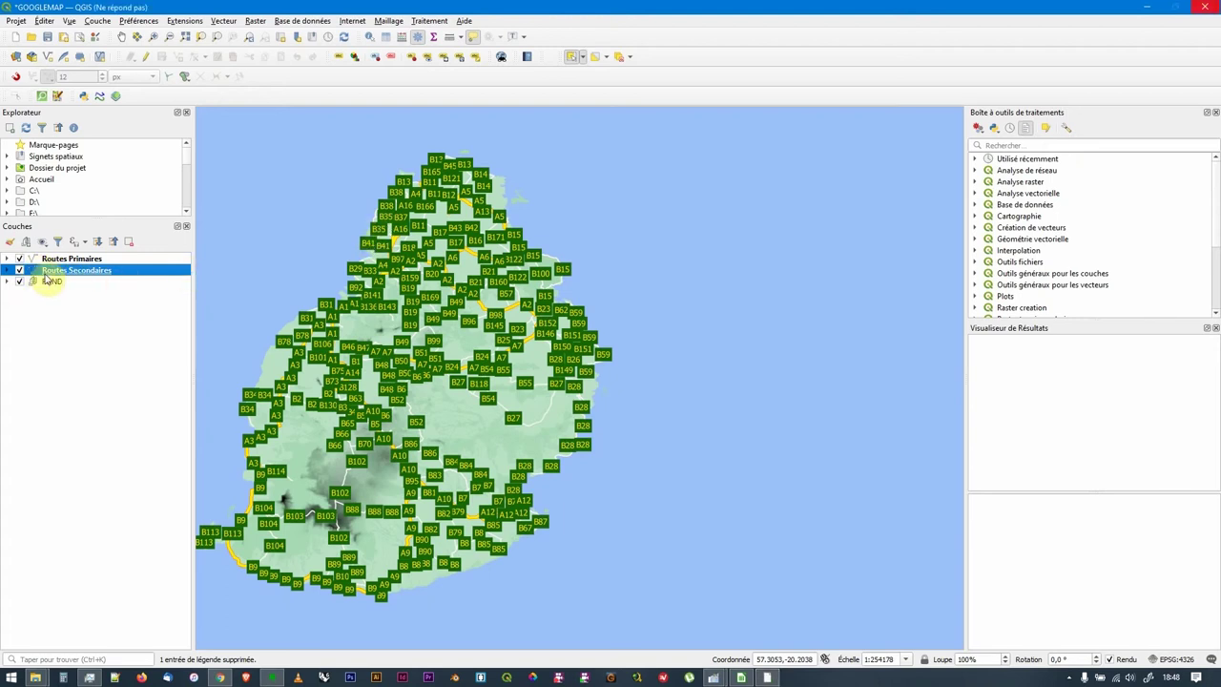
# Switch the labels of the Routes Secondaires layer to rule-based labelling.
pyautogui.doubleClick(52, 271)
pyautogui.click(656, 31)
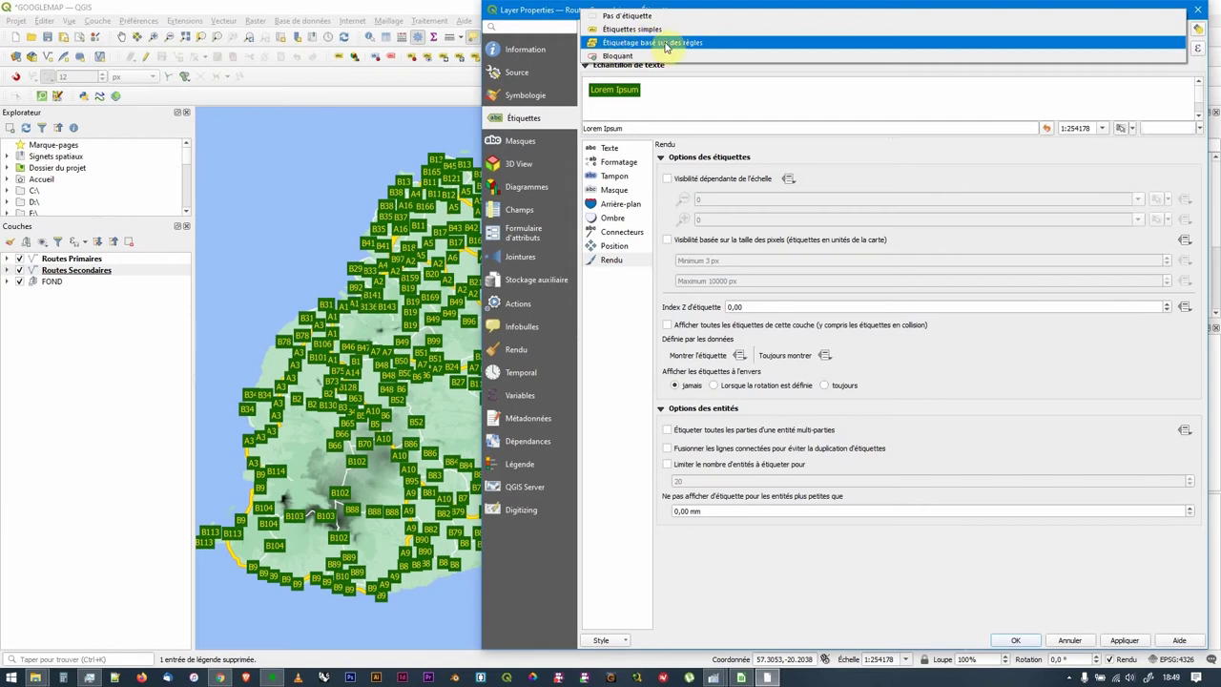
pyautogui.click(612, 43)
pyautogui.click(673, 60)
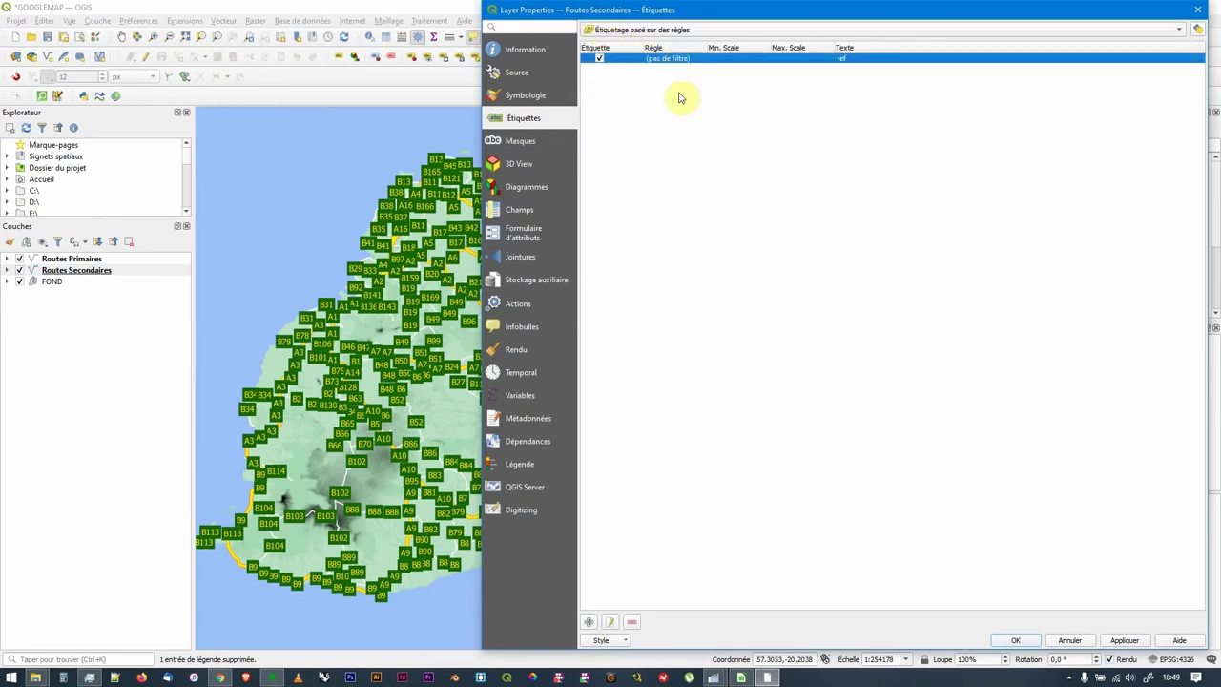
# Add a label rule for Routes Secondaires, enlarge its editing dialog and describe the rule as Secondaire.
pyautogui.click(589, 621)
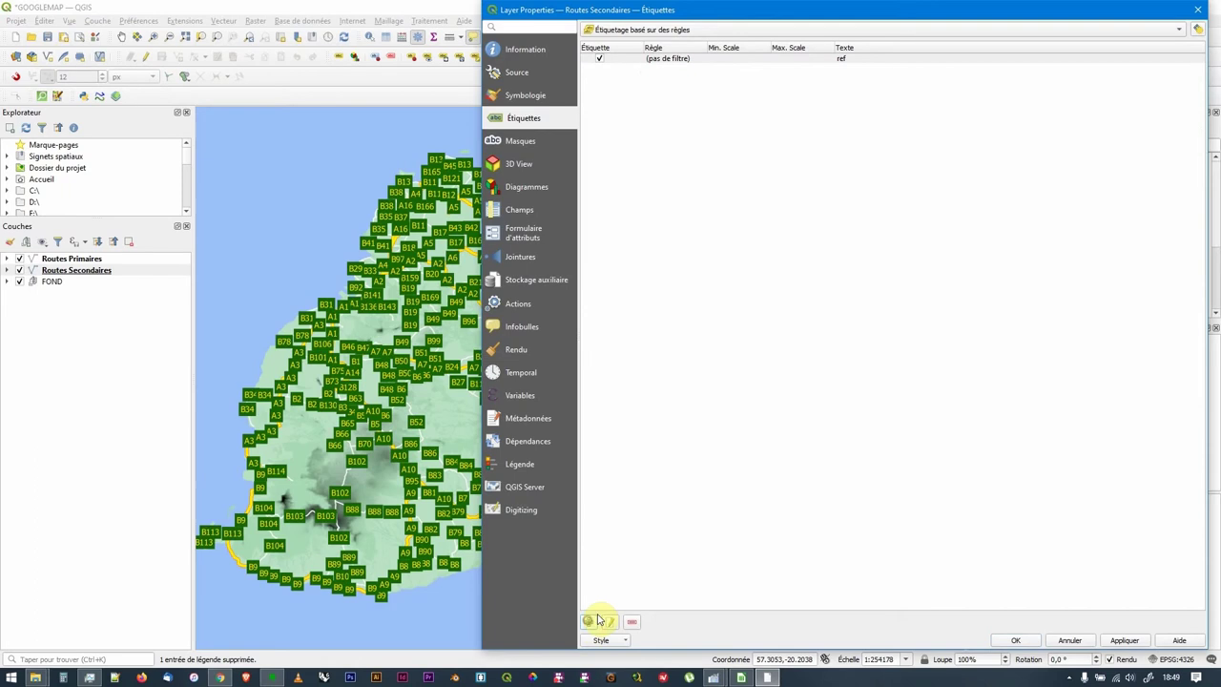
pyautogui.moveTo(774, 458); pyautogui.dragTo(853, 594)
pyautogui.moveTo(727, 212); pyautogui.dragTo(644, 90)
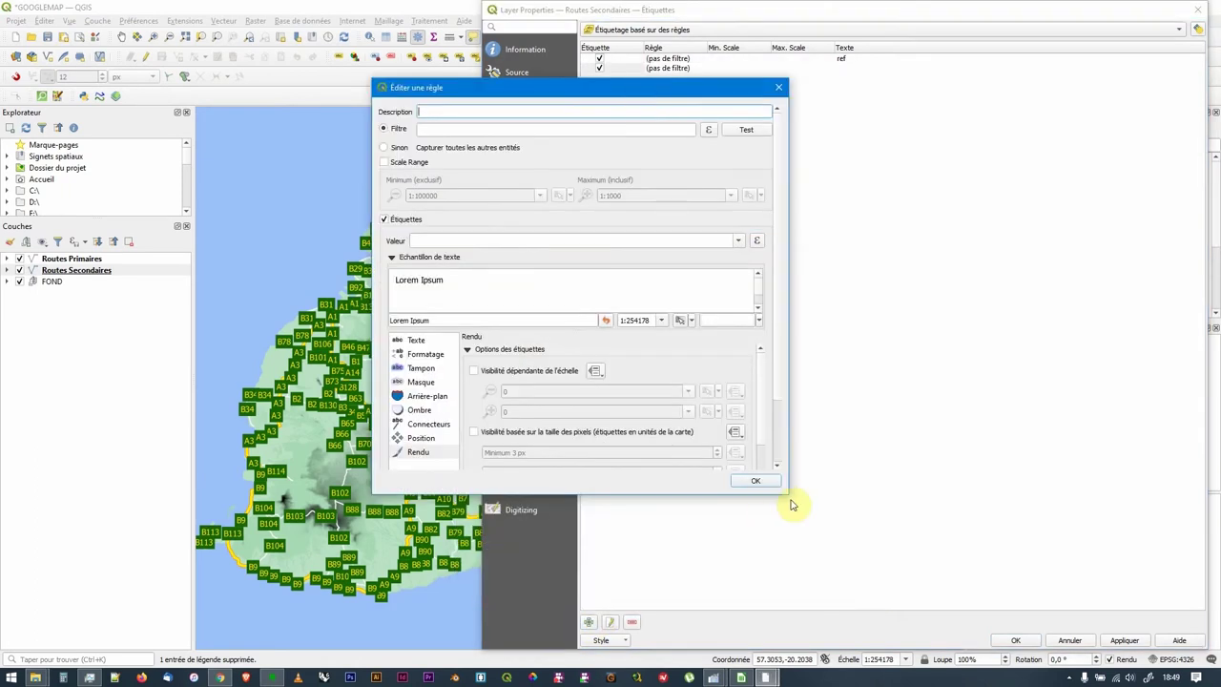
pyautogui.moveTo(791, 499); pyautogui.dragTo(902, 627)
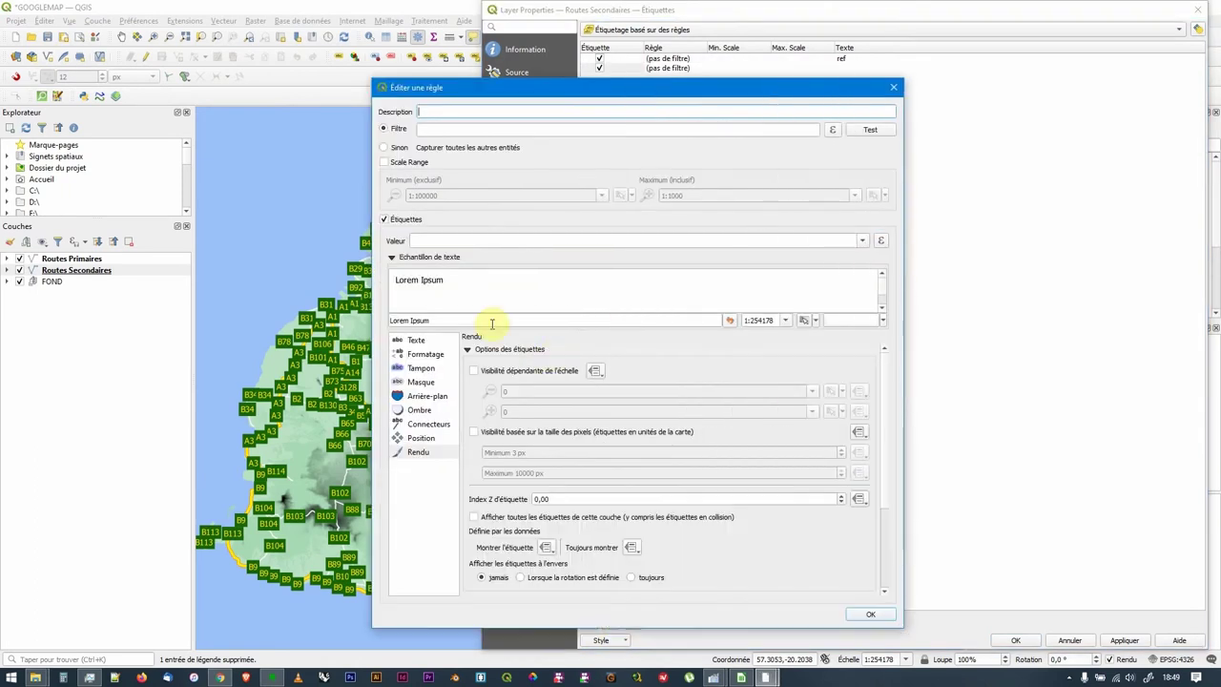
pyautogui.click(445, 125)
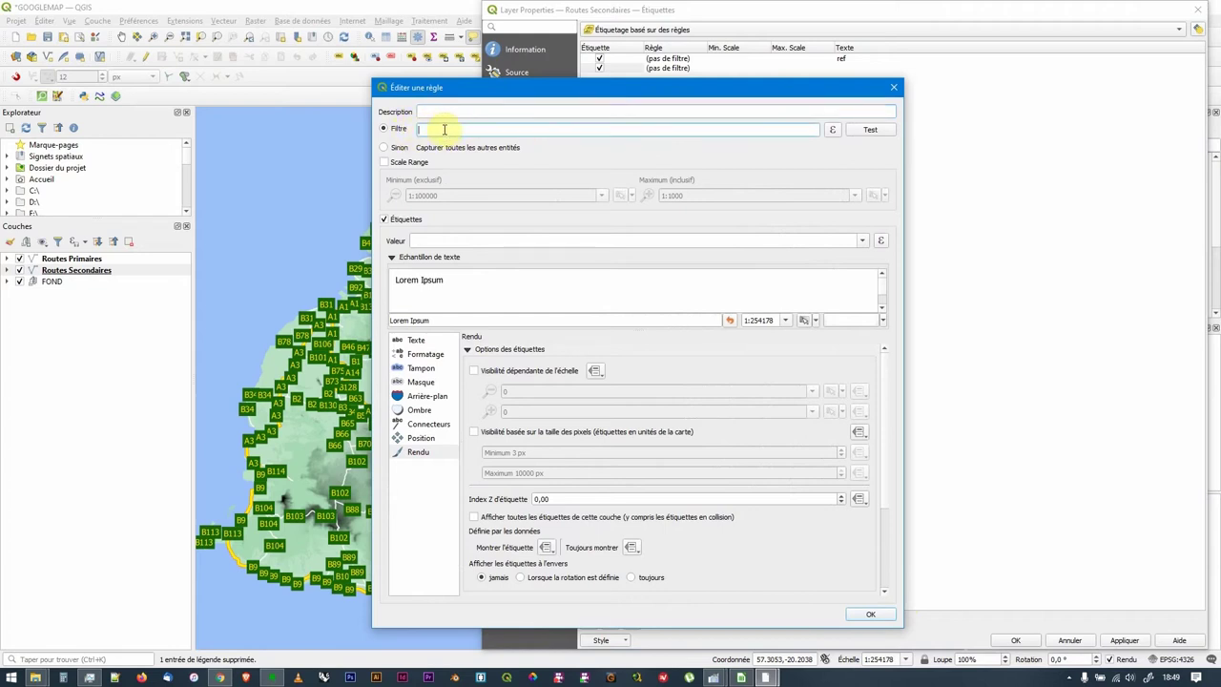
pyautogui.click(867, 130)
pyautogui.click(697, 377)
pyautogui.click(419, 112)
pyautogui.write('Secondaire')
# Set the Secondaire rule's filter to "fclass" = 'secondary', test it and accept the rule.
pyautogui.click(730, 128)
pyautogui.write('fclass" = \'secondary\'')
pyautogui.press('End')
pyautogui.write("'")
pyautogui.click(868, 130)
pyautogui.click(700, 325)
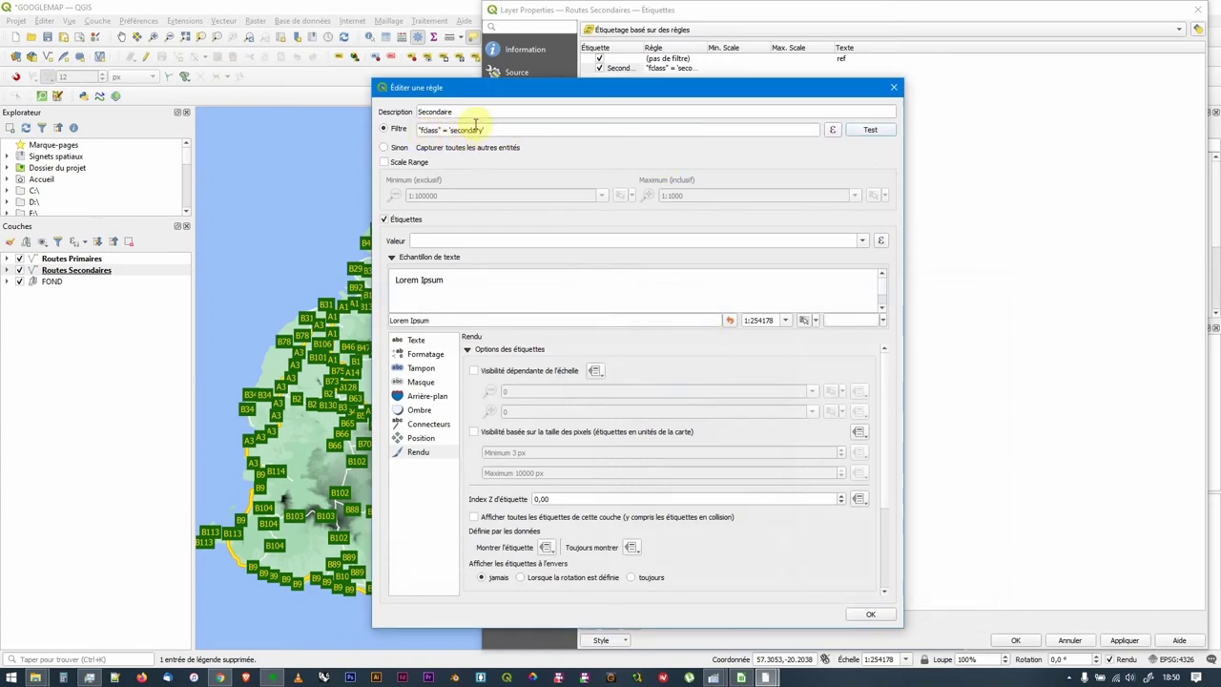
pyautogui.click(862, 130)
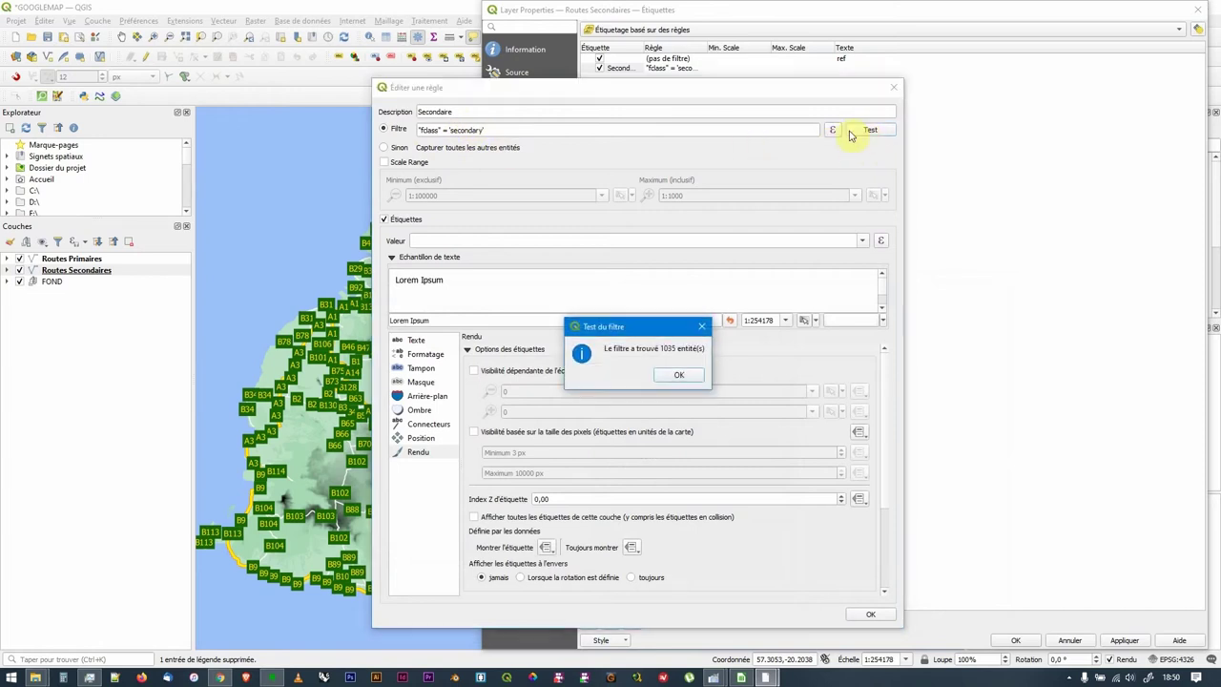
pyautogui.click(678, 377)
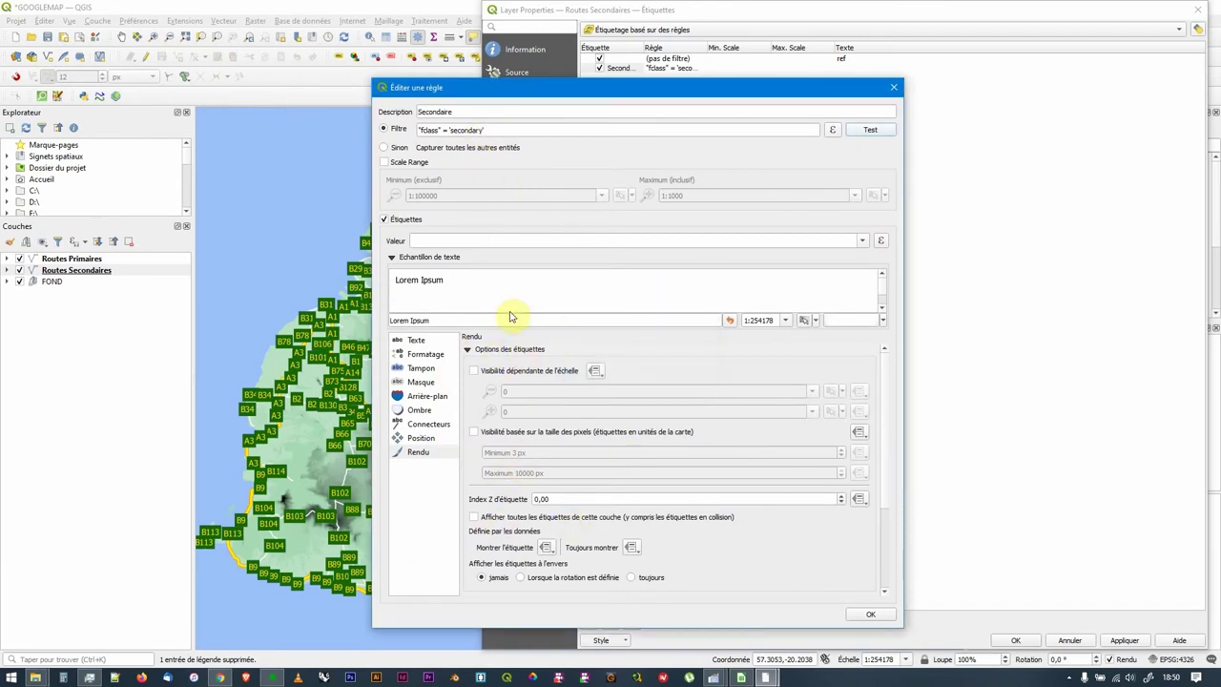
pyautogui.click(870, 613)
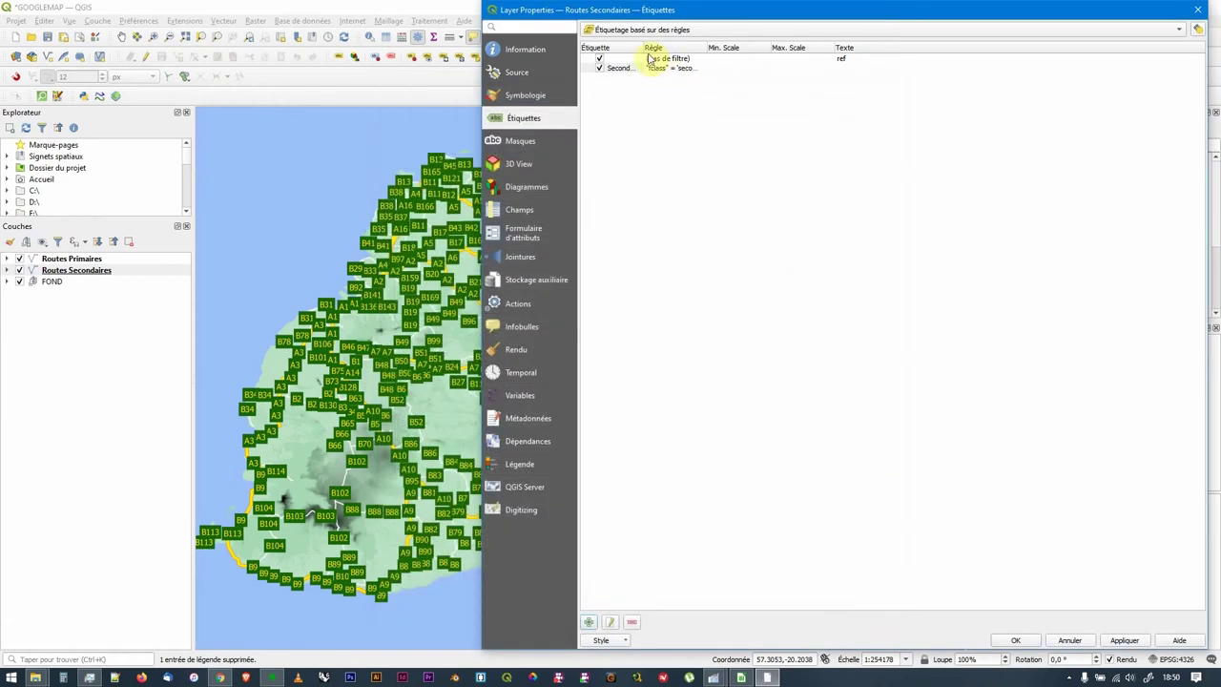
# Add a second label rule to Routes Secondaires described as Primaire with the filter "fclass" = 'primary', and test it.
pyautogui.moveTo(644, 50); pyautogui.dragTo(701, 53)
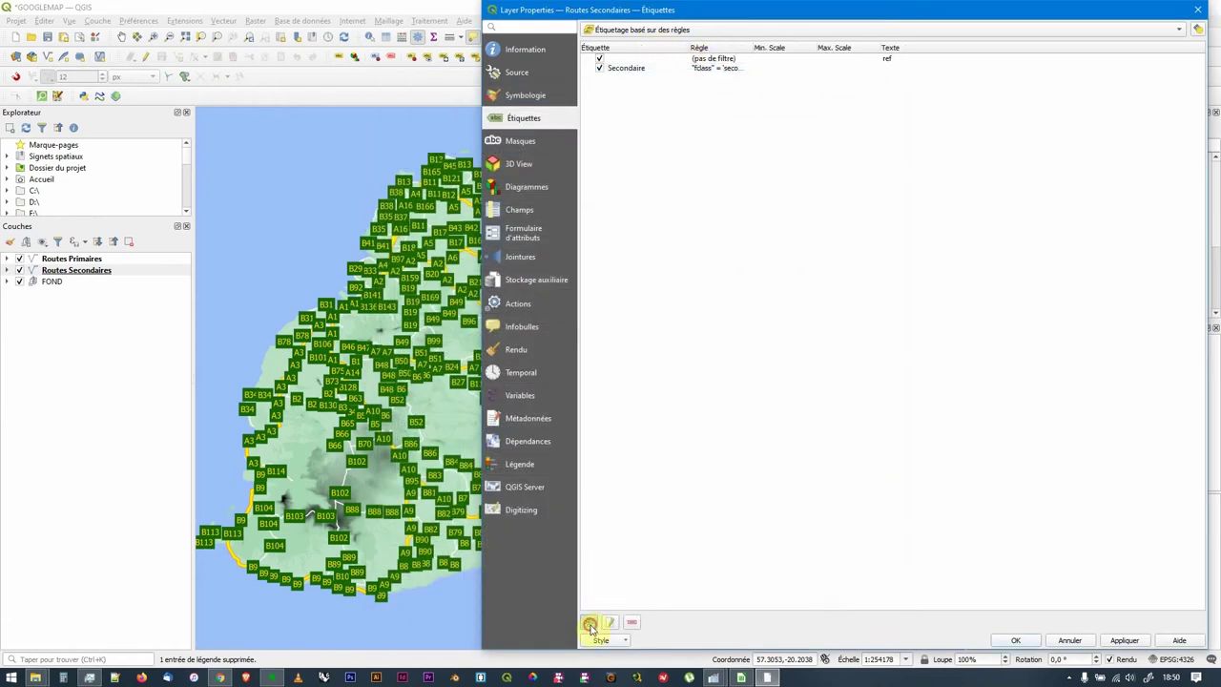
pyautogui.doubleClick(674, 231)
pyautogui.click(458, 112)
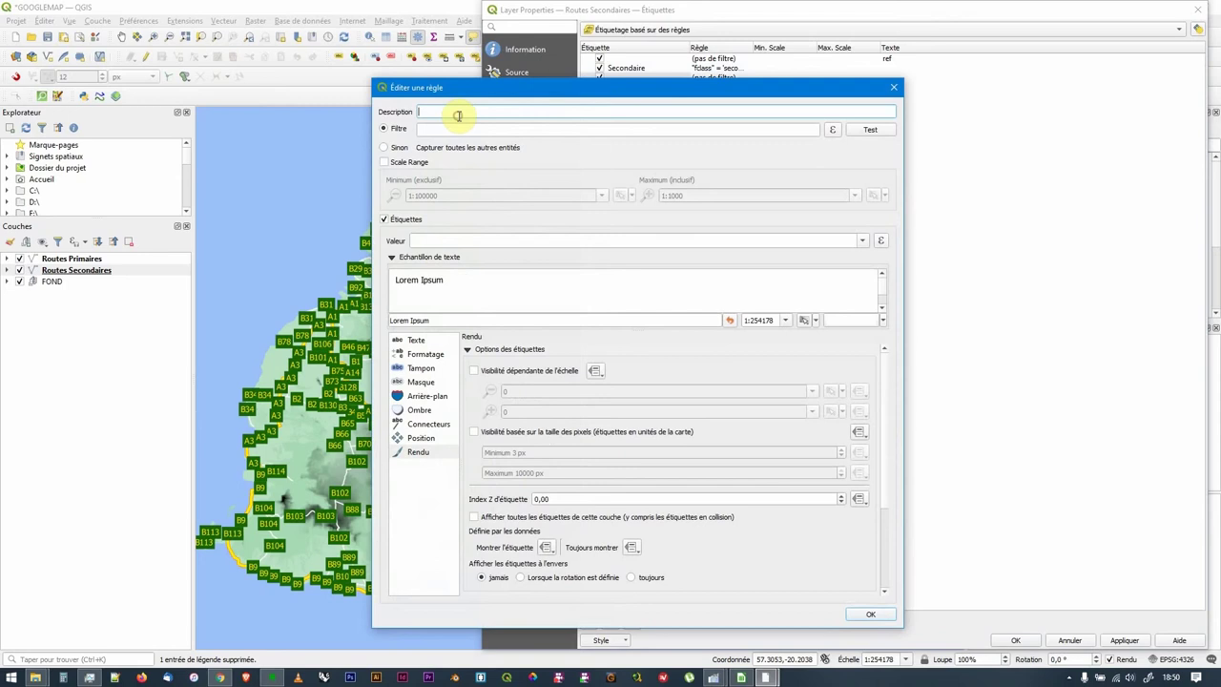
pyautogui.click(451, 128)
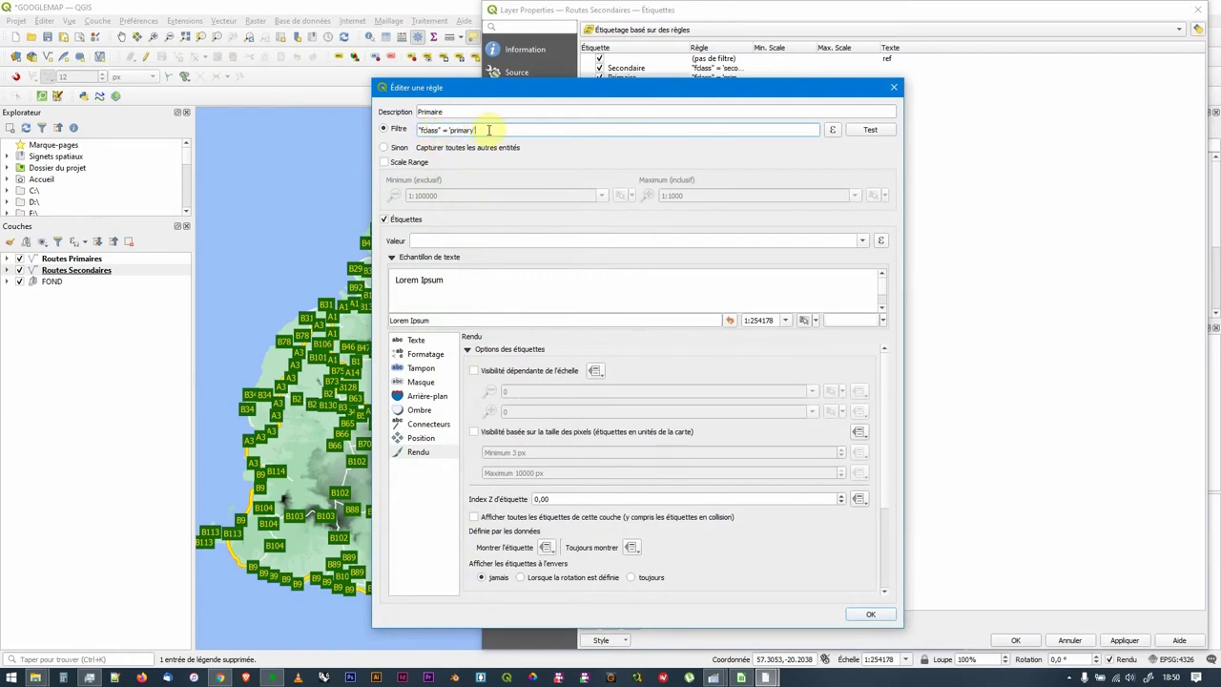
pyautogui.click(866, 130)
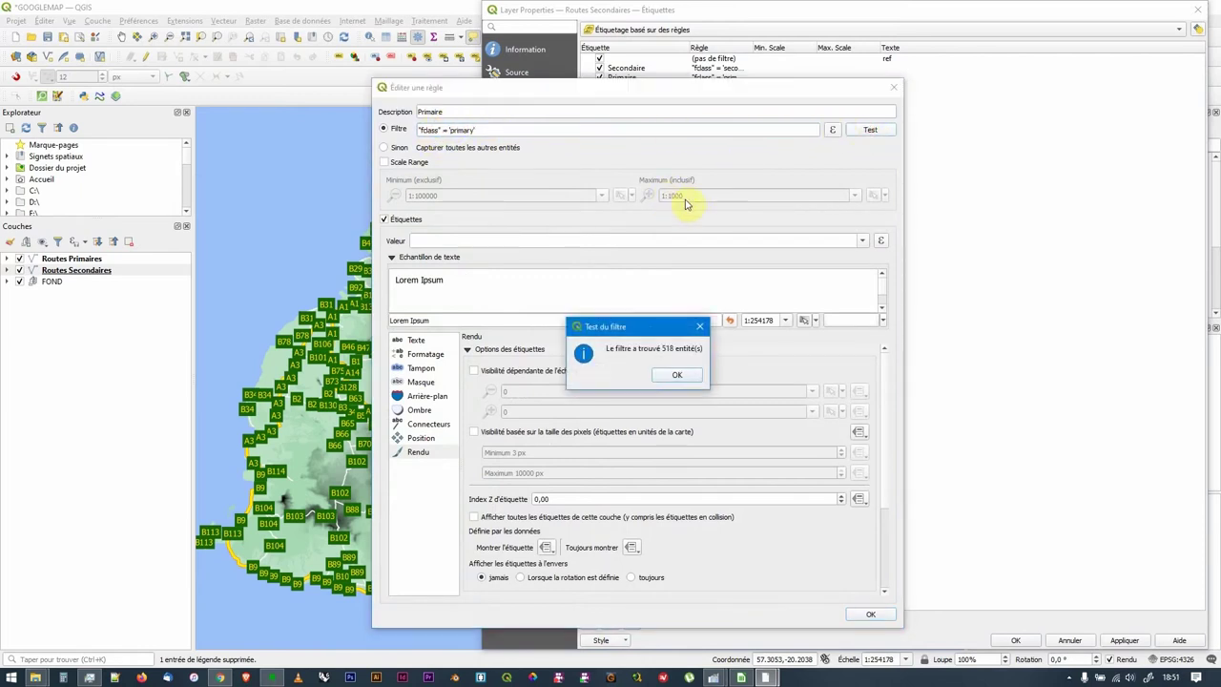
pyautogui.click(676, 373)
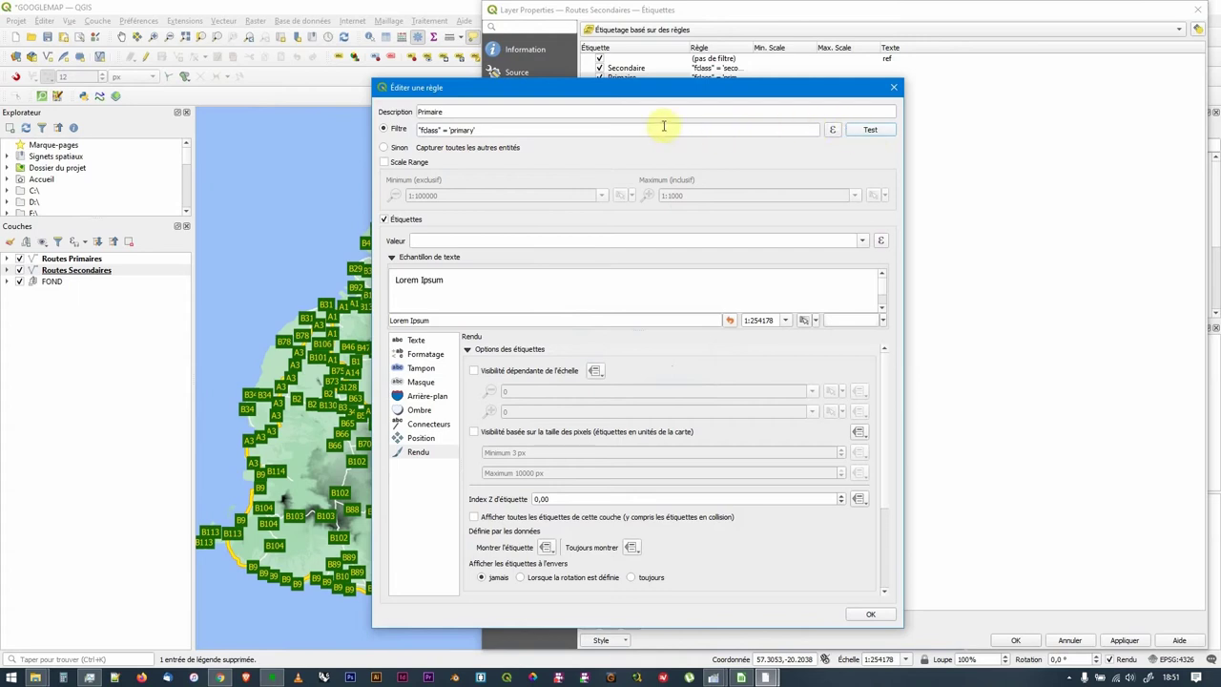
# Test the Primaire rule's filter without its closing quote, restore the quote and accept the rule.
pyautogui.click(497, 129)
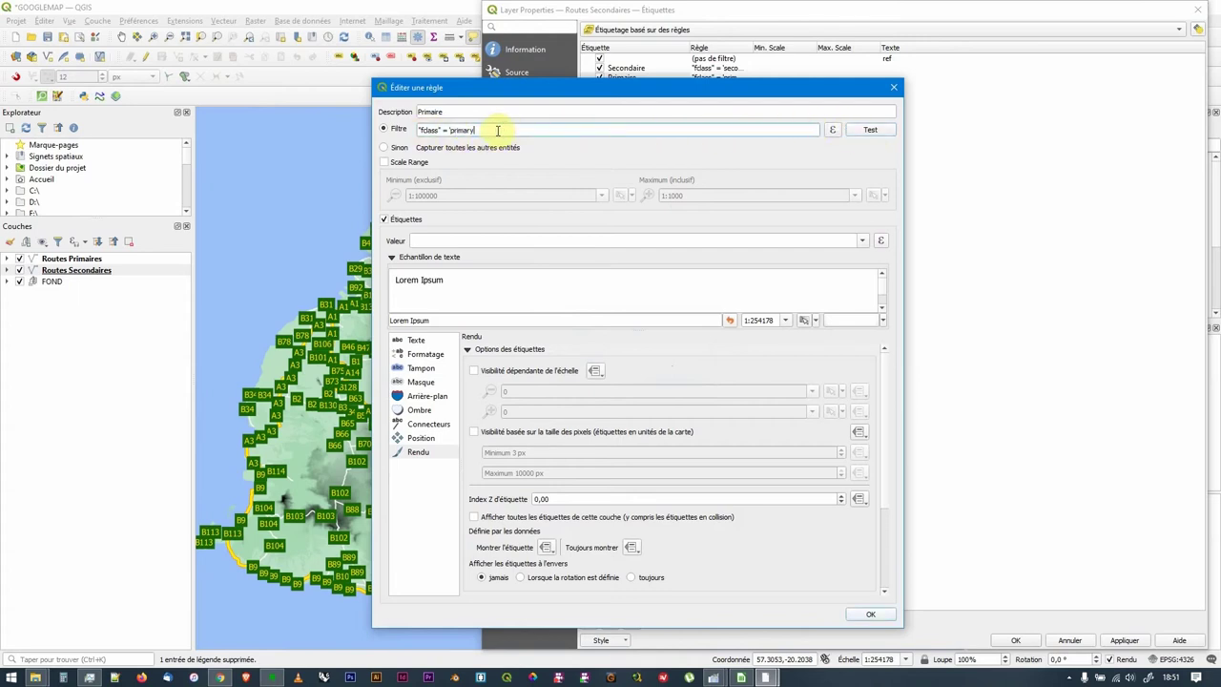
pyautogui.click(869, 130)
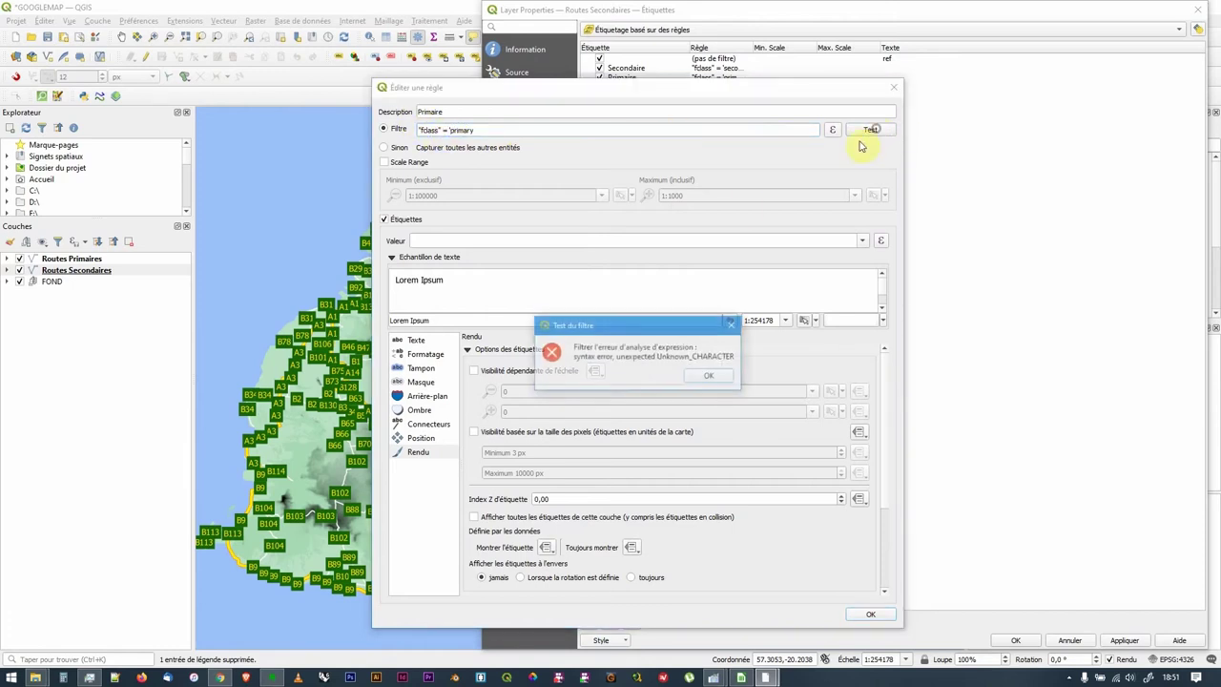
pyautogui.click(710, 378)
pyautogui.click(484, 127)
pyautogui.write("'")
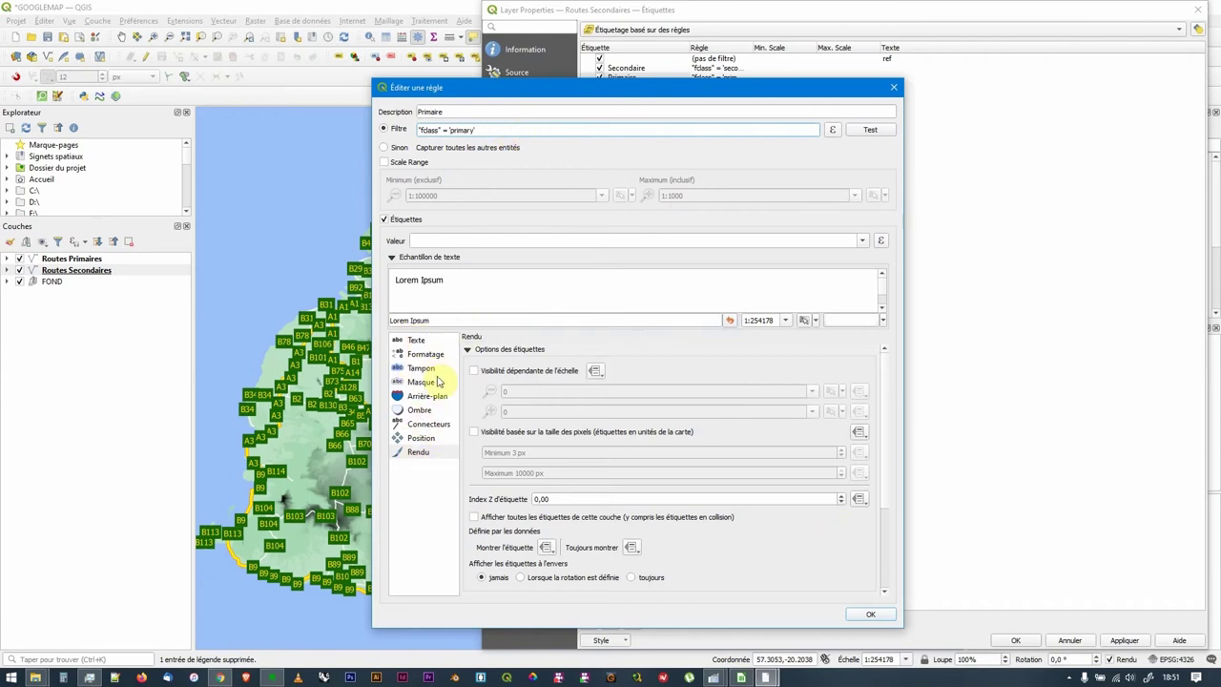
pyautogui.click(870, 613)
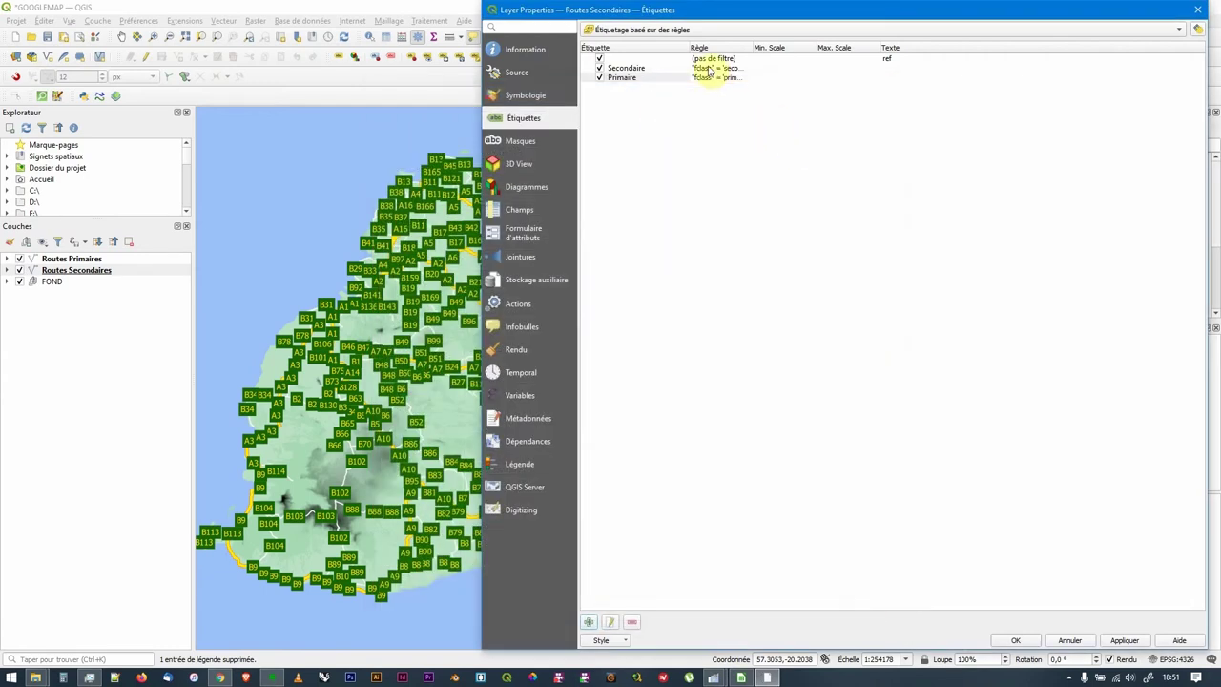
# Switch the Routes Secondaires labelling from rule-based to simple labels (Étiquettes simples) and apply it.
pyautogui.moveTo(751, 47); pyautogui.dragTo(827, 47)
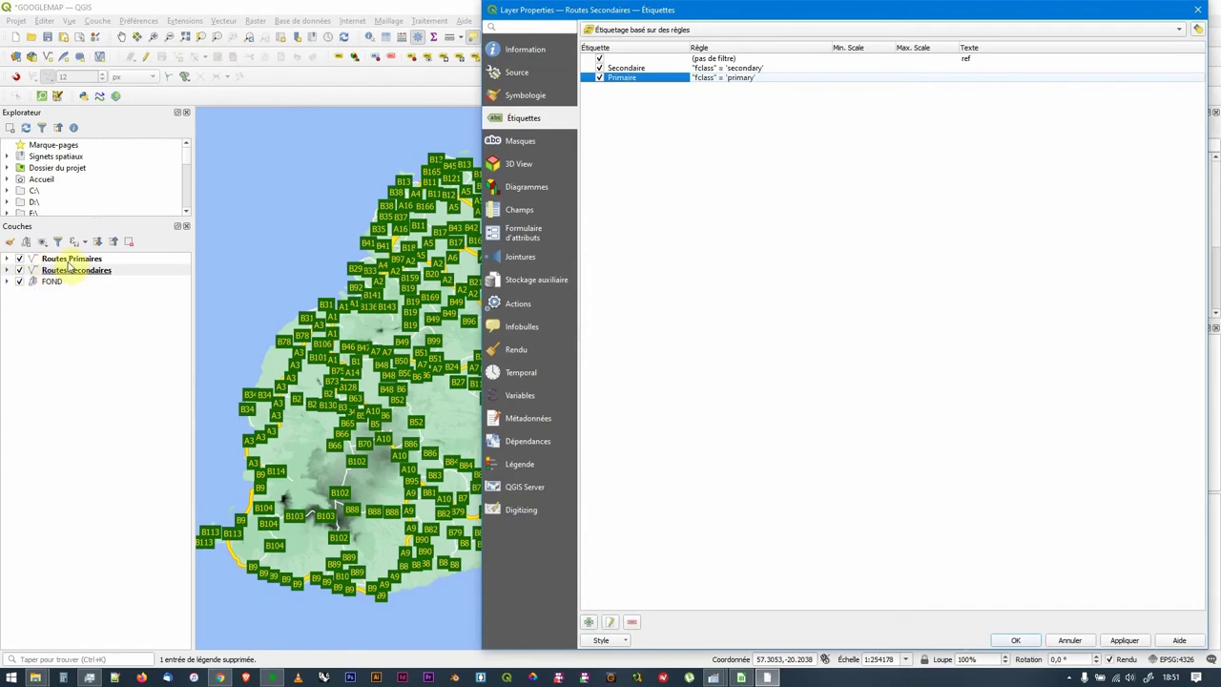
pyautogui.click(683, 34)
pyautogui.click(679, 59)
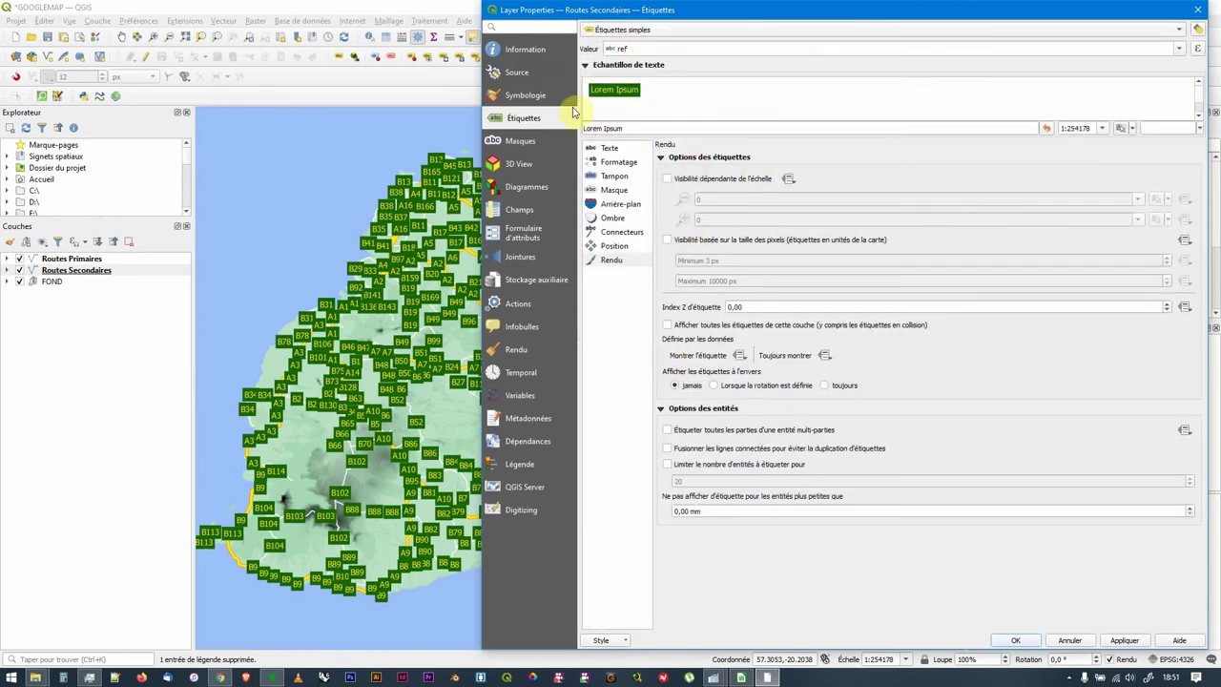
pyautogui.click(1123, 639)
# Turn off labelling for Routes Secondaires with Pas d'étiquette, apply the change and close the layer properties.
pyautogui.click(621, 28)
pyautogui.click(618, 17)
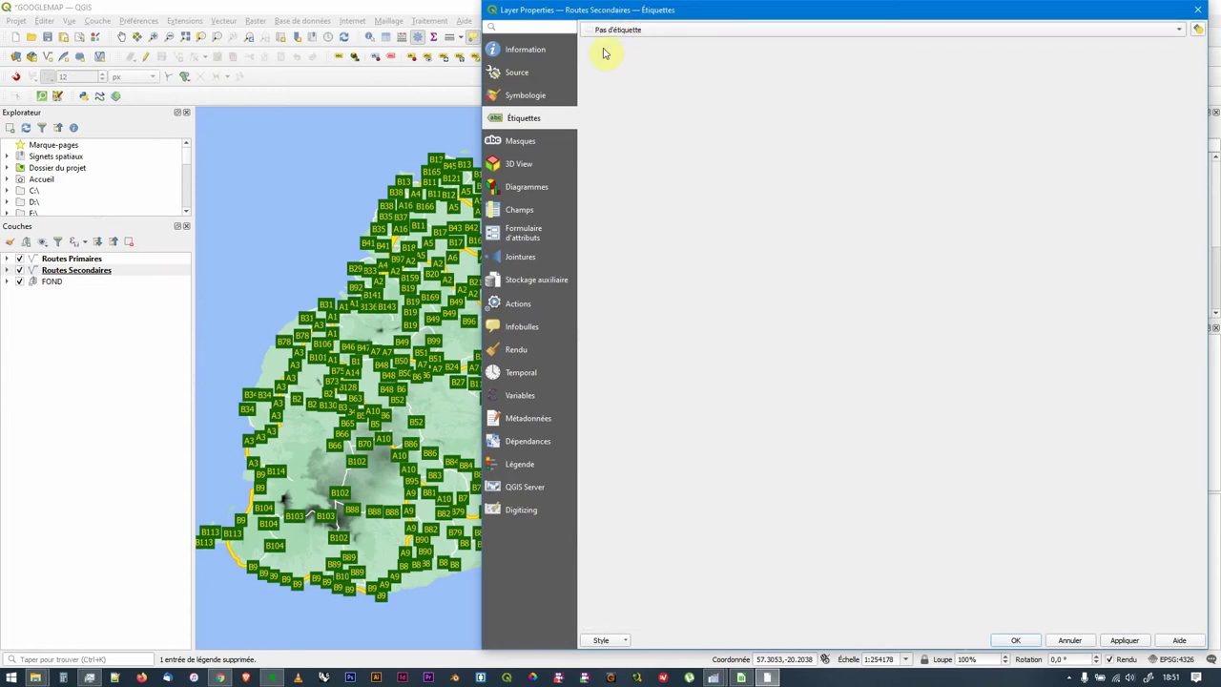
pyautogui.click(1128, 642)
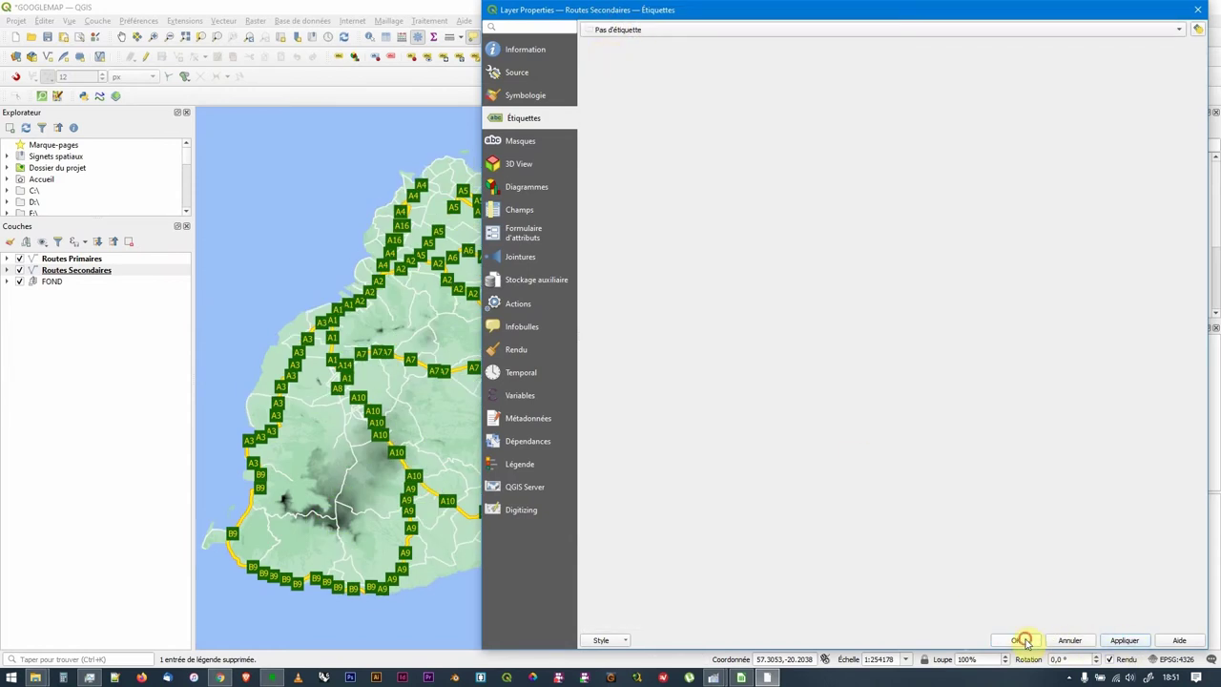
pyautogui.click(1021, 640)
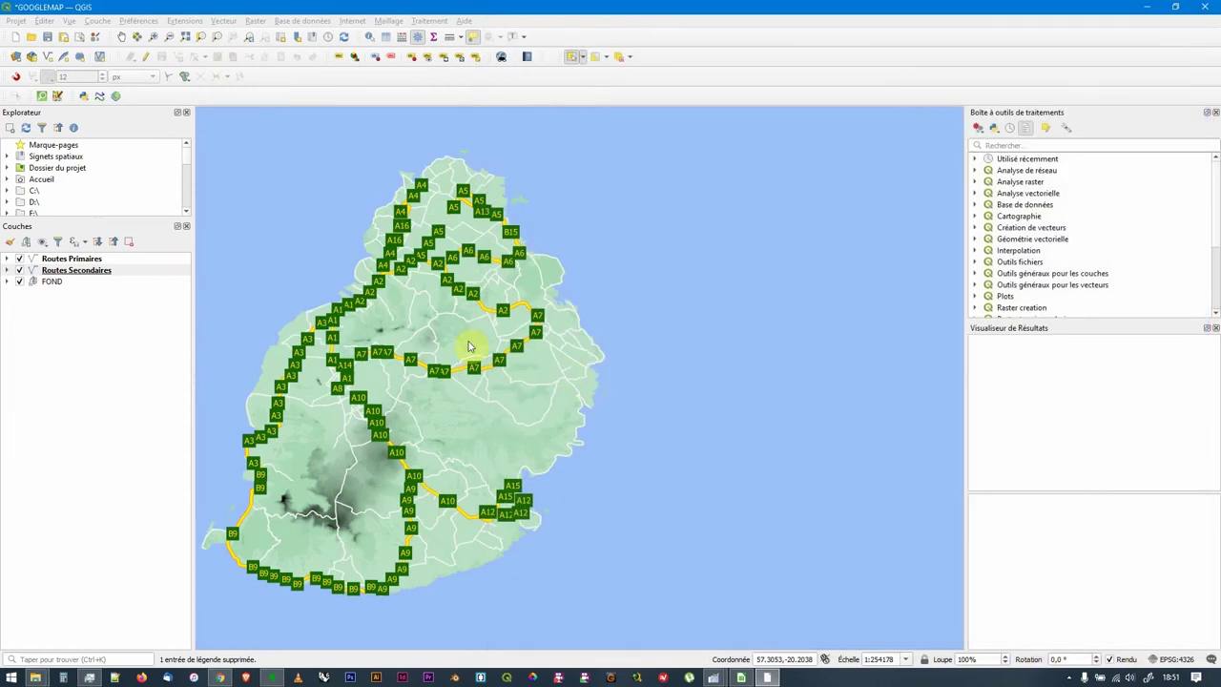
# Expand Routes Primaires and select individual segments along the A7 and A2 roads to examine how each road is divided.
pyautogui.click(7, 259)
pyautogui.click(88, 260)
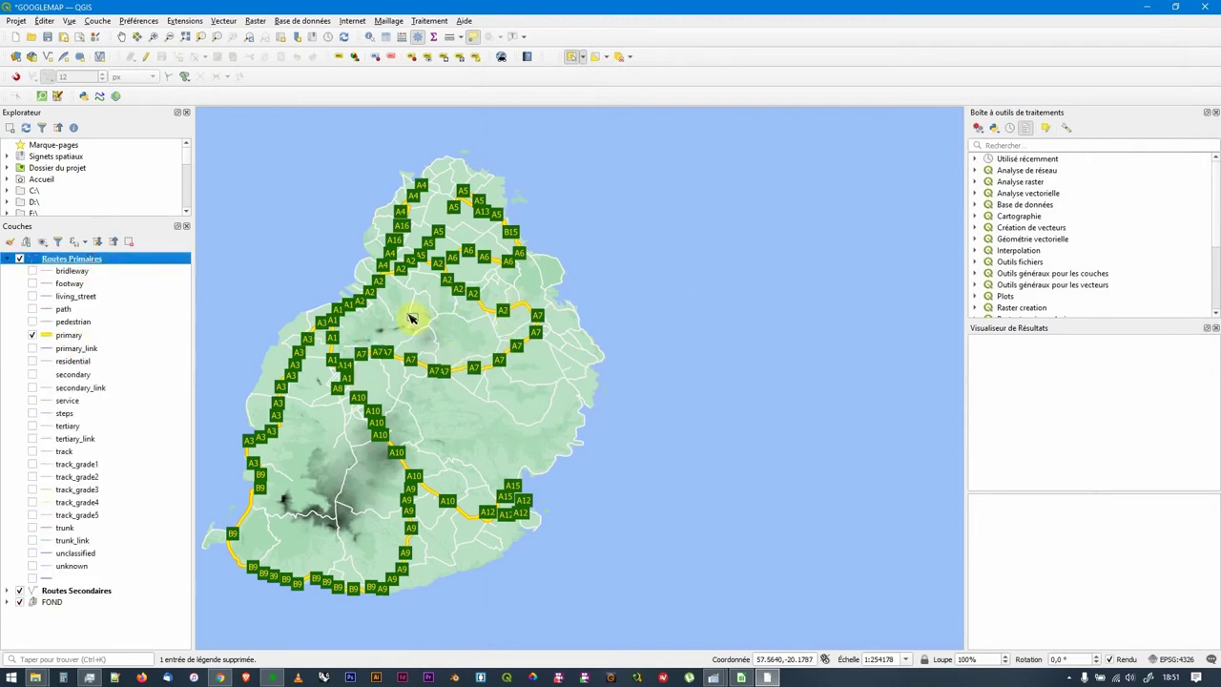
pyautogui.moveTo(423, 319); pyautogui.dragTo(467, 328)
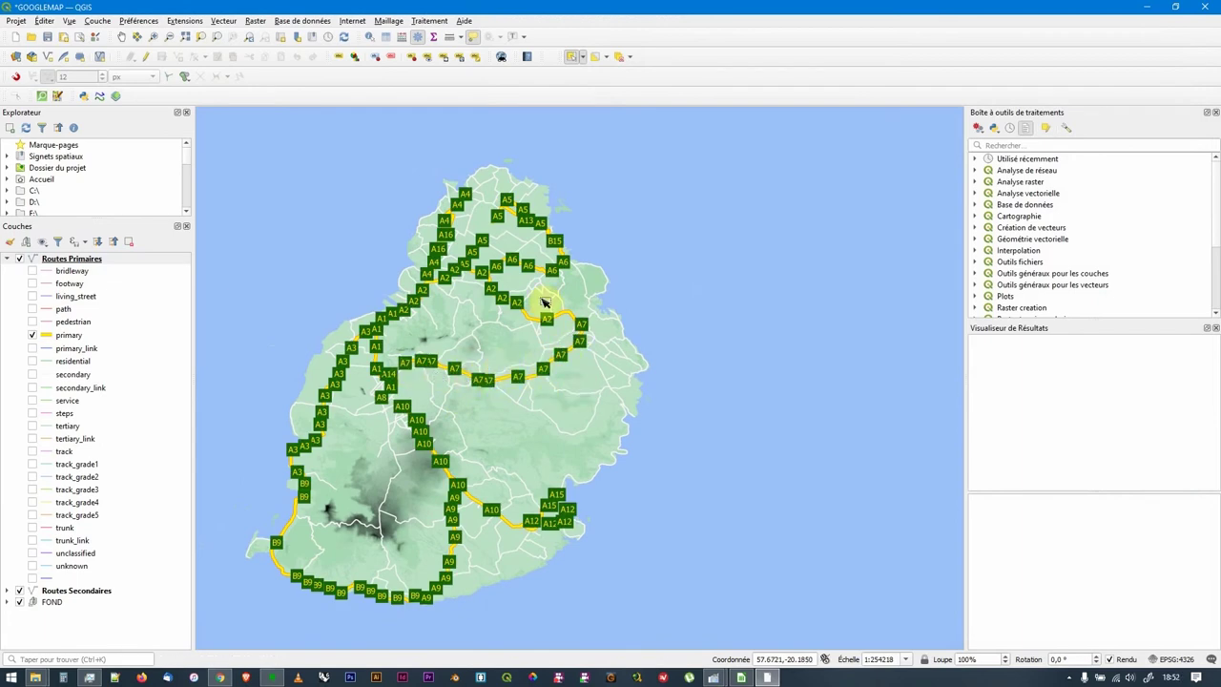
pyautogui.click(72, 335)
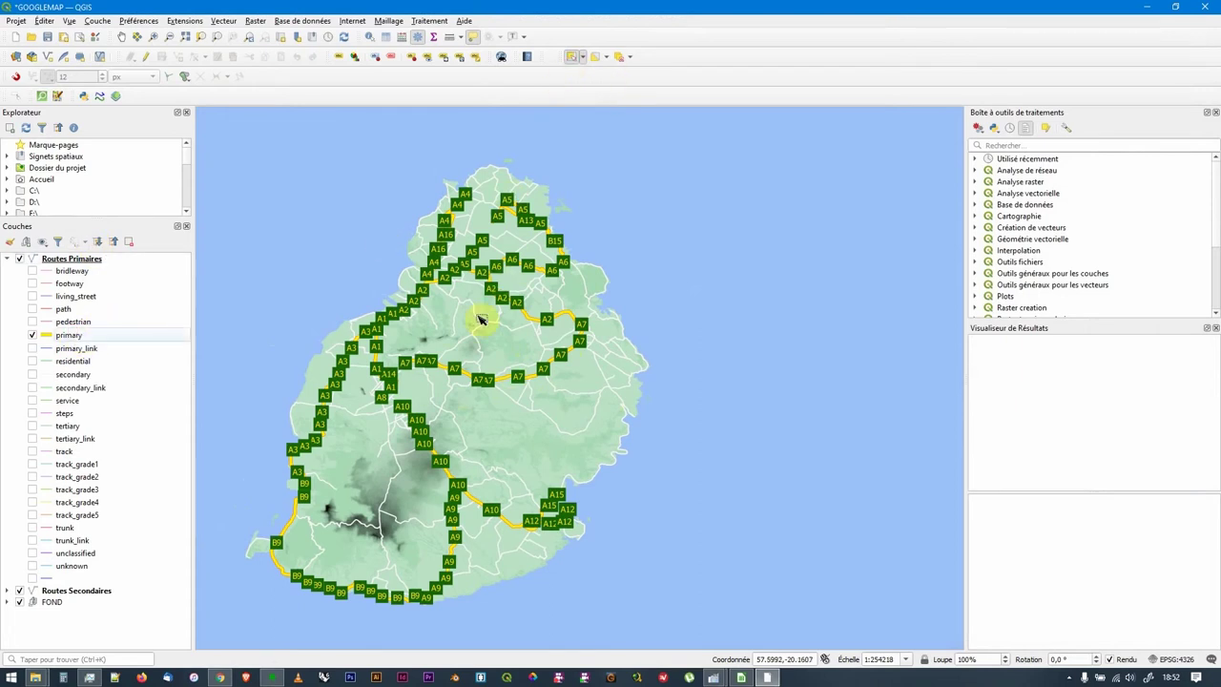
pyautogui.click(72, 259)
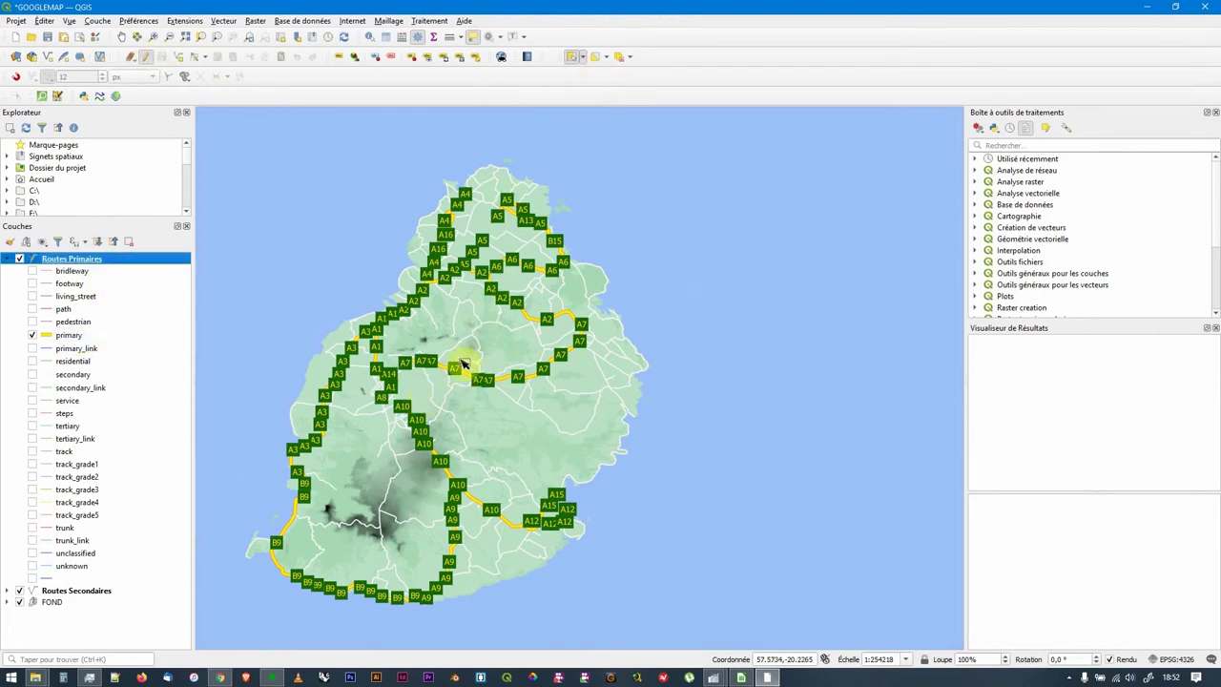
pyautogui.click(456, 368)
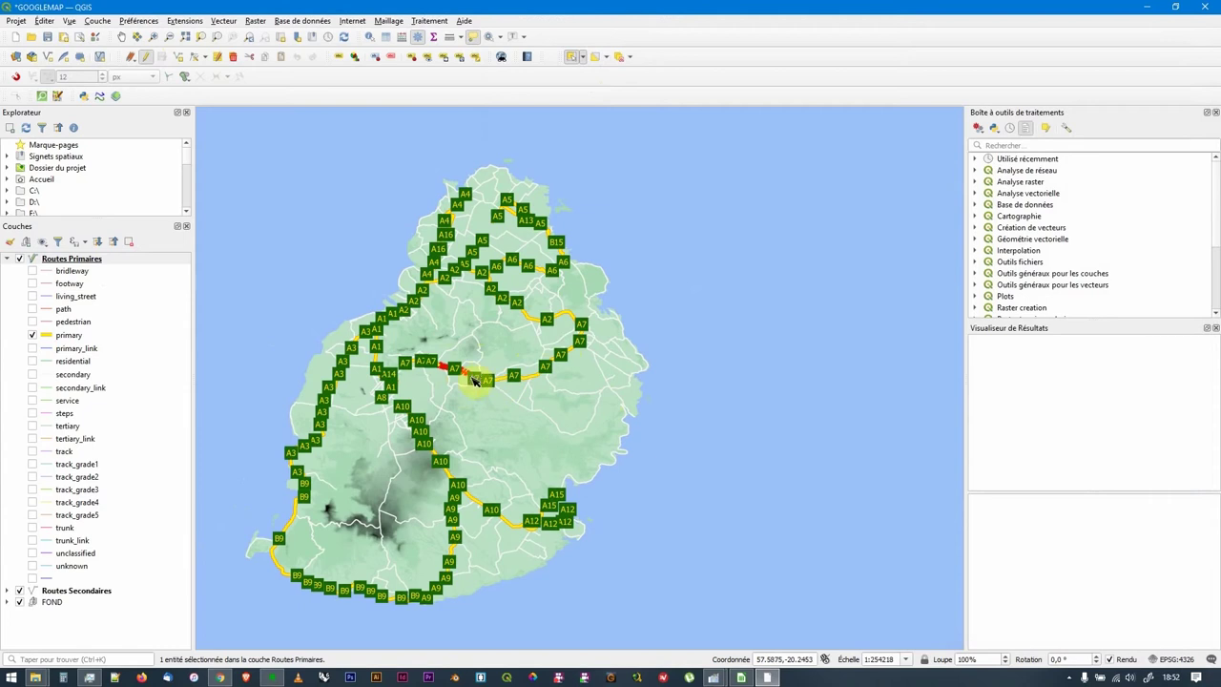
pyautogui.scroll(1, 474, 380)
pyautogui.click(522, 382)
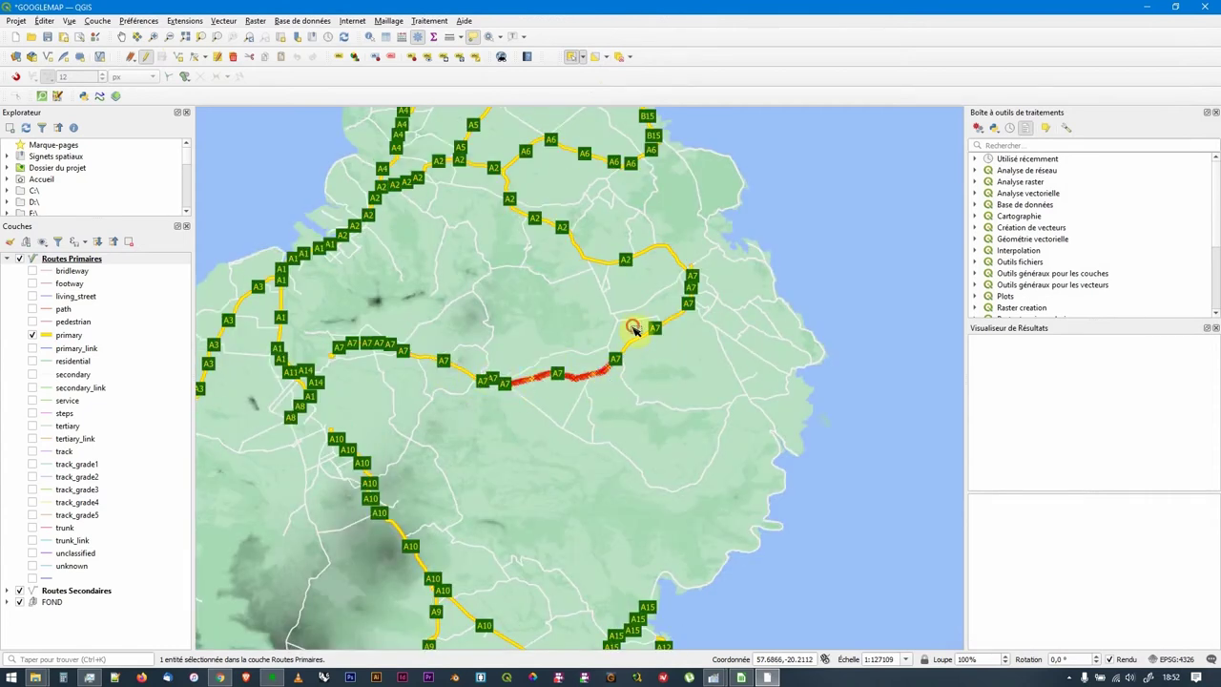
pyautogui.click(649, 334)
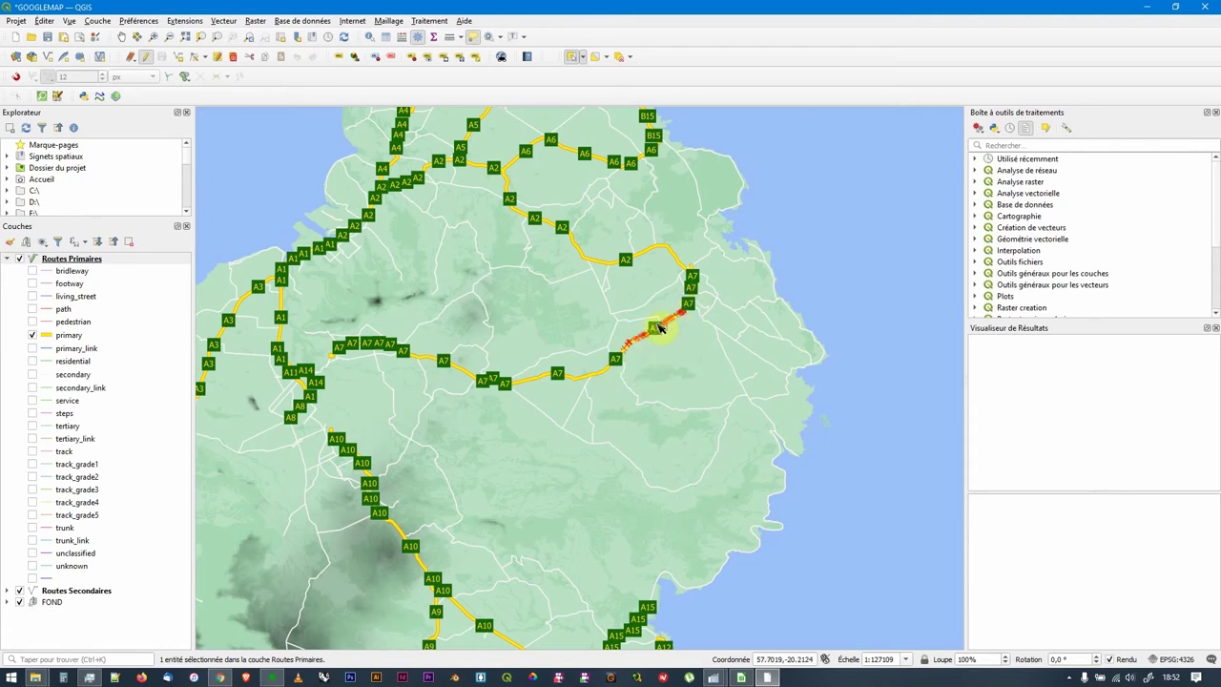
pyautogui.click(633, 262)
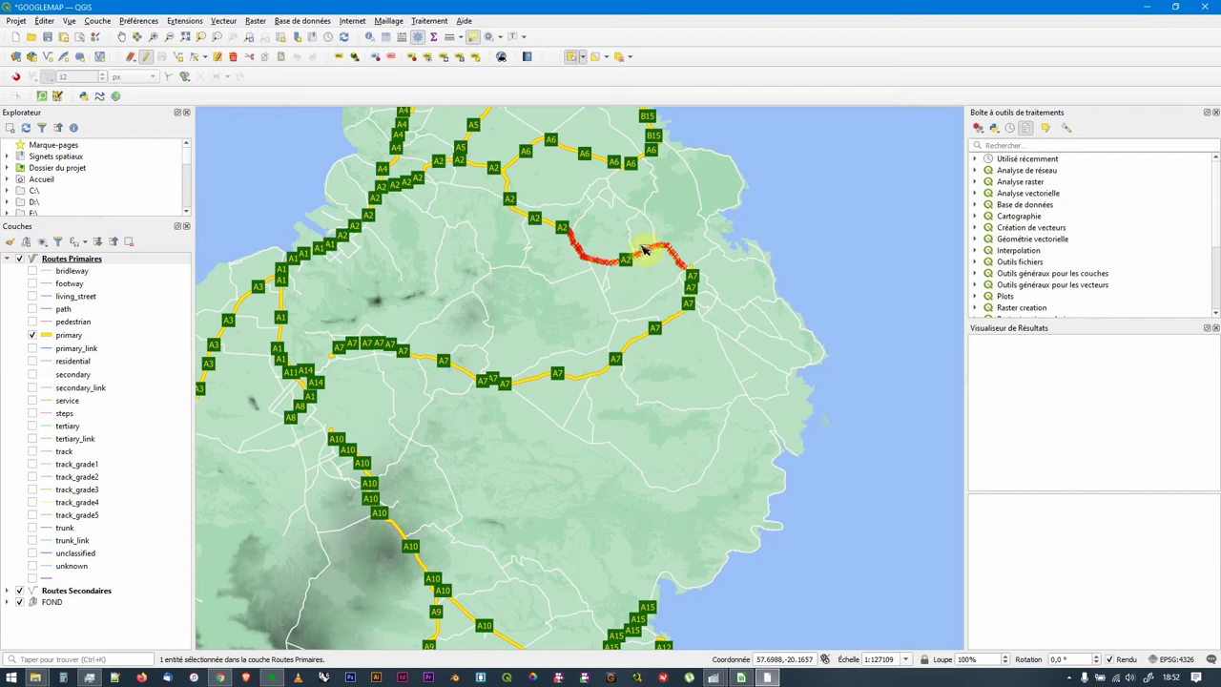
pyautogui.click(535, 217)
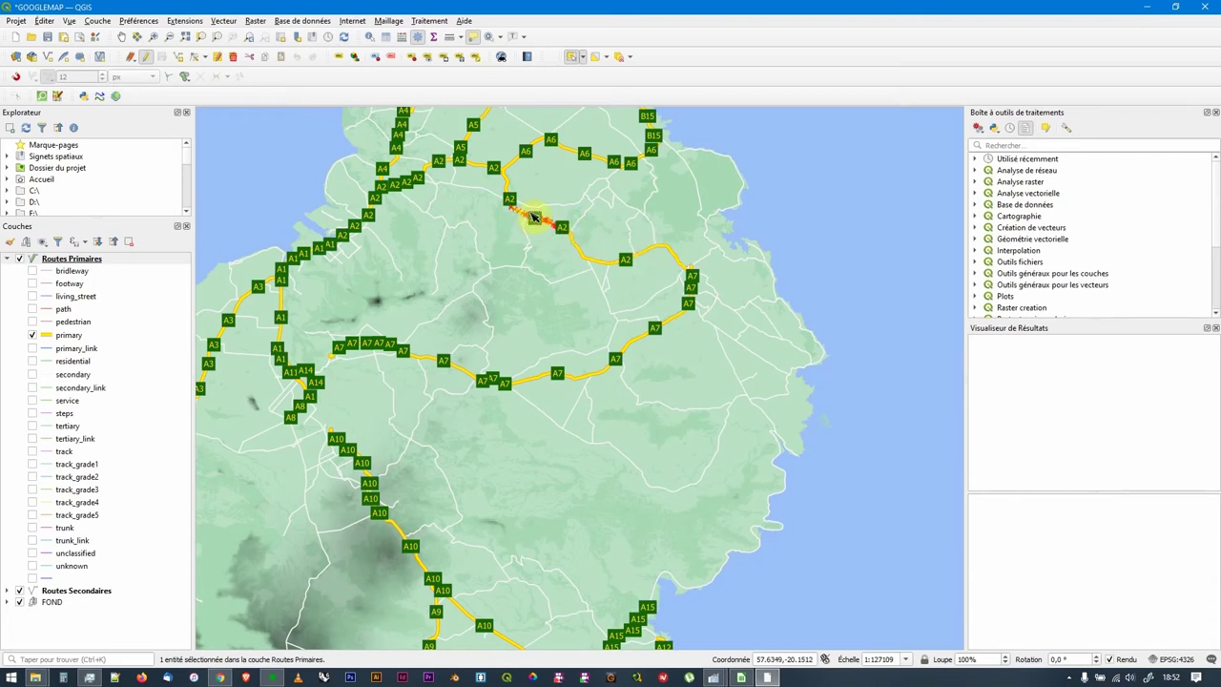
# Inspect the A2 road segments again, select a group of primary segments on the island's east side and clear the selection.
pyautogui.scroll(1, 534, 212)
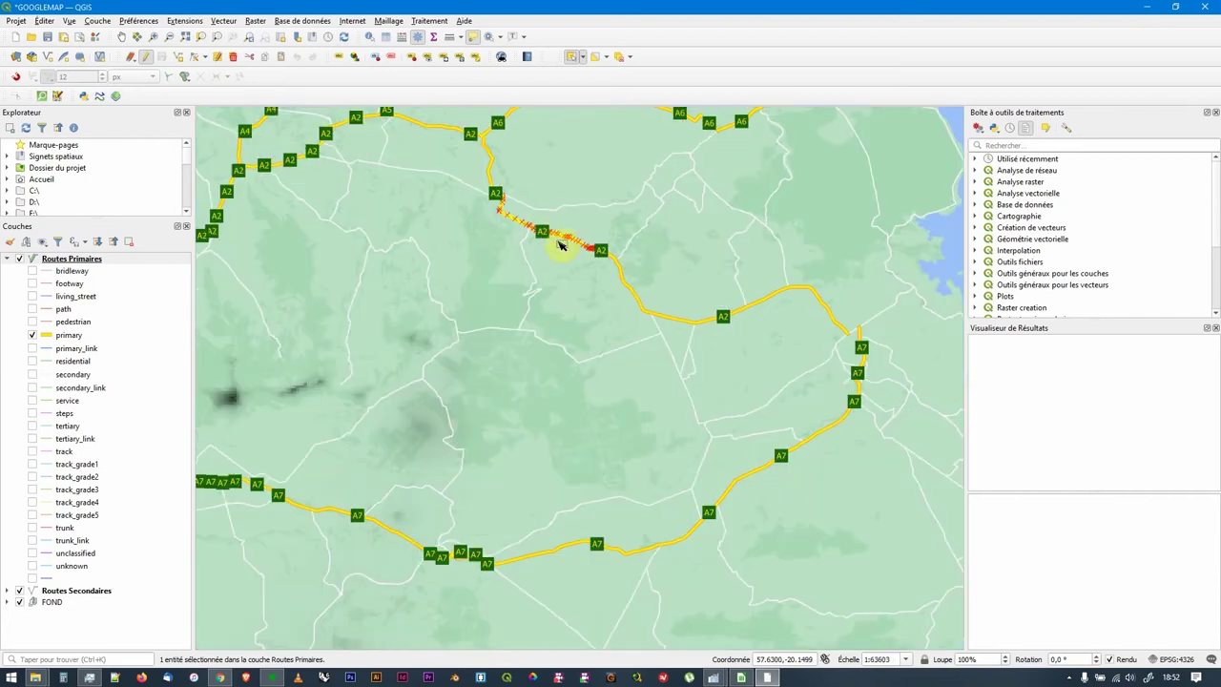
pyautogui.scroll(-2, 542, 224)
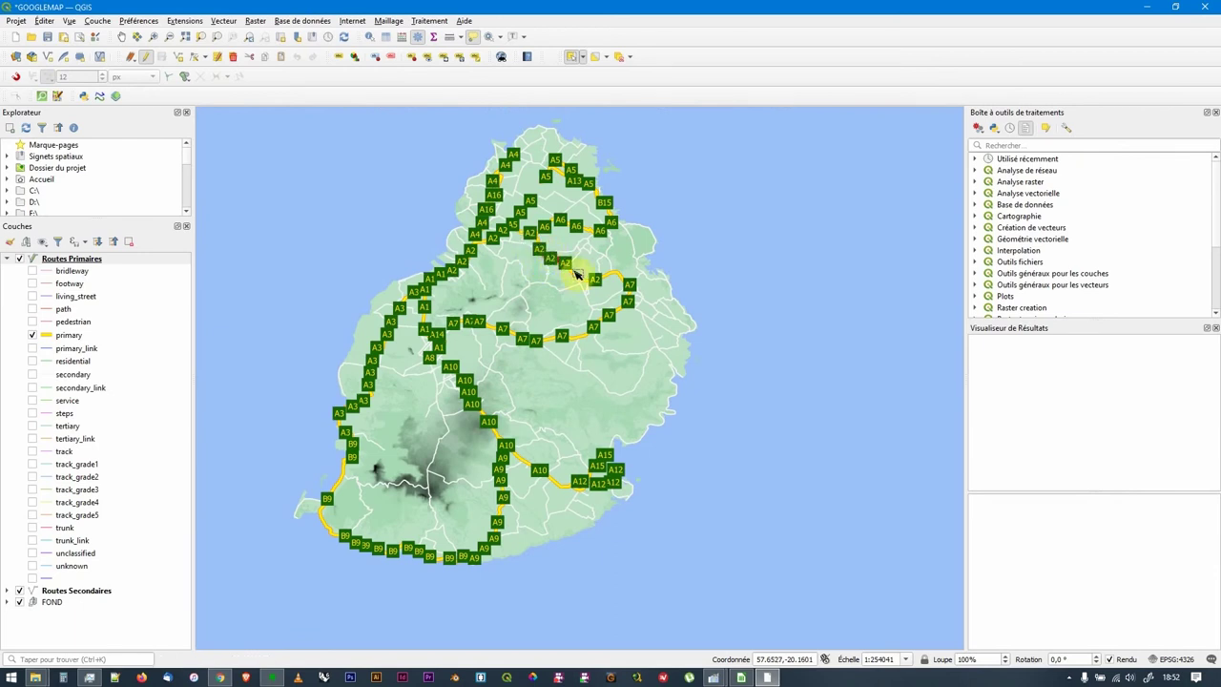
pyautogui.scroll(1, 586, 255)
pyautogui.click(521, 251)
pyautogui.click(568, 268)
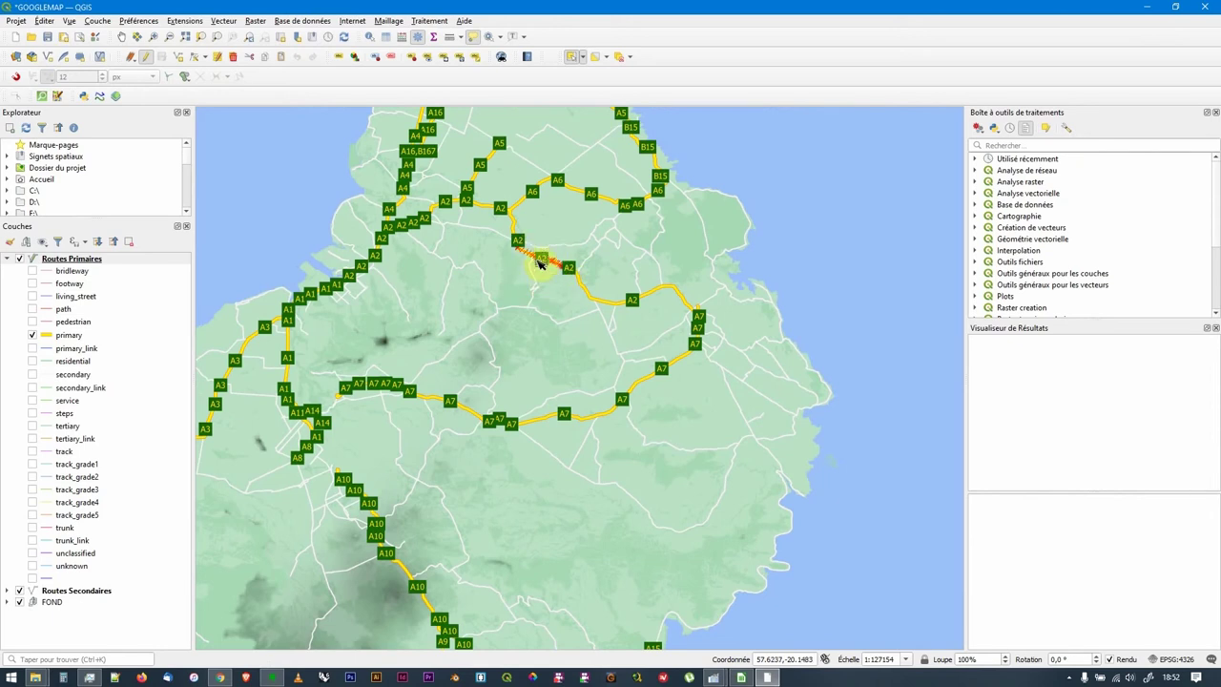
pyautogui.scroll(-2, 539, 265)
pyautogui.moveTo(531, 280); pyautogui.dragTo(450, 275)
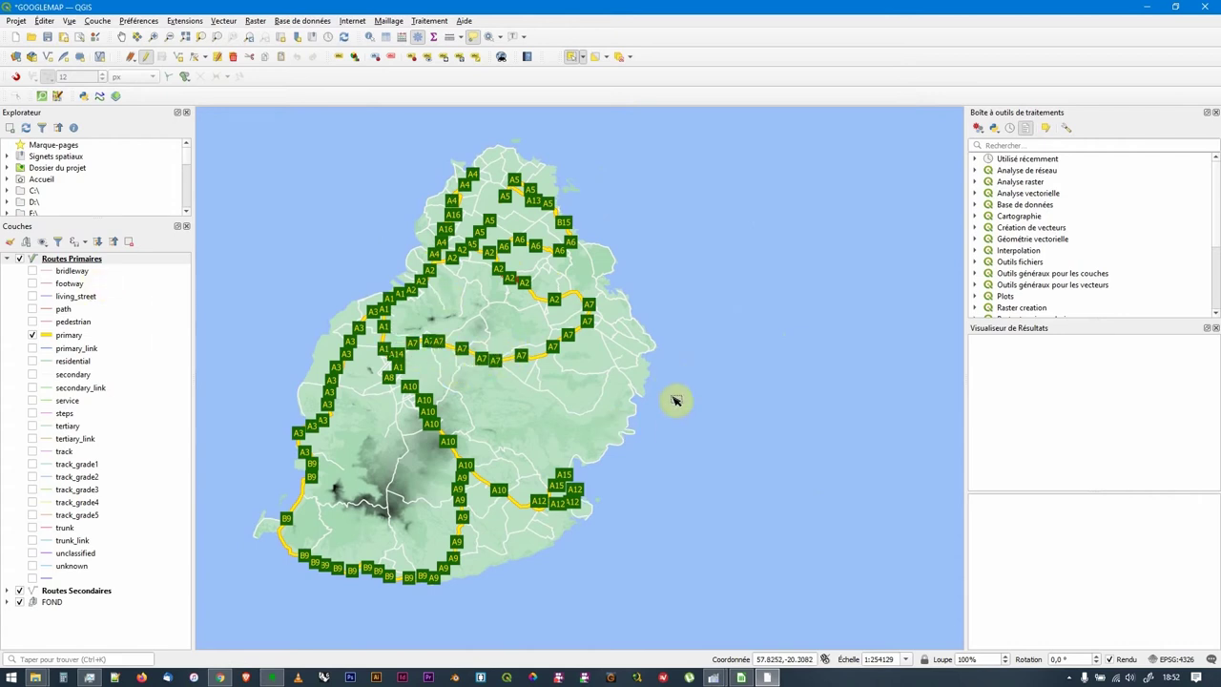
pyautogui.moveTo(594, 322); pyautogui.dragTo(572, 346)
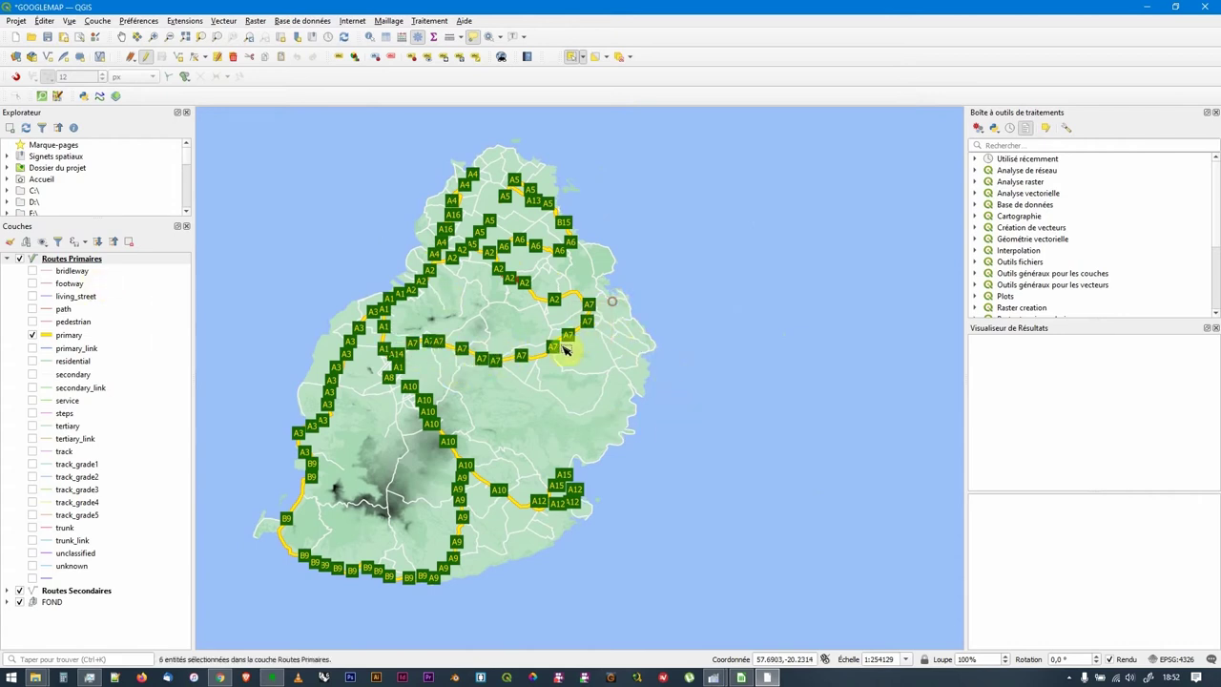
pyautogui.click(504, 322)
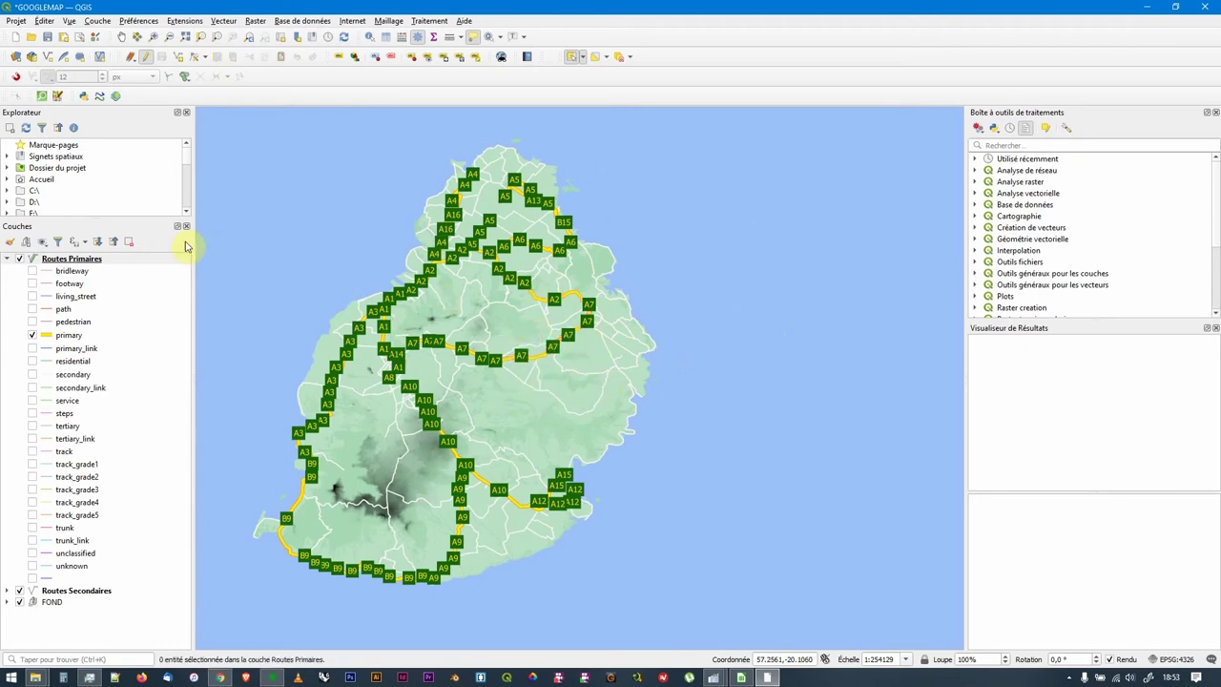
# Dissolve the Routes Primaires layer by the ref field into a temporary layer and close the Regrouper tool.
pyautogui.click(88, 258)
pyautogui.click(223, 20)
pyautogui.moveTo(232, 51)
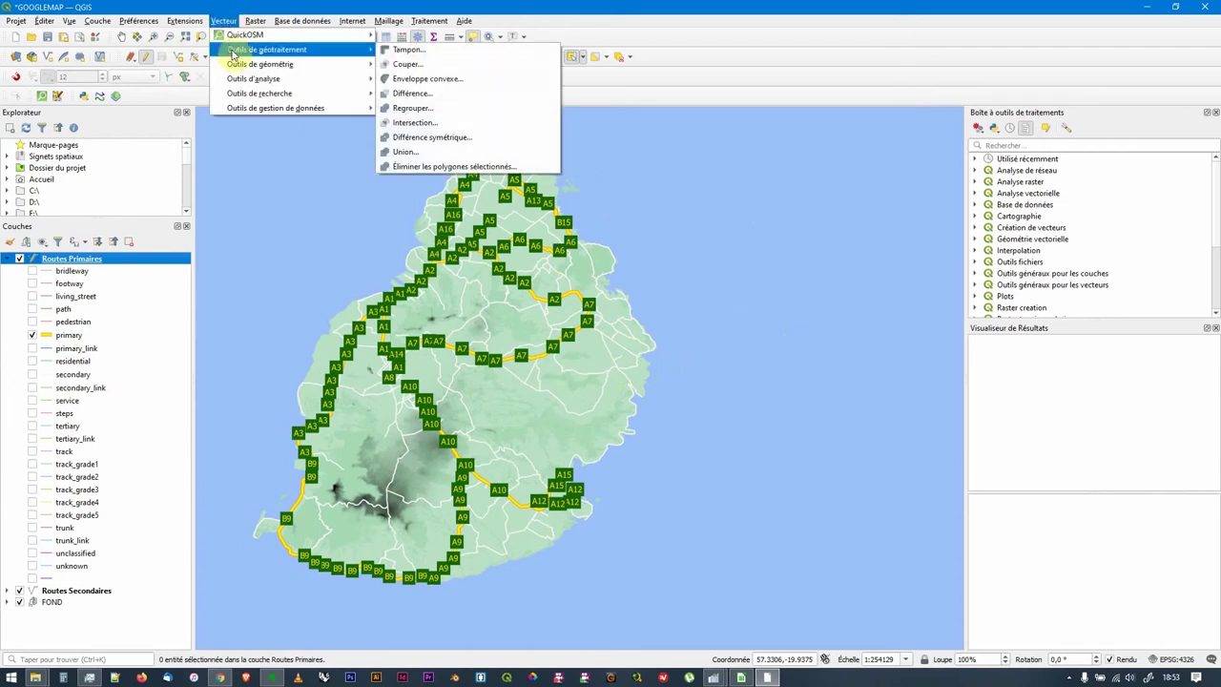
pyautogui.click(400, 111)
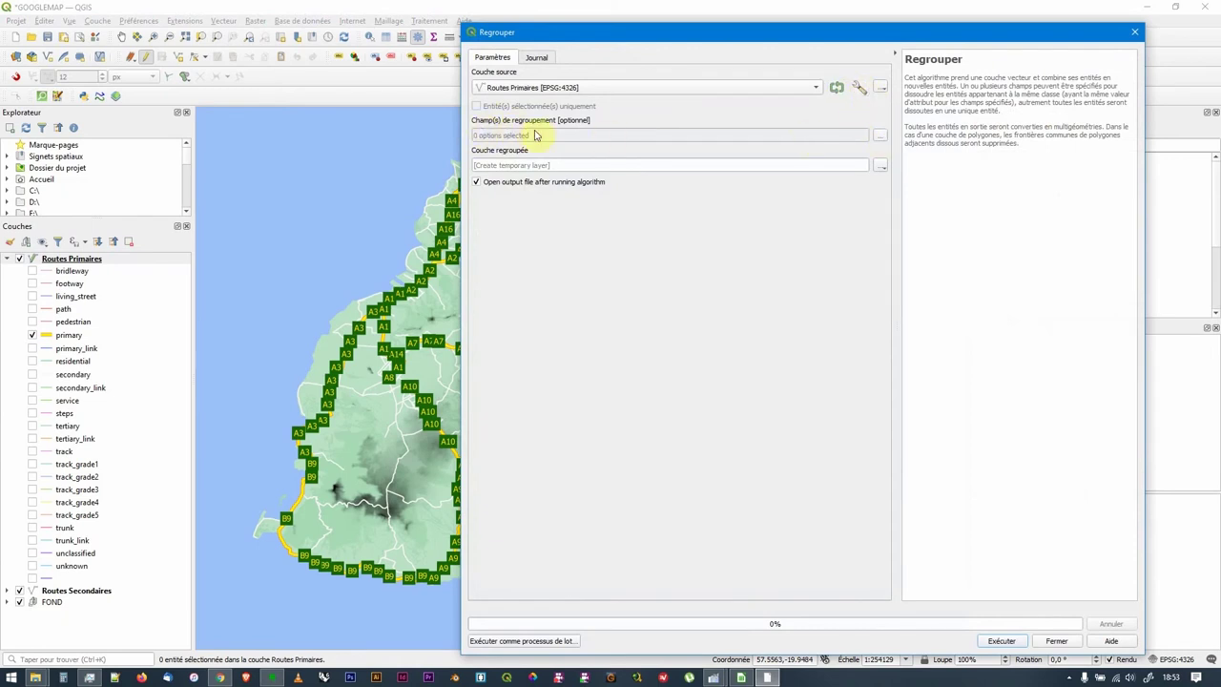
pyautogui.click(880, 134)
pyautogui.click(483, 142)
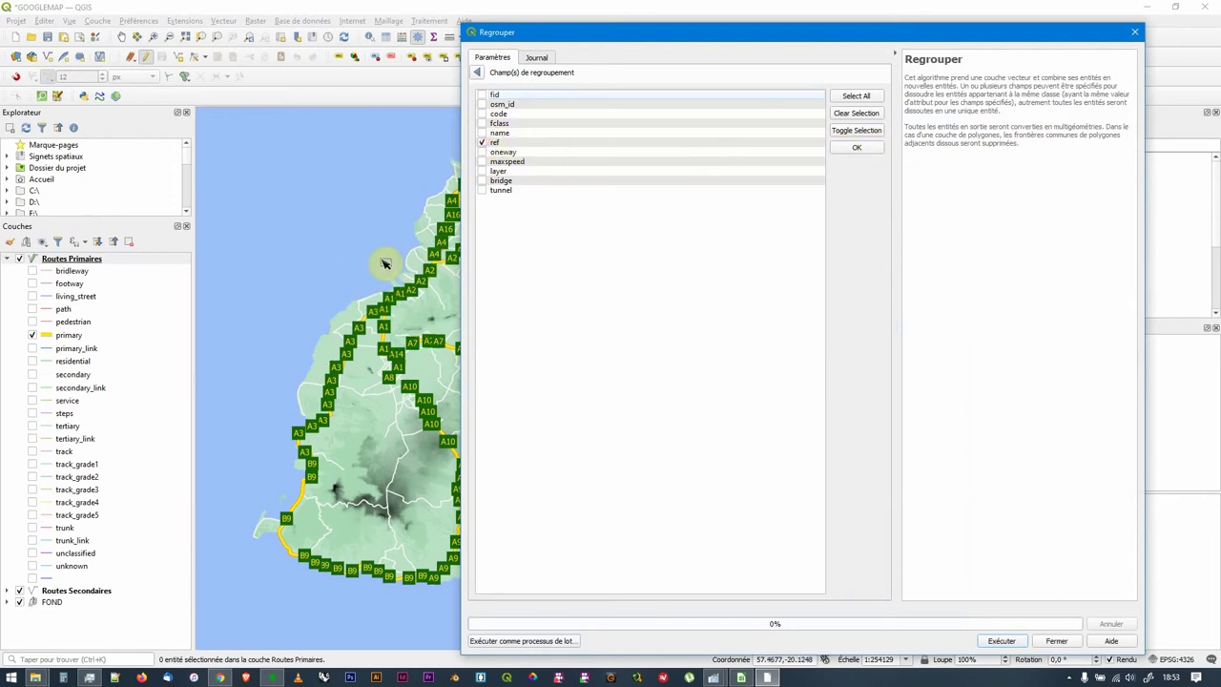
pyautogui.click(479, 73)
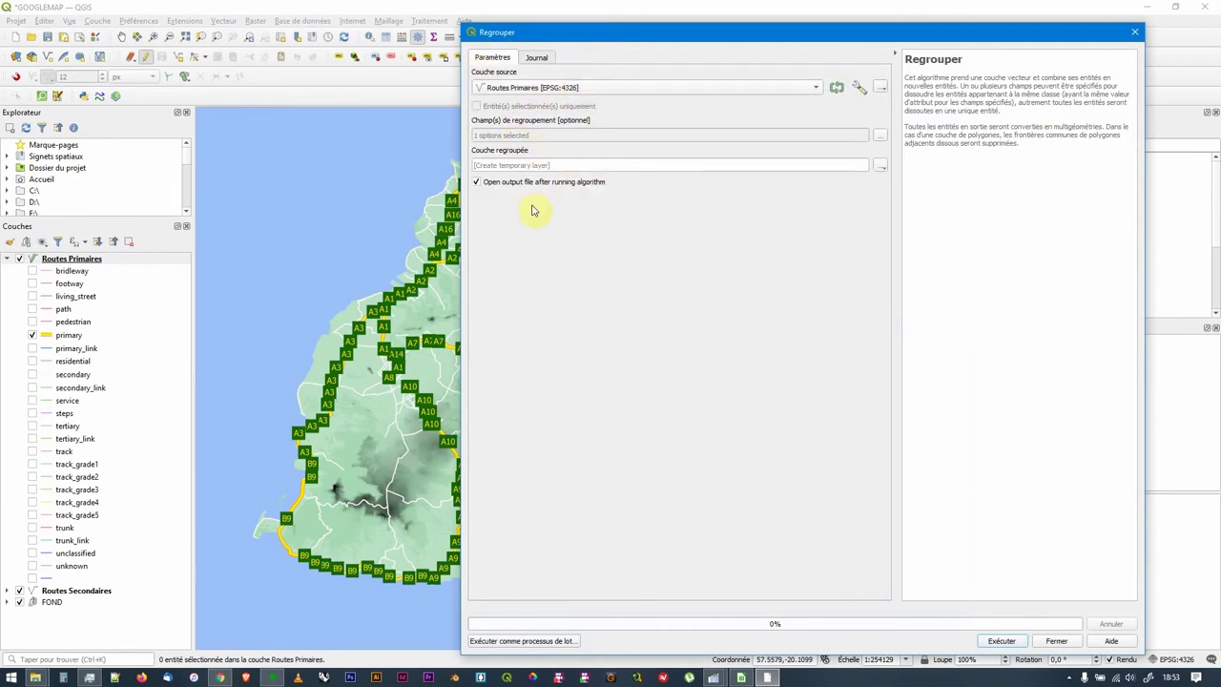
pyautogui.click(1005, 640)
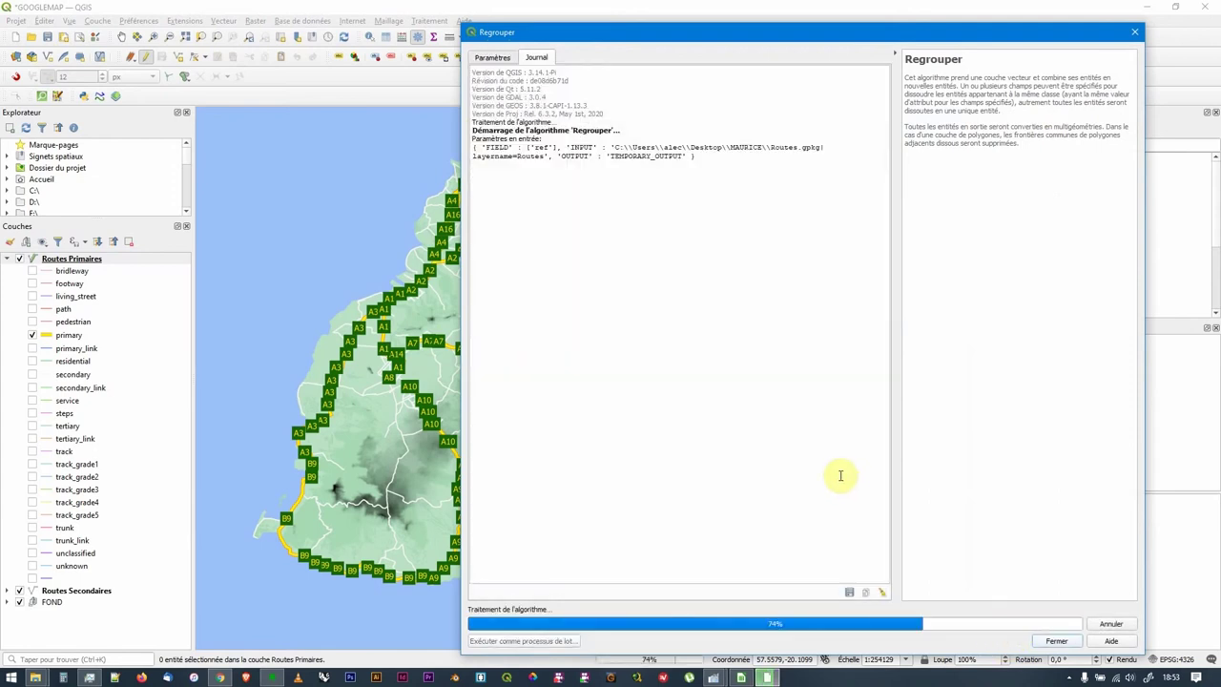
pyautogui.click(1133, 32)
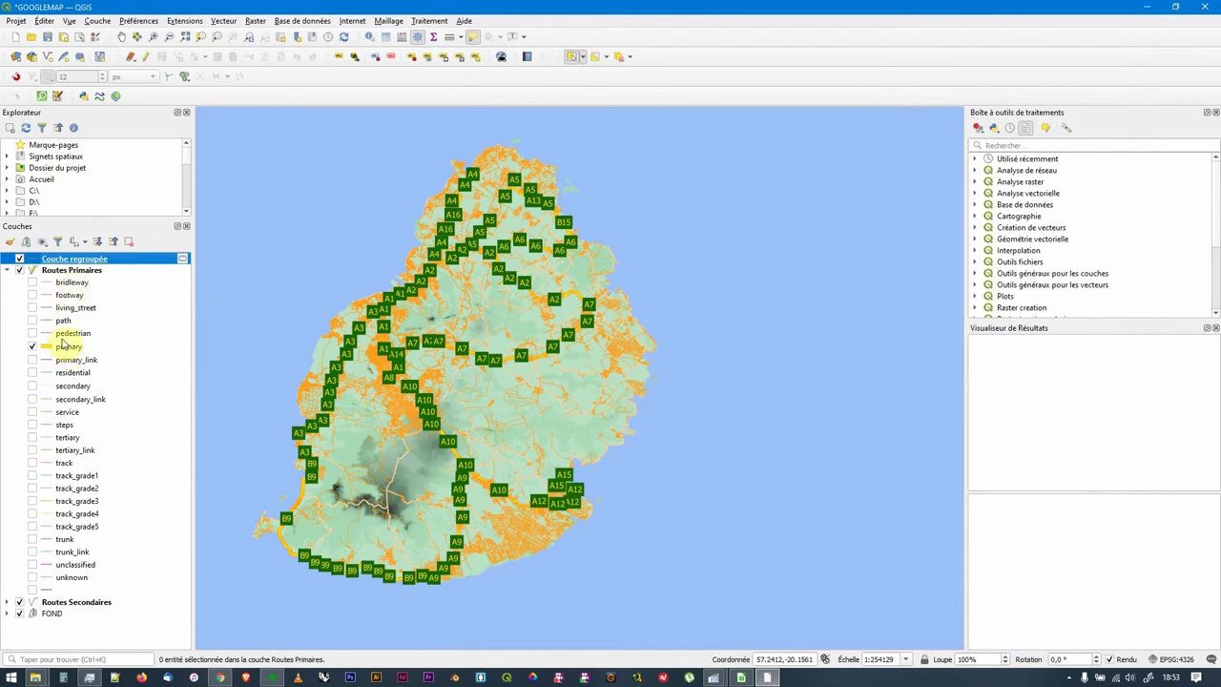
# Copy the style of Routes Primaires onto Couche regroupée and hide the Routes Primaires layer.
pyautogui.rightClick(61, 271)
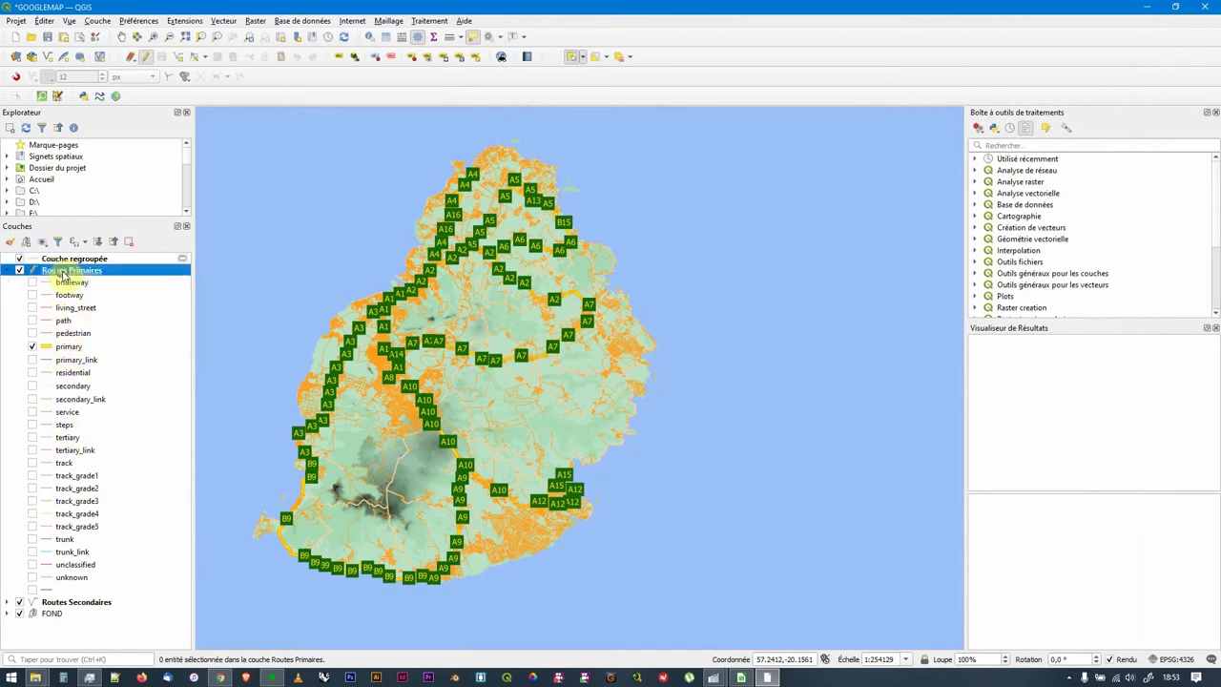
pyautogui.click(134, 504)
pyautogui.doubleClick(96, 273)
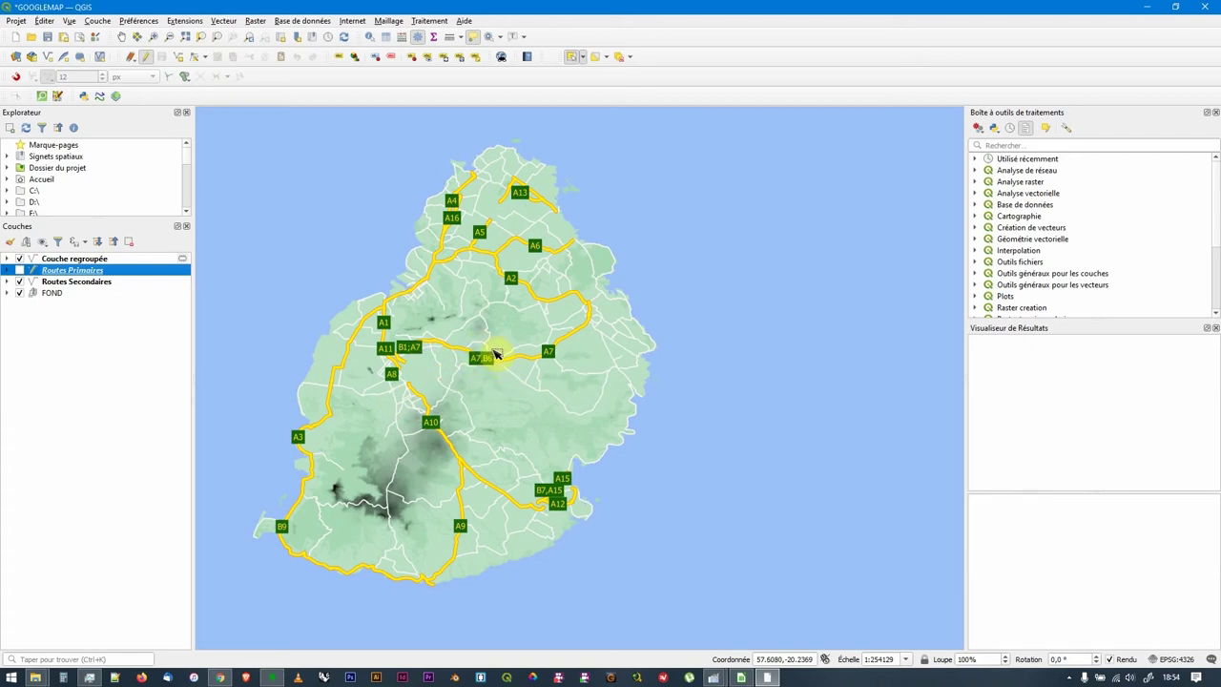
# Examine the reference labels along the A7 road and the ref values in the attribute table of Couche regroupée.
pyautogui.scroll(1, 495, 354)
pyautogui.scroll(1, 493, 366)
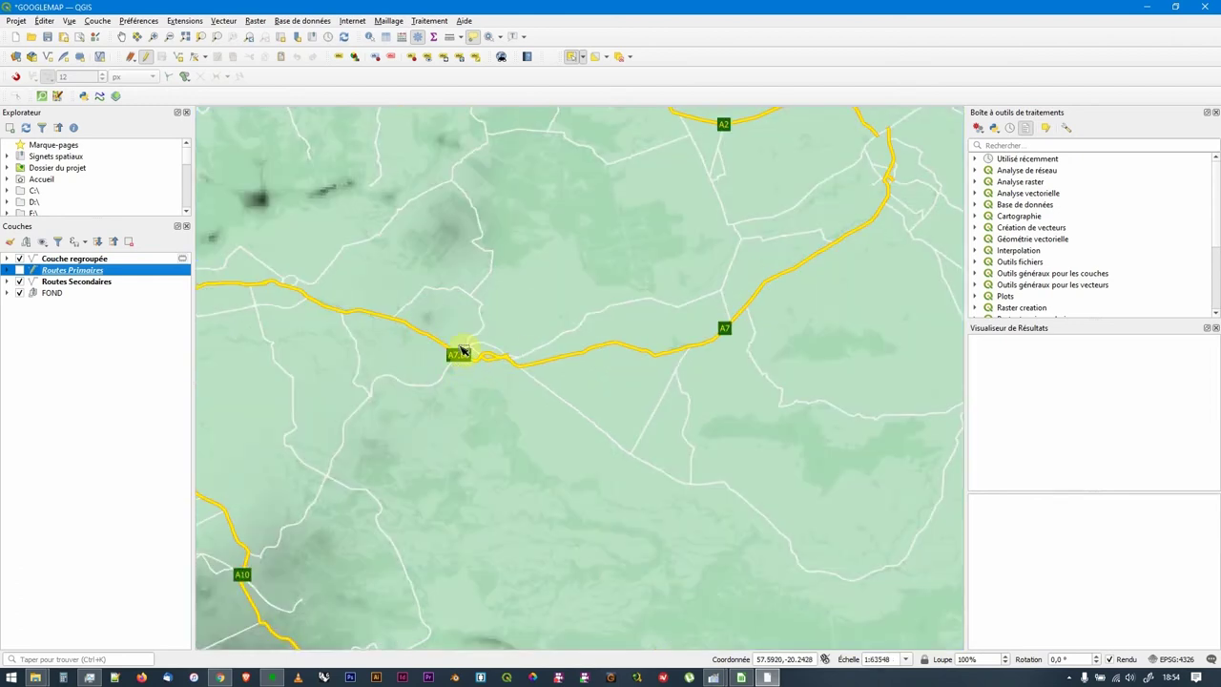
pyautogui.scroll(-1, 461, 366)
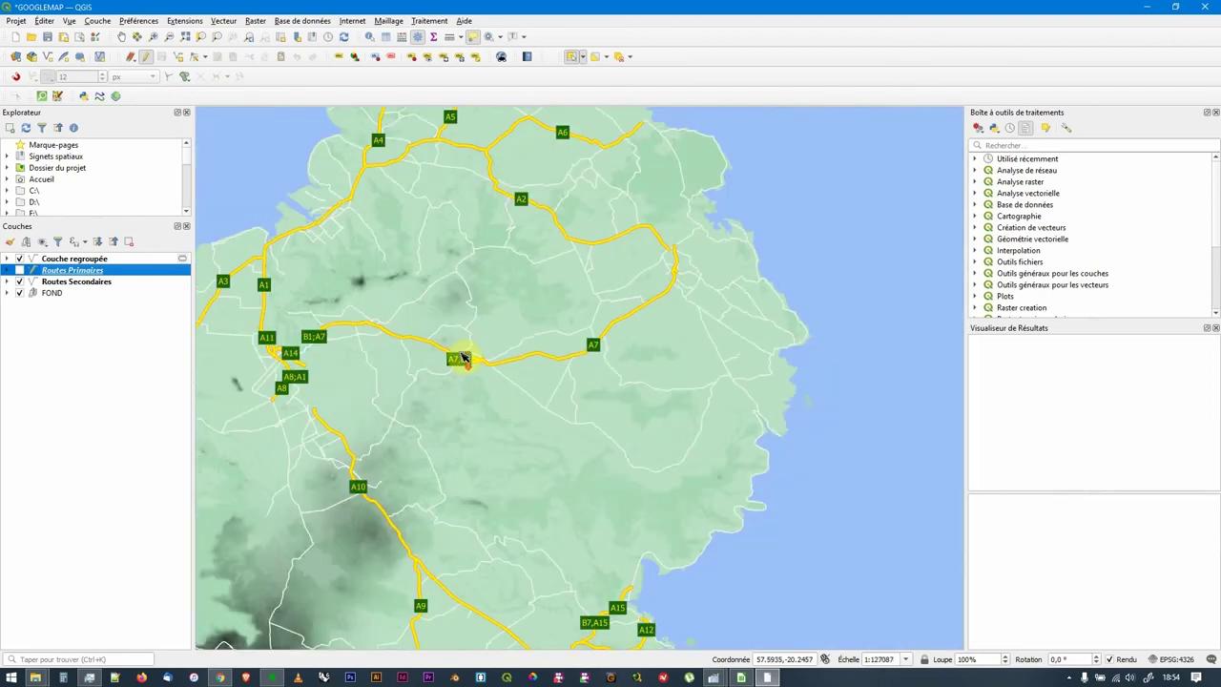
pyautogui.click(76, 261)
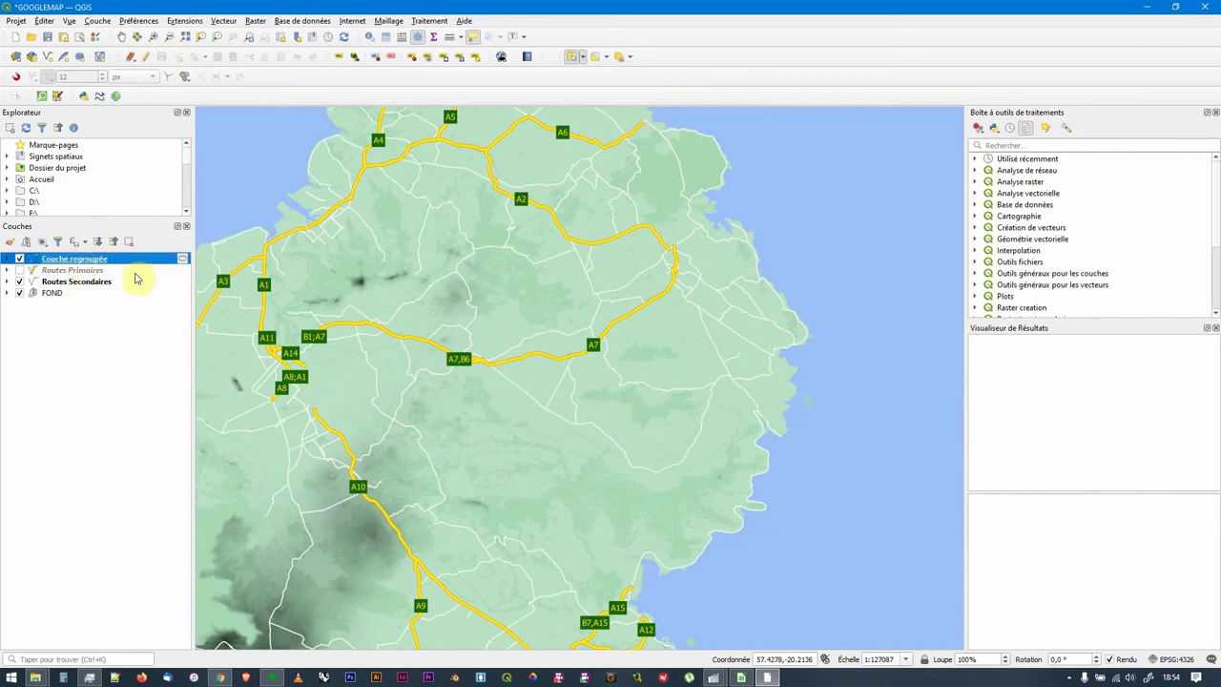
pyautogui.rightClick(79, 262)
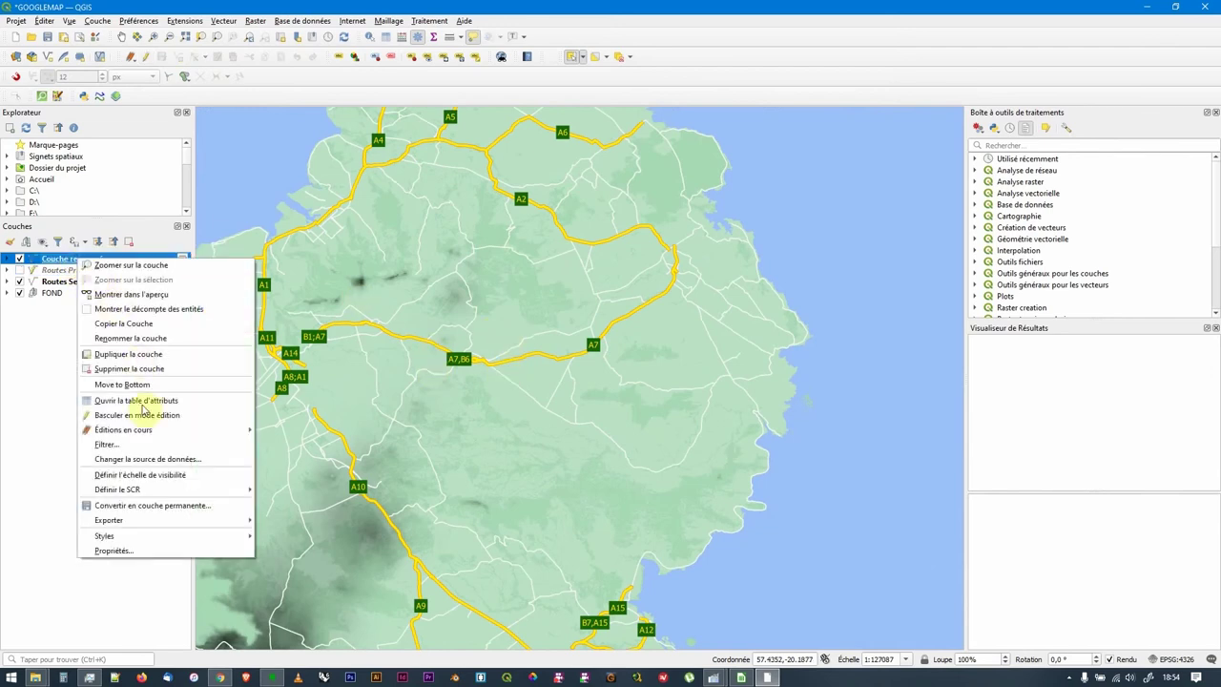
pyautogui.click(153, 400)
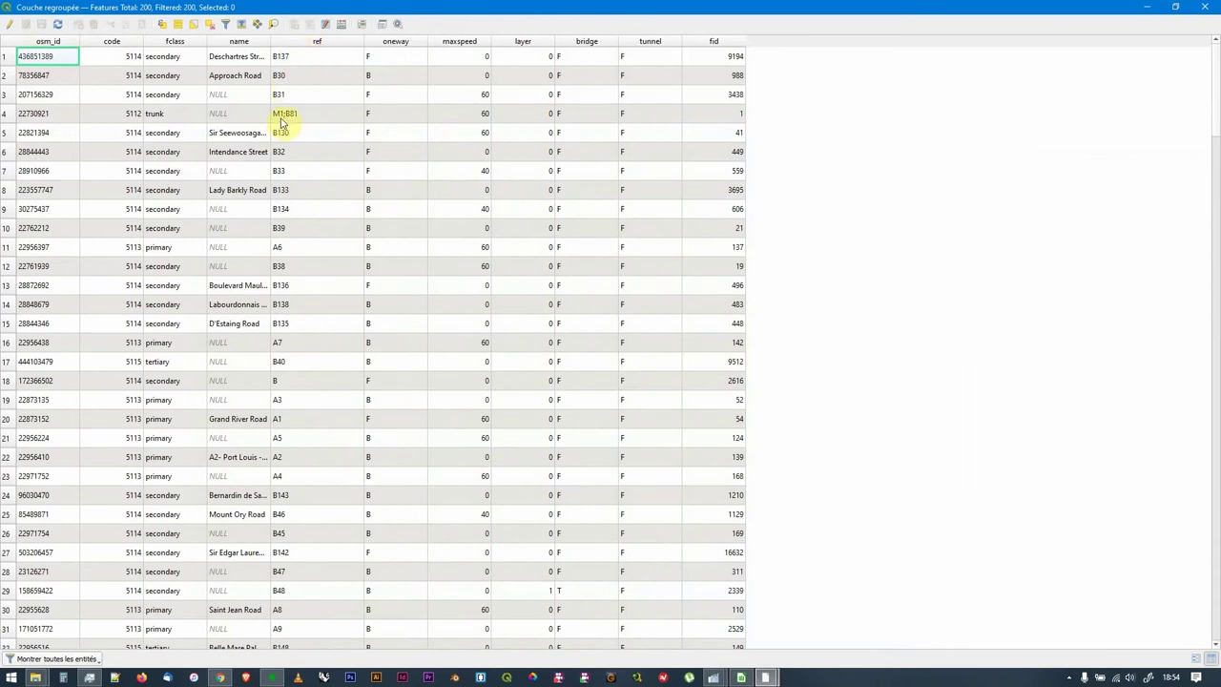
pyautogui.click(1203, 7)
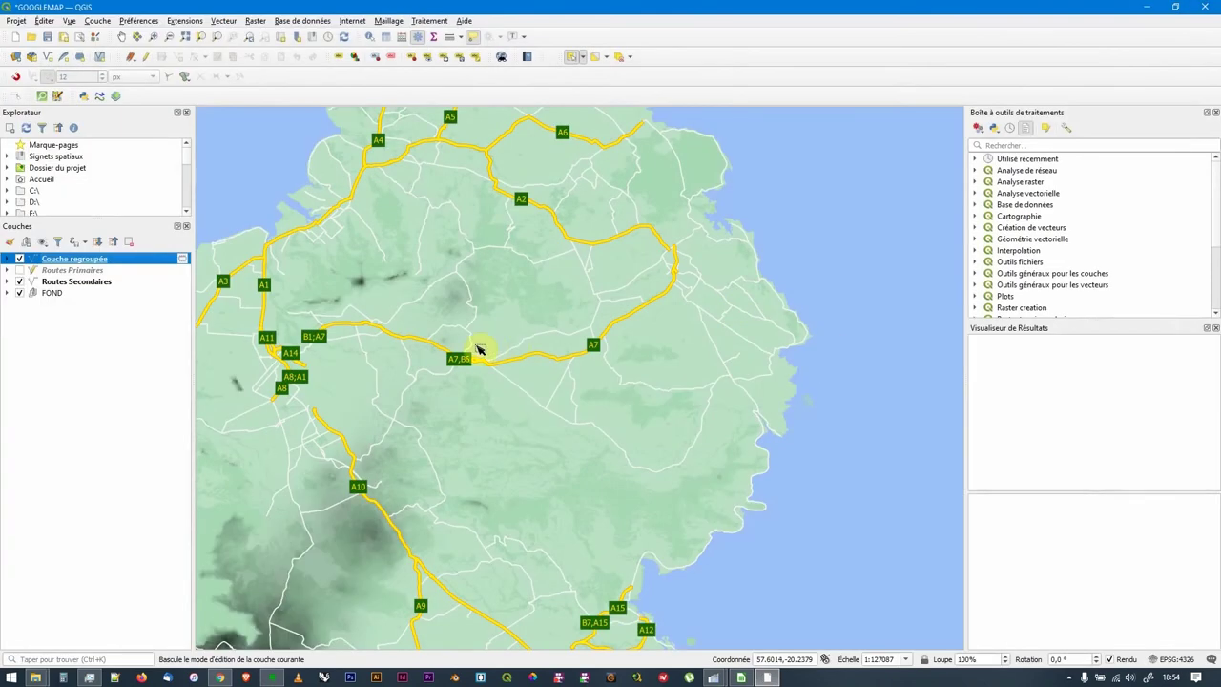
pyautogui.scroll(-2, 472, 349)
pyautogui.moveTo(468, 349); pyautogui.dragTo(510, 359)
pyautogui.moveTo(425, 360); pyautogui.dragTo(471, 347)
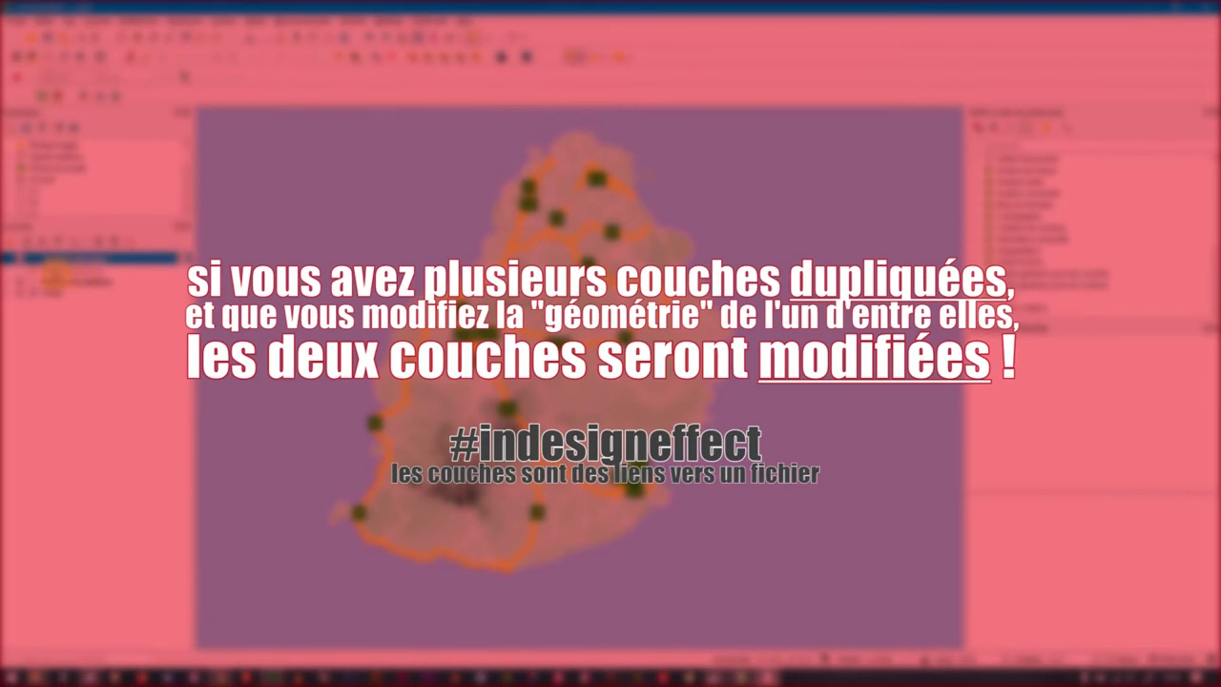
# Remove the original Routes Primaires layer from the project.
pyautogui.click(77, 270)
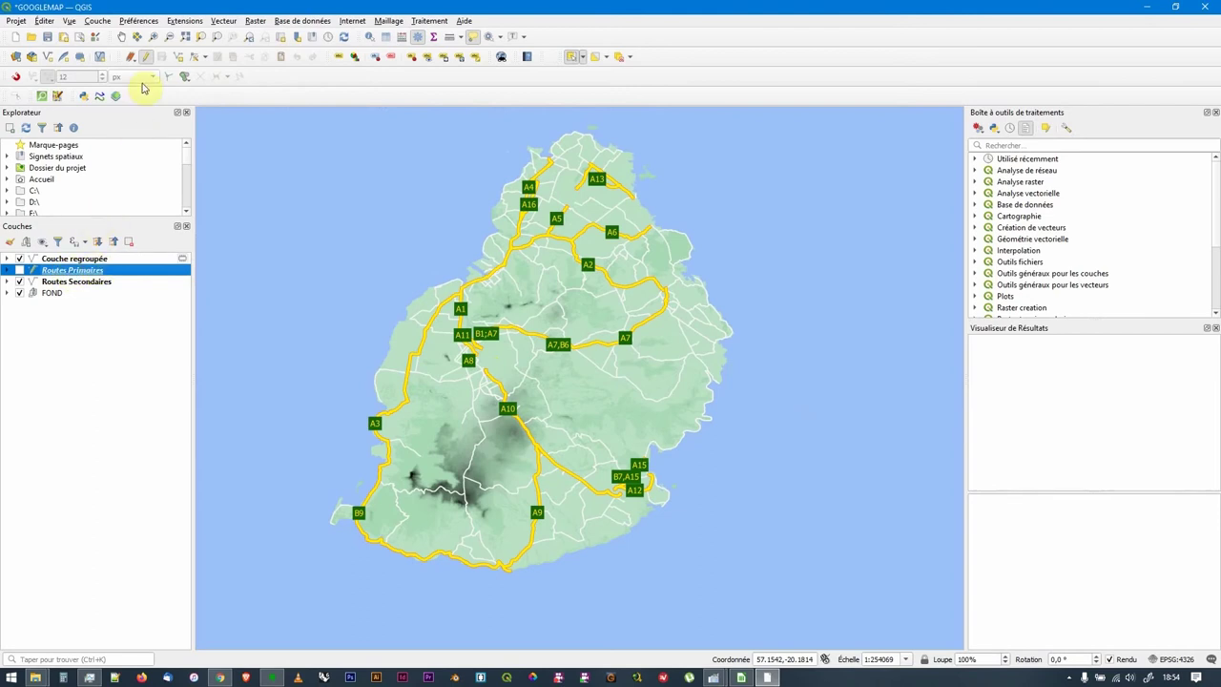
pyautogui.rightClick(78, 270)
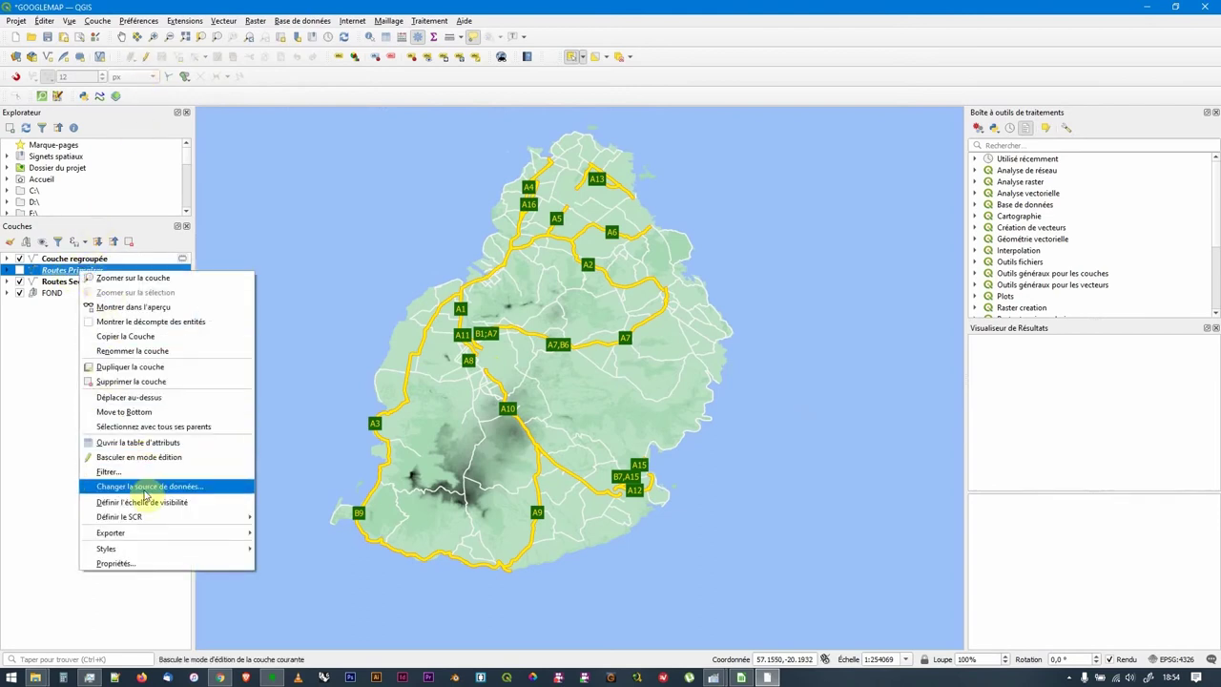
pyautogui.moveTo(138, 534)
pyautogui.click(138, 382)
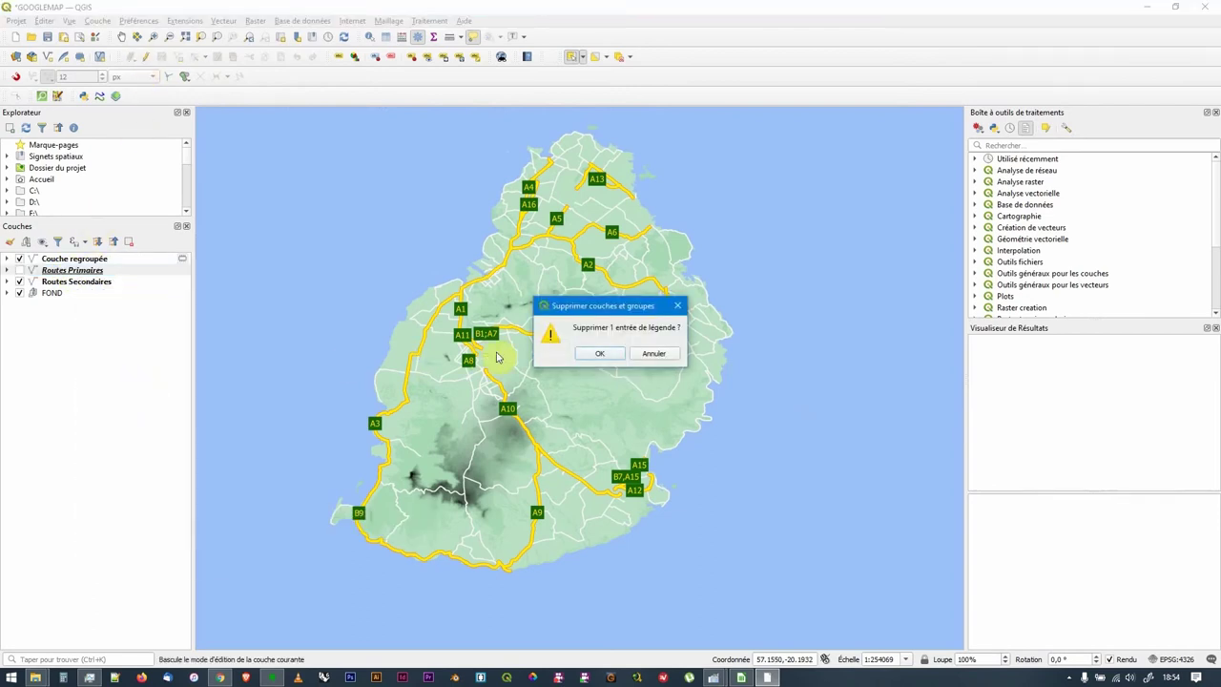
pyautogui.click(592, 356)
# Export Couche regroupée into the existing Routes.gpkg GeoPackage with the layer name Routes Primaires simplifiées.
pyautogui.rightClick(88, 259)
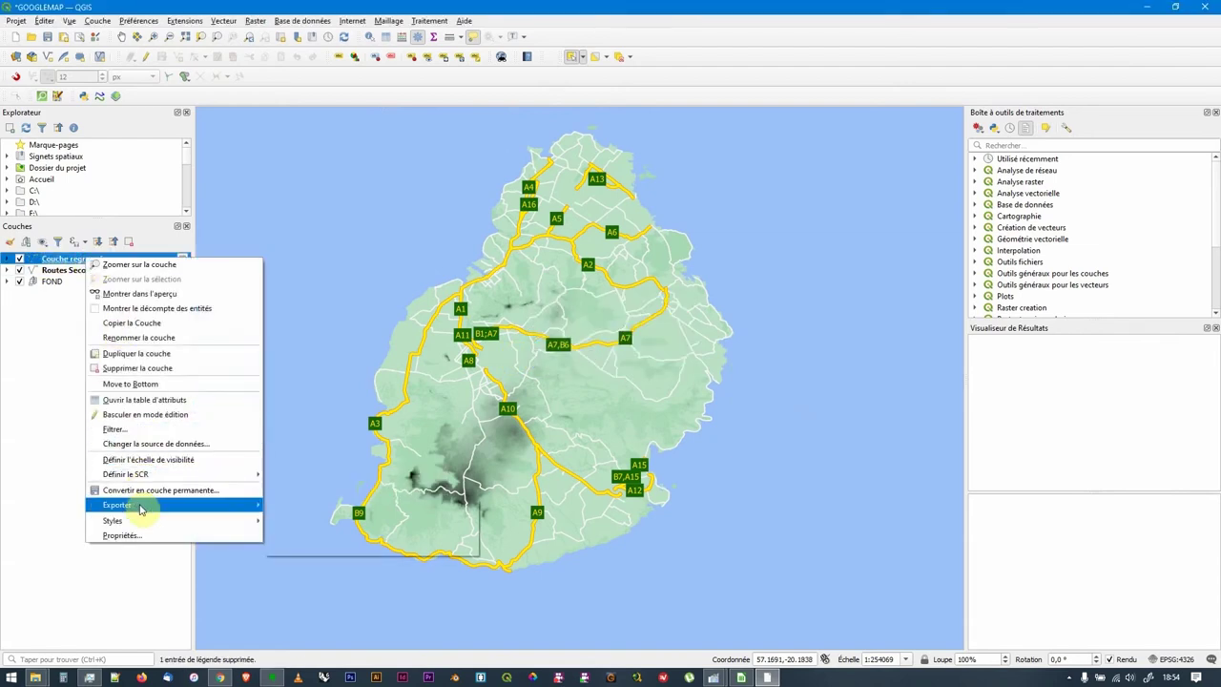
pyautogui.click(308, 506)
pyautogui.click(900, 144)
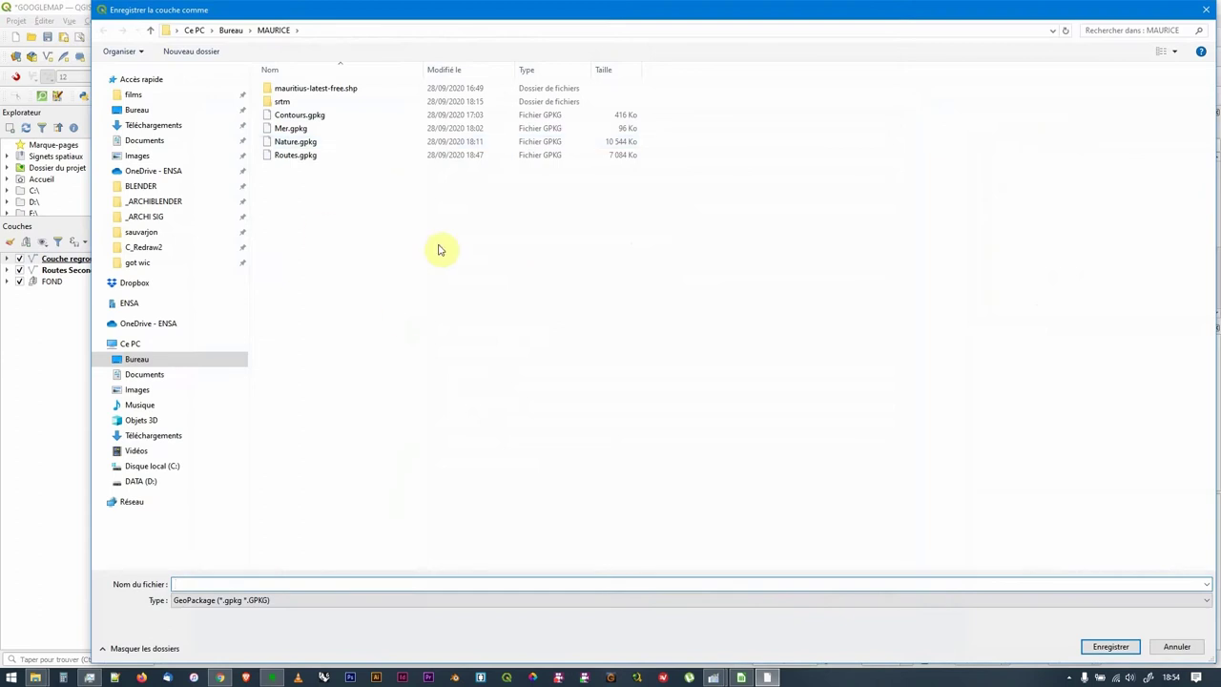
pyautogui.click(291, 157)
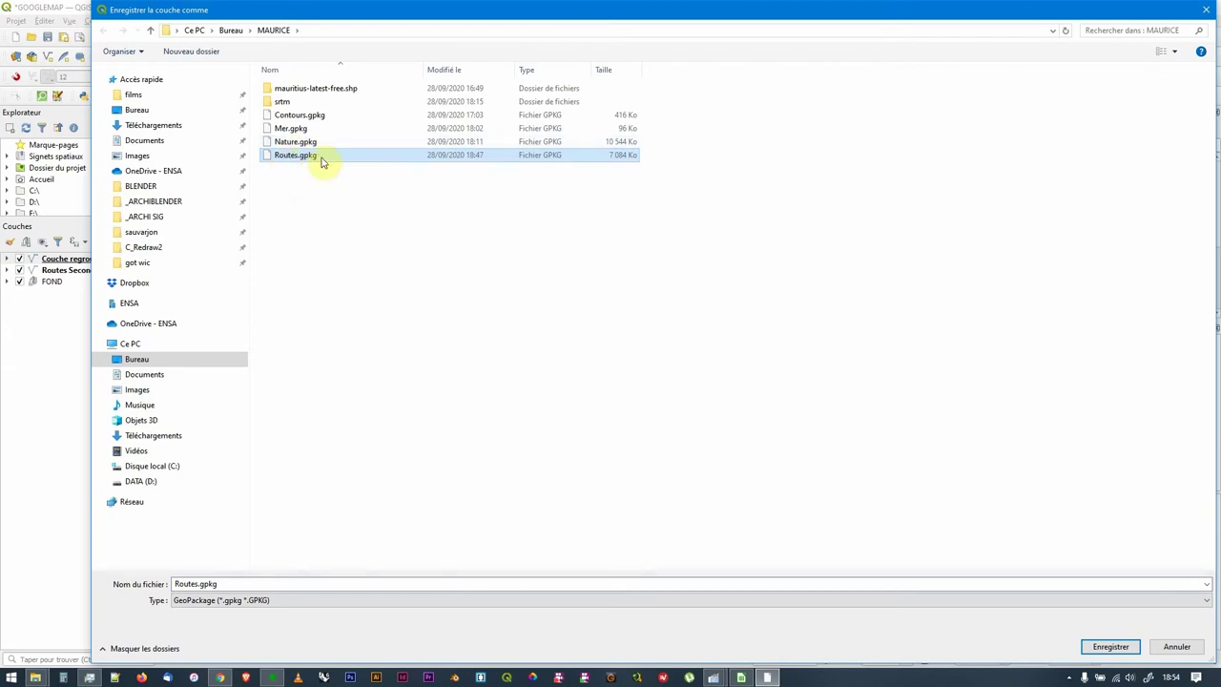
pyautogui.doubleClick(282, 155)
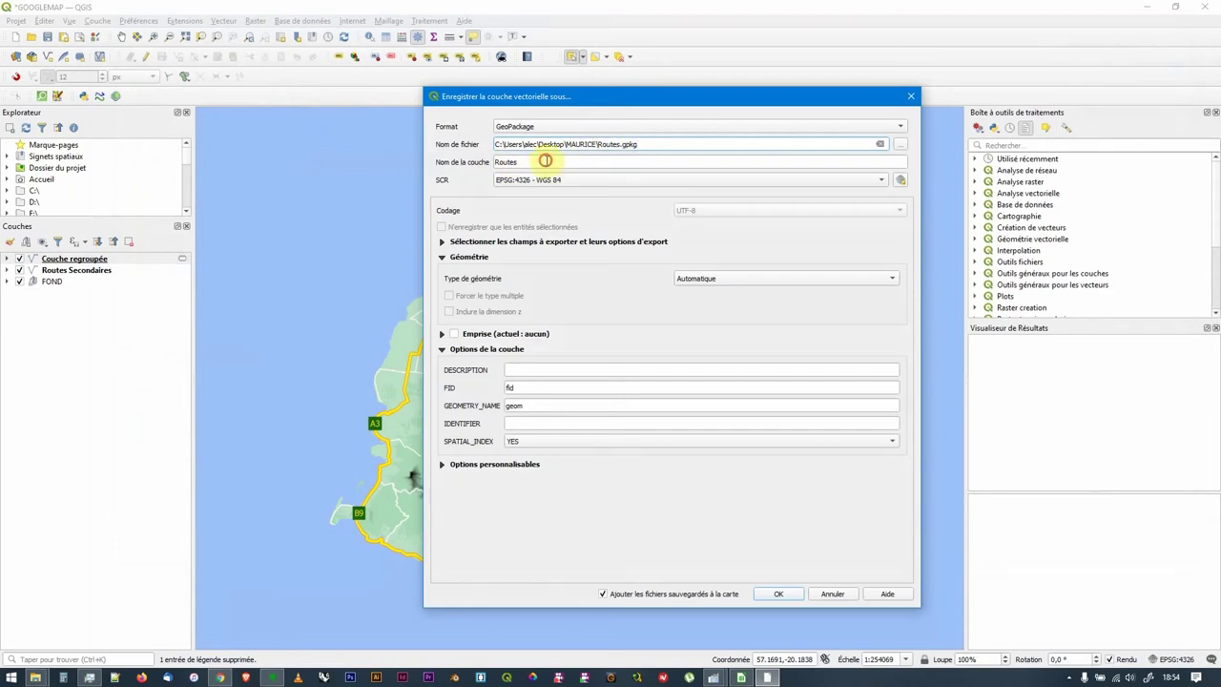
pyautogui.moveTo(551, 162); pyautogui.dragTo(476, 162)
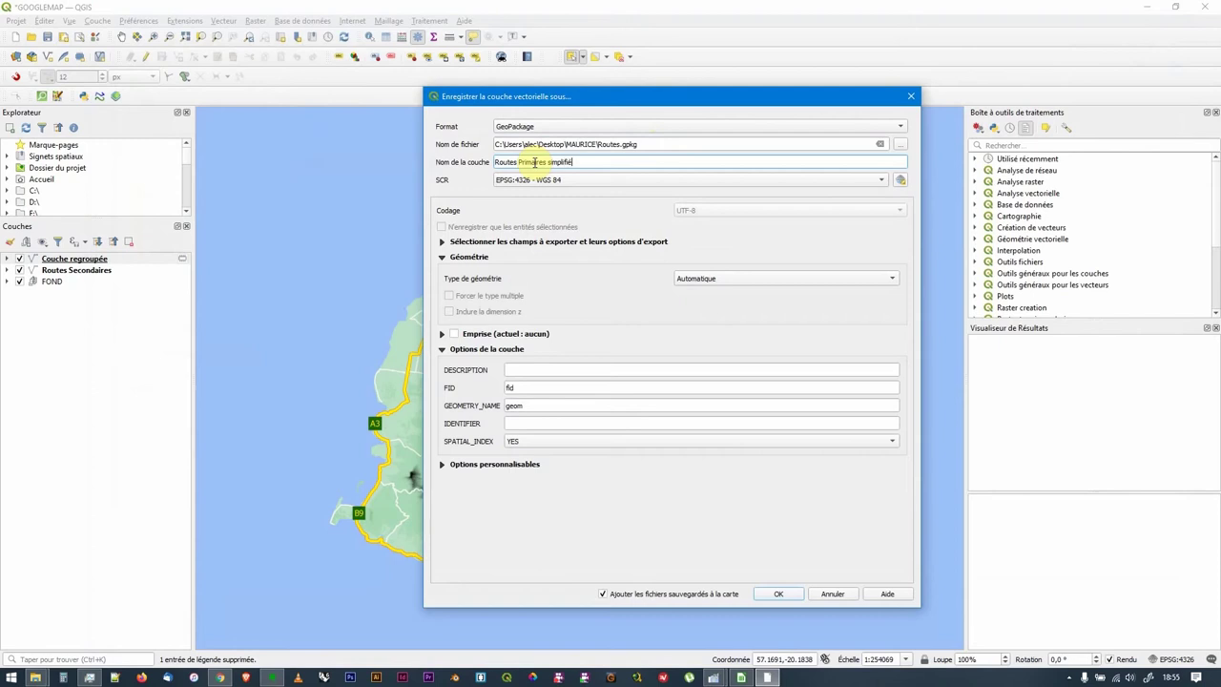
pyautogui.click(773, 594)
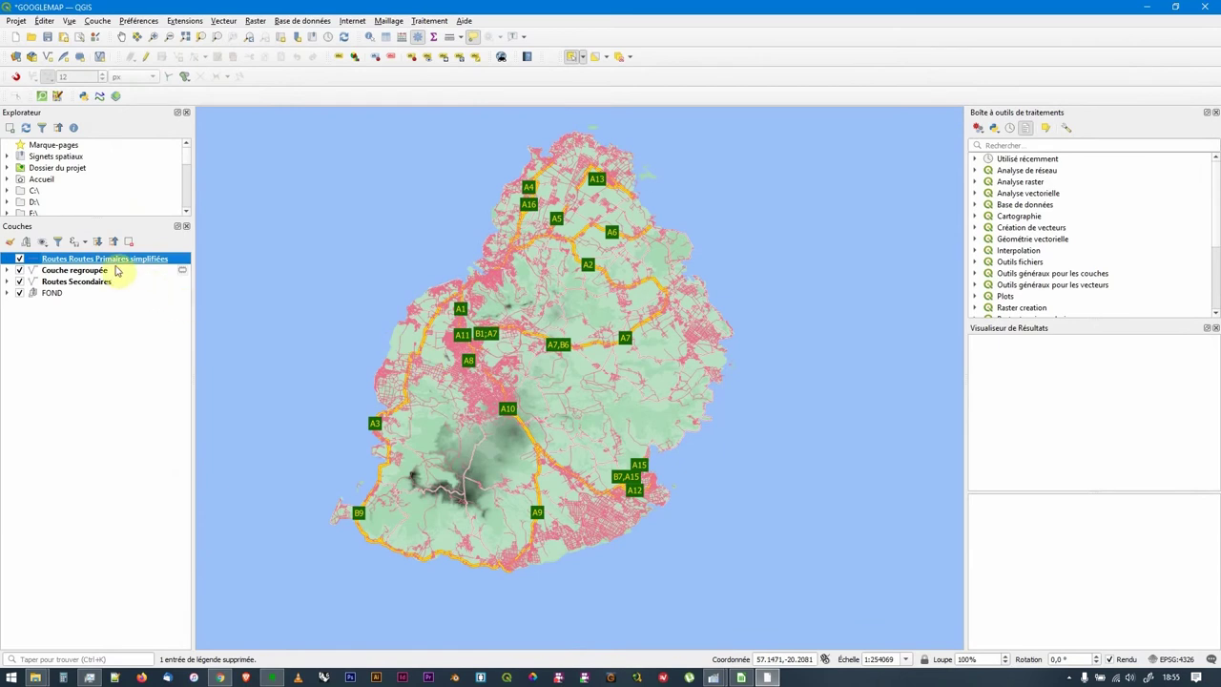
# Paste all categories of the copied style onto the Routes Routes Primaires simplifiées layer.
pyautogui.rightClick(116, 259)
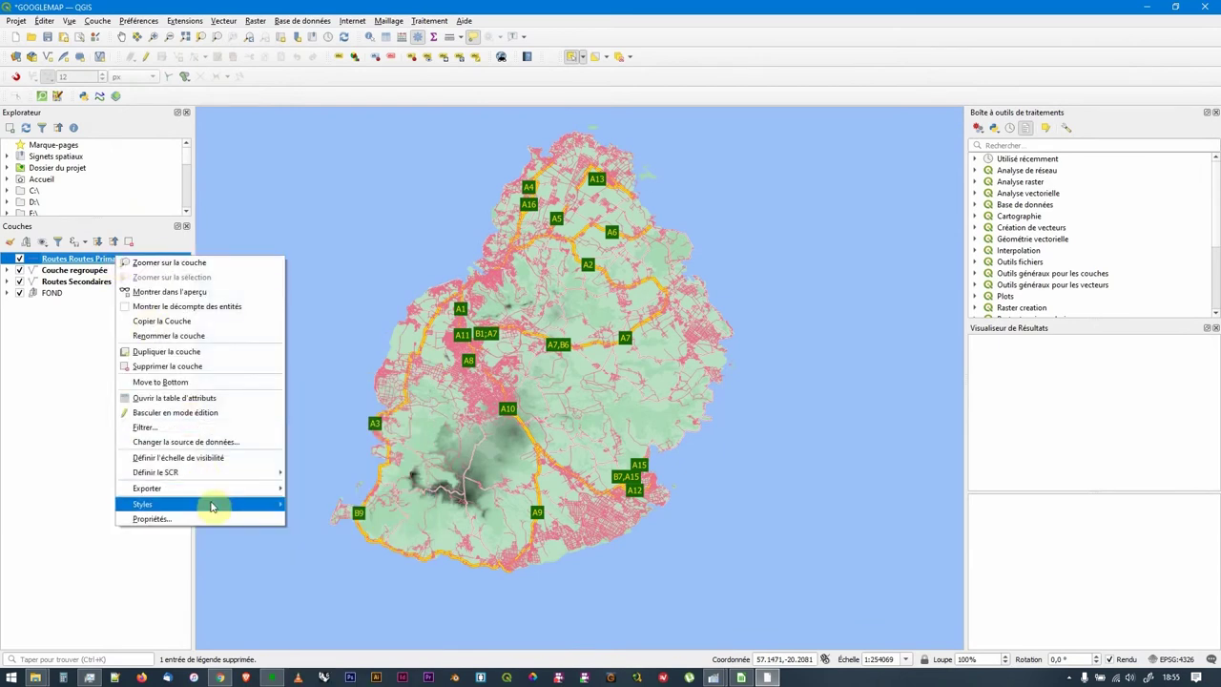
pyautogui.moveTo(218, 504)
pyautogui.moveTo(381, 396)
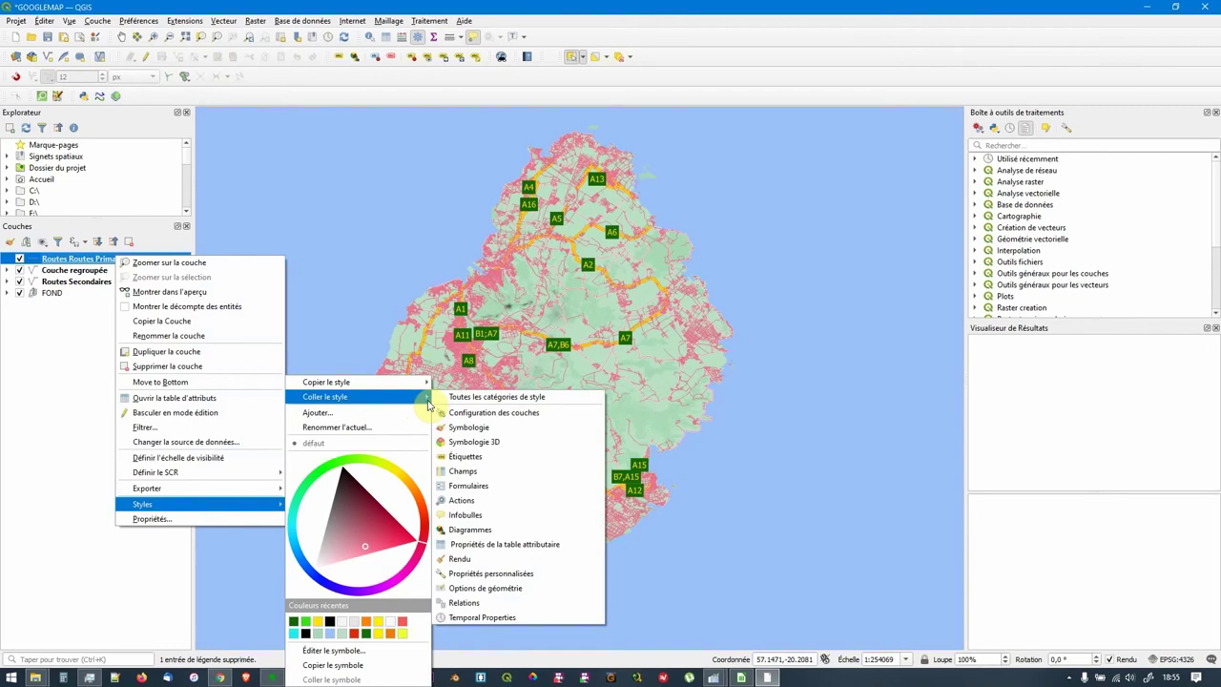
pyautogui.click(474, 401)
# Remove the temporary Couche regroupée layer from the project.
pyautogui.rightClick(82, 271)
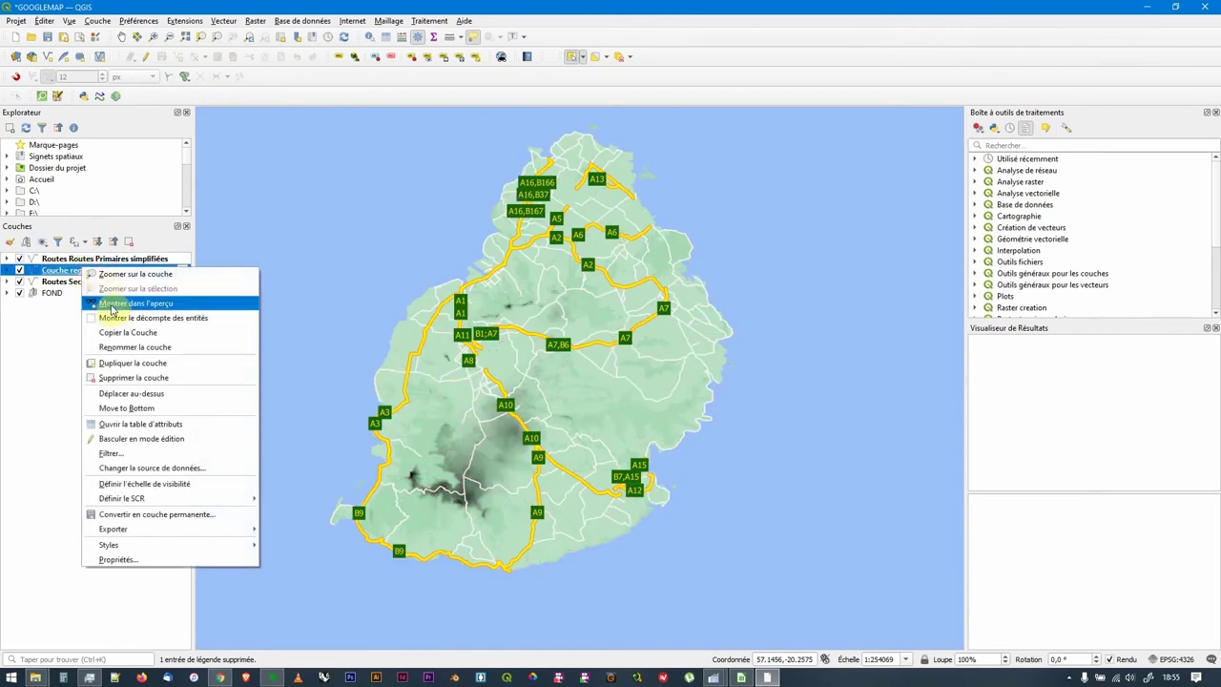
pyautogui.click(134, 377)
pyautogui.click(602, 351)
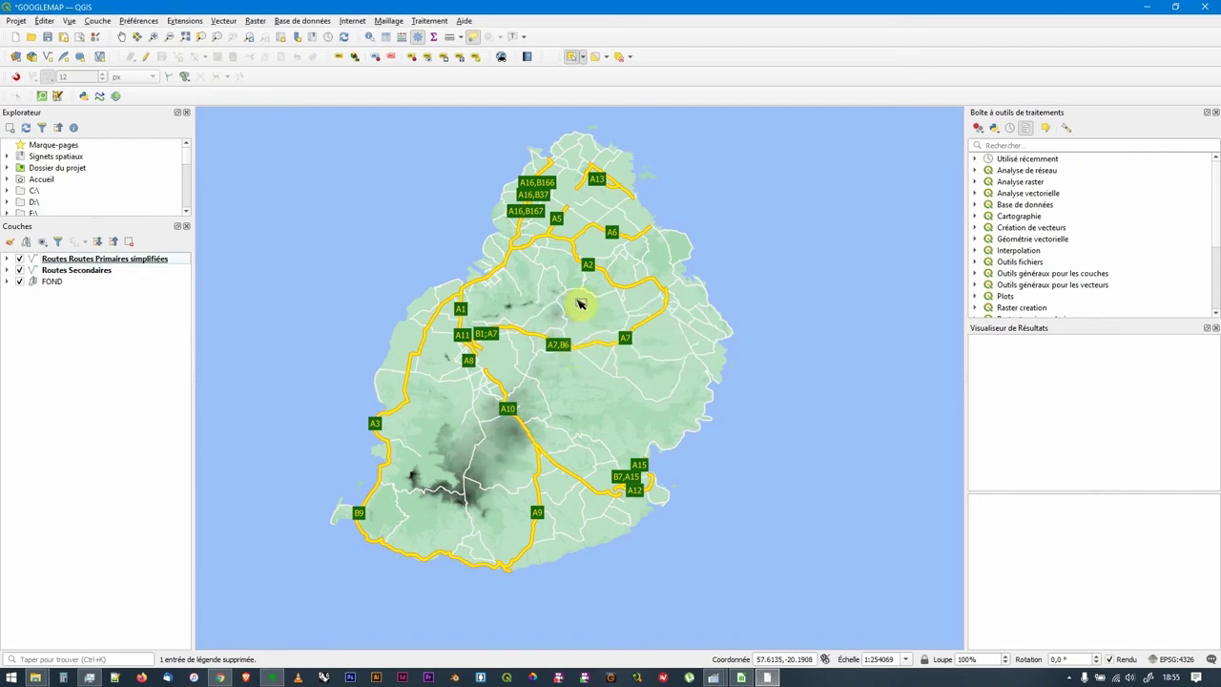
# Check the simplified primary roads on the map, select their layer and save the project.
pyautogui.scroll(1, 594, 327)
pyautogui.moveTo(594, 327)
pyautogui.mouseDown()
pyautogui.moveTo(619, 403)
pyautogui.moveTo(596, 346)
pyautogui.mouseUp()
pyautogui.scroll(-1, 621, 439)
pyautogui.click(88, 259)
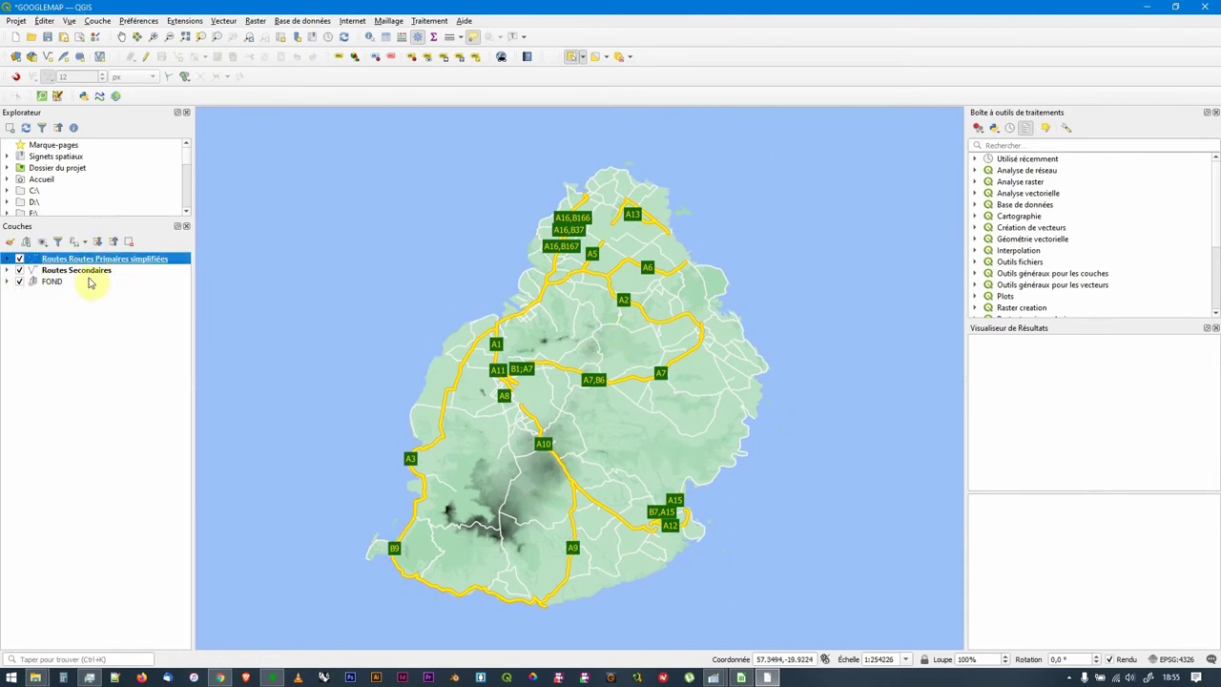
pyautogui.hotkey('ctrl', 's')
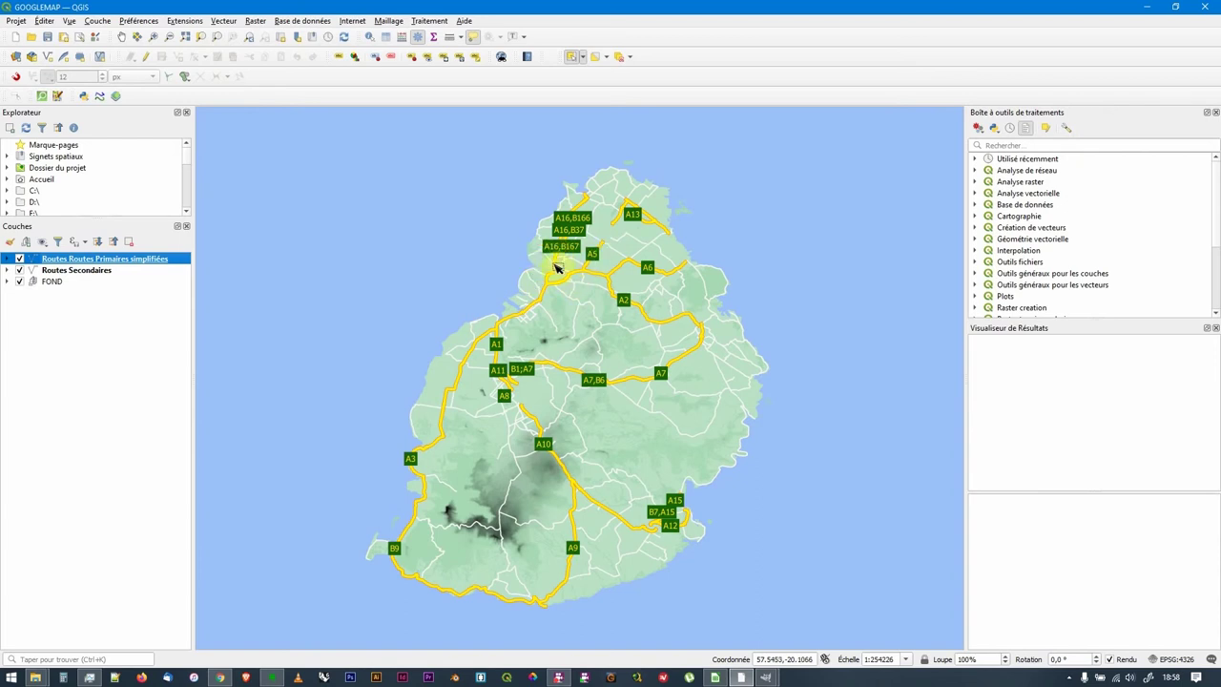
# Switch to Google Maps in the browser and examine the street names and one-way arrows around Port Louis at close range.
pyautogui.click(220, 677)
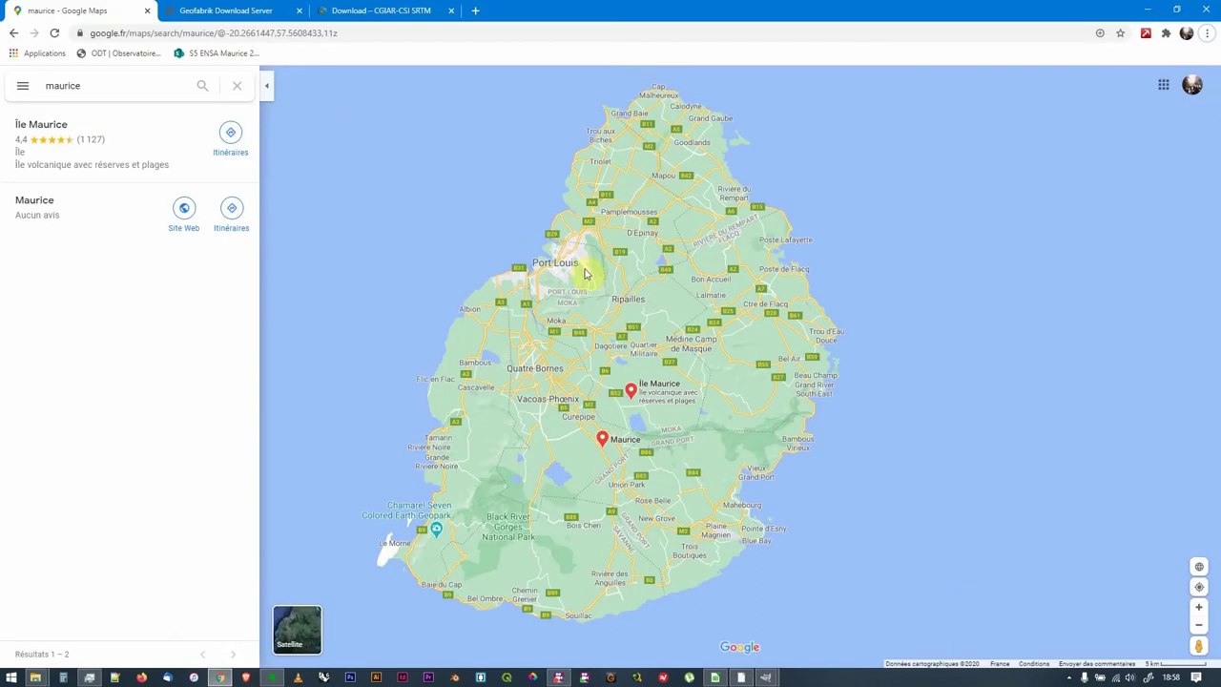
pyautogui.scroll(5, 574, 250)
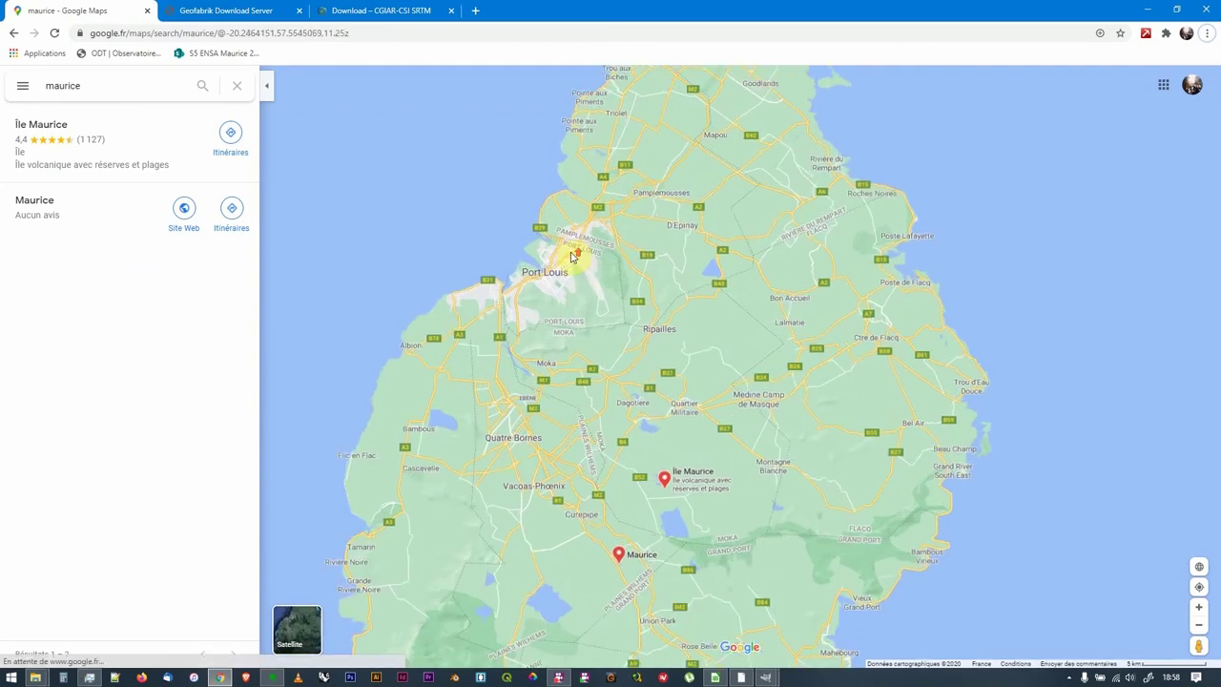
pyautogui.scroll(8, 551, 266)
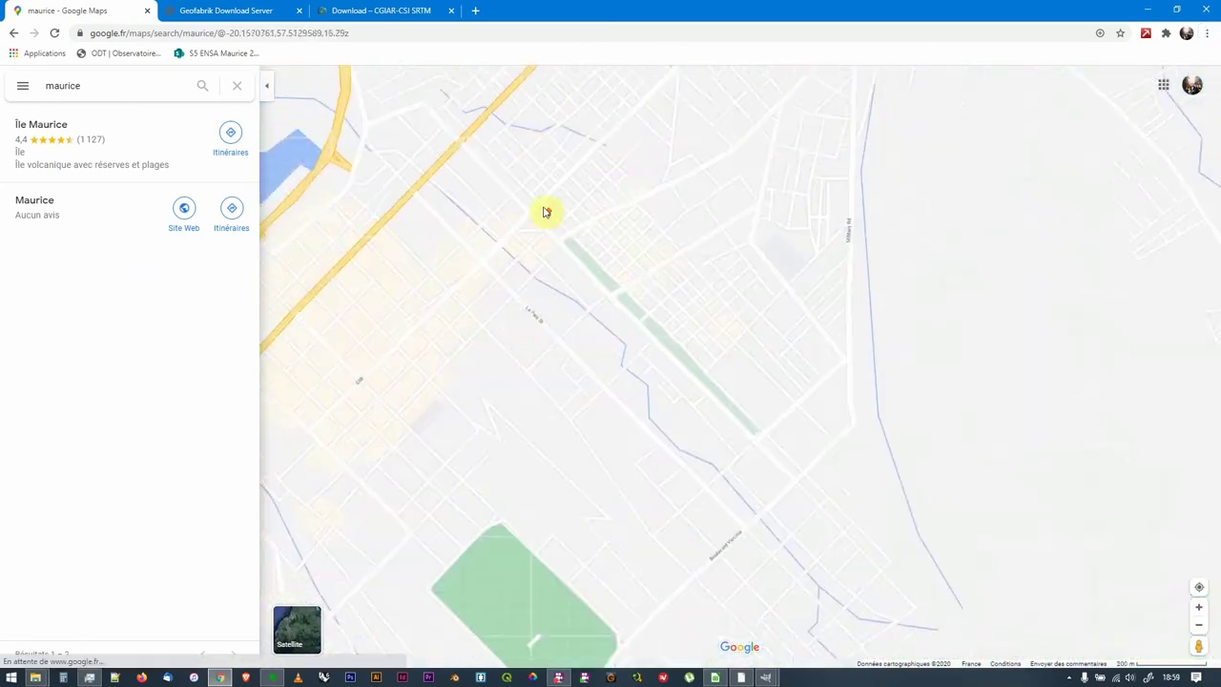
pyautogui.scroll(3, 658, 164)
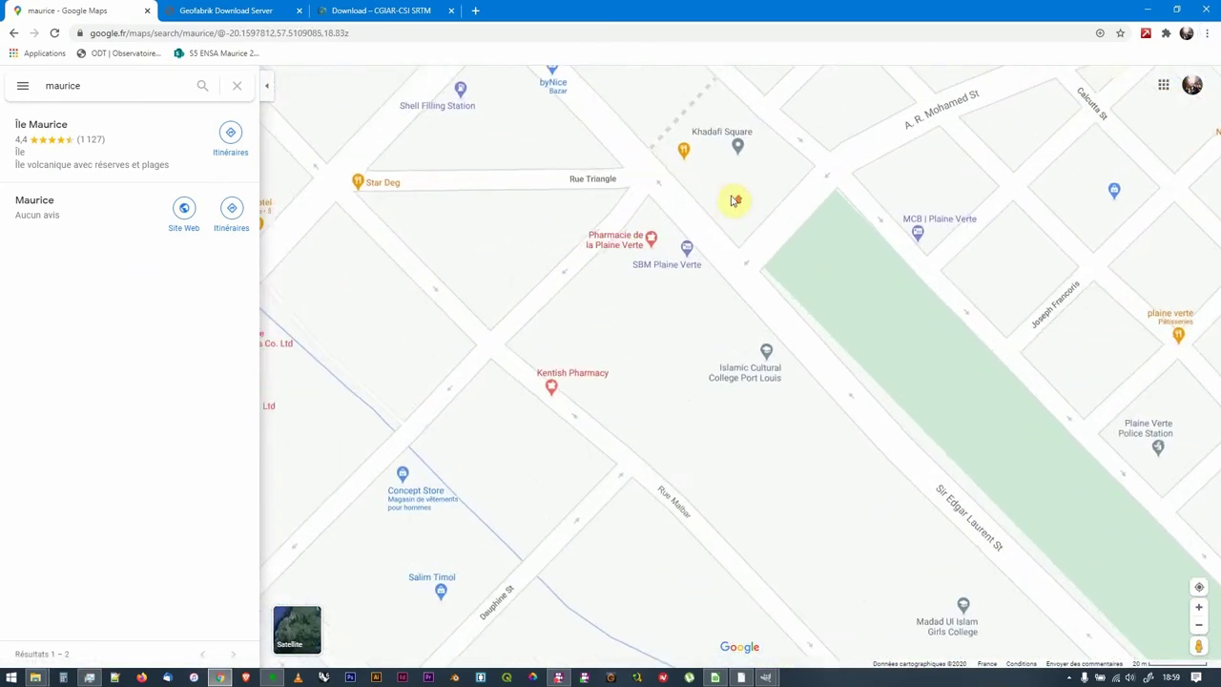
pyautogui.press('Down')
pyautogui.press('Left')
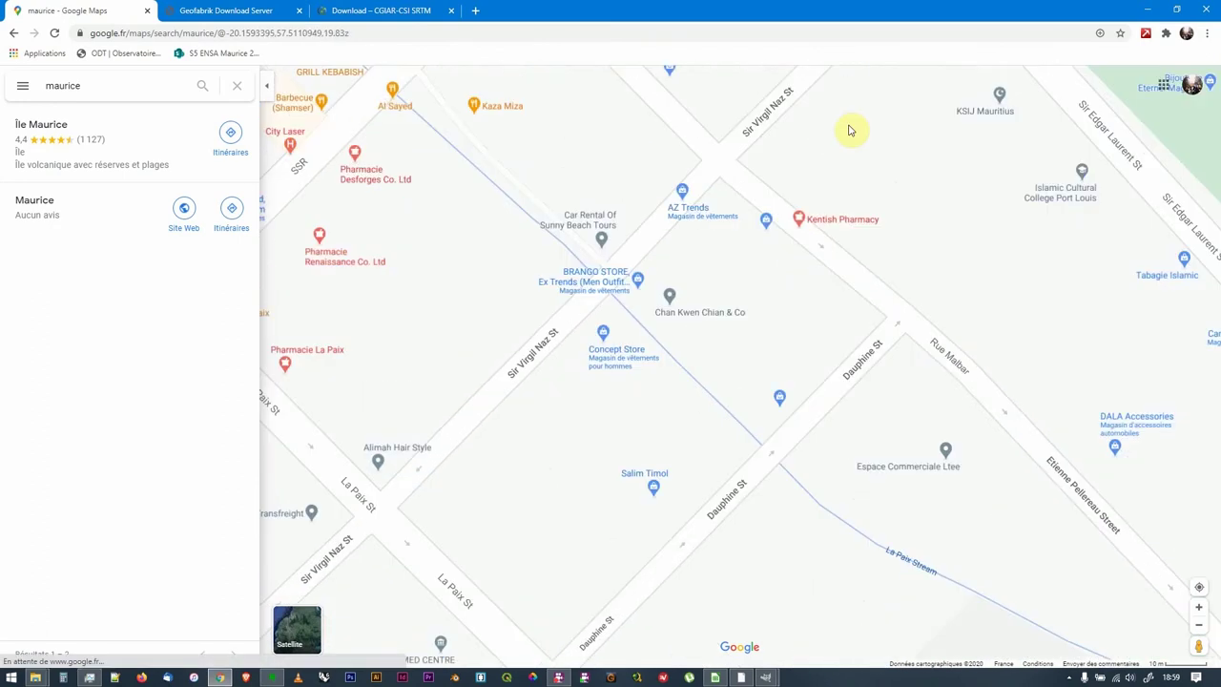
pyautogui.scroll(-1, 624, 308)
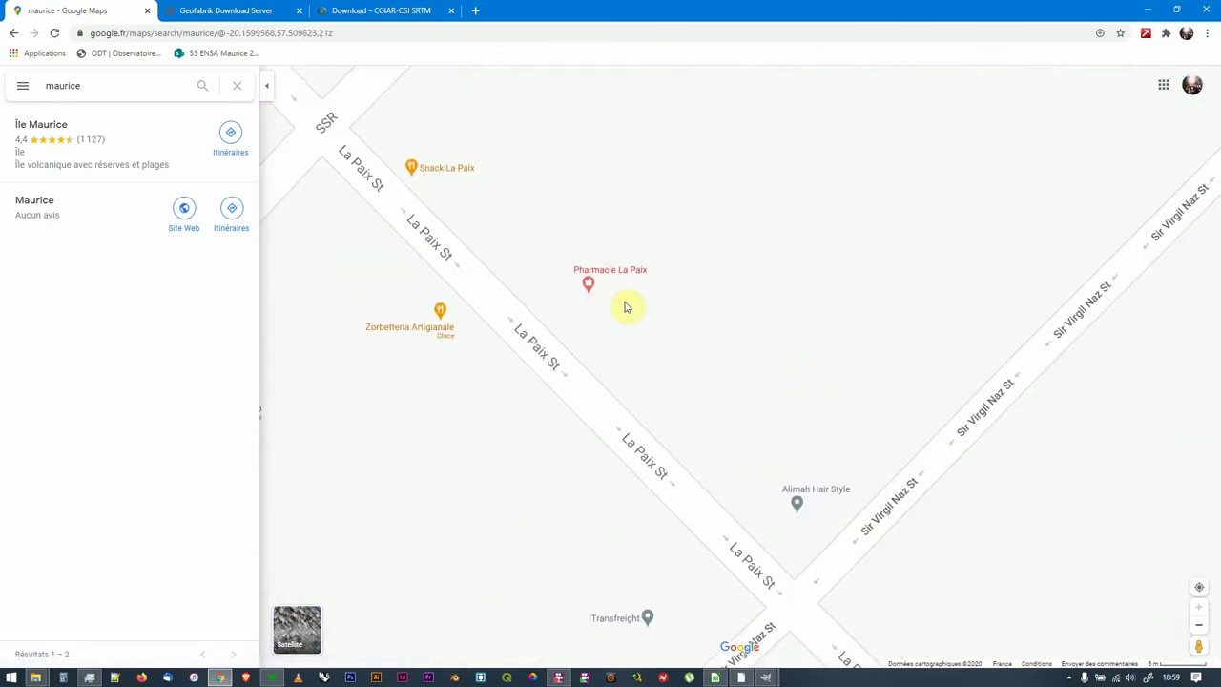
# Examine how Google Maps shows roads, places and urban areas from Port Louis streets out to the whole island.
pyautogui.scroll(-4, 674, 313)
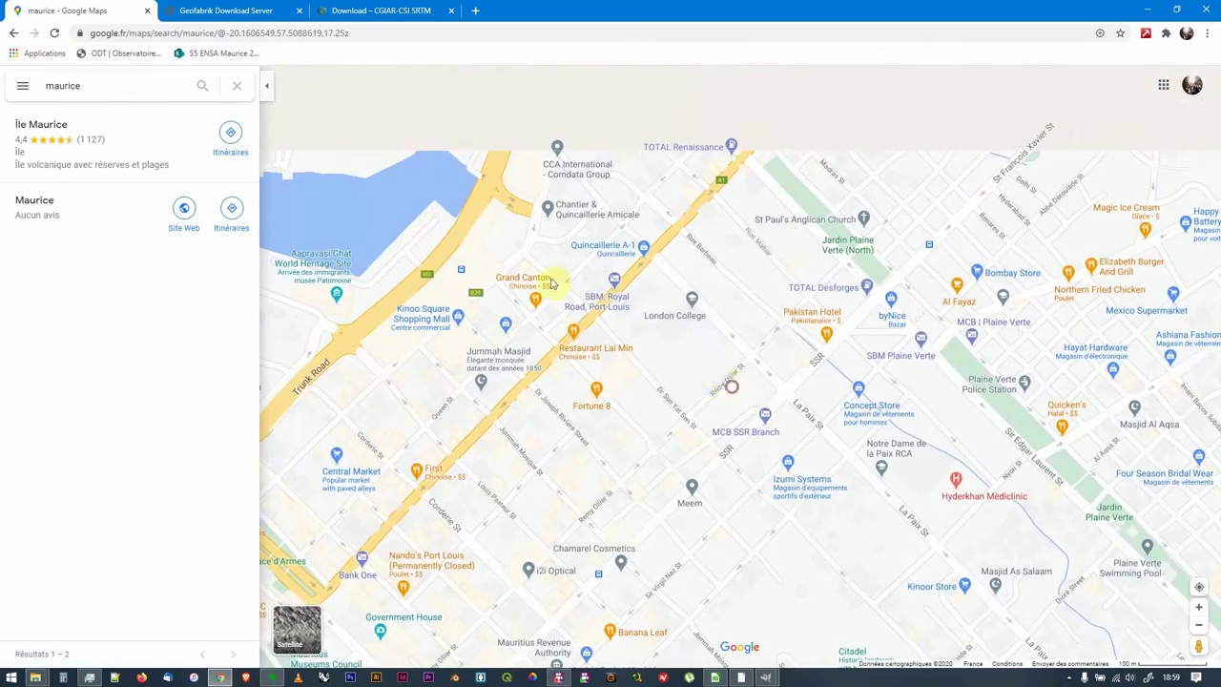
pyautogui.scroll(3, 572, 260)
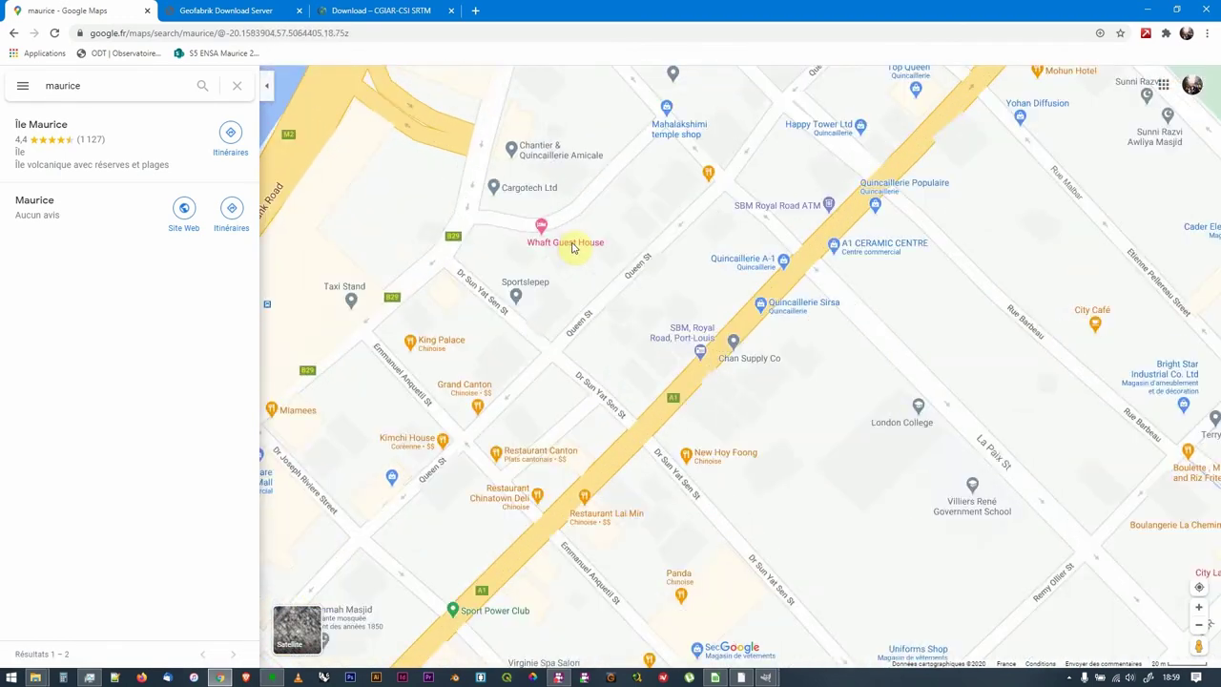
pyautogui.scroll(-5, 627, 255)
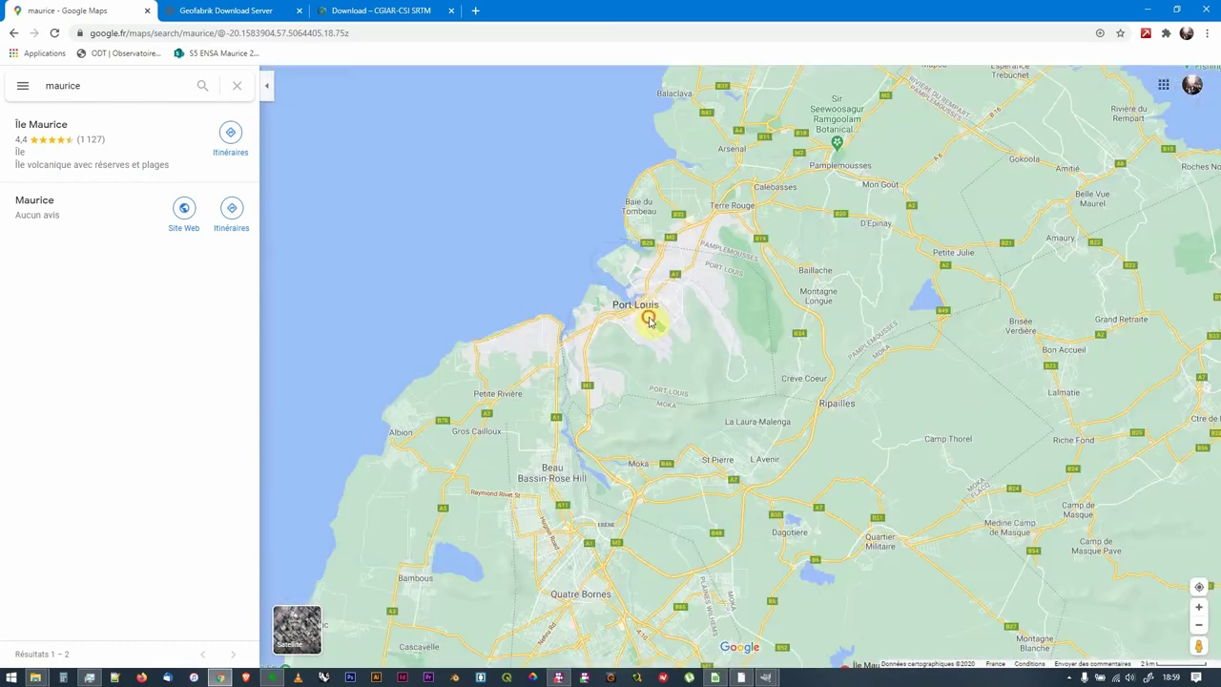
pyautogui.scroll(-3, 668, 307)
pyautogui.scroll(-2, 672, 298)
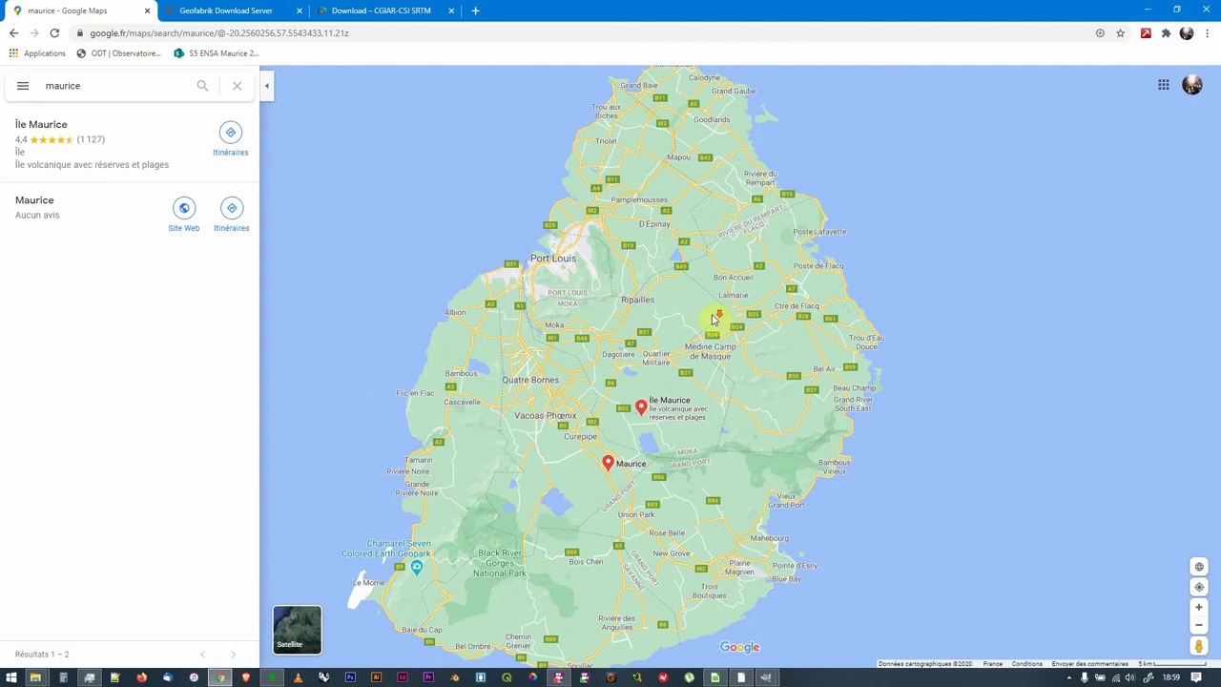
pyautogui.scroll(-1, 696, 323)
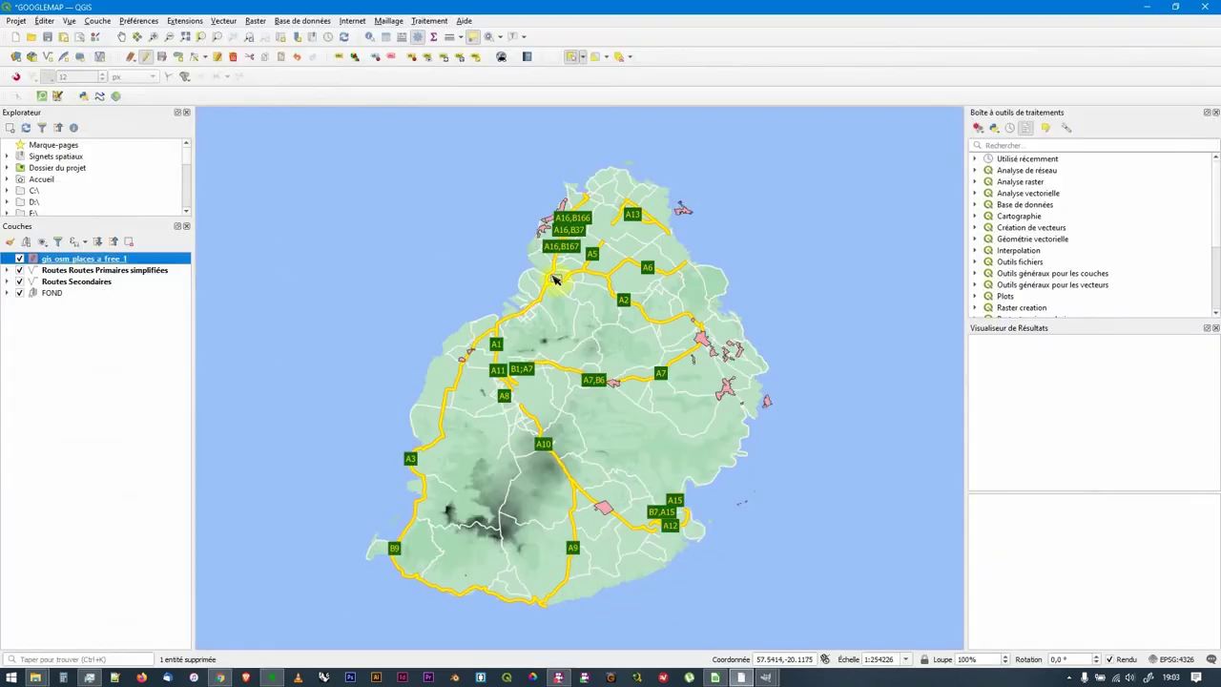
# Remove the gis_osm_places_a_free_1 layer and start a QuickOSM quick query with the key boundary.
pyautogui.hotkey('ctrl', 'd')
pyautogui.click(43, 98)
pyautogui.click(505, 87)
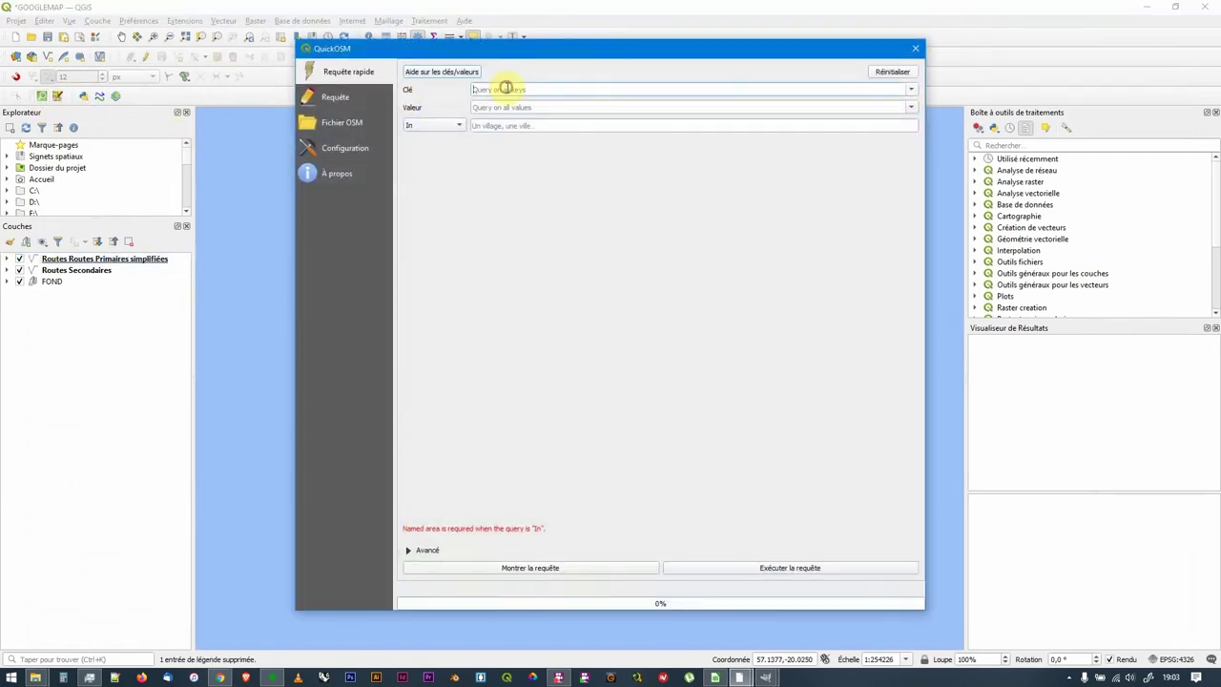
pyautogui.click(910, 88)
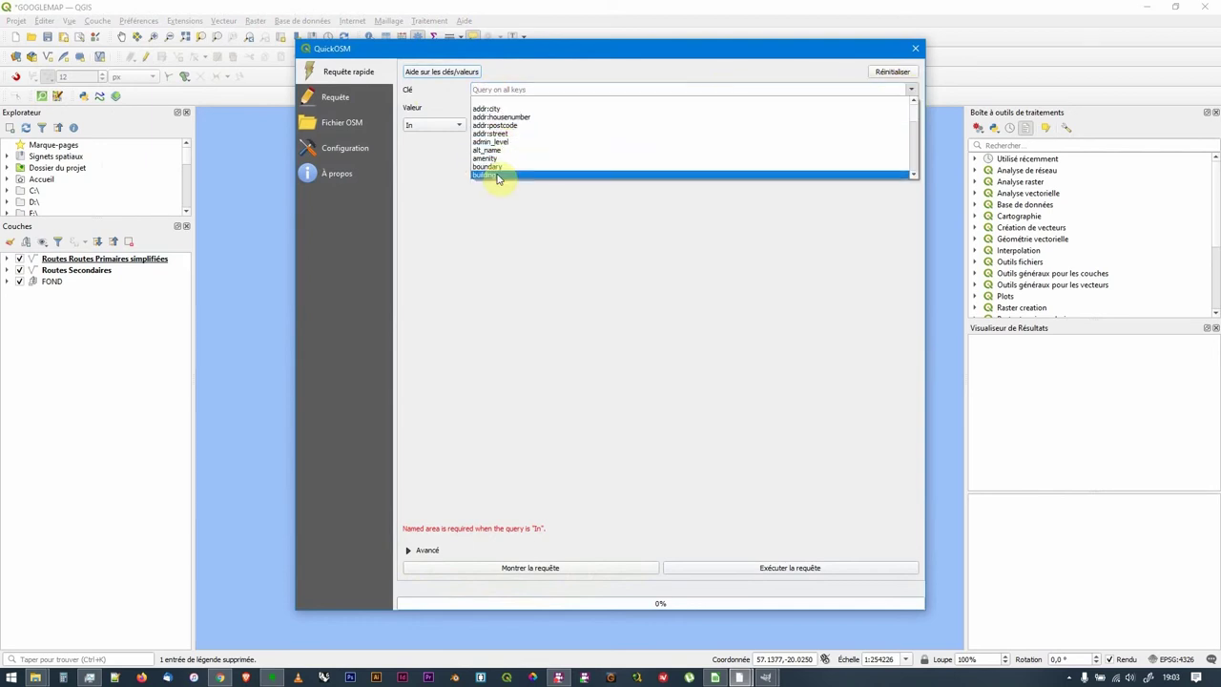
pyautogui.click(496, 175)
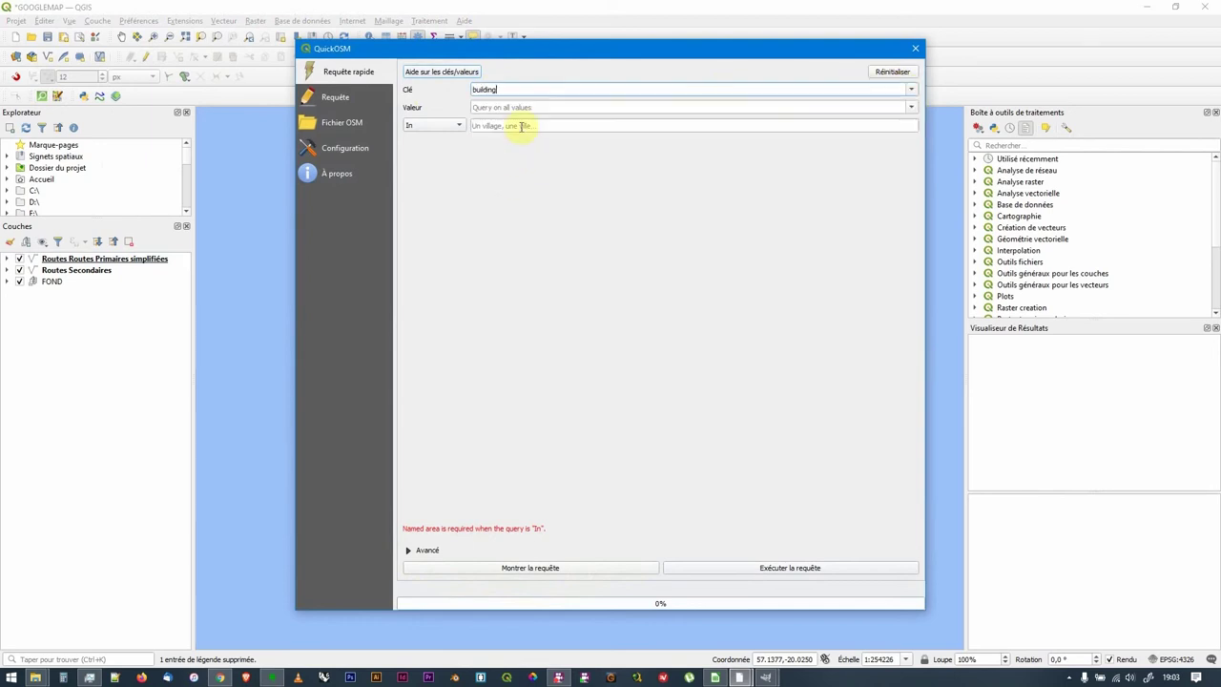
pyautogui.click(909, 90)
pyautogui.click(497, 167)
# Set the QuickOSM query value to administrative within the Canvas Extent, run the download and close the query window.
pyautogui.click(911, 107)
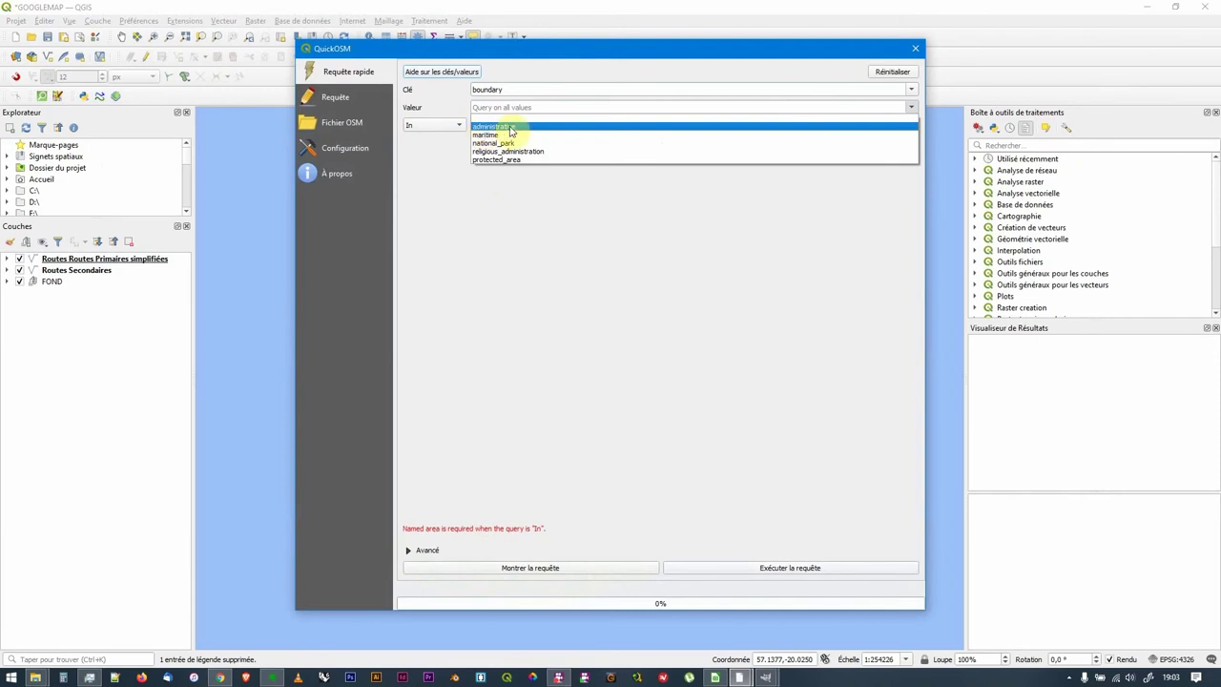
pyautogui.click(441, 131)
pyautogui.click(450, 127)
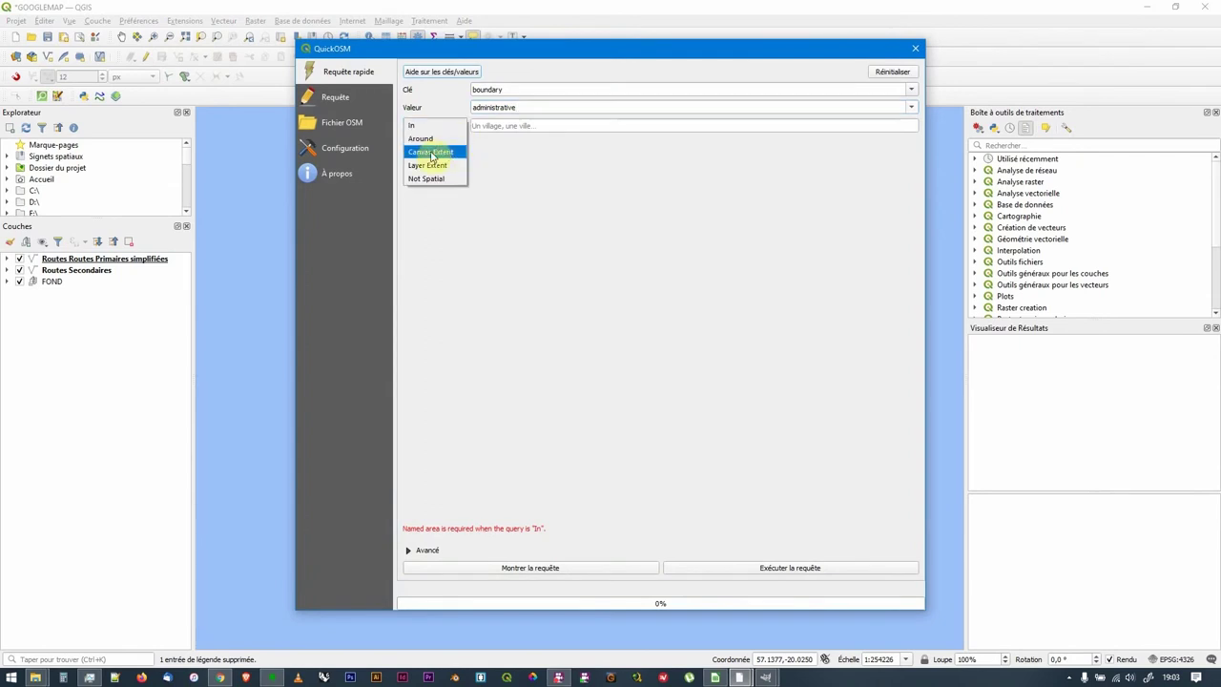
pyautogui.click(434, 152)
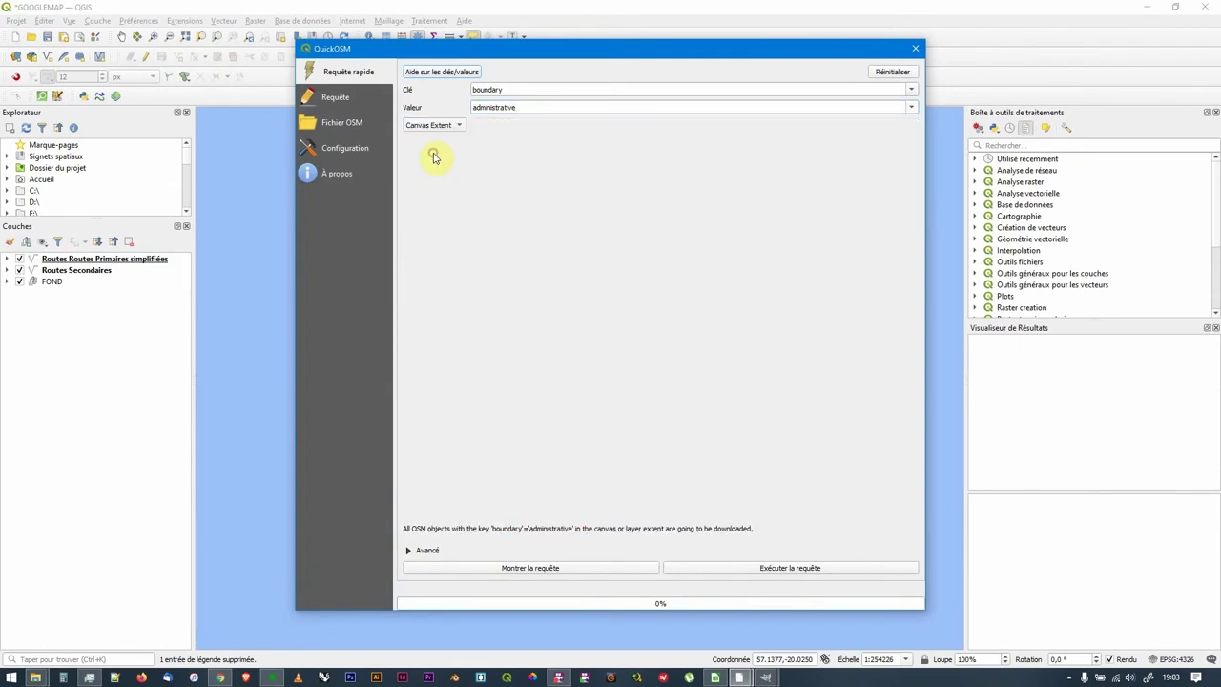
pyautogui.click(772, 569)
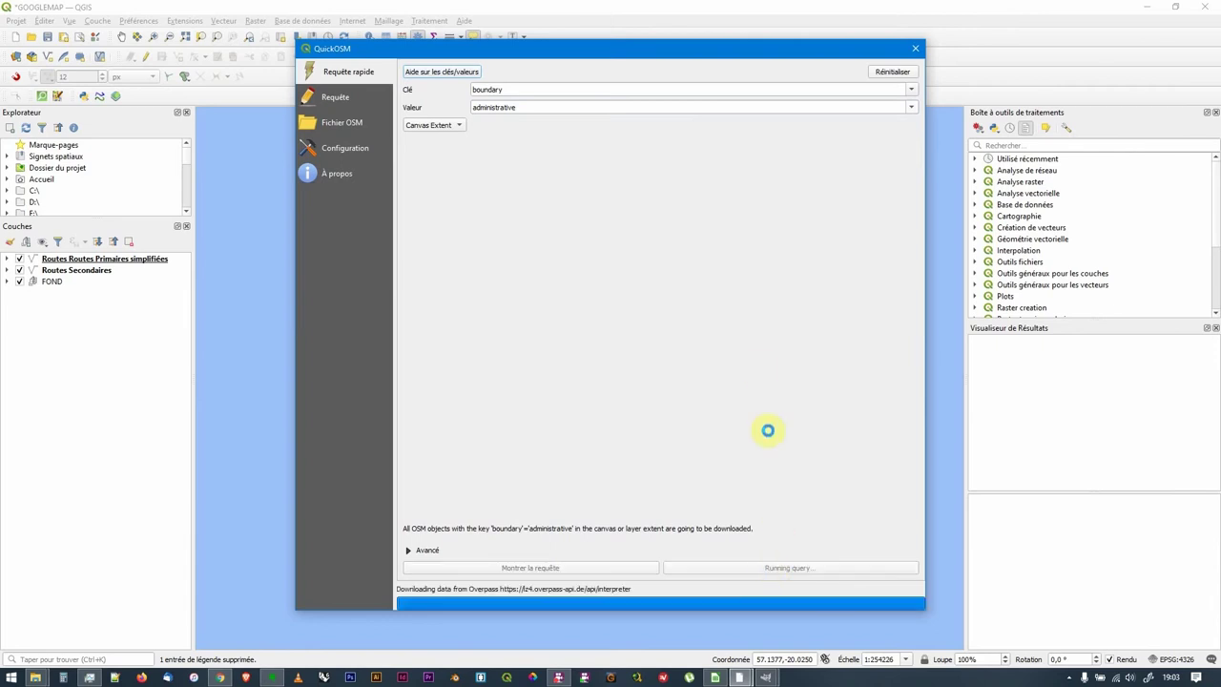
pyautogui.click(914, 48)
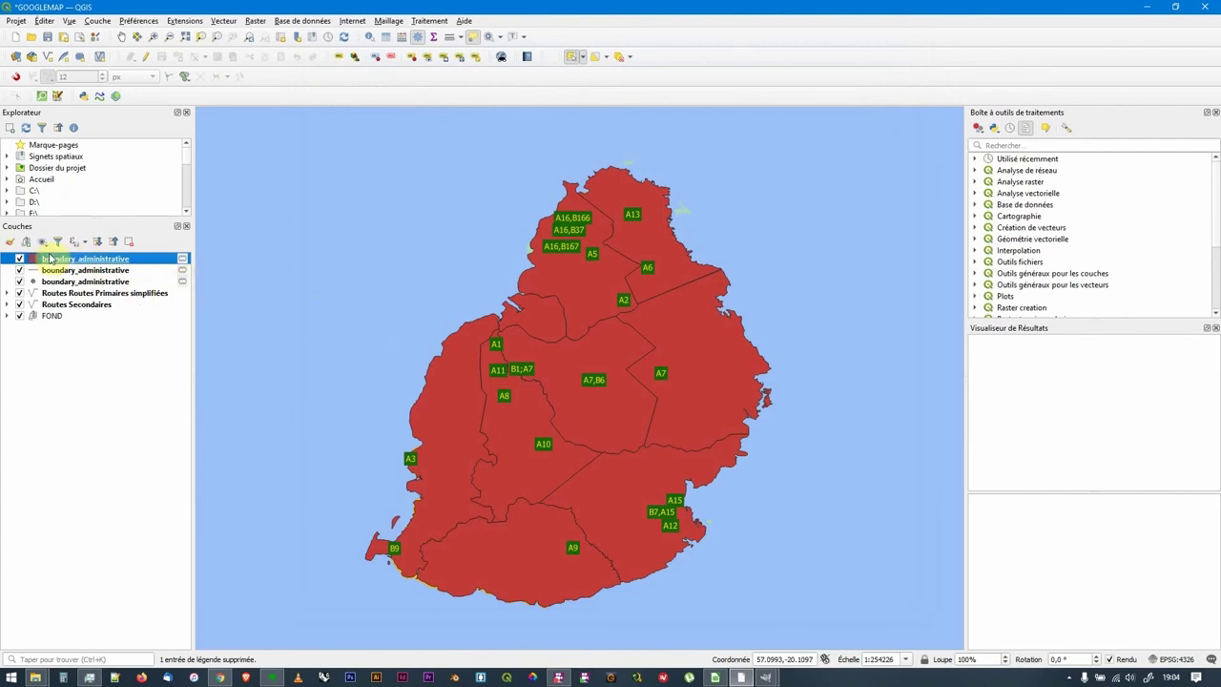
# Hide the boundary_administrative polygons and remove the downloaded boundary_administrative line and point layers from the project.
pyautogui.click(19, 258)
pyautogui.click(98, 272)
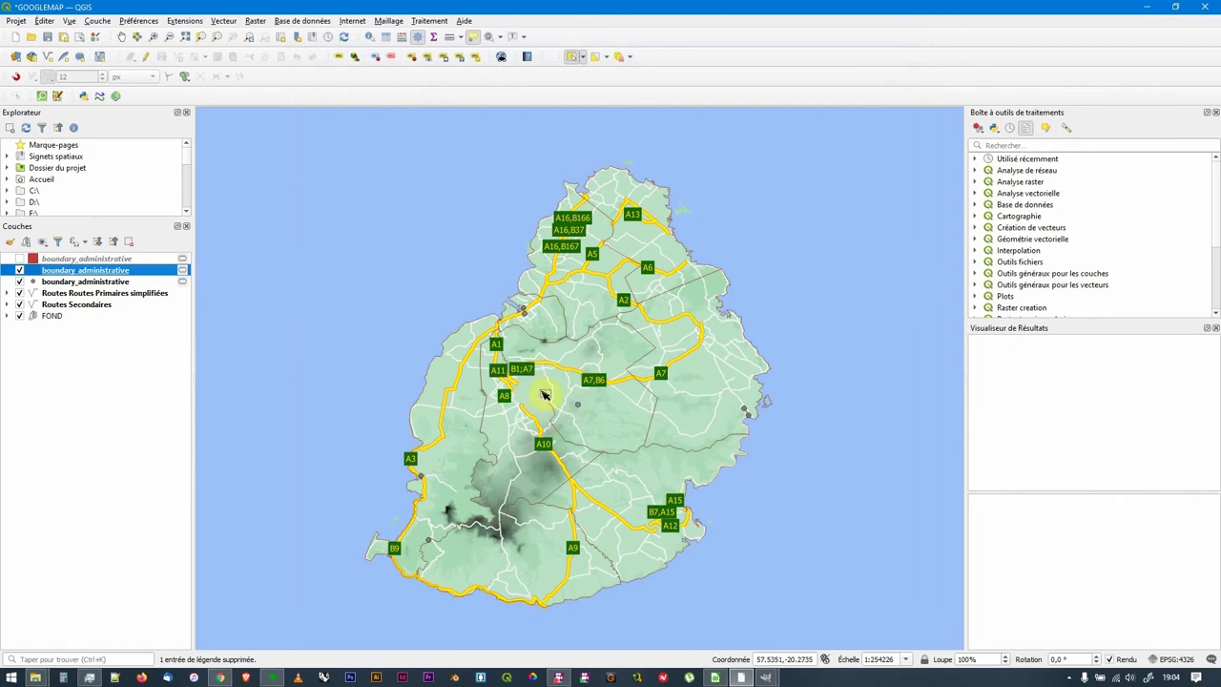
pyautogui.rightClick(105, 272)
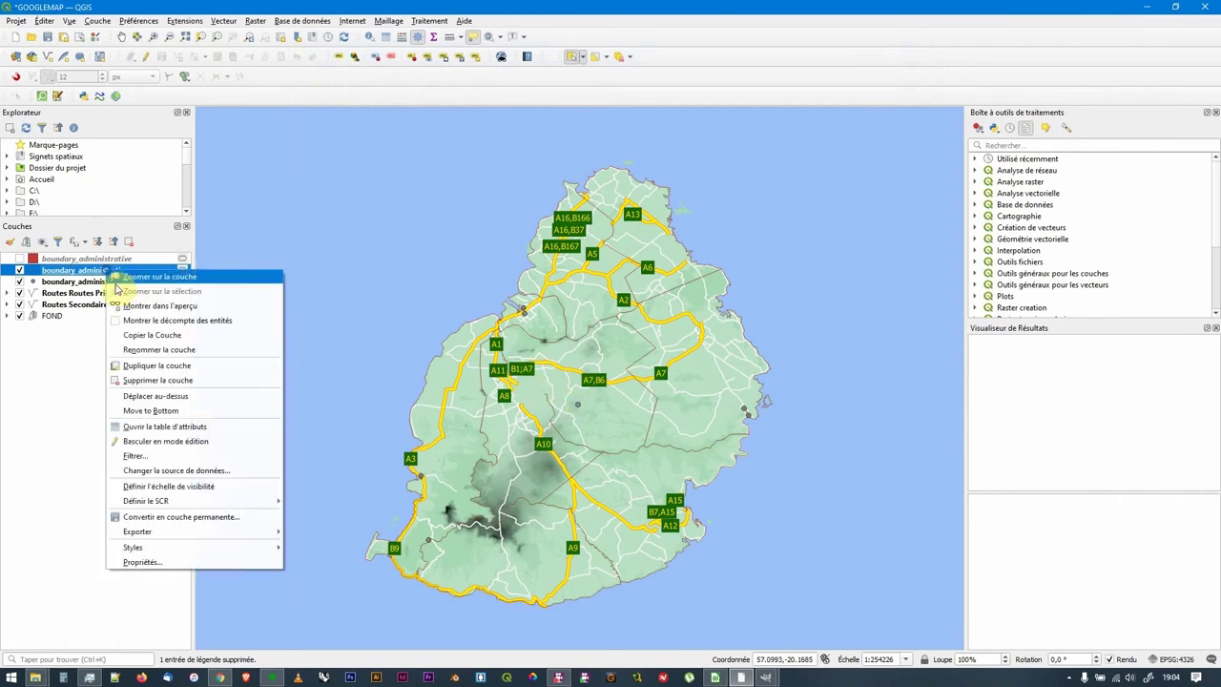
pyautogui.click(150, 382)
pyautogui.press('Return')
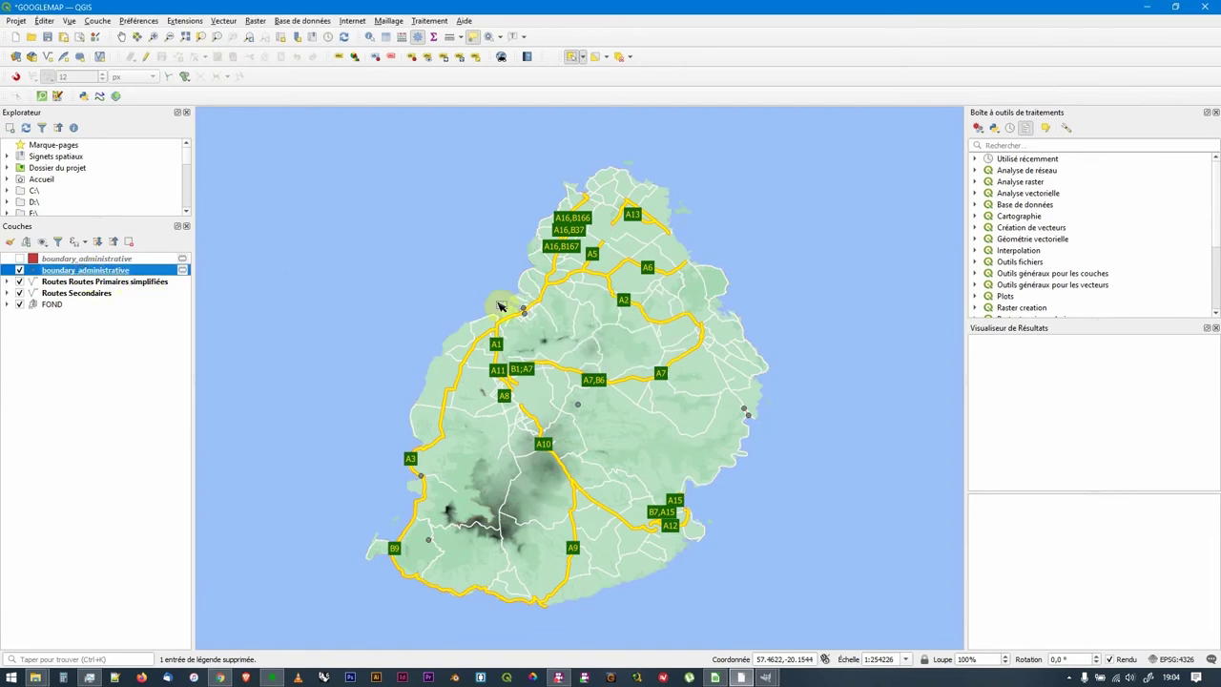
pyautogui.rightClick(73, 272)
pyautogui.click(122, 392)
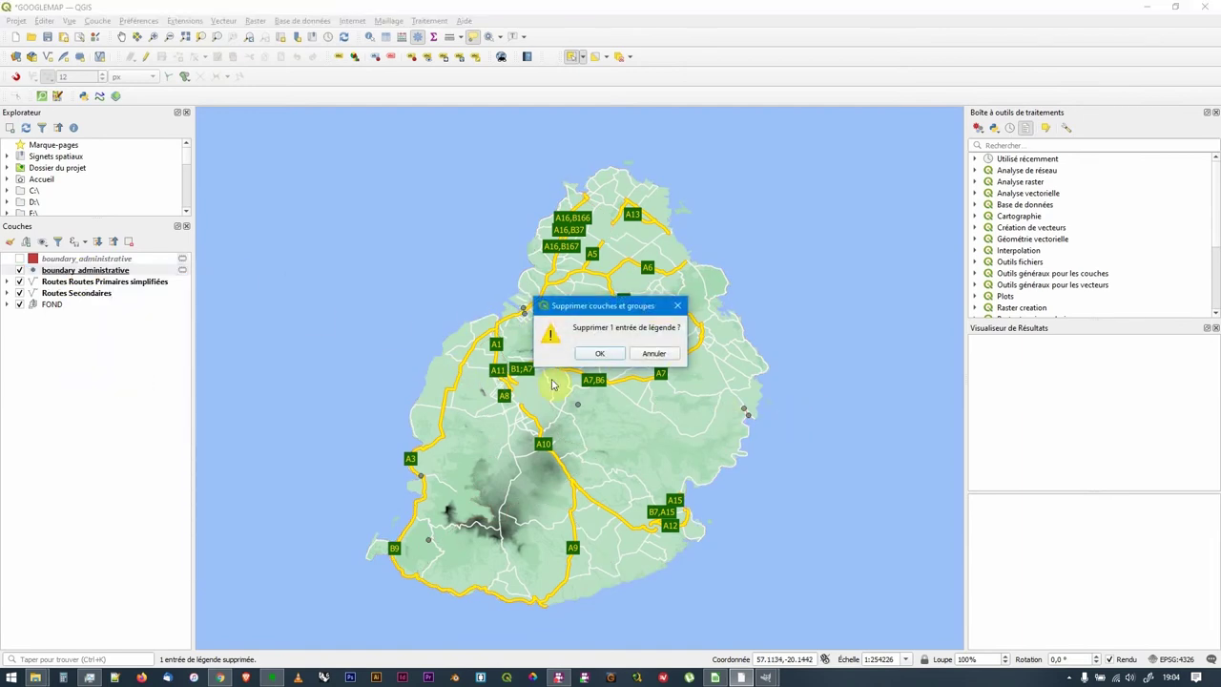
pyautogui.click(600, 353)
# Show the boundary_administrative polygons again and save this temporary layer permanently as the GeoPackage Administratif.gpkg in the MAURICE folder.
pyautogui.click(120, 258)
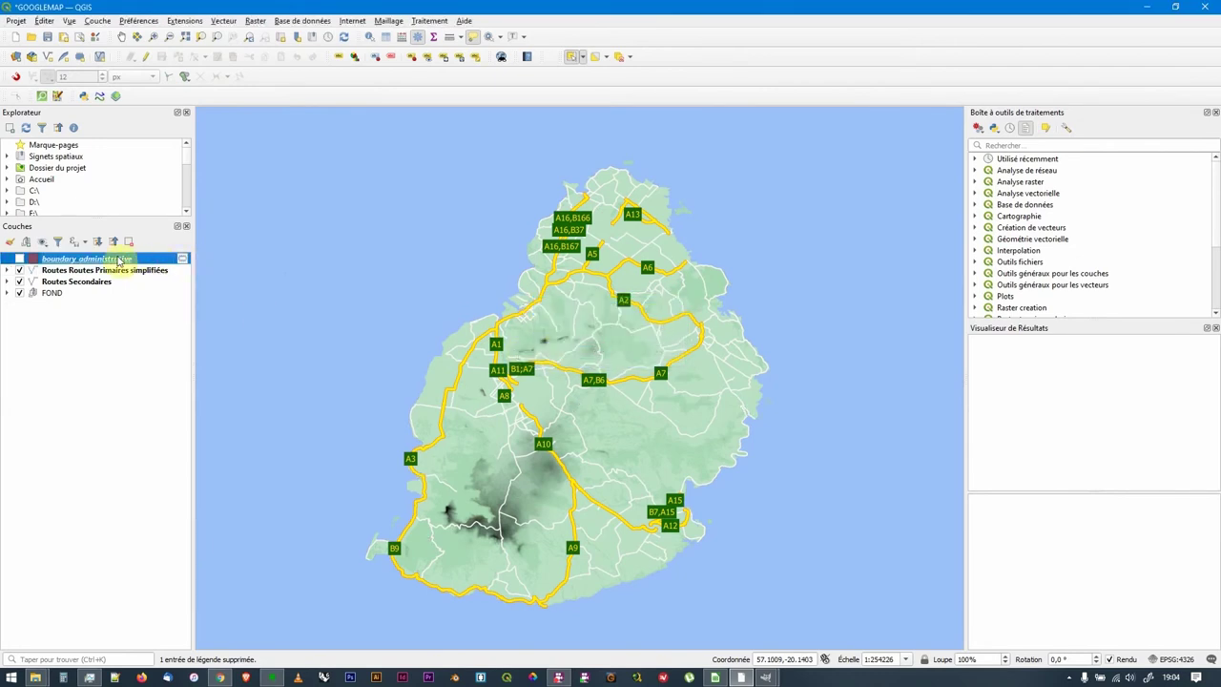
pyautogui.click(19, 258)
pyautogui.rightClick(80, 254)
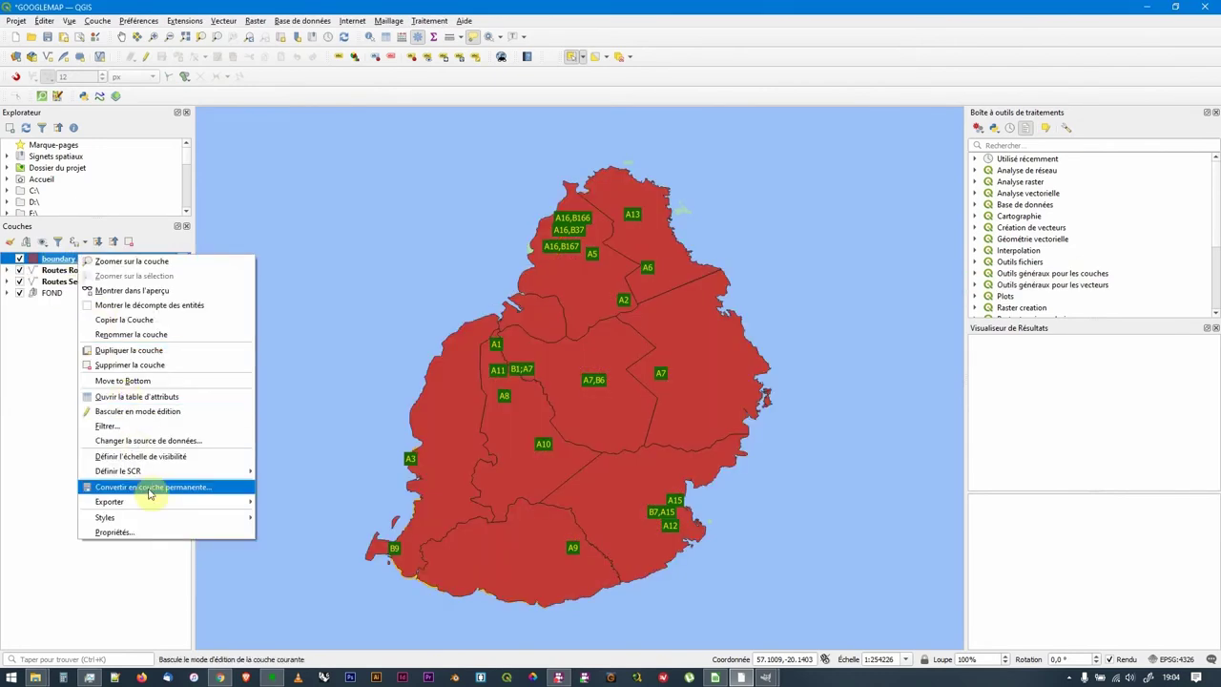
pyautogui.click(199, 254)
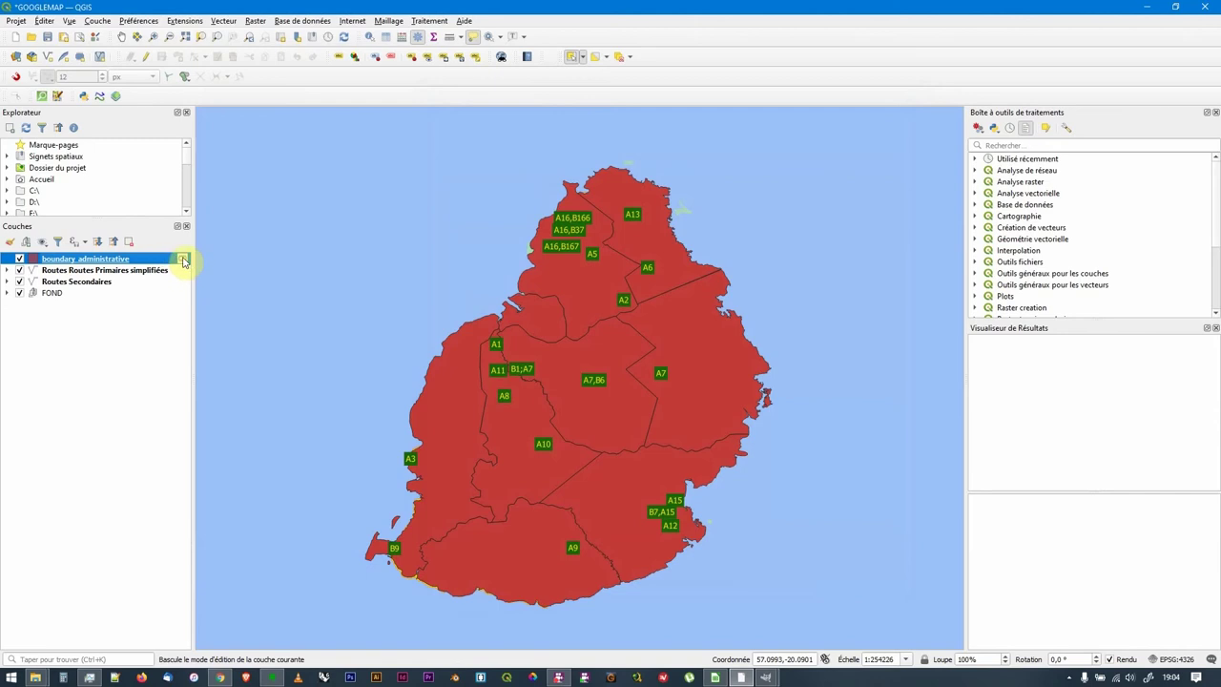
pyautogui.click(184, 260)
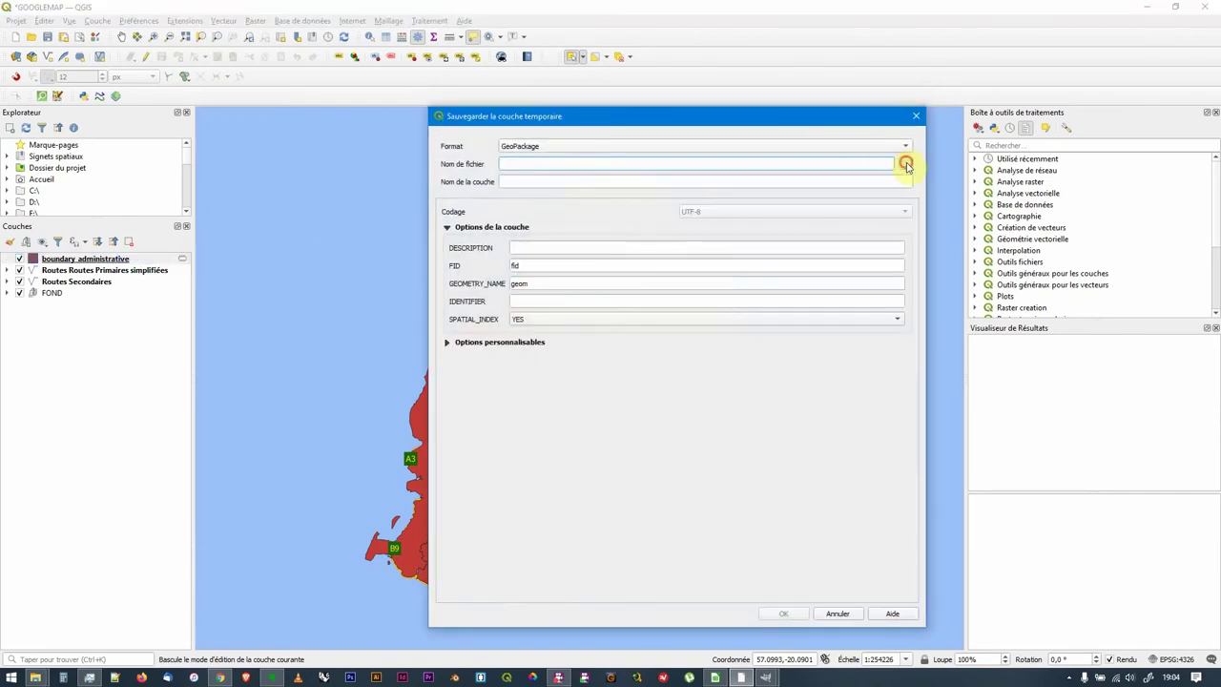
pyautogui.click(906, 164)
pyautogui.write('Administratif')
pyautogui.press('Return')
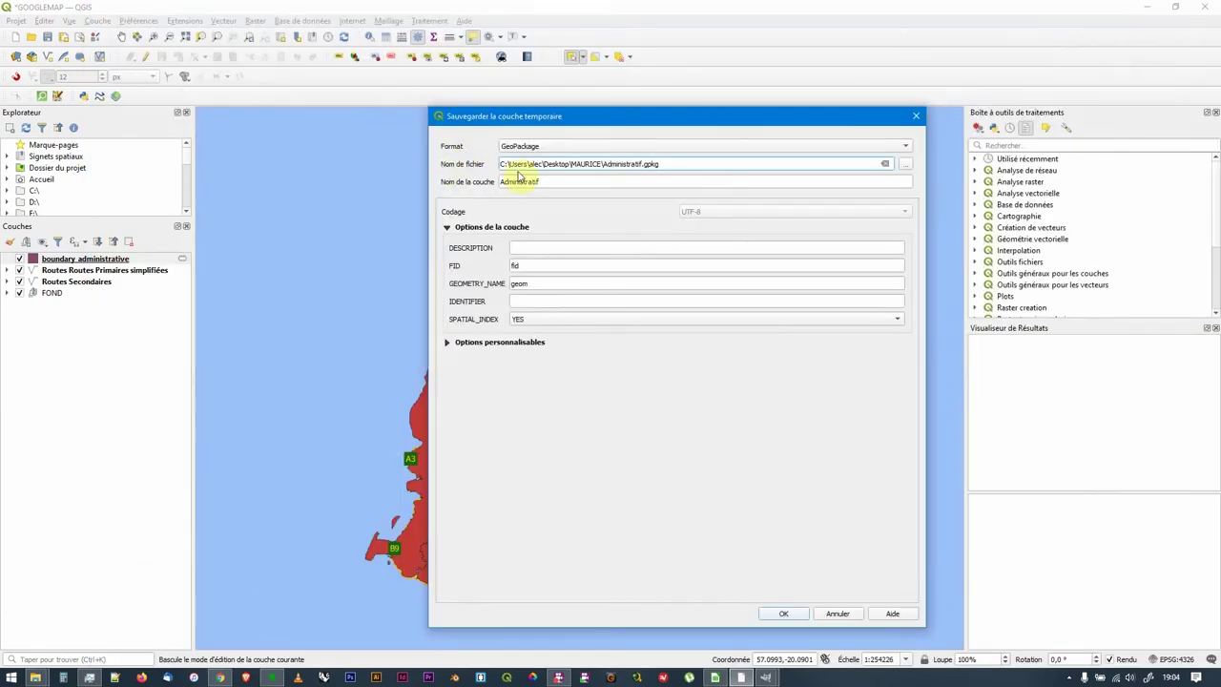
pyautogui.click(785, 615)
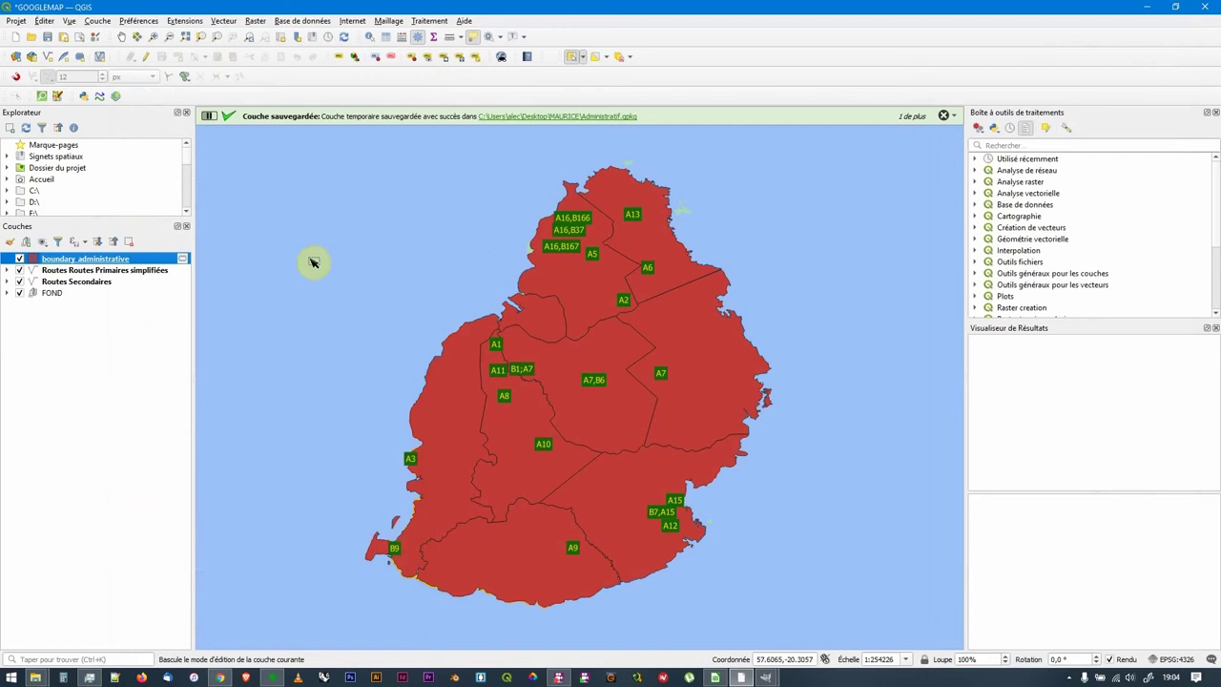
pyautogui.click(180, 260)
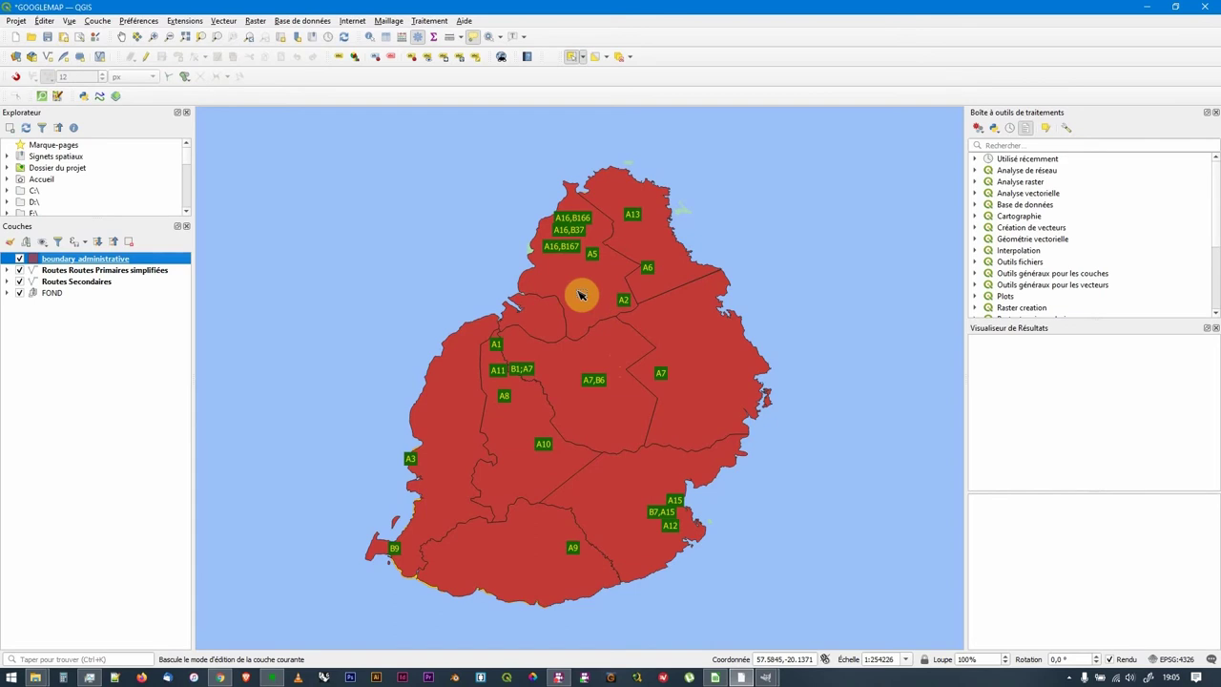
# Style the boundary_administrative polygons with no fill (Pas de remplissage) and a dashed outline (Ligne en tiret).
pyautogui.doubleClick(38, 259)
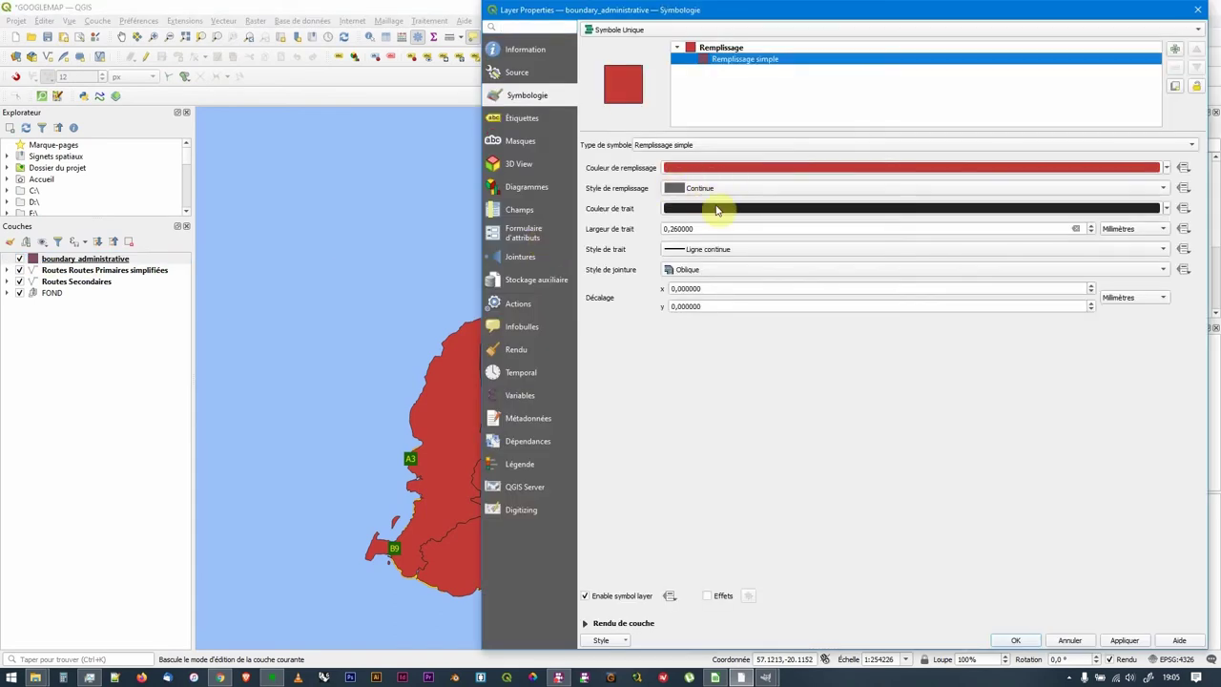
pyautogui.click(713, 188)
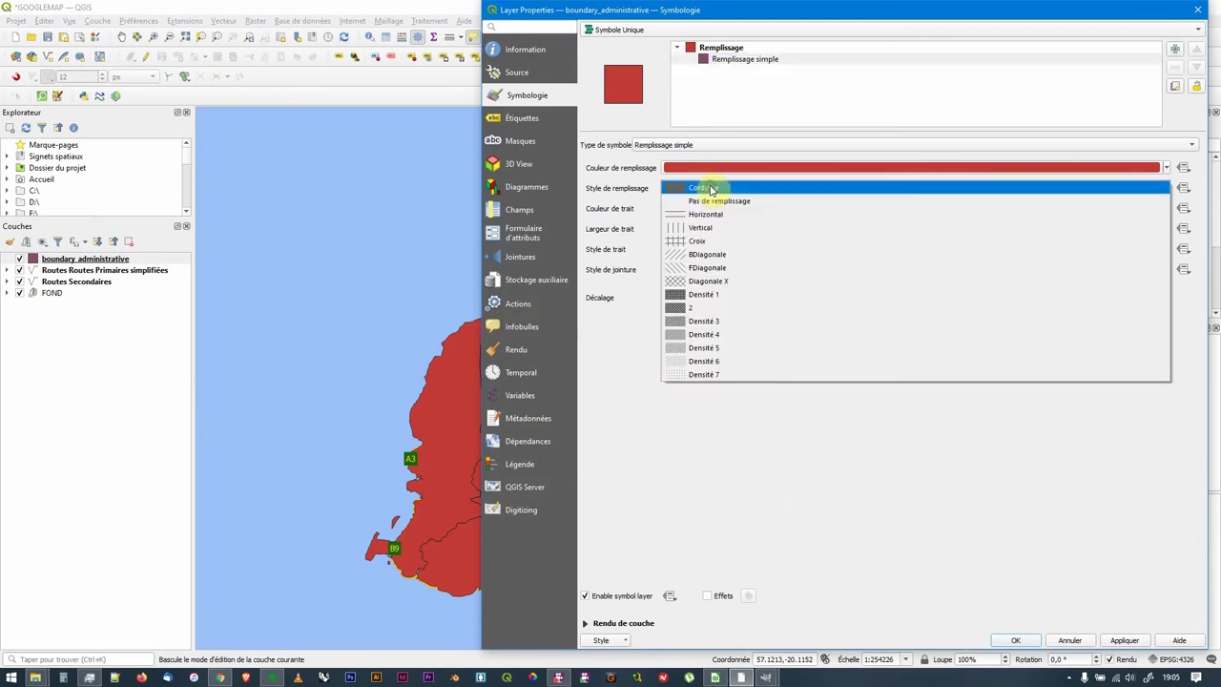
pyautogui.click(707, 199)
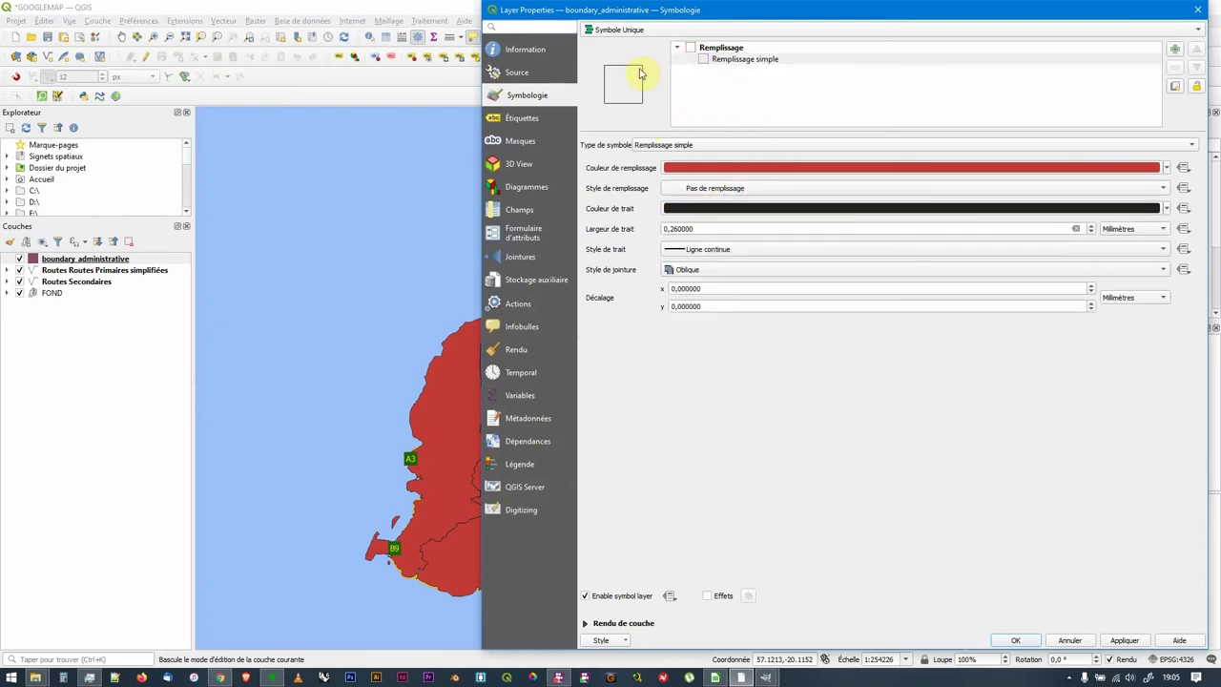
pyautogui.click(706, 249)
pyautogui.click(708, 264)
# Give the dashed boundary outline a grey stroke colour, applying it and readjusting the shade against the map.
pyautogui.click(714, 208)
pyautogui.moveTo(594, 346); pyautogui.dragTo(597, 373)
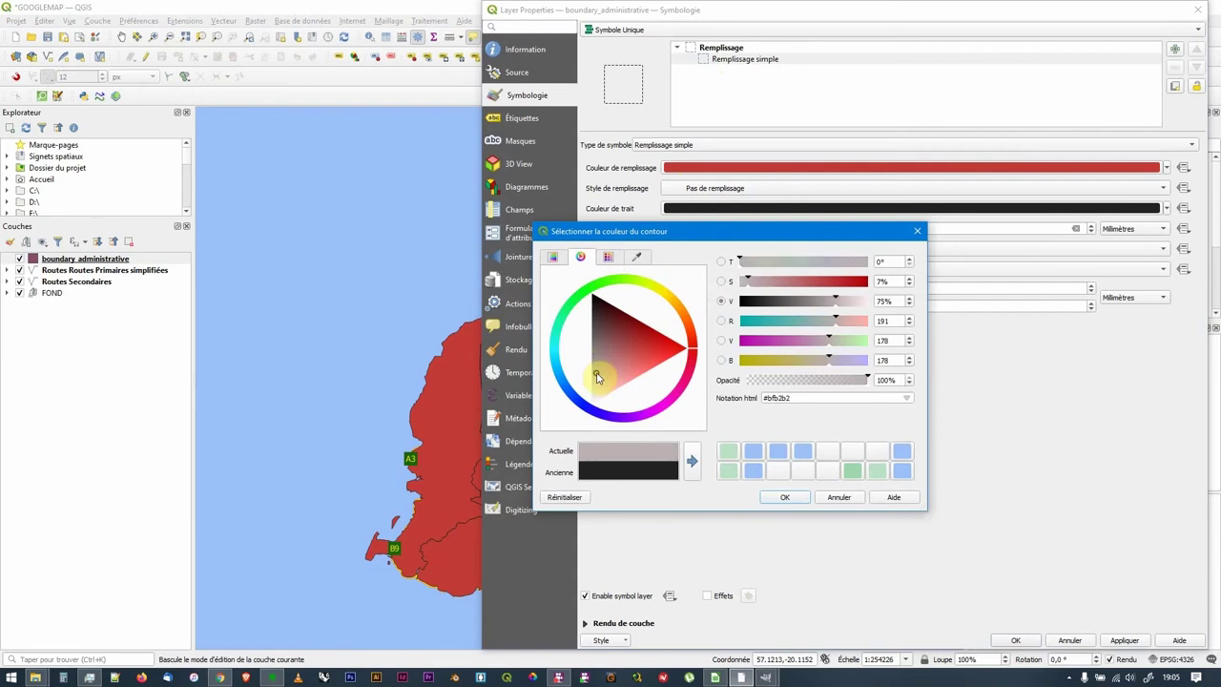
pyautogui.click(780, 495)
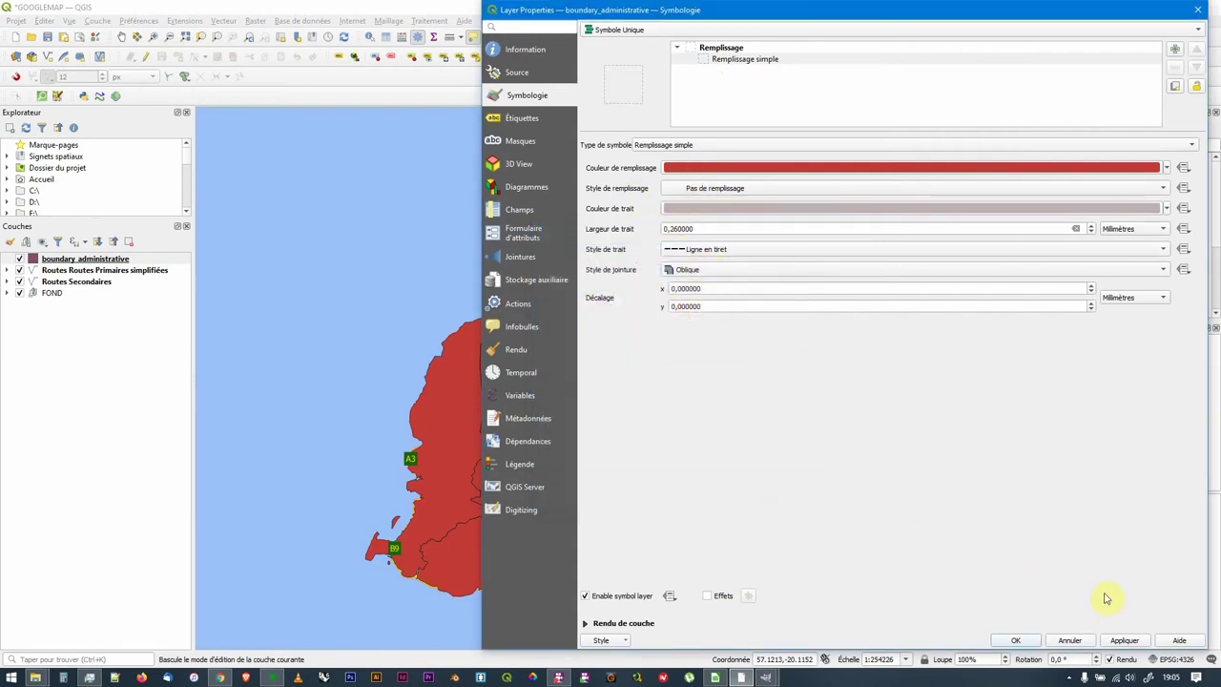
pyautogui.click(1123, 640)
pyautogui.moveTo(682, 12); pyautogui.dragTo(922, 22)
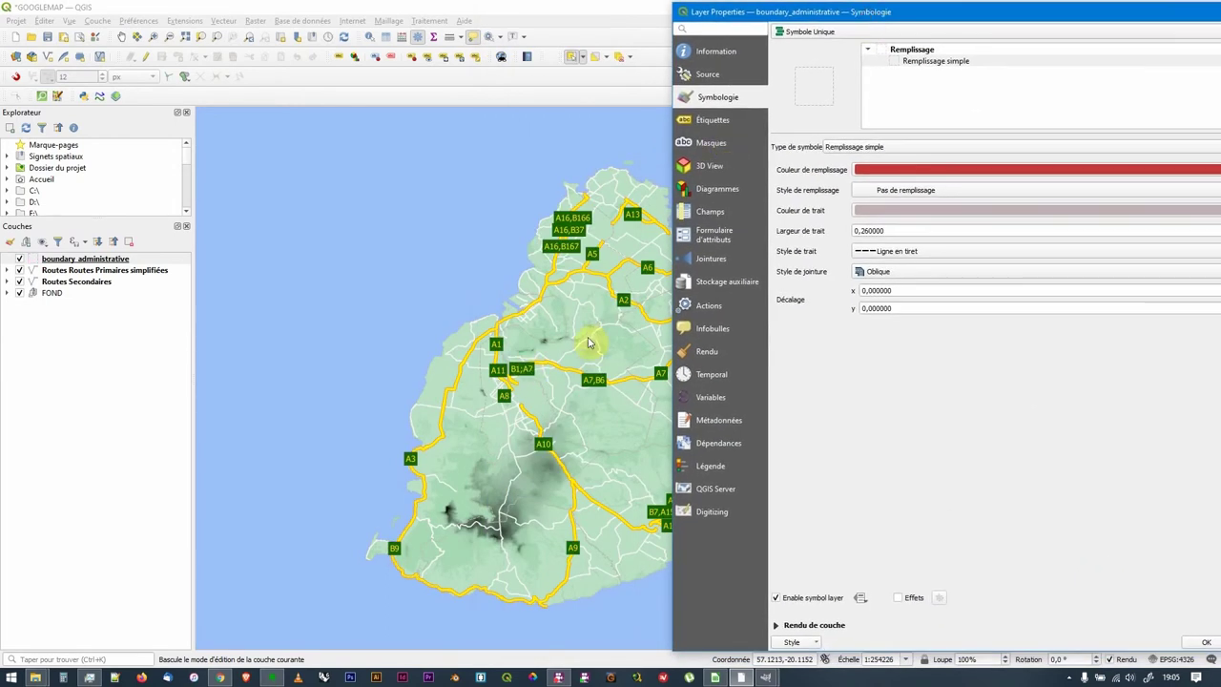
pyautogui.click(907, 209)
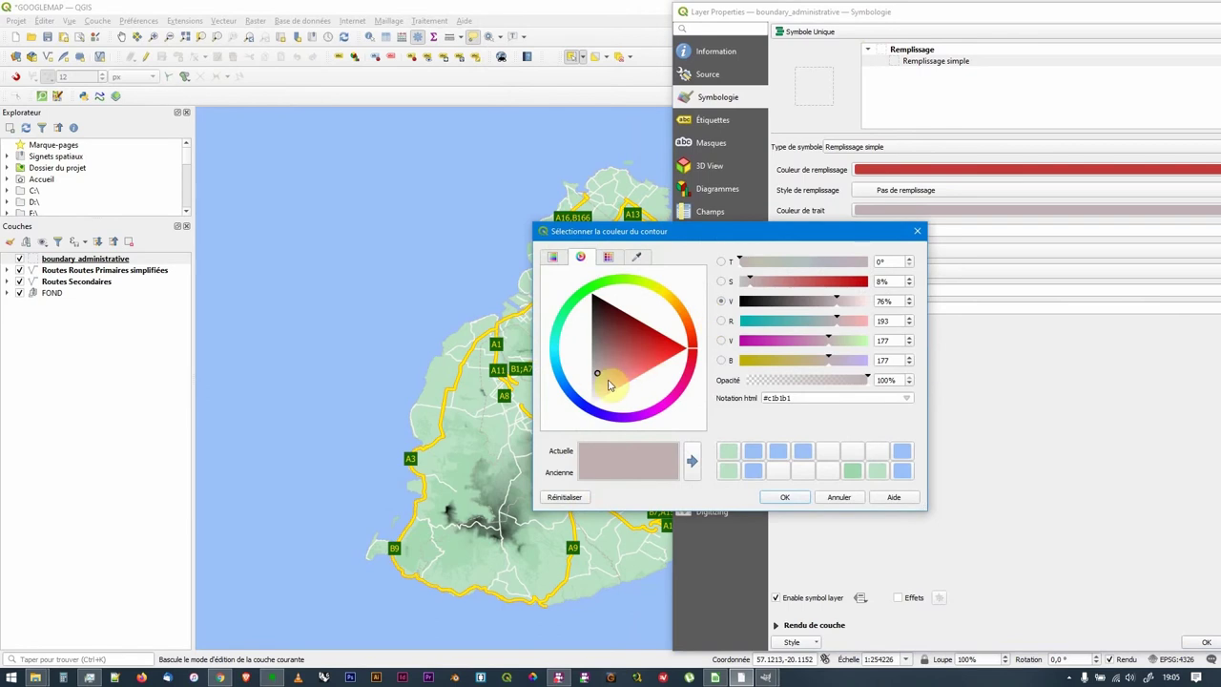
pyautogui.moveTo(608, 385); pyautogui.dragTo(595, 379)
pyautogui.click(795, 496)
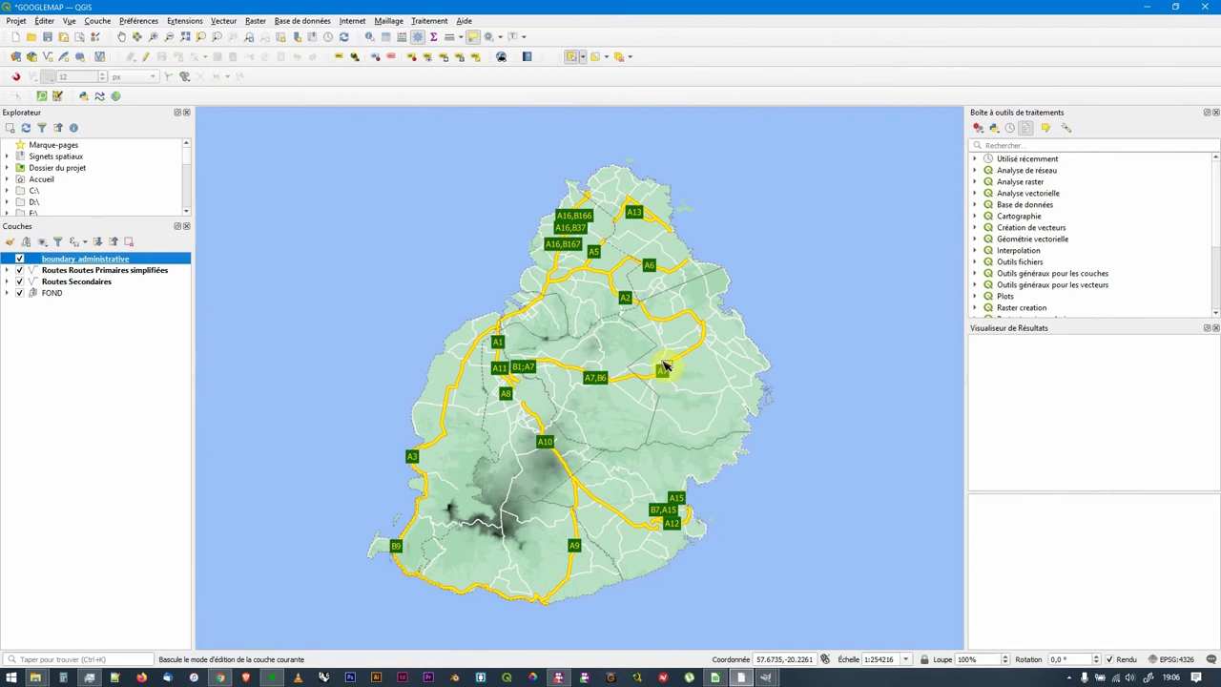
# Check the dashed administrative boundaries on the map up close and island-wide, and compare them with Google Maps in the browser.
pyautogui.scroll(3, 665, 366)
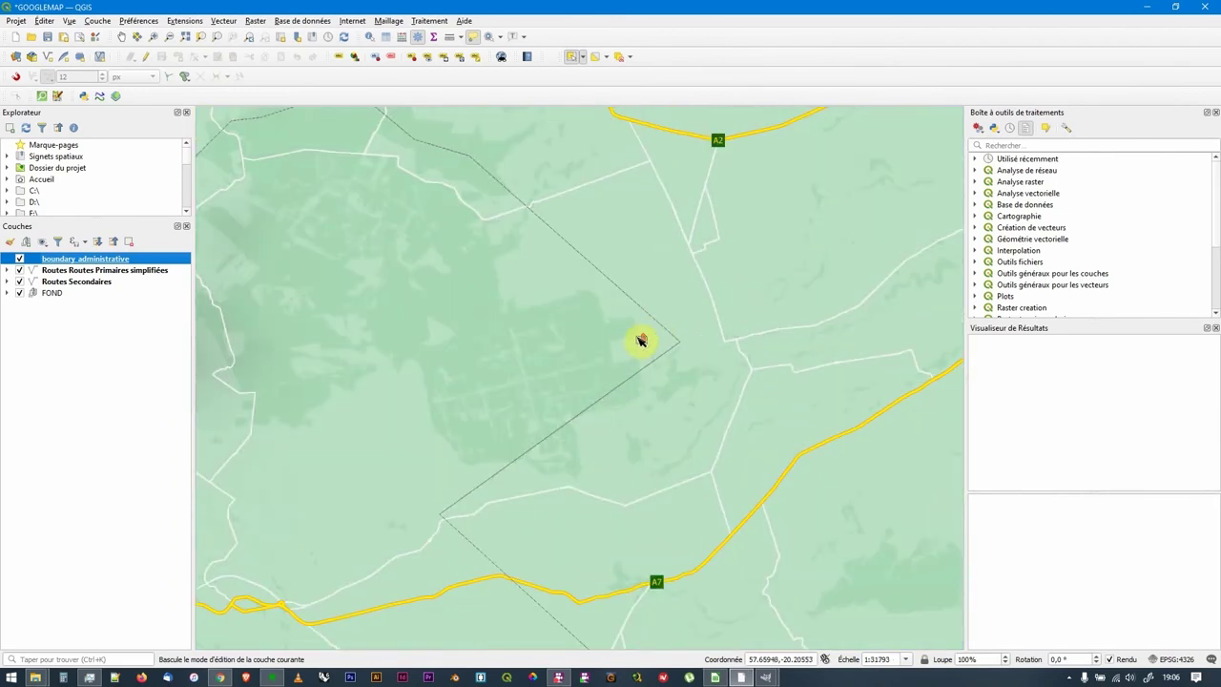
pyautogui.scroll(-3, 655, 351)
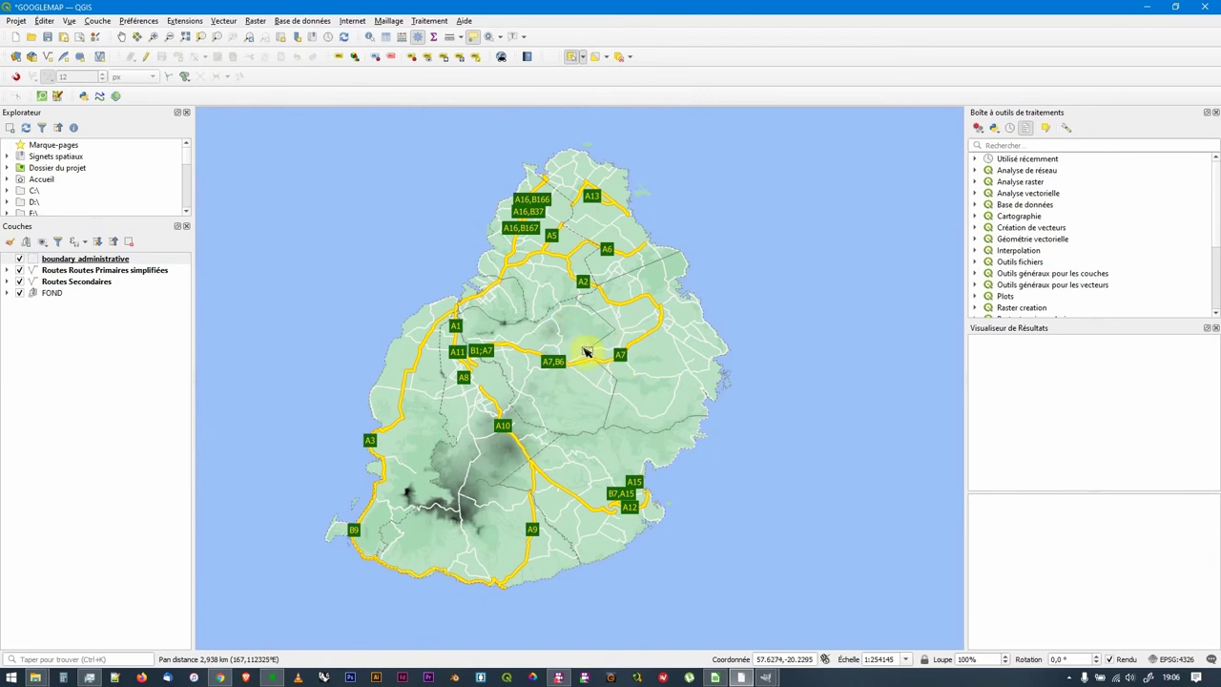
pyautogui.moveTo(573, 340); pyautogui.dragTo(588, 342)
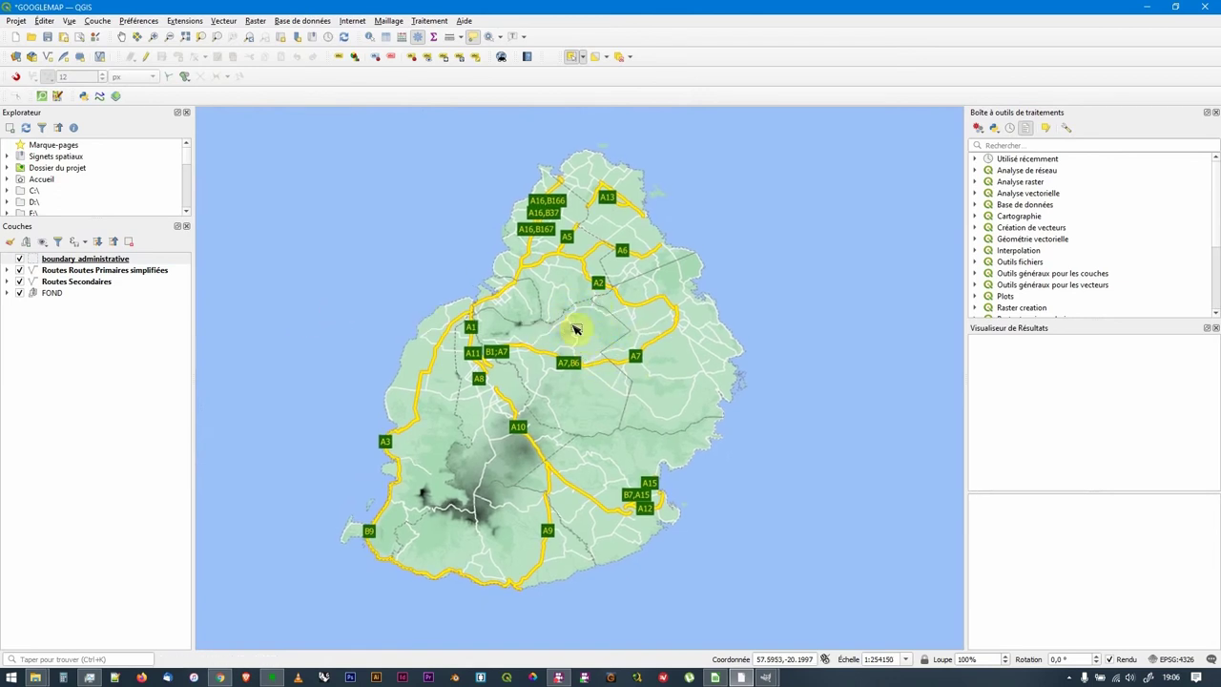
pyautogui.hotkey('alt', 'Tab')
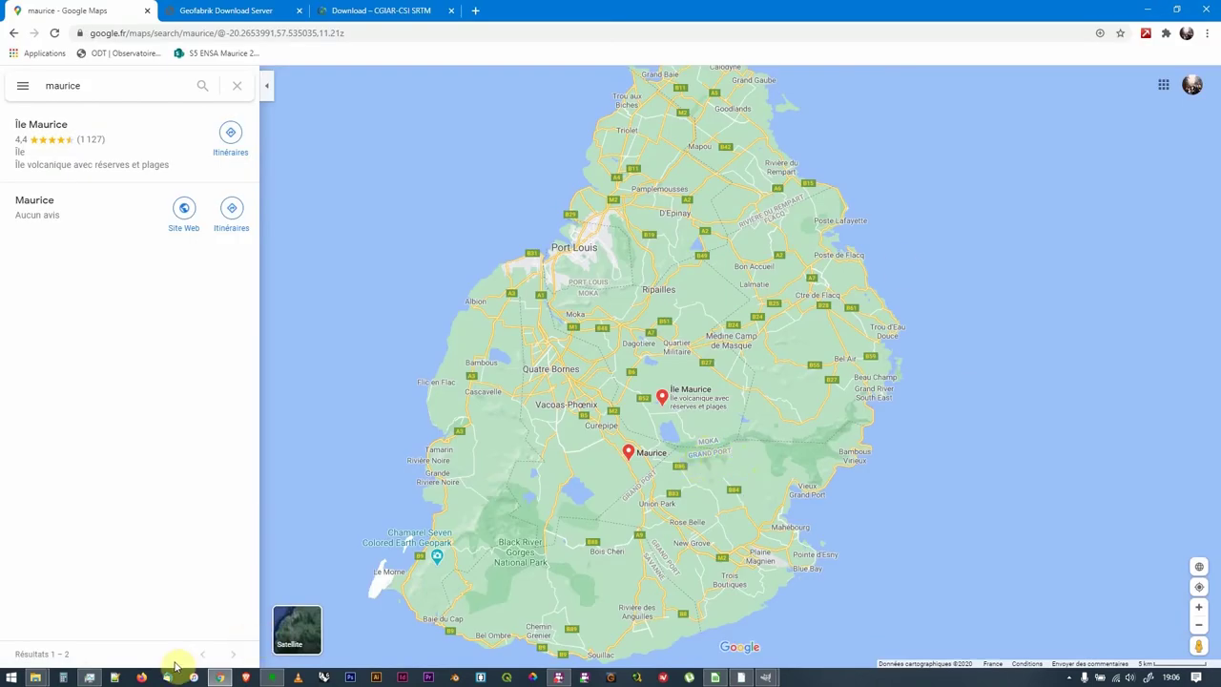
pyautogui.click(669, 681)
pyautogui.click(31, 262)
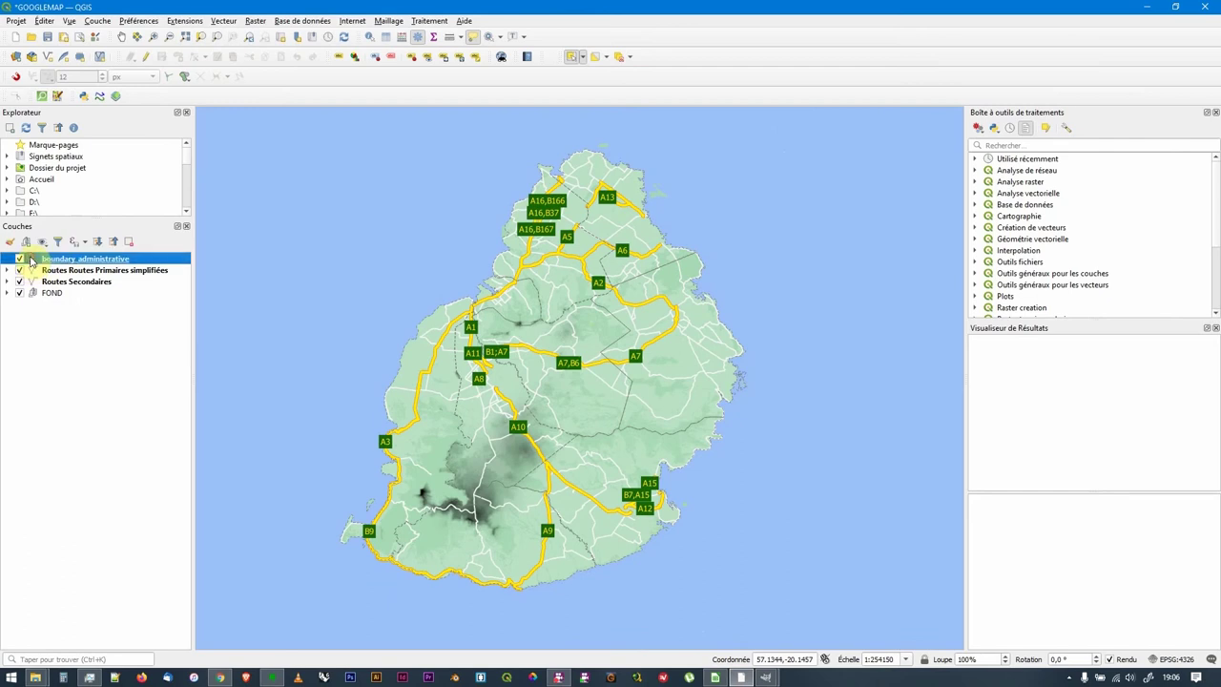
pyautogui.doubleClick(32, 261)
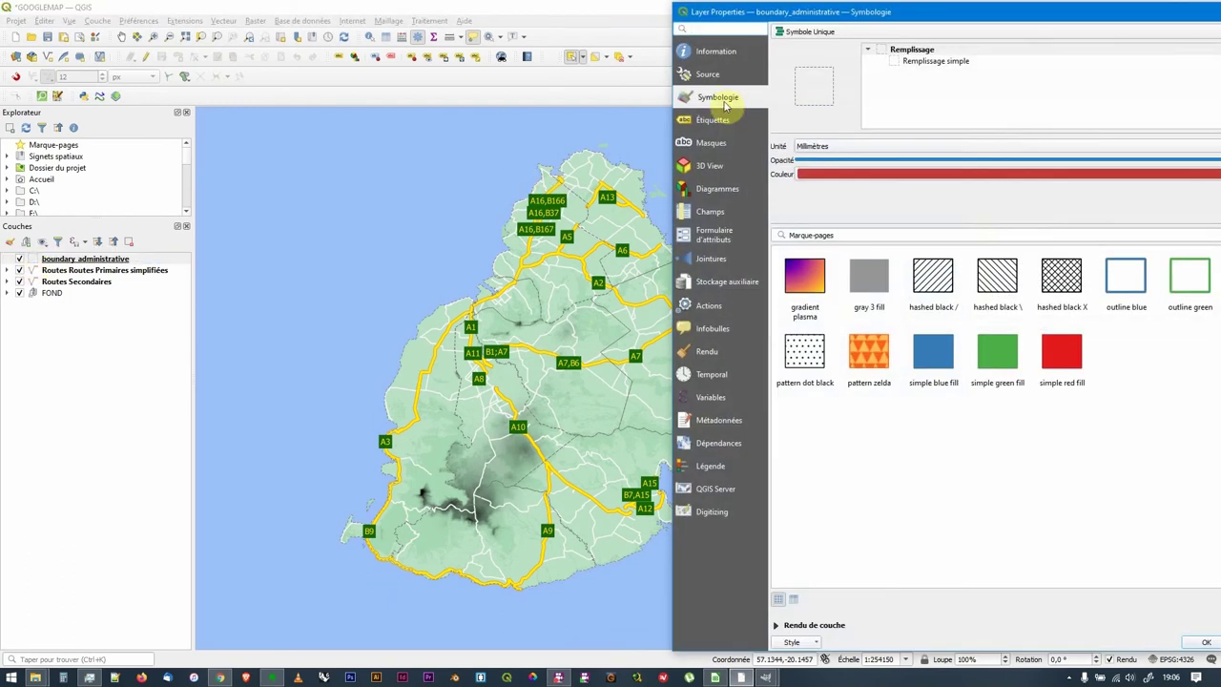
pyautogui.moveTo(757, 19); pyautogui.dragTo(568, 17)
pyautogui.click(524, 117)
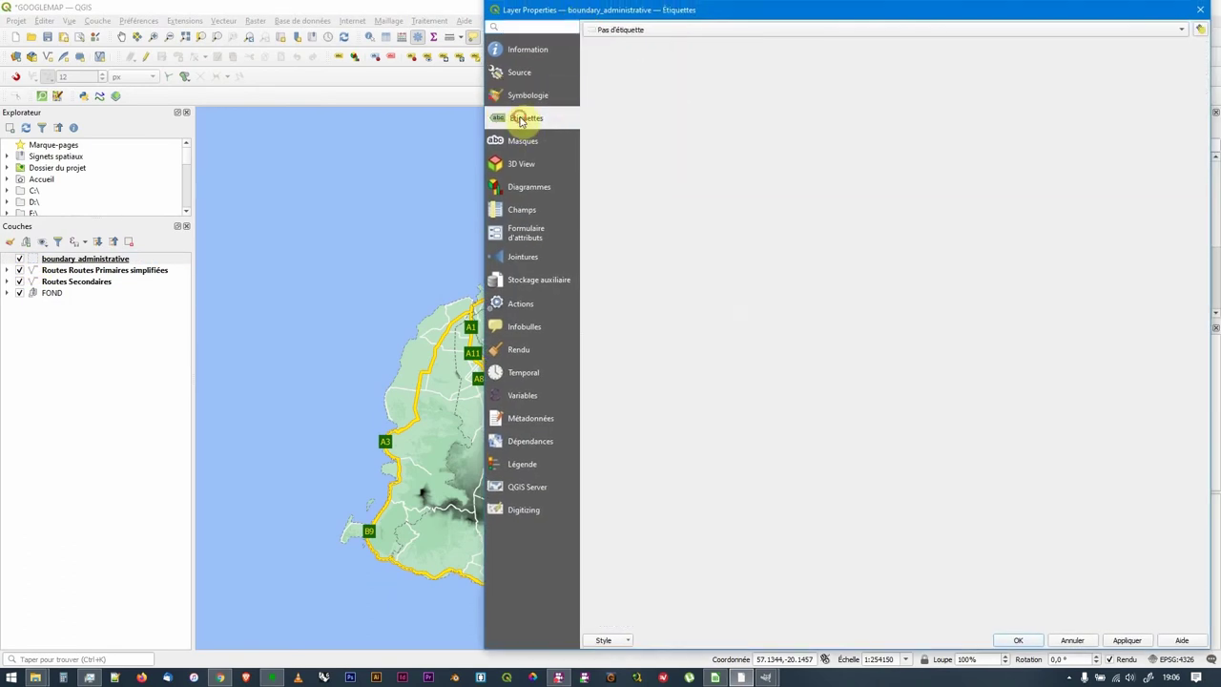
pyautogui.click(780, 29)
pyautogui.click(770, 42)
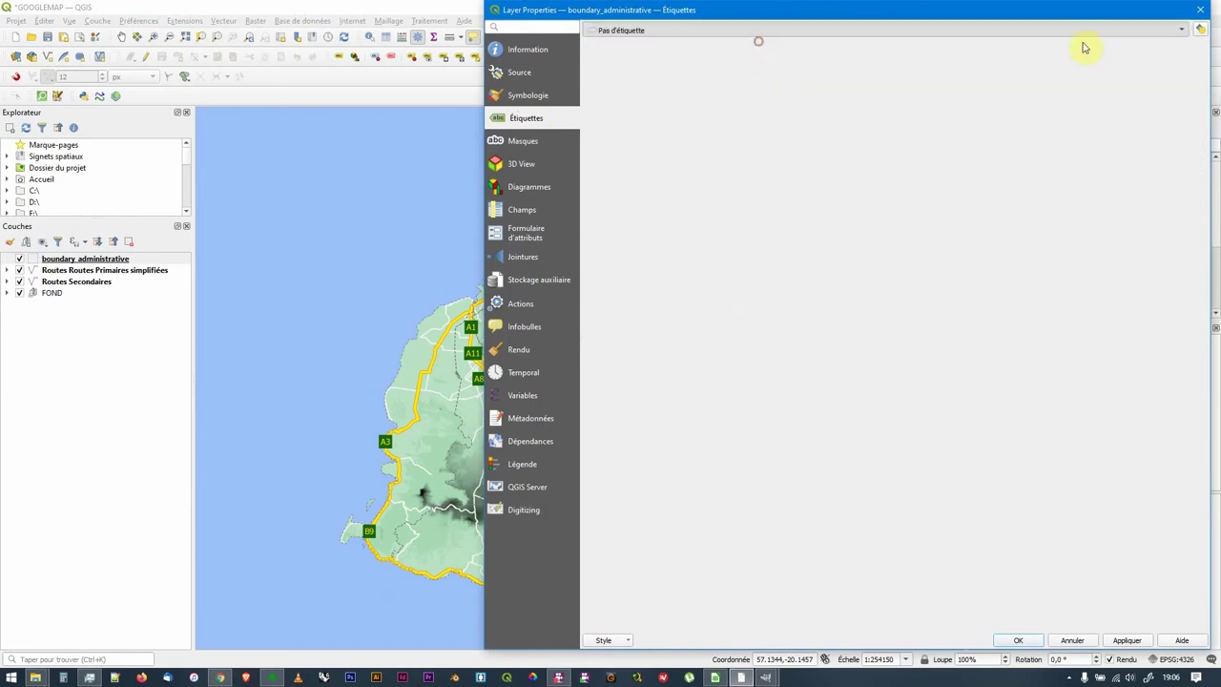
pyautogui.click(1180, 49)
pyautogui.scroll(5, 1017, 95)
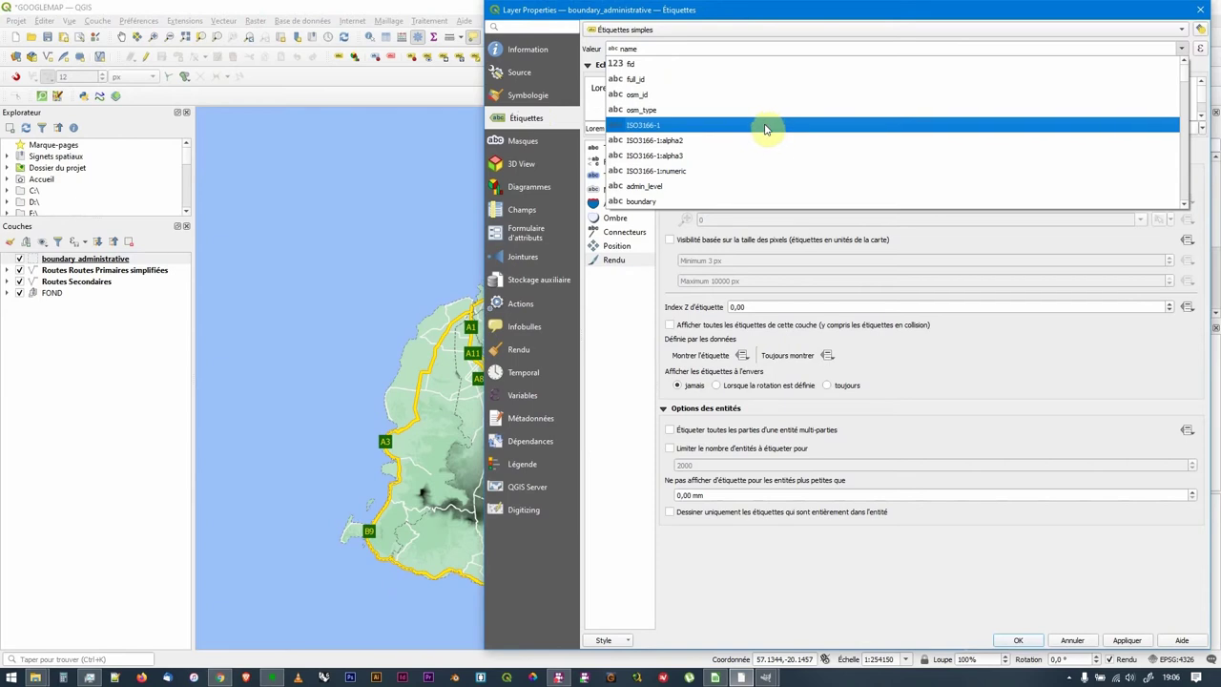
pyautogui.scroll(-3, 760, 200)
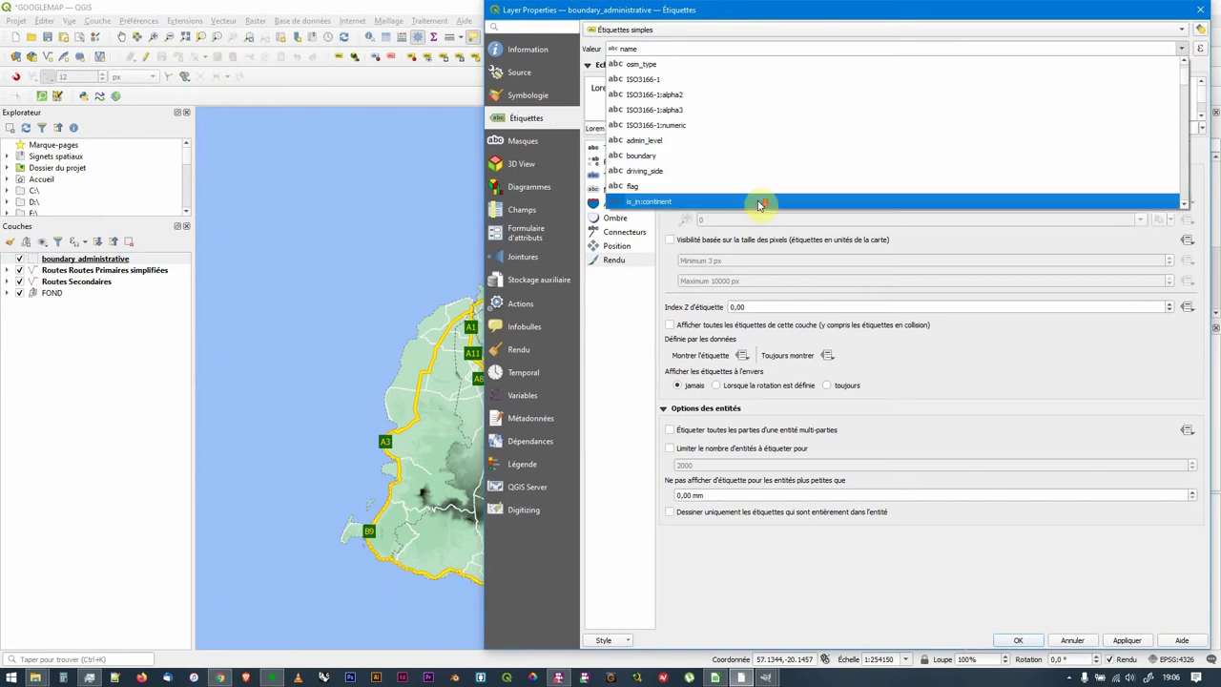
pyautogui.scroll(3, 760, 205)
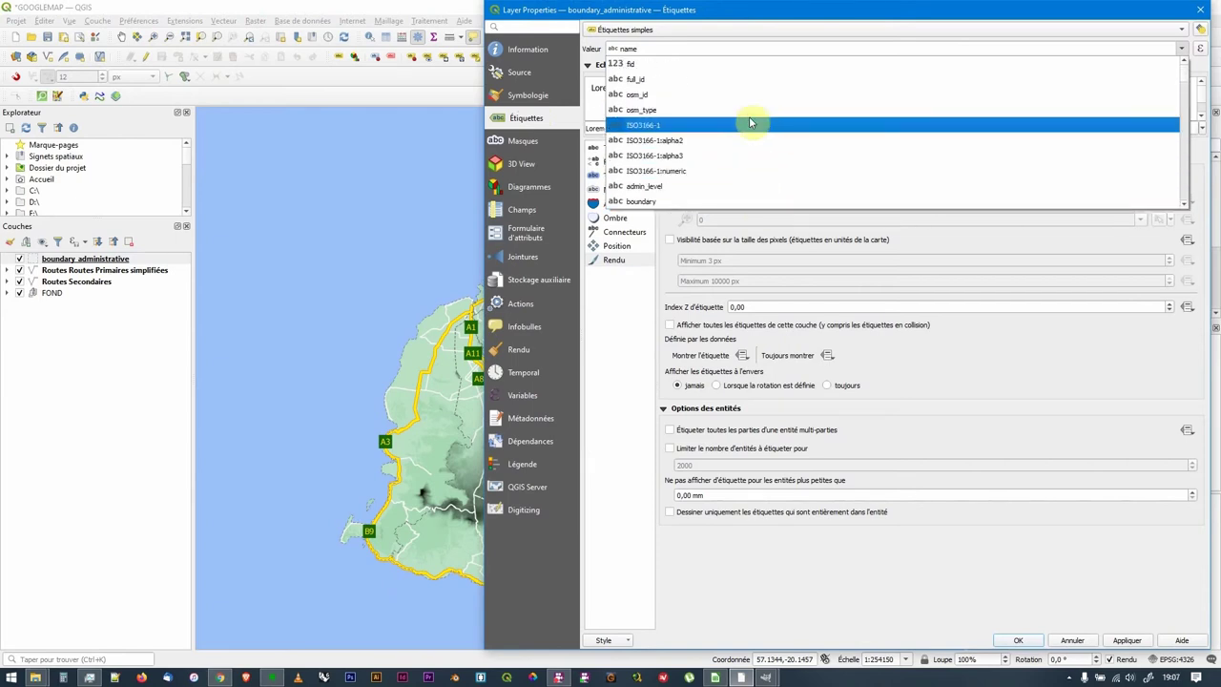
pyautogui.click(1200, 9)
pyautogui.click(1200, 10)
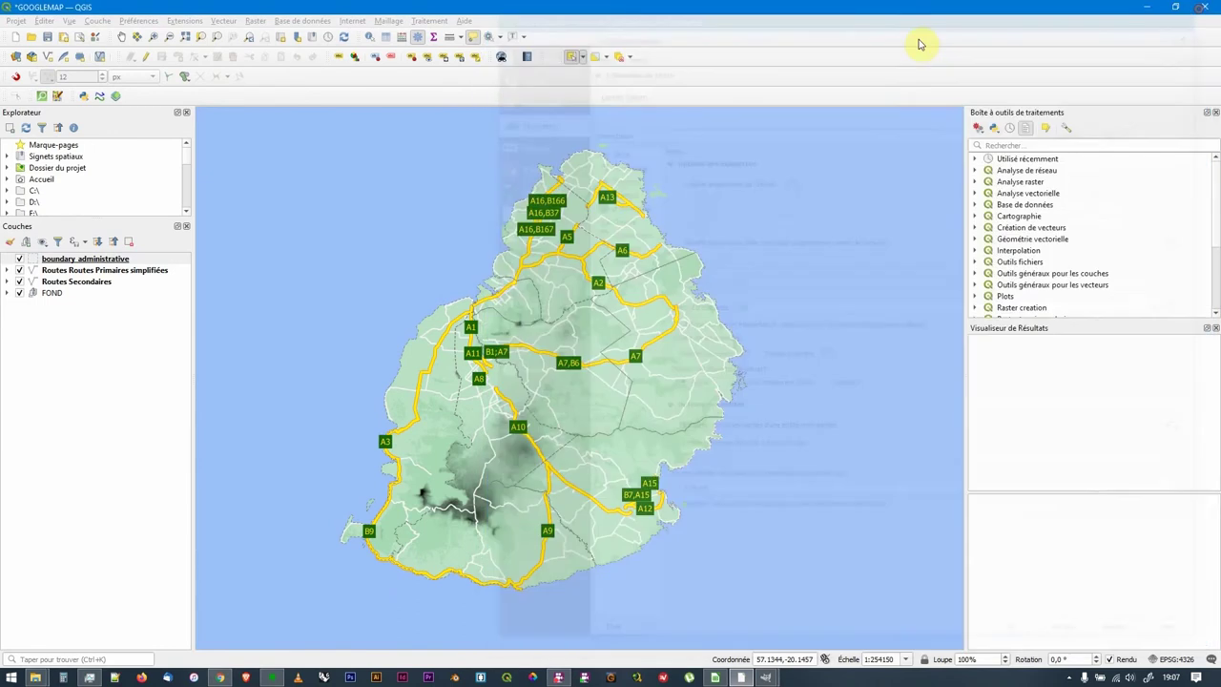
# Examine the name field in the boundary_administrative attribute table, widening its column to read the district names.
pyautogui.click(95, 258)
pyautogui.rightClick(95, 259)
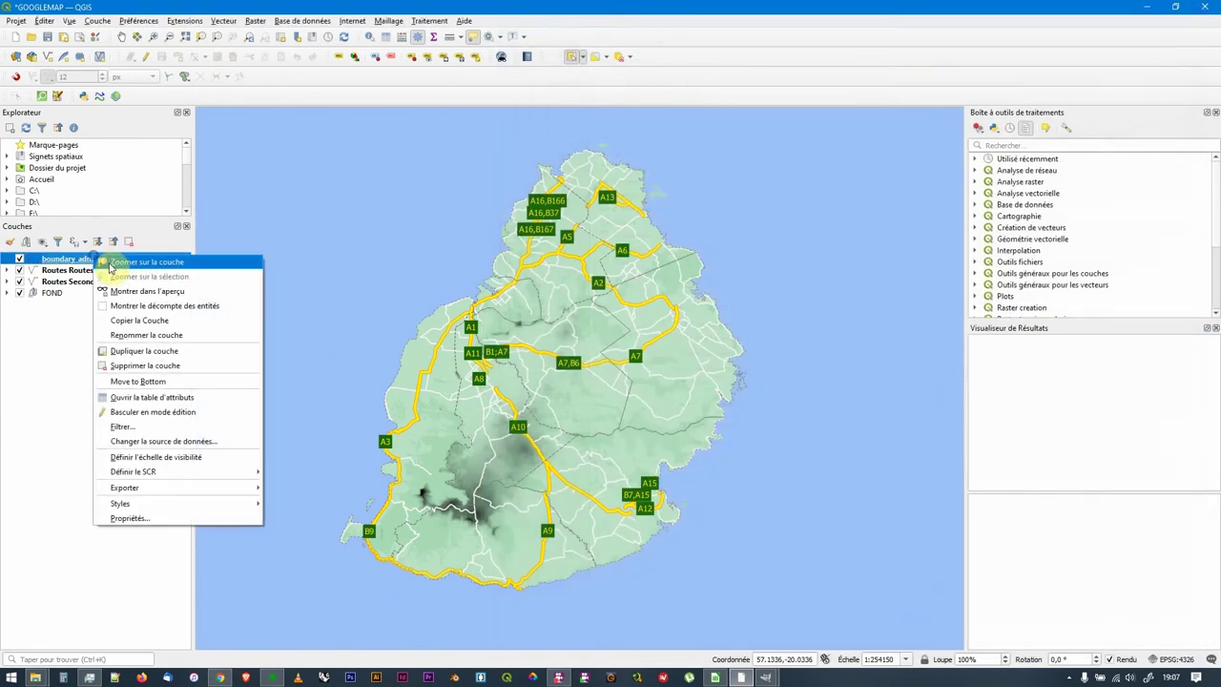
pyautogui.click(149, 397)
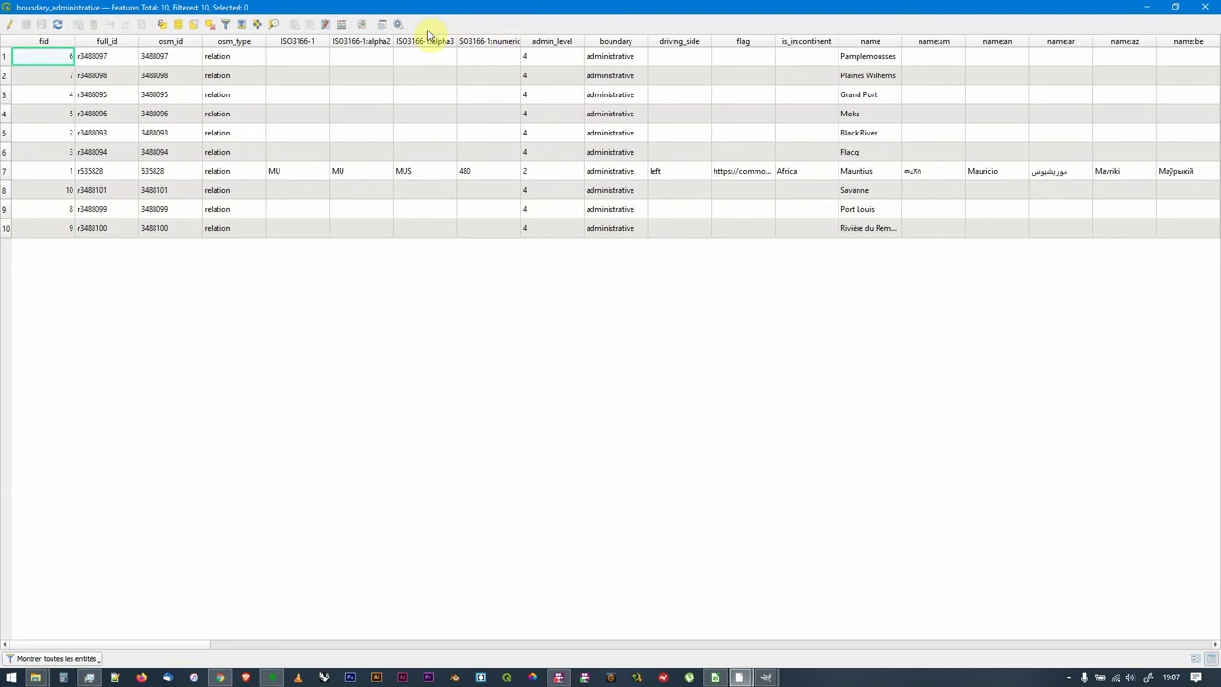
pyautogui.moveTo(901, 41); pyautogui.dragTo(945, 41)
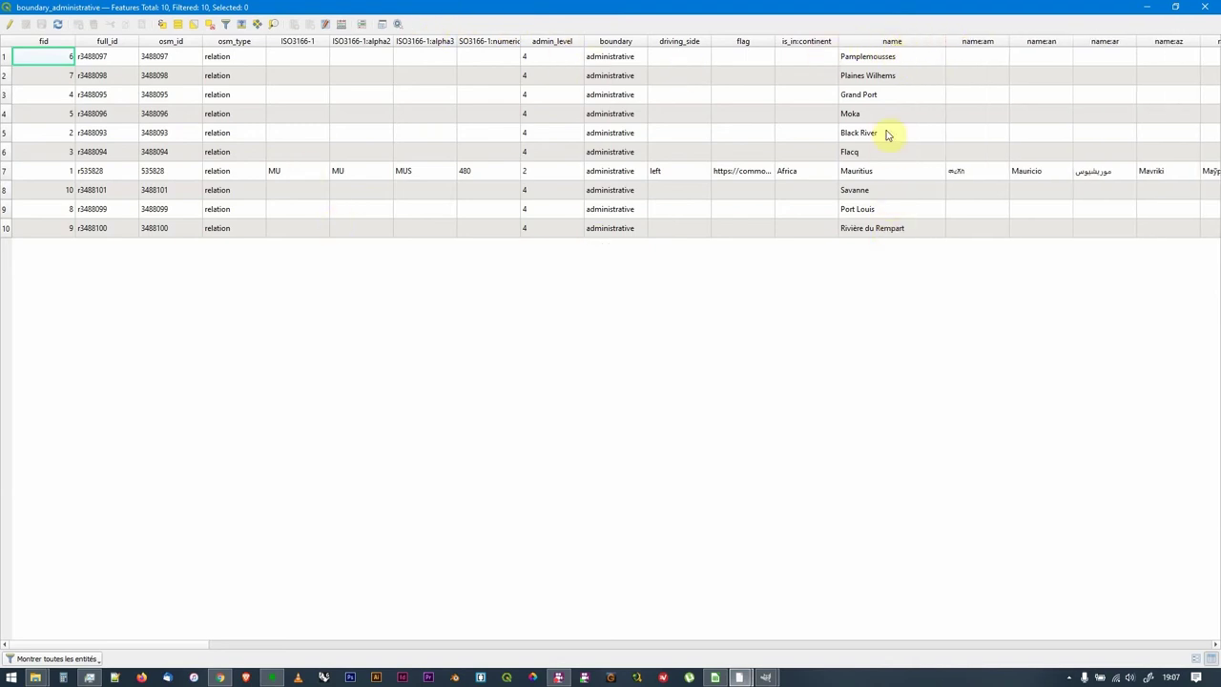
pyautogui.click(1203, 8)
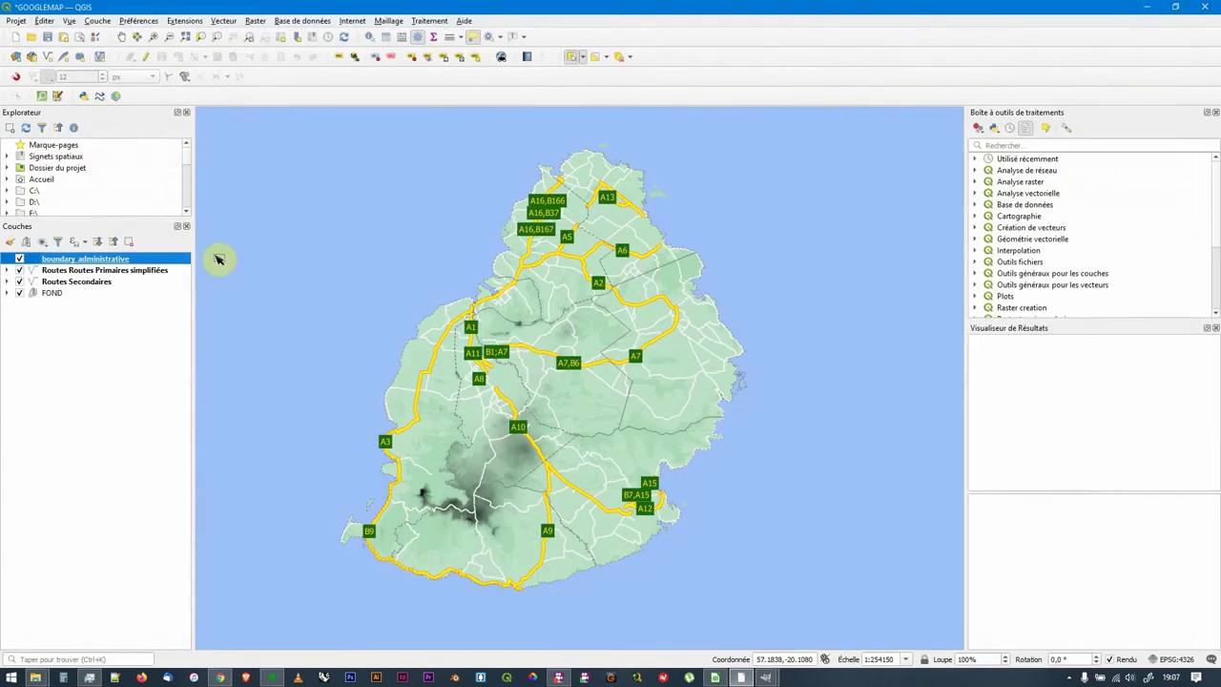
# Label the boundary_administrative layer with simple labels (Étiquettes simples) based on the name field.
pyautogui.doubleClick(36, 258)
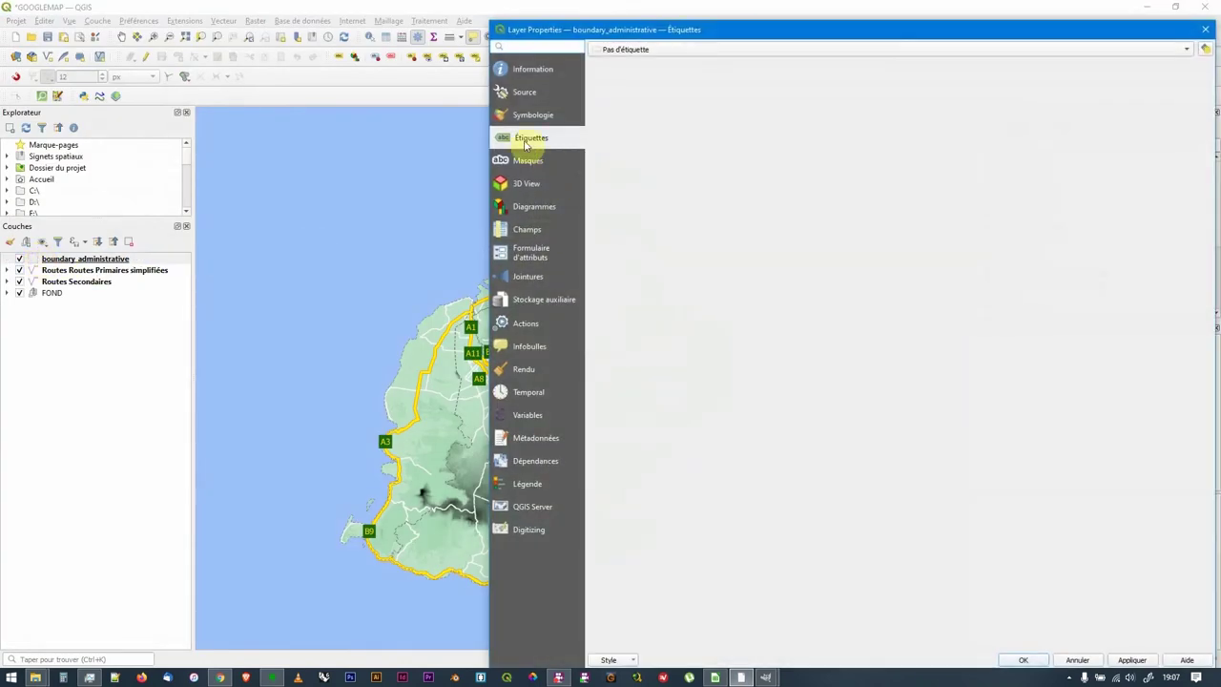
pyautogui.click(701, 47)
pyautogui.click(665, 62)
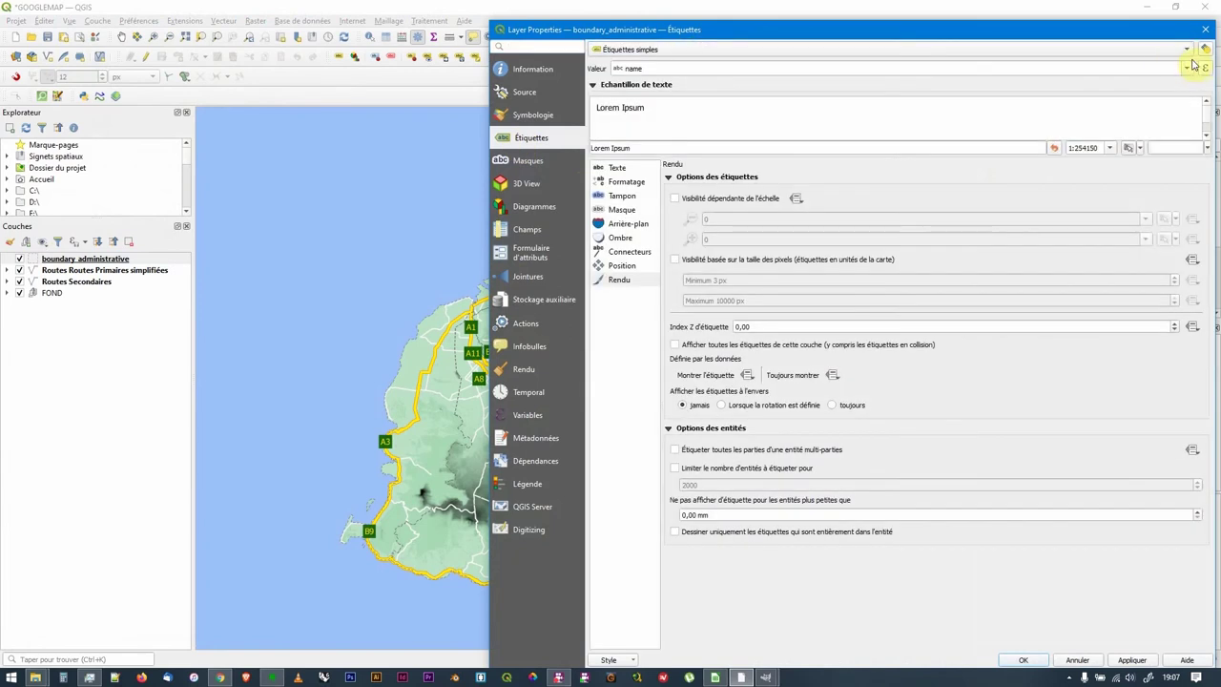
pyautogui.click(1187, 69)
pyautogui.click(1188, 69)
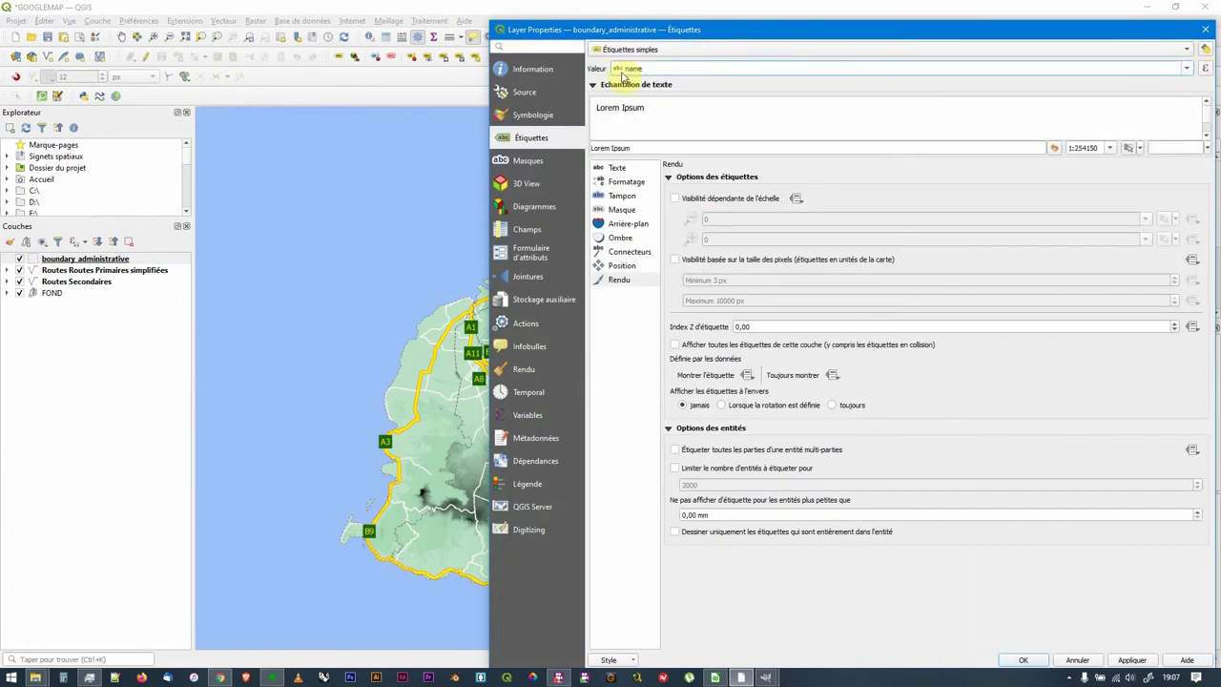
pyautogui.moveTo(674, 33); pyautogui.dragTo(764, 15)
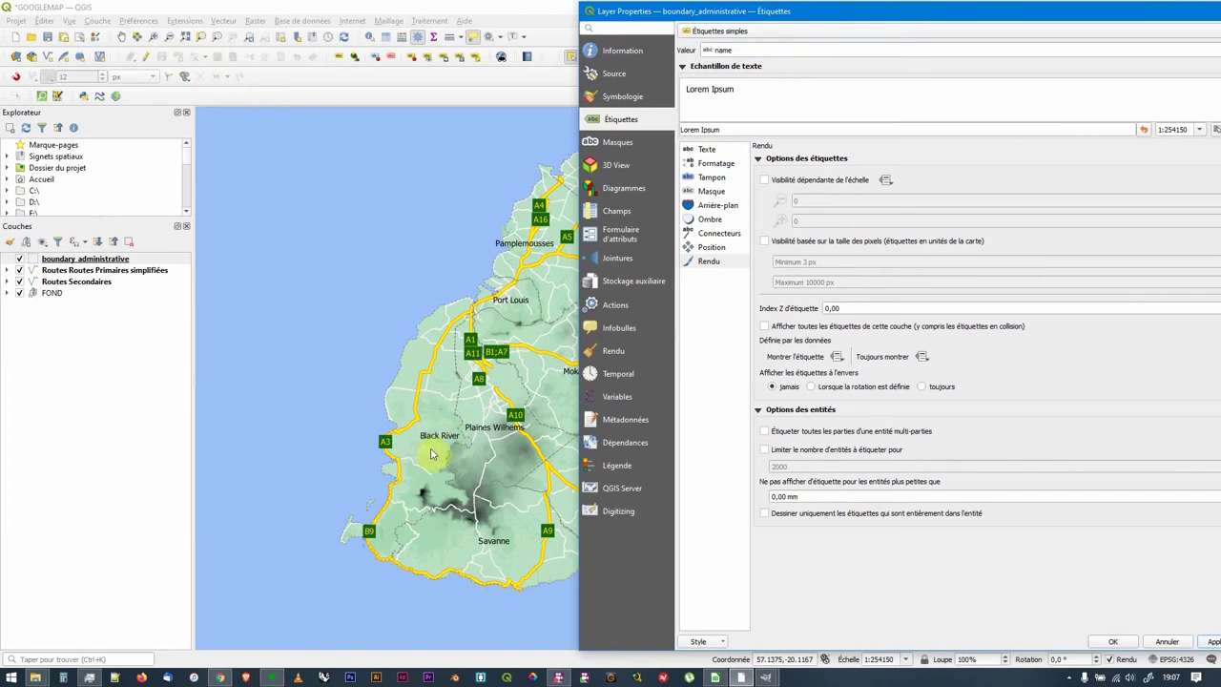
# Place the boundary labels curved along the perimeter (Selon le périmètre (incurvé)), allowing positions above and below the line.
pyautogui.click(710, 262)
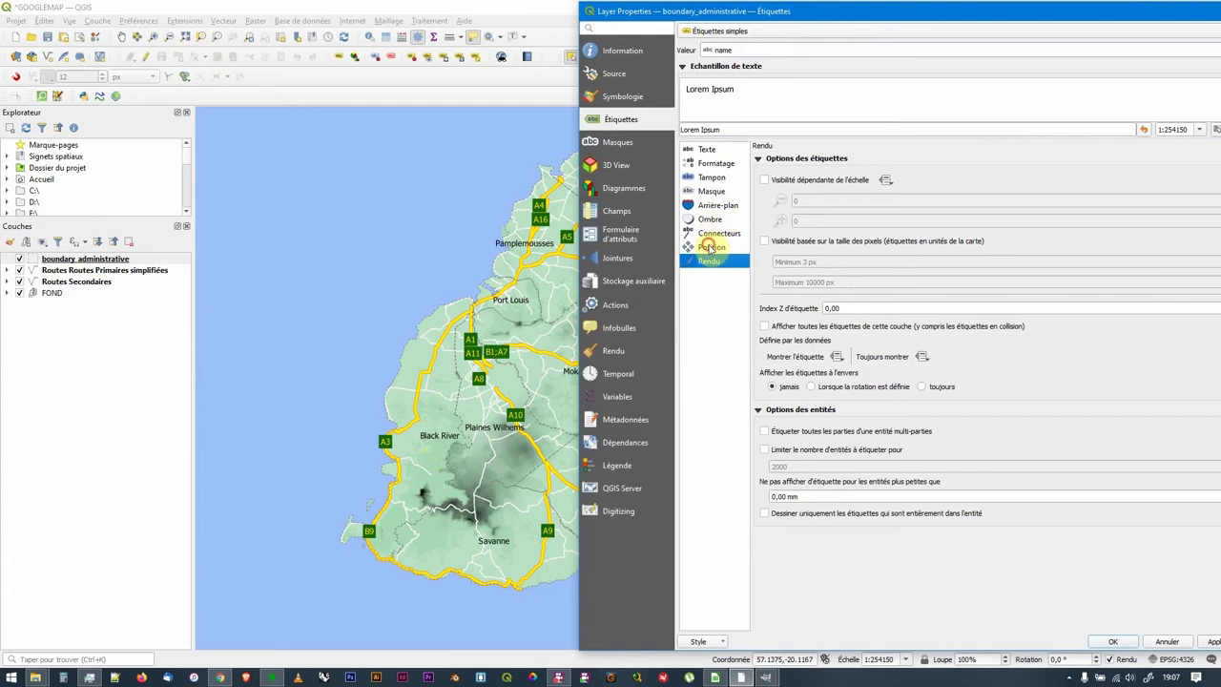
pyautogui.click(710, 247)
pyautogui.click(764, 199)
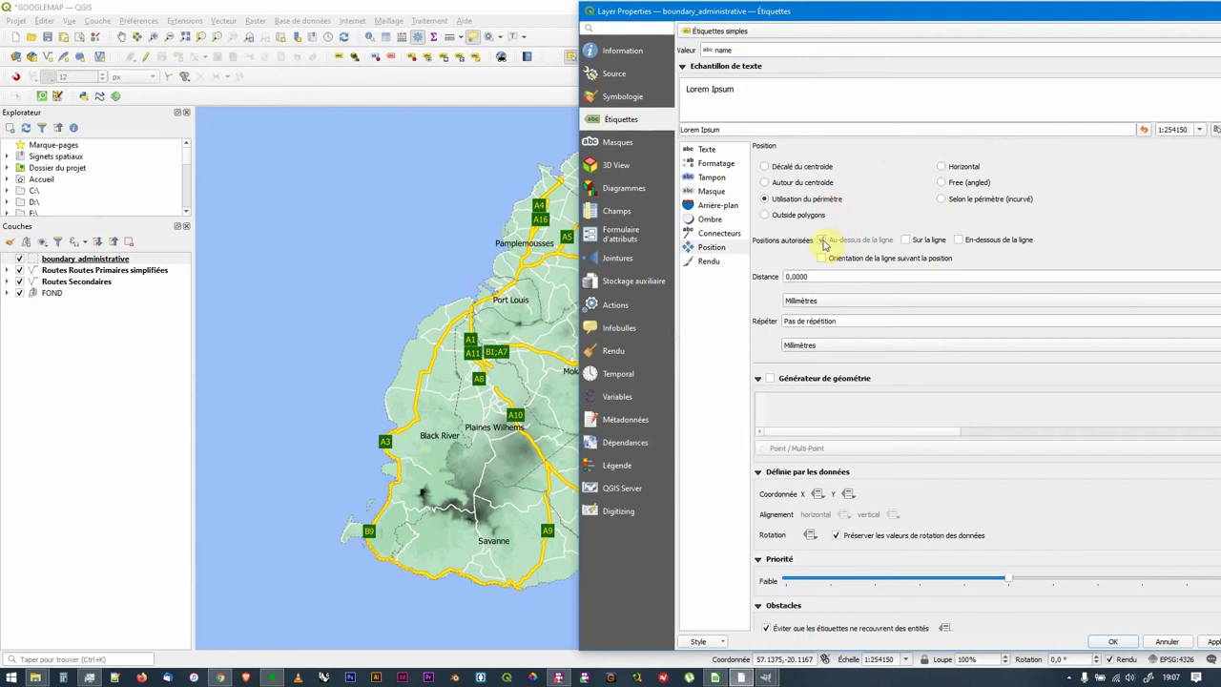
pyautogui.click(905, 240)
pyautogui.click(916, 244)
pyautogui.click(867, 245)
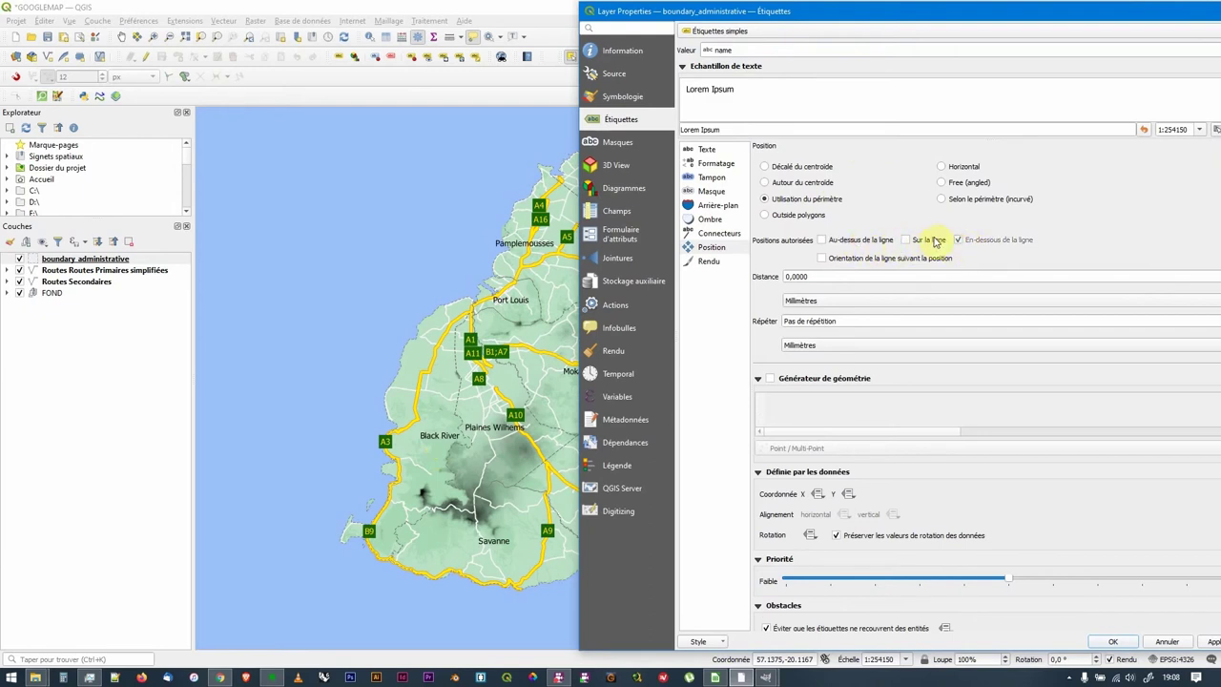
pyautogui.click(873, 243)
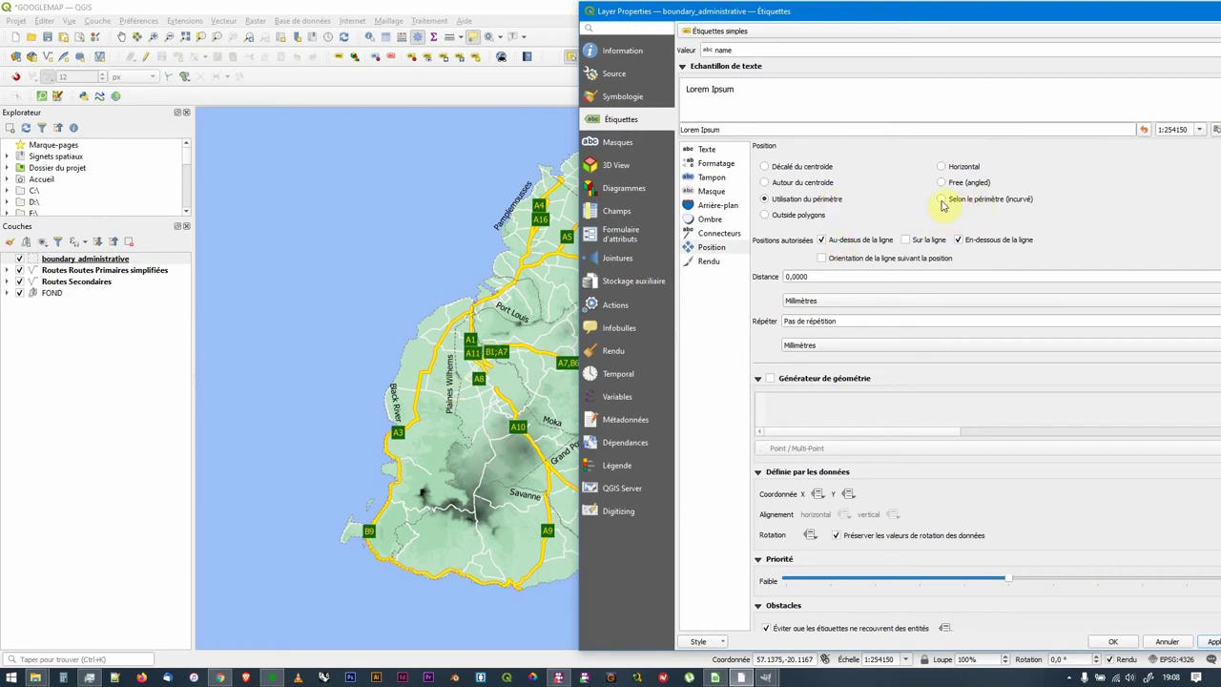
pyautogui.click(979, 202)
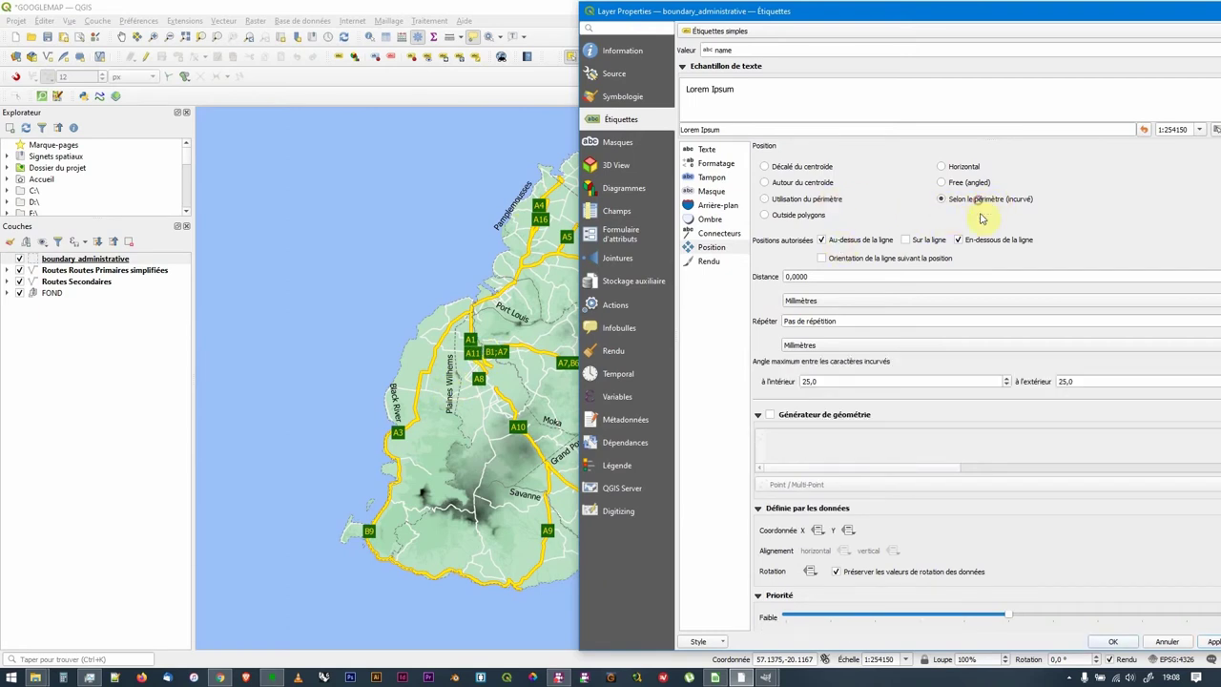
pyautogui.click(1211, 642)
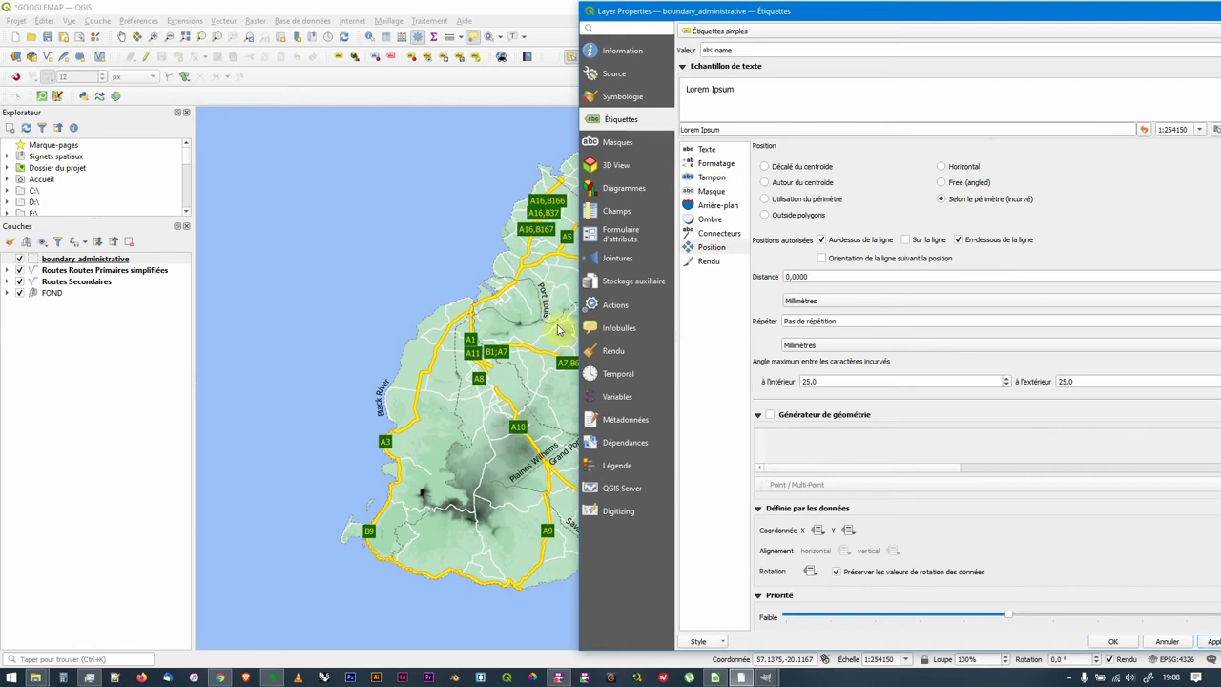
# Set the boundary label text colour to grey #a9a9a9.
pyautogui.click(707, 150)
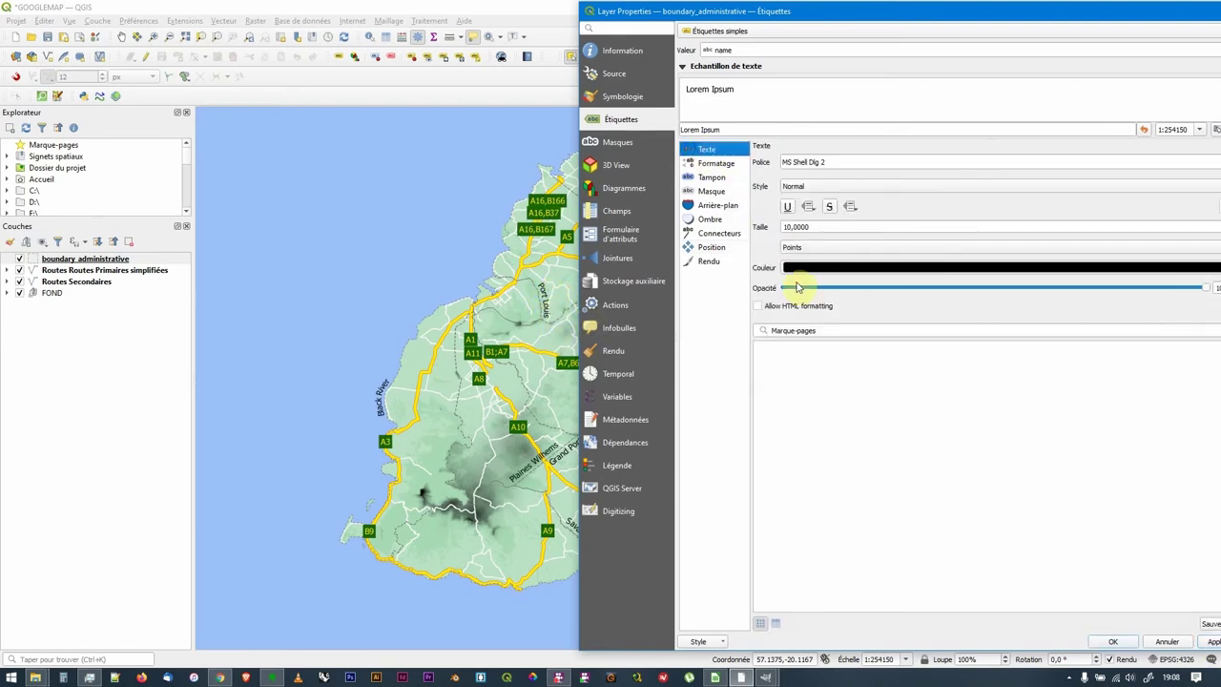
pyautogui.click(848, 269)
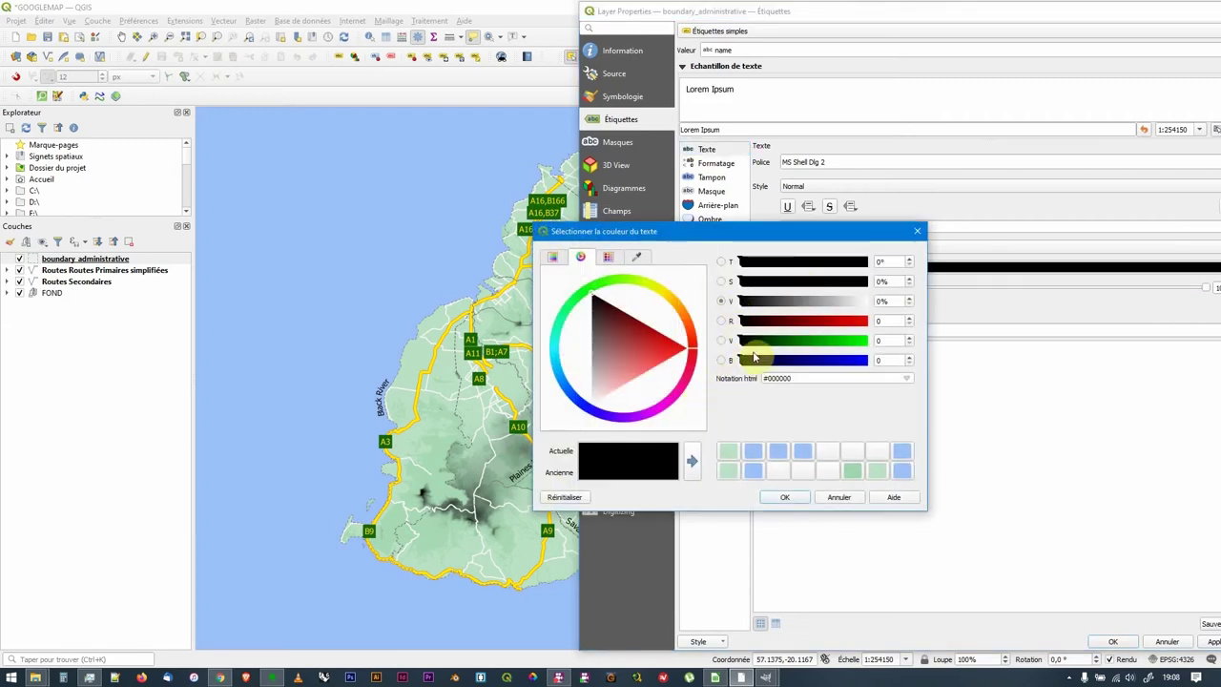
pyautogui.moveTo(587, 374); pyautogui.dragTo(584, 366)
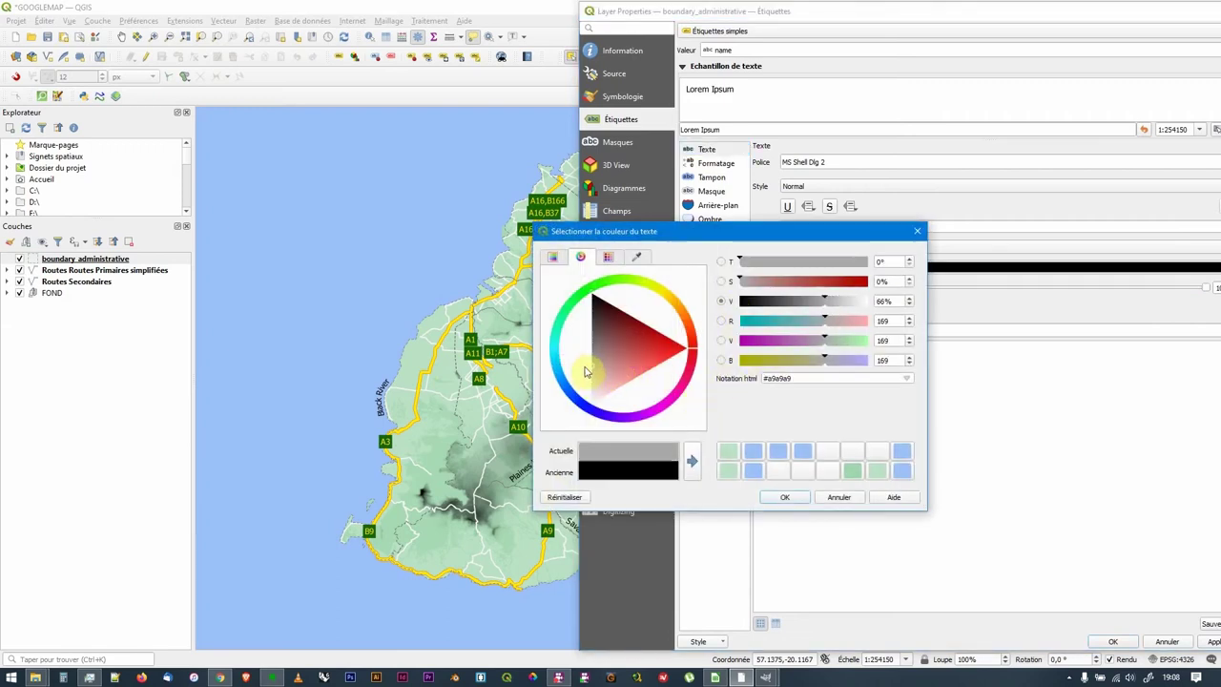
pyautogui.click(782, 496)
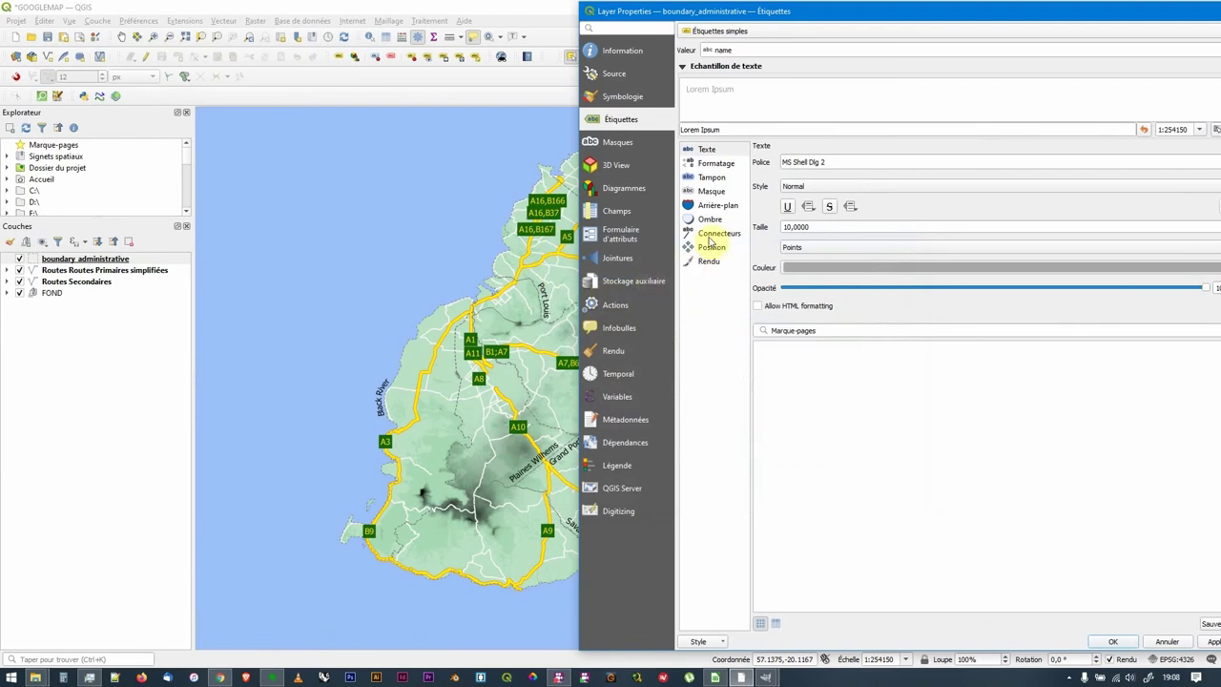
# Add a buffer (Tampon) of 0.5 mm around the boundary labels and accept the layer properties.
pyautogui.click(711, 178)
pyautogui.click(770, 163)
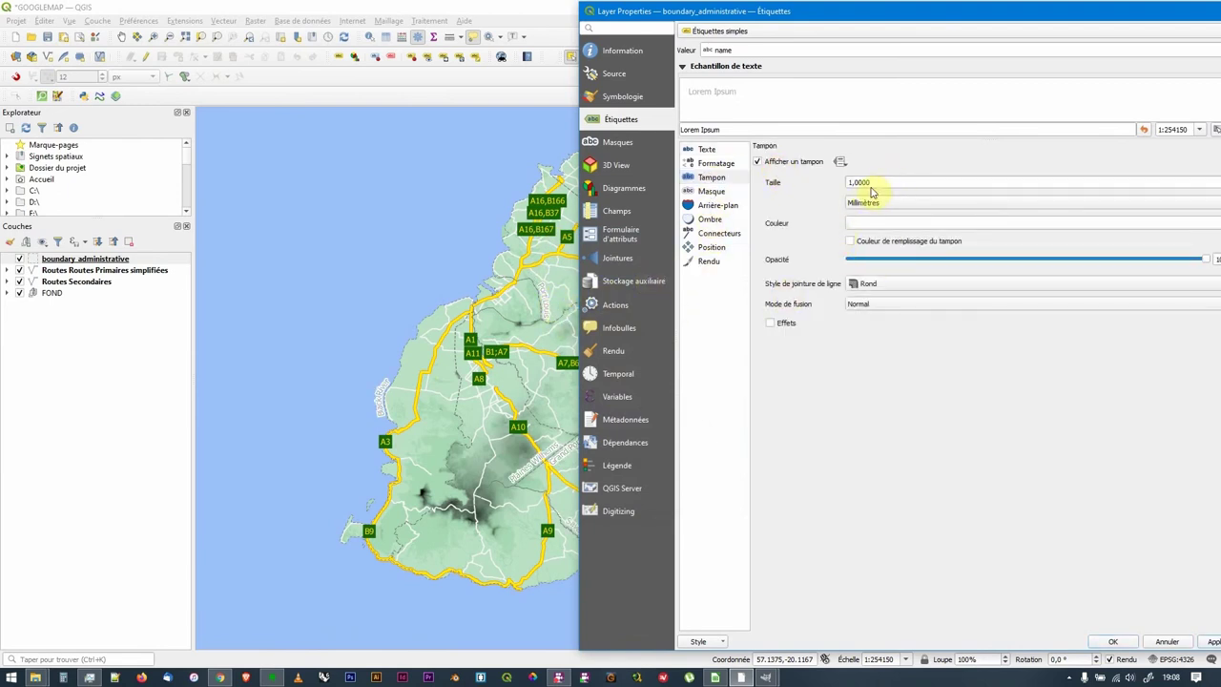
pyautogui.doubleClick(888, 181)
pyautogui.write(',')
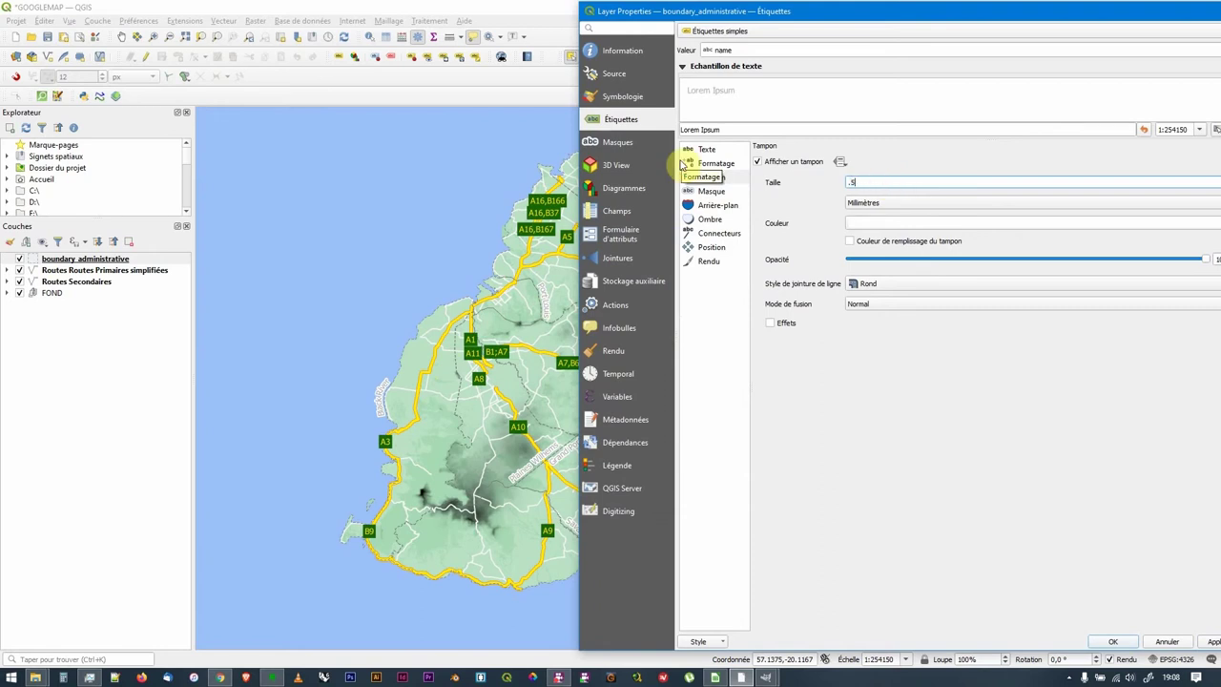
pyautogui.write('5')
pyautogui.press('Tab')
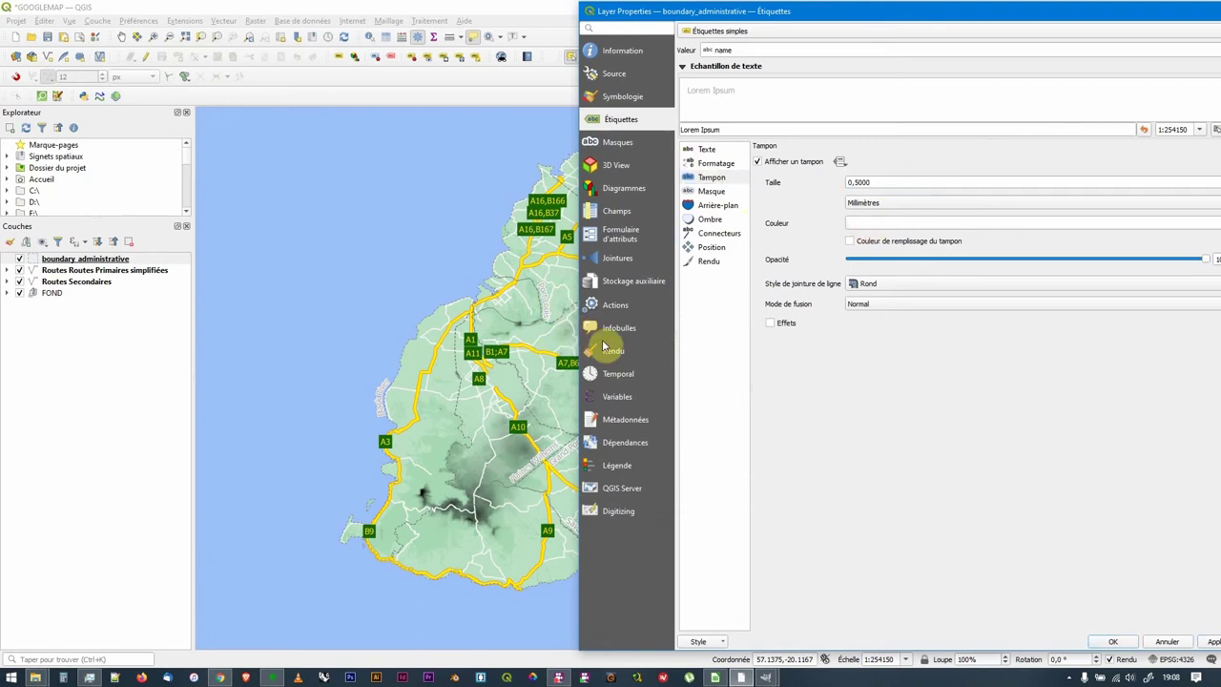
pyautogui.click(1112, 641)
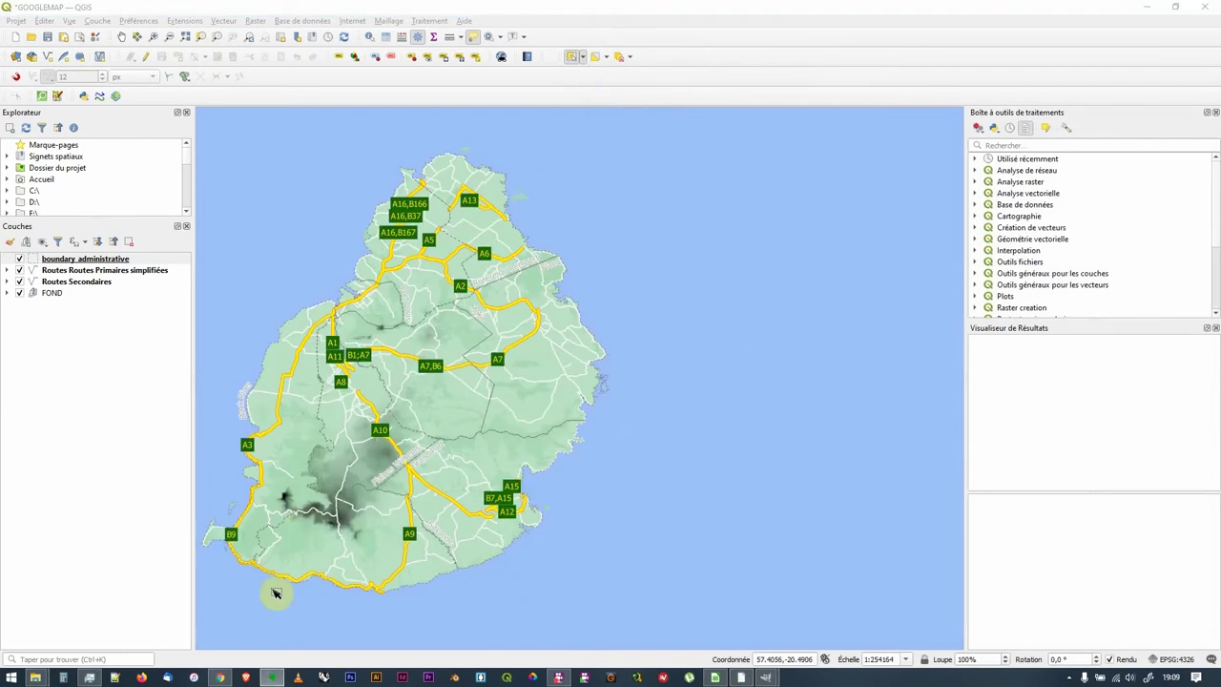
# Compare the curved grey boundary labels on the map with the district labels in Google Maps in the browser.
pyautogui.click(221, 677)
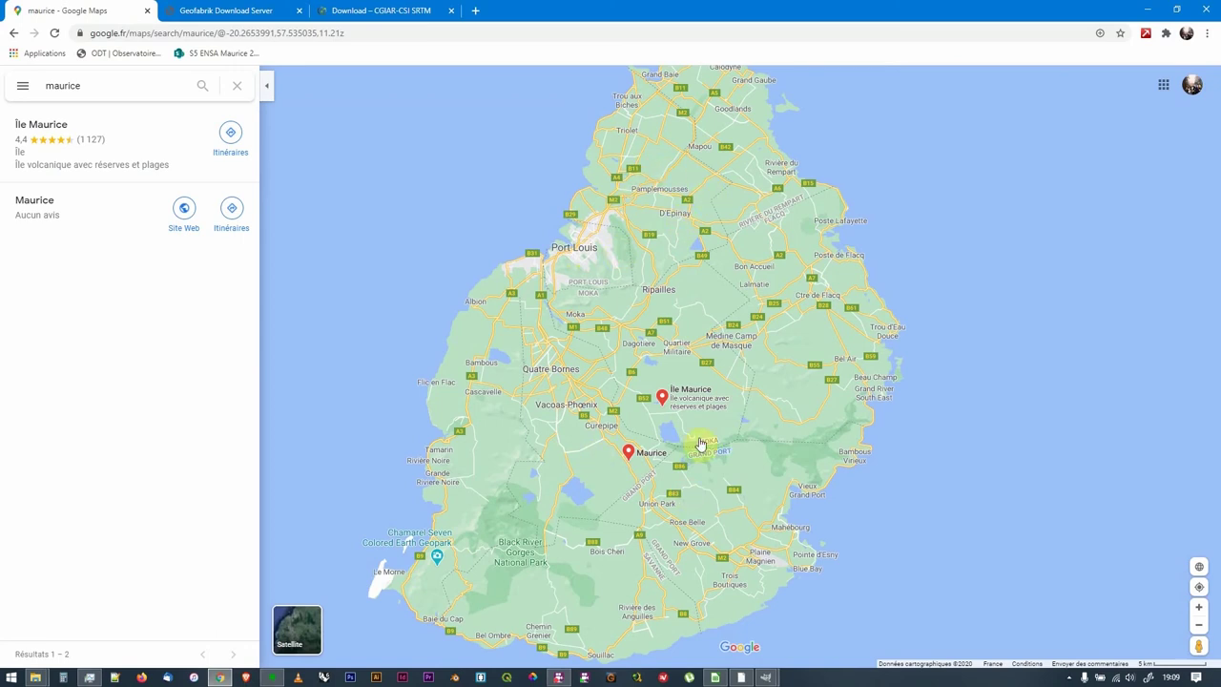
pyautogui.click(1147, 8)
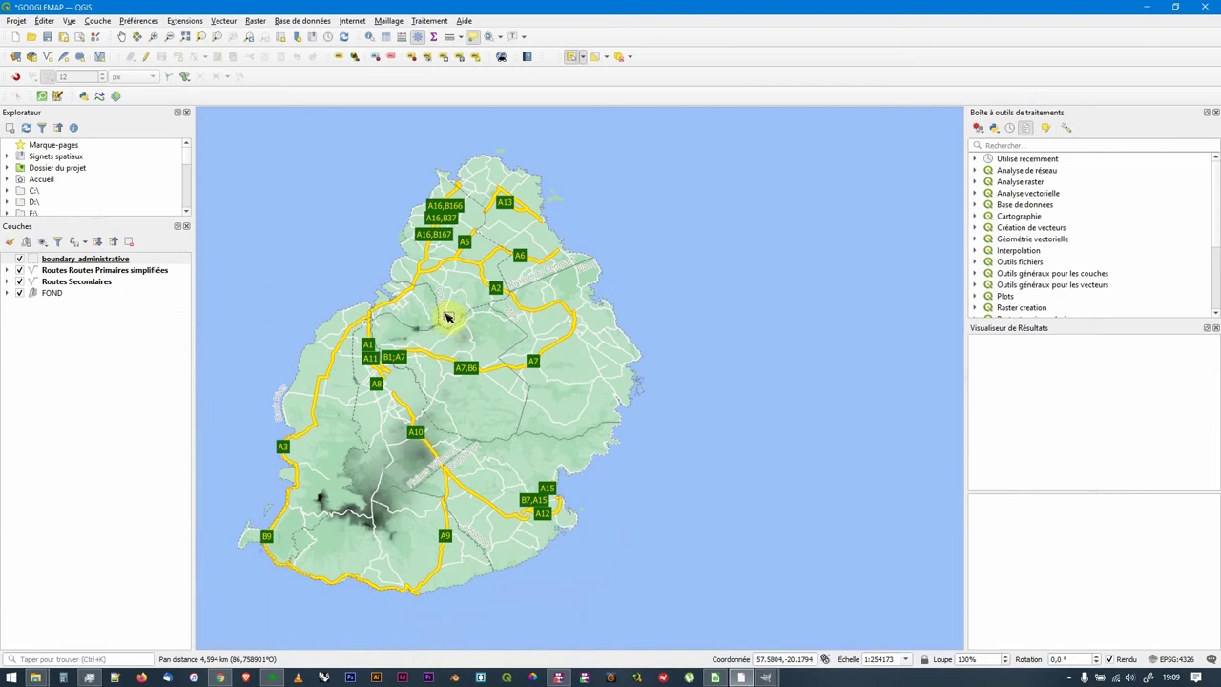
pyautogui.moveTo(458, 366); pyautogui.dragTo(431, 364)
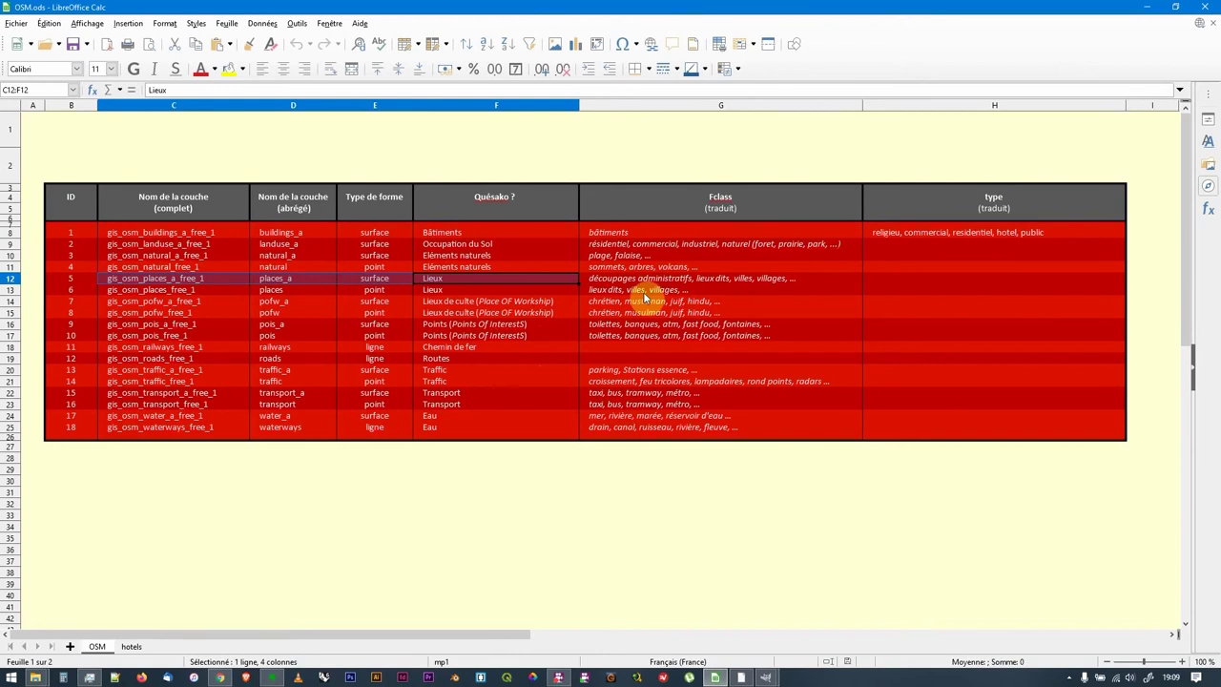
# Look up the point places layer in the OSM spreadsheet and add gis_osm_places_free_1.shp to the QGIS project.
pyautogui.click(635, 290)
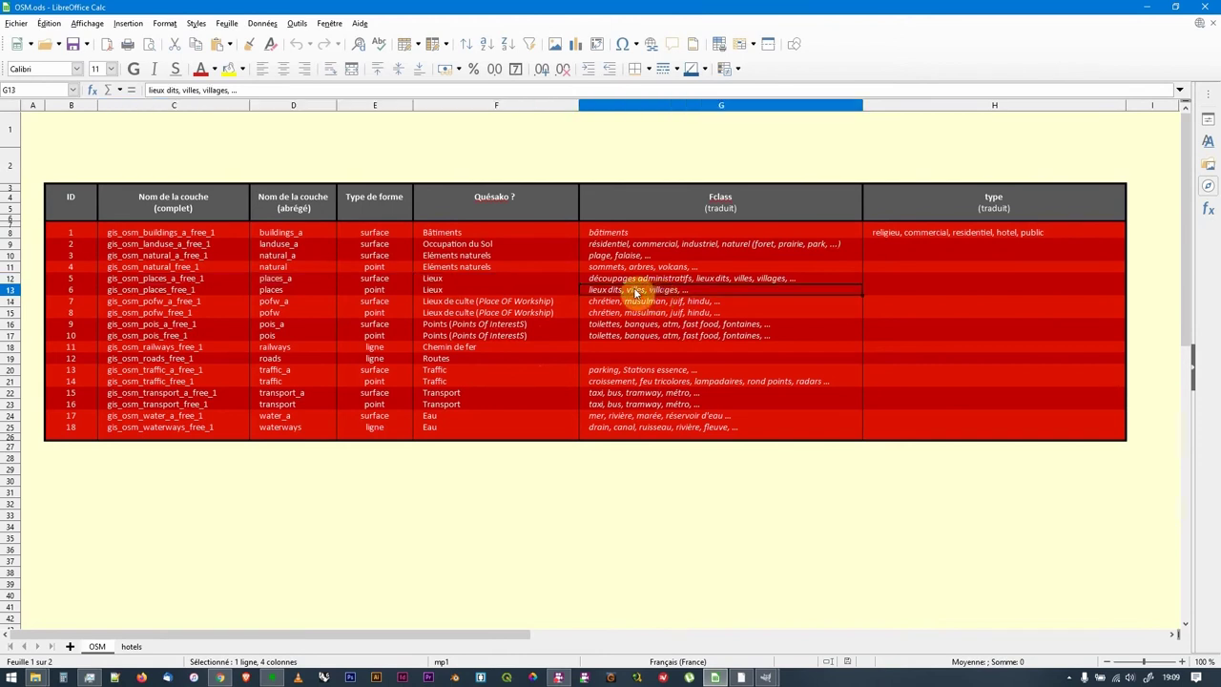
pyautogui.click(175, 291)
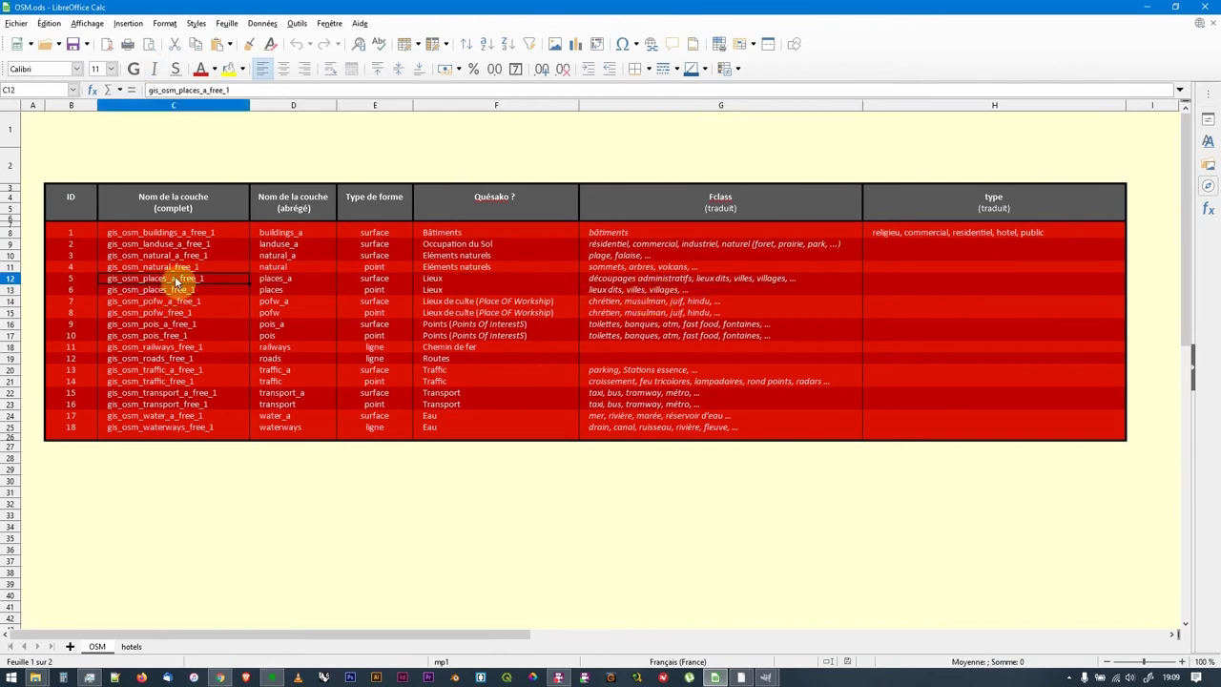
pyautogui.moveTo(176, 293); pyautogui.dragTo(594, 297)
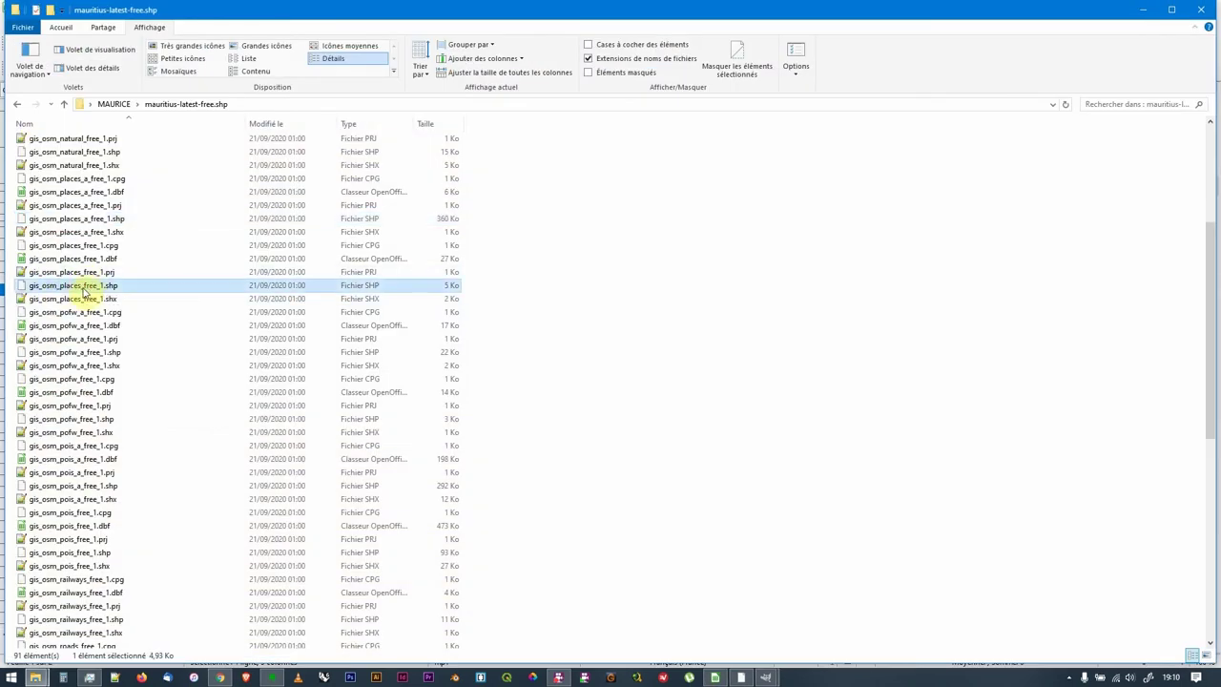
pyautogui.moveTo(60, 286); pyautogui.dragTo(77, 373)
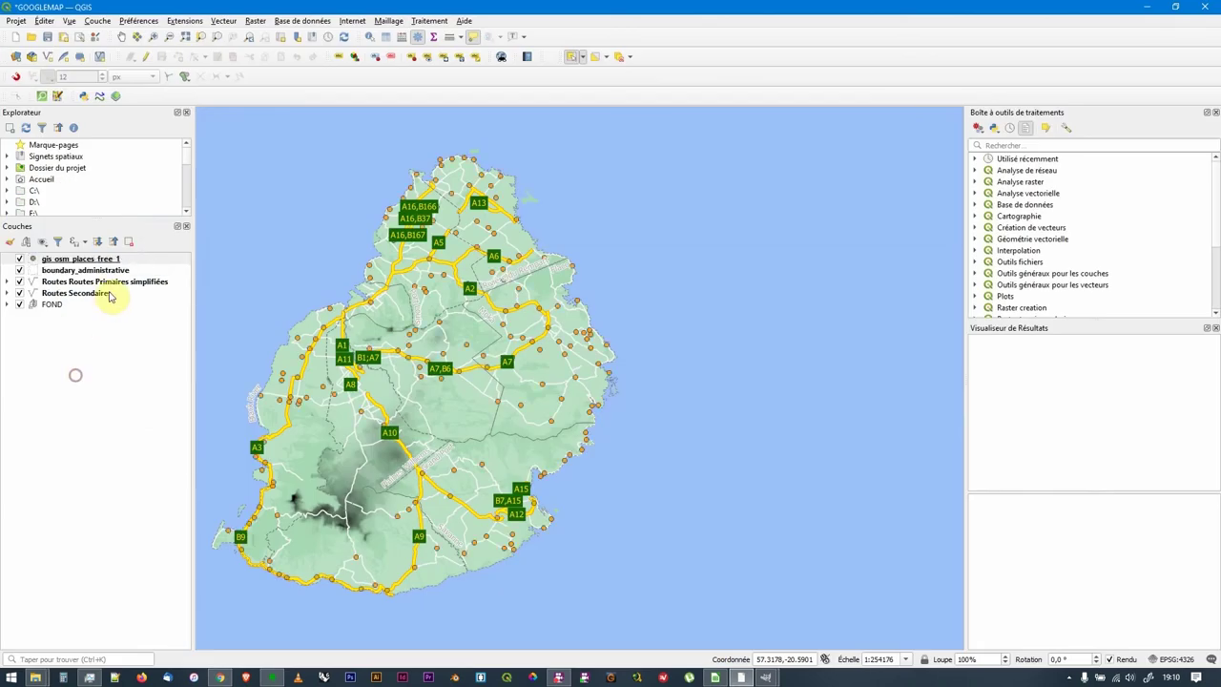
# Open the attribute table of gis_osm_places_free_1, sort it by fclass and widen the fclass column.
pyautogui.click(81, 259)
pyautogui.rightClick(82, 260)
pyautogui.click(131, 402)
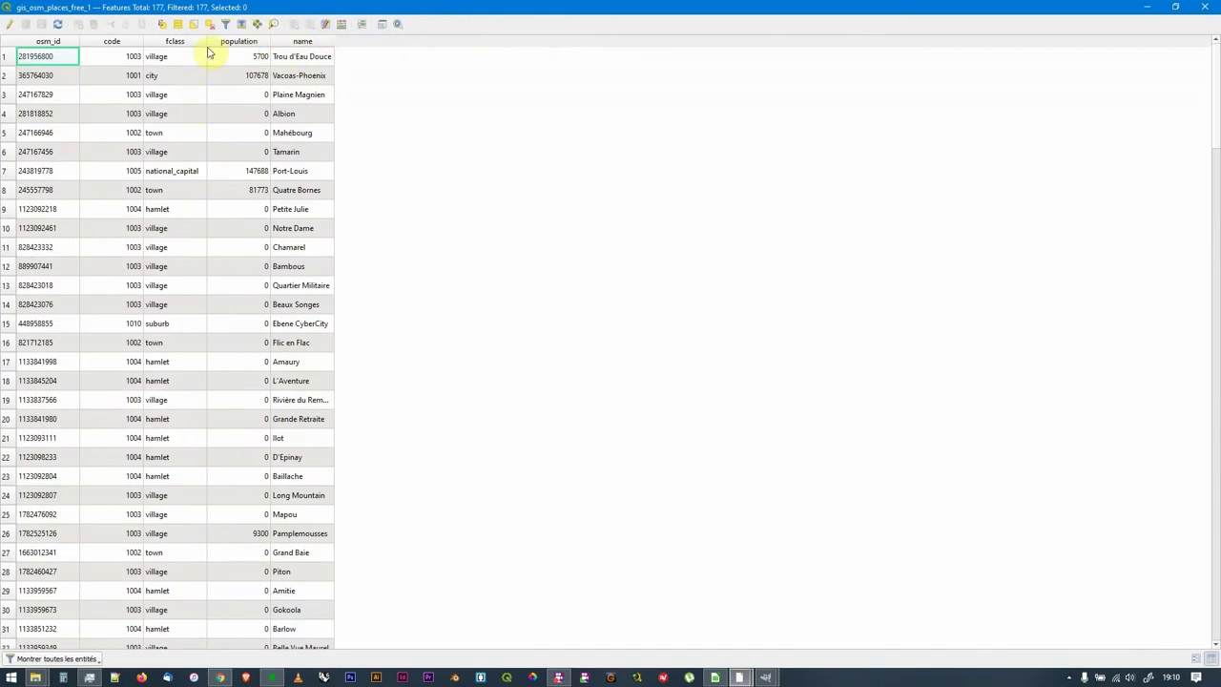
pyautogui.click(160, 42)
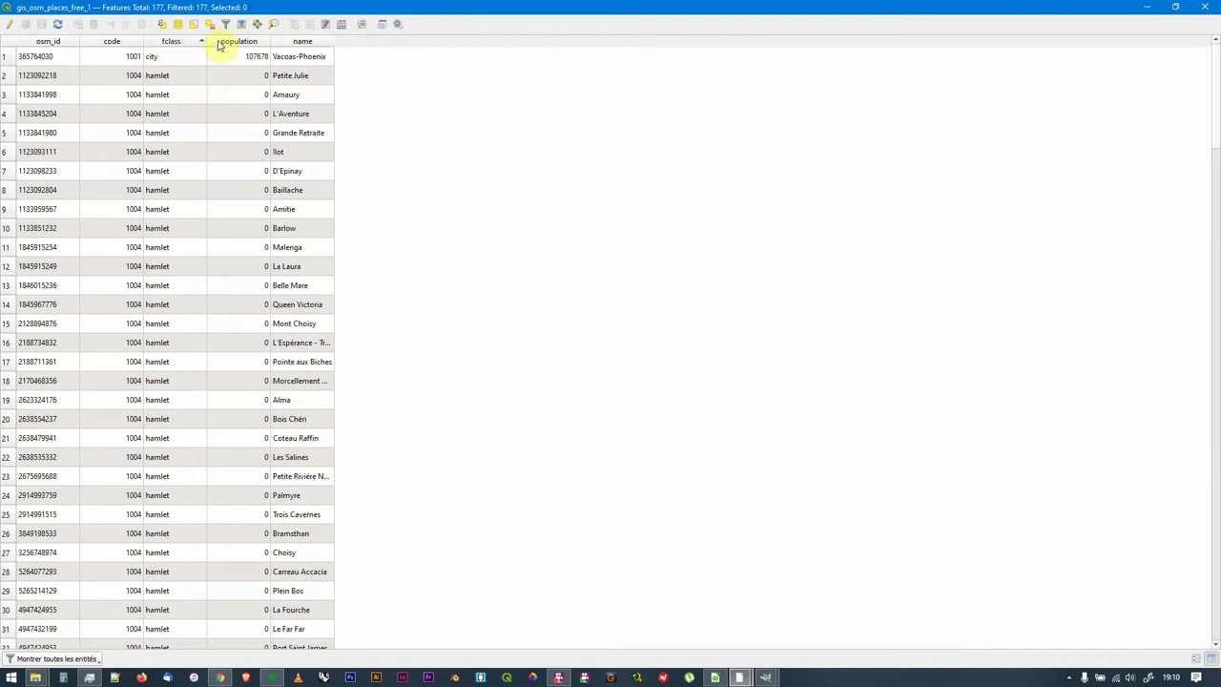
pyautogui.moveTo(207, 42); pyautogui.dragTo(254, 42)
# Examine the place classes in the fclass column through the sorted table and close the table.
pyautogui.click(177, 56)
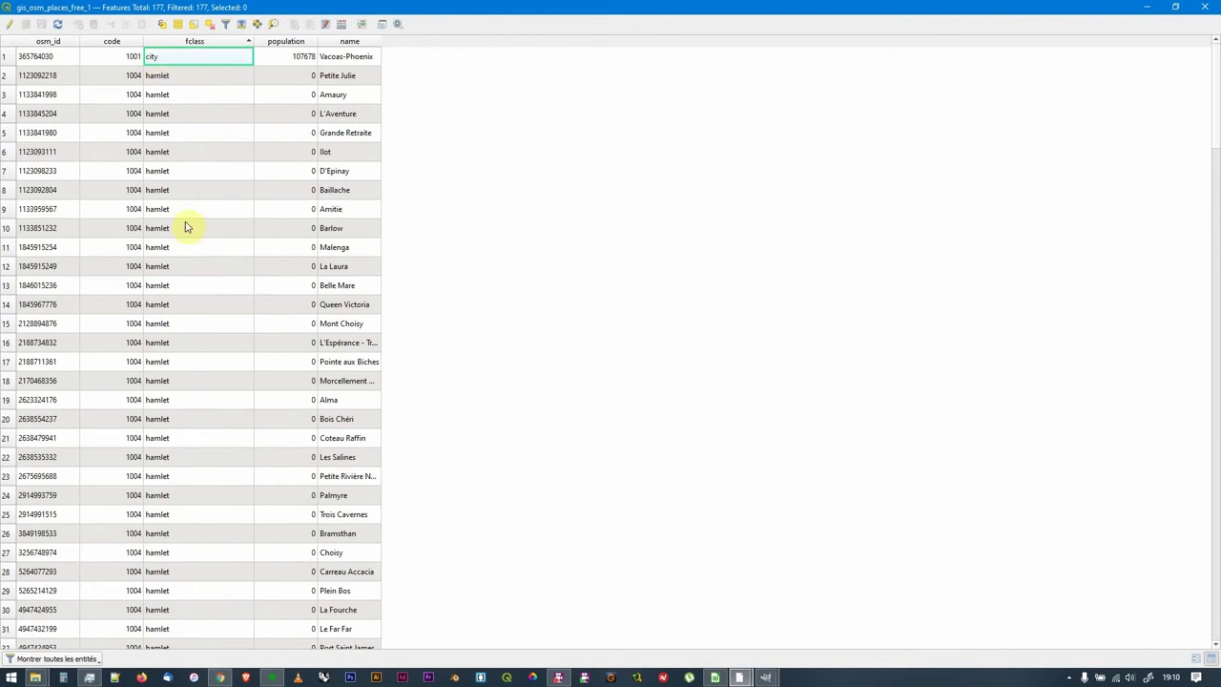
pyautogui.scroll(-5, 201, 413)
pyautogui.scroll(-11, 200, 413)
pyautogui.scroll(4, 202, 391)
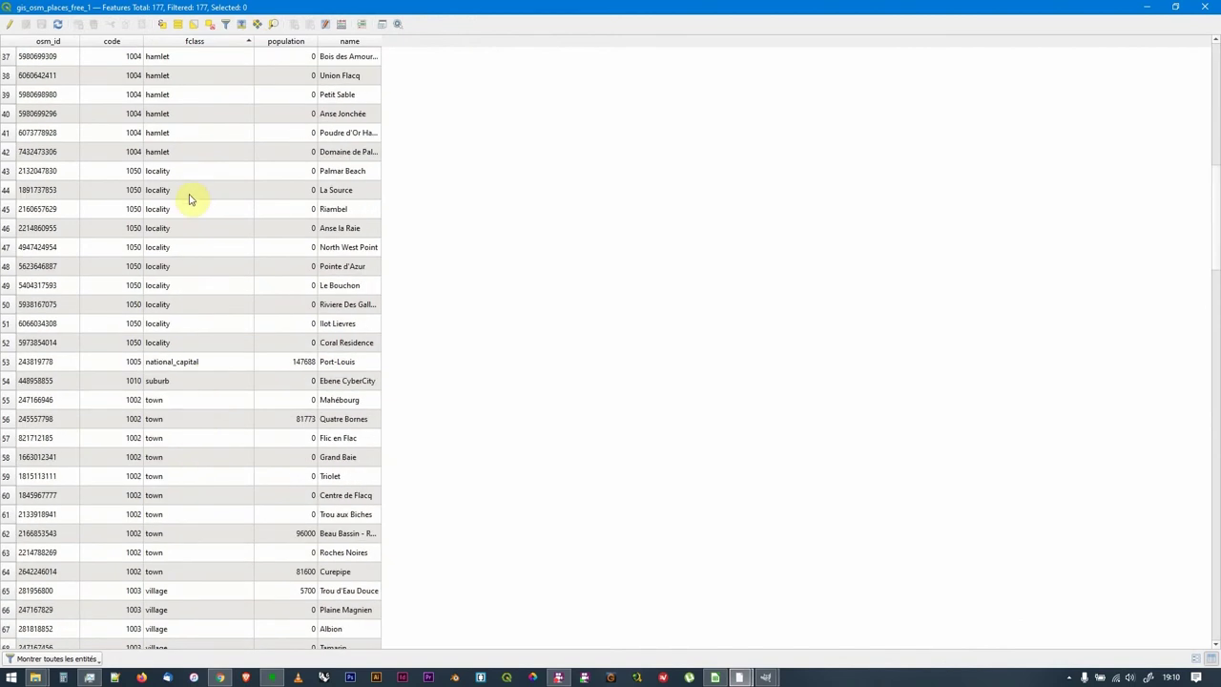
pyautogui.scroll(-4, 164, 277)
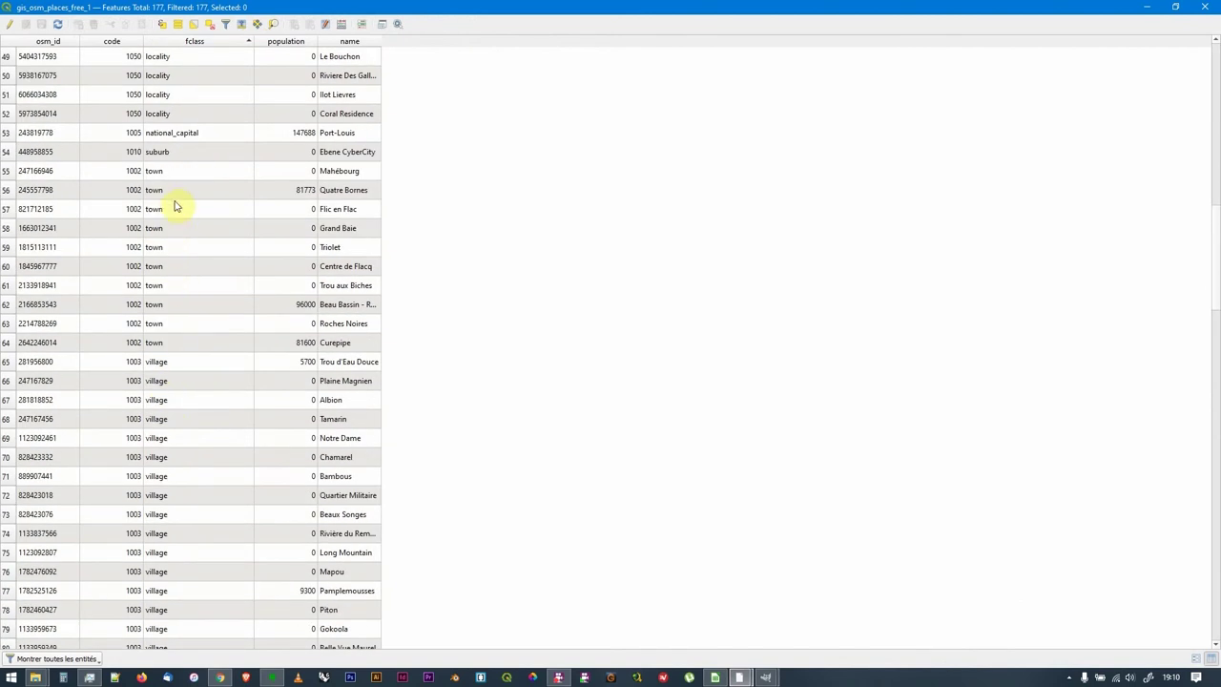
pyautogui.scroll(-15, 182, 381)
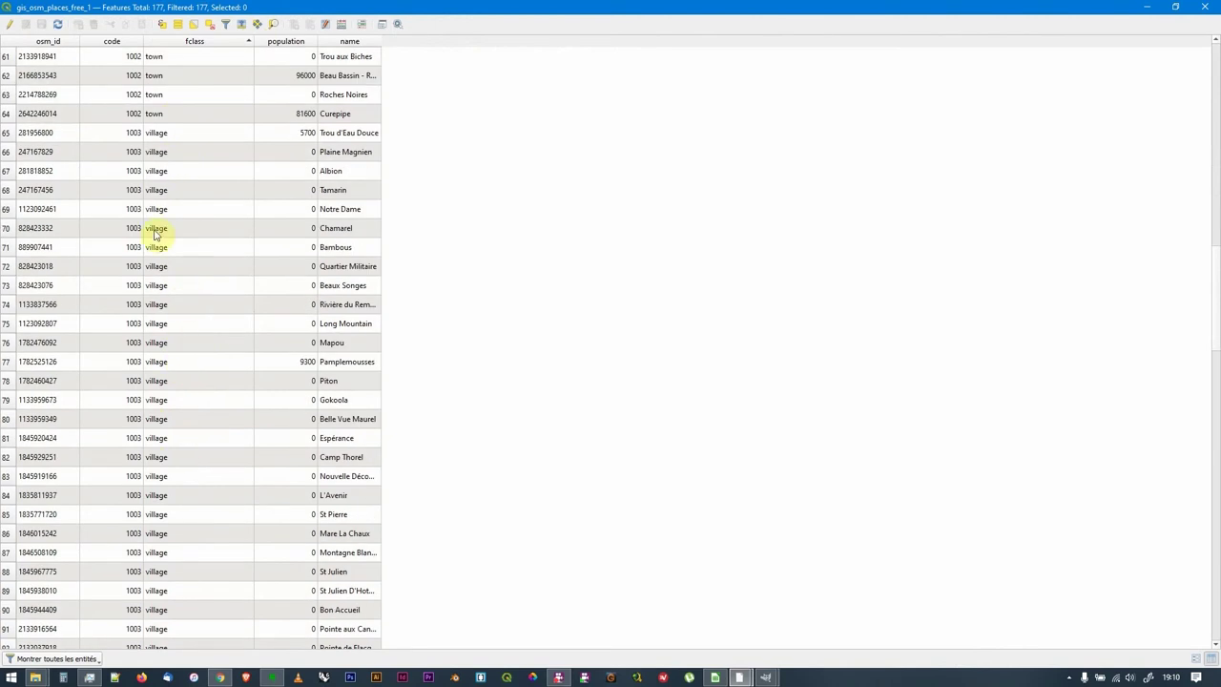
pyautogui.scroll(-10, 208, 377)
pyautogui.click(1206, 6)
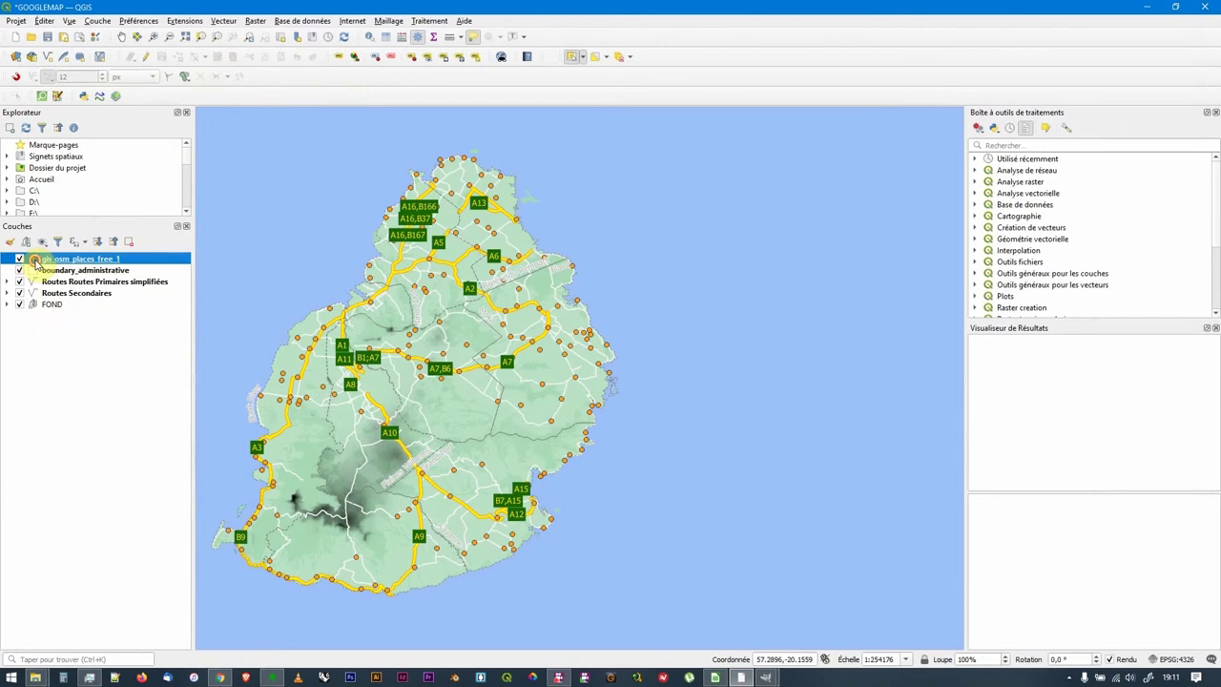
# Categorise the symbology of gis_osm_places_free_1 by fclass, classify all values and apply the style.
pyautogui.doubleClick(35, 264)
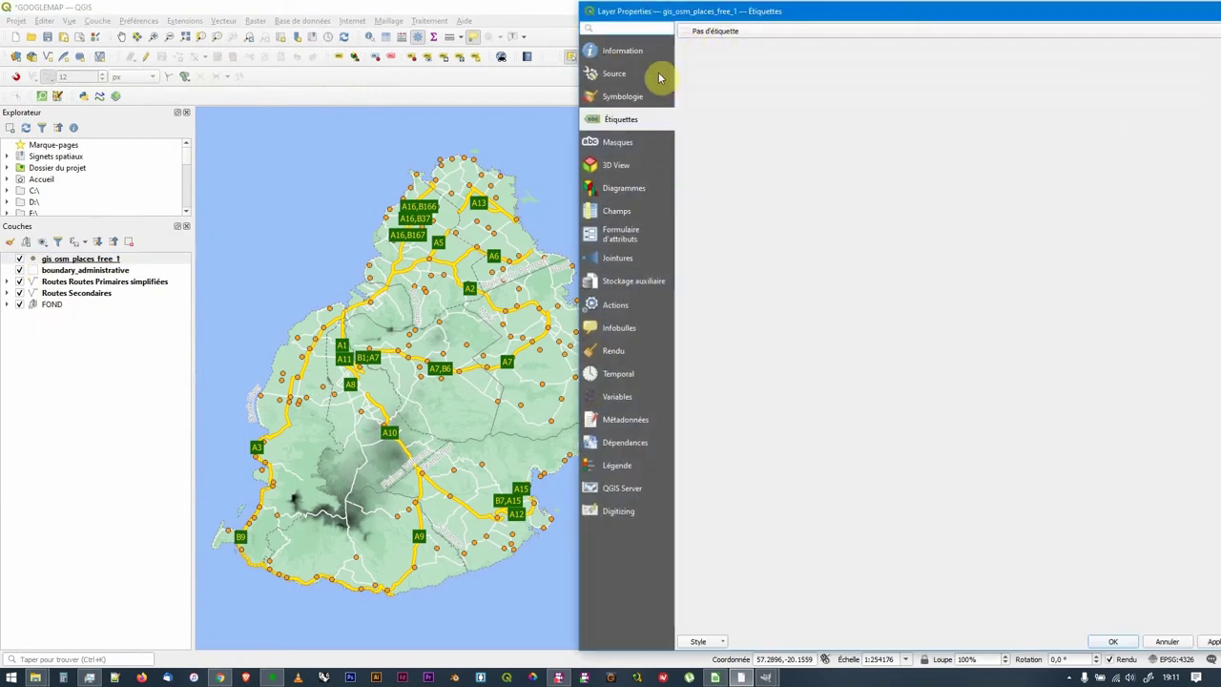
pyautogui.click(641, 96)
pyautogui.click(720, 30)
pyautogui.click(711, 42)
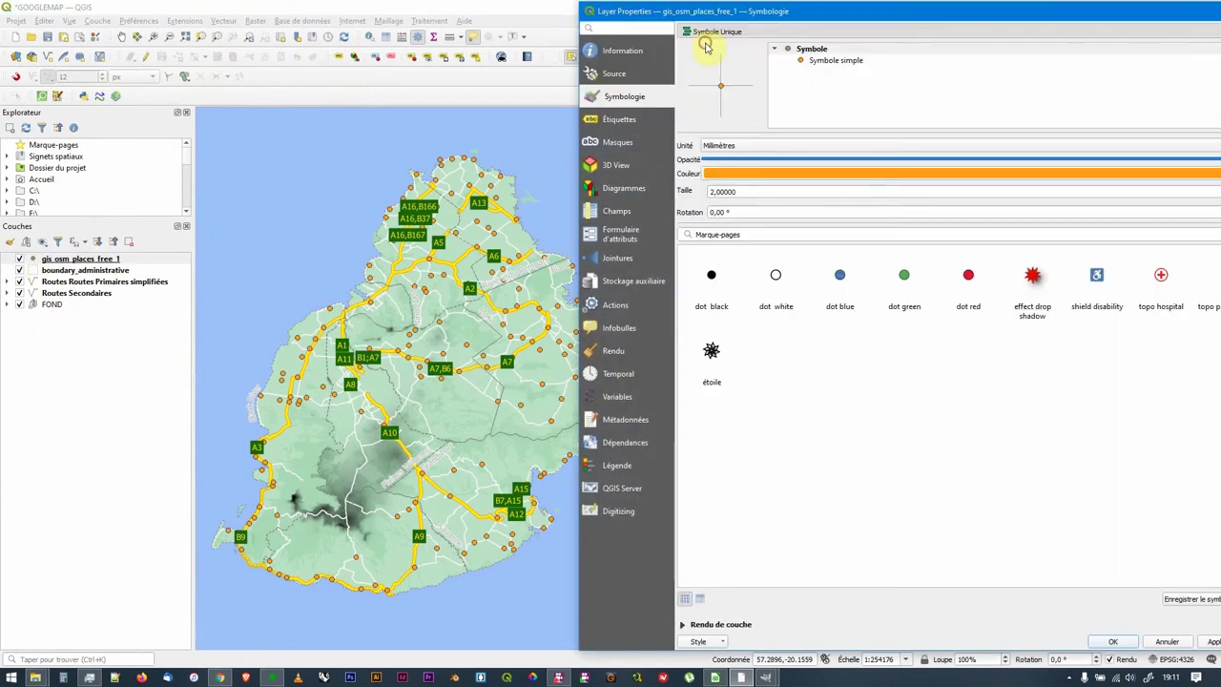
pyautogui.moveTo(1118, 9); pyautogui.dragTo(1026, 8)
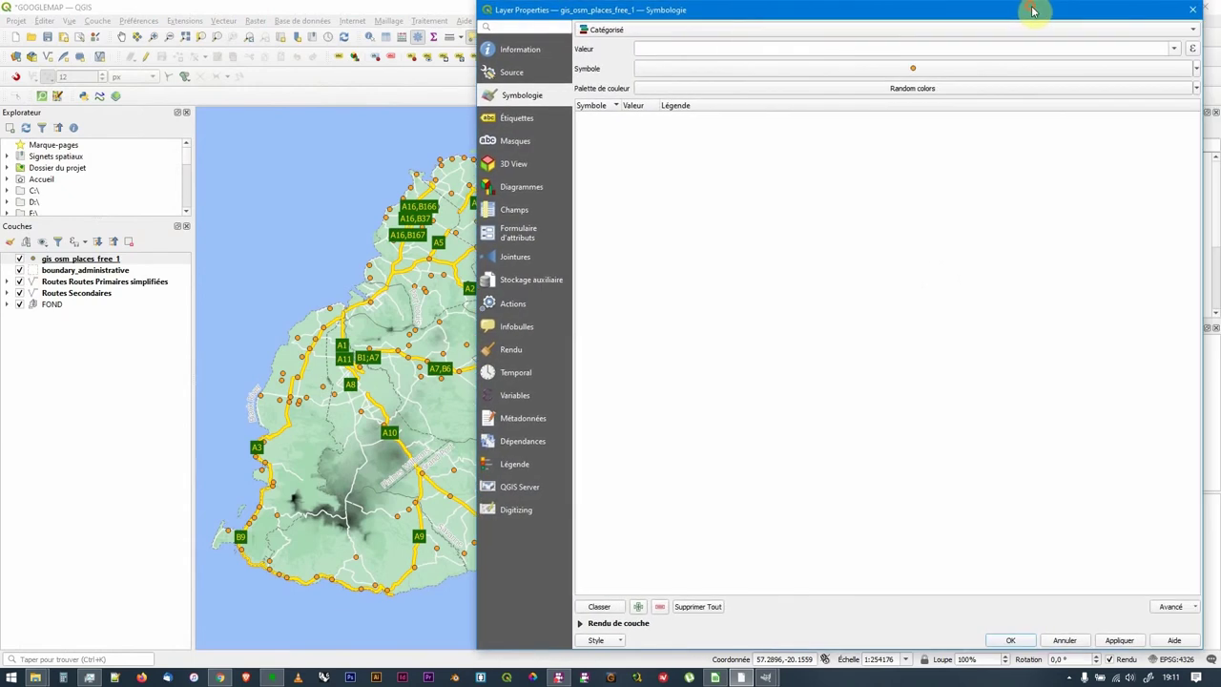
pyautogui.click(1175, 49)
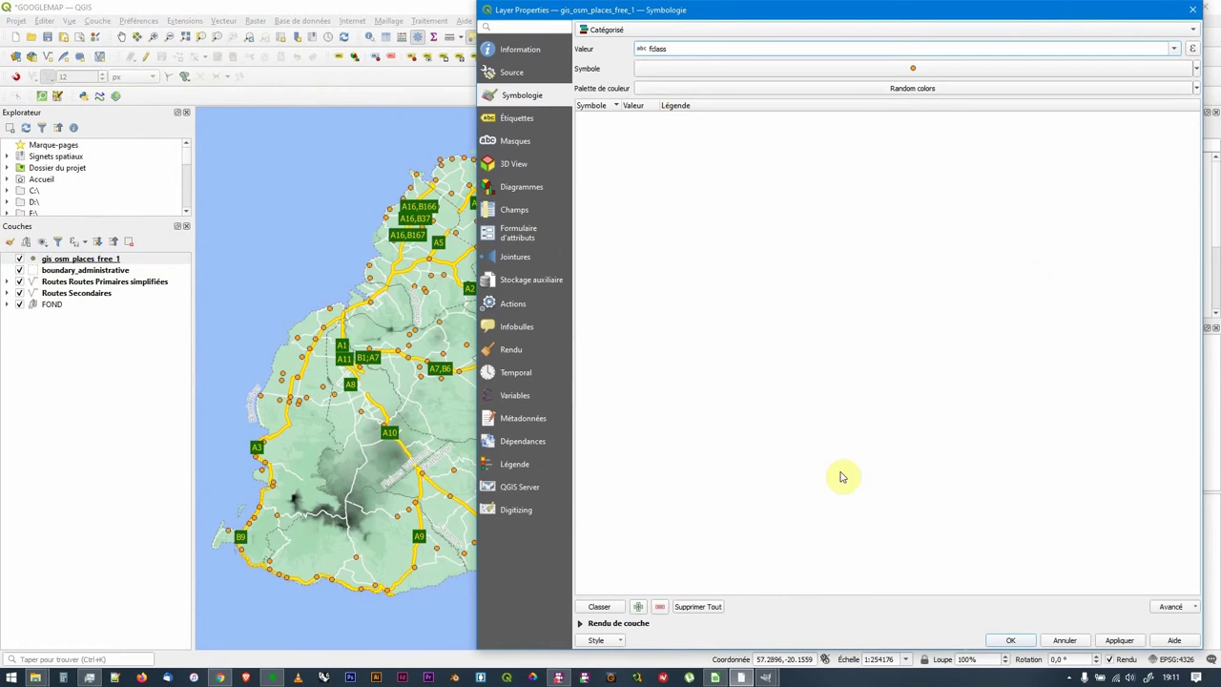
pyautogui.click(599, 607)
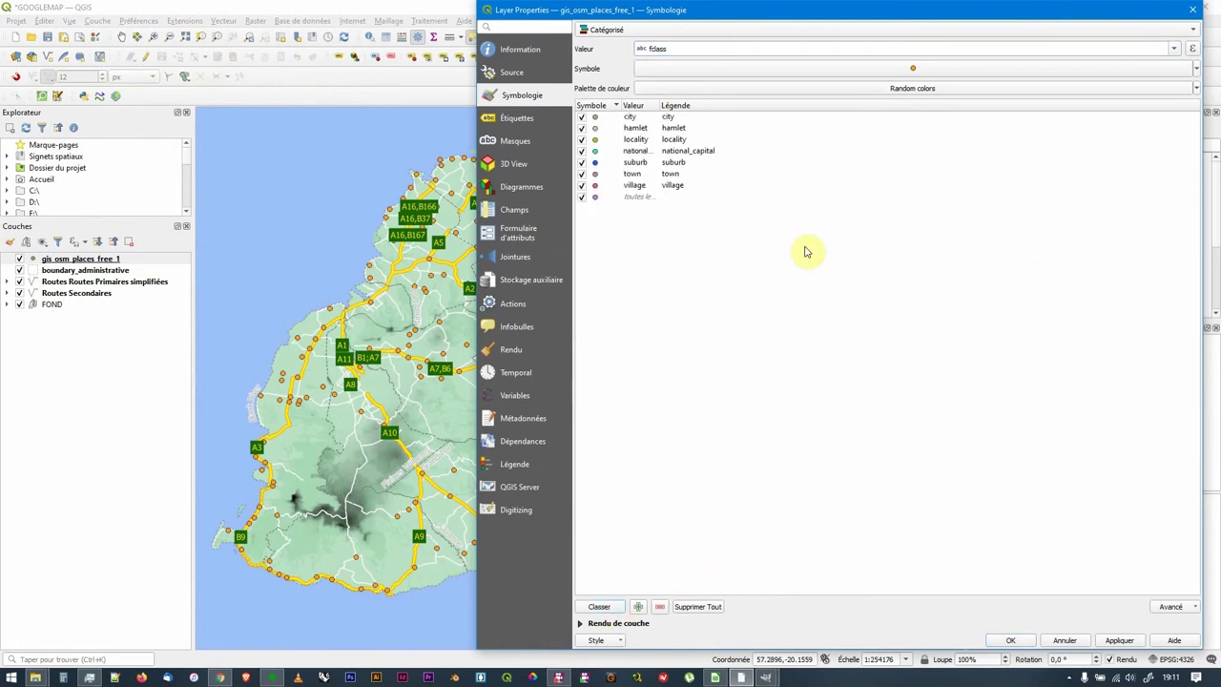
pyautogui.click(1119, 641)
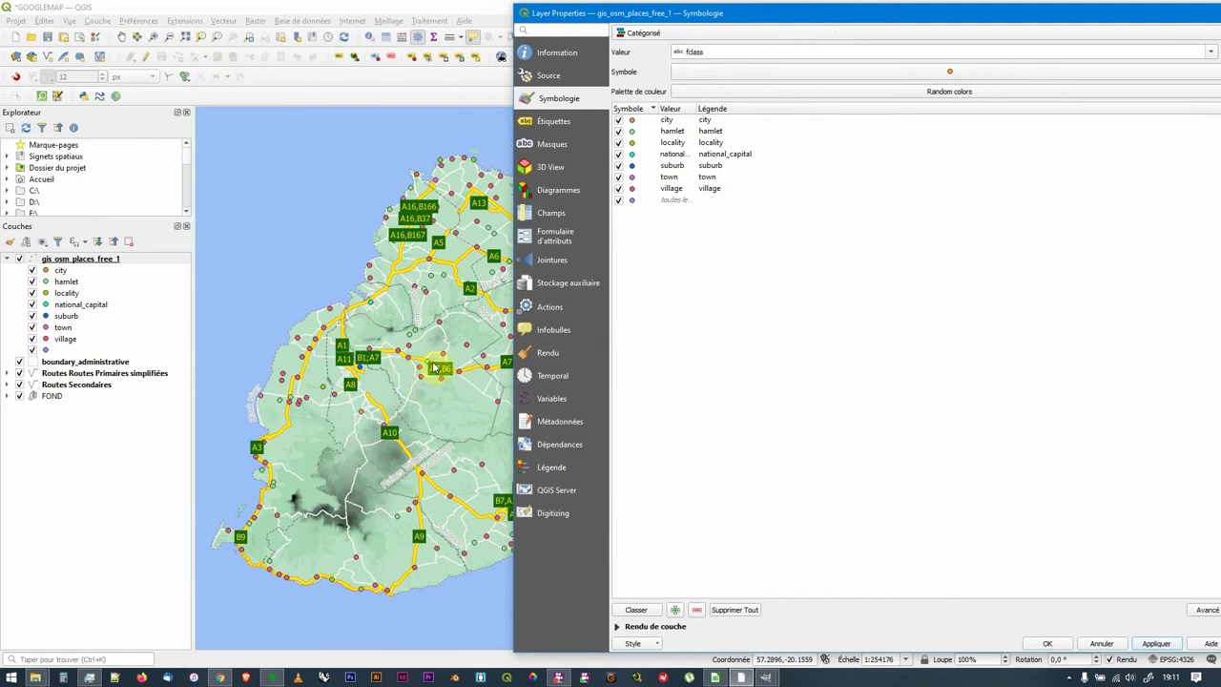
# Set the places layer's symbology to Aucun symbole and apply simple labels (Étiquettes simples) based on the name field.
pyautogui.click(659, 33)
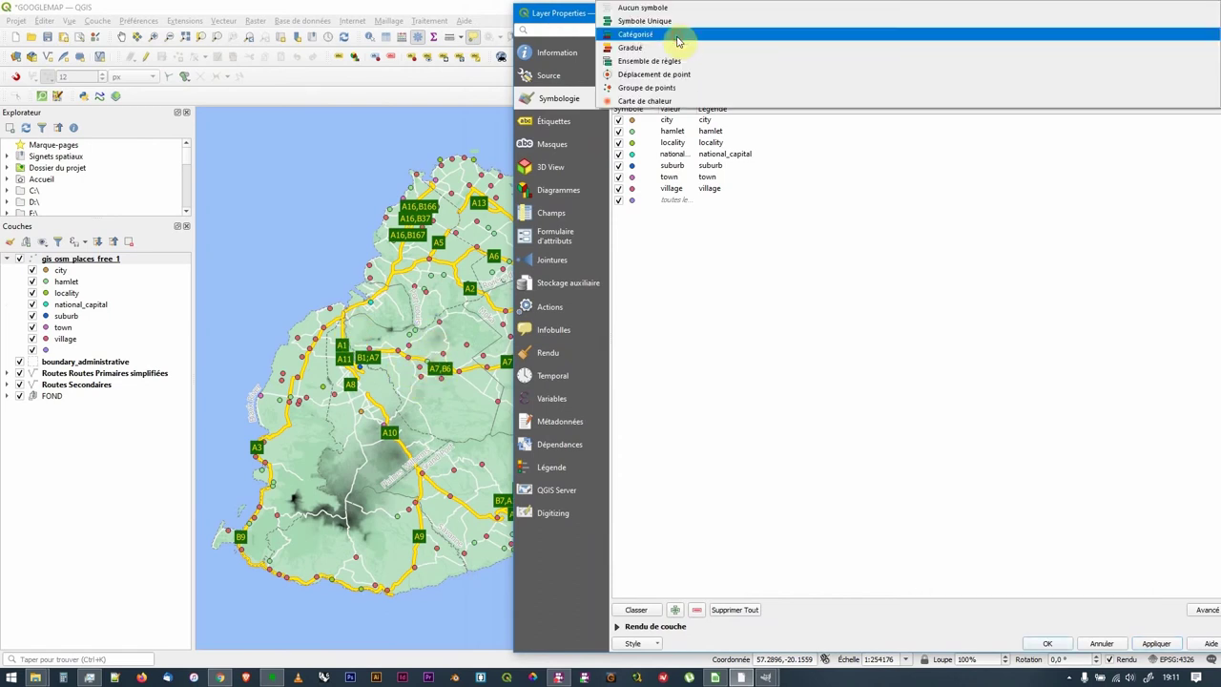
pyautogui.click(658, 9)
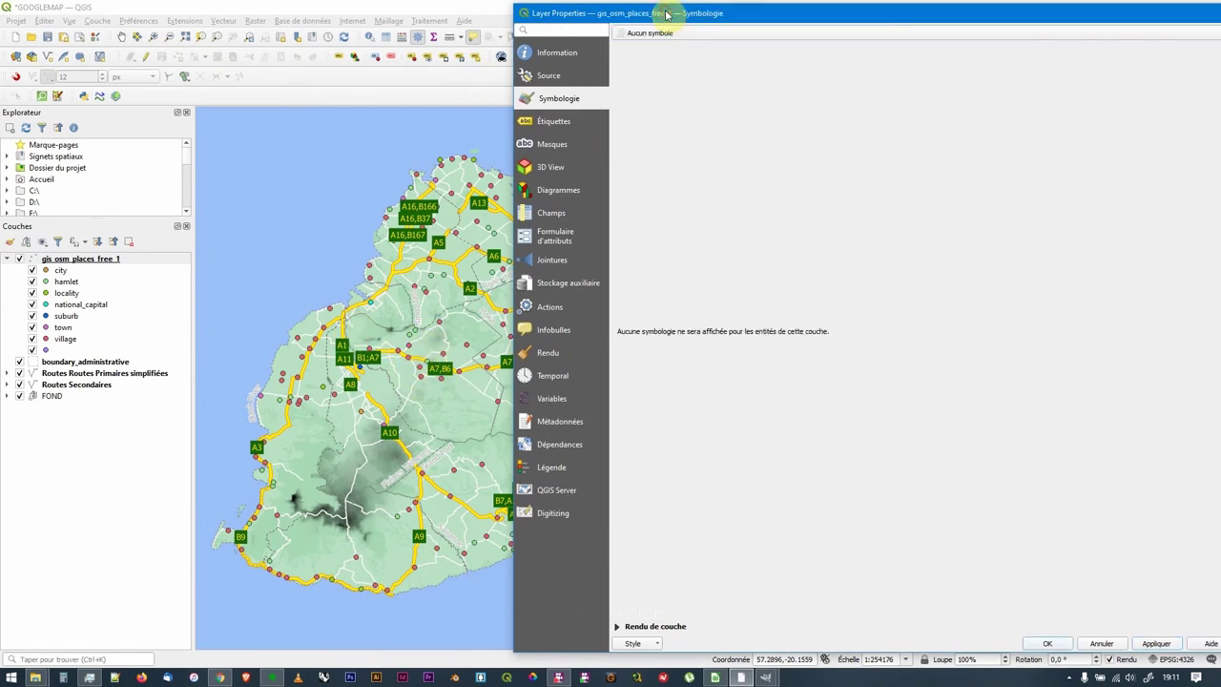
pyautogui.click(557, 122)
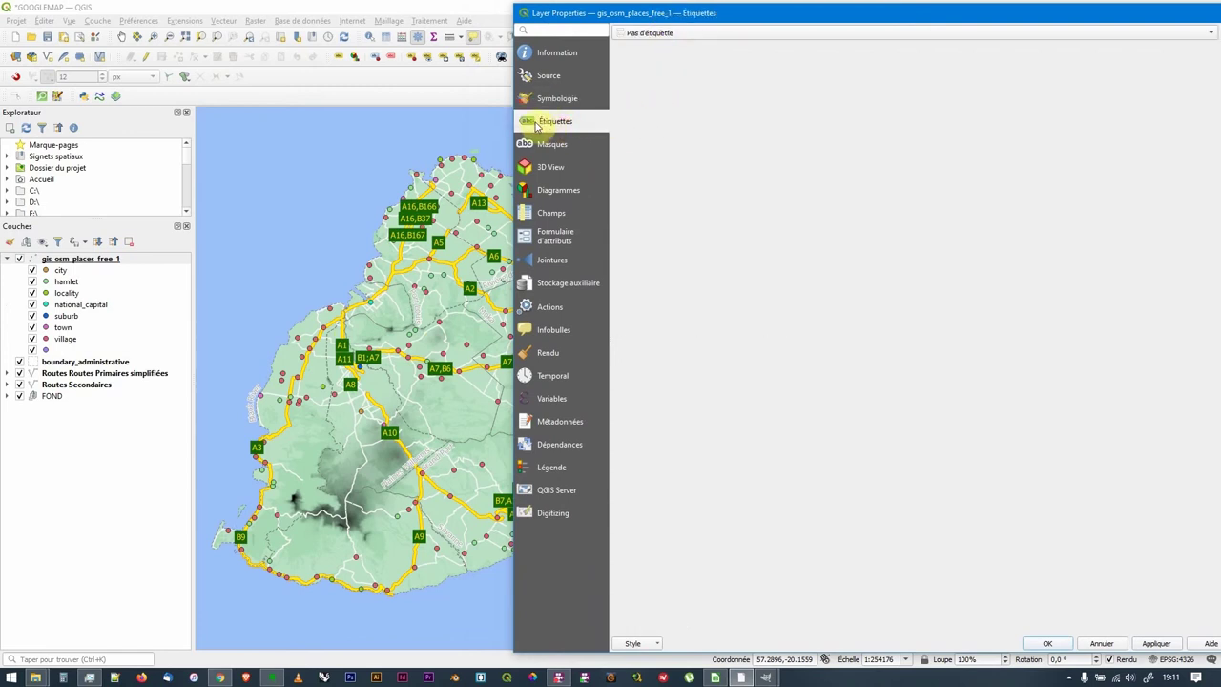
pyautogui.click(658, 34)
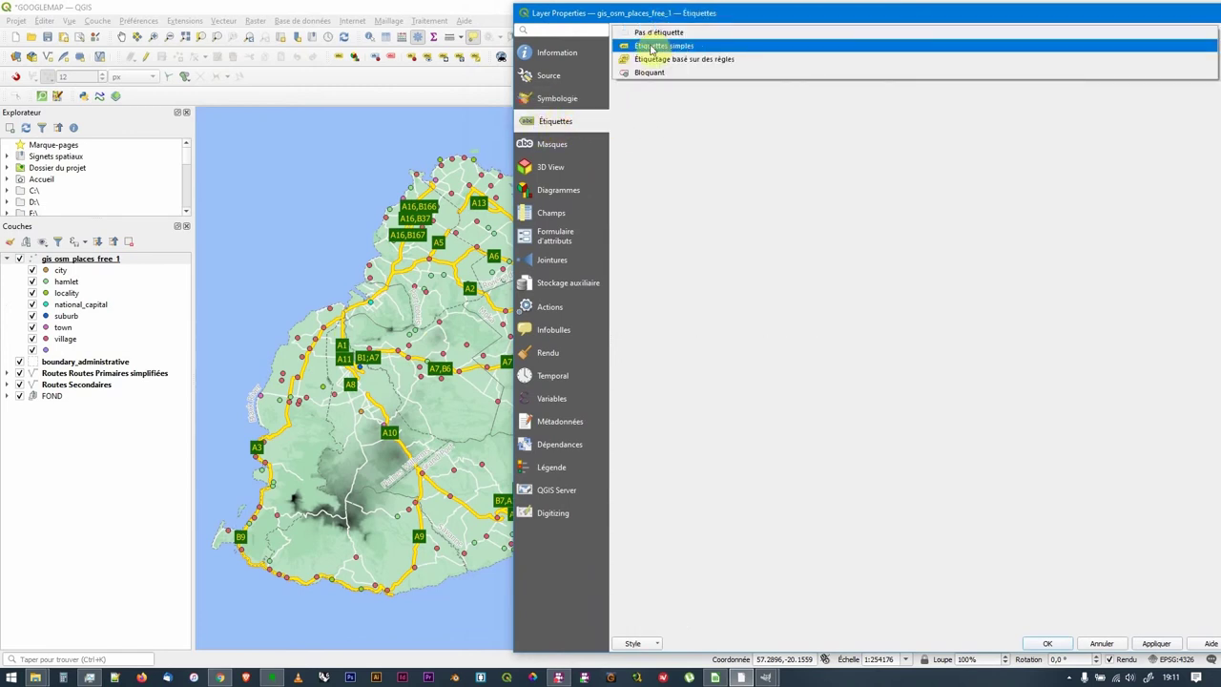
pyautogui.click(658, 44)
pyautogui.moveTo(742, 19); pyautogui.dragTo(668, 19)
pyautogui.click(668, 47)
pyautogui.click(635, 47)
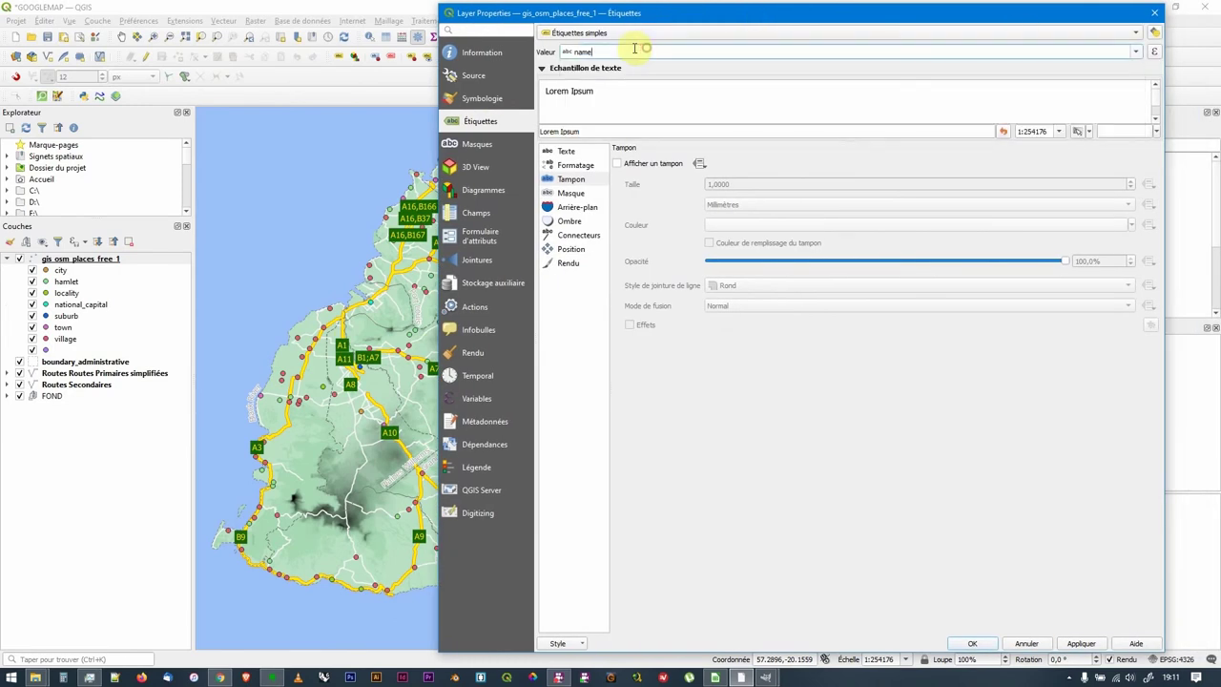
pyautogui.click(1086, 643)
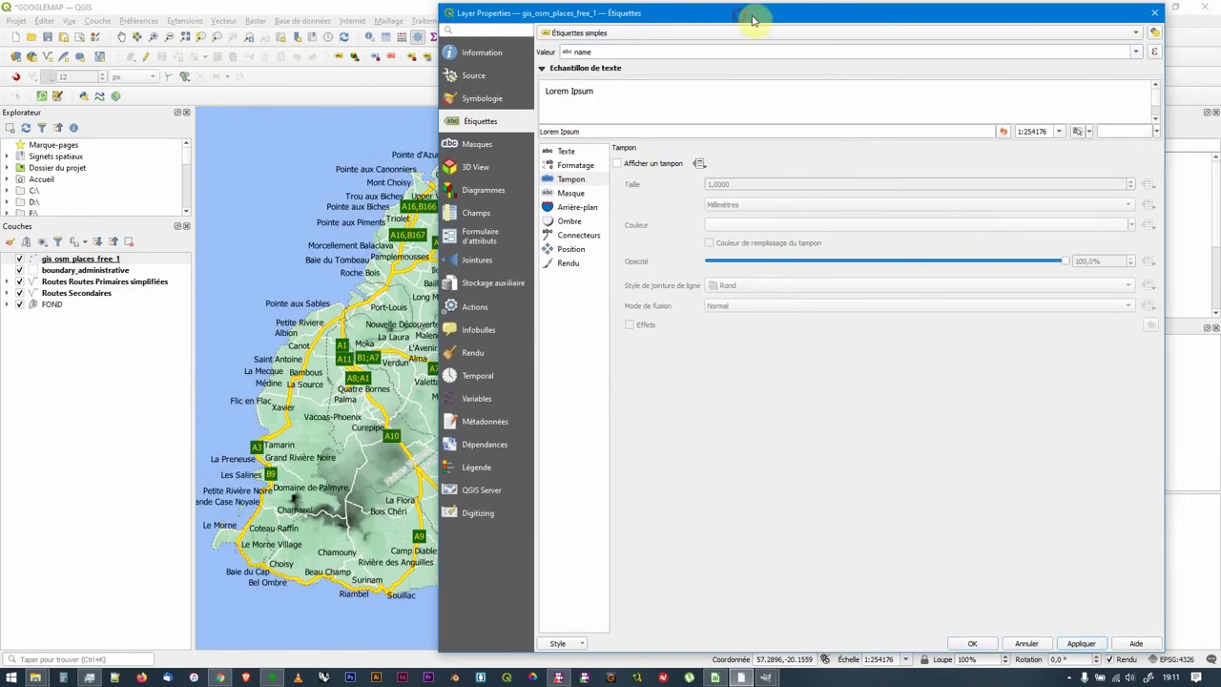
# Check the place names in Google Maps in the browser and set the QGIS place labels' text colour to grey.
pyautogui.hotkey('alt', 'Tab')
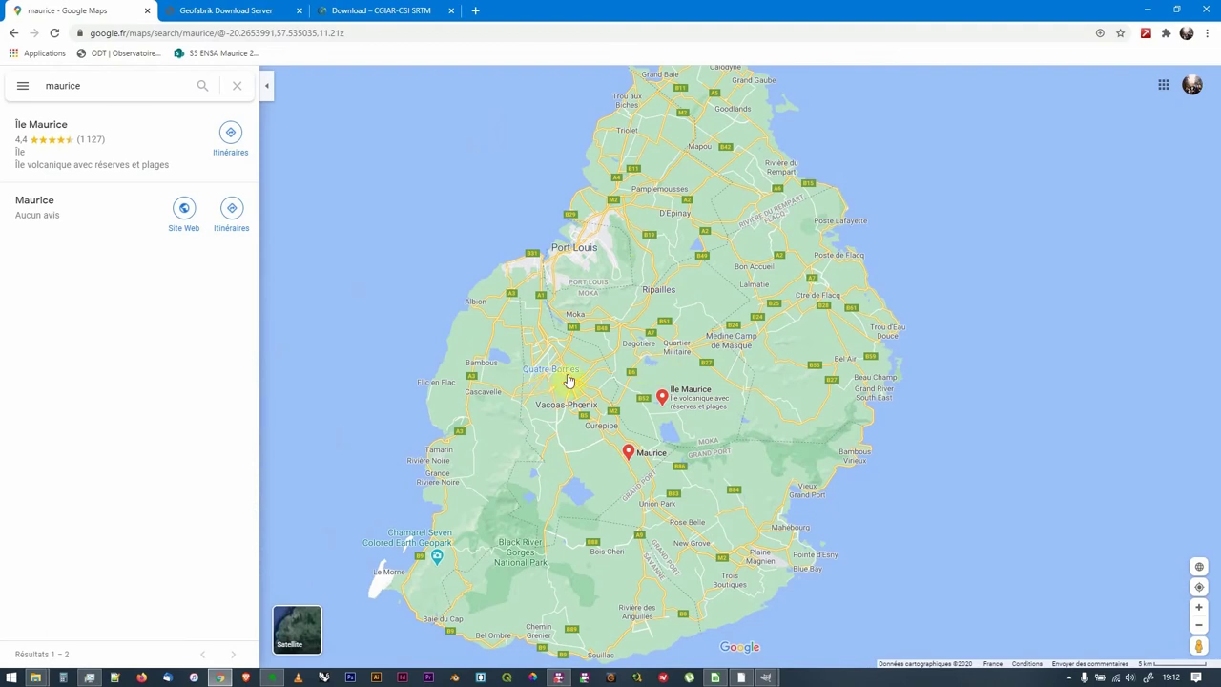
pyautogui.hotkey('alt', 'Tab')
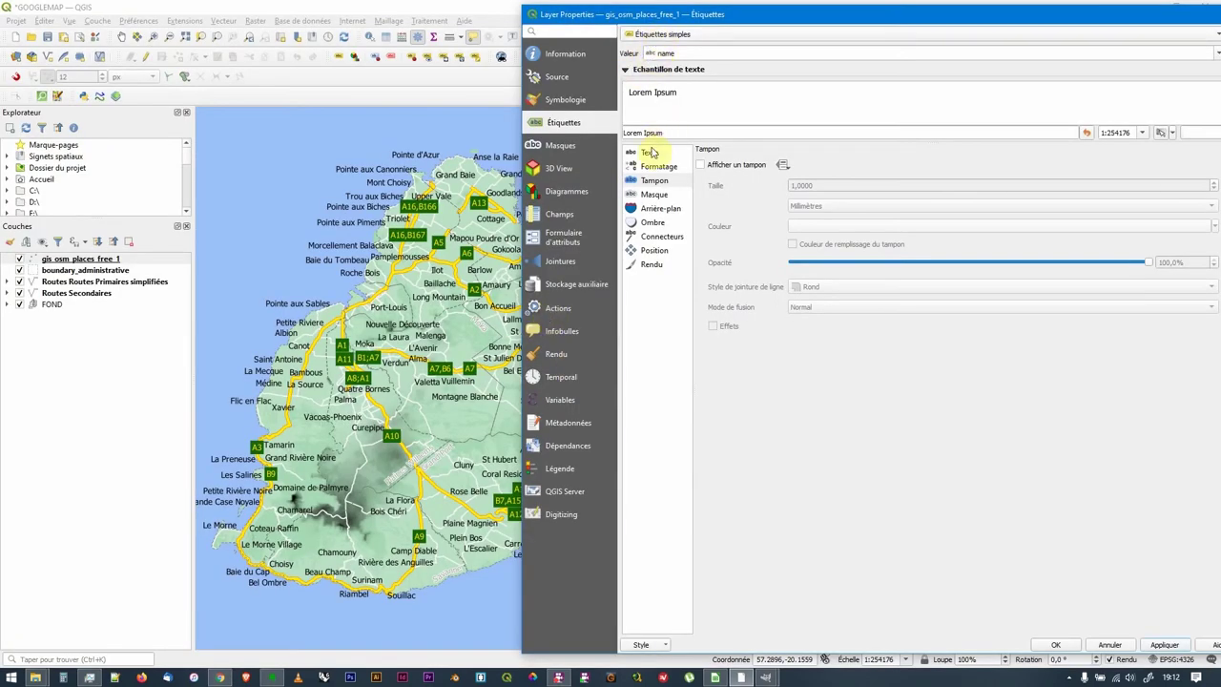
pyautogui.click(650, 153)
pyautogui.click(772, 271)
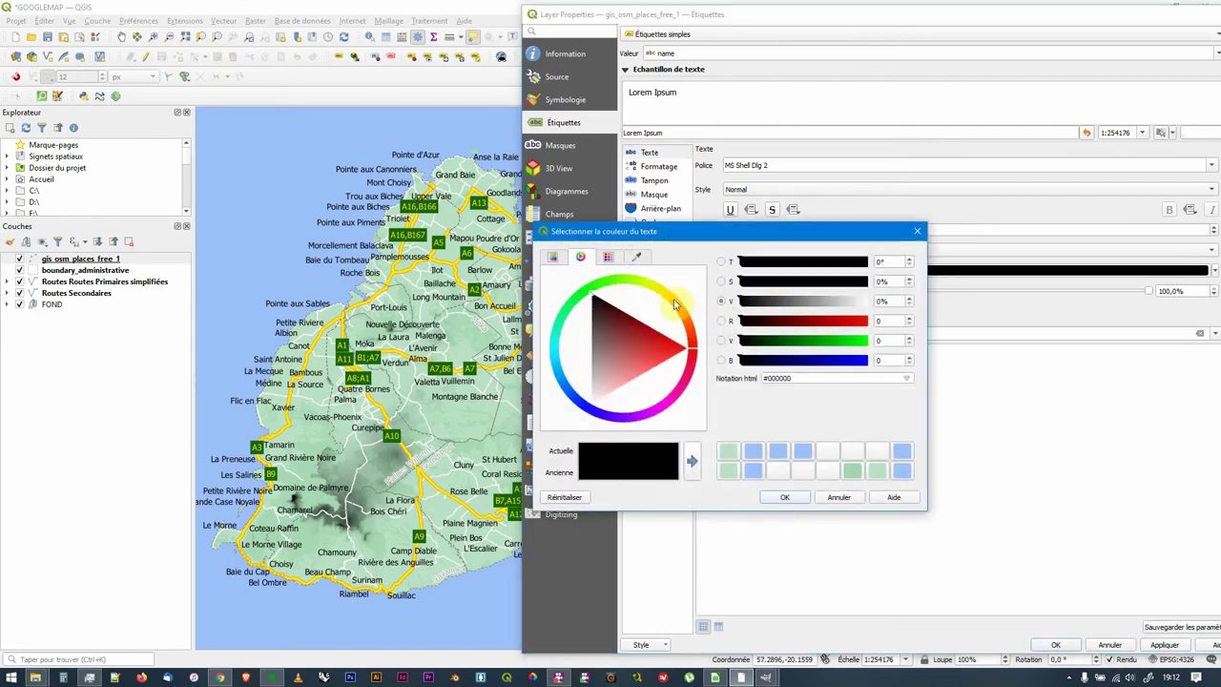
pyautogui.click(587, 372)
pyautogui.click(784, 497)
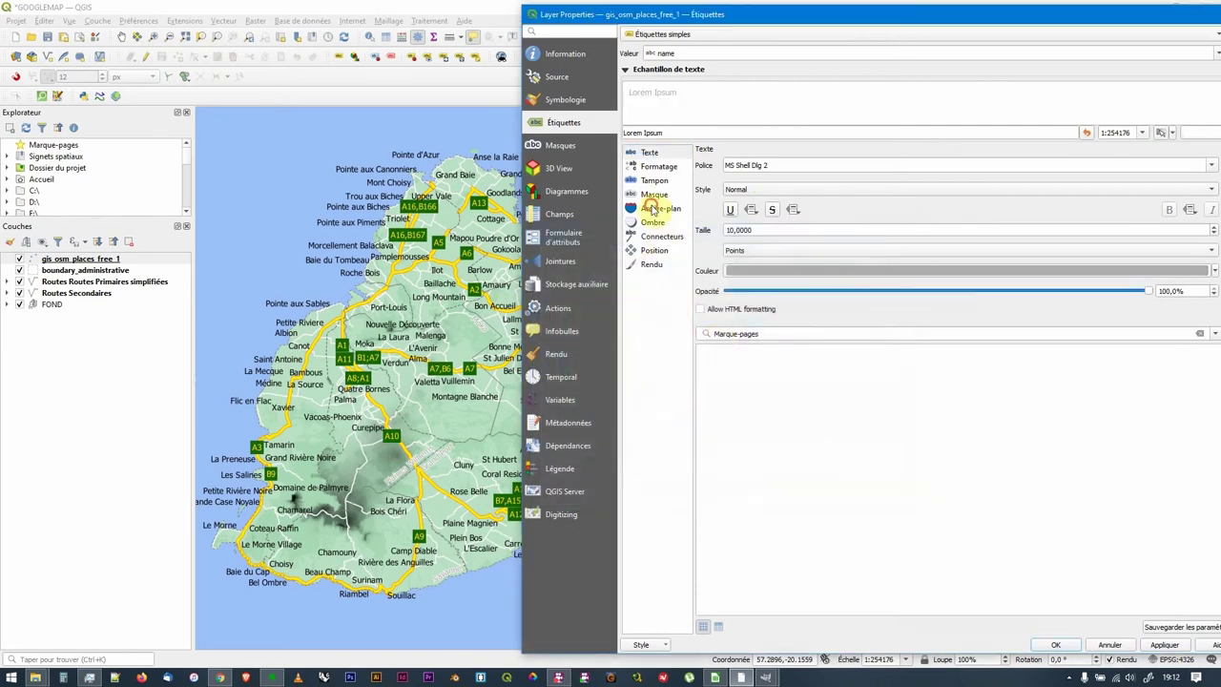
# Add a white buffer (Tampon) of 0.5 mm around the place labels and apply it.
pyautogui.click(654, 180)
pyautogui.click(700, 164)
pyautogui.click(827, 225)
pyautogui.click(784, 497)
pyautogui.doubleClick(801, 185)
pyautogui.write('0,5')
pyautogui.click(1163, 644)
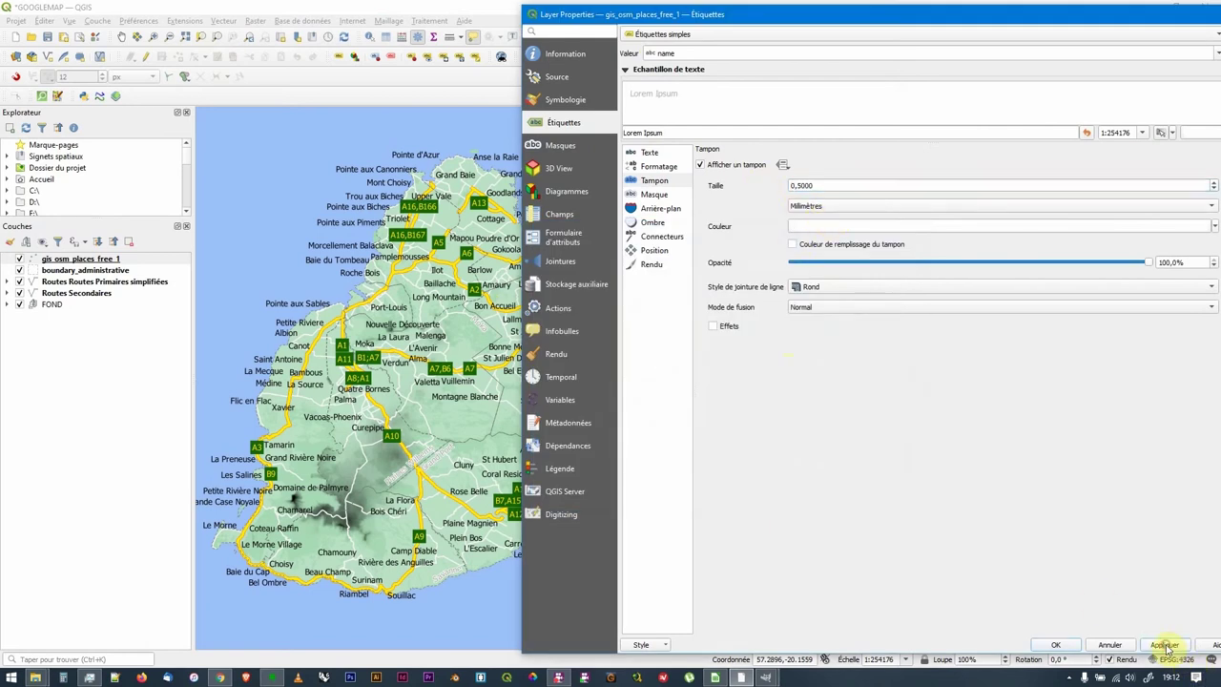
# Reduce the place label buffer size to 0.4 mm and accept the layer properties.
pyautogui.doubleClick(802, 185)
pyautogui.write('0,4')
pyautogui.press('Return')
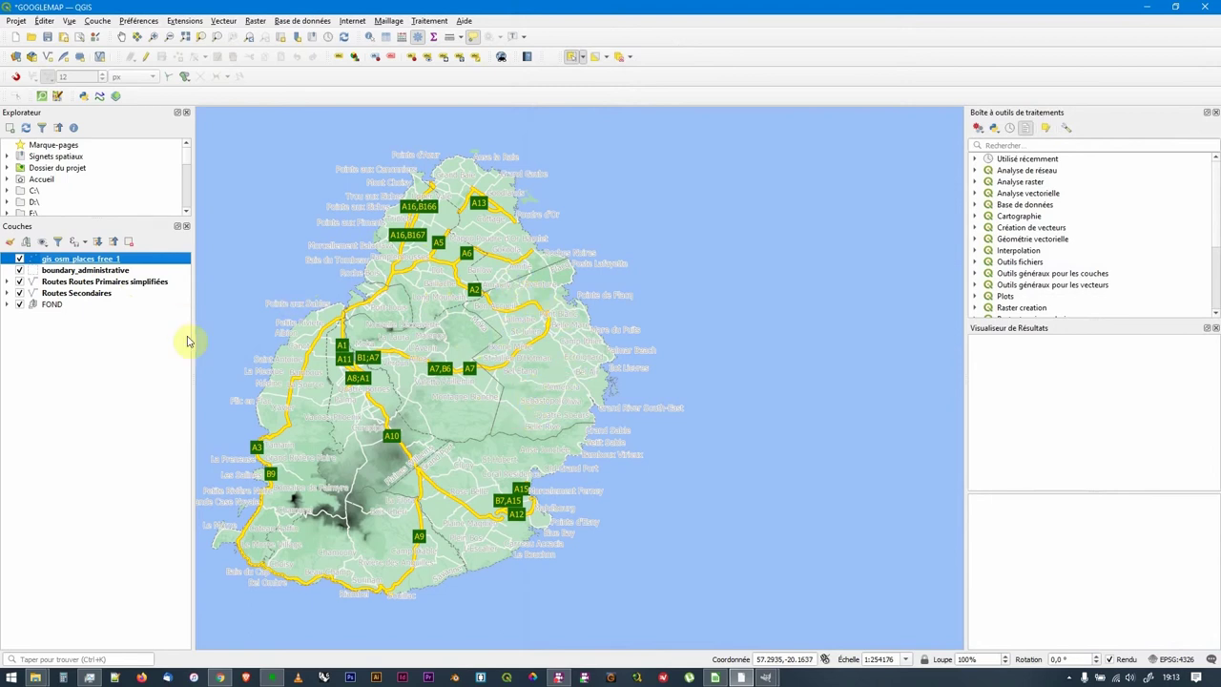
# Open the filter query builder for gis_osm_places_free_1 and list all values of the fclass field.
pyautogui.rightClick(76, 261)
pyautogui.click(113, 431)
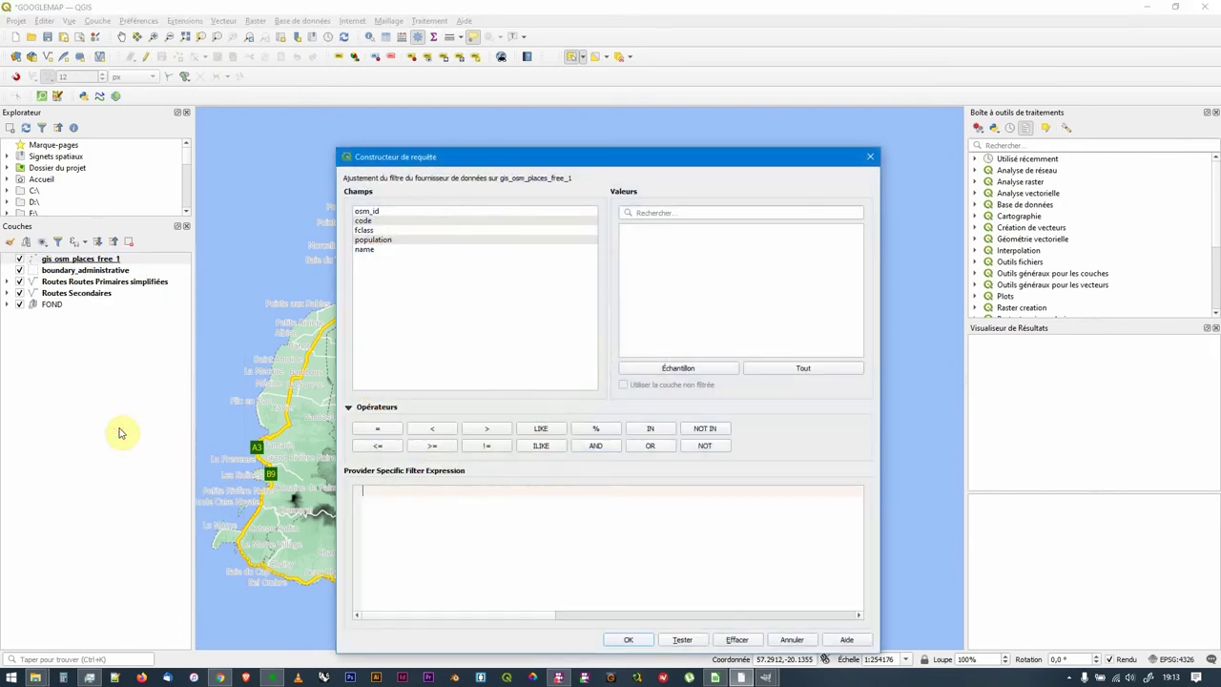
pyautogui.moveTo(448, 151); pyautogui.dragTo(345, 122)
pyautogui.click(288, 197)
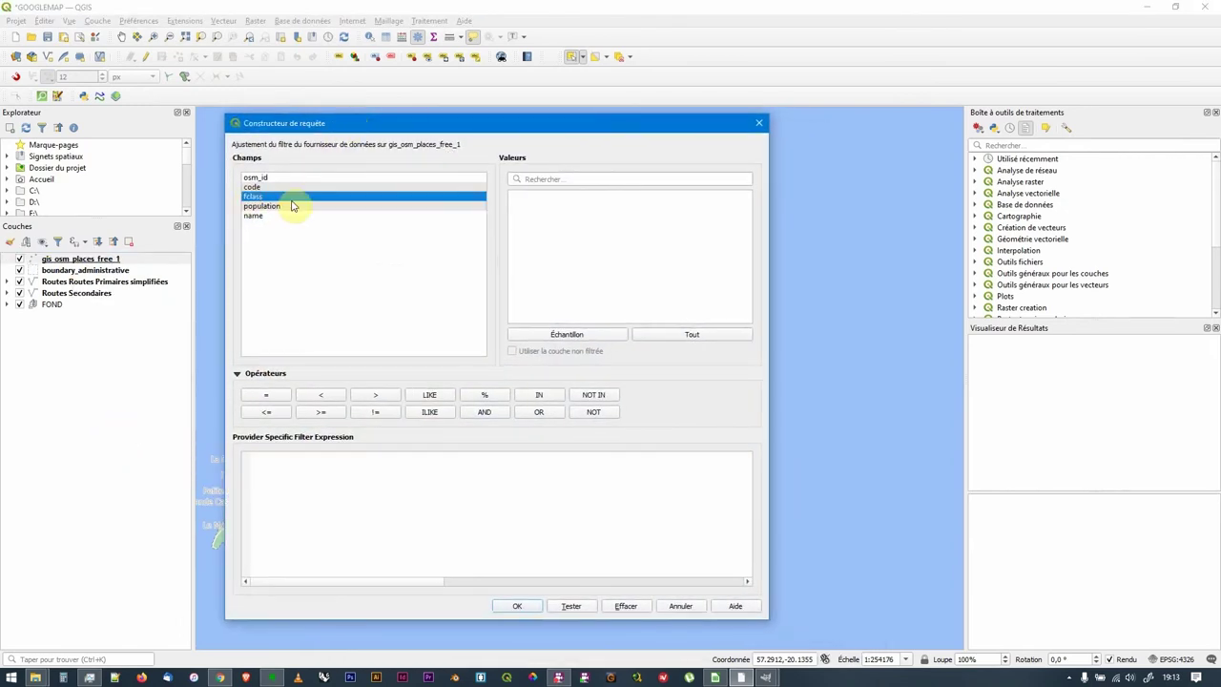
pyautogui.click(683, 335)
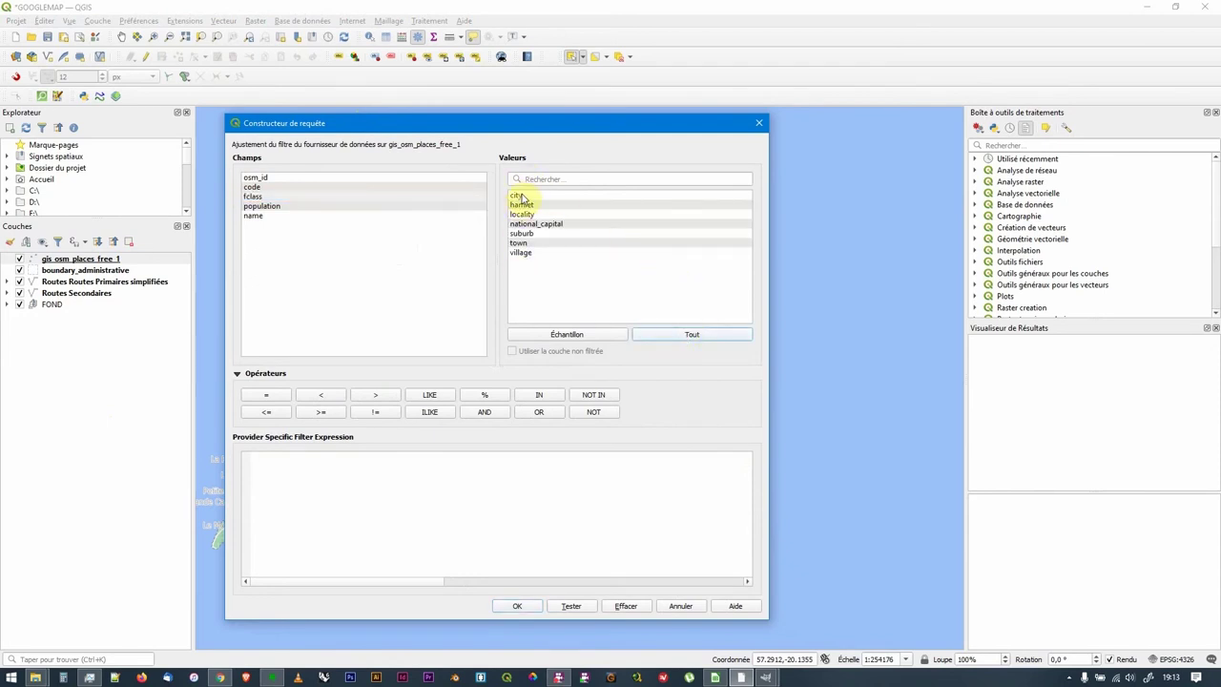
# Filter the places layer with the expression "fclass" = 'town' OR "fclass" = 'city', testing the query before accepting it.
pyautogui.click(254, 197)
pyautogui.doubleClick(259, 197)
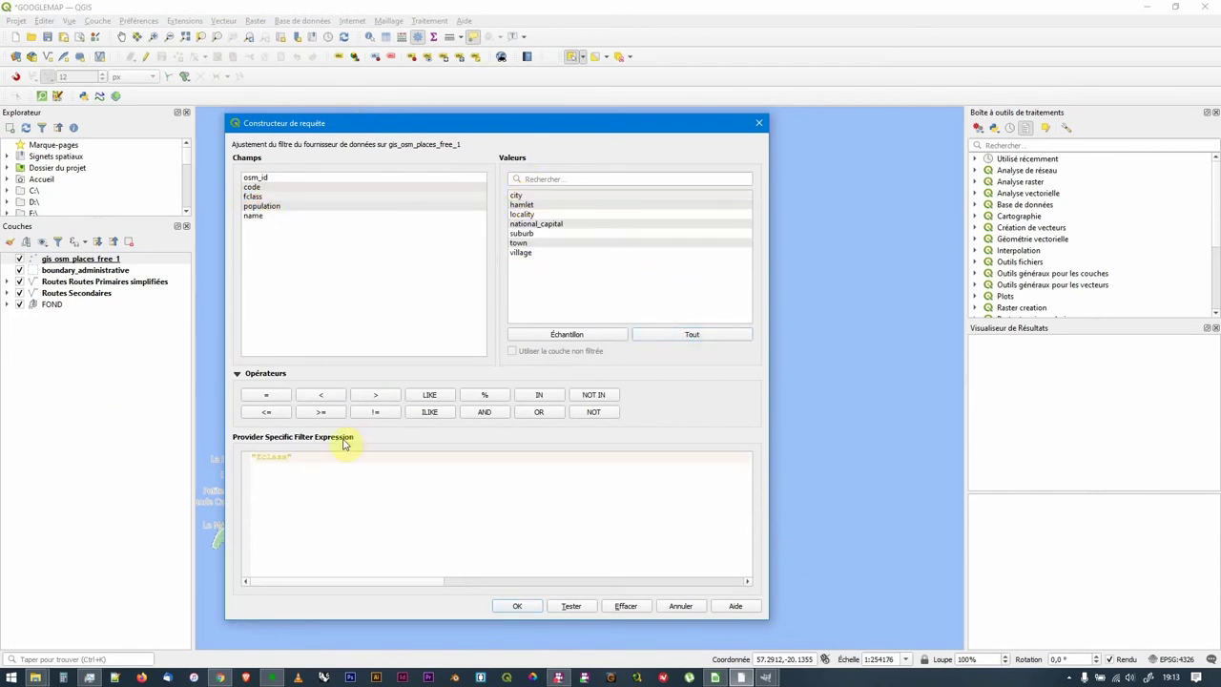
pyautogui.write('= \'town\'  OR "fclass" = \'city')
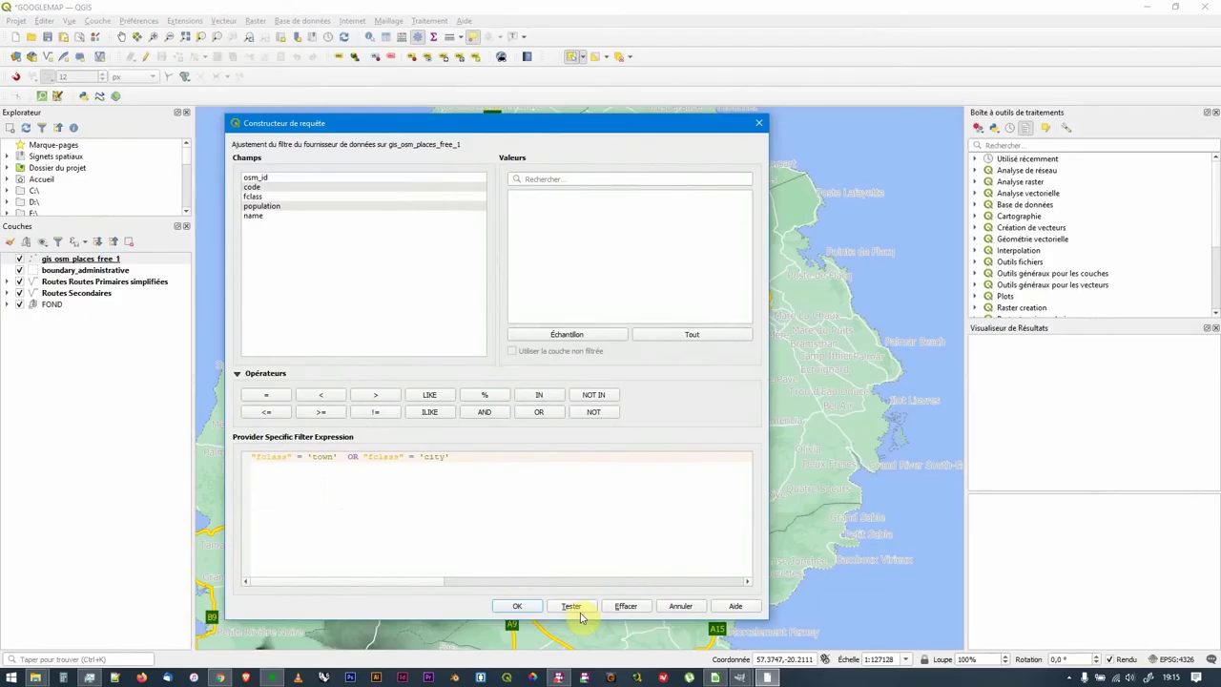
pyautogui.click(577, 611)
pyautogui.click(549, 388)
pyautogui.click(528, 606)
pyautogui.scroll(-1, 520, 367)
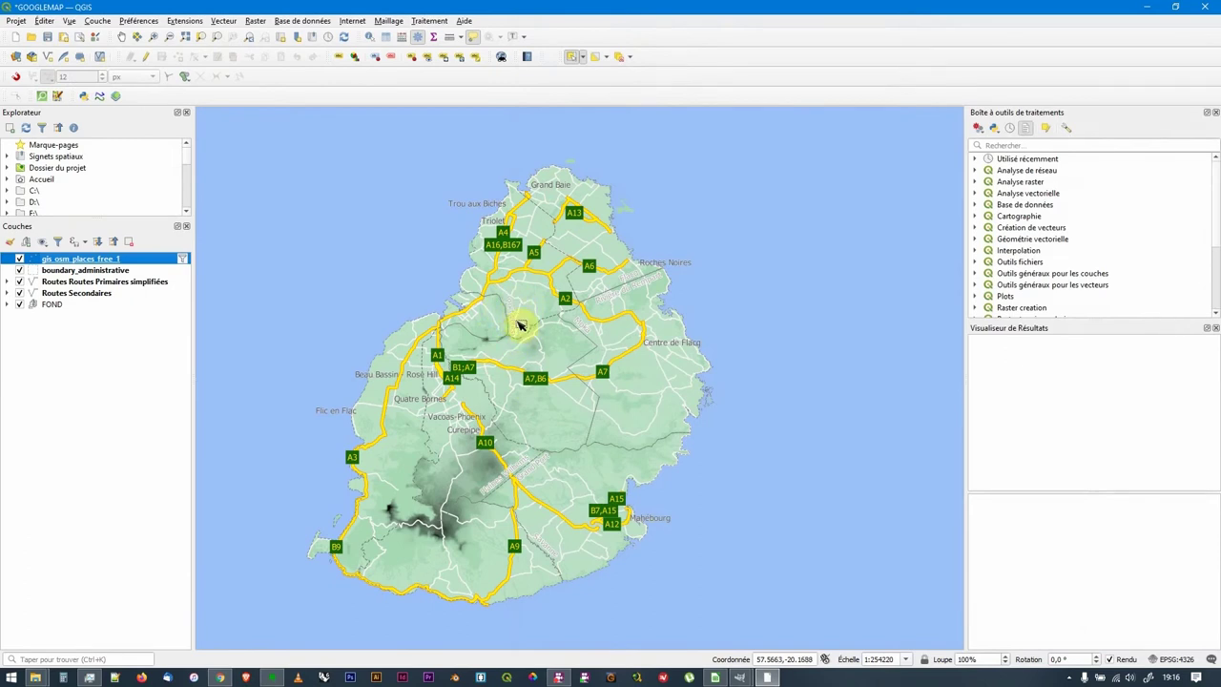
# Switch to Google Maps in the browser, check how the Port Louis district name is lettered, and return to QGIS.
pyautogui.hotkey('alt', 'Tab')
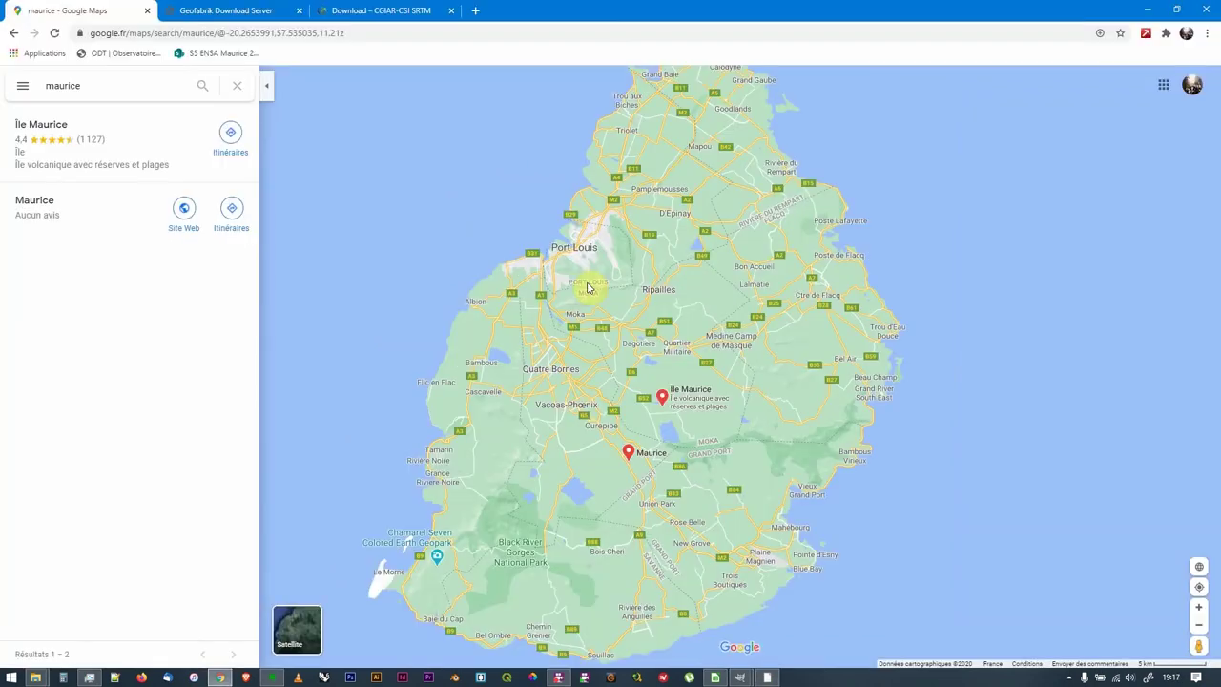
pyautogui.moveTo(585, 289)
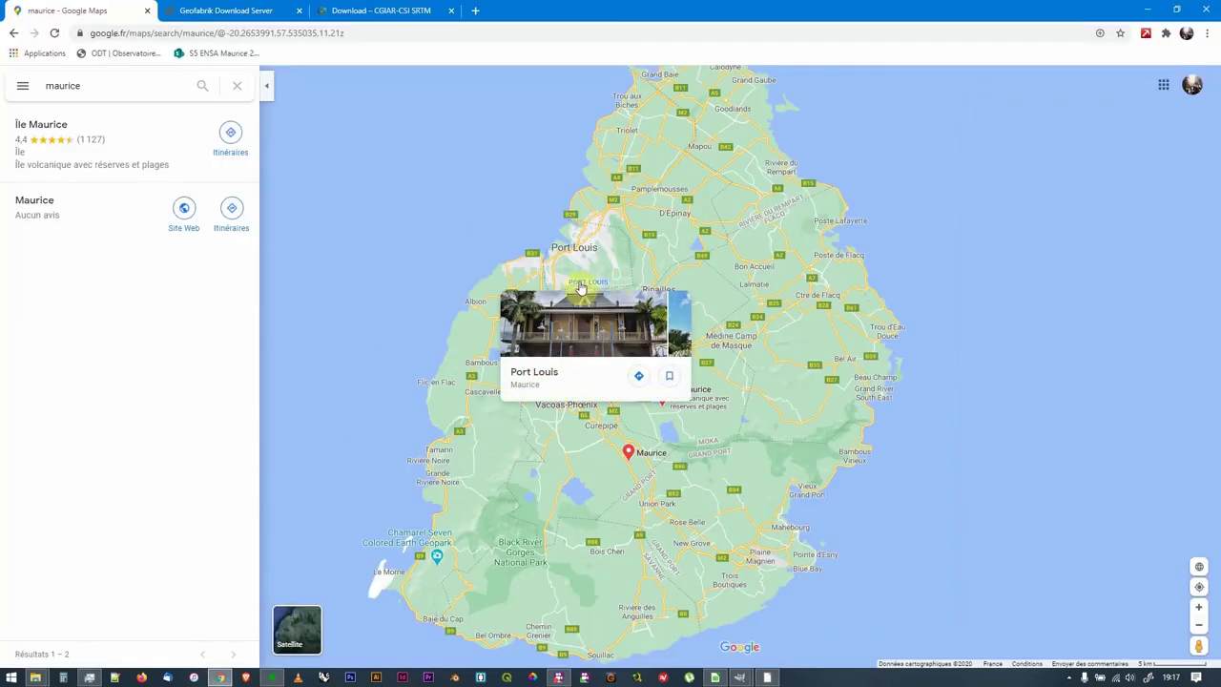
pyautogui.hotkey('alt', 'Tab')
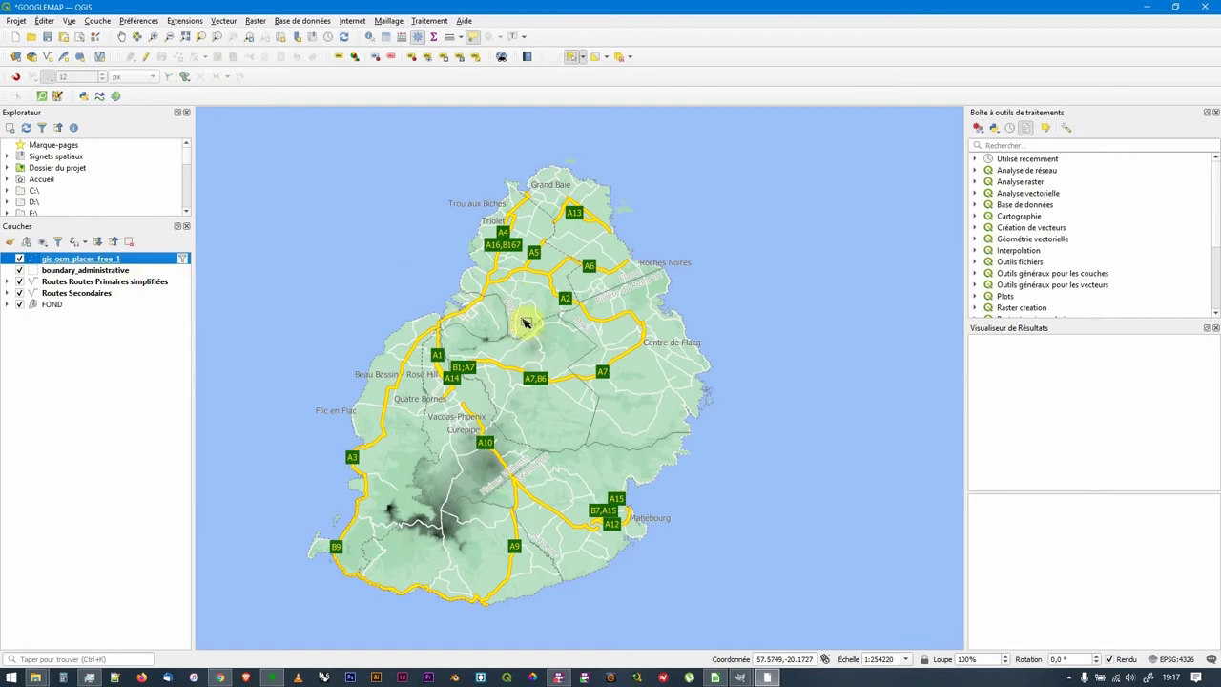
# Change the label value of boundary_administrative to upper(name), apply it and accept the layer properties.
pyautogui.click(37, 271)
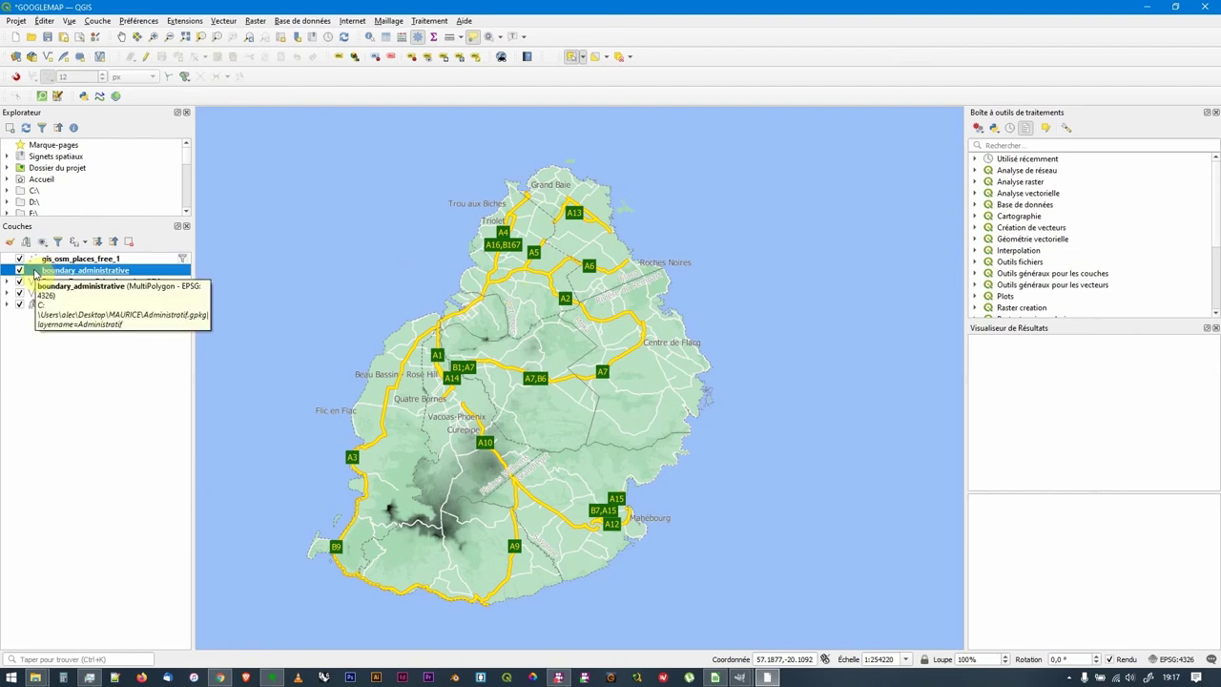
pyautogui.doubleClick(151, 267)
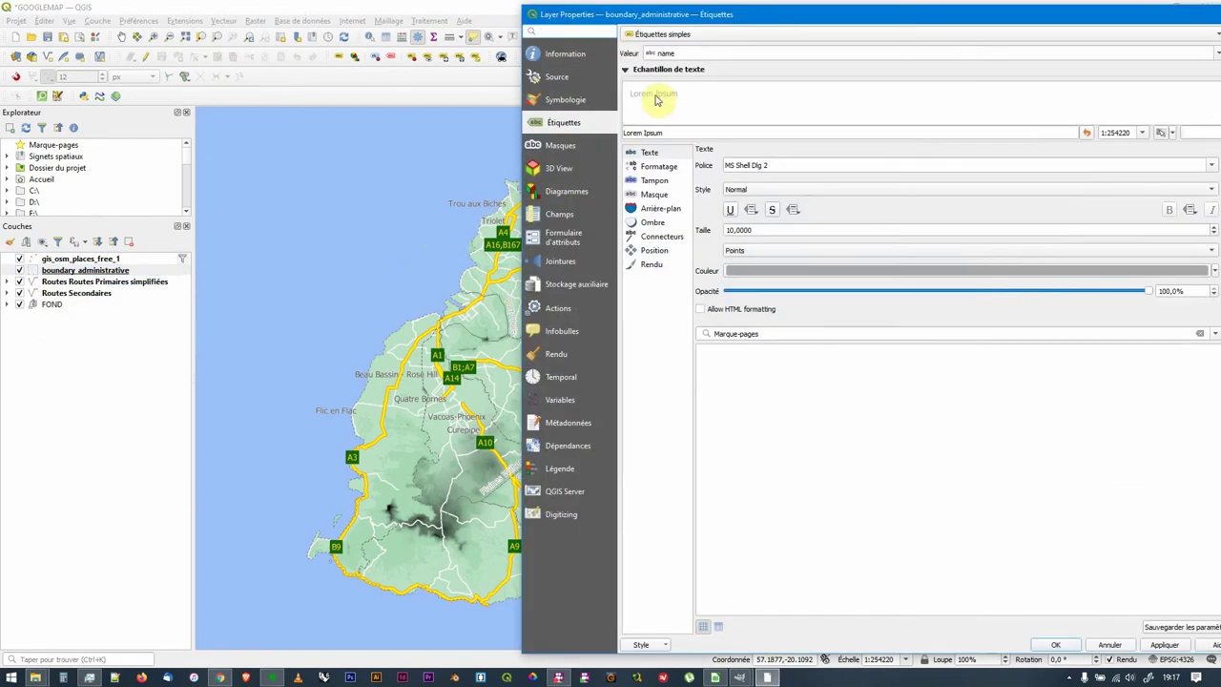
pyautogui.doubleClick(684, 51)
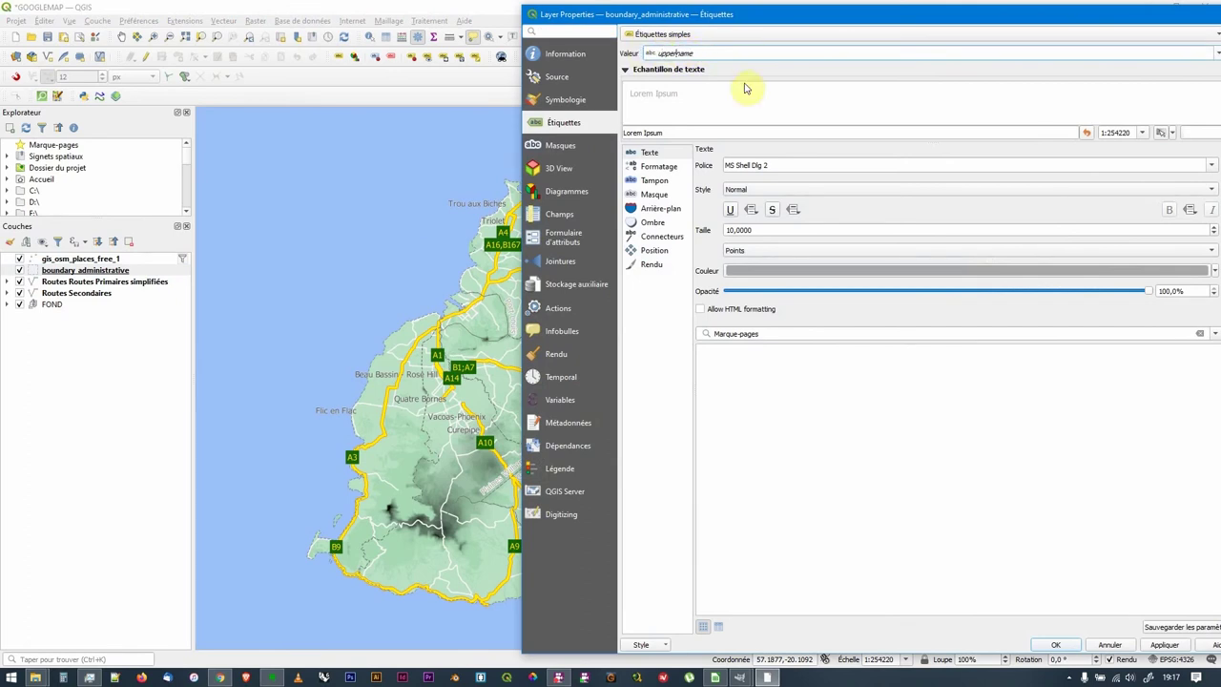
pyautogui.write(')')
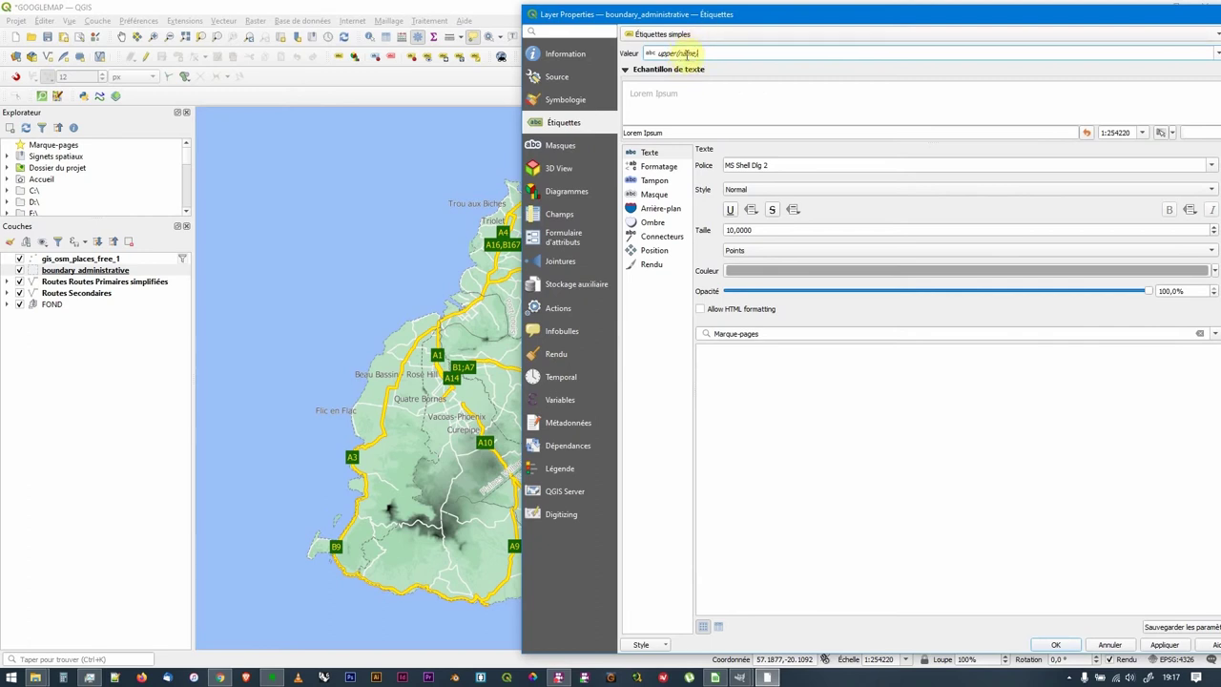
pyautogui.click(1164, 645)
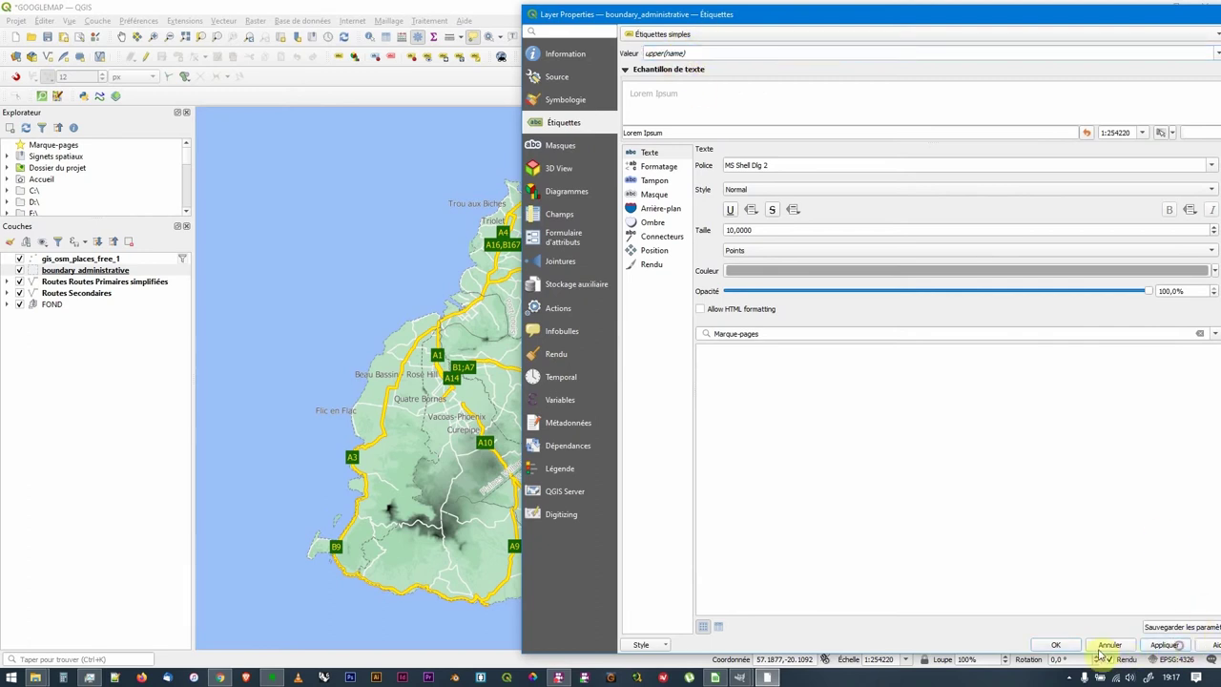
pyautogui.click(1058, 646)
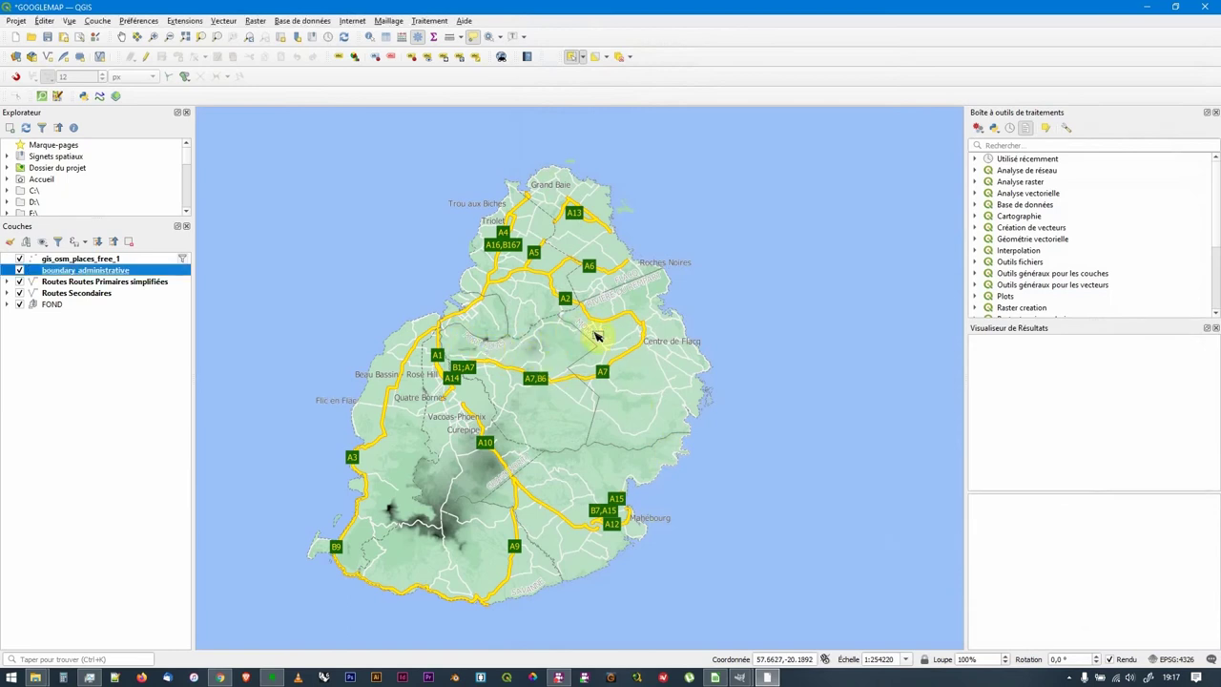
# Extend the gis_osm_places_free_1 filter with OR "fclass" = 'national_capital', then test and apply the query.
pyautogui.press('Up')
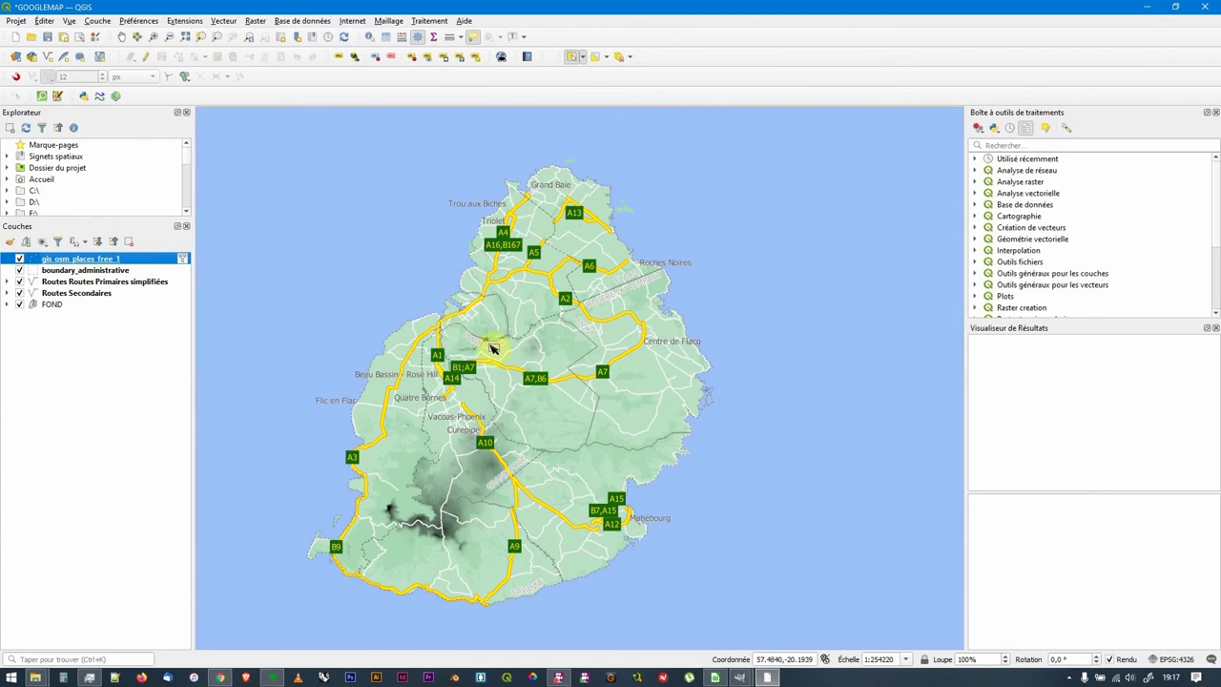
pyautogui.click(184, 263)
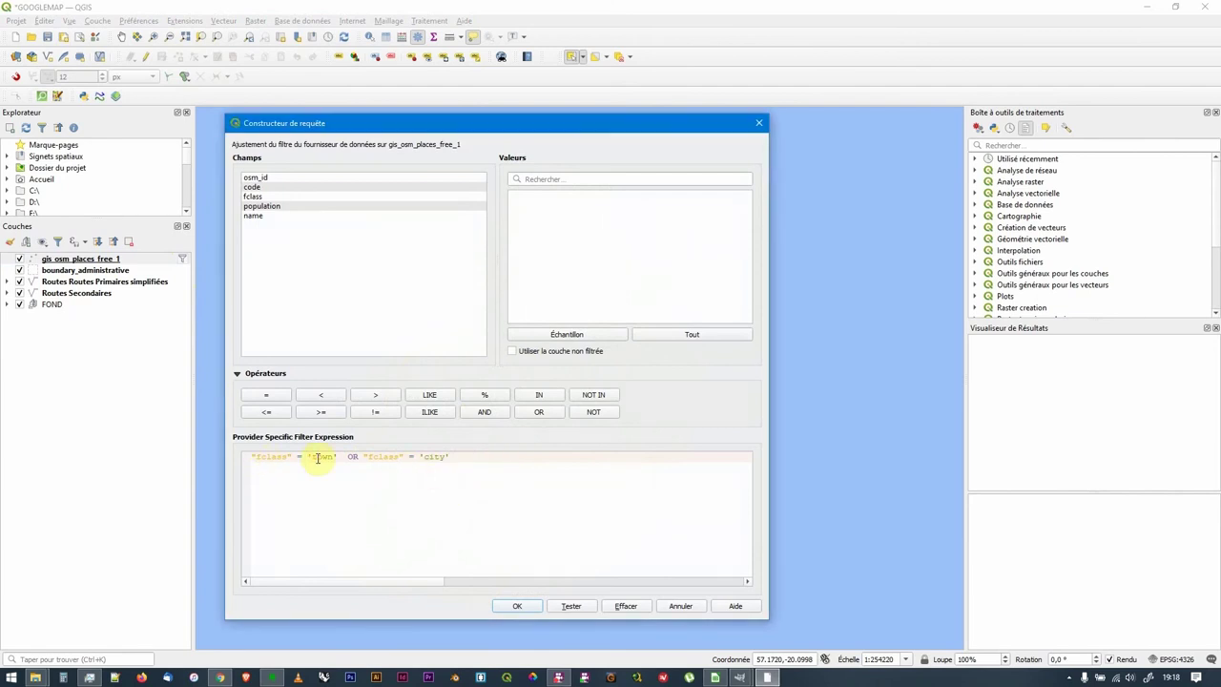
pyautogui.moveTo(339, 457); pyautogui.dragTo(218, 458)
pyautogui.hotkey('ctrl', 'c')
pyautogui.click(373, 458)
pyautogui.click(539, 411)
pyautogui.hotkey('ctrl', 'v')
pyautogui.doubleClick(551, 456)
pyautogui.click(572, 334)
pyautogui.write('national')
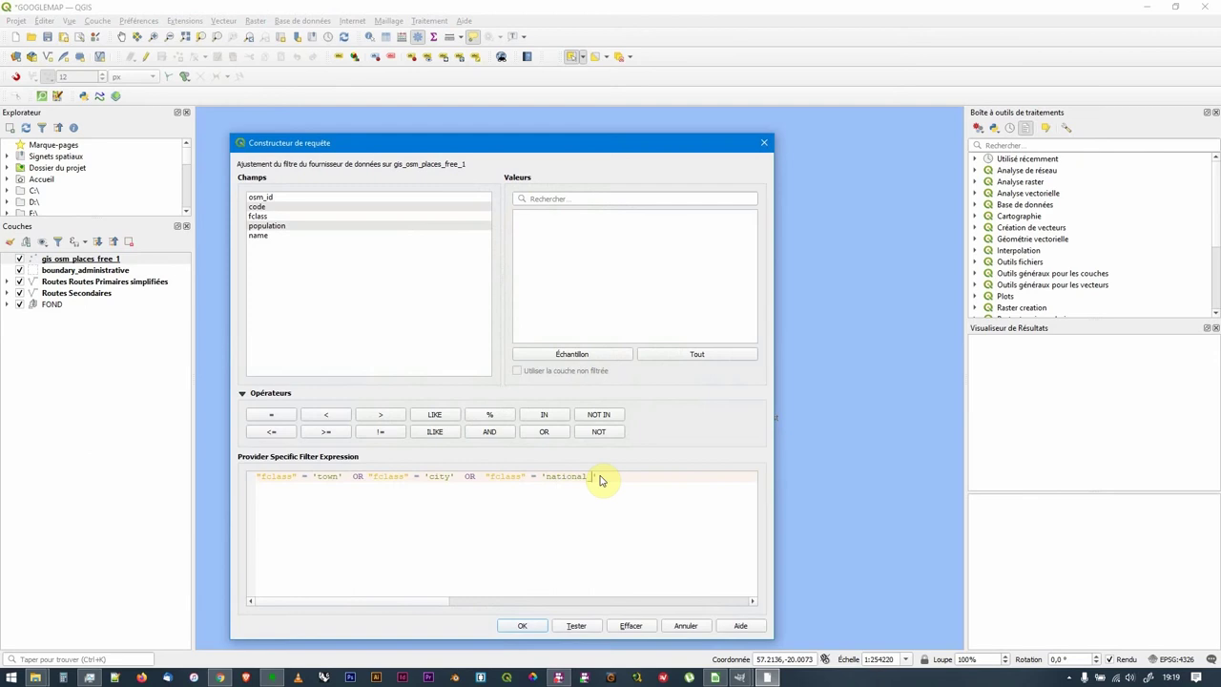
pyautogui.write('_capital')
pyautogui.click(582, 627)
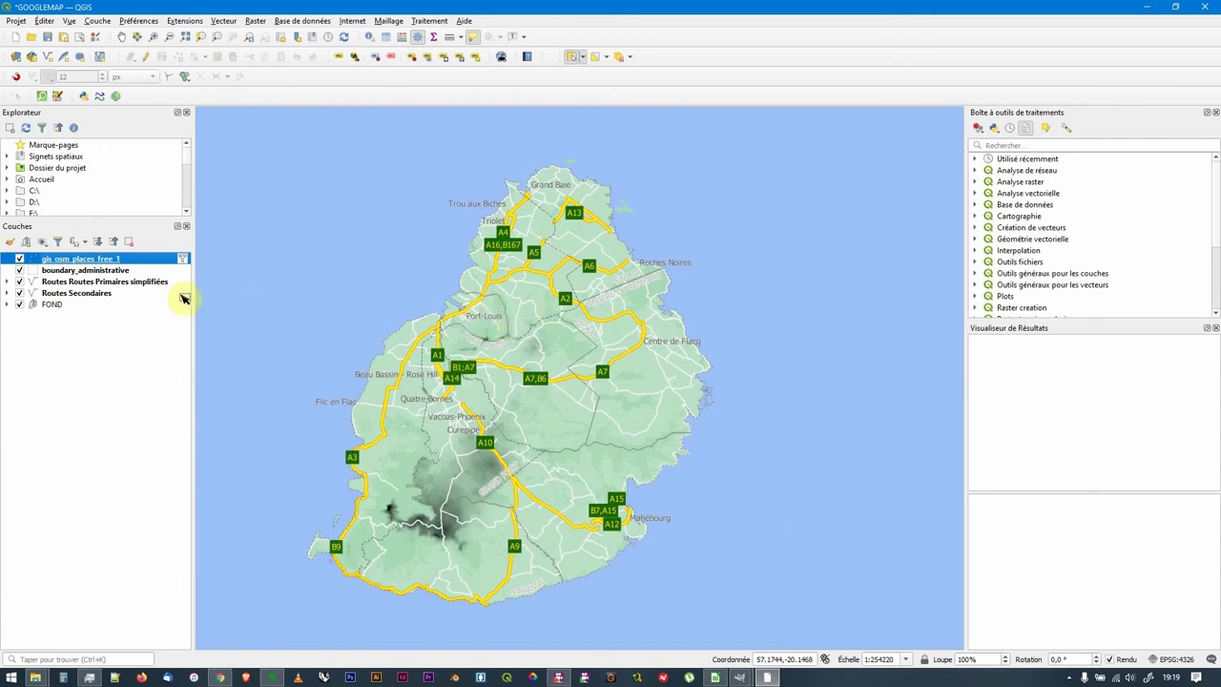
# Open the attribute table of gis_osm_places_free_1, select the national_capital record Port-Louis to inspect it, and close the table.
pyautogui.doubleClick(120, 257)
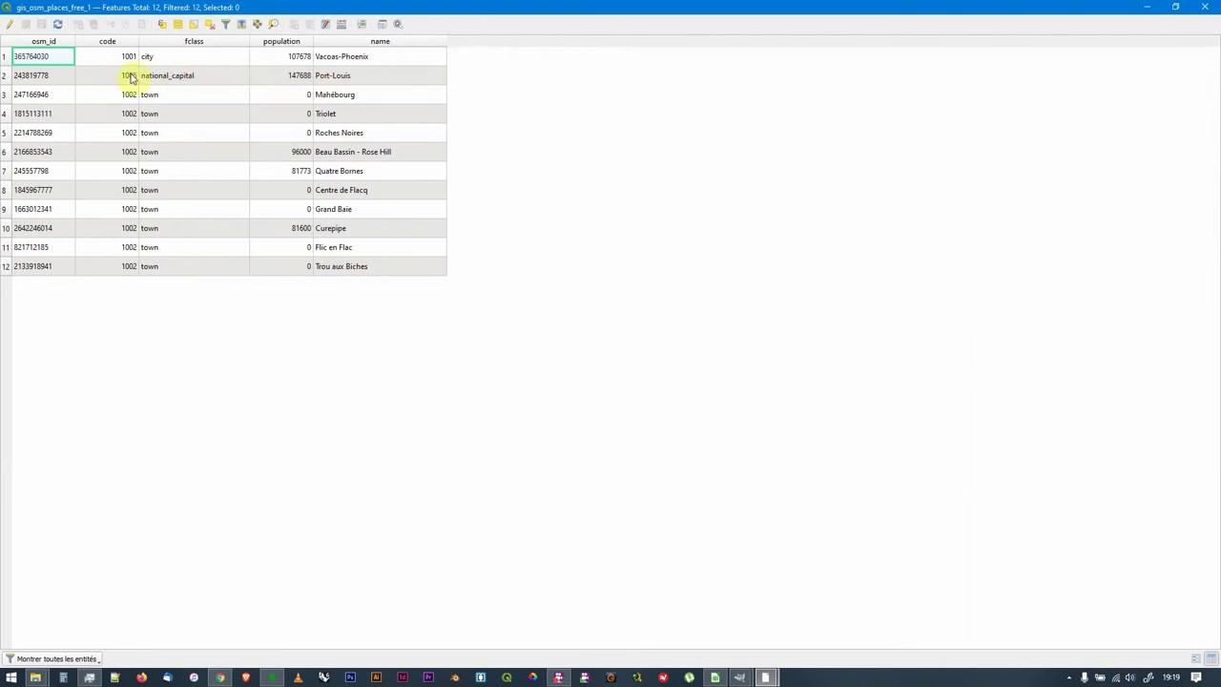
pyautogui.click(3, 76)
pyautogui.click(70, 76)
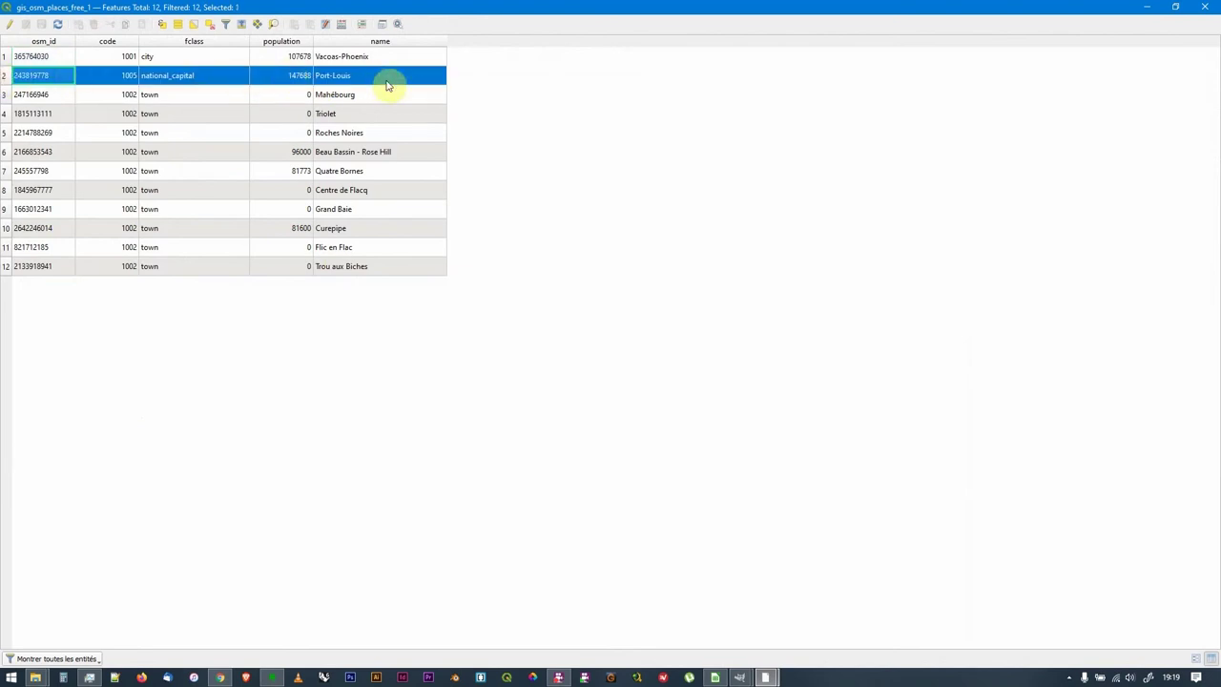
pyautogui.click(1201, 7)
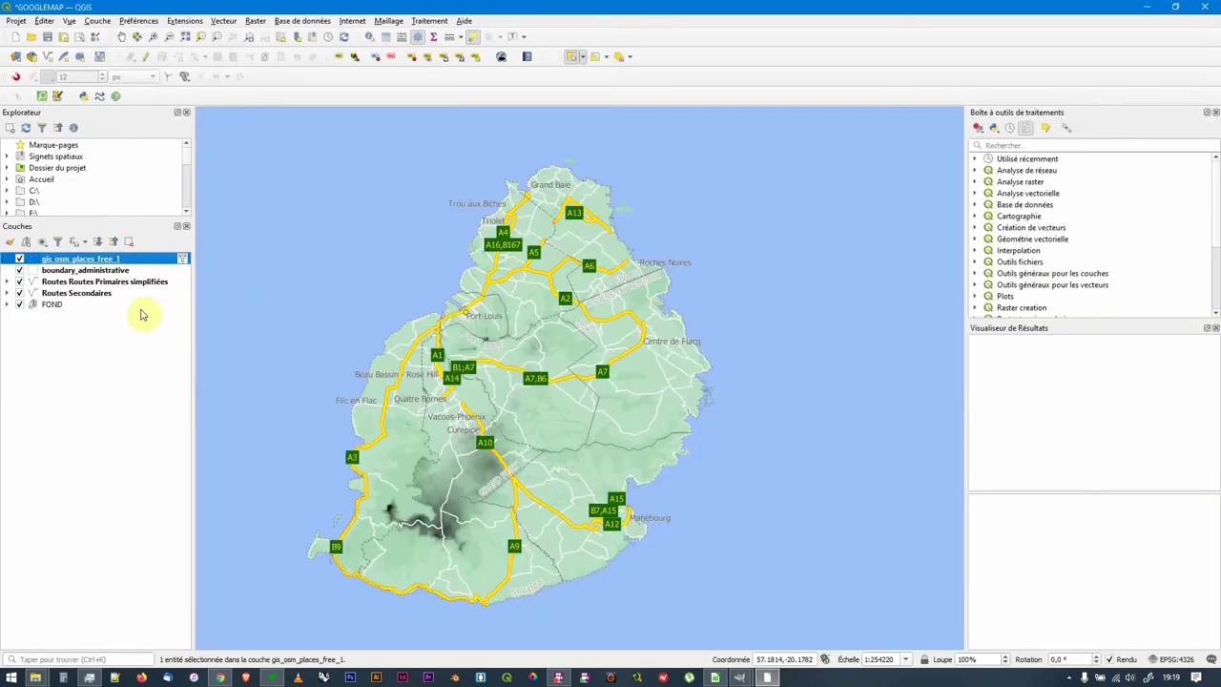
# Switch gis_osm_places_free_1 to rule-based labelling (Étiquetage basé sur des règles), open its rule for editing and check its buffer settings.
pyautogui.doubleClick(36, 259)
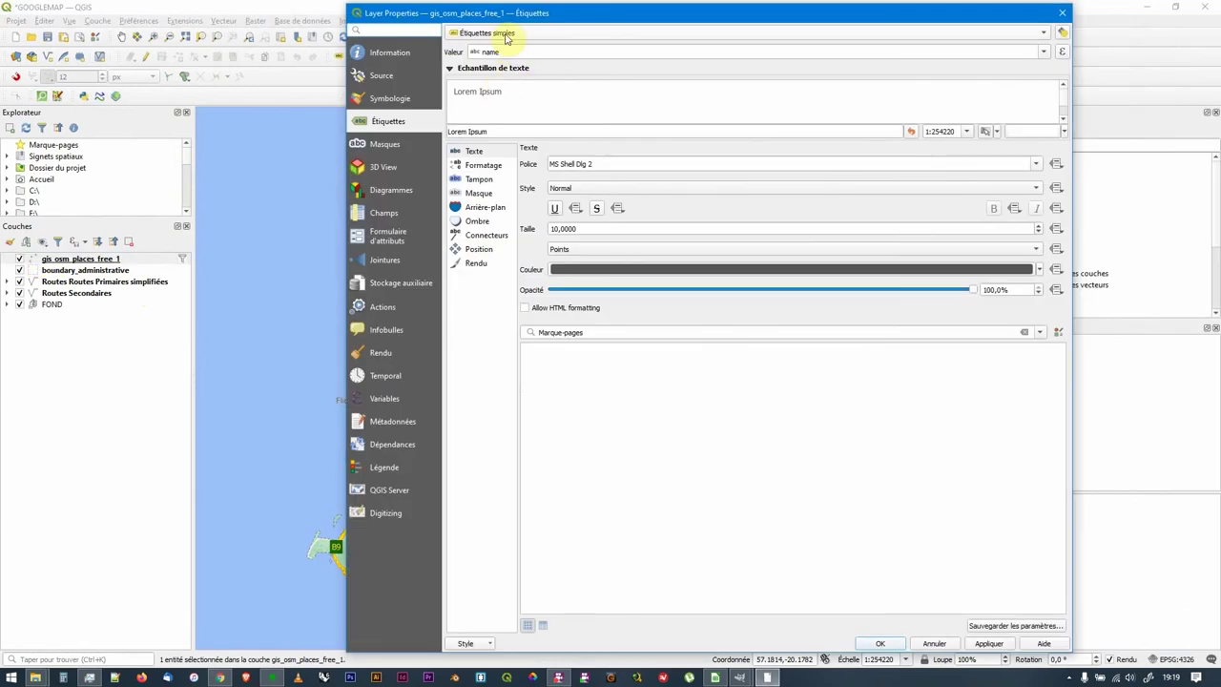
pyautogui.click(506, 36)
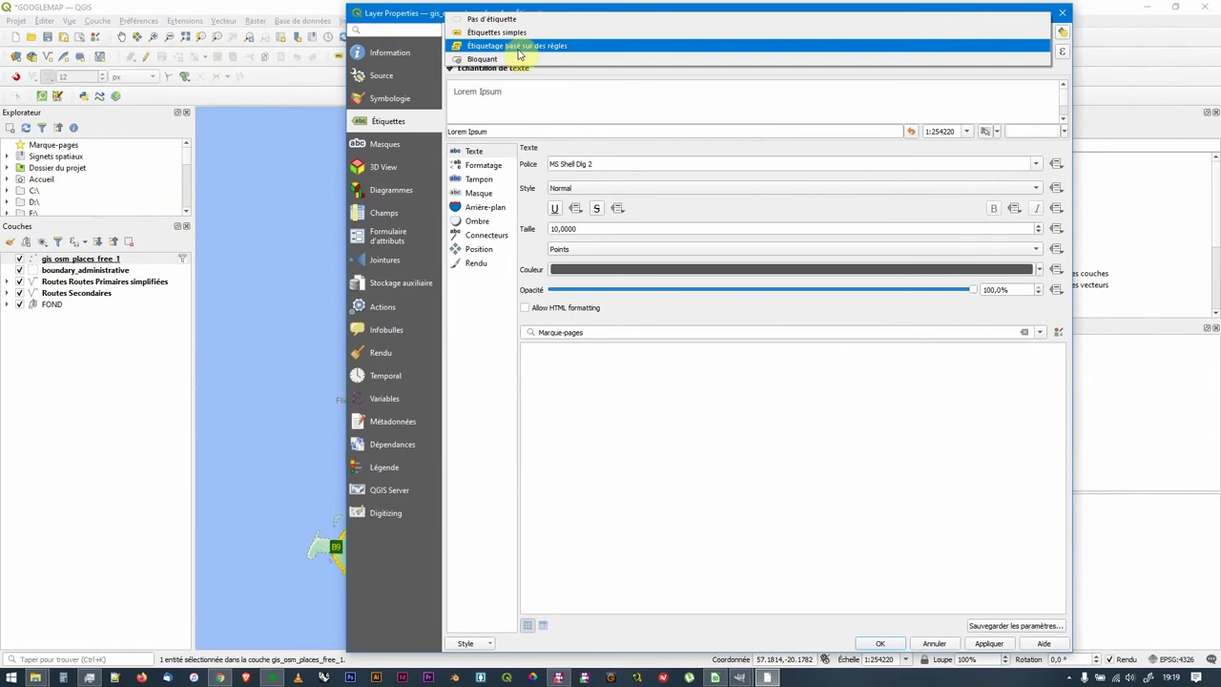
pyautogui.click(520, 48)
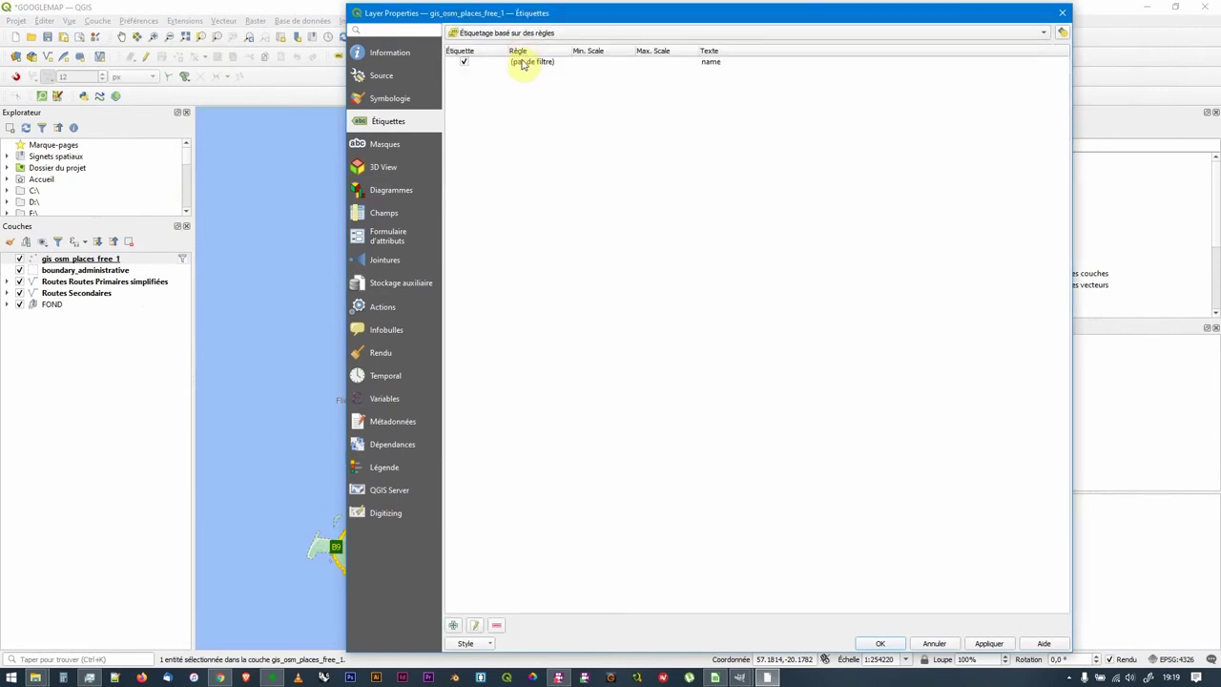
pyautogui.click(522, 63)
pyautogui.doubleClick(523, 63)
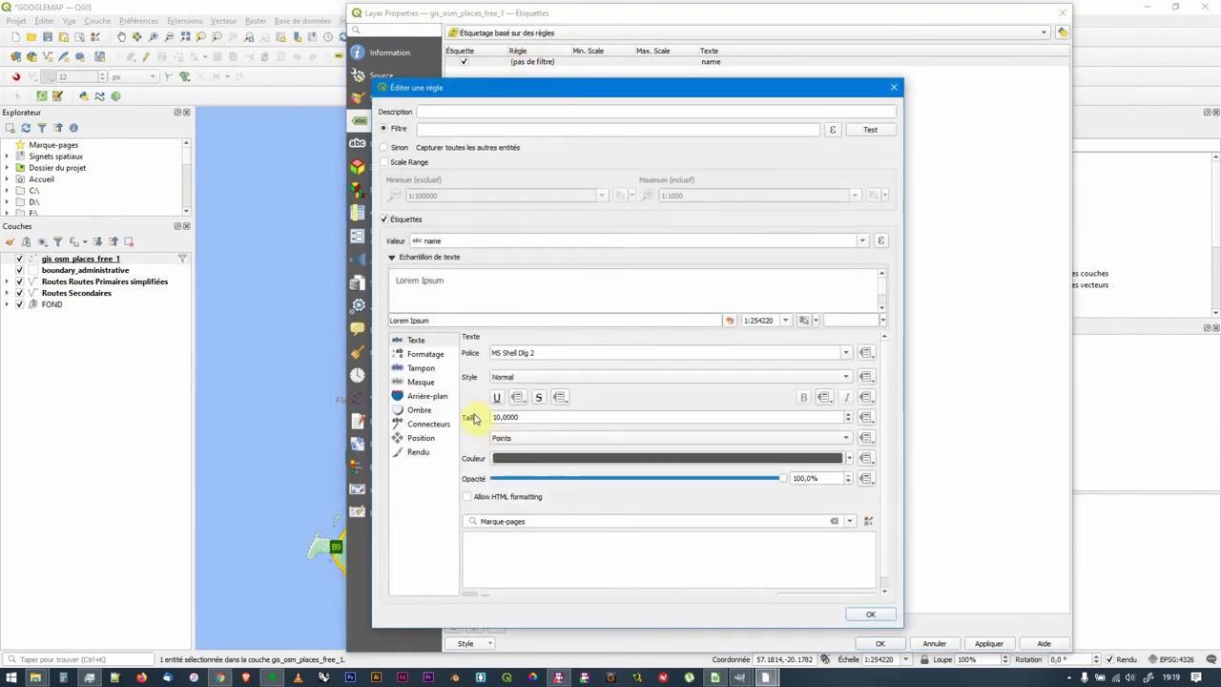
pyautogui.click(421, 368)
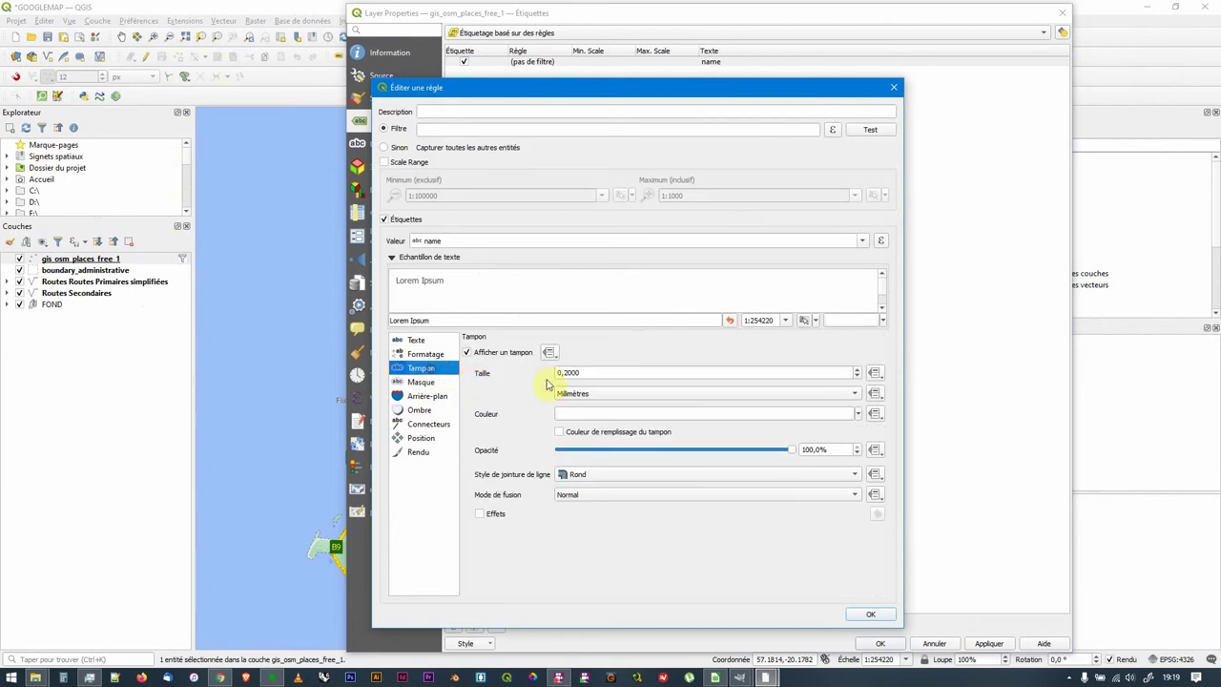
pyautogui.click(461, 114)
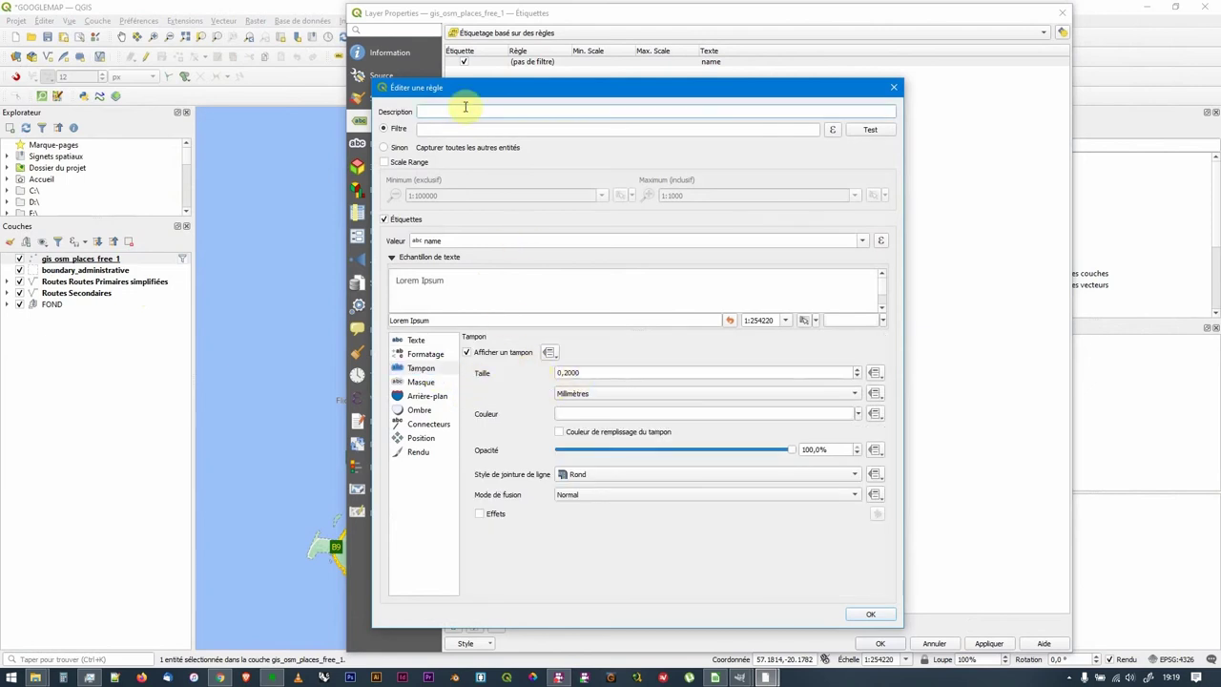